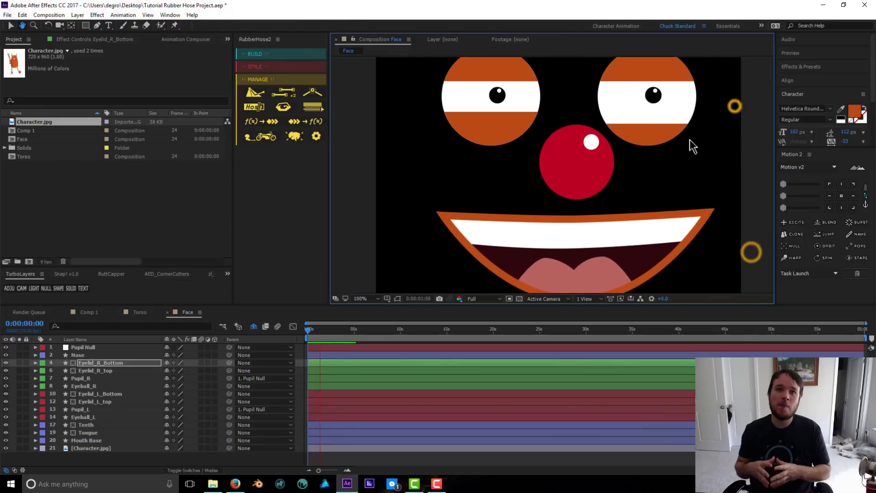
Step: Center the anchor point of the Nose layer on the nose shape
key("v")
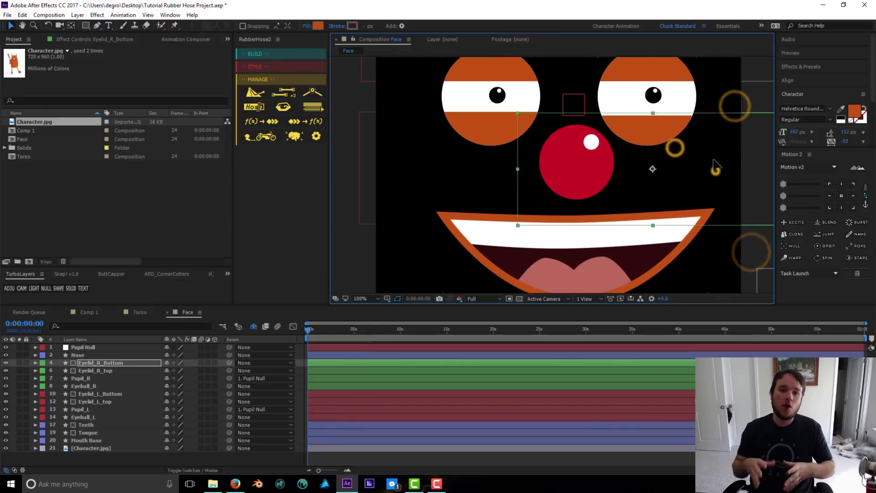
left_click(568, 157)
left_click(840, 196)
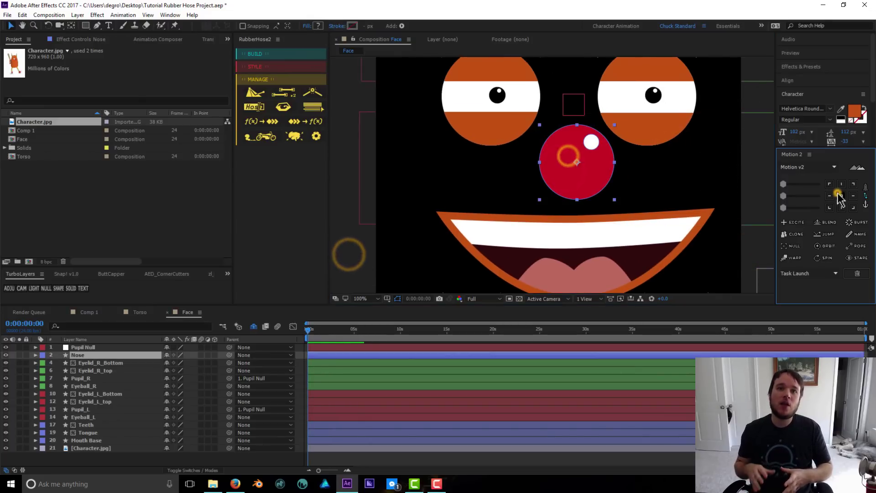
Step: Move the Pupil Null slightly to test how it steers both pupils of the face
left_click(479, 97)
left_click(652, 95)
left_click(640, 74)
key("comma")
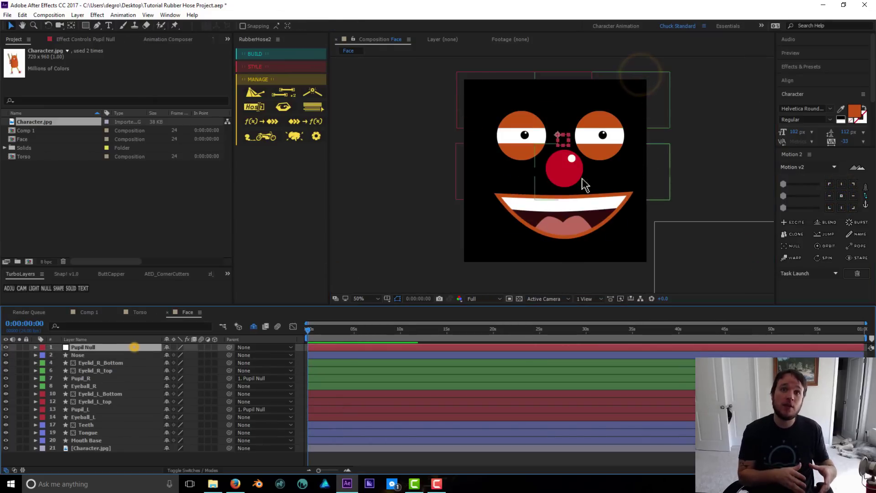
left_click(132, 348)
left_click_drag(564, 139, 571, 141)
Step: Reposition the Character.jpg reference image within the Face composition
left_click(571, 225)
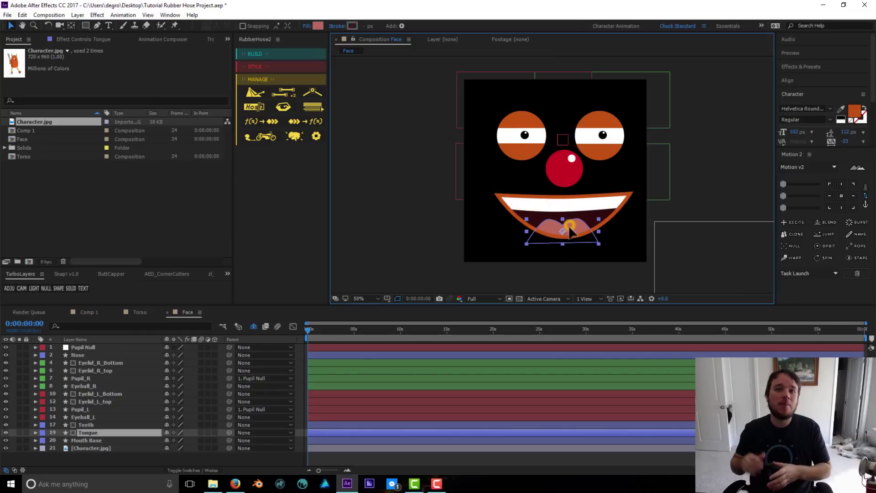
left_click(686, 264)
mouse_move(579, 171)
left_mouse_down()
mouse_move(420, 128)
mouse_move(711, 152)
left_mouse_up()
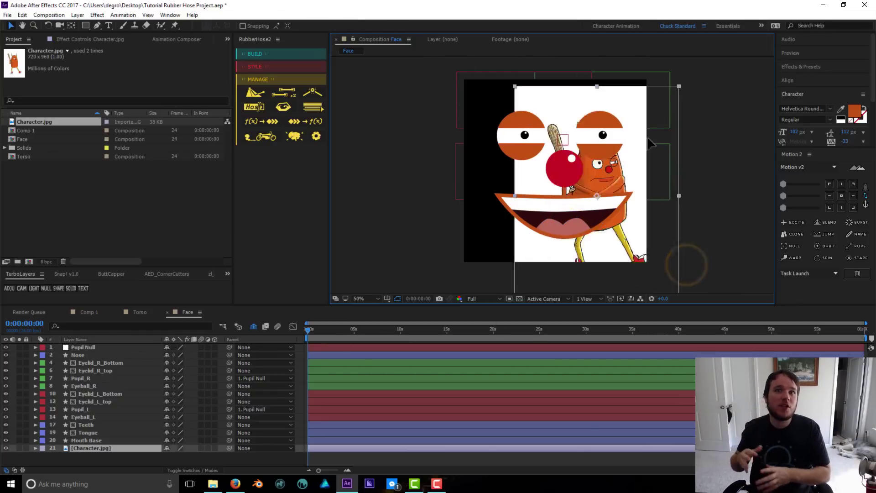
Step: Add the Face composition to Comp 1 above the Torso layer and scale it down to fit the upper torso
left_click(140, 312)
left_click(87, 312)
left_click(22, 139)
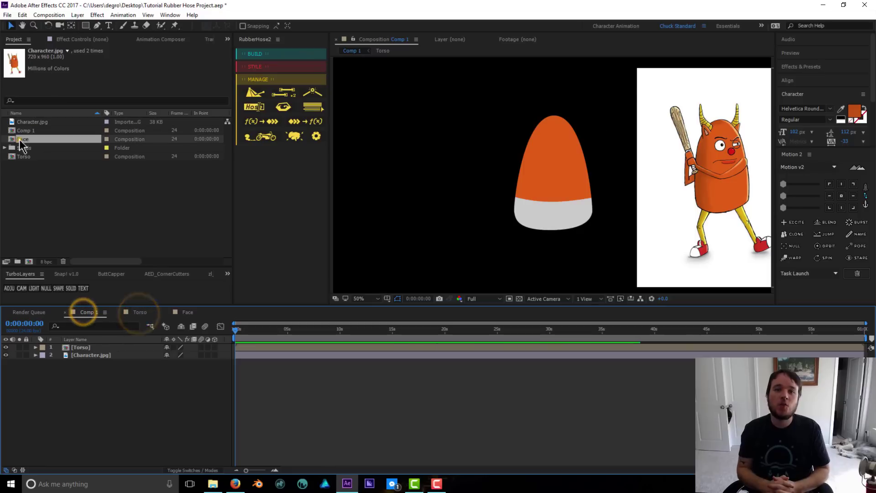
left_click_drag(23, 139, 114, 351)
left_click_drag(643, 266, 567, 169)
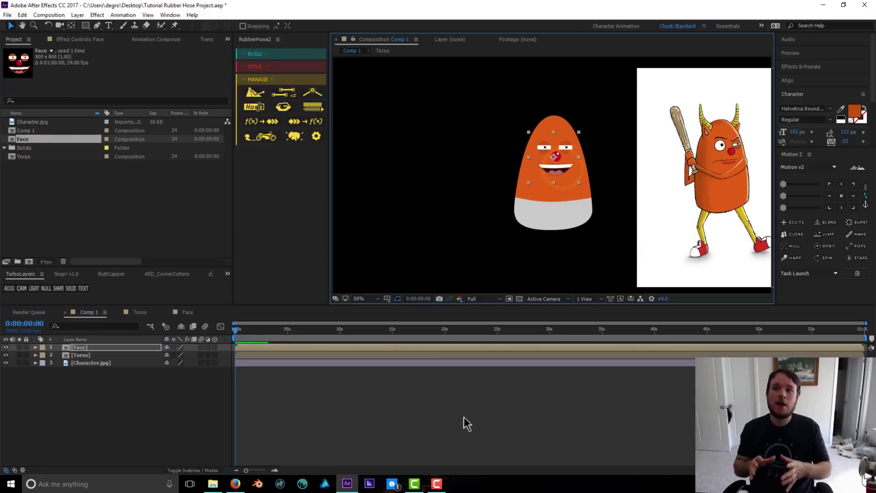
left_click(301, 415)
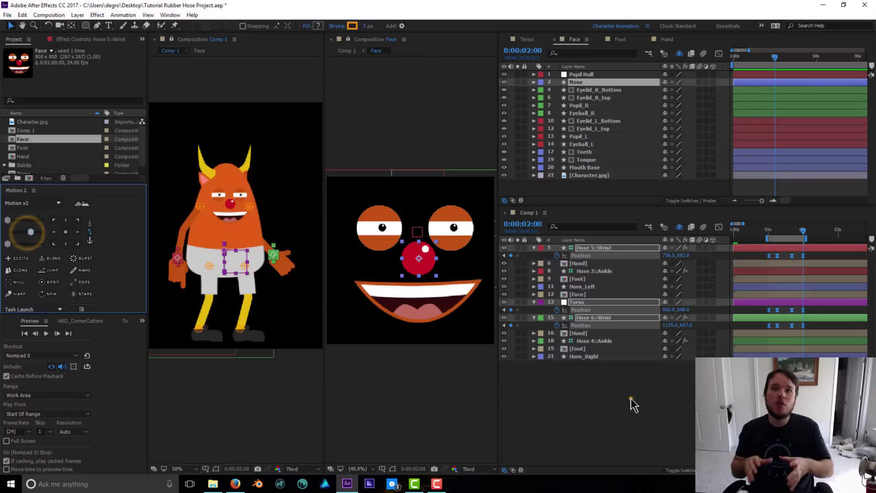
Step: Set the RubberHose Bend Direction of the Hose 6::Wrist layer to 100
left_click(629, 401)
left_click(608, 248)
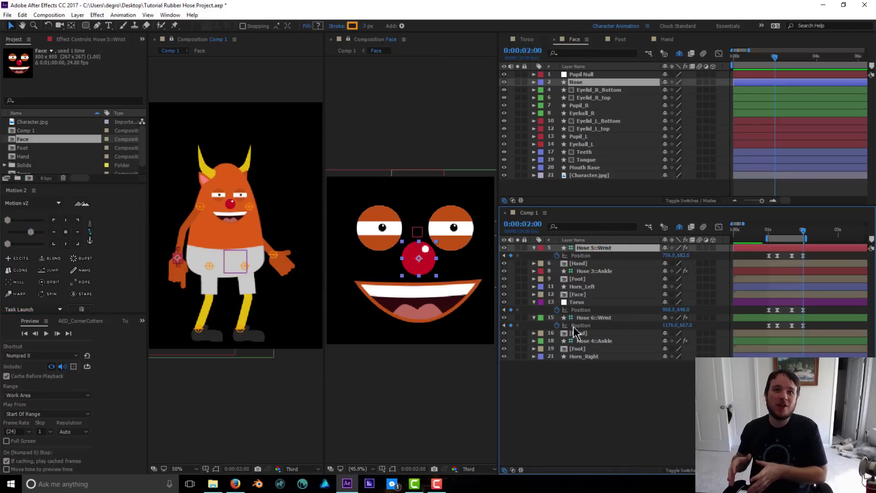
left_click(593, 317)
left_click(98, 39)
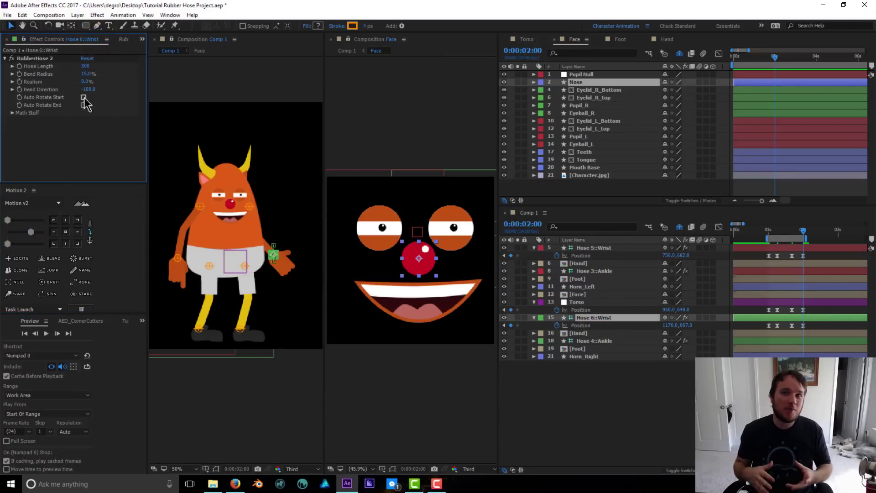
left_click_drag(87, 89, 309, 100)
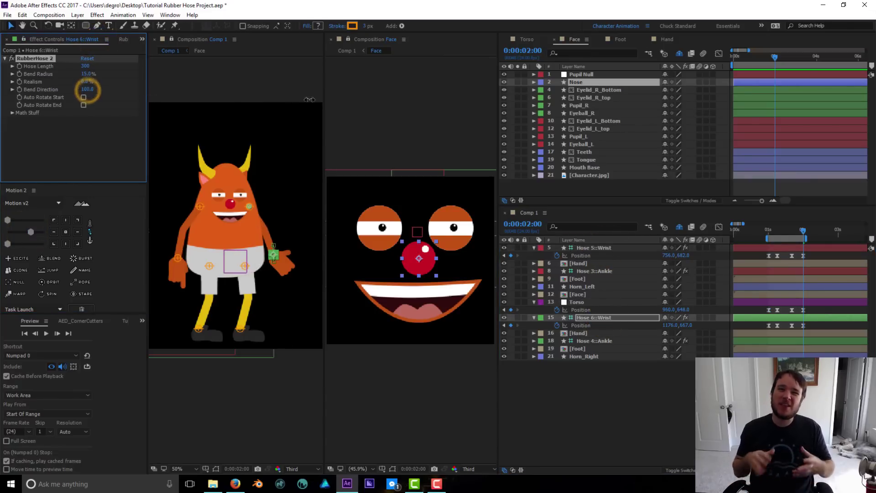
Step: Preview the character's jump in Comp 1 and go back through its poses to the keyframe at 0:00:01:00
left_click(292, 265)
key("space")
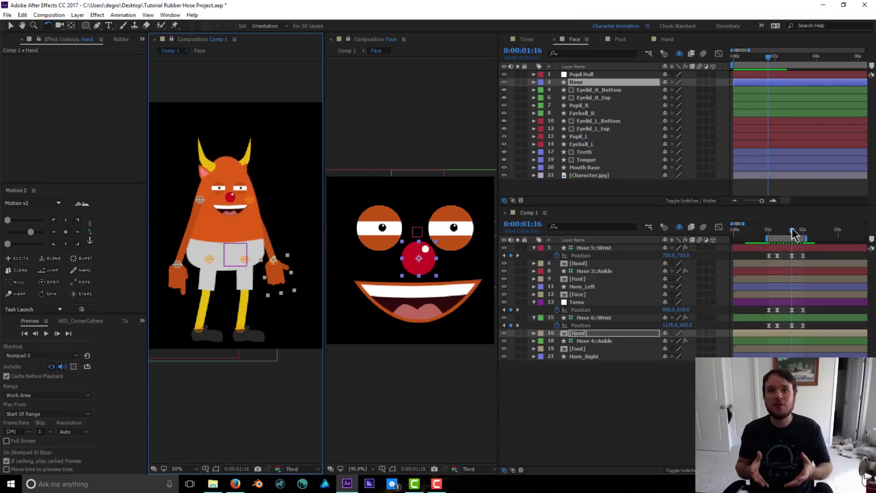
left_click_drag(796, 231, 778, 237)
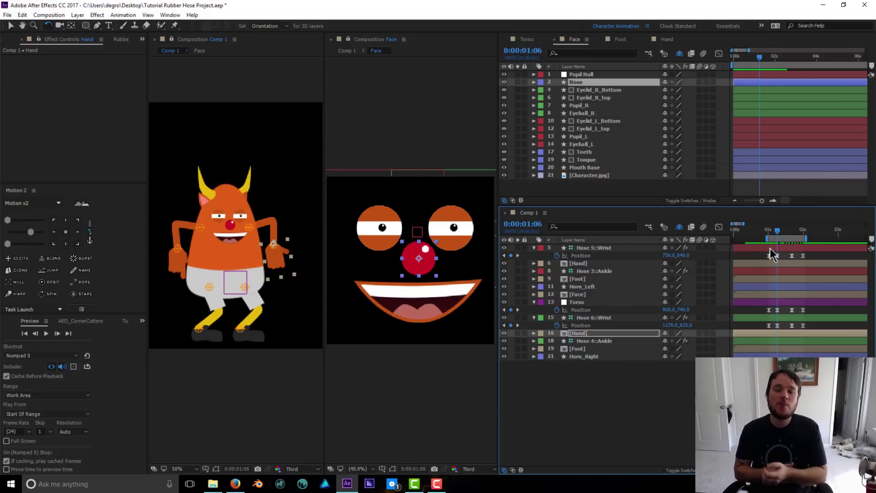
key("j")
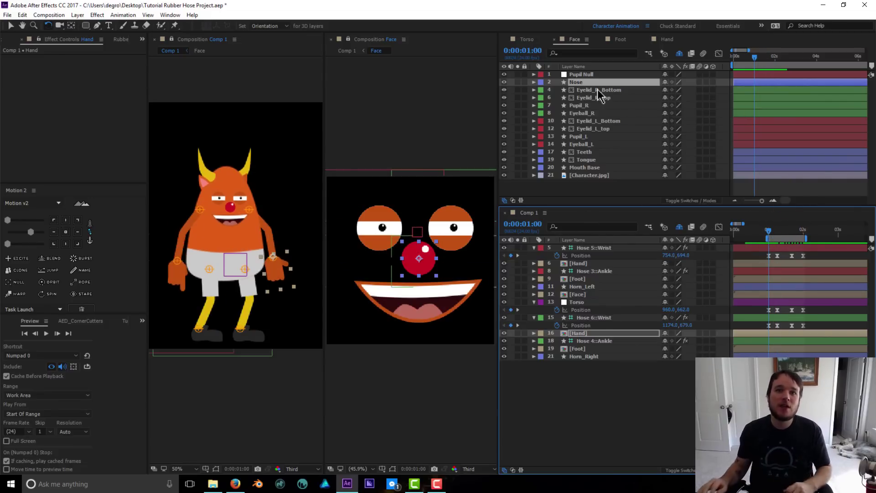
Step: Select the Eyelid_R_Bottom, Eyelid_R_top and Eyelid_L_Bottom layers together in the Face composition
left_click(593, 90)
left_click(602, 97, "ctrl")
left_click(616, 120, "ctrl")
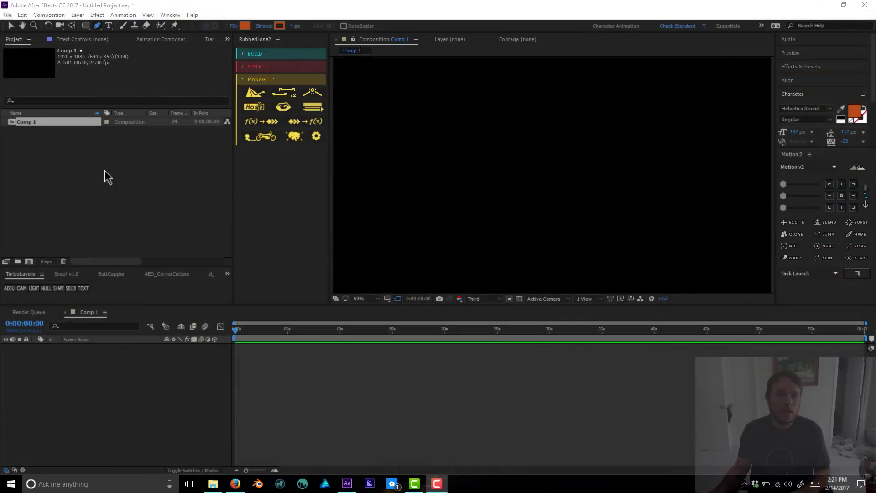
Step: Import the Character image from the Desktop and add it to Comp 1 as a layer
double_click(87, 205)
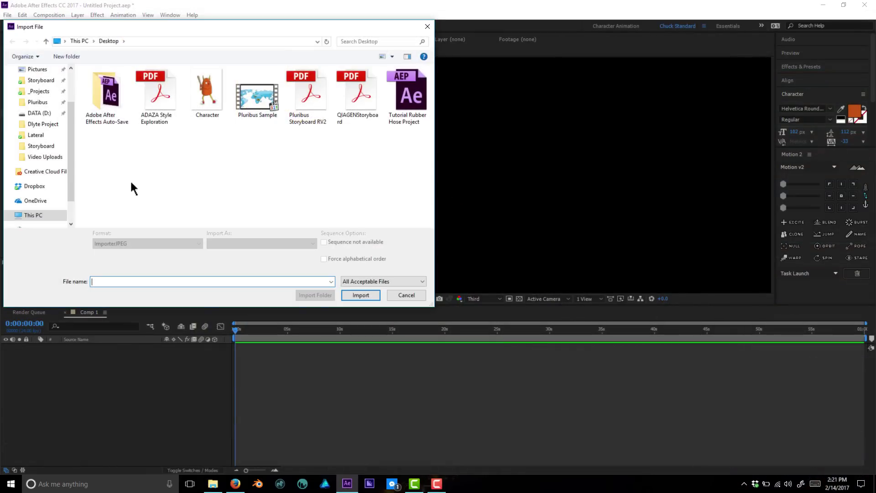
double_click(207, 92)
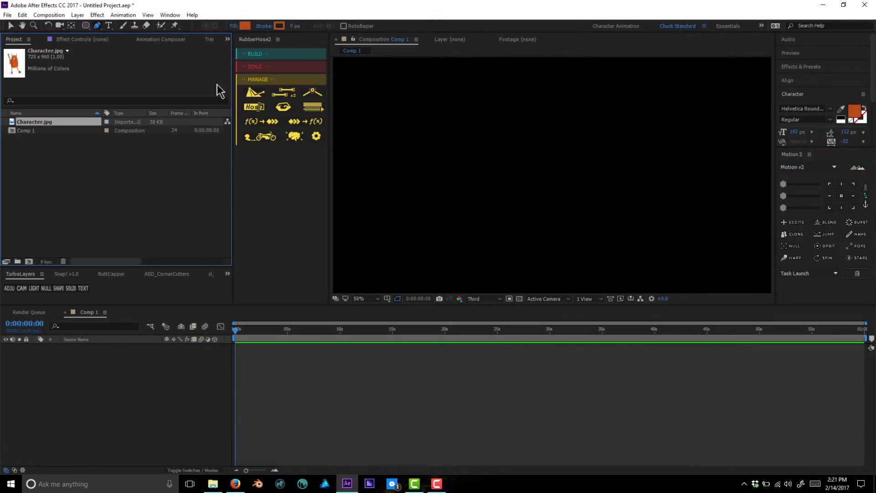
left_click_drag(58, 128, 693, 169)
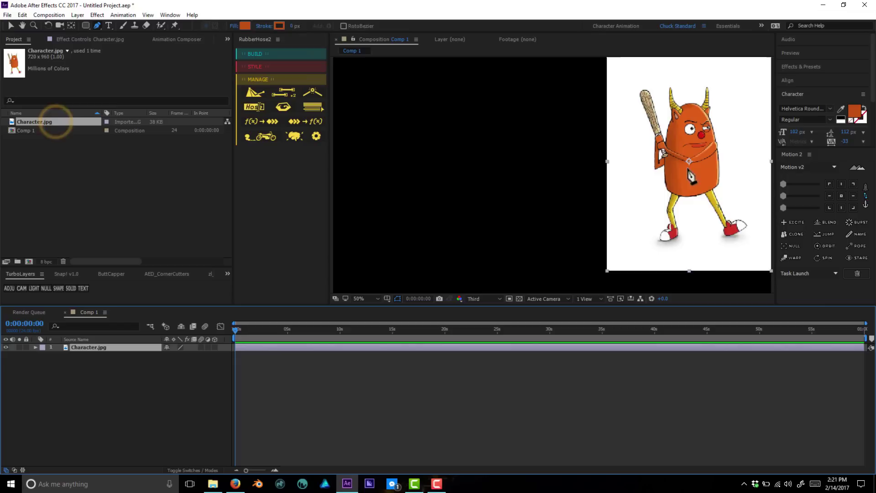
Step: Move the Character.jpg reference image against the right edge of the composition, leaving the black area free for drawing
left_click_drag(734, 196, 750, 214)
key("ctrl+z")
key("v")
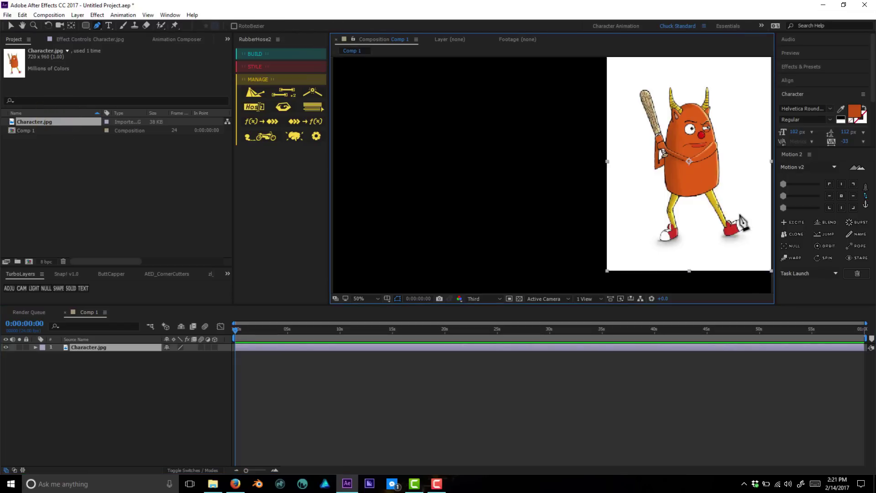
left_click_drag(687, 176, 717, 189)
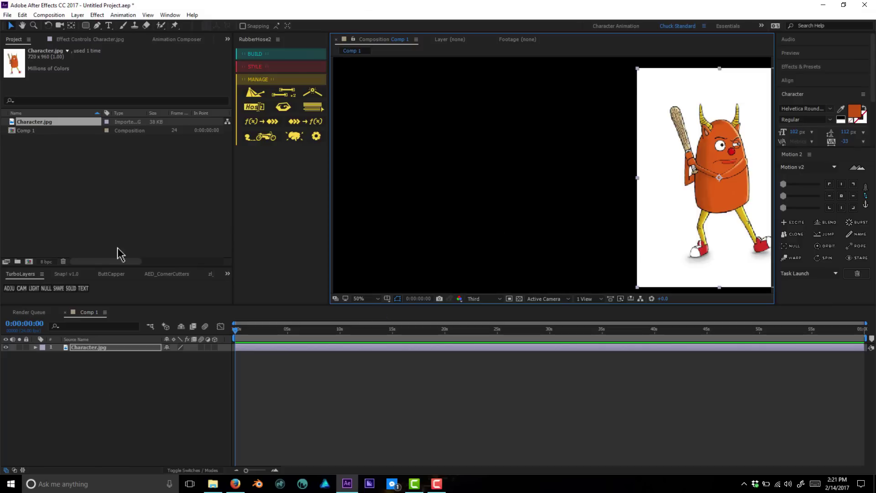
left_click(120, 427)
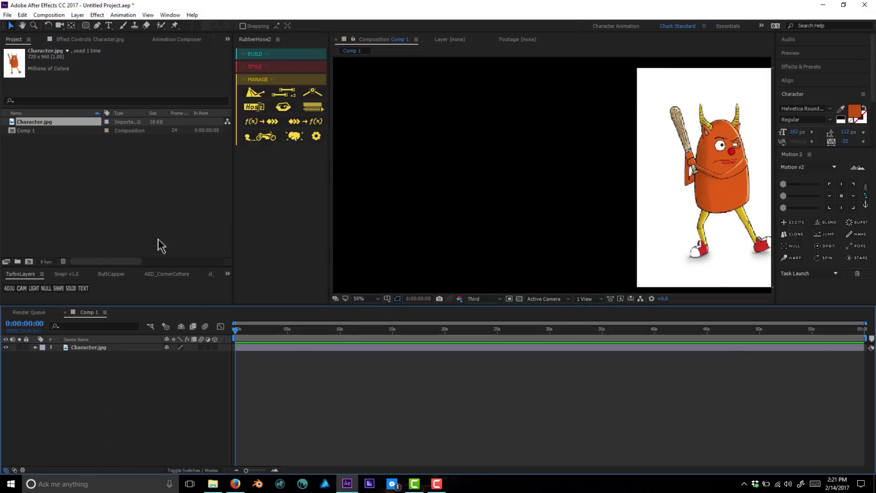
Step: Create a shape layer and sample its fill color from the orange body in the reference image
left_click(57, 288)
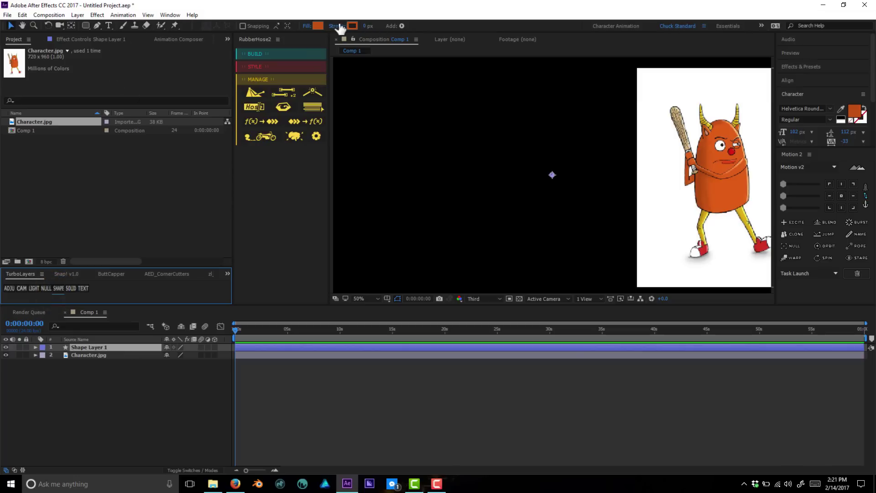
left_click(317, 26)
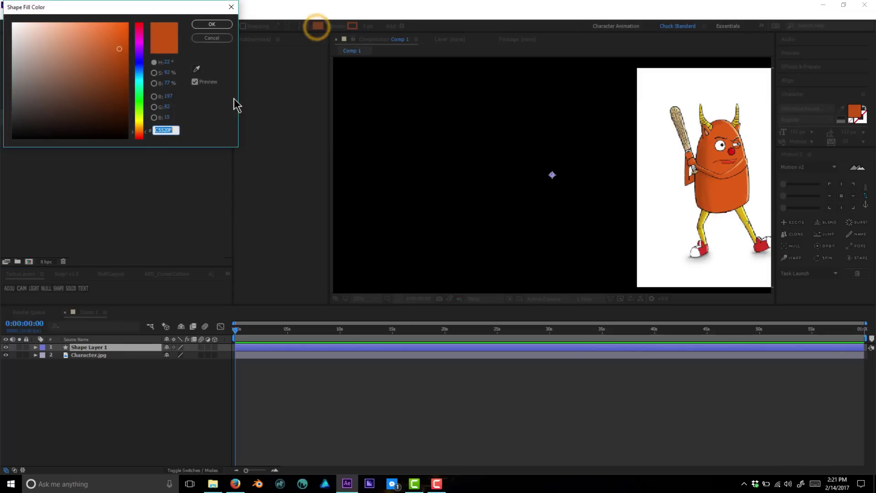
left_click(196, 68)
left_click(731, 193)
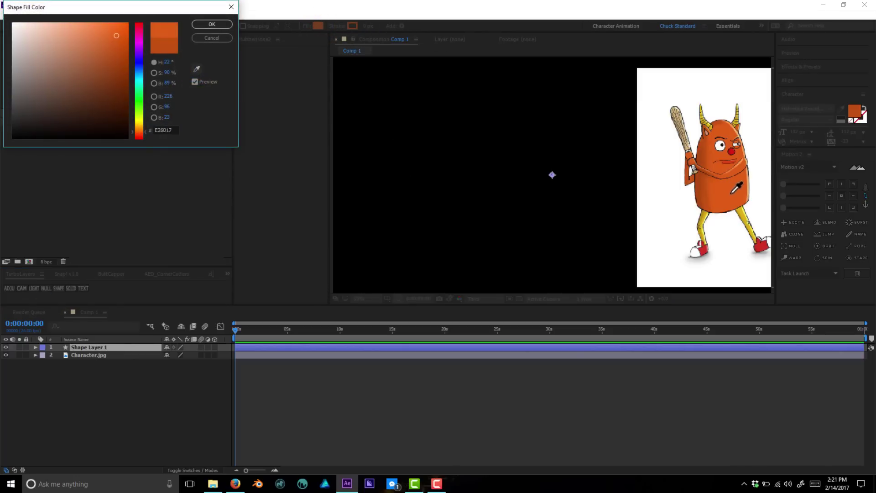
left_click(220, 24)
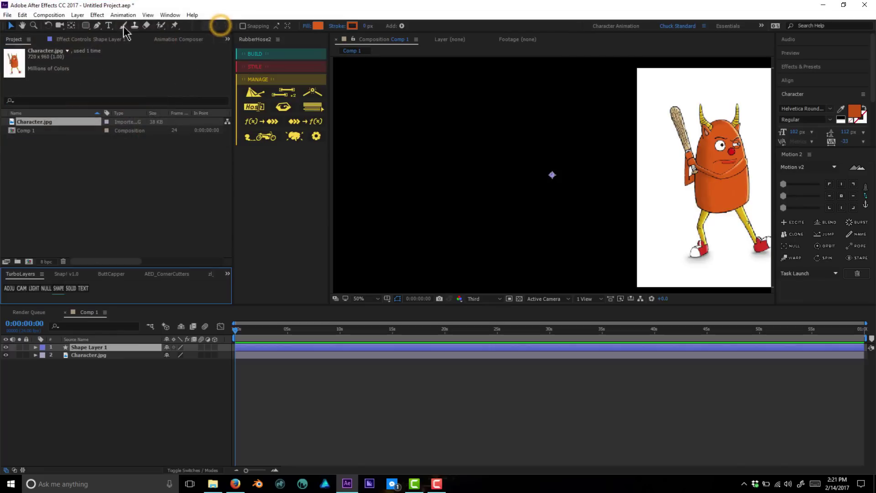
Step: Set the shape layer's stroke to None
left_click(333, 26)
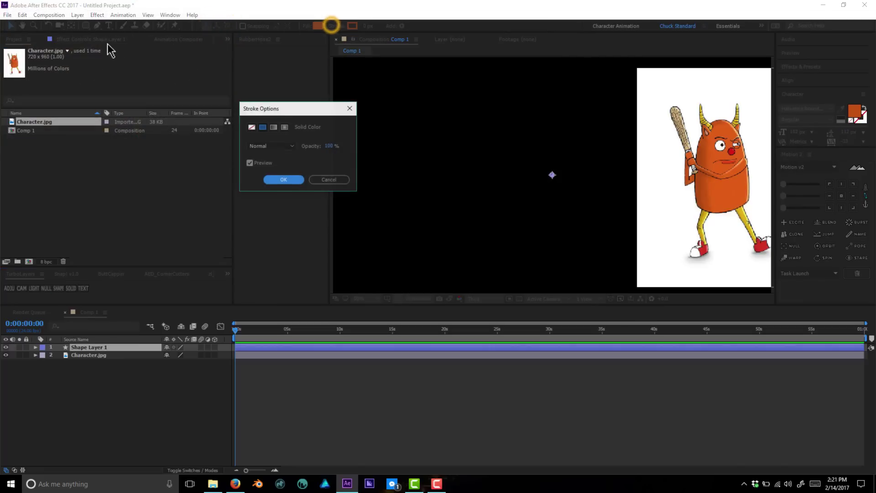
left_click(251, 128)
left_click(283, 180)
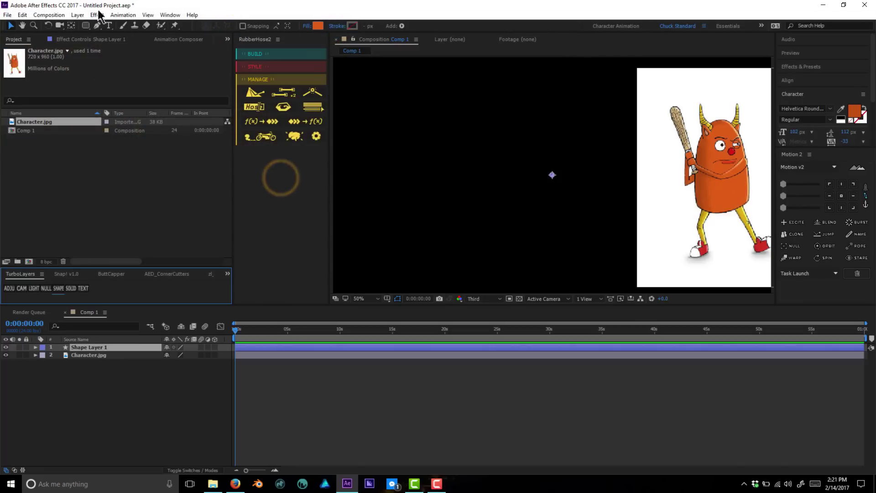
Step: Draw a closed torso with the Pen tool, with a domed top and curved base, and widen its lower right corner slightly
left_click(97, 25)
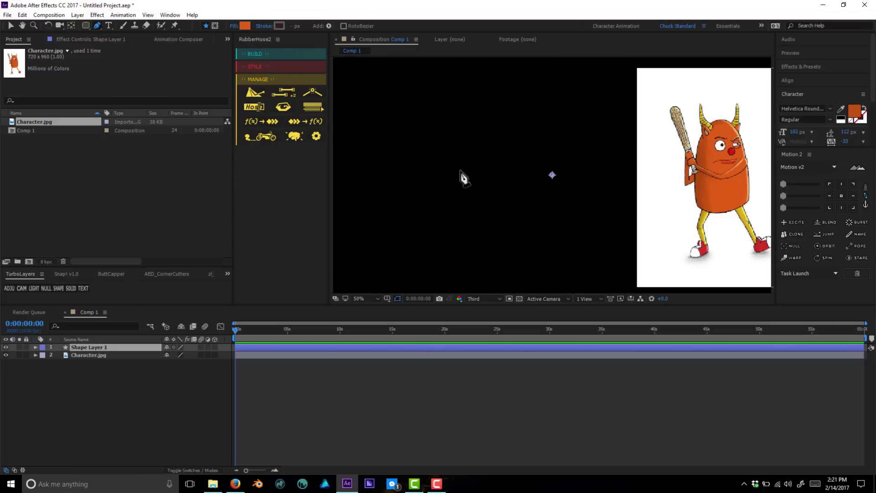
left_click(482, 197)
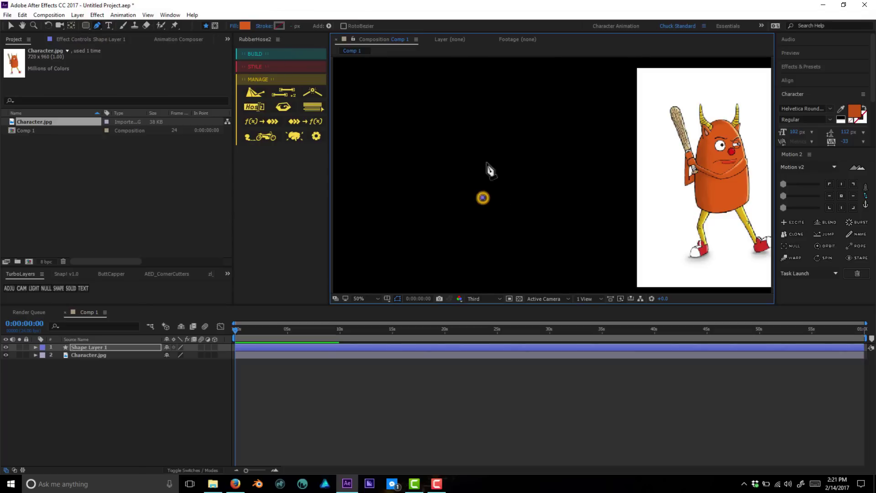
left_click_drag(523, 101, 554, 101)
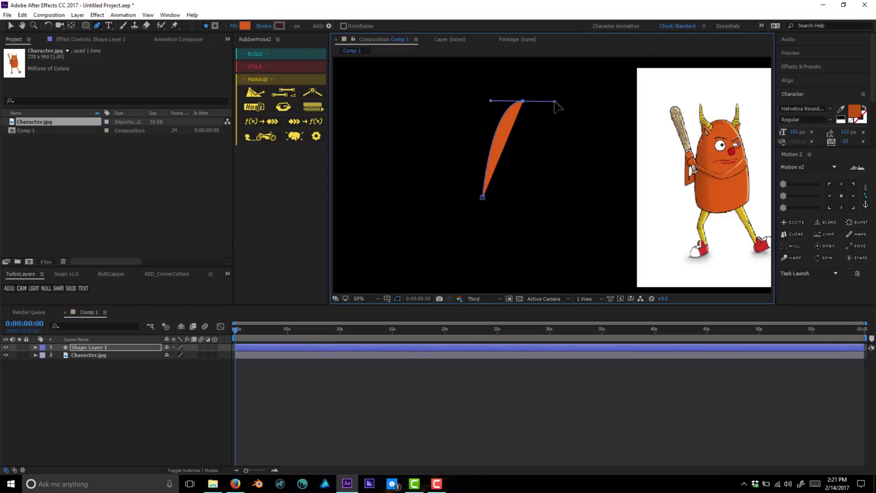
left_click(556, 199)
left_click_drag(518, 215, 484, 218)
left_click(482, 197)
left_click(519, 217)
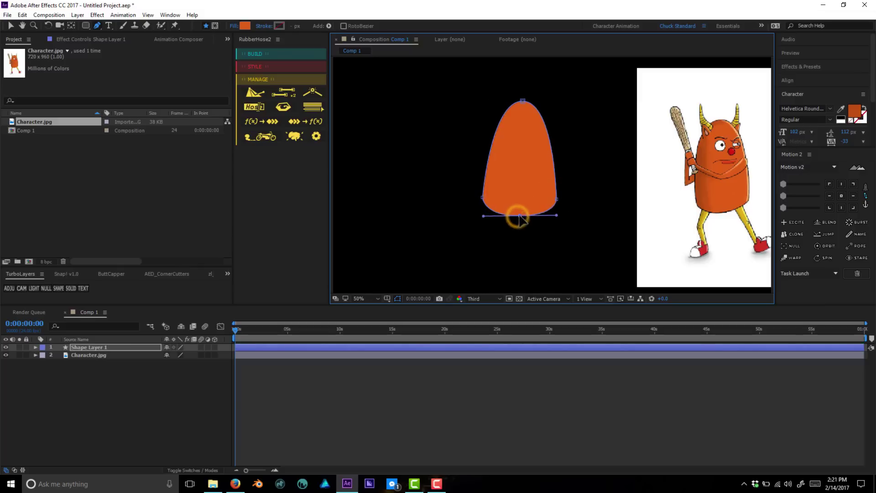
left_click_drag(557, 199, 561, 199)
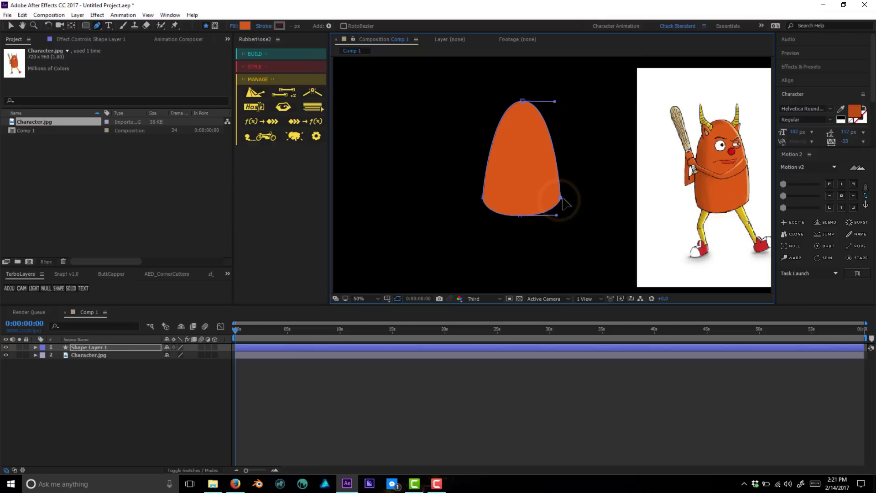
left_click(523, 100)
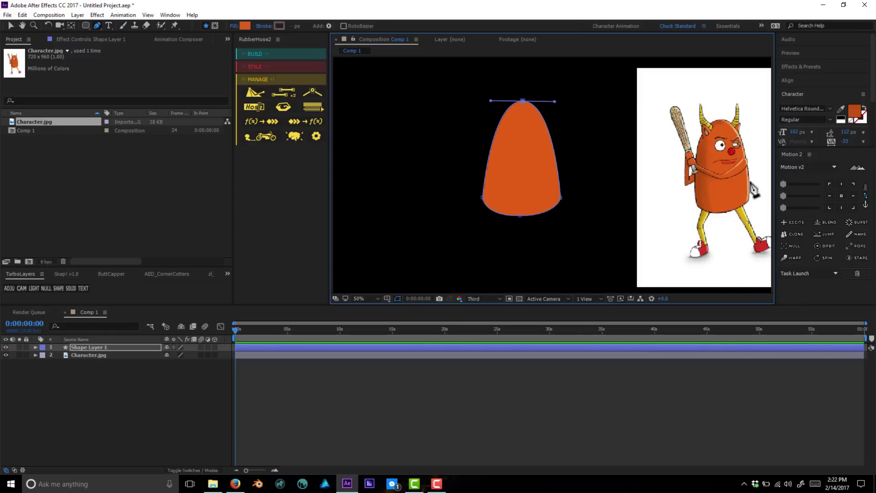
Step: Rename the orange body's shape layer as Torso
left_click(108, 399)
left_click(102, 349)
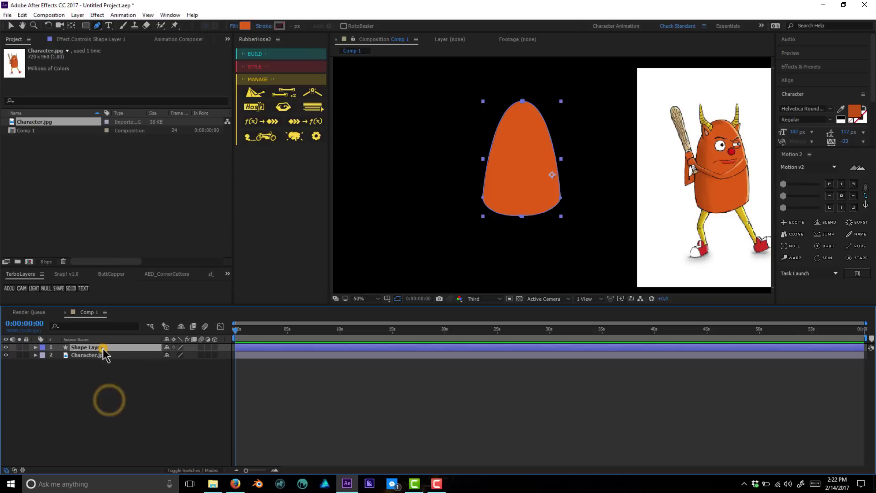
key("Return")
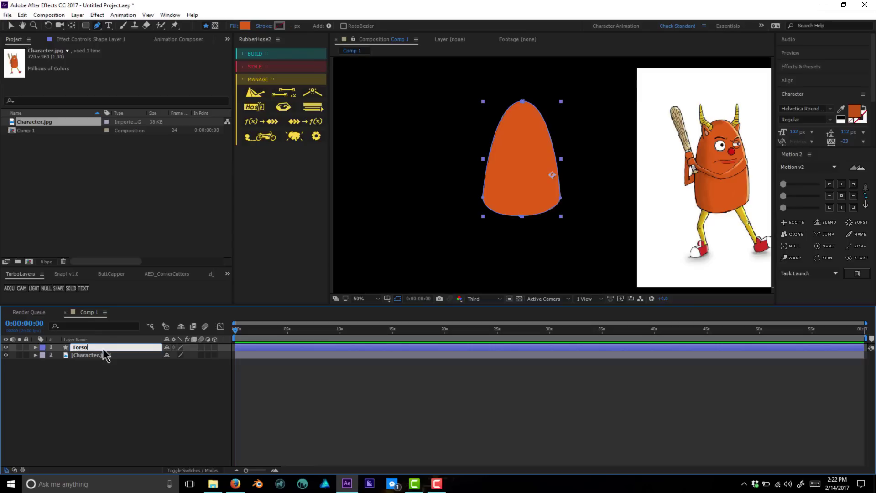
key("Return")
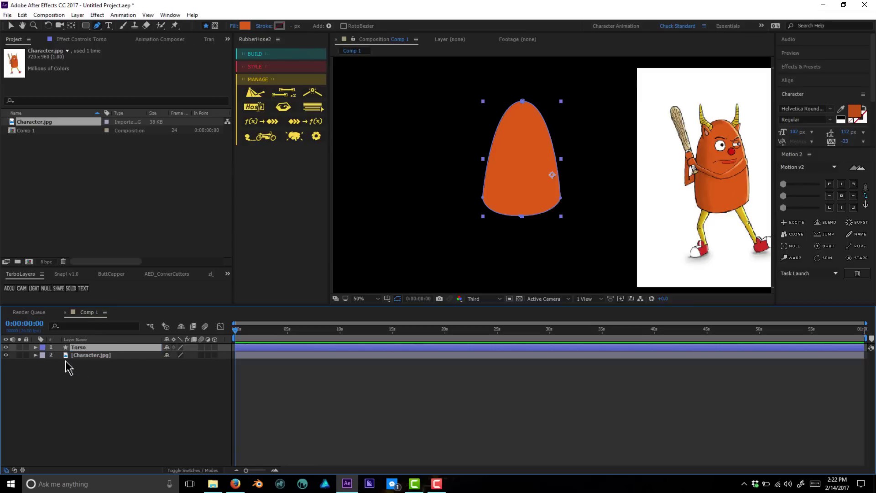
Step: Pre-compose the Torso layer under the suggested name, moving all attributes, and open the new composition
key("ctrl+shift+c")
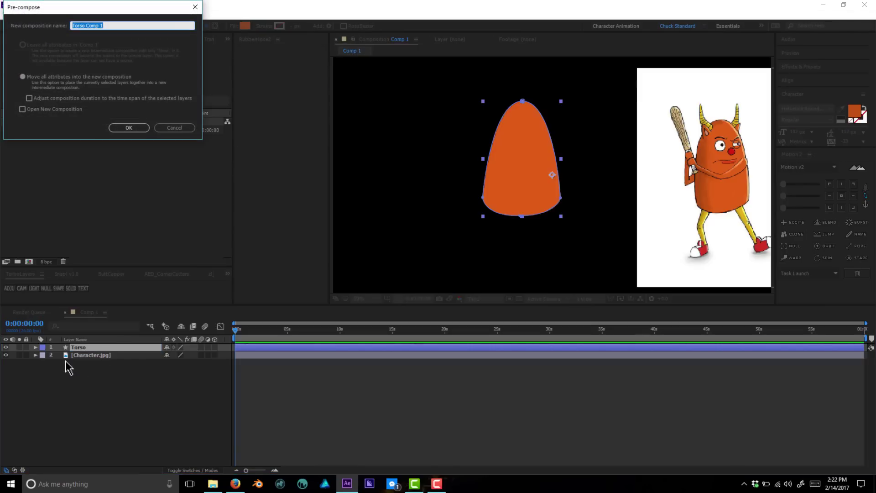
key("Return")
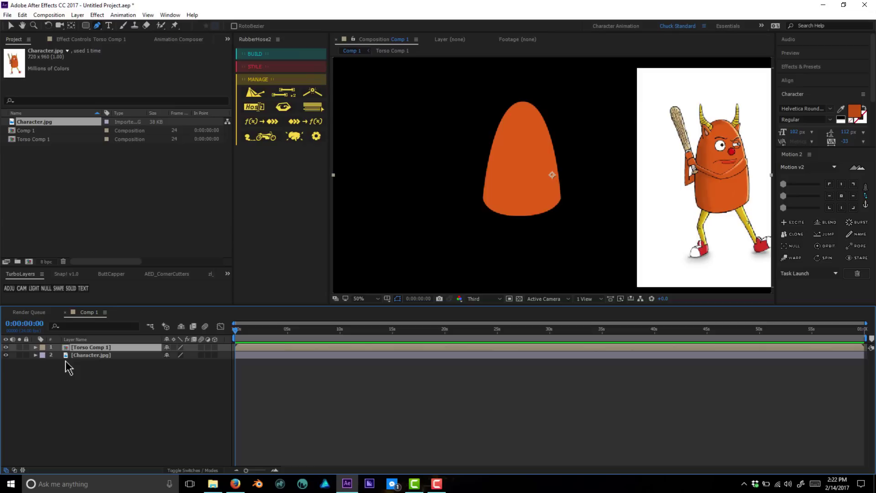
double_click(88, 348)
key("ctrl+shift+a")
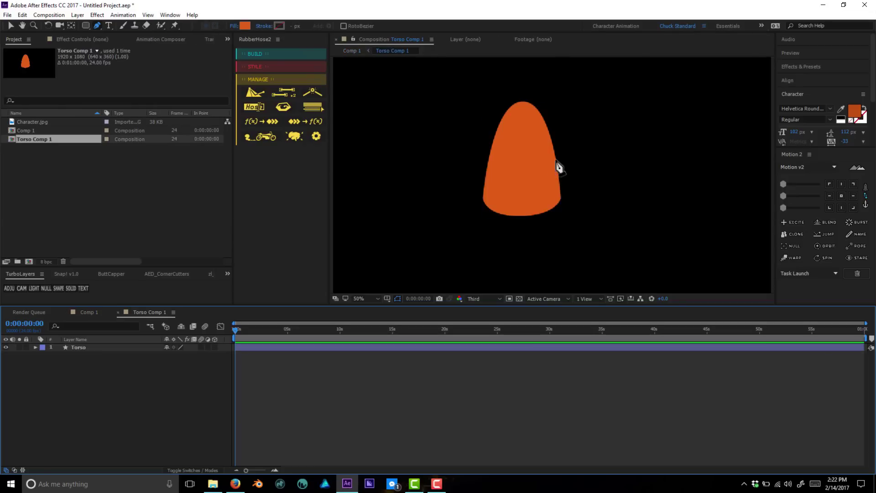
Step: Move the torso to the center of its composition, using the grid overlay as a temporary alignment guide
key("v")
left_click_drag(541, 164, 577, 169)
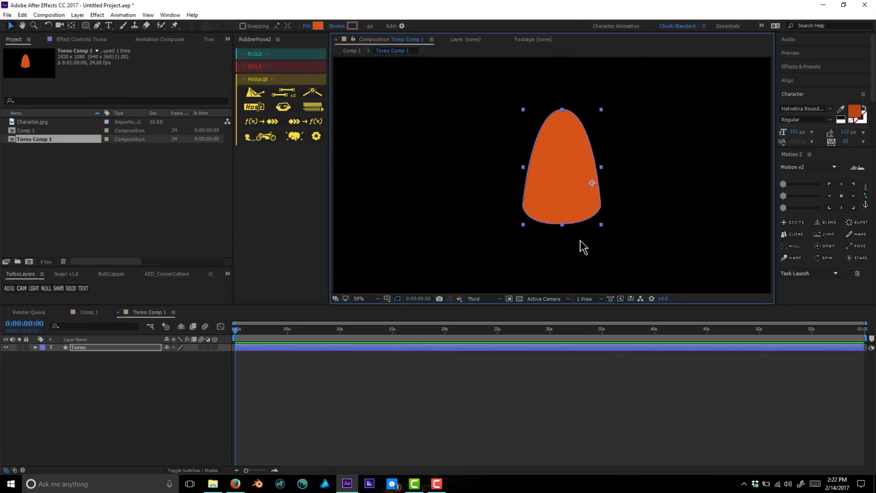
key("ctrl+apostrophe")
left_click_drag(572, 204, 562, 206)
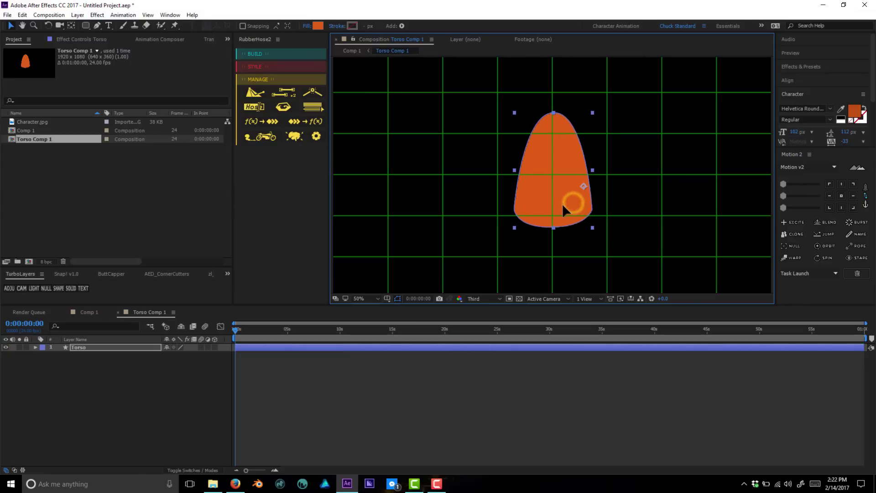
key("ctrl+apostrophe")
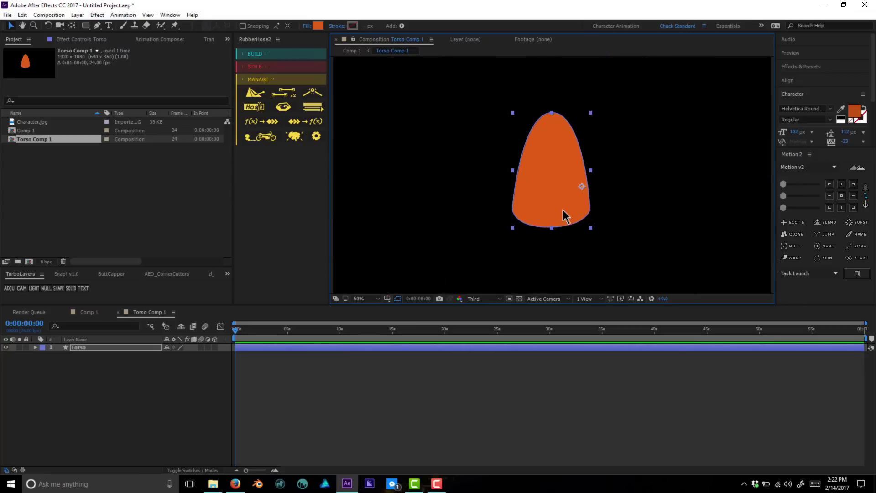
Step: Draw a region of interest with a small margin around the torso and crop the composition to it
left_click(509, 298)
left_click_drag(500, 103, 606, 242)
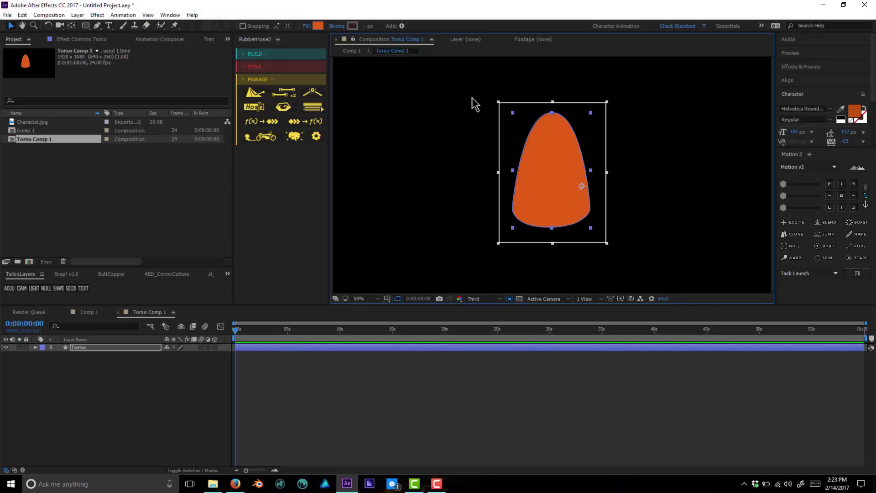
left_click(49, 14)
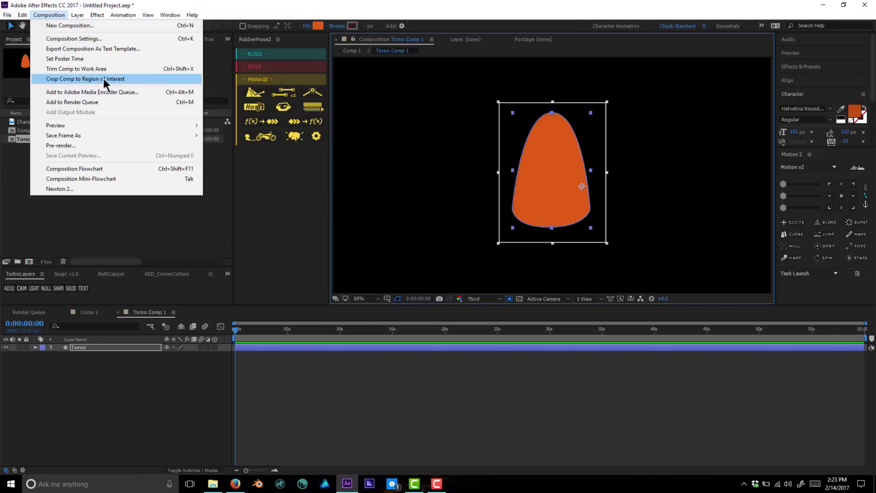
left_click(127, 82)
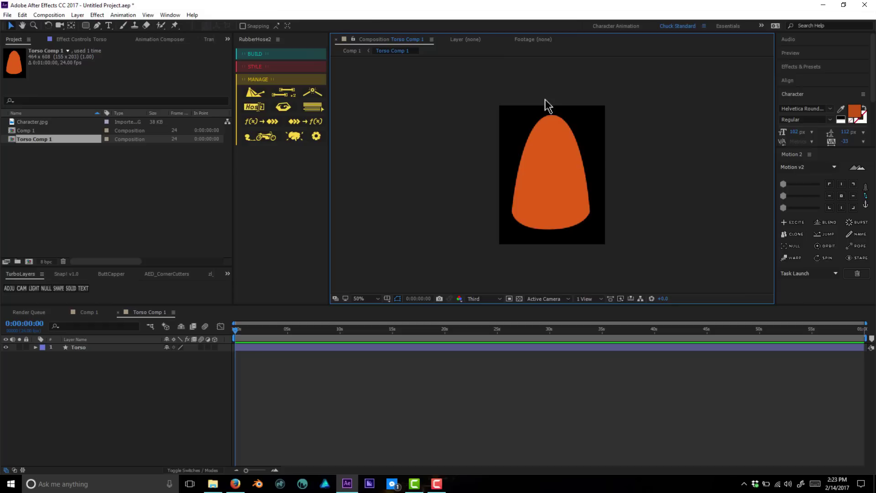
Step: Nudge the torso toward the middle of the cropped frame and check the precomp's bounds in Comp 1
left_click(552, 194)
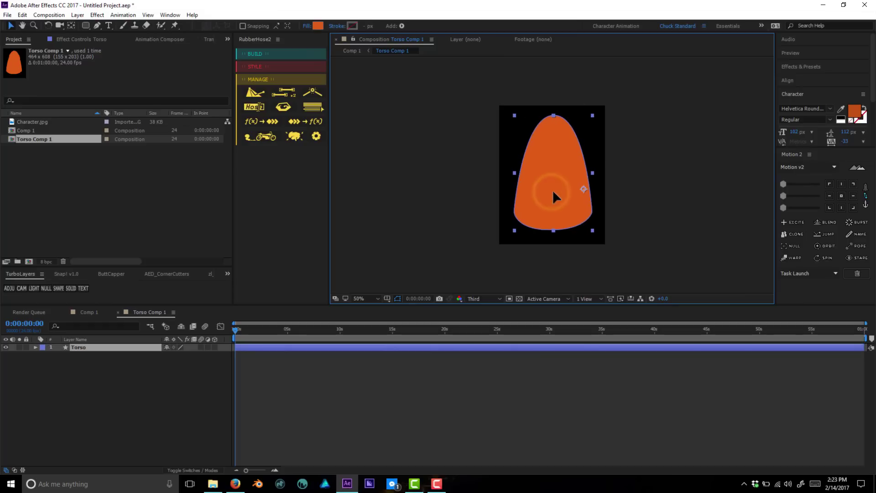
left_click(91, 313)
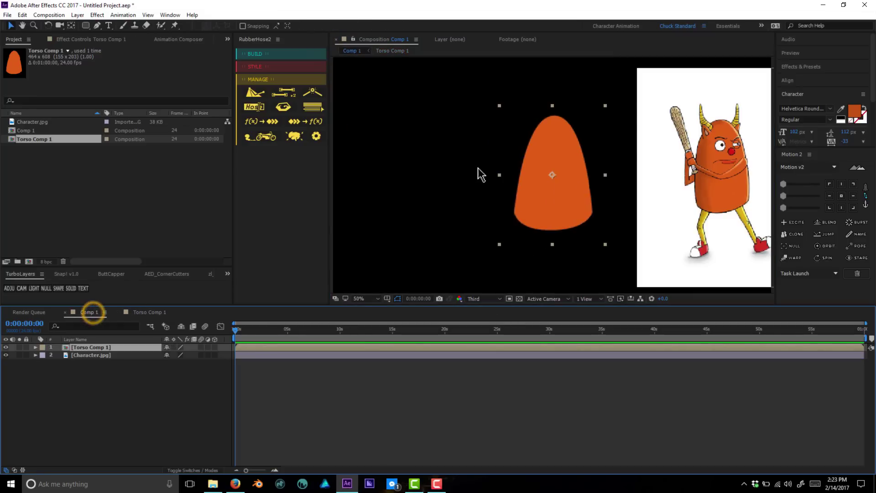
double_click(531, 348)
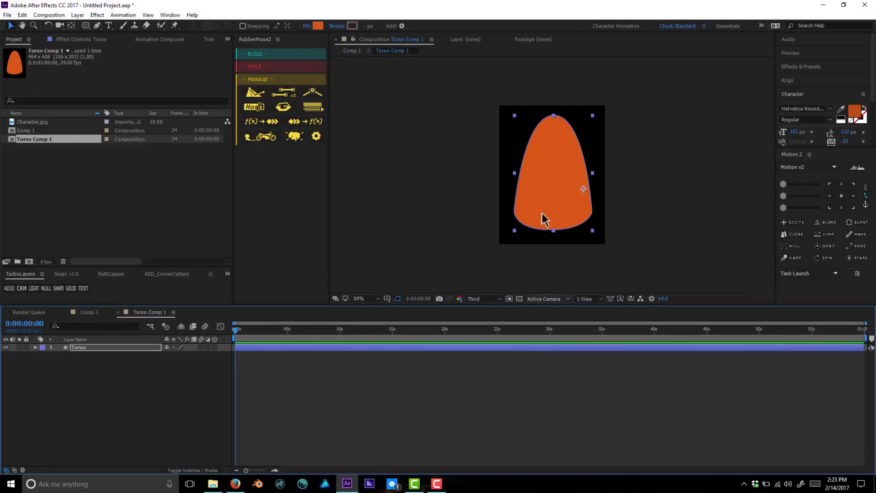
Step: Add a new shape layer above the Torso layer and name it Shorts
left_click(73, 383)
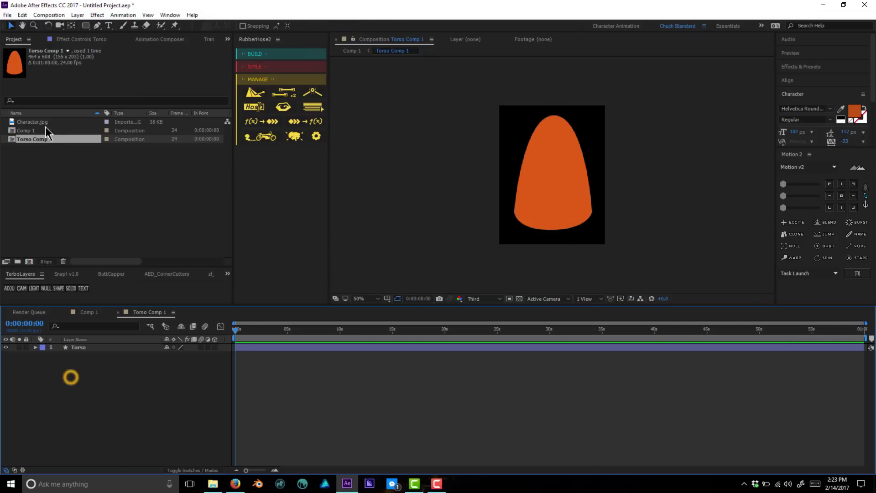
left_click(58, 289)
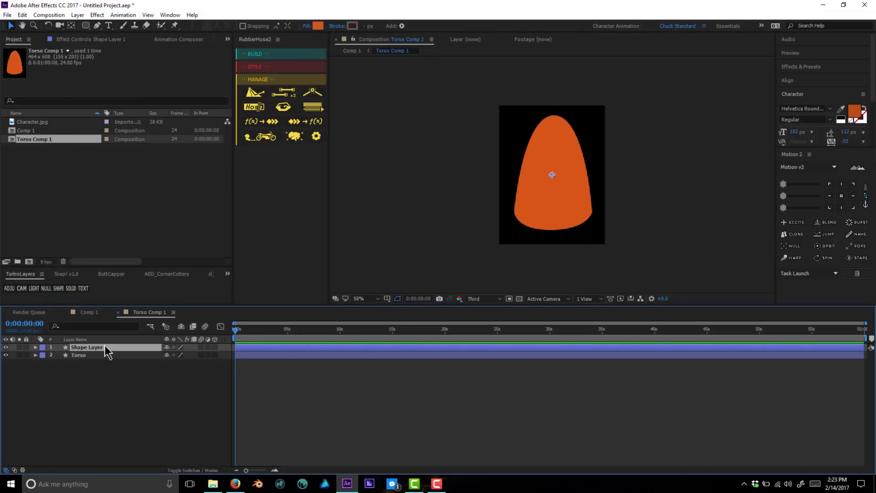
type("Shorts")
key("Return")
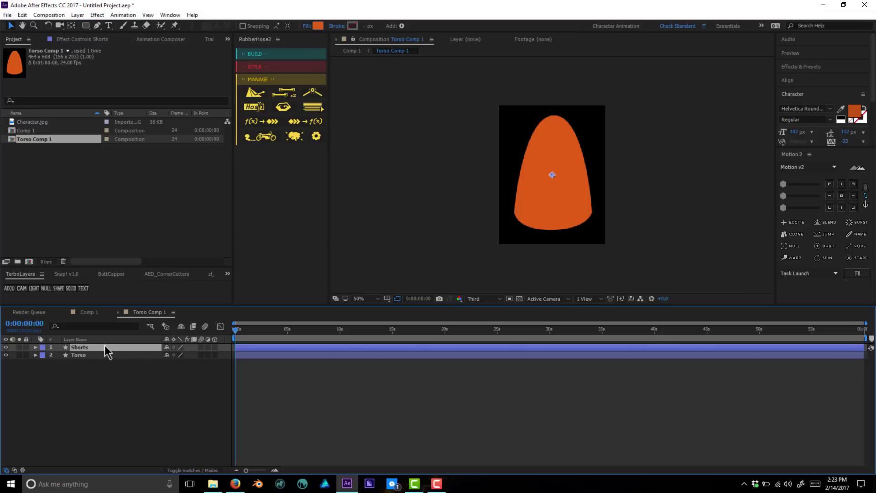
Step: Draw a closed Pen path on the Shorts layer with a curved waistline, extending past the torso's sides and base
left_click(97, 26)
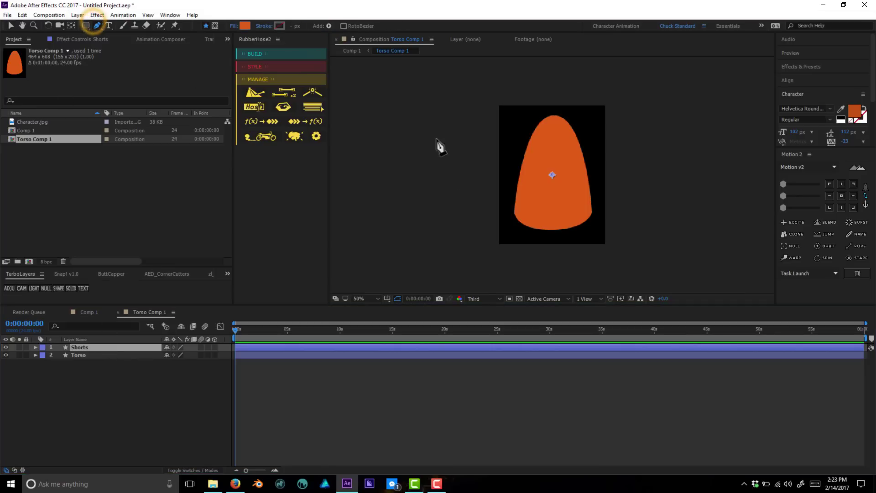
left_click(493, 192)
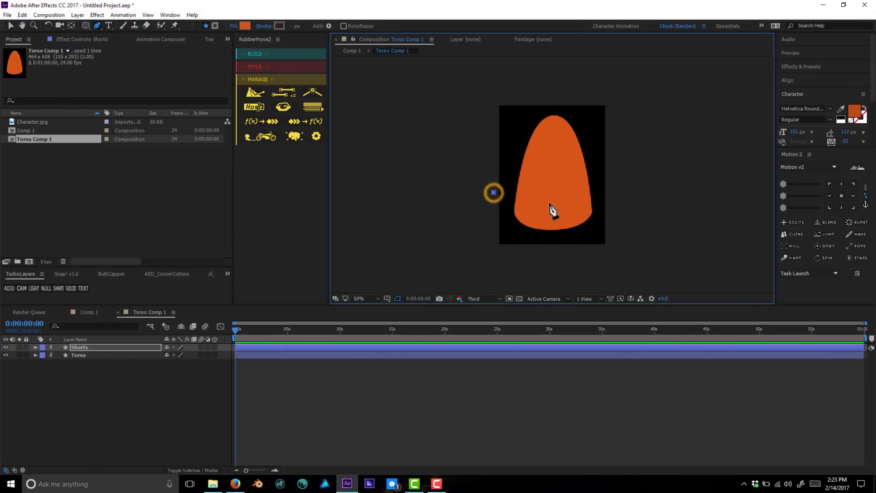
left_click_drag(558, 201, 591, 199)
left_click(627, 189)
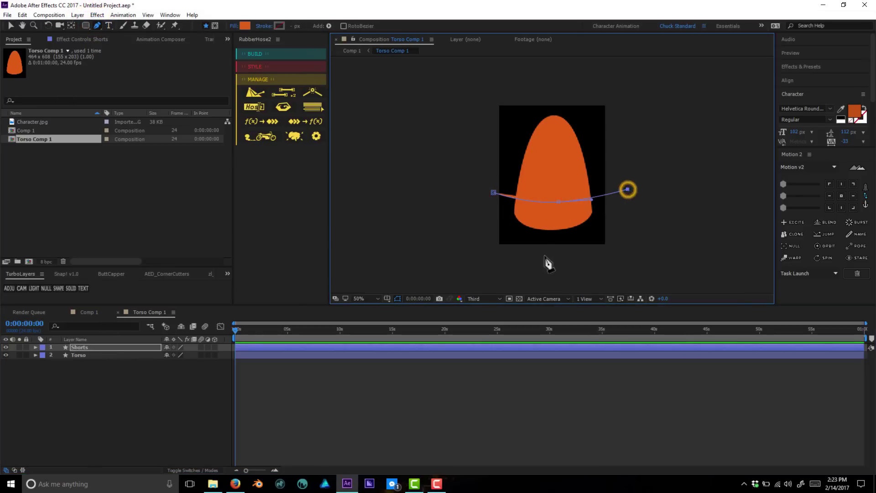
left_click_drag(548, 254, 474, 264)
left_click_drag(493, 193, 486, 214)
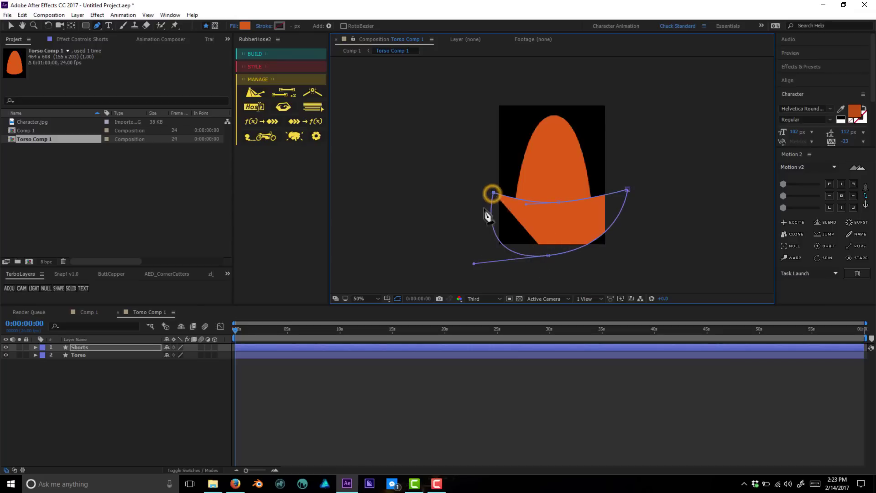
Step: Set the shorts' fill color to light gray CACACA
left_click(245, 26)
left_click_drag(37, 68, 4, 46)
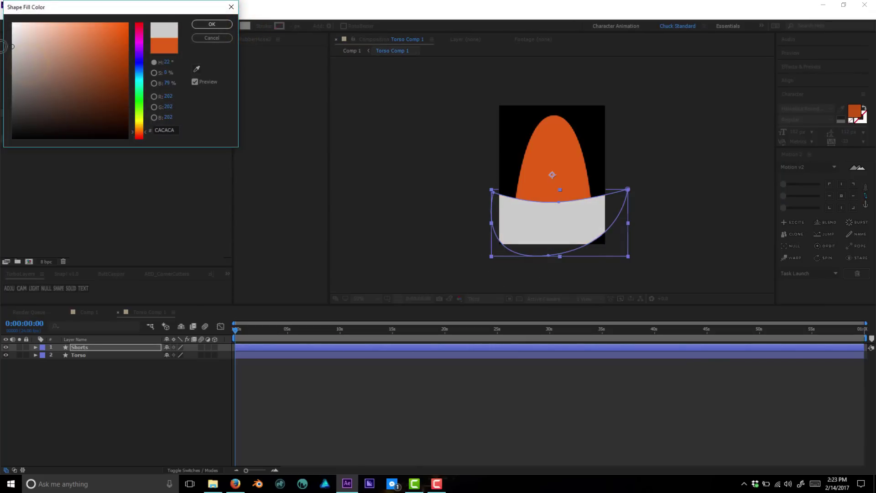
left_click(208, 24)
left_click(120, 387)
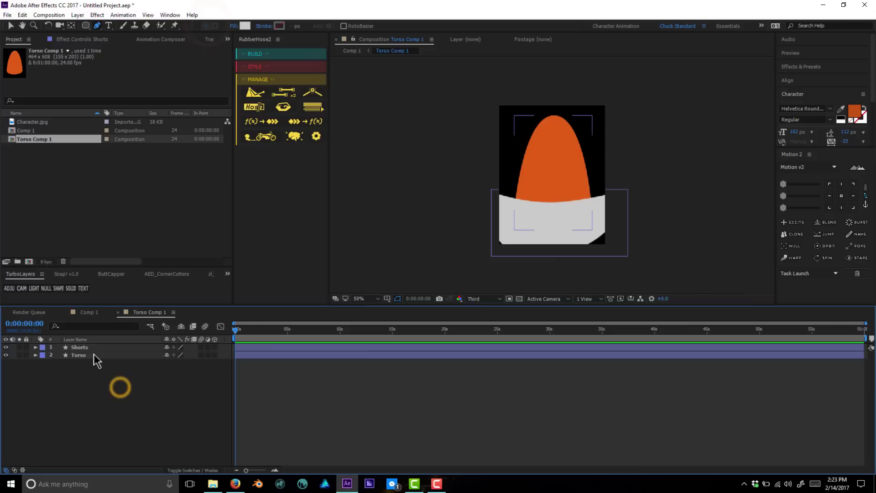
Step: Duplicate the Torso layer using Copy with Property Links and place the copy above the Shorts layer
left_click(90, 355)
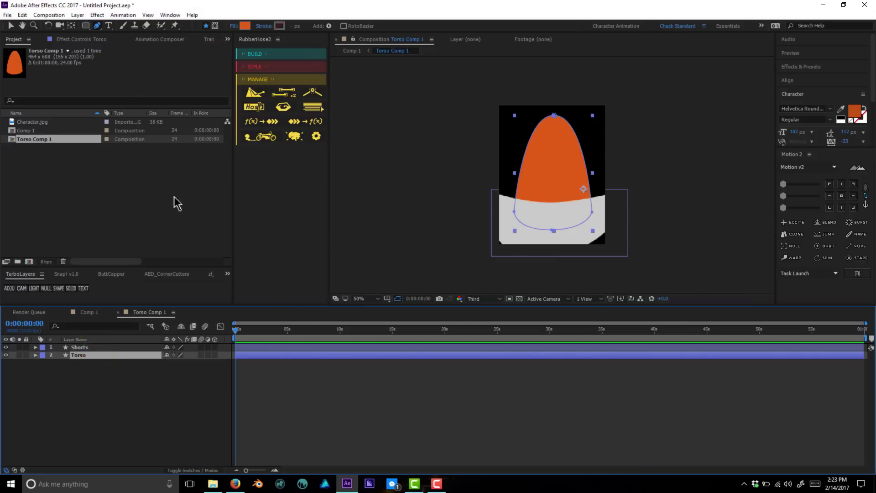
left_click(22, 14)
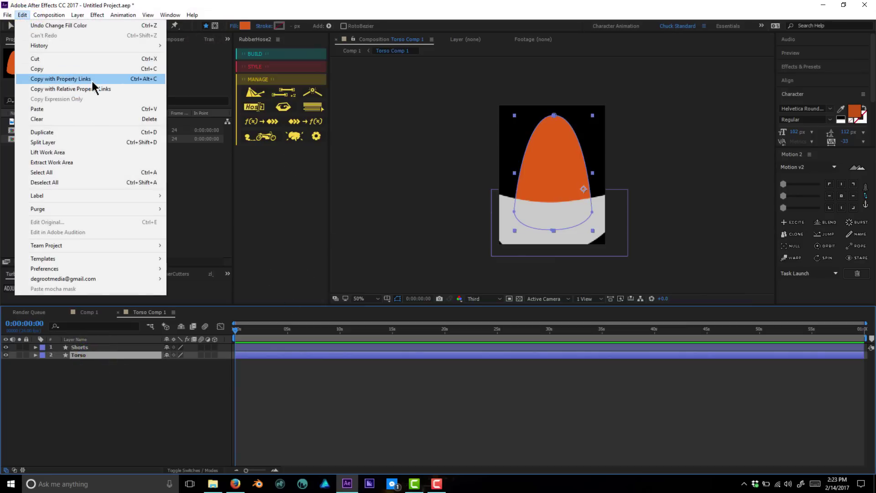
left_click(148, 79)
key("ctrl+v")
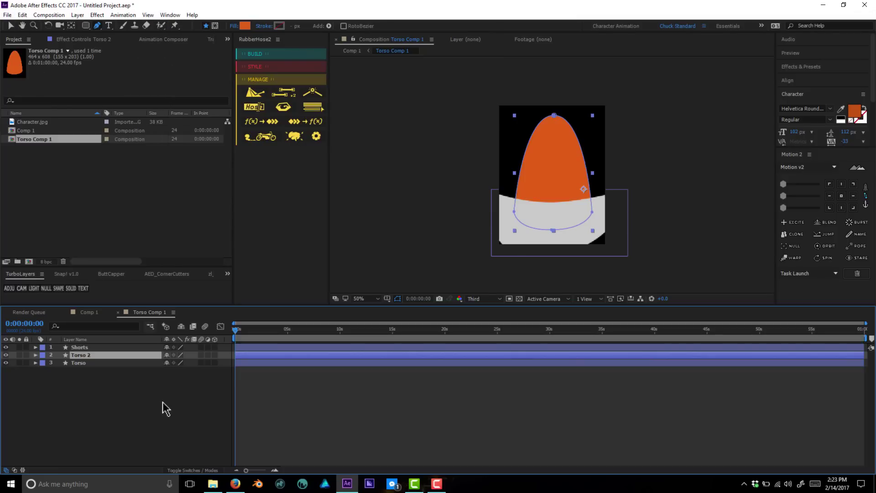
left_click_drag(109, 357, 108, 351)
Step: Set the Shorts layer's track matte to Alpha Matte "Torso 2"
left_click(93, 355)
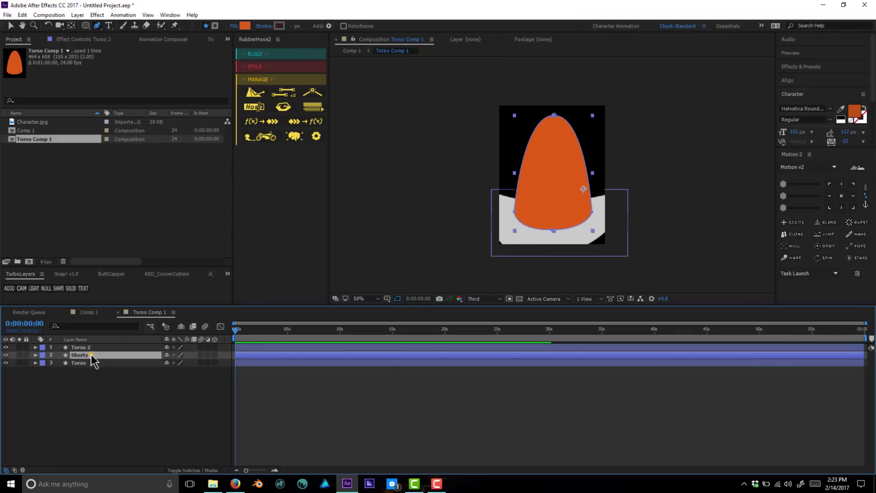
left_click(202, 470)
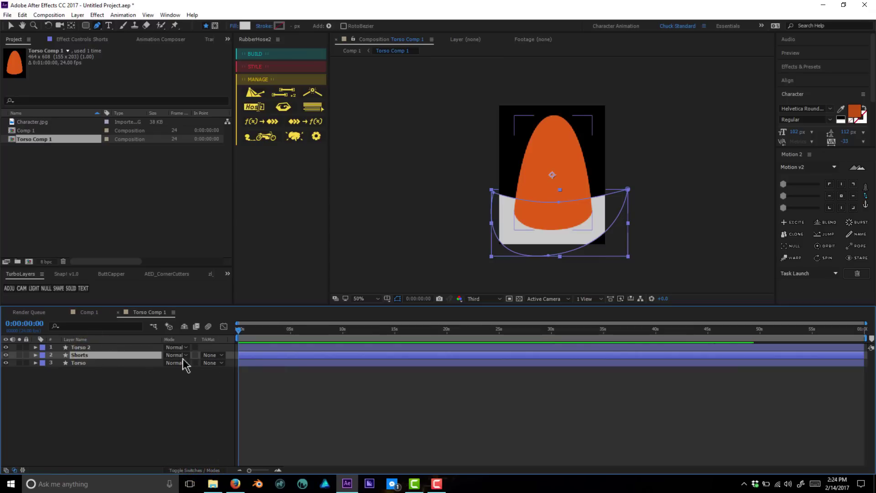
left_click(214, 355)
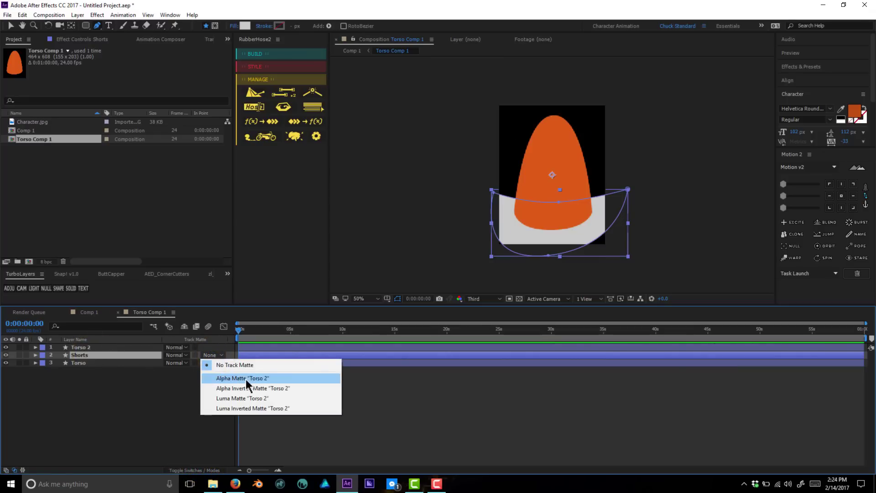
left_click(246, 378)
Step: Adjust the shorts' waistline by slightly repositioning its middle and left path points and evening out the curve
left_click(558, 201)
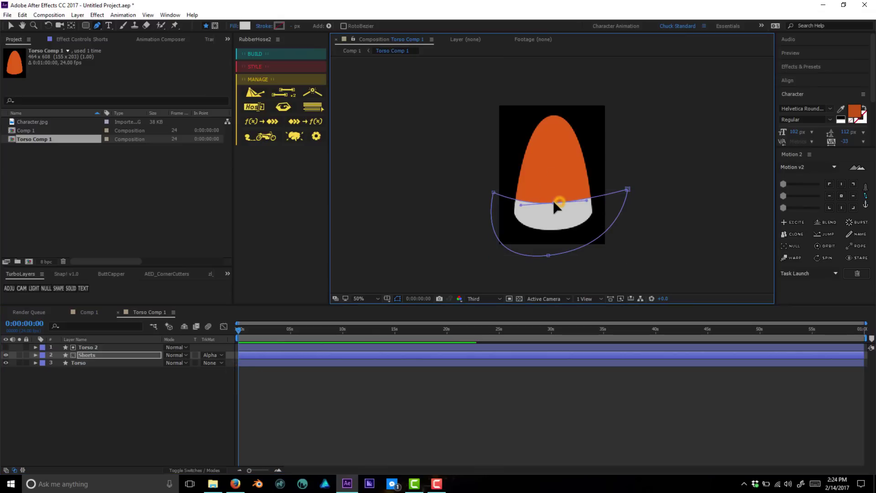
left_click(553, 202)
left_click(493, 191)
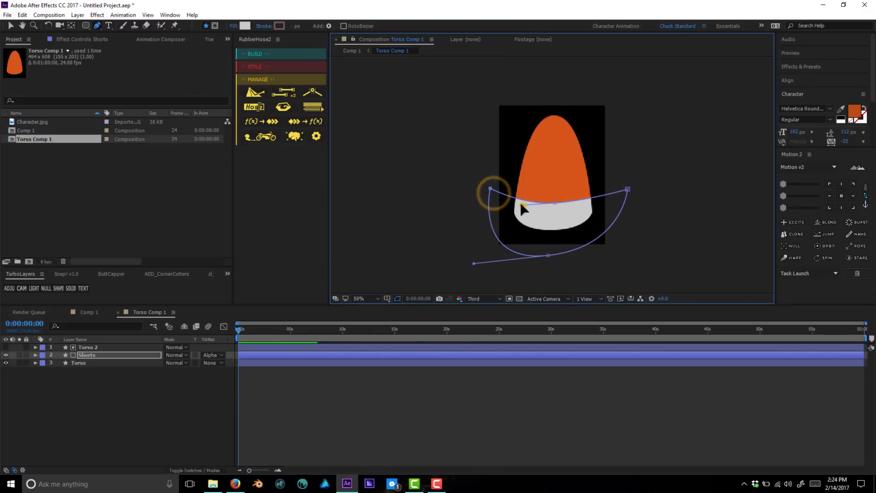
left_click(555, 201)
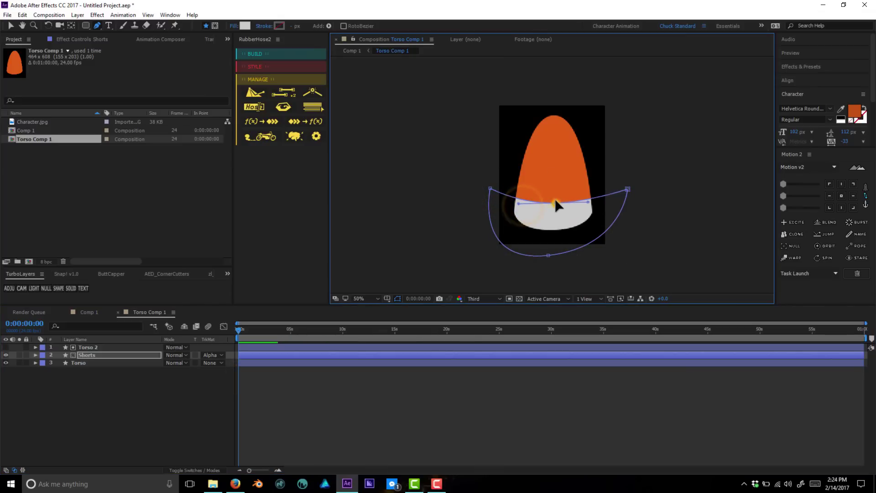
left_click(498, 398)
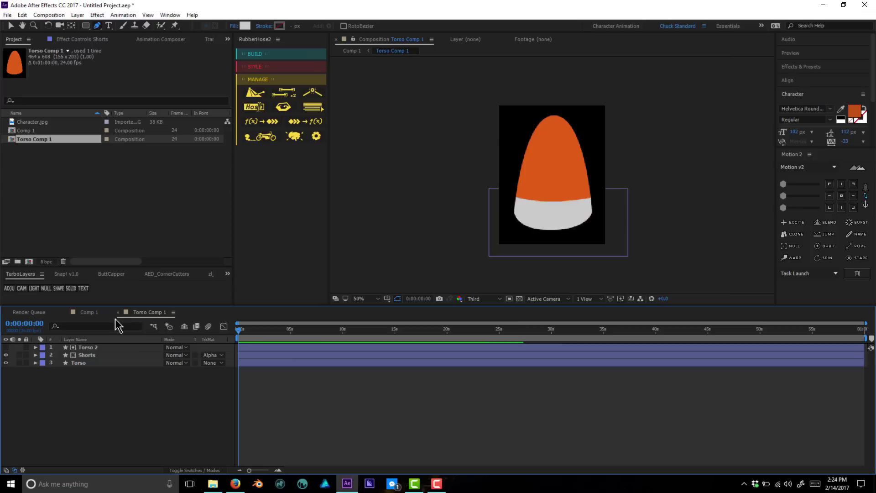
Step: Rename the Torso Comp 1 composition as Torso
key("ctrl+k")
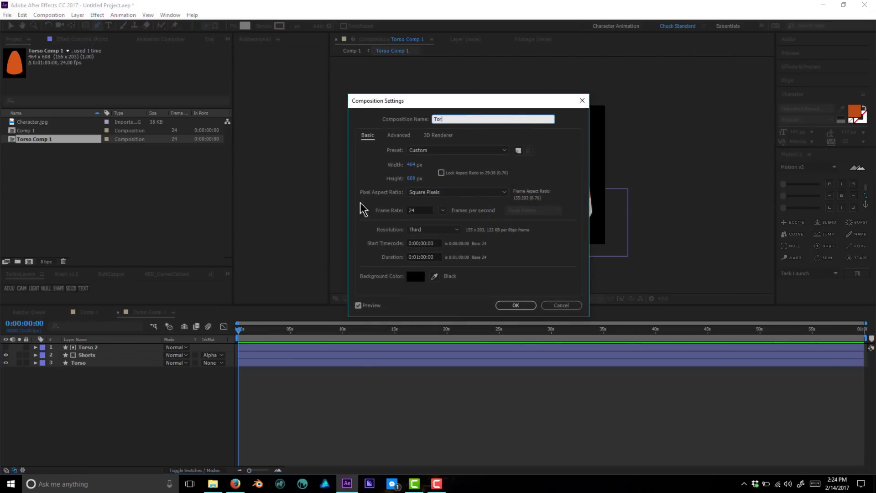
key("Return")
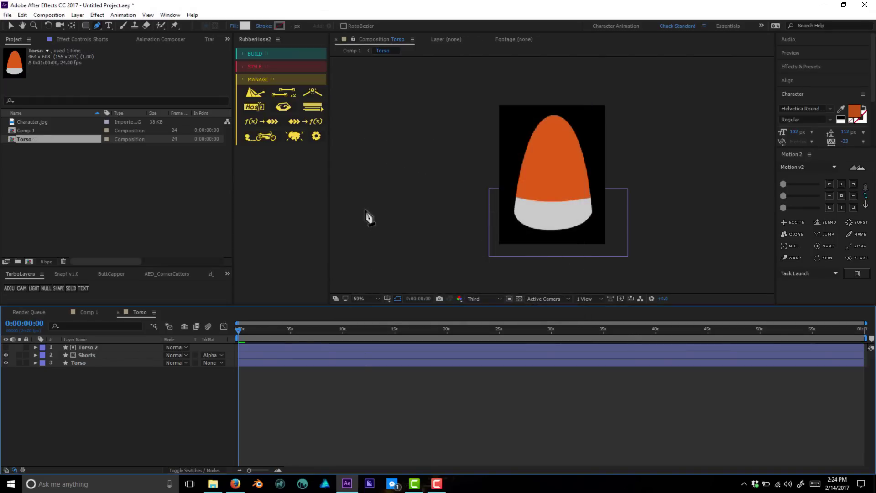
Step: Go back to Comp 1 and set its preview resolution to Full
left_click(89, 312)
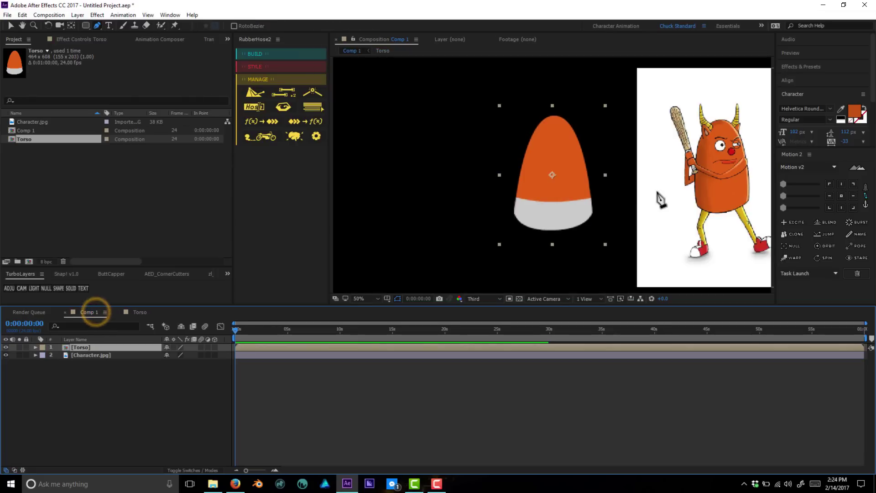
left_click(481, 298)
left_click(488, 323)
key("v")
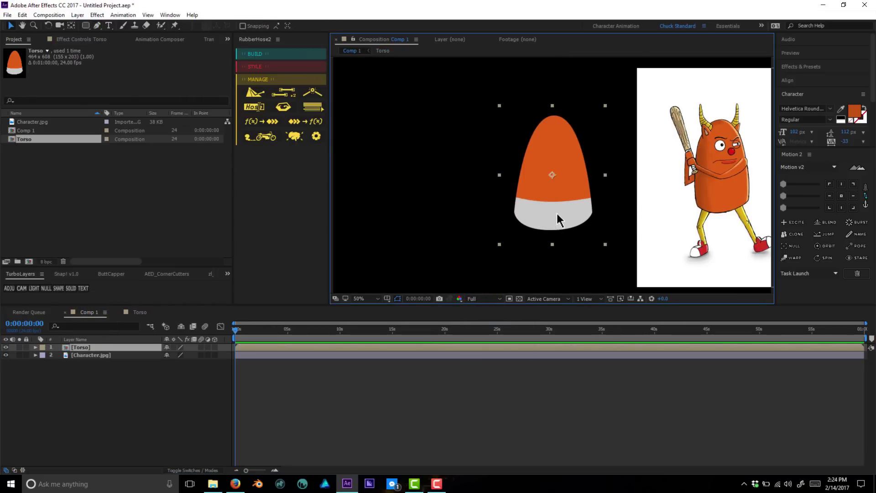
Step: Inside the Torso composition, smooth the lower-left point of the Torso layer's path into a rounded curve
double_click(557, 219)
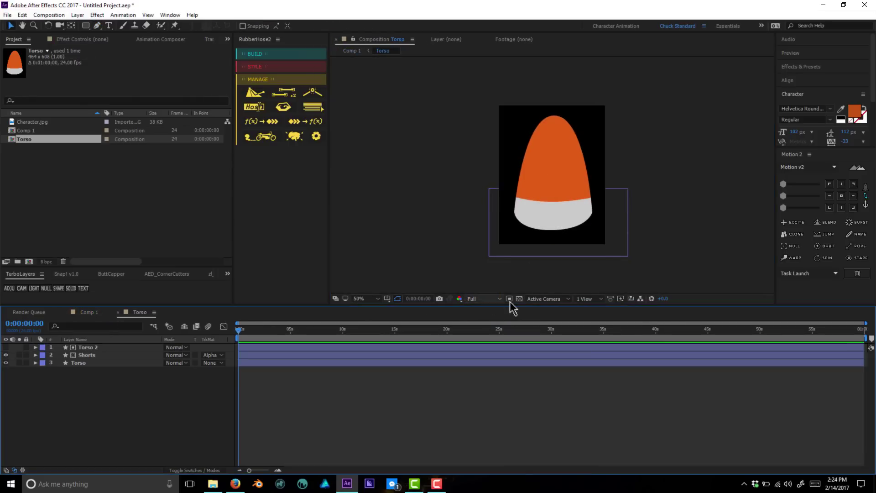
left_click(585, 362)
key("period")
left_click(563, 232)
scroll(553, 228, "down", 2)
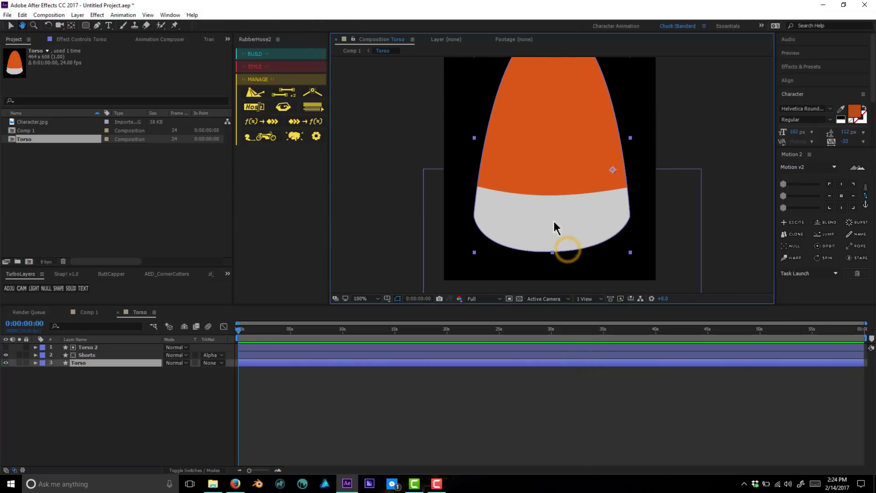
key("g")
left_click(474, 216)
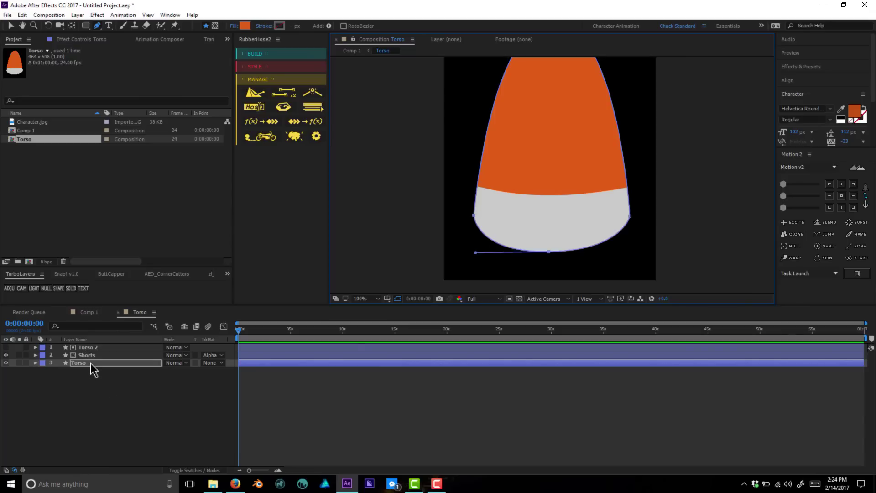
left_click(86, 348)
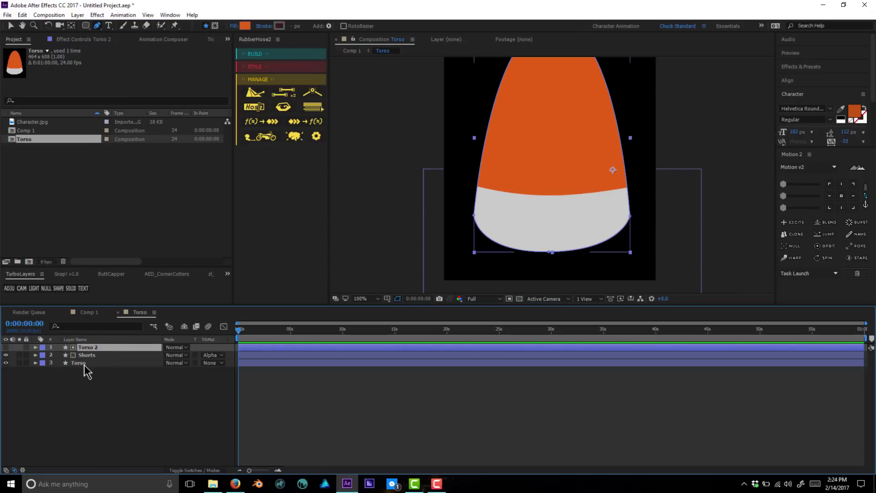
left_click(87, 363)
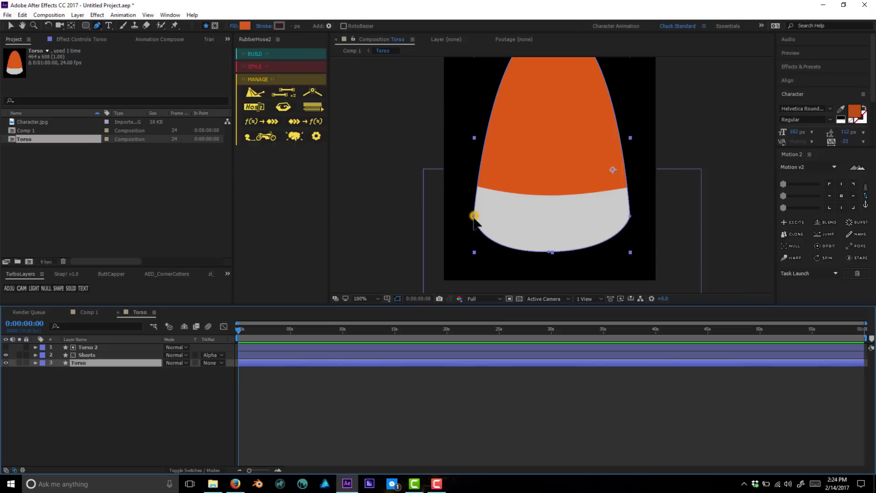
left_click(475, 217)
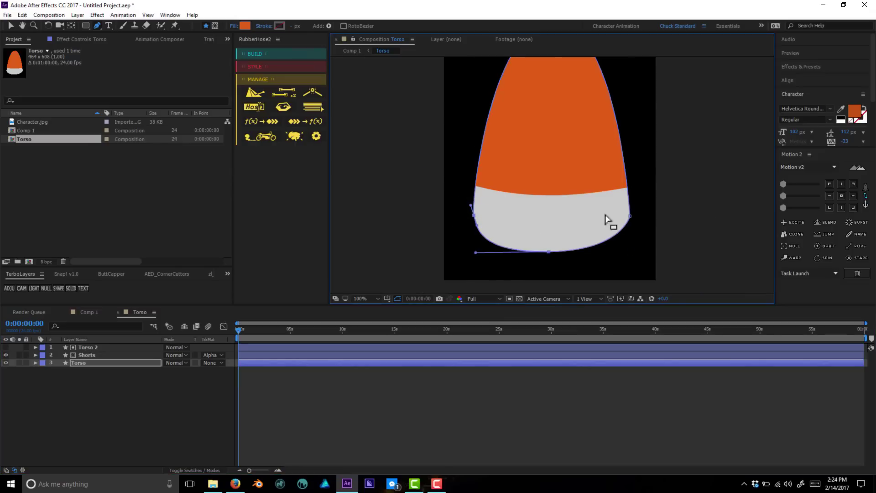
Step: Round the lower-right point of the Torso path to match the opposite side, then deselect the layers to check the shape
left_click(630, 215)
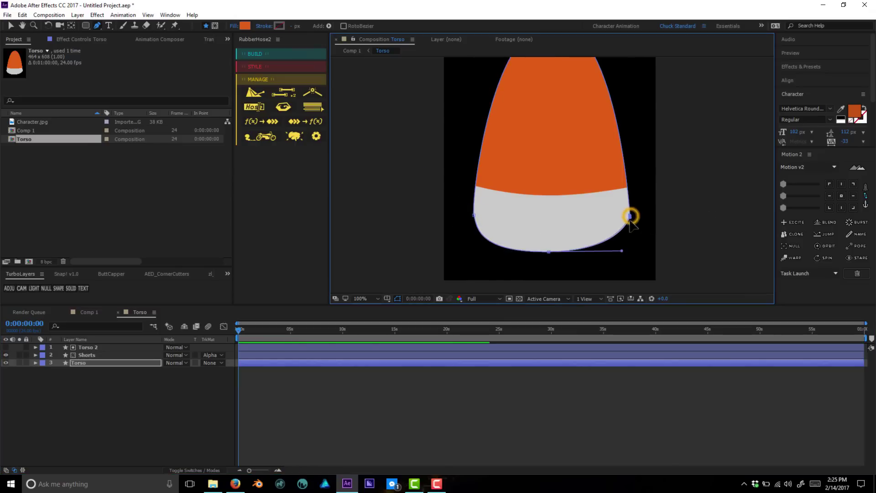
left_click_drag(635, 217, 633, 209)
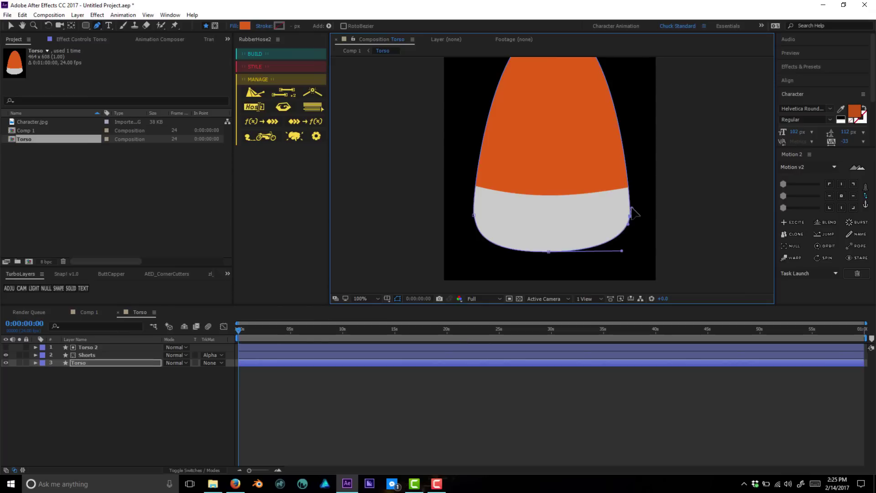
left_click(476, 427)
left_click(482, 354)
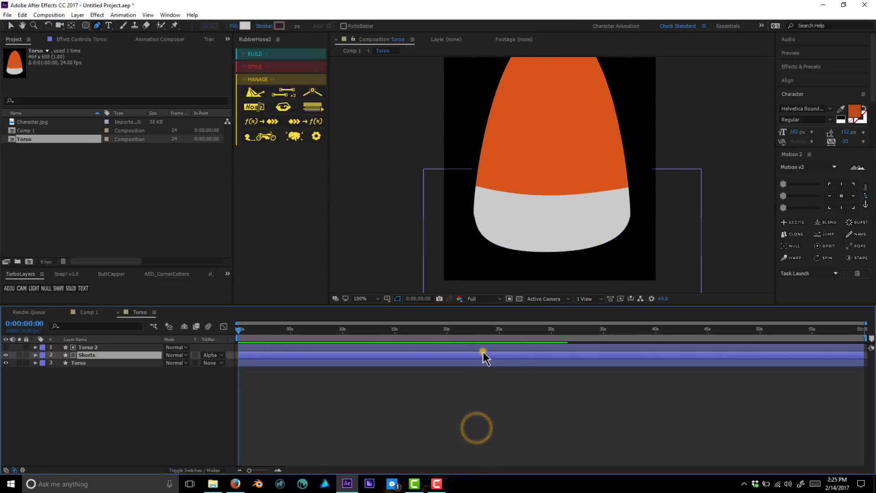
left_click(518, 405)
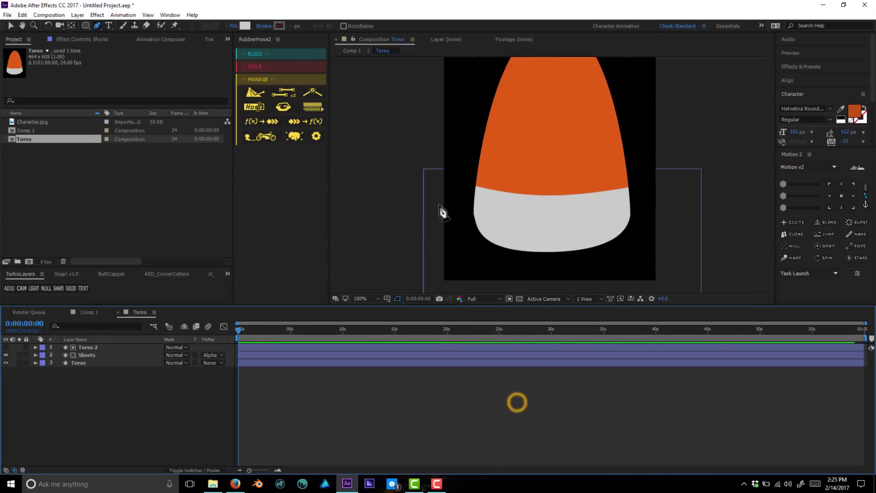
Step: Refine the curve handle at the Torso path's lower-left point and return to Comp 1
left_click(531, 364)
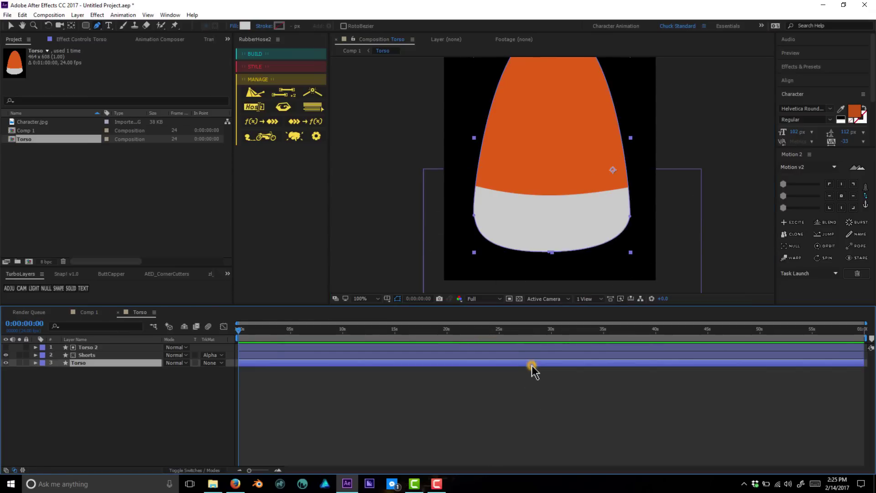
left_click(474, 215)
left_click_drag(484, 225, 474, 231)
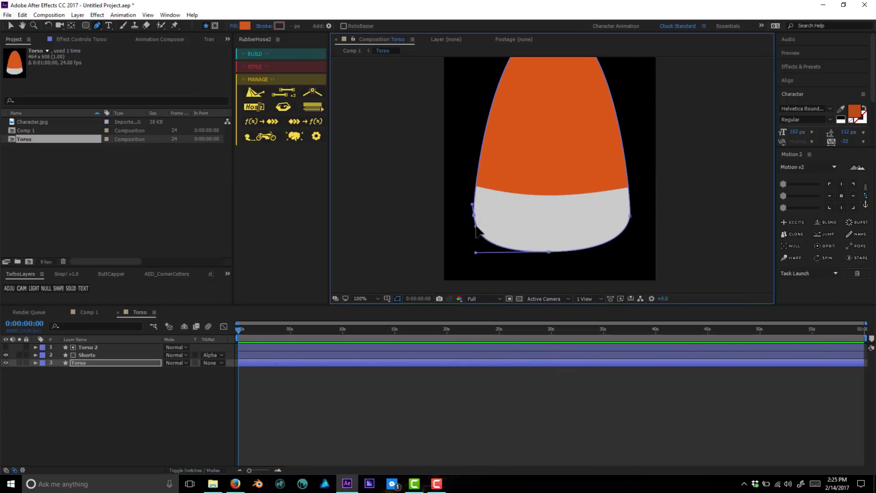
left_click(520, 401)
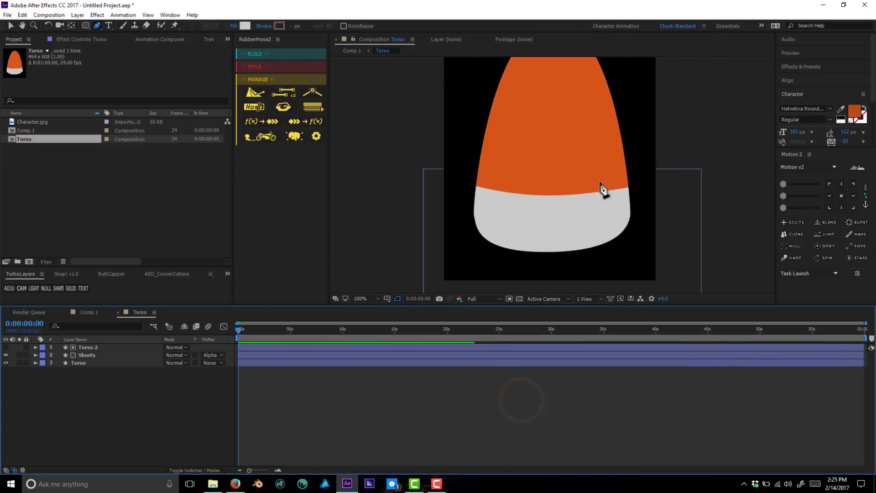
key("comma")
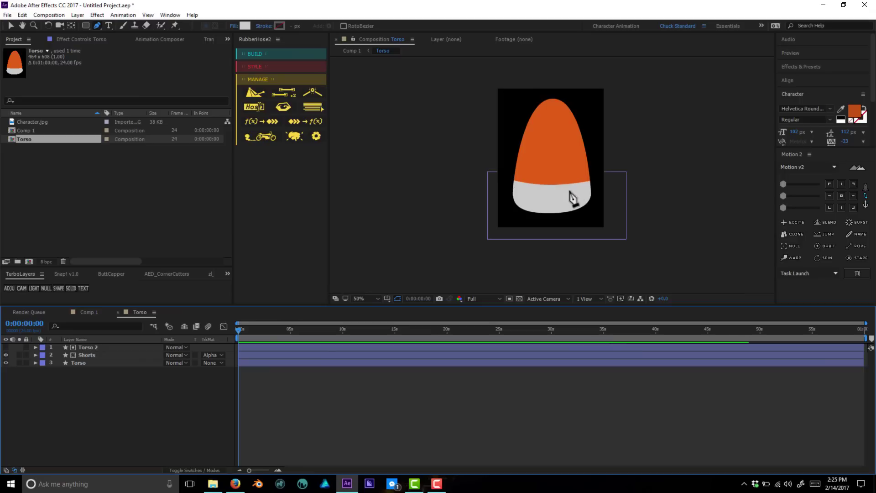
key("period")
left_click(88, 313)
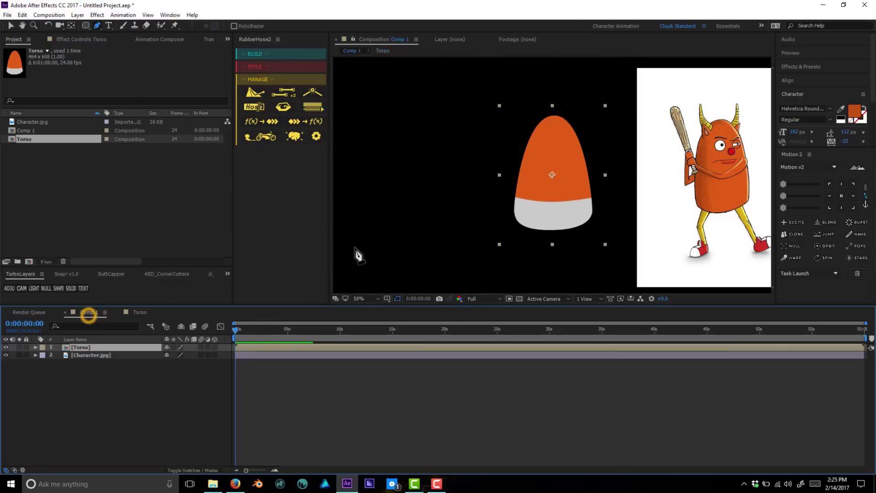
left_click(93, 385)
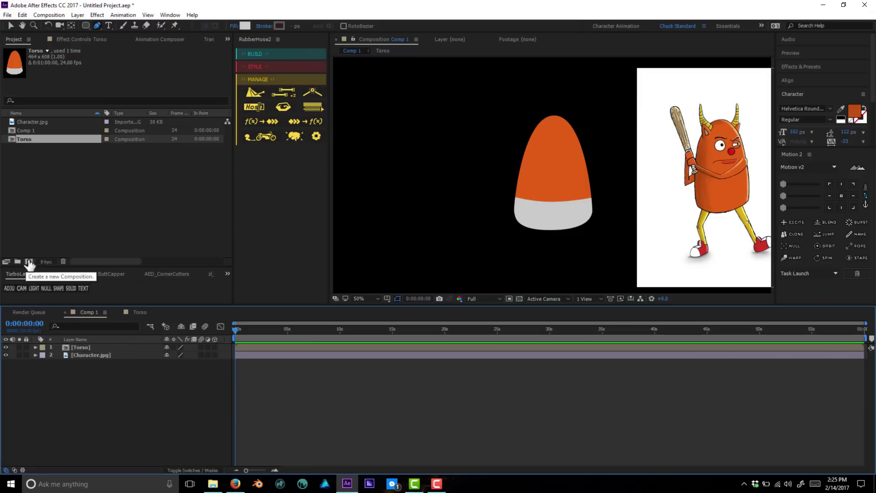
Step: Create a new composition named Face, 800 px wide and 800 px high
left_click(29, 261)
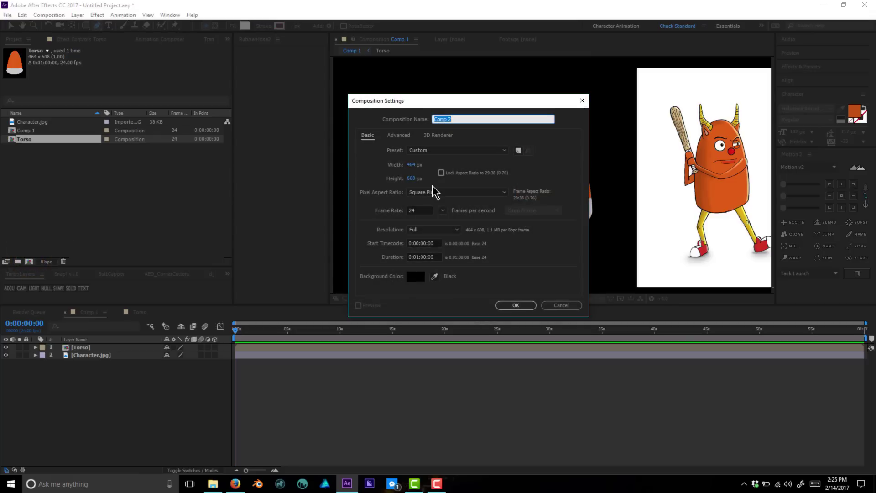
left_click(410, 165)
type("80")
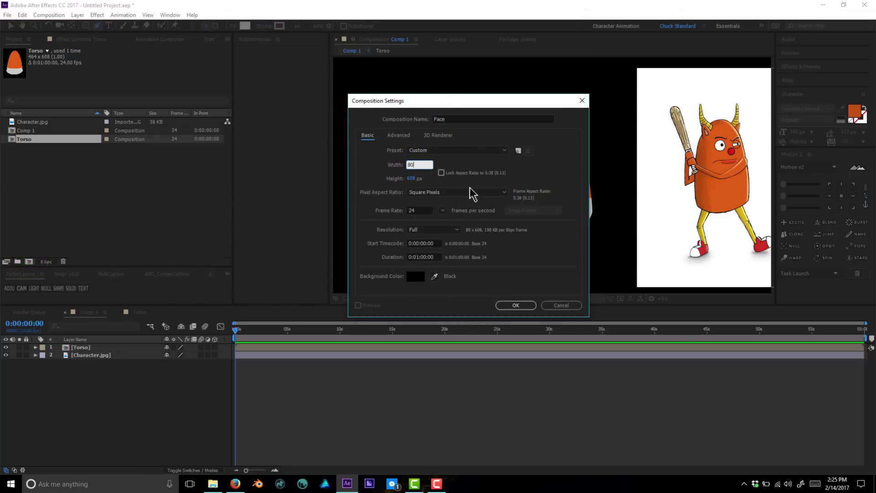
type("0")
key("Tab")
type("80")
key("Return")
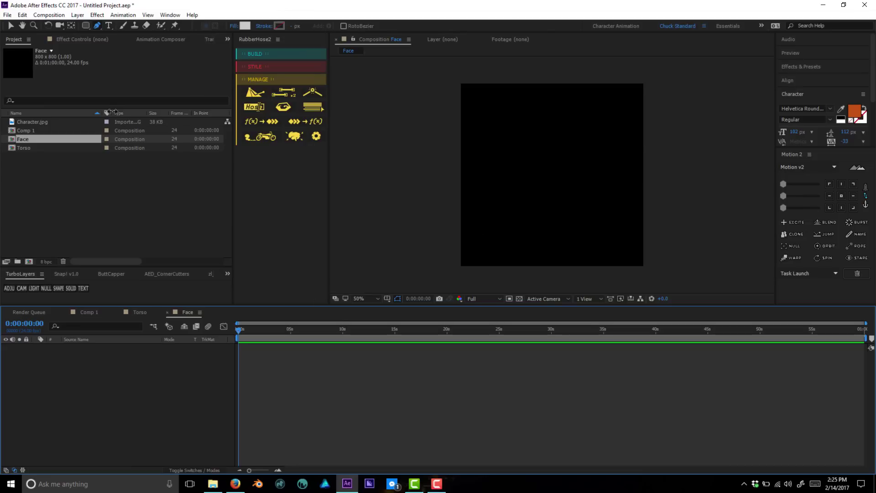
Step: Add Character.jpg to the Face composition, offset toward its lower-right corner as a reference
left_click_drag(42, 128, 594, 248)
left_click(215, 402)
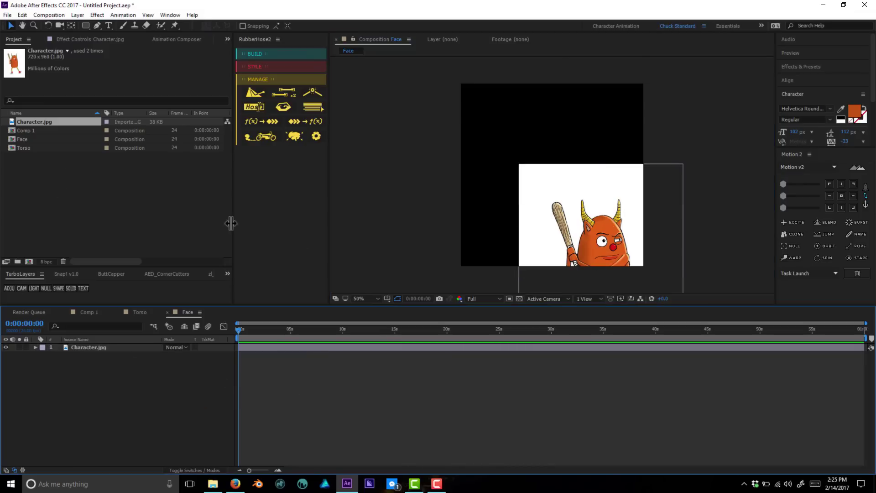
Step: Draw a circle on a new shape layer at the composition's center and move it up and left of the character reference
left_click(59, 288)
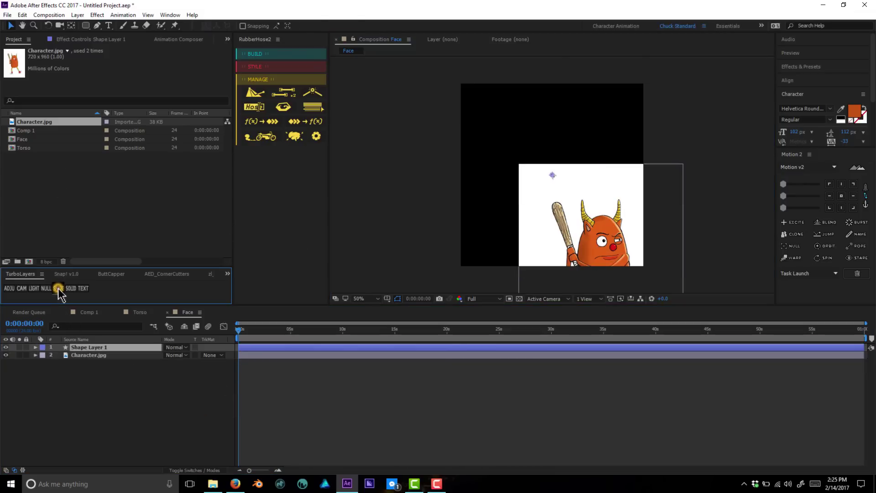
left_click(88, 26)
left_click(111, 48)
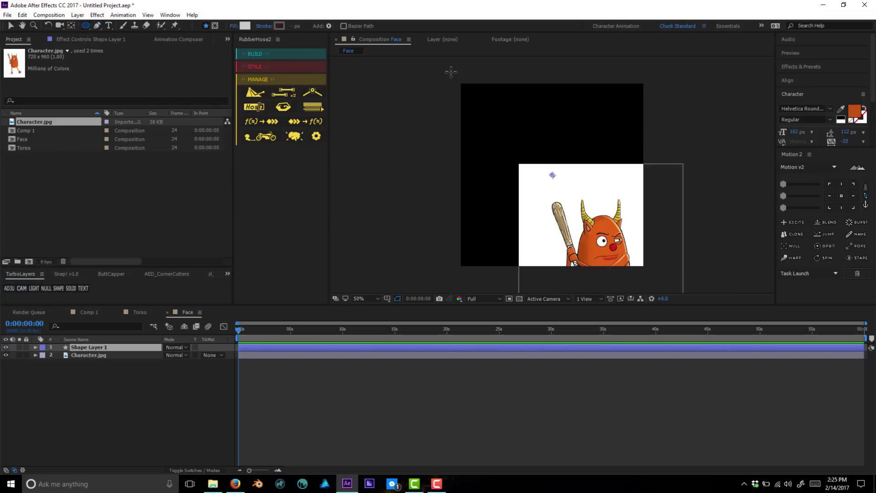
left_click_drag(552, 176, 577, 195)
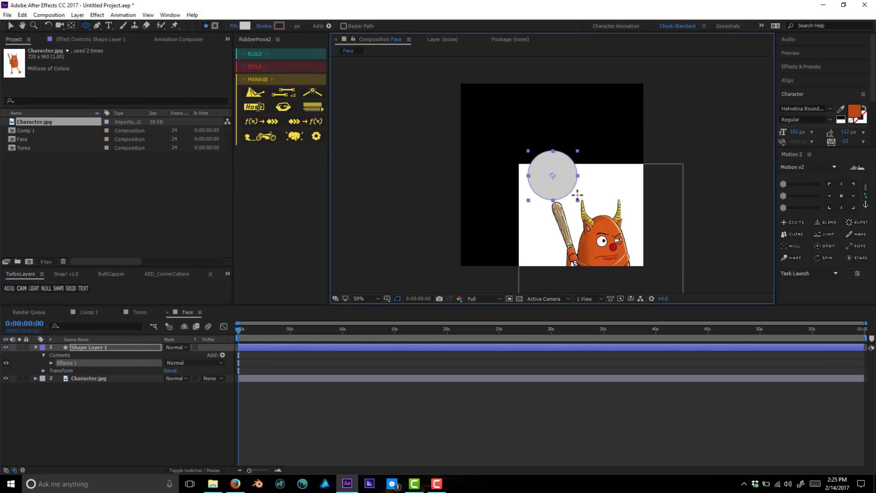
left_click(563, 357)
key("v")
left_click_drag(563, 170, 528, 131)
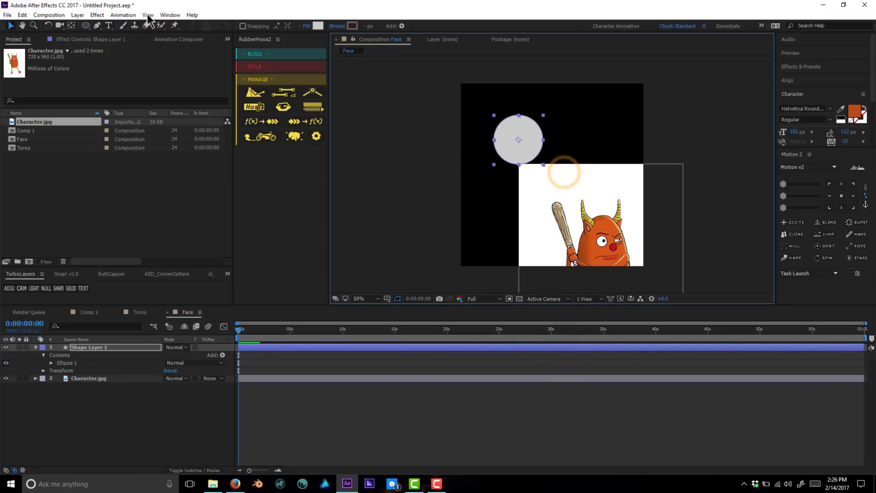
Step: Set the circle's fill color to white
left_click(318, 25)
left_click_drag(67, 43, 13, 22)
left_click(220, 24)
left_click(94, 417)
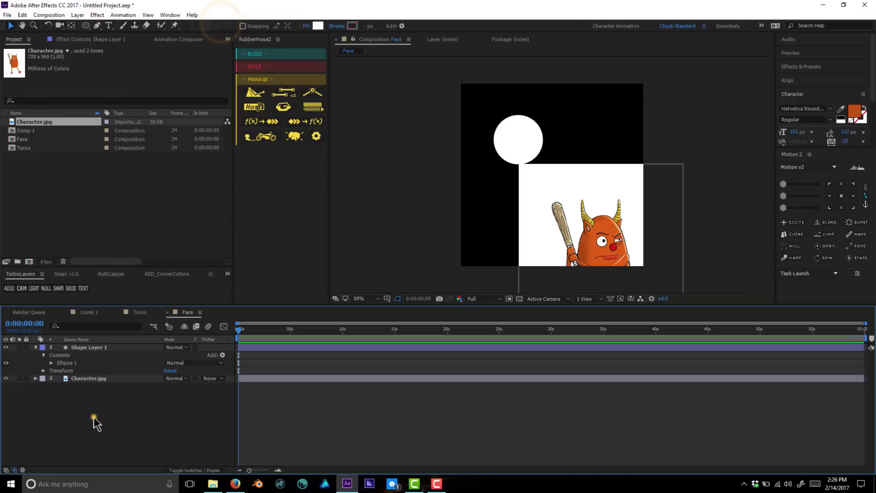
Step: Rename the circle's shape layer as Eyeball_L
left_click(86, 348)
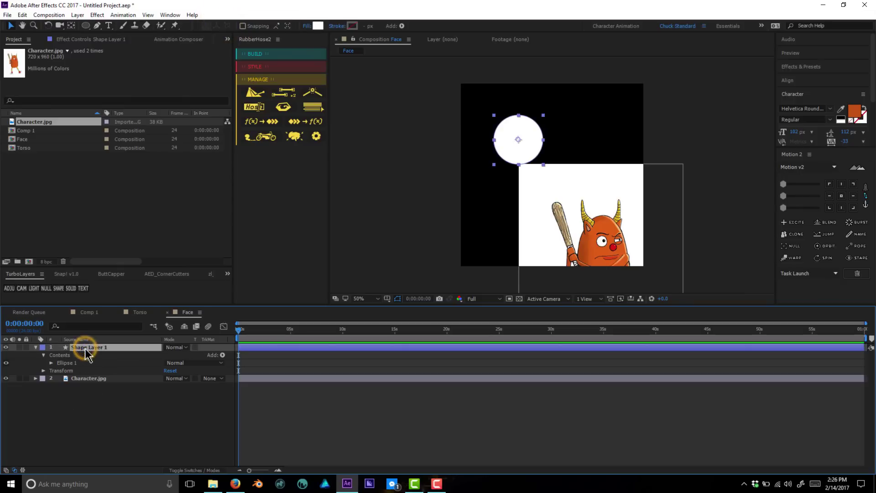
key("Return")
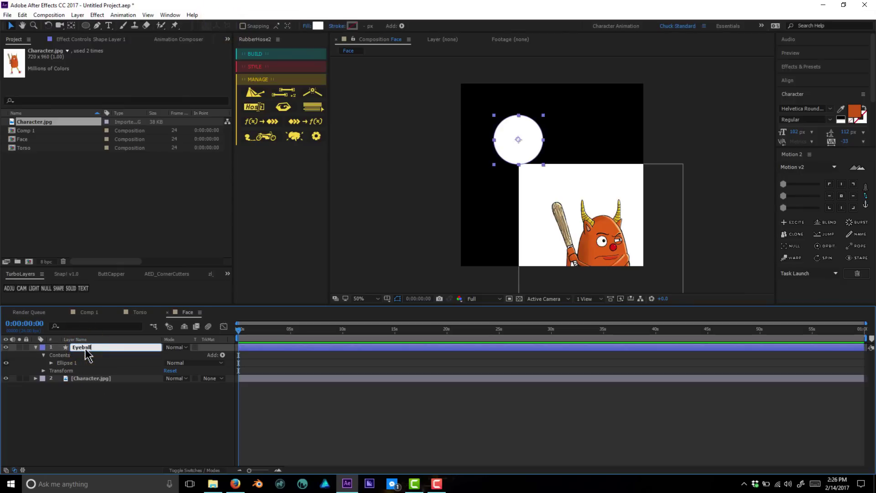
key("Return")
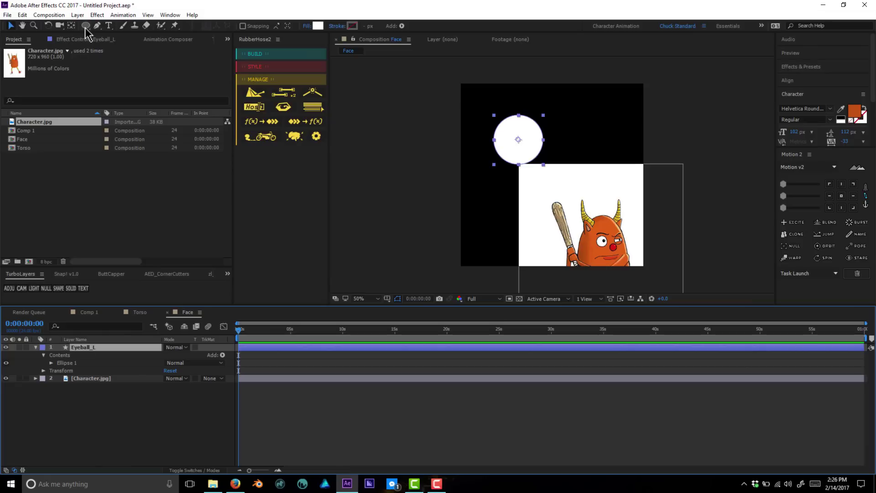
Step: Draw a small circle for the pupil near the center of the white eyeball on a new shape layer
left_click(58, 289)
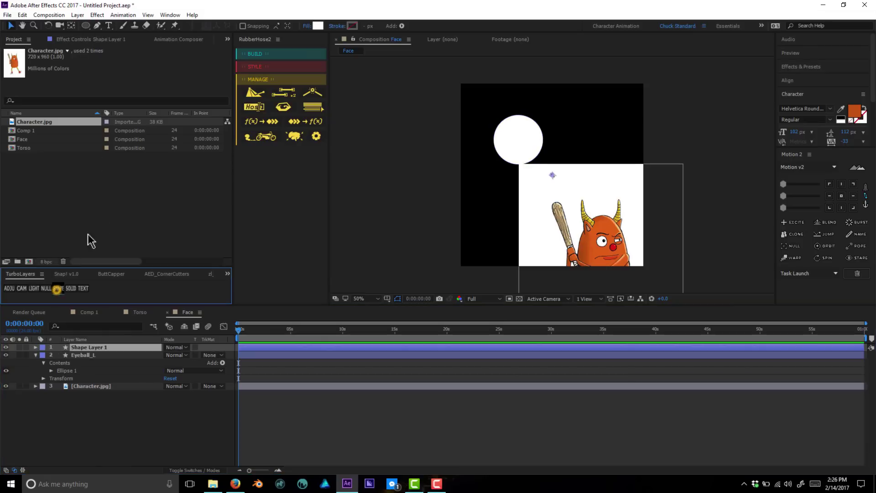
left_click(85, 25)
scroll(528, 130, "up", 4)
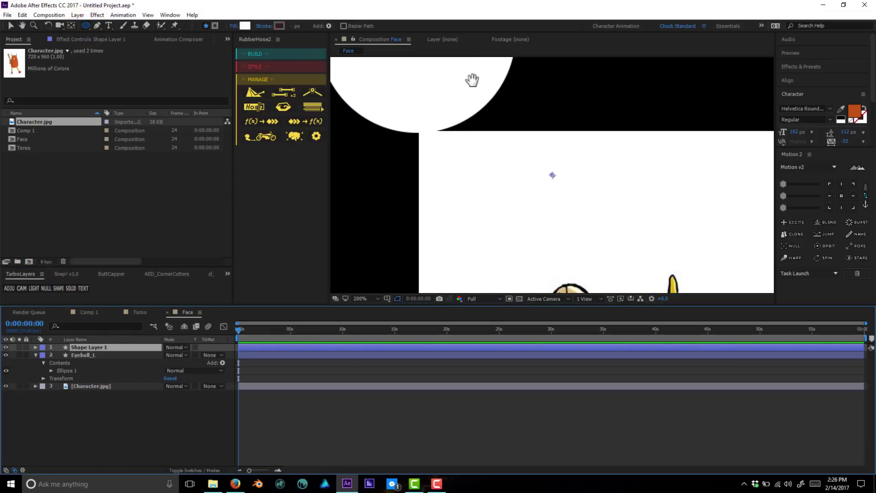
left_click_drag(470, 83, 524, 203)
left_click_drag(491, 151, 502, 165)
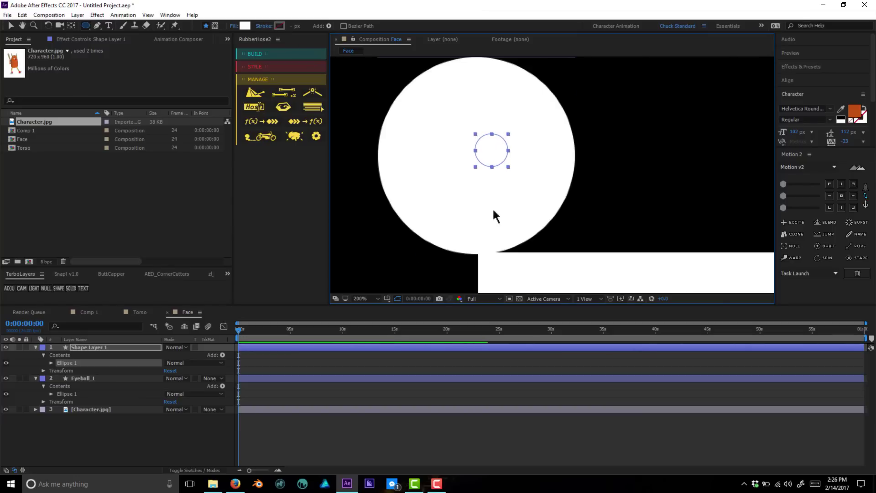
Step: Set the small pupil circle's fill color to black
left_click(344, 356)
left_click(245, 25)
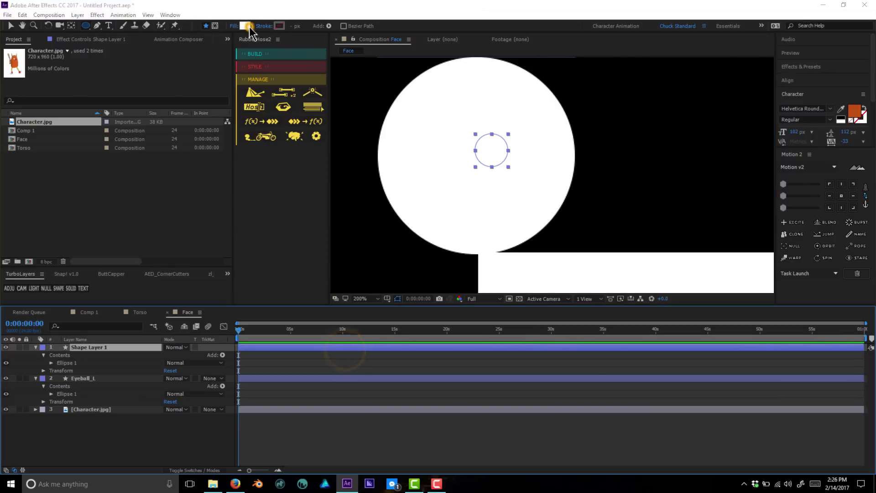
left_click_drag(67, 86, 3, 199)
left_click(212, 24)
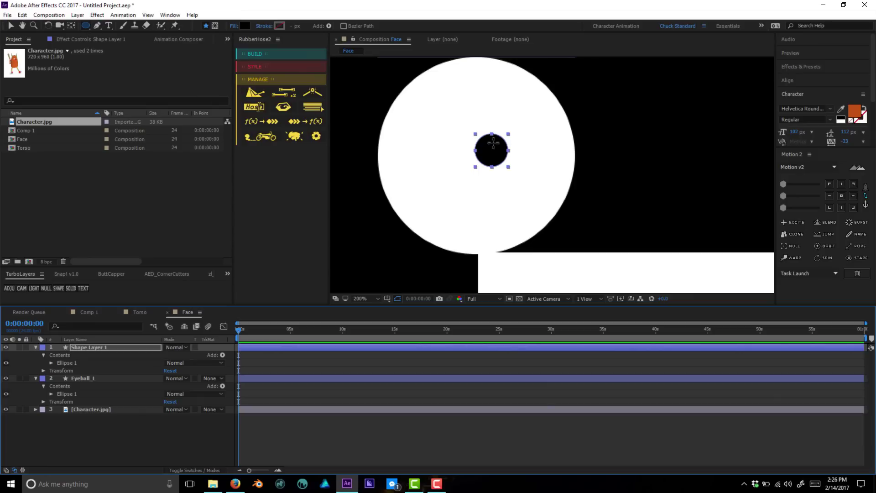
Step: Draw a tiny highlight circle near the top of the black pupil on the same shape layer and fill it with white (FFFFFF)
mouse_move(495, 141)
left_mouse_down()
mouse_move(507, 154)
mouse_move(499, 145)
left_mouse_up()
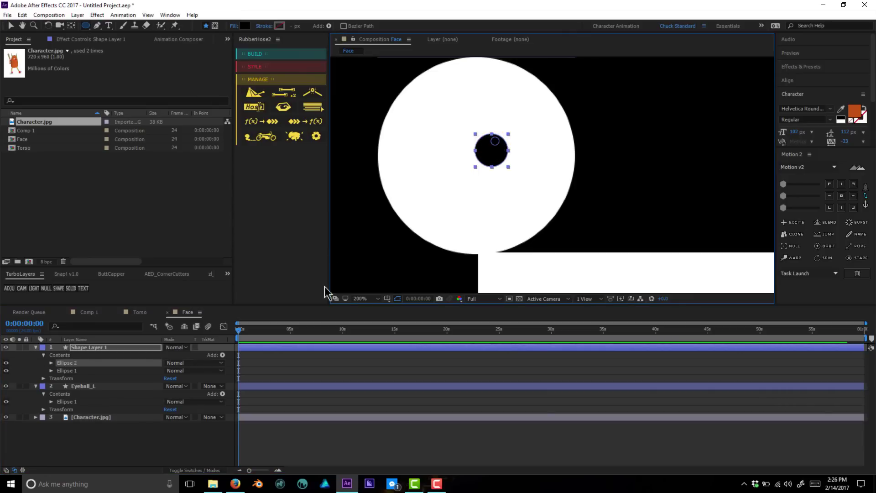
left_click(245, 26)
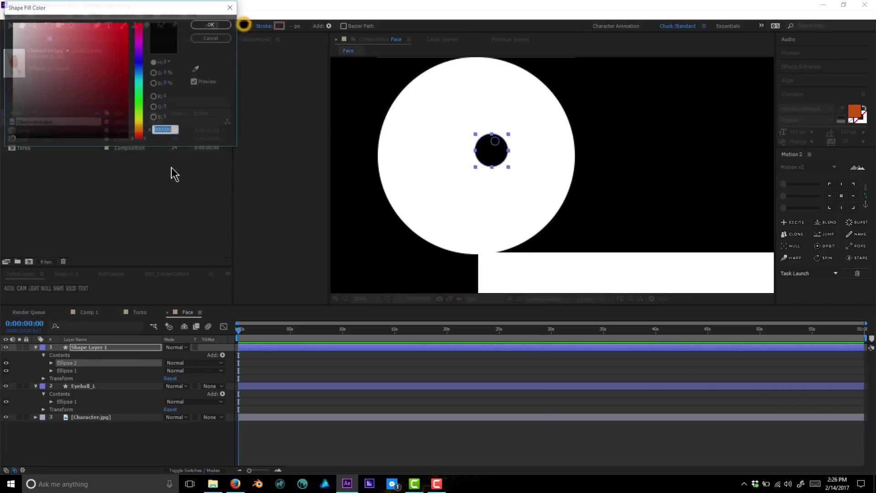
left_click_drag(80, 73, 12, 23)
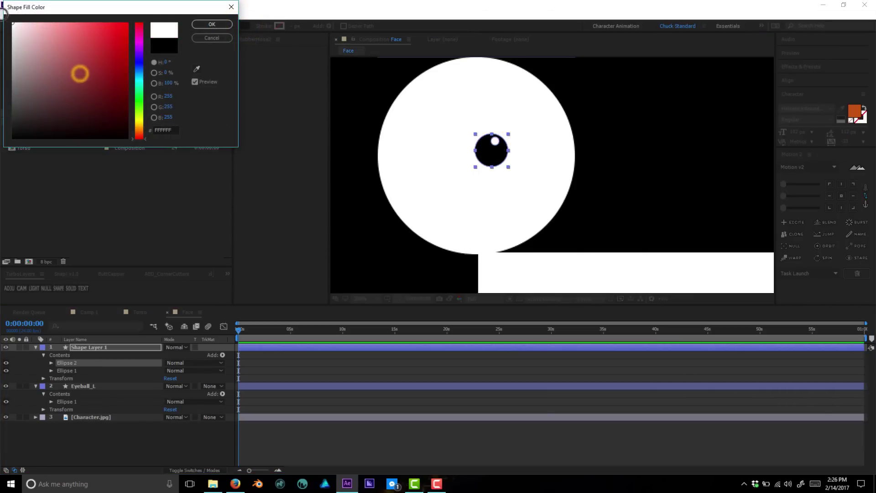
left_click(212, 24)
Step: Rename the pupil's shape layer as Pupil_L and collapse its properties
left_click(104, 372)
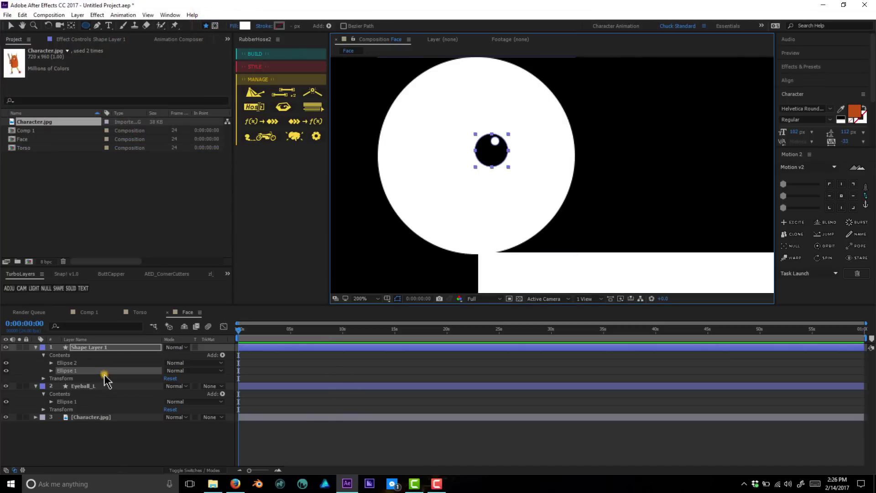
left_click(89, 347)
key("Return")
type("Pup")
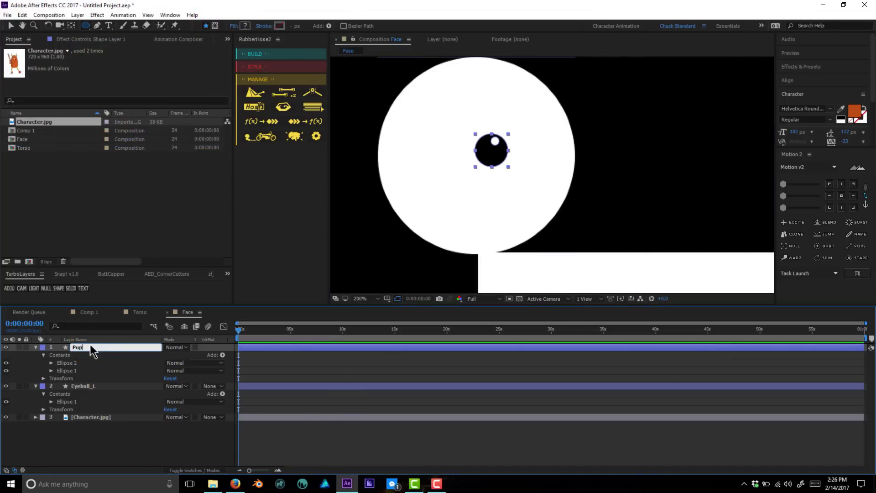
type("il_L")
key("Return")
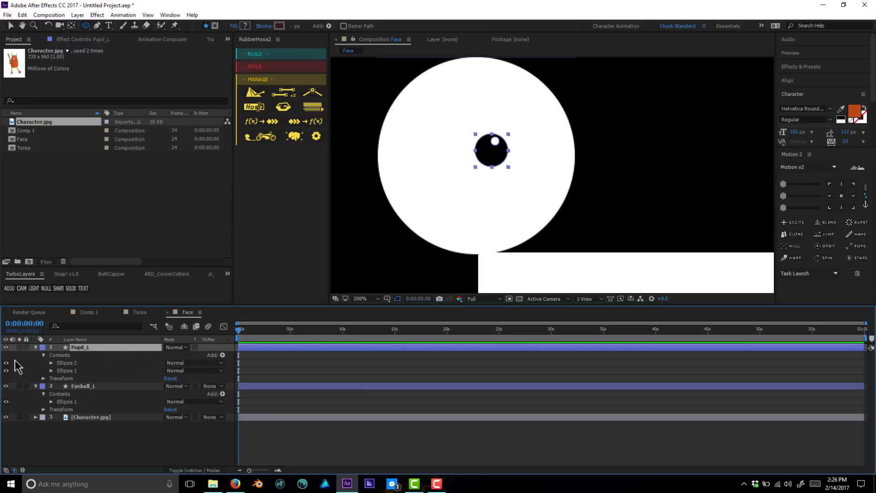
left_click(36, 347)
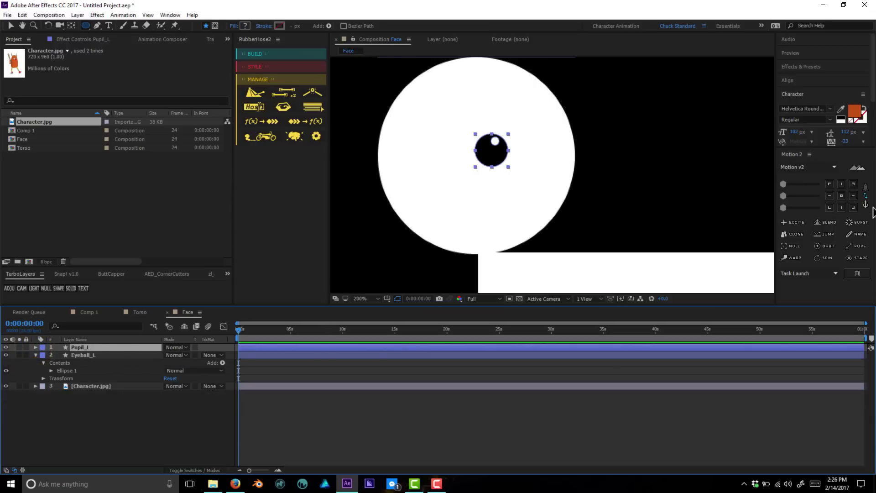
Step: Center the anchor point of Pupil_L and move the pupil slightly down and left within the eyeball
left_click(841, 195)
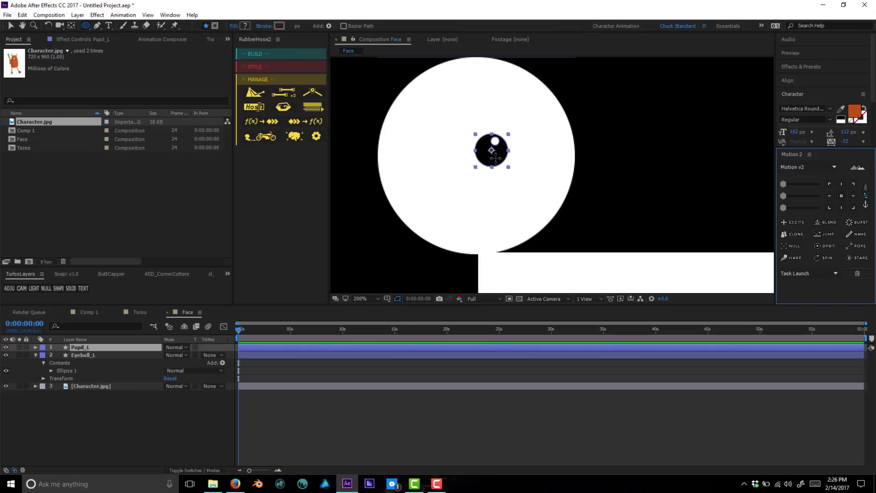
key("v")
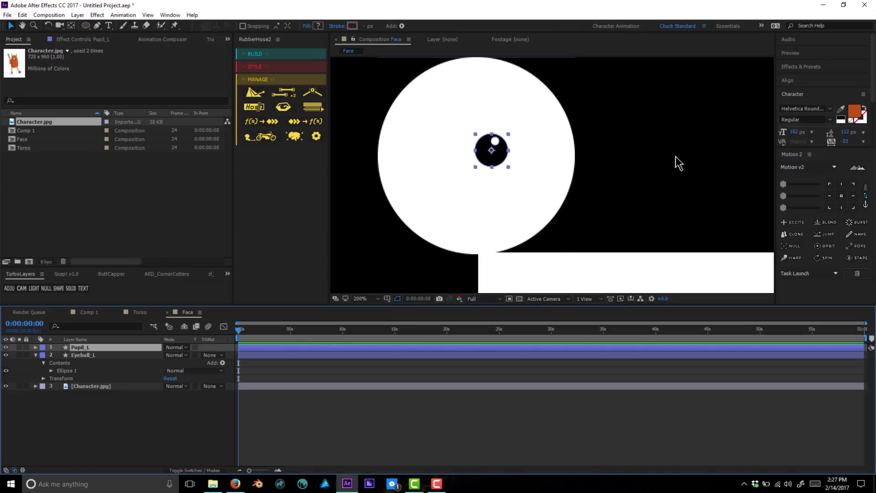
left_click_drag(500, 156, 498, 160)
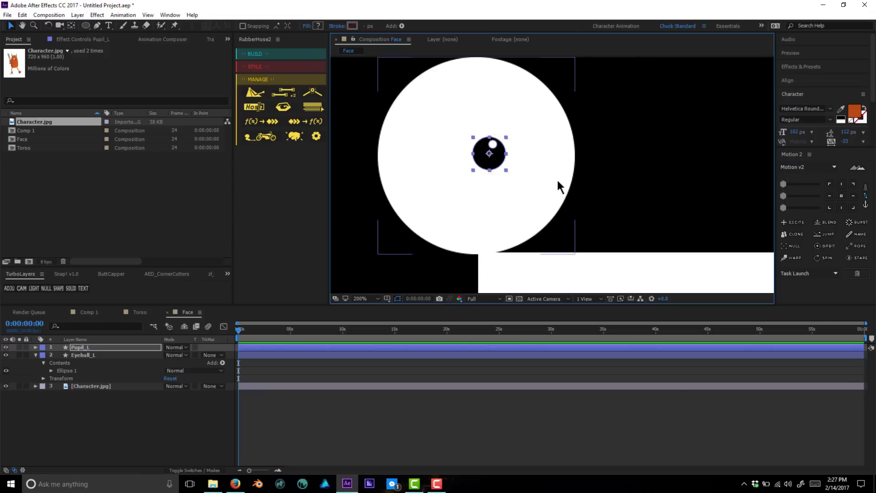
Step: Draw a wide rectangle over the upper part of the eyeball on a new shape layer
key("comma")
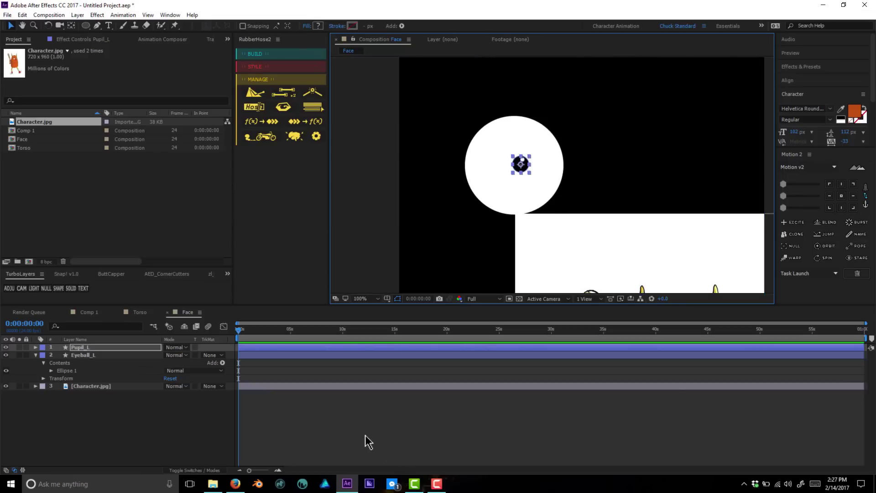
left_click(237, 431)
left_click(59, 288)
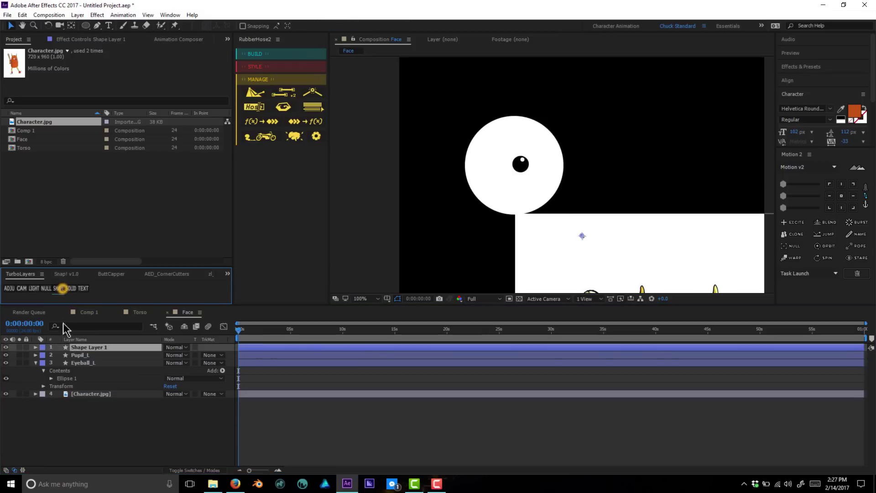
left_click(85, 26)
left_click(113, 26)
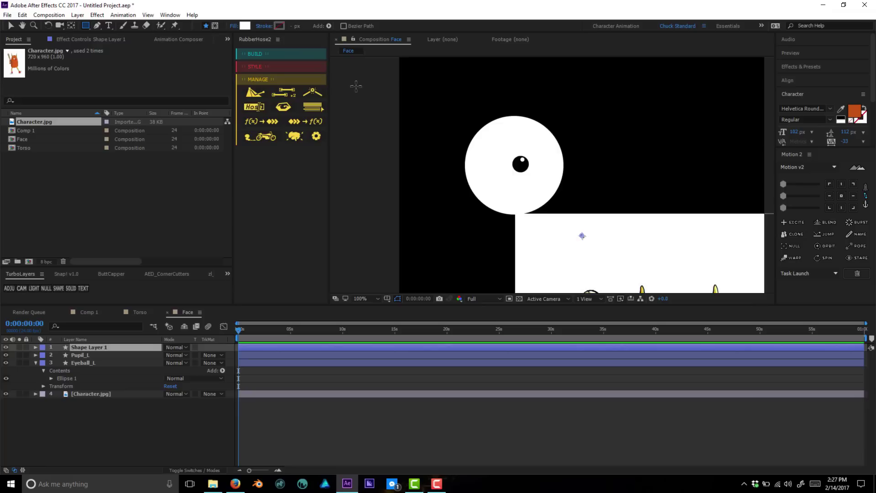
mouse_move(386, 81)
left_mouse_down()
mouse_move(561, 111)
mouse_move(662, 149)
mouse_move(654, 151)
left_mouse_up()
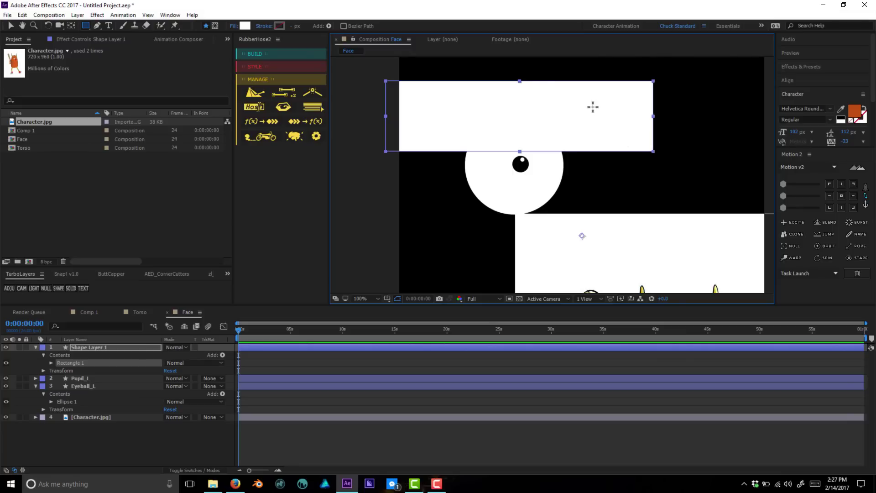
Step: Enlarge the rectangle symmetrically about its center and move it up so its lower edge sits just above the pupil
key("v")
left_click_drag(653, 151, 655, 171)
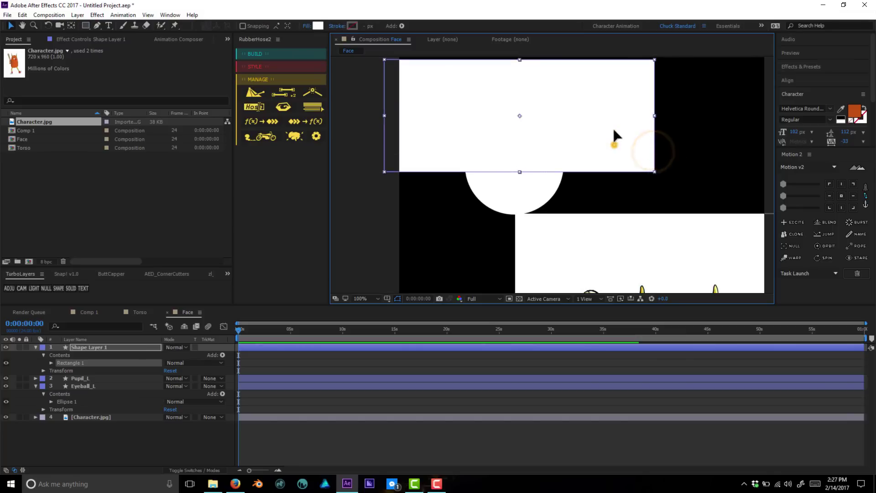
left_click_drag(613, 130, 596, 101)
key("Up")
key("Up")
key("Up")
key("Up")
key("Up")
key("Up")
key("Up")
key("Up")
key("Up")
Step: Set the rectangle's fill to the orange C5520F by sampling the Character text fill color
left_click(520, 356)
left_click(518, 347)
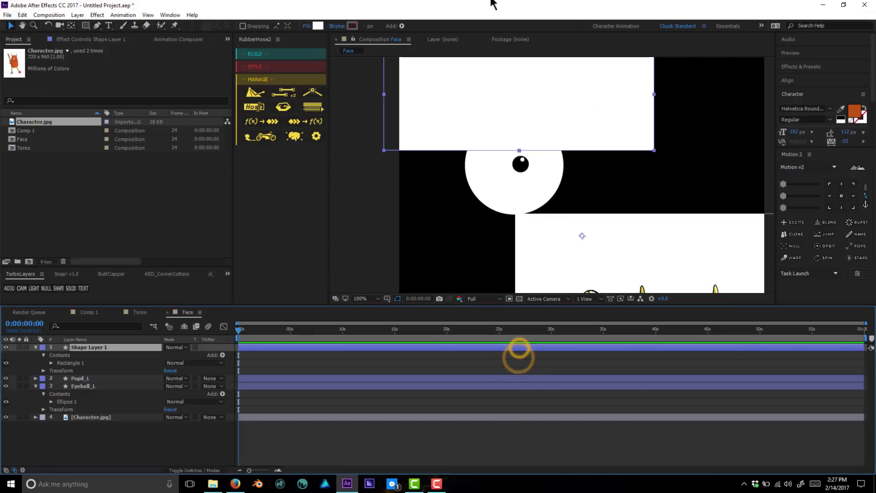
left_click(319, 26)
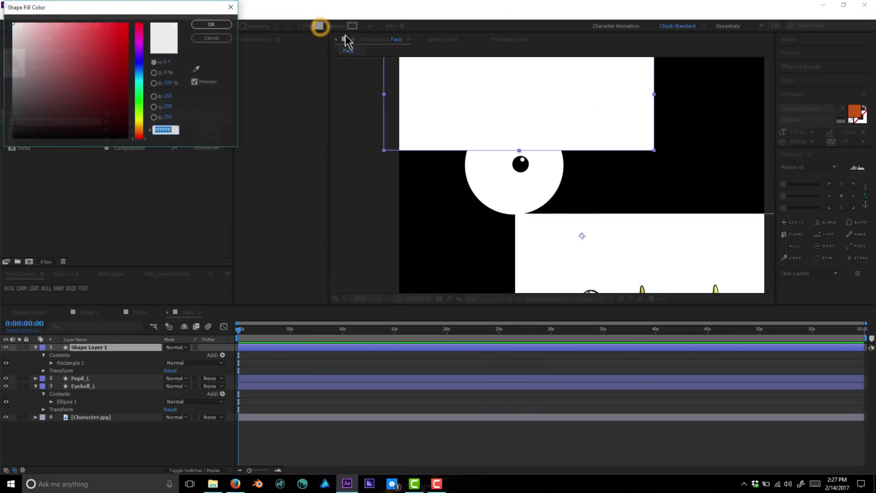
left_click(195, 70)
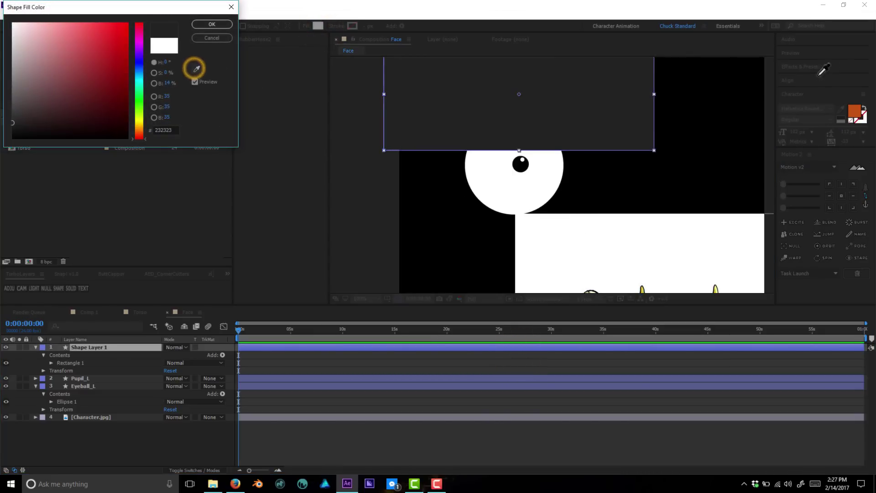
left_click(858, 112)
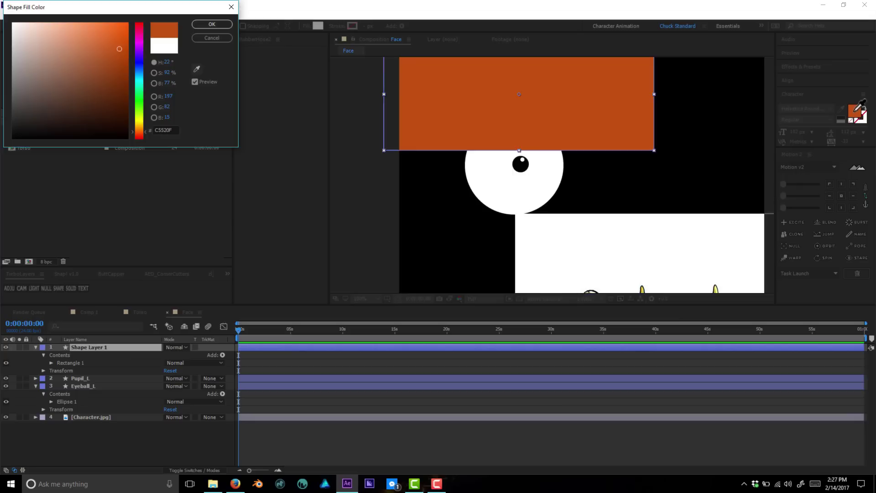
left_click(201, 28)
left_click(324, 362)
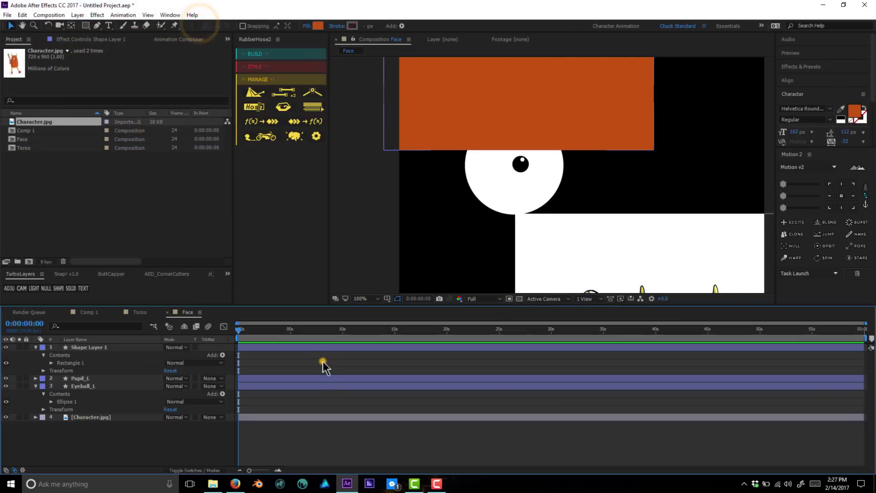
Step: Move the orange rectangle's layer up slightly and center its anchor point on the shape
left_click(324, 347)
left_click_drag(456, 121, 456, 118)
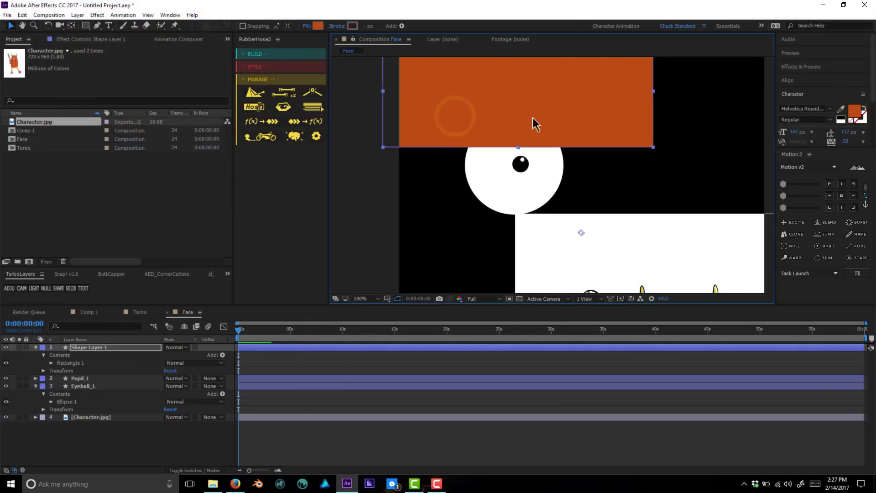
left_click(841, 196)
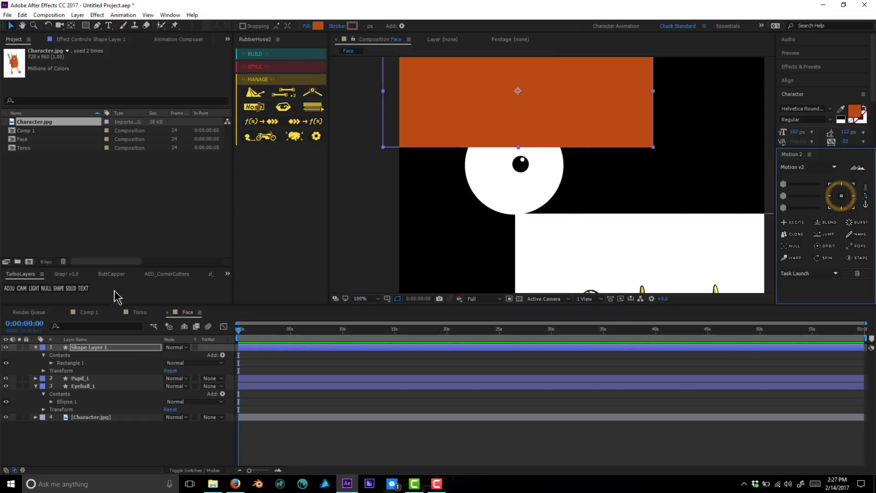
Step: Rename the orange rectangle's layer as Eyelid_L_top
left_click(97, 347)
key("Return")
type("T")
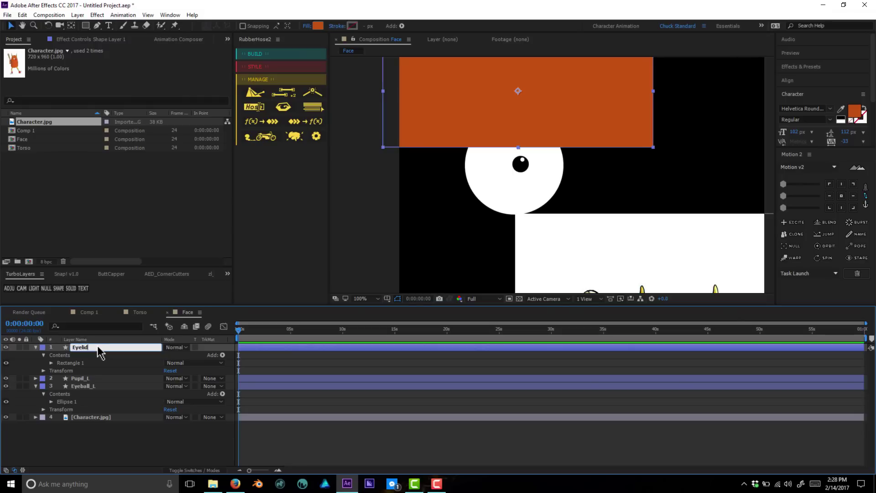
type("yelid_L_top")
key("Return")
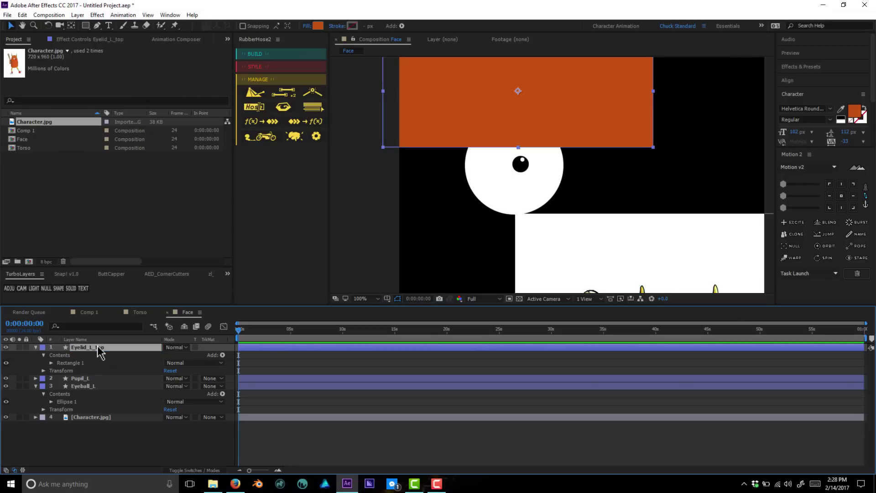
Step: Duplicate Eyelid_L_top as Eyelid_L_Bottom and move the copy down over the lower part of the eyeball
key("ctrl+d")
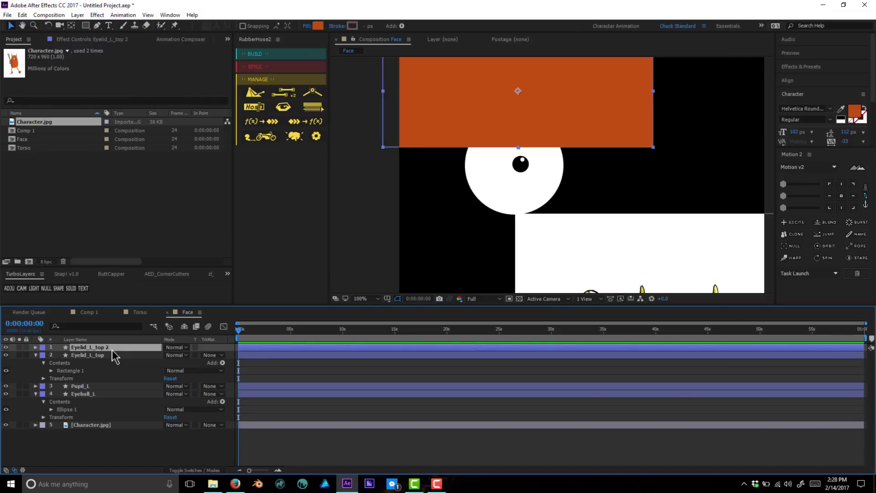
key("Return")
left_click_drag(97, 347, 146, 357)
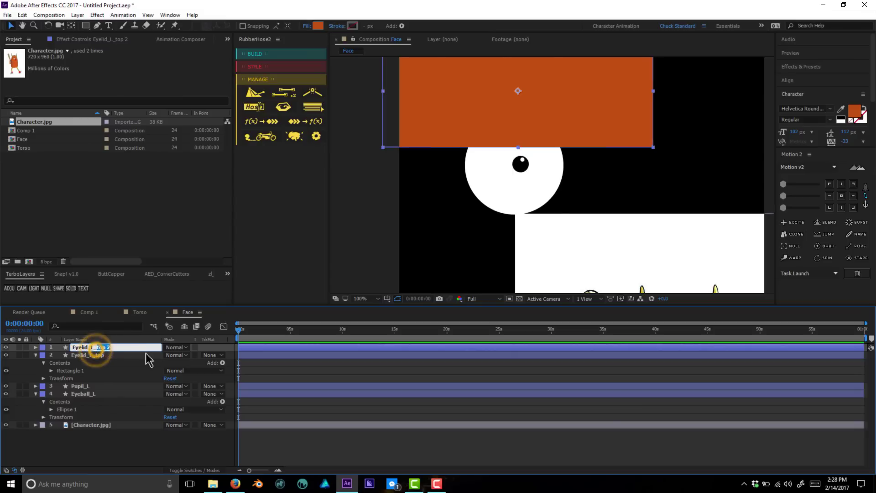
type("Bottom")
key("Return")
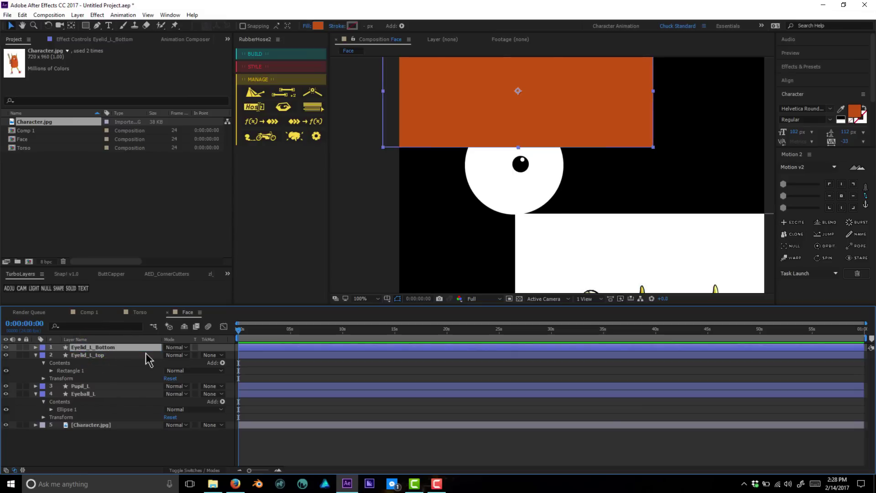
left_click_drag(596, 90, 592, 234)
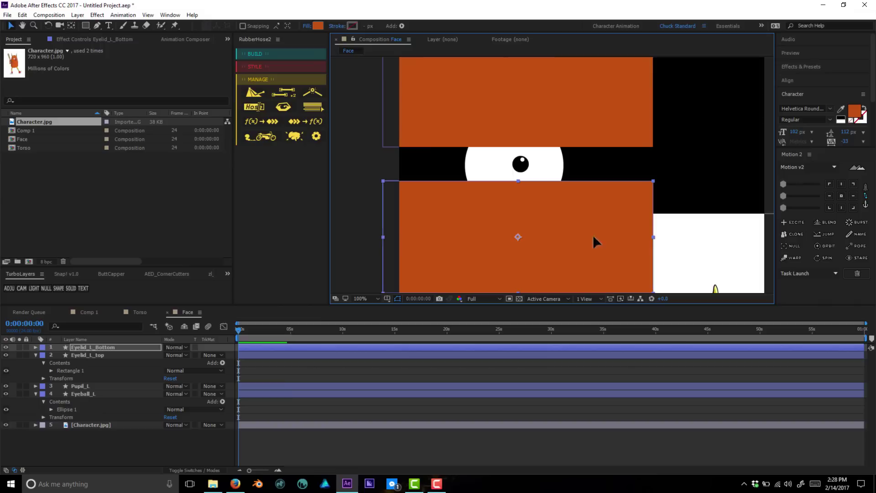
left_click(37, 356)
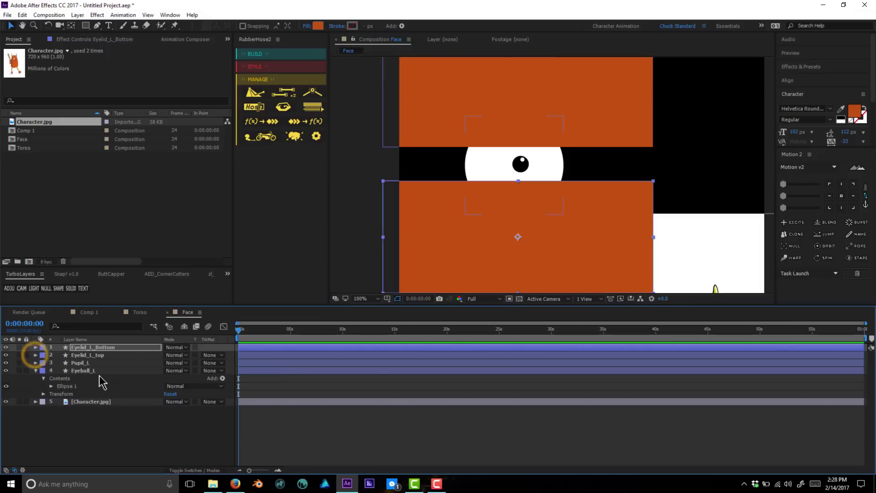
Step: Duplicate Eyeball_L twice and place one copy directly above each of the two eyelid layers
left_click(98, 370)
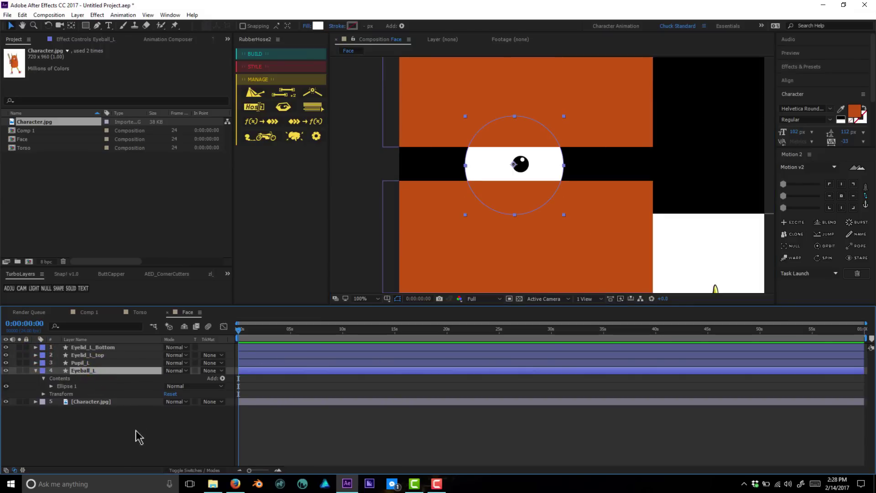
left_click(128, 456)
left_click(98, 370)
key("ctrl+d")
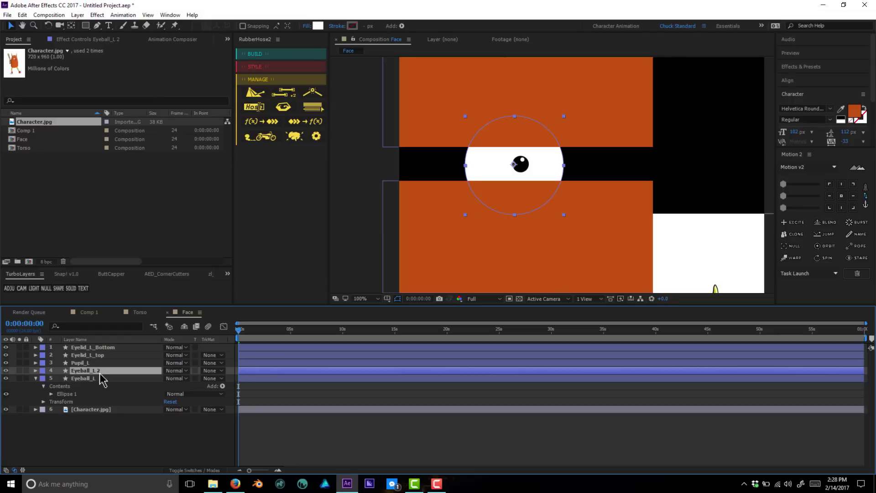
left_click_drag(100, 374, 103, 357)
key("ctrl+d")
Step: Apply alpha track mattes to Eyelid_L_top and Eyelid_L_Bottom using the eyeball copies above them, and nudge the top eyelid slightly down
left_click(95, 370)
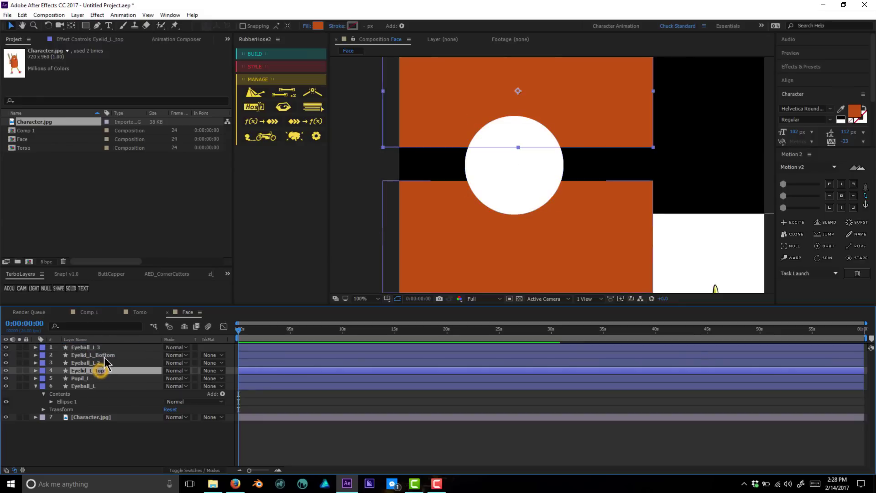
left_click(97, 354, "ctrl")
left_click(214, 370)
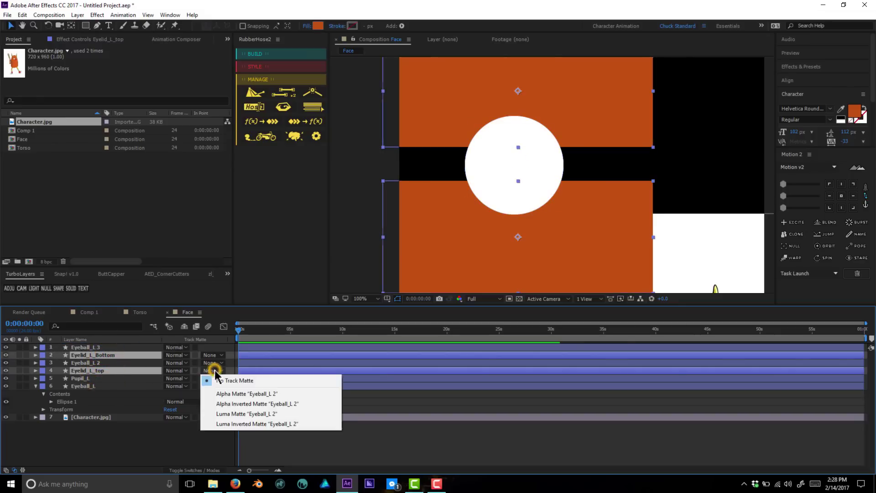
left_click(220, 391)
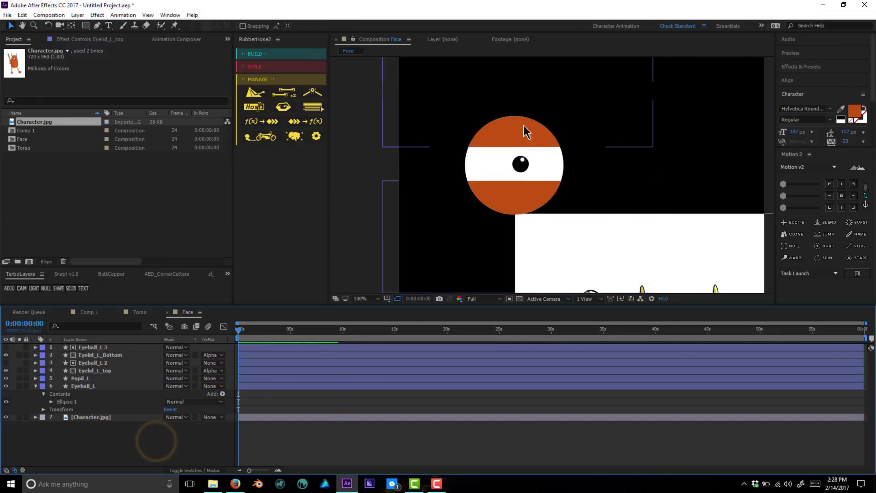
left_click(585, 110)
left_click_drag(585, 109, 587, 100)
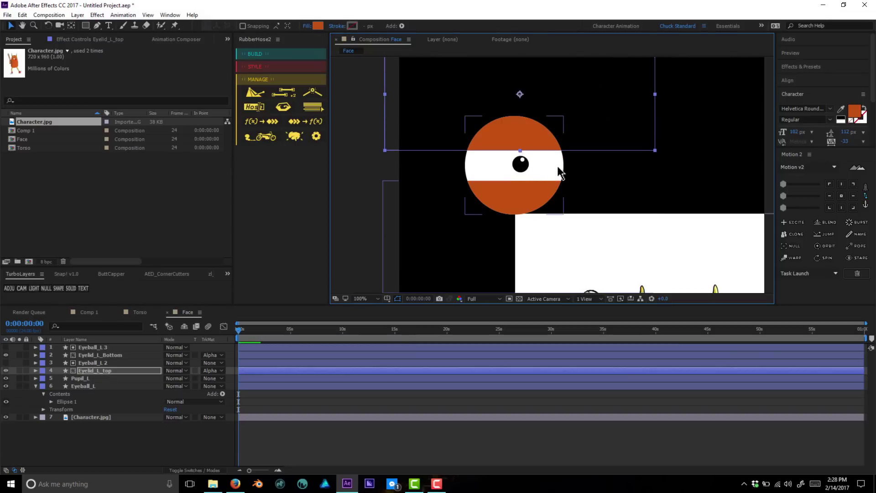
Step: Rename the eyeball matte layer above Eyelid_L_Bottom as Eyeball_Mask
left_click(91, 347)
key("Return")
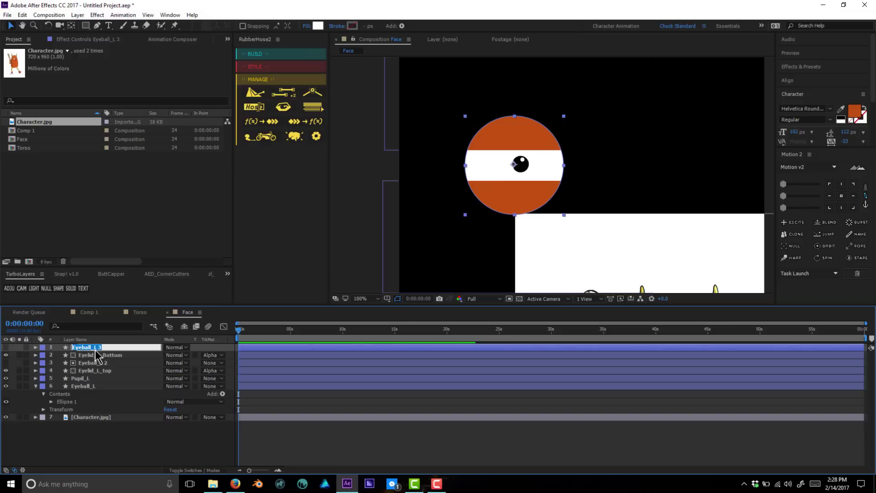
left_click_drag(94, 347, 150, 344)
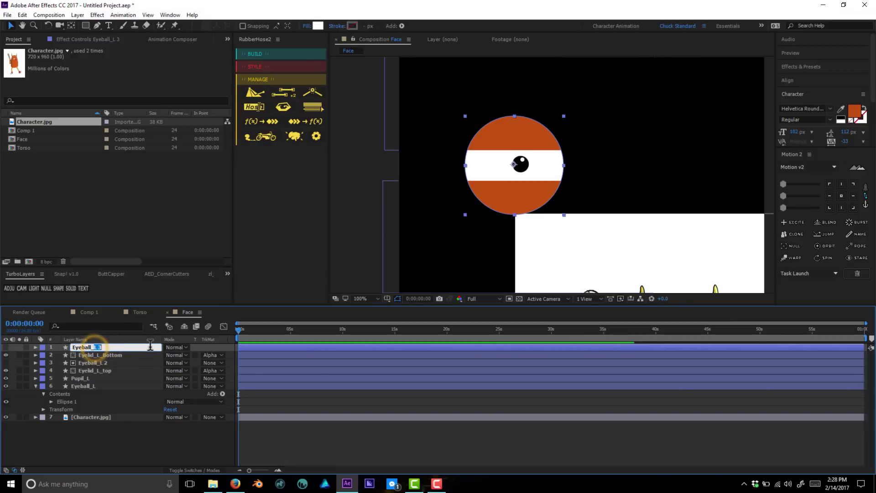
type("Mask")
key("Return")
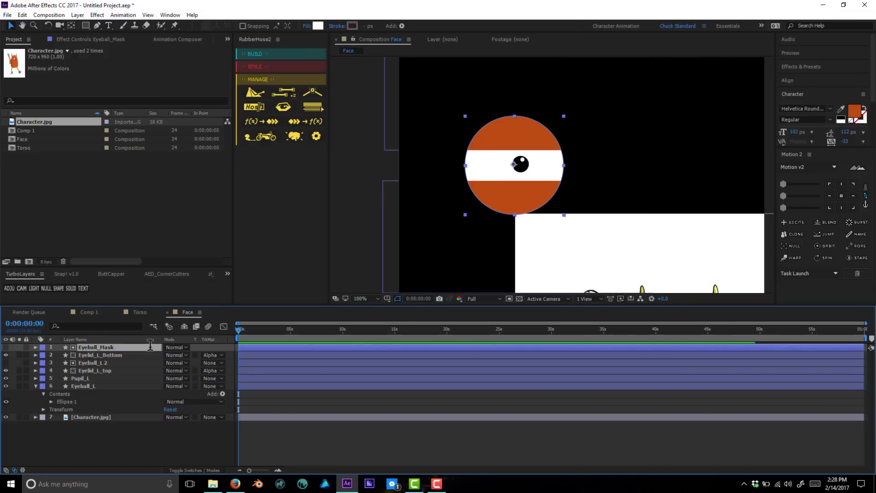
Step: Rename the eyeball matte layer above Eyelid_L_top as Eyeball Mask
left_click(109, 363)
key("Return")
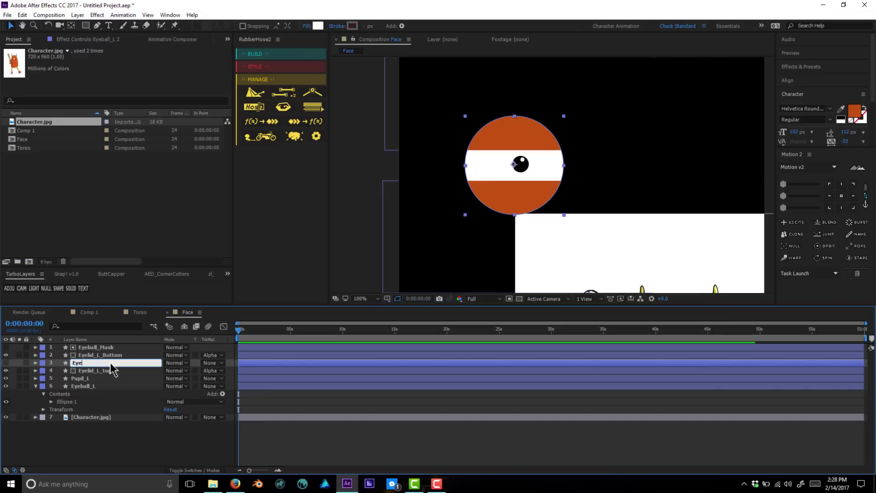
type("Eyeball Mask")
key("Return")
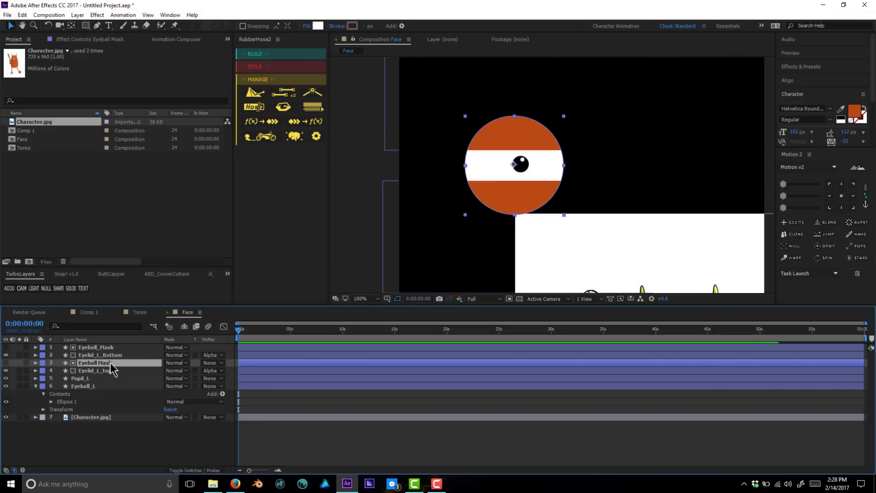
Step: Examine the properties of Ellipse 1 in the Eyeball_L layer and collapse the layer
left_click(84, 387)
left_click(51, 401)
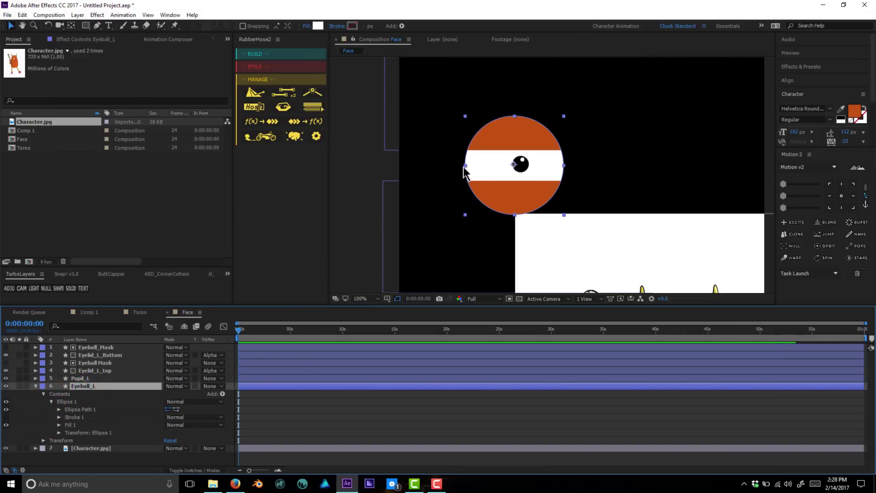
mouse_move(465, 165)
left_mouse_down()
mouse_move(495, 168)
mouse_move(459, 176)
mouse_move(498, 172)
mouse_move(468, 163)
left_mouse_up()
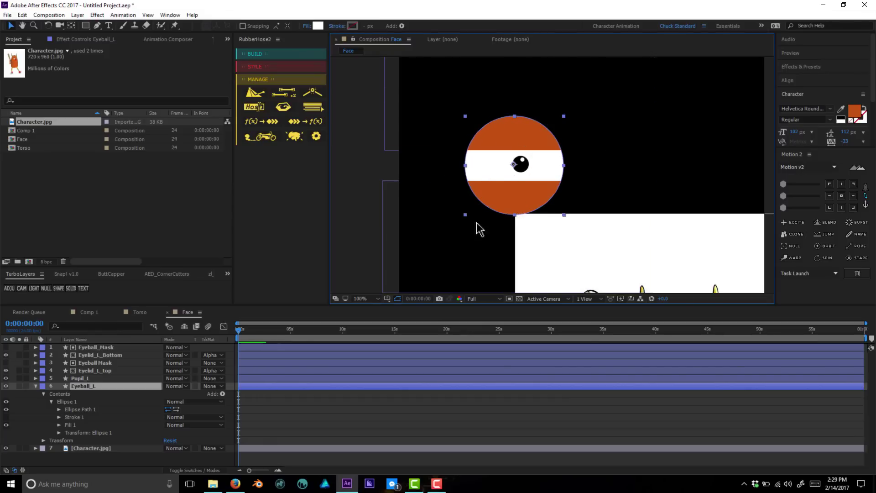
left_click(35, 387)
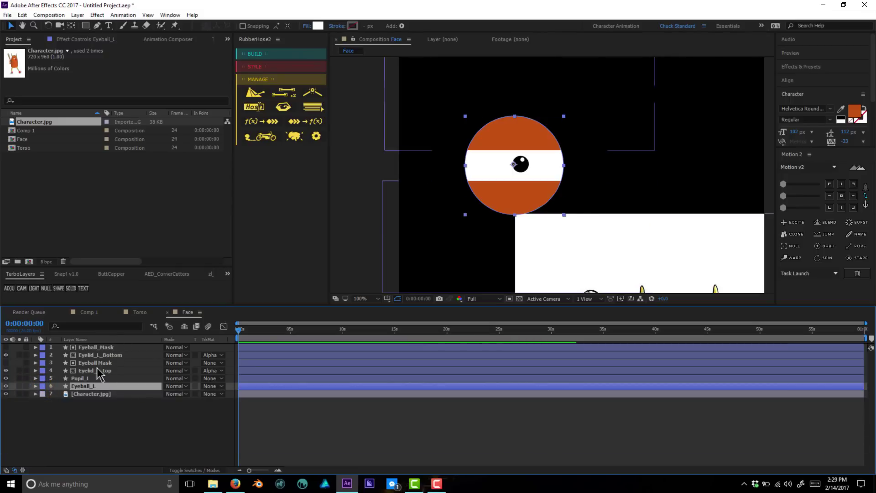
left_click(106, 347, "shift")
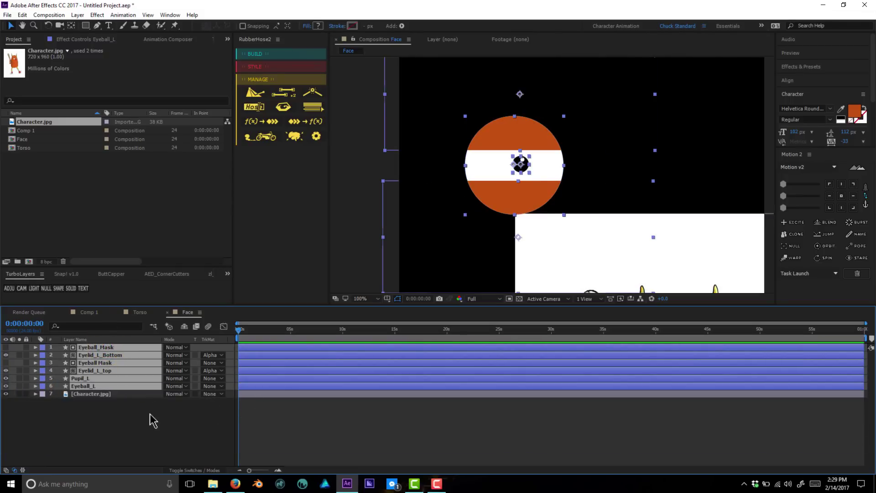
key("ctrl+f")
left_click(118, 413)
Step: Duplicate all six left-eye layers, from Eyeball_L up to Eyeball_Mask, and place the copies together at the top of the layer stack
left_click(98, 386)
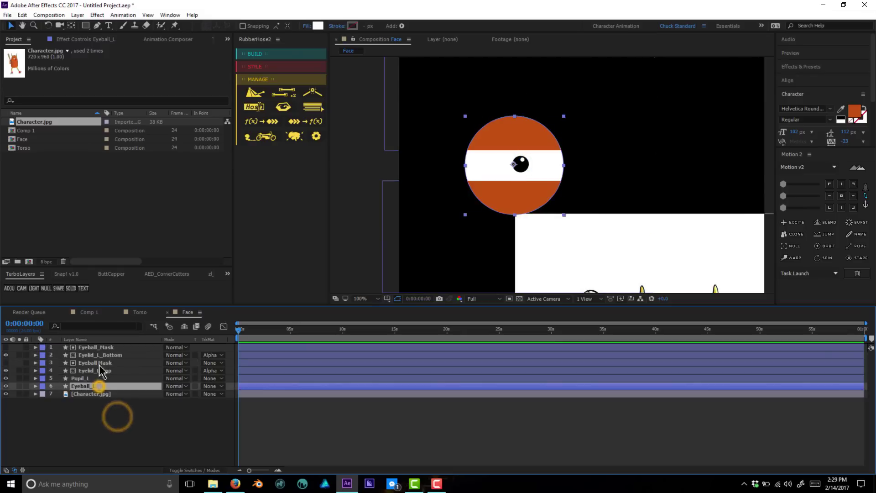
left_click(99, 347, "shift")
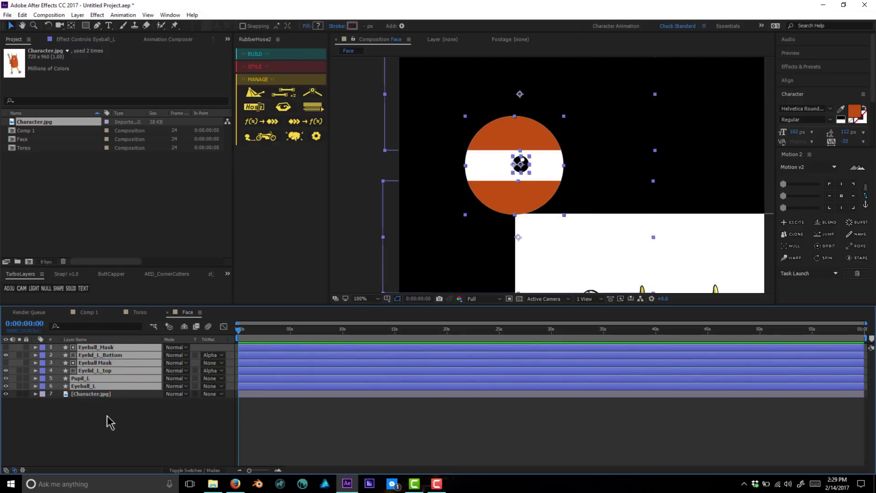
key("ctrl+d")
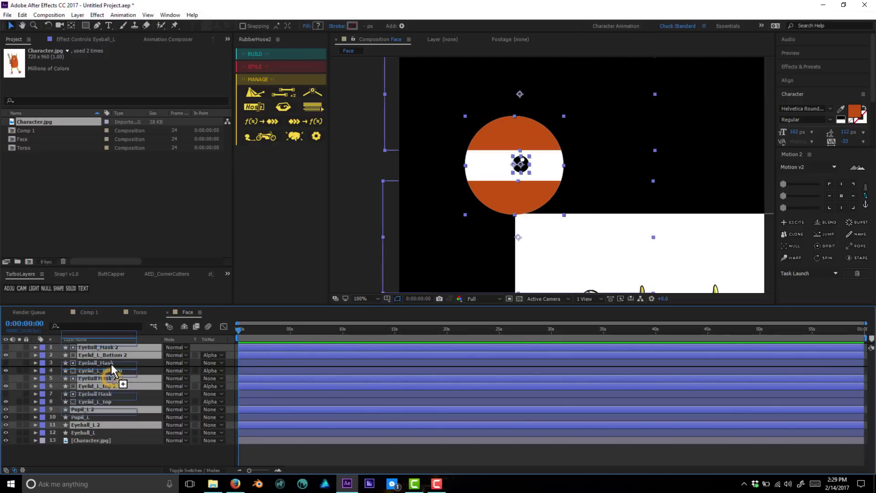
key("ctrl+shift+bracketright")
Step: Give the six duplicated eye layers a Green label and move them to the right of the original eye
left_click(43, 363)
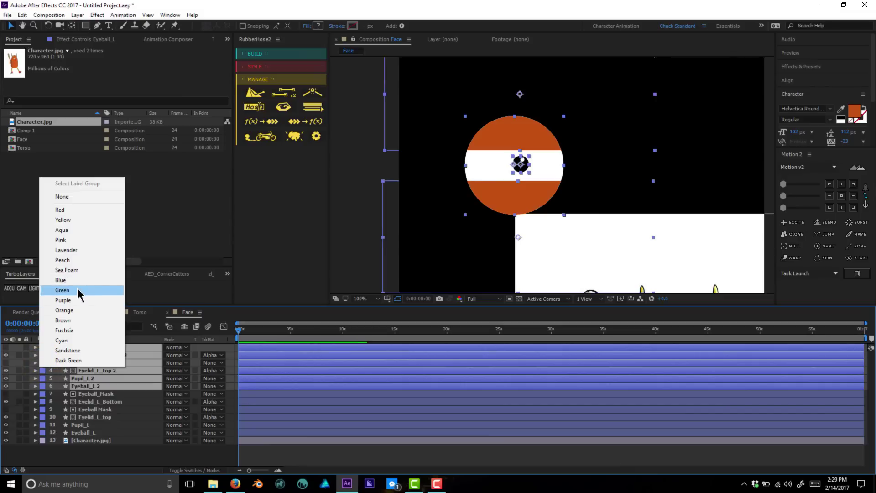
left_click(63, 290)
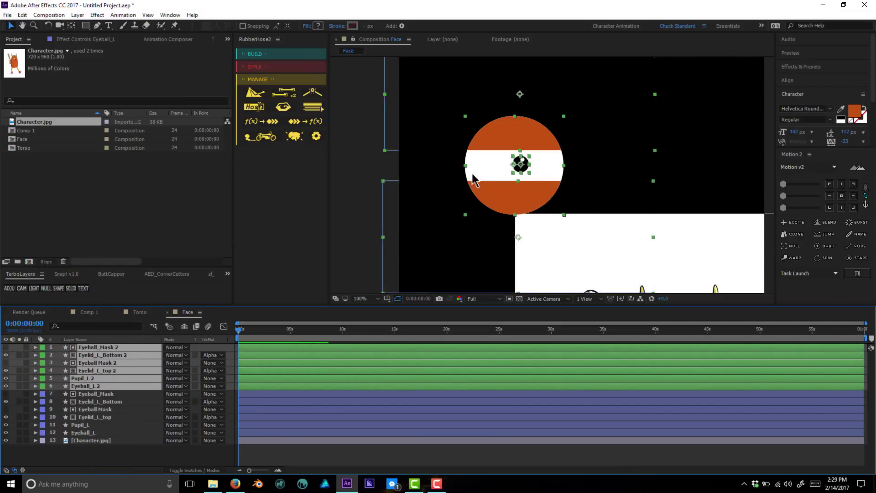
left_click_drag(540, 203, 693, 192)
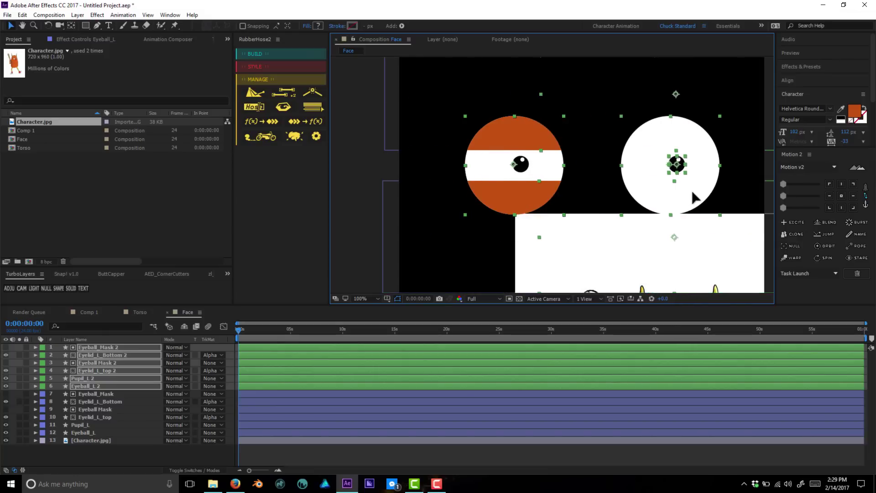
left_click(134, 449)
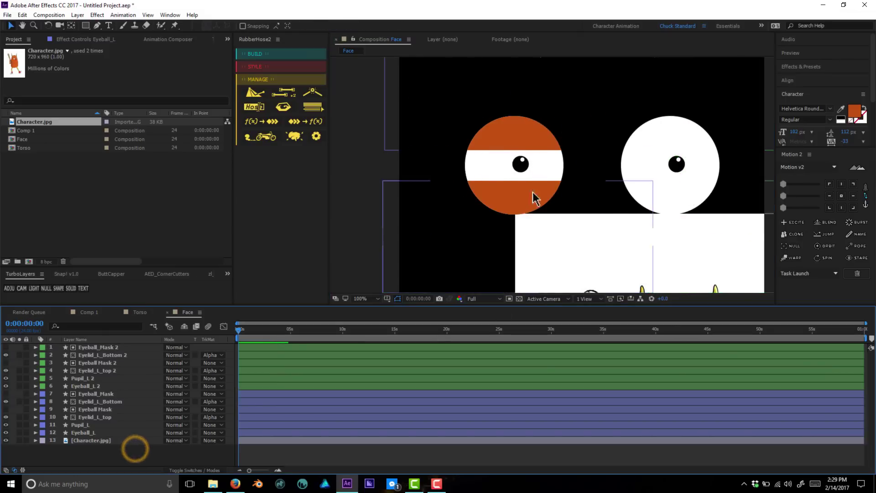
Step: Delete the two duplicated matte layers, Eyeball Mask 2 and Eyeball_Mask 2
left_click(611, 112)
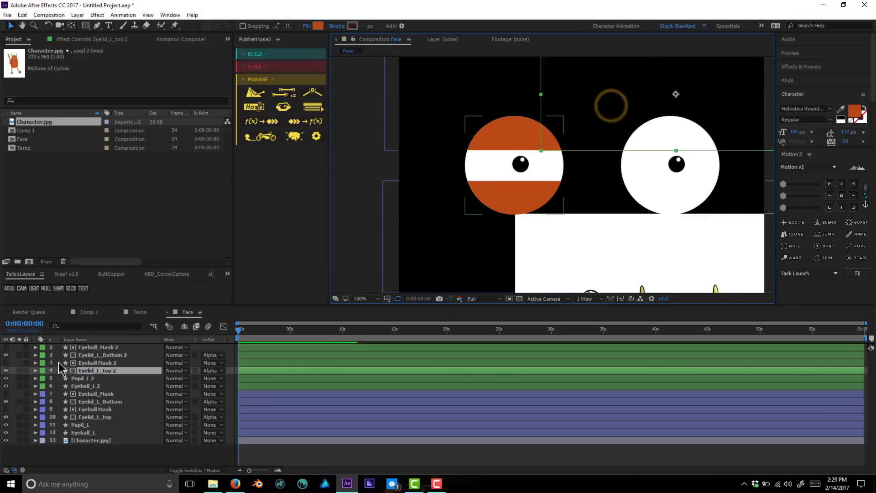
left_click(109, 363)
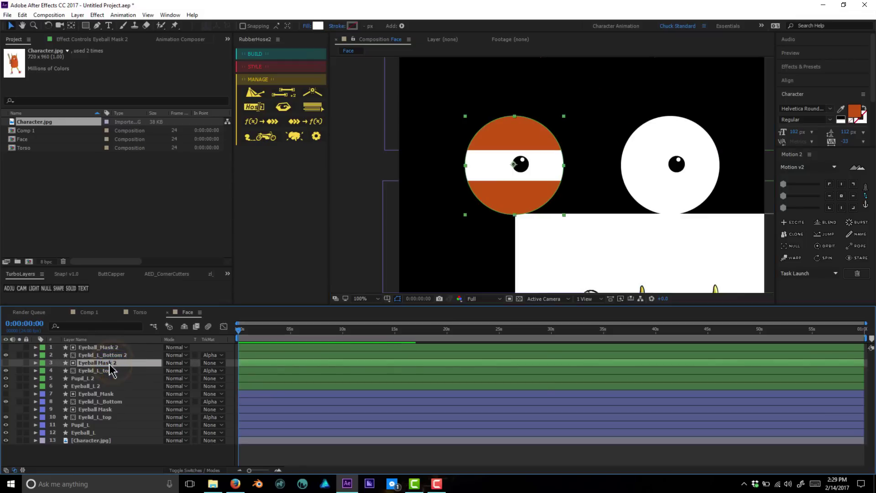
key("Delete")
left_click(115, 346)
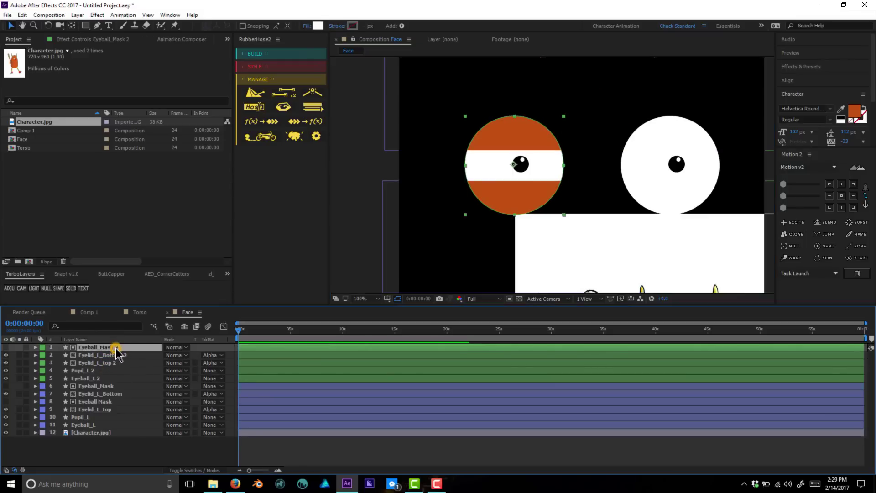
key("Delete")
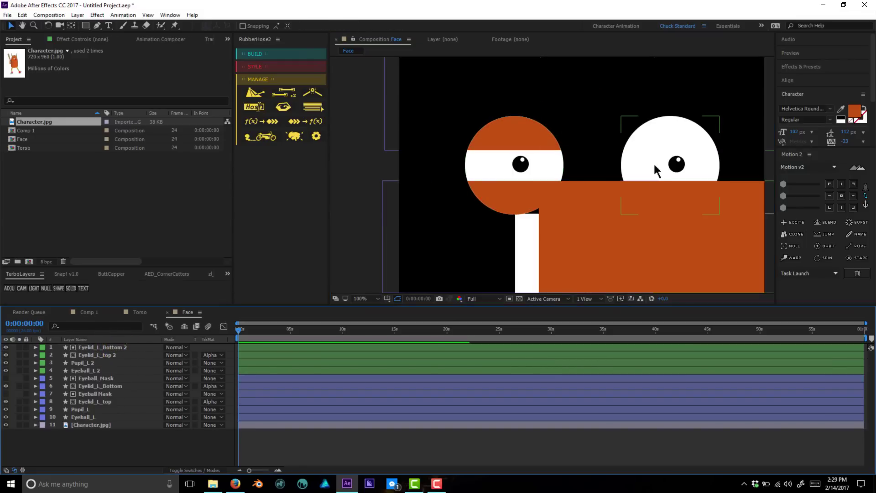
Step: Rename the duplicated eyeball layer, Eyeball_L 2, as Eyeball_R
left_click(654, 165)
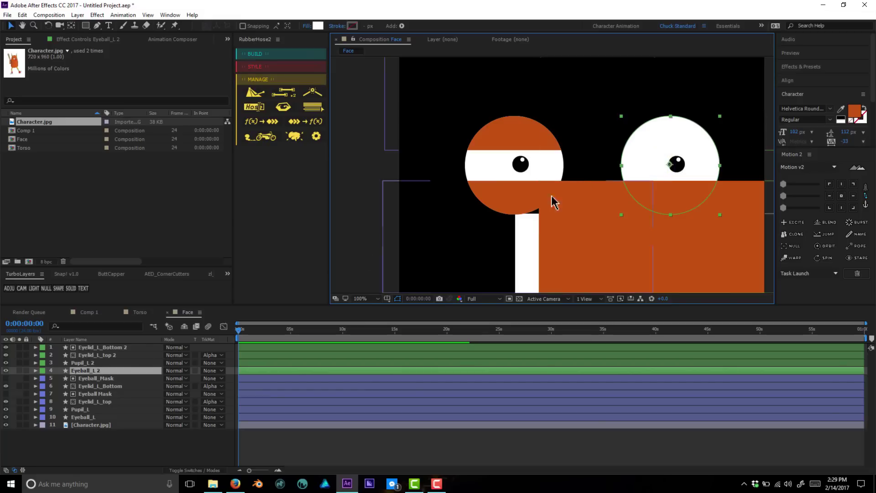
key("Return")
double_click(96, 370)
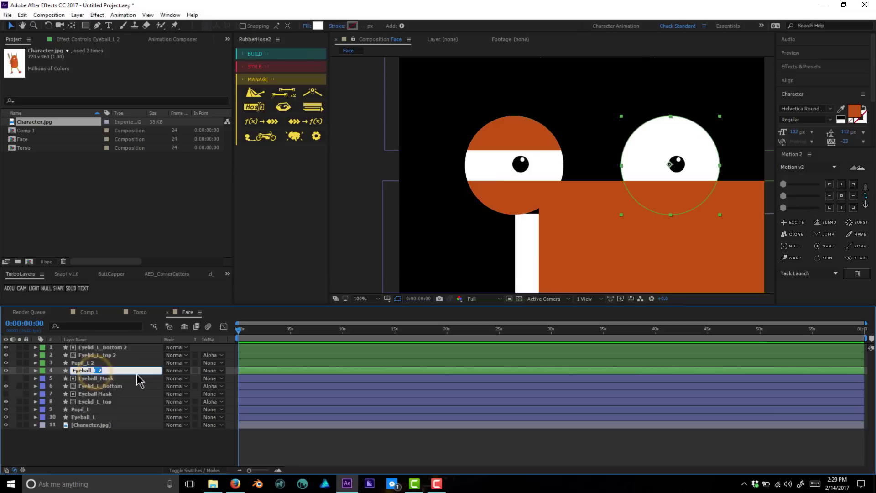
type("R")
key("Return")
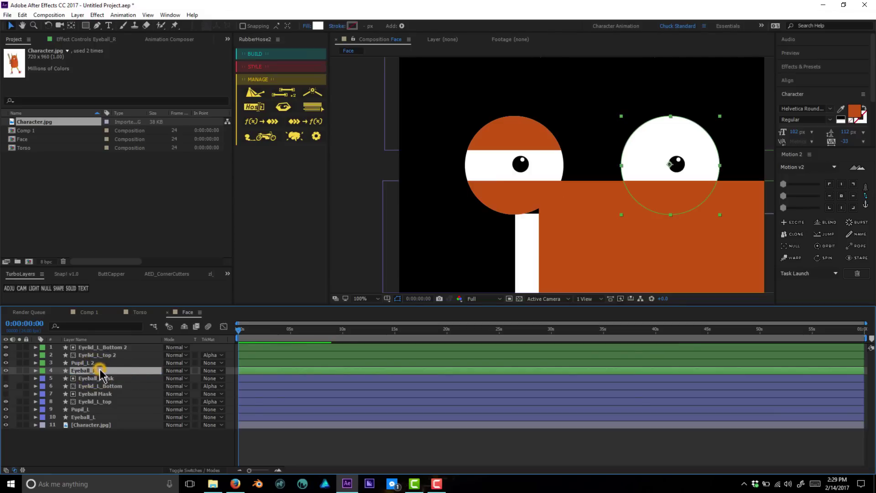
Step: Rename the duplicated pupil layer, Pupil_L 2, as Pupil_R
left_click(88, 362)
key("Return")
double_click(90, 363)
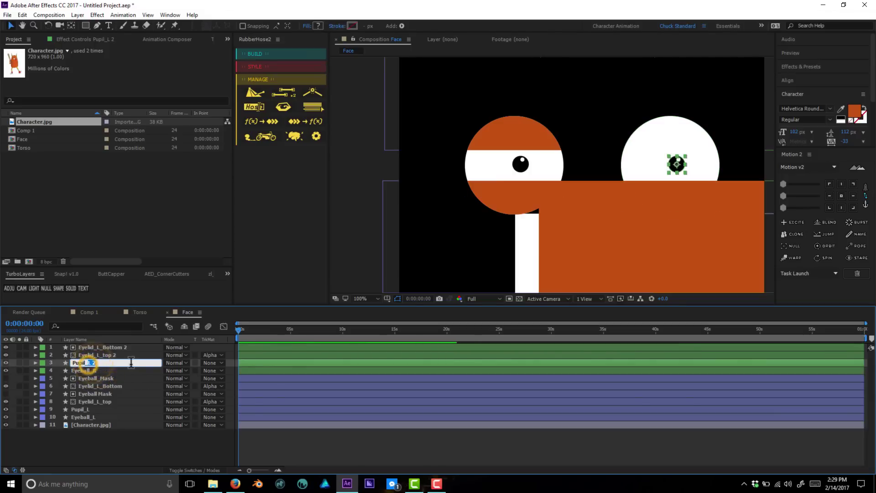
type("R")
key("Return")
Step: Rename the duplicated top eyelid layer, Eyelid_L_top 2, as Eyelid_R_top
left_click(116, 356)
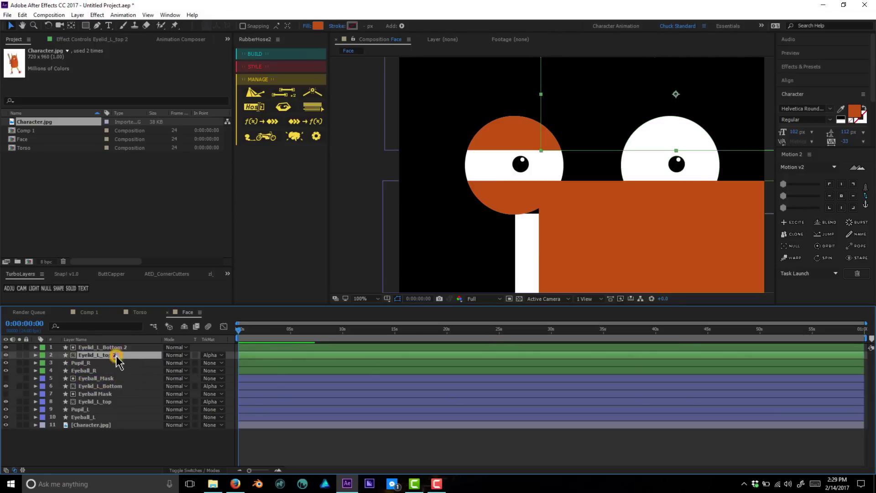
key("Return")
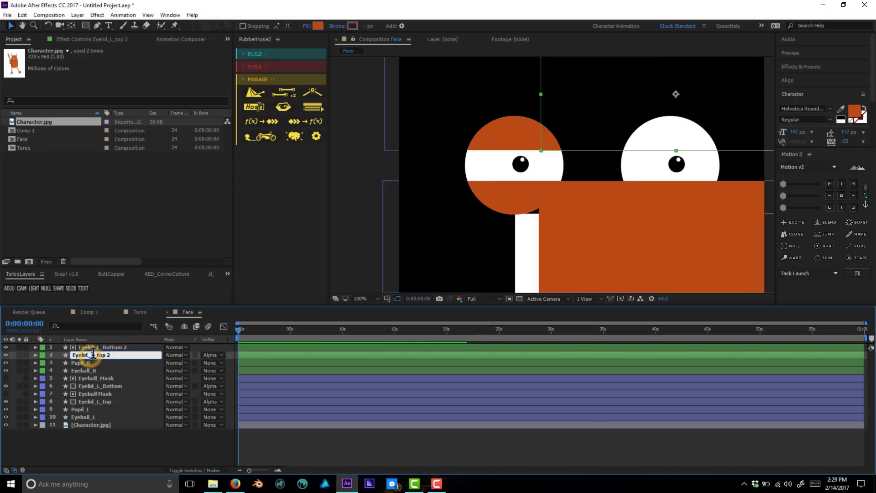
double_click(93, 355)
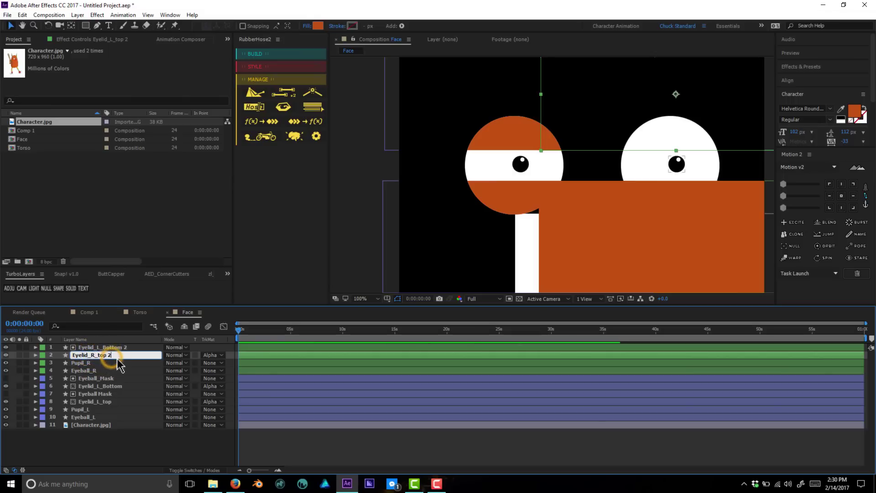
key("BackSpace")
Step: Rename the duplicated bottom eyelid layer, Eyelid_L_Bottom 2, as Eyelid_R_Bottom, and select Eyelid_R_top
left_click(111, 346)
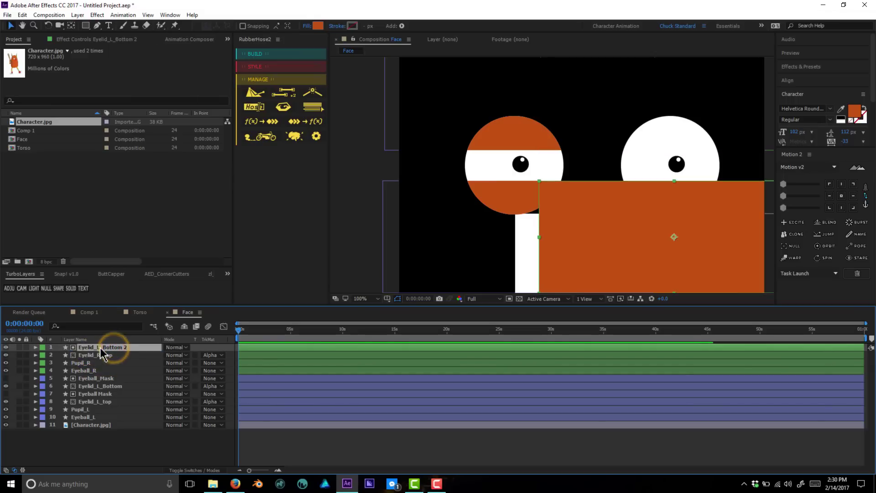
key("Return")
double_click(94, 347)
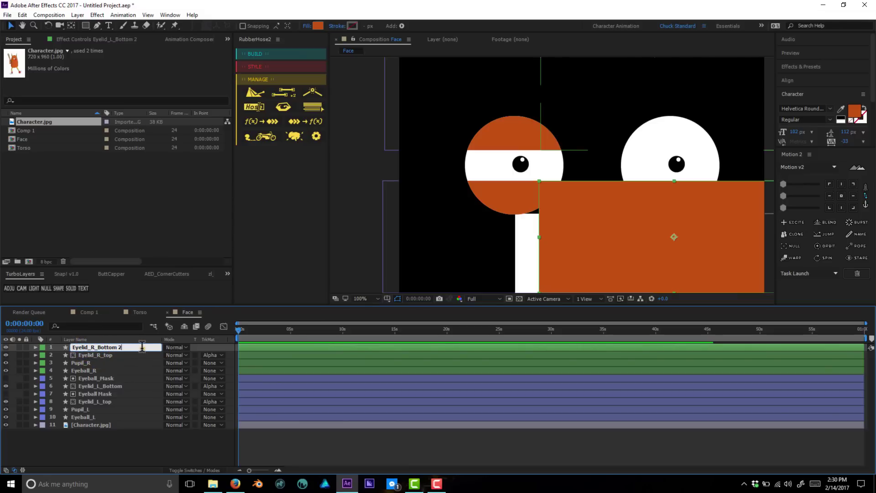
key("BackSpace")
key("Return")
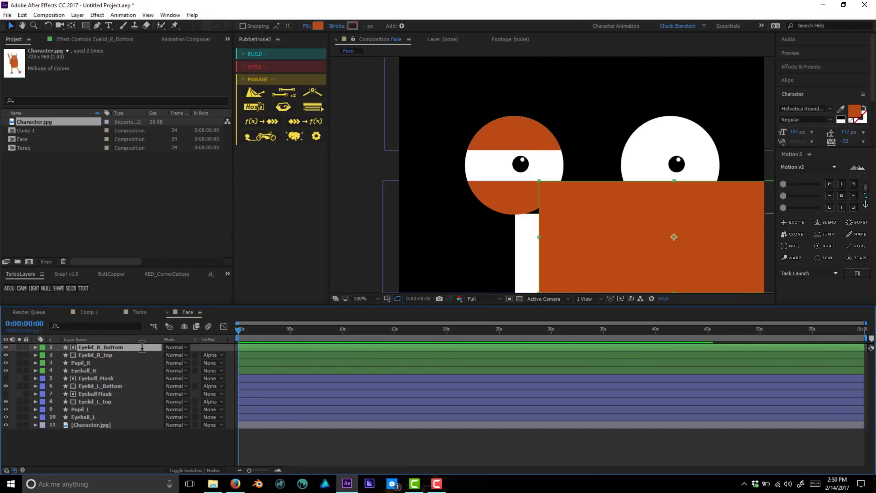
left_click(96, 356)
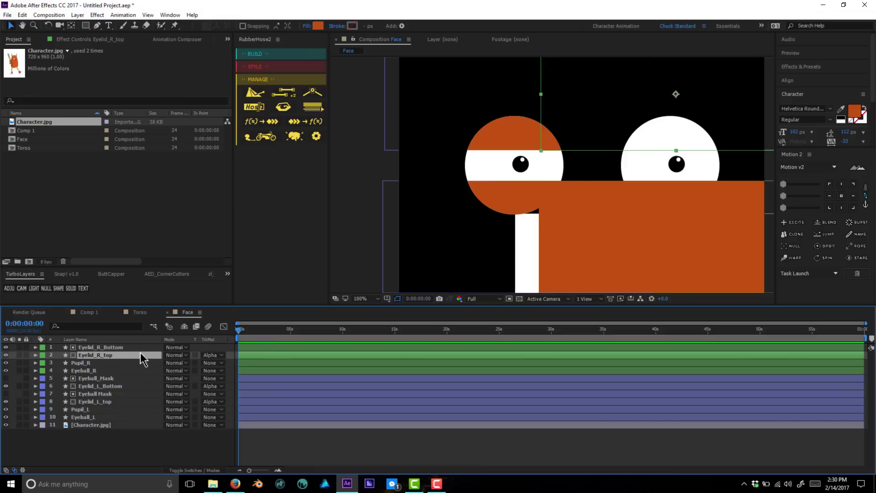
Step: Duplicate Eyeball_R twice and place one copy directly above Eyelid_R_Bottom and the other directly above Eyelid_R_top
left_click(116, 348)
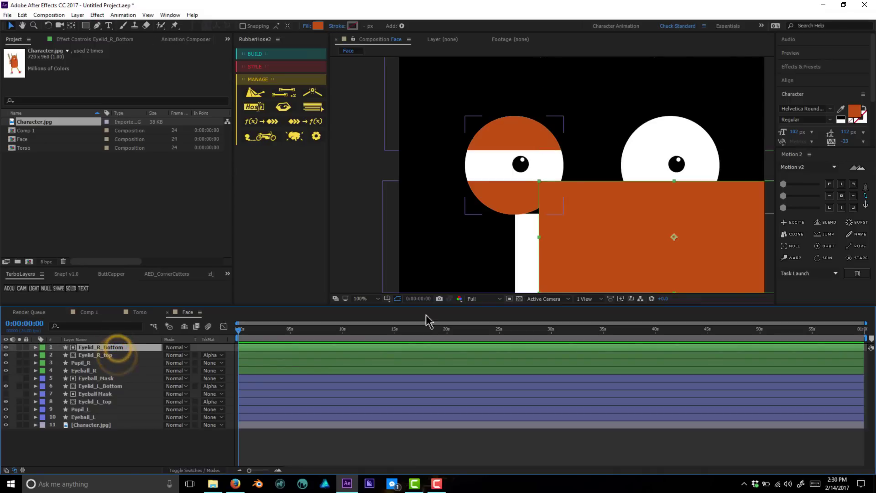
left_click(104, 356)
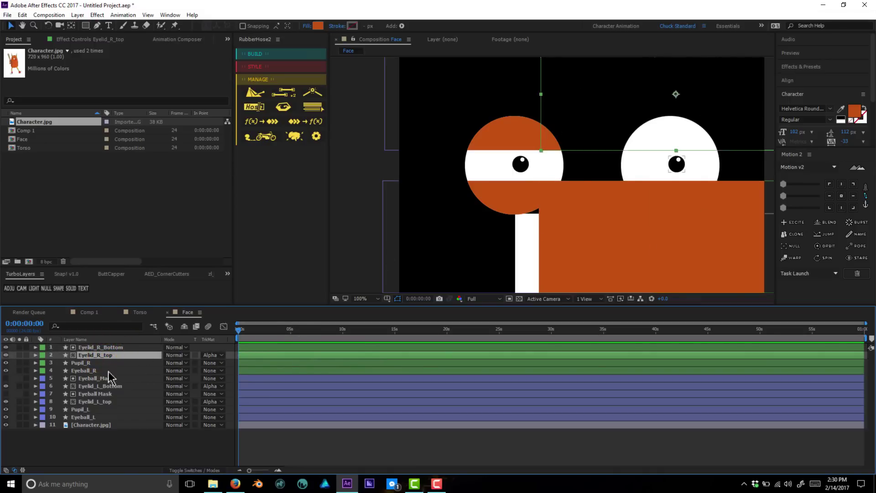
left_click(96, 370)
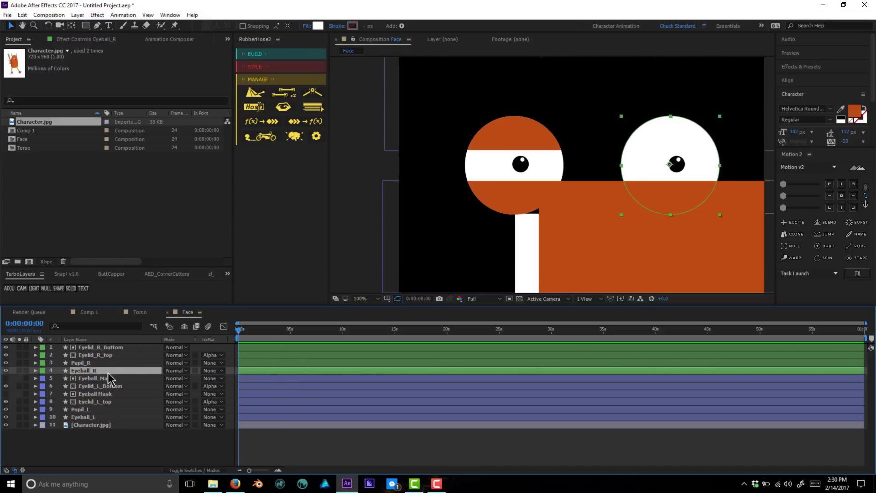
key("ctrl+d")
key("ctrl+d")
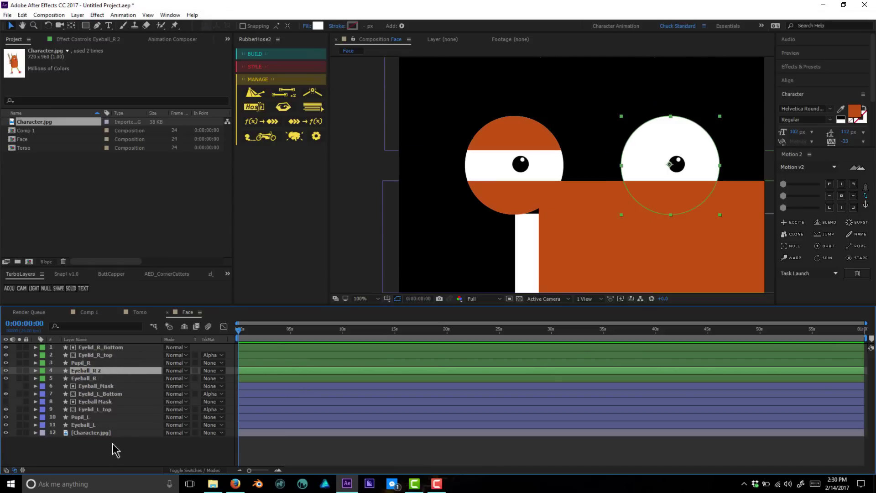
left_click_drag(98, 370, 94, 348)
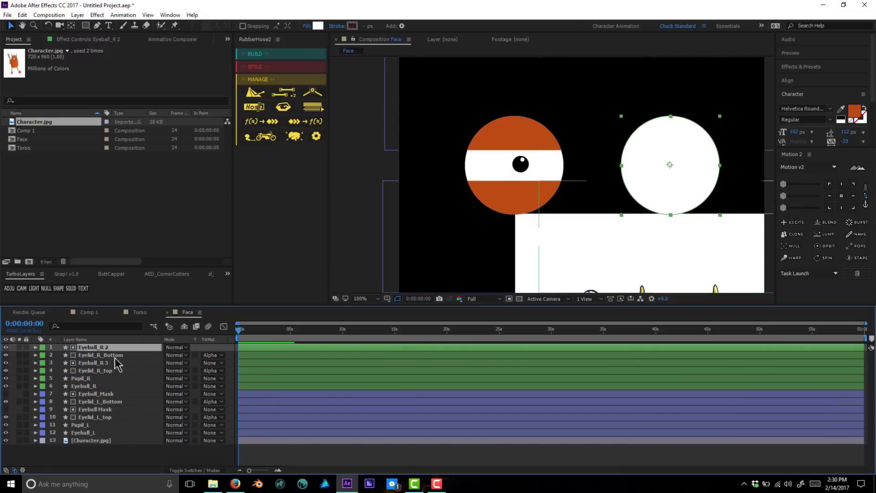
Step: Hide the two eyeball copies, Eyeball_R 2 and Eyeball_R 3, that matte the right eyelids
left_click(87, 363, "ctrl")
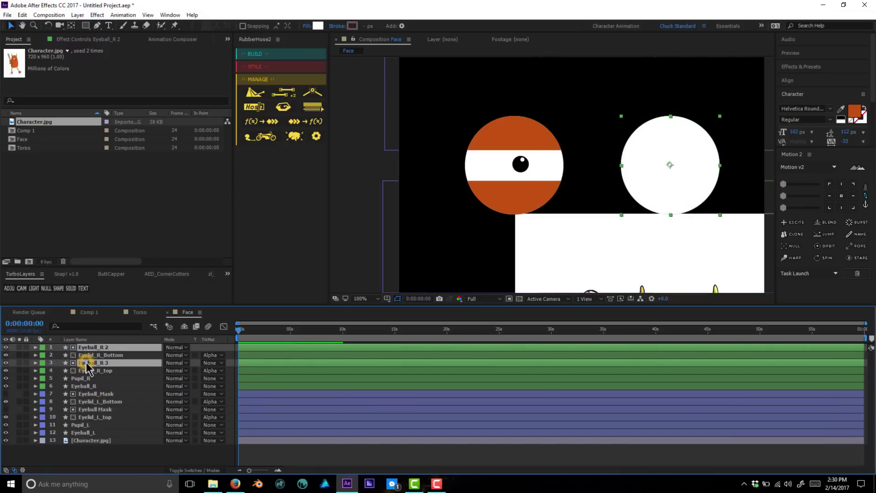
left_click(6, 363)
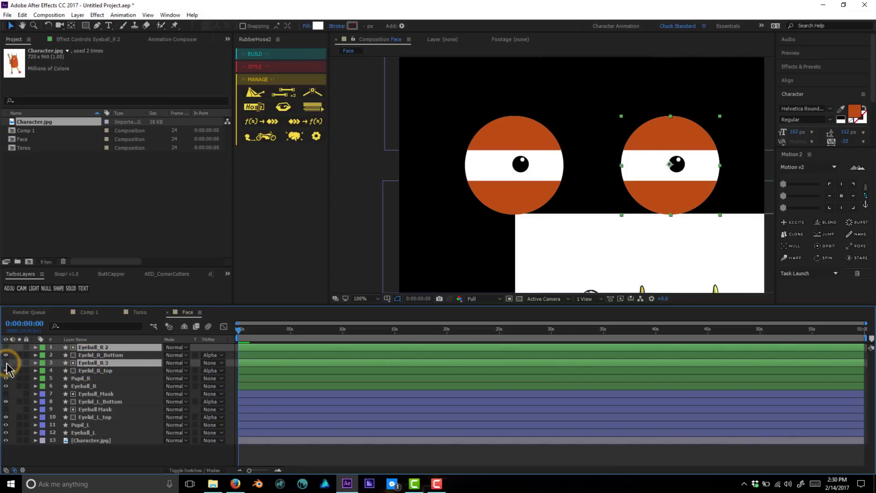
left_click(169, 457)
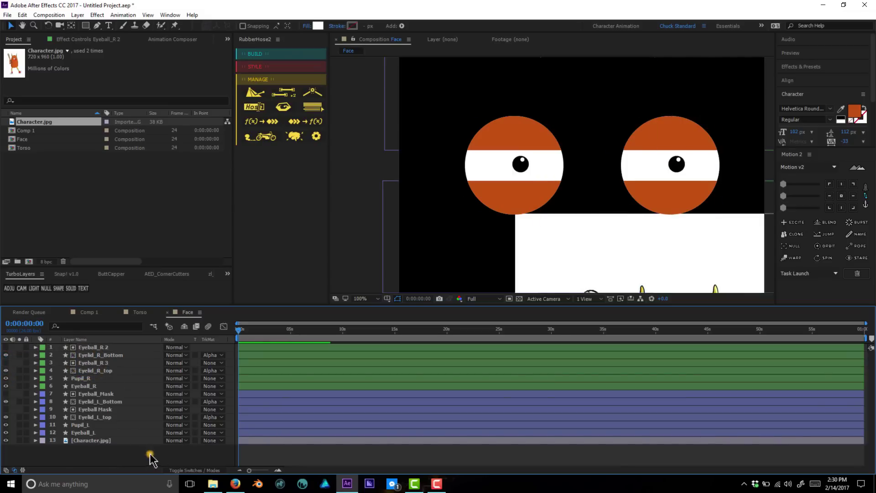
Step: Rename both hidden eyeball copies above the right eyelid layers as Eyeball_R_Mask
left_click(102, 347)
key("Return")
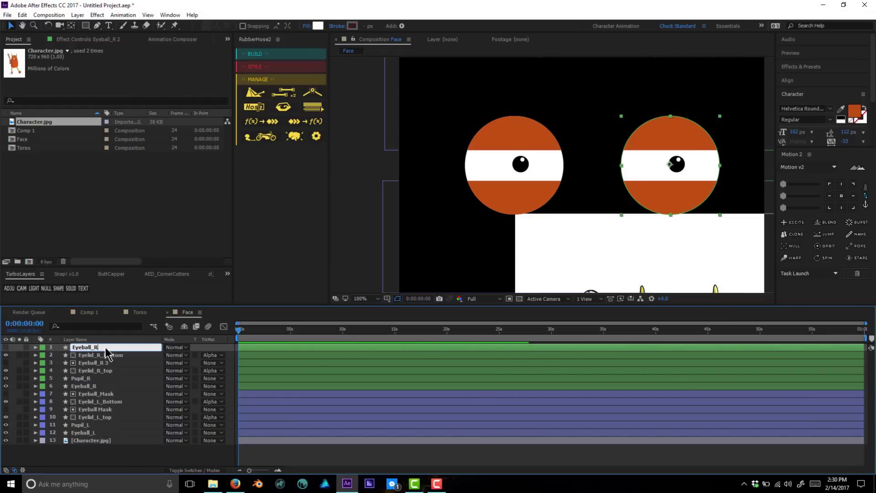
type("Eyeball_R_Mask")
key("Return")
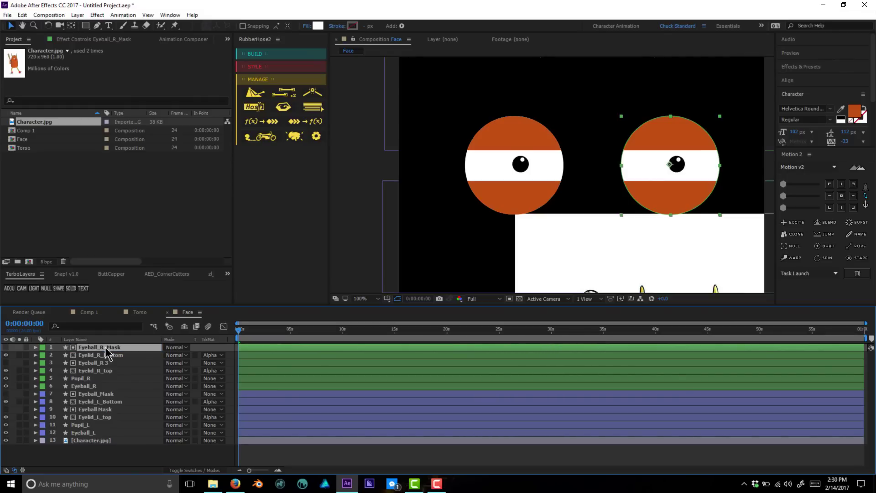
left_click(108, 364)
key("Return")
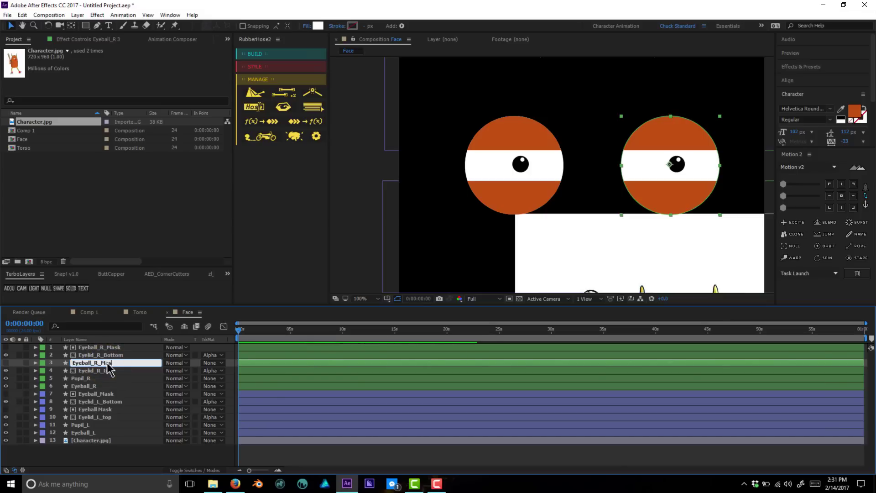
key("Return")
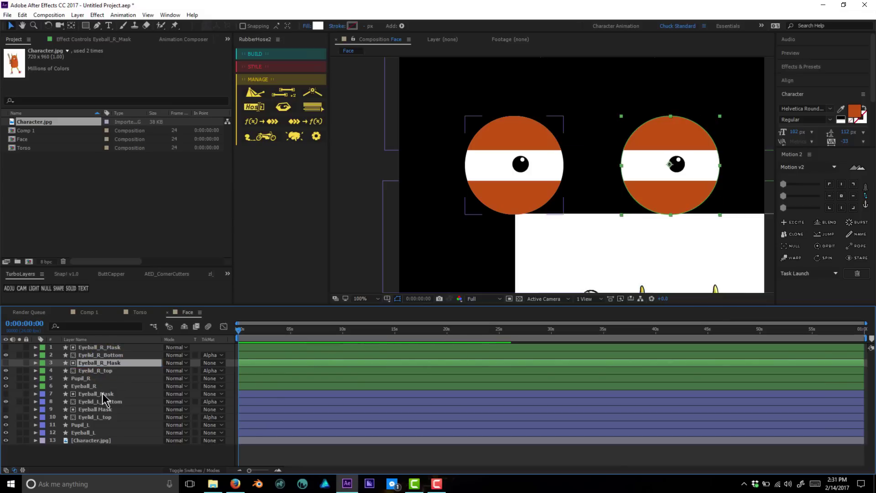
Step: Rename both mask layers above the left eyelid layers as Eyeball_L_Mask
left_click(100, 394)
key("Return")
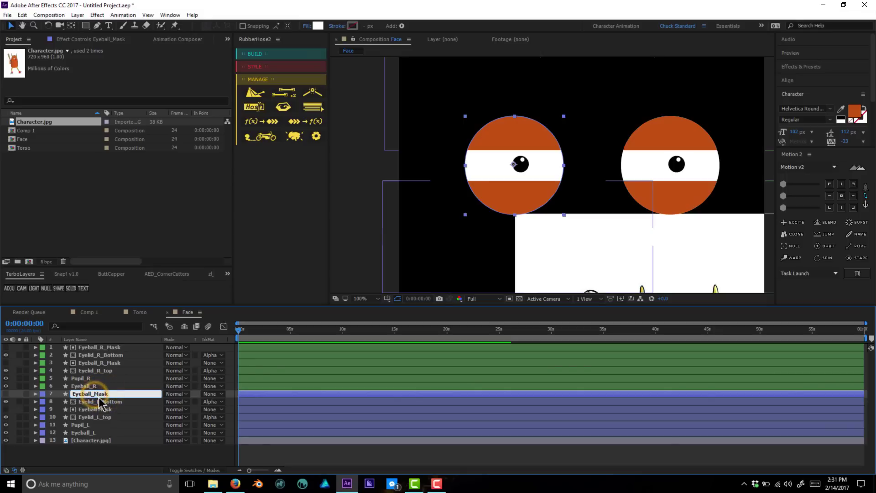
type("L_")
key("Return")
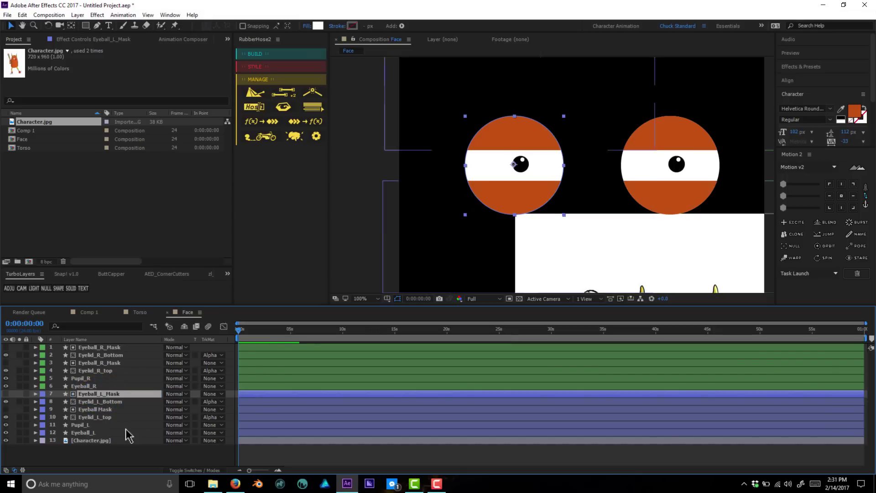
left_click(107, 411)
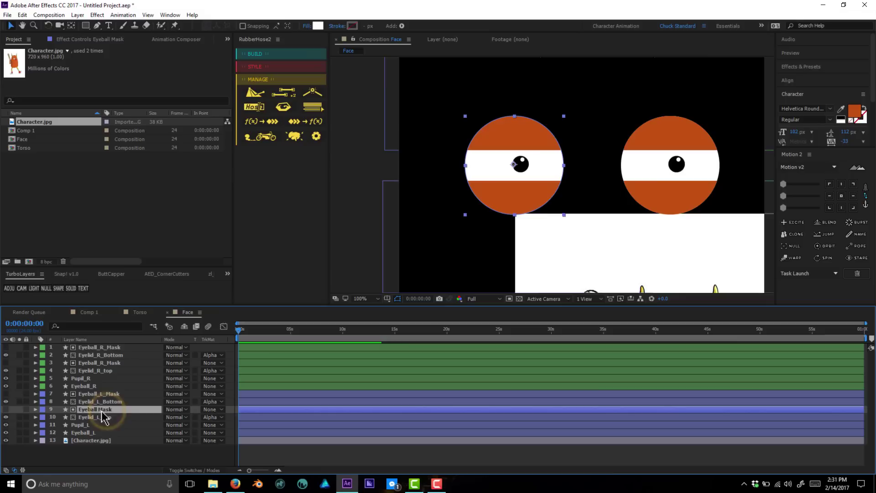
key("Return")
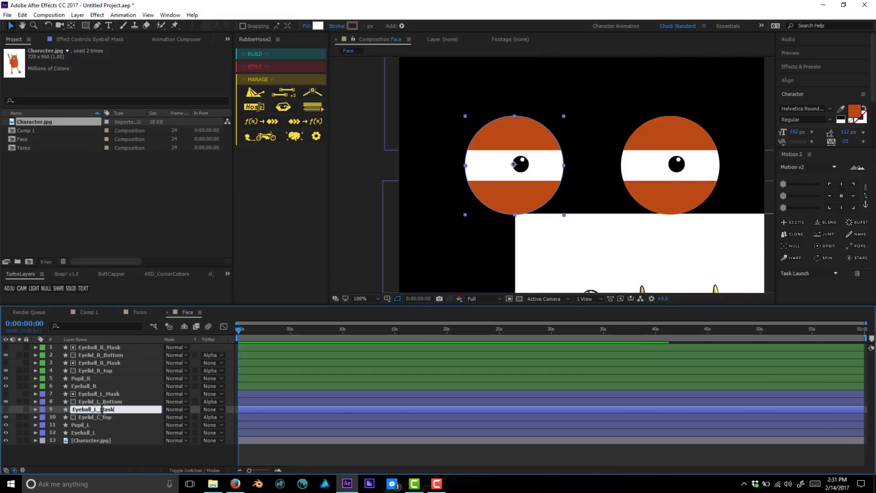
key("Return")
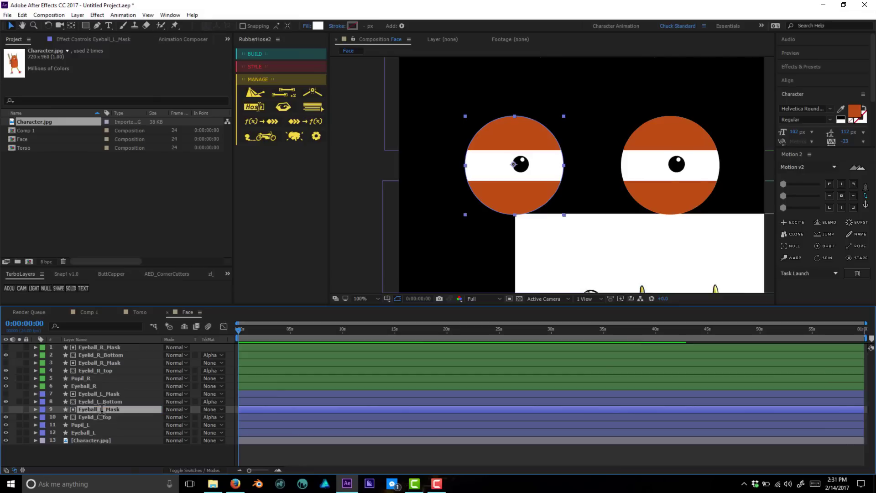
key("ctrl+s")
left_click(400, 367)
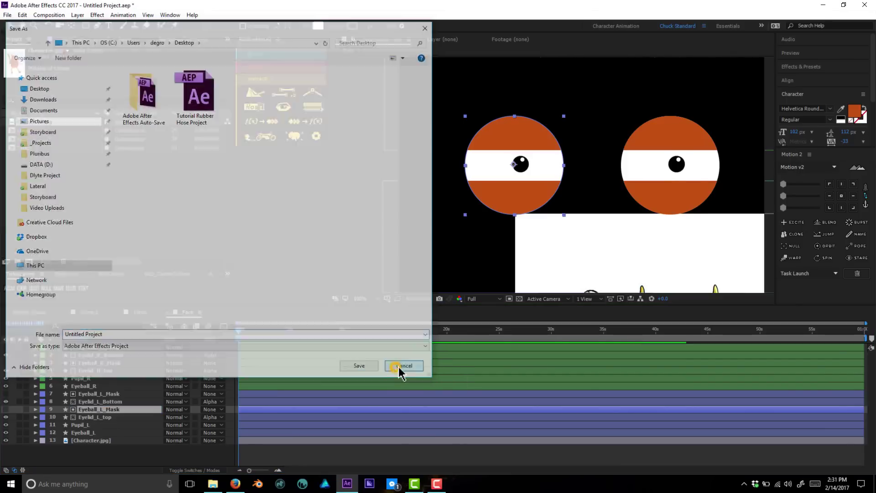
Step: Move the Character.jpg reference image down and to the right, clear of the area below the eyes
left_click(631, 272)
key("comma")
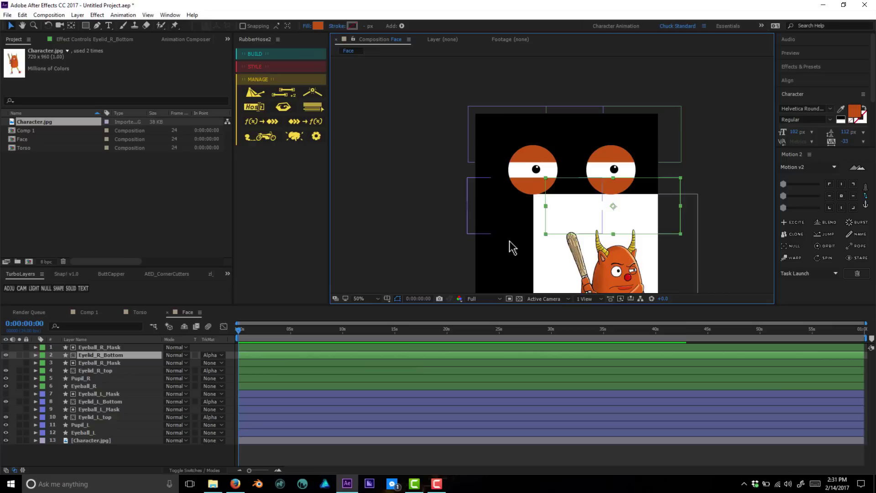
left_click(608, 272)
left_click_drag(678, 269, 696, 289)
scroll(696, 289, "down", 1)
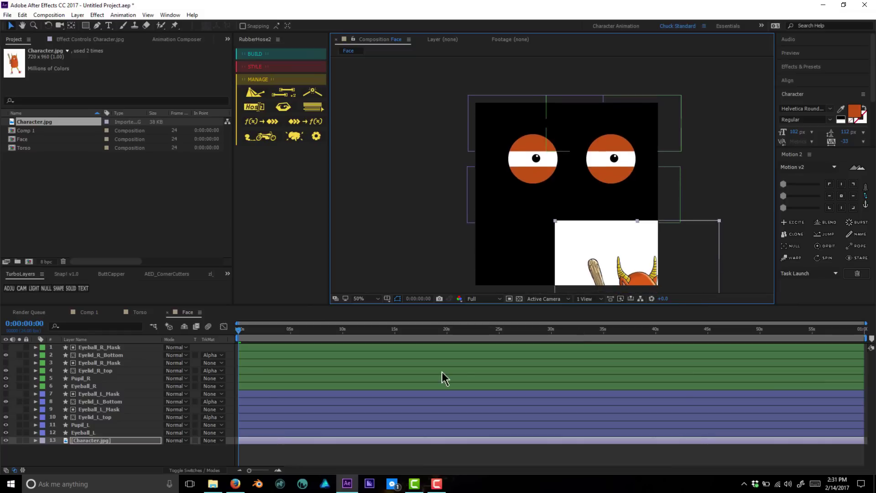
Step: Create a new shape layer and draw a circle with the Ellipse tool for the nose, centred just below the eyes
left_click(308, 458)
left_click(59, 288)
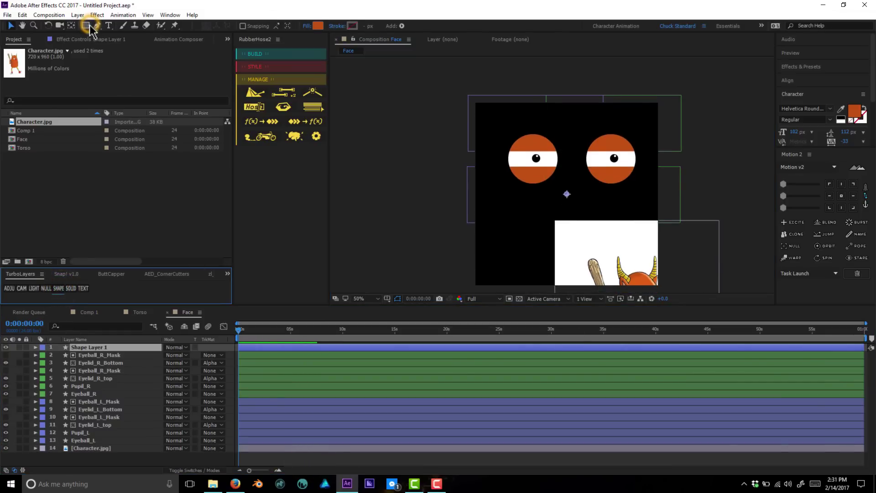
left_click_drag(85, 25, 114, 36)
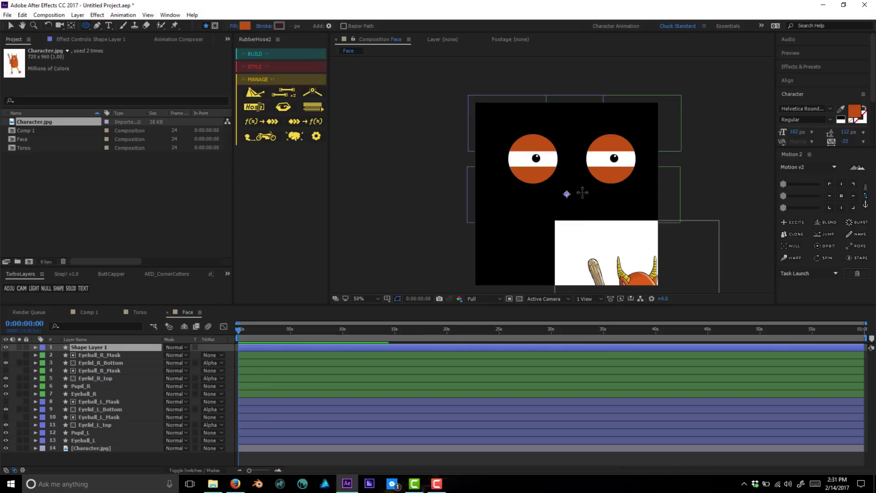
left_click_drag(578, 193, 593, 210)
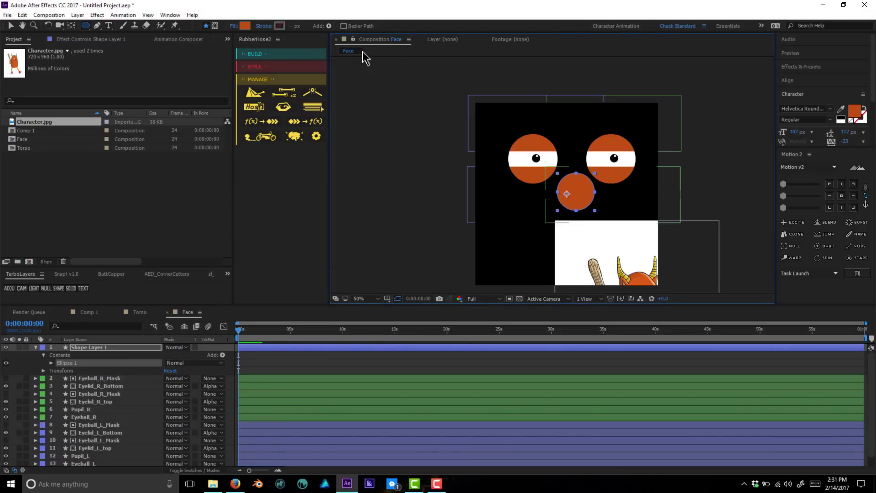
Step: Set the nose circle's fill colour to red, CA0F21
left_click(244, 26)
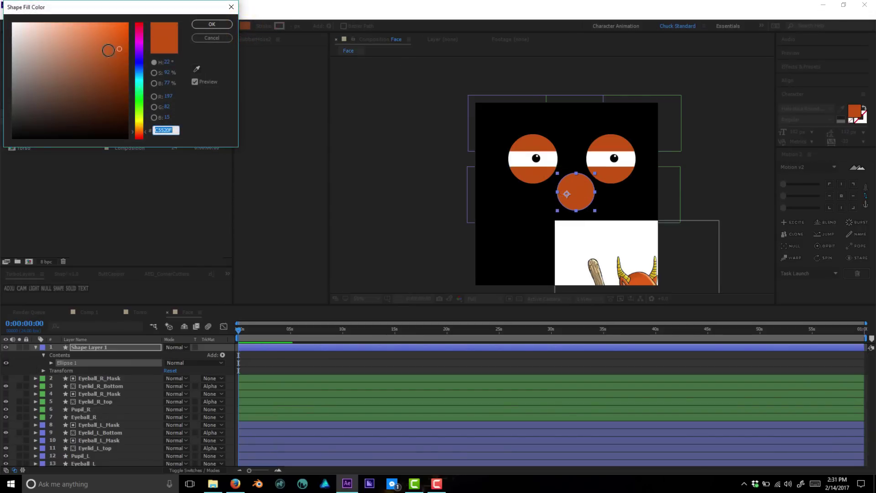
type("61001B")
left_click(139, 28)
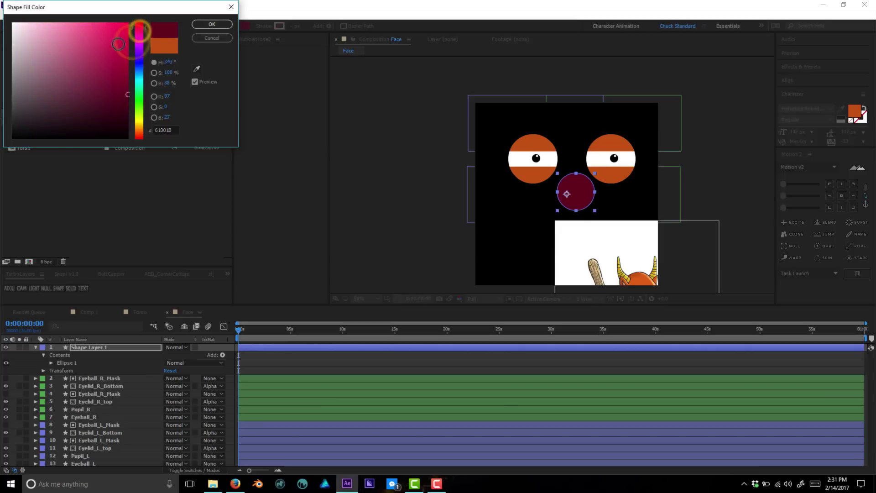
left_click(119, 46)
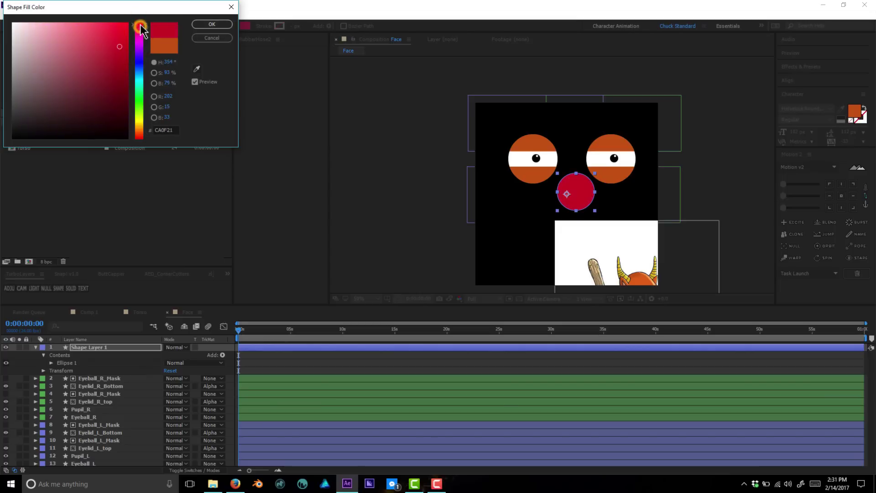
left_click(223, 24)
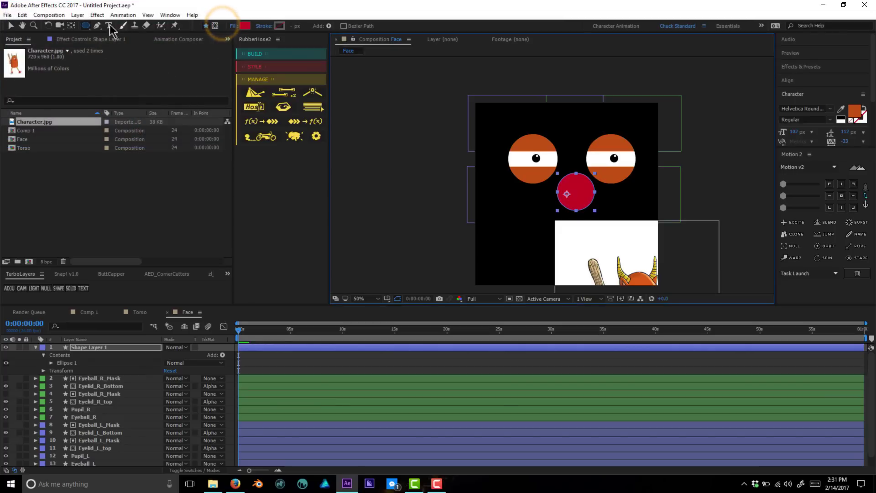
Step: Add a small highlight circle near the nose's upper-right edge and fill it with white, FFFFFF
key("slash")
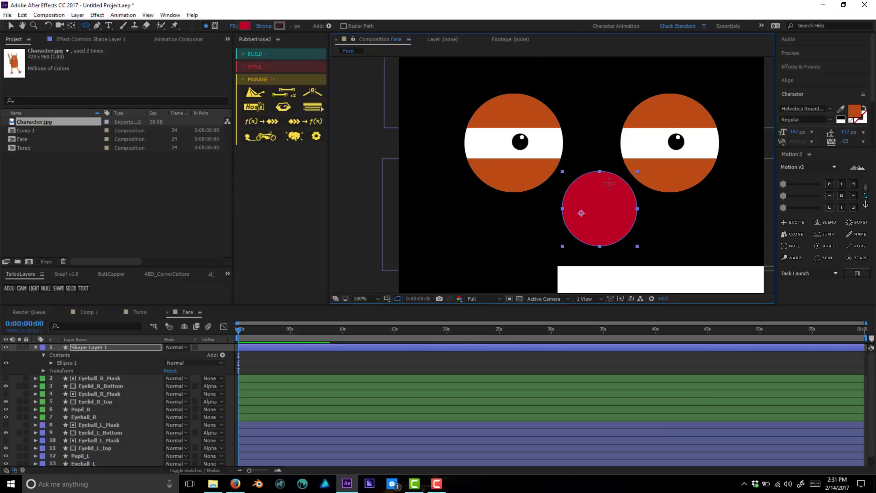
left_click(609, 183)
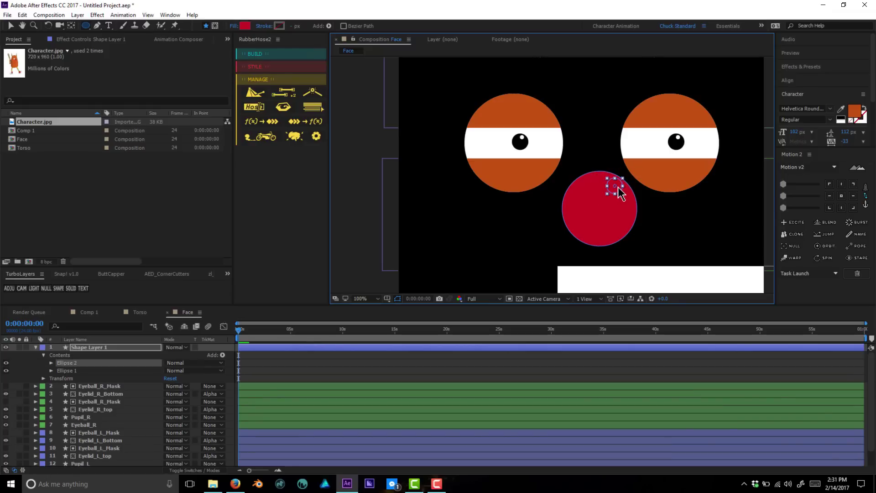
key("v")
left_click(615, 187)
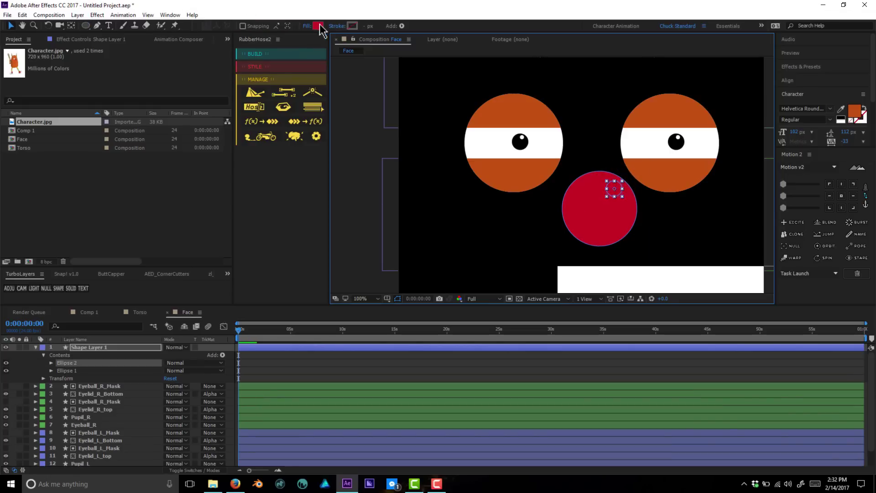
left_click(319, 25)
left_click_drag(29, 41, 12, 21)
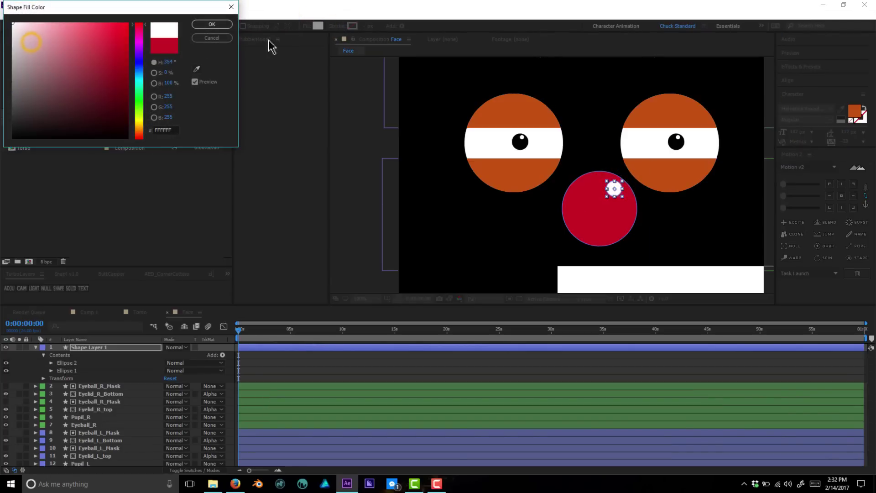
left_click(230, 25)
Step: Rename the shape layer holding the two nose circles as Nose and collapse its properties
left_click(131, 348)
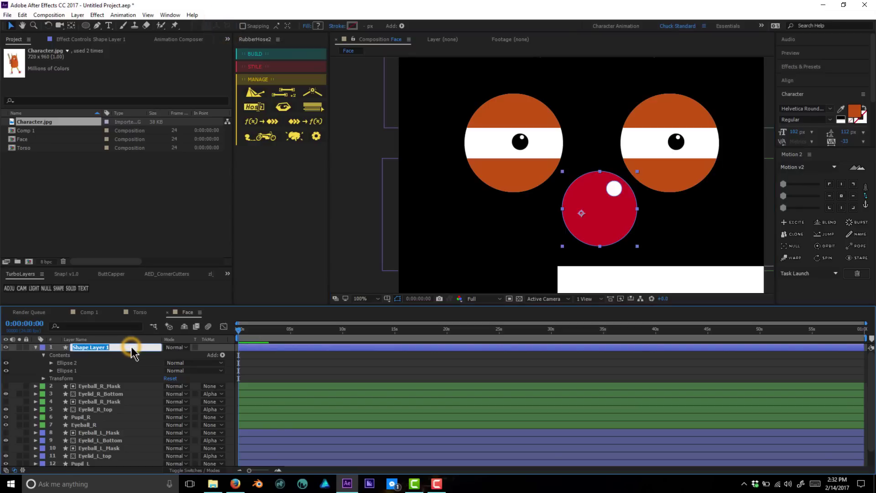
key("Return")
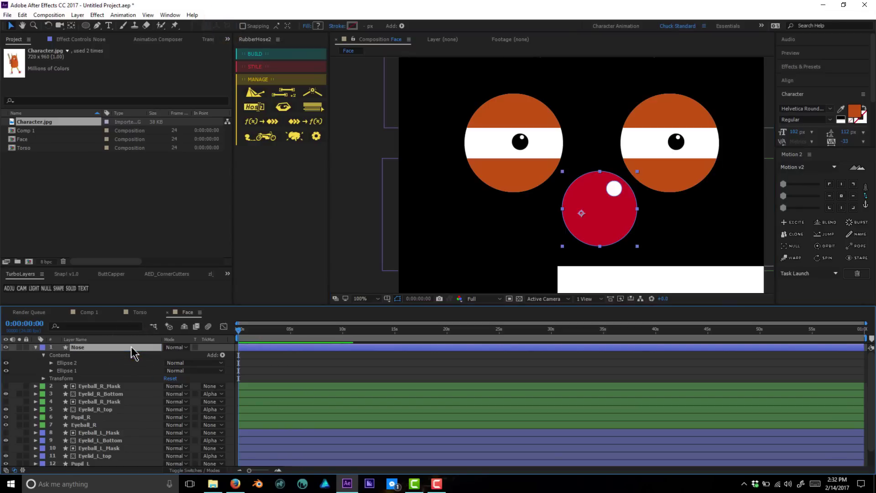
left_click(35, 347)
Step: Save the project to the Desktop as Tutorial Rubber Hose Project, overwriting the existing file
key("ctrl+s")
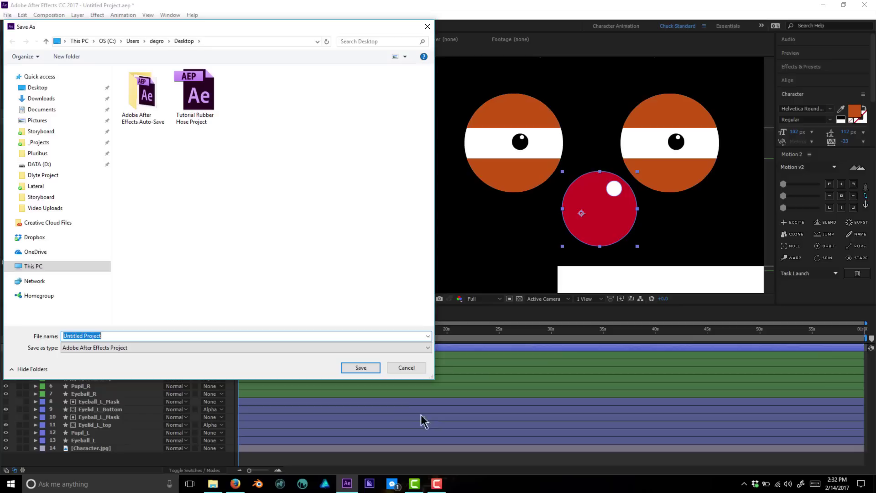
left_click(201, 96)
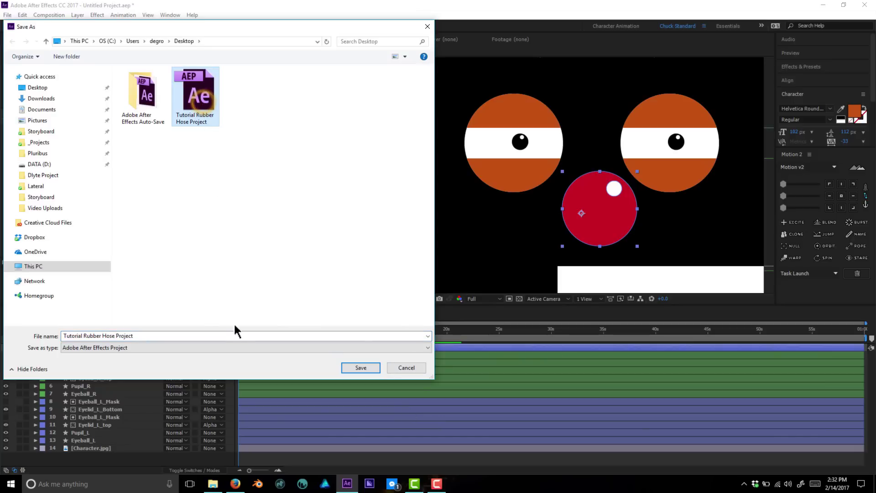
left_click(356, 367)
left_click(457, 242)
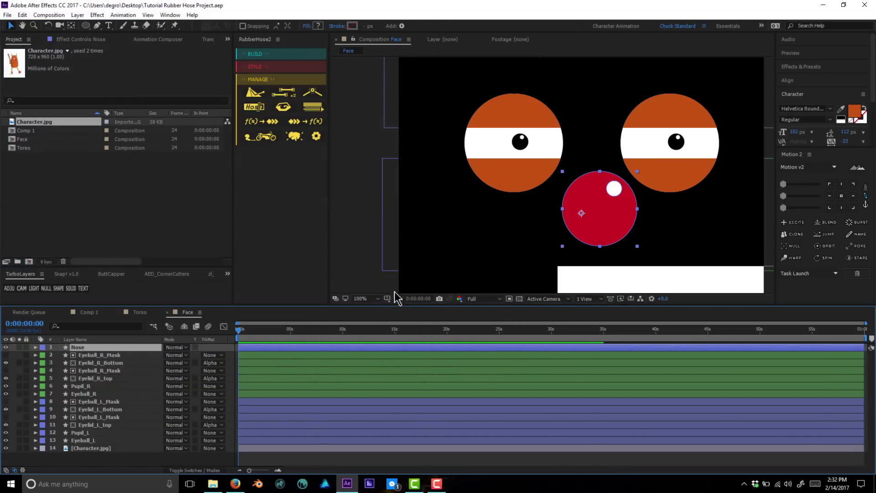
Step: Change the label colour of all the left-eye layers, from Eyeball_L up to the upper Eyeball_L_Mask, to Red
key("comma")
key("comma")
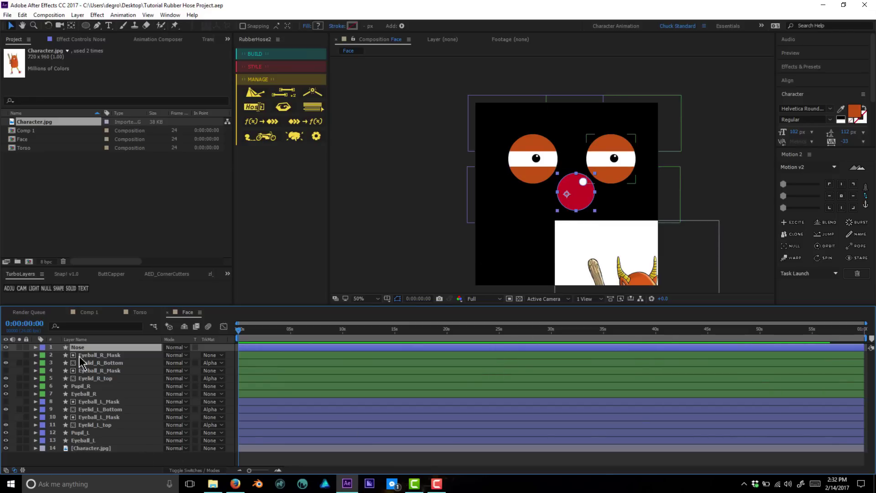
left_click(84, 440)
left_click(87, 402, "shift")
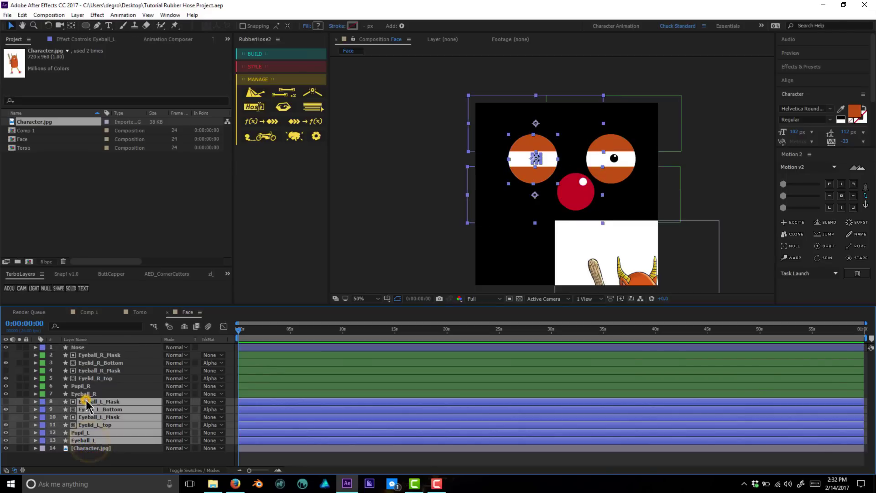
left_click(43, 402)
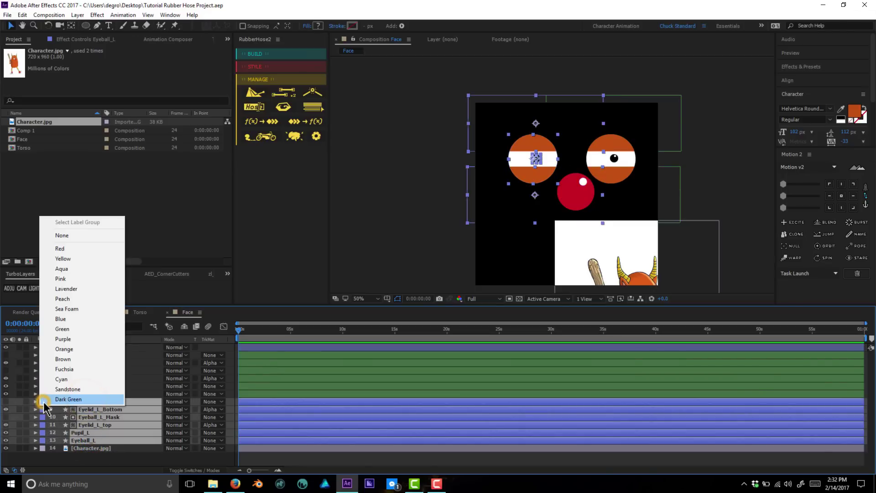
left_click(60, 249)
left_click(128, 458)
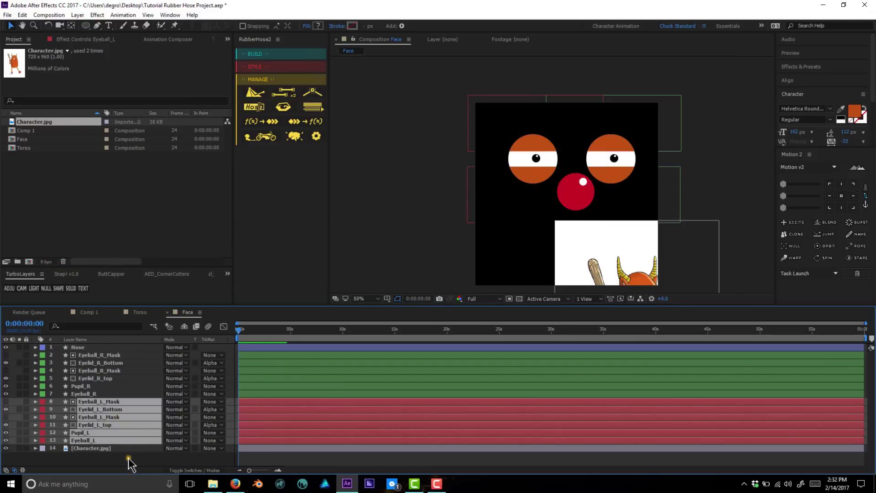
Step: Move the Character.jpg reference image out past the composition's right edge to clear the area below the nose
left_click(87, 347)
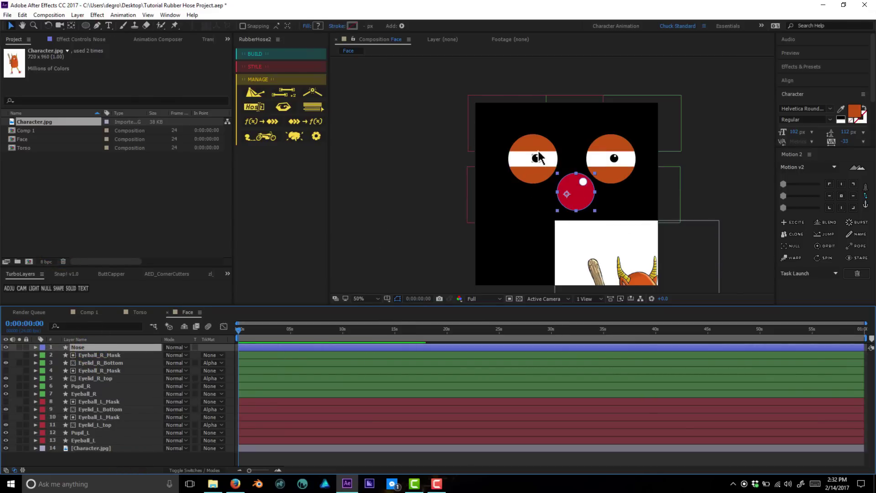
scroll(557, 180, "up", 2)
key("h")
left_click_drag(525, 175, 459, 86)
key("v")
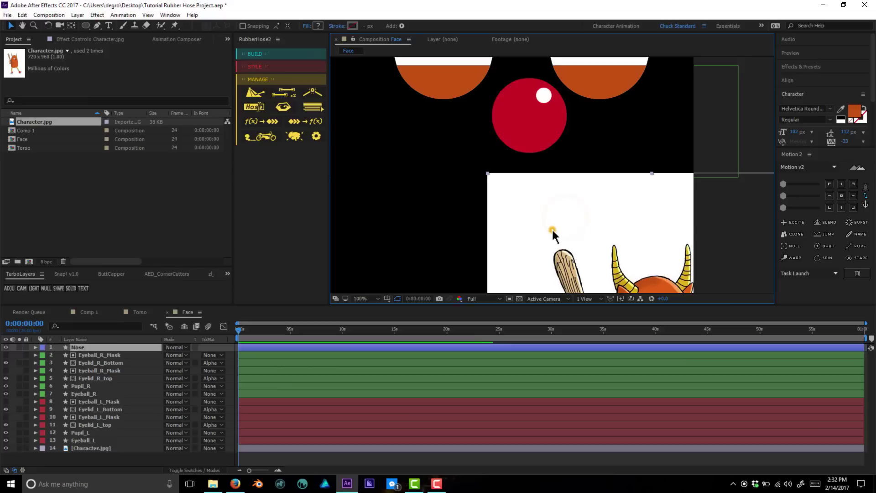
left_click_drag(553, 234, 710, 269)
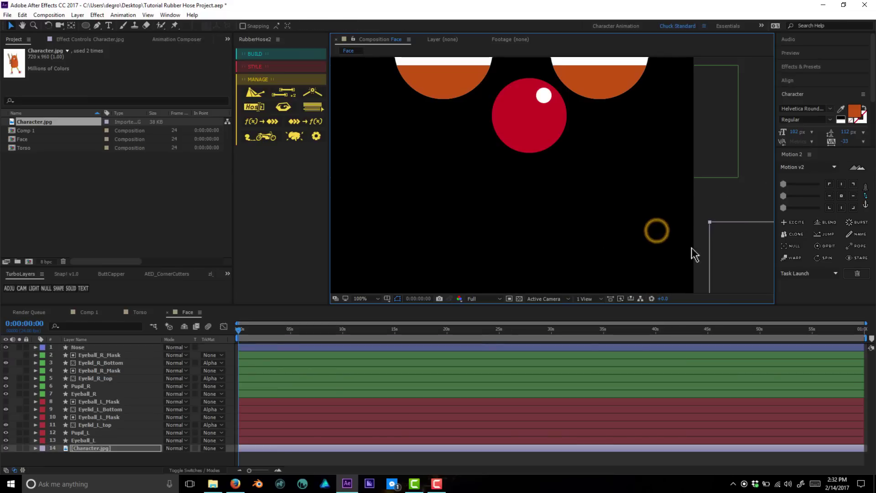
Step: Create a new shape layer just above Character.jpg for drawing the mouth with the Pen tool
left_click(97, 26)
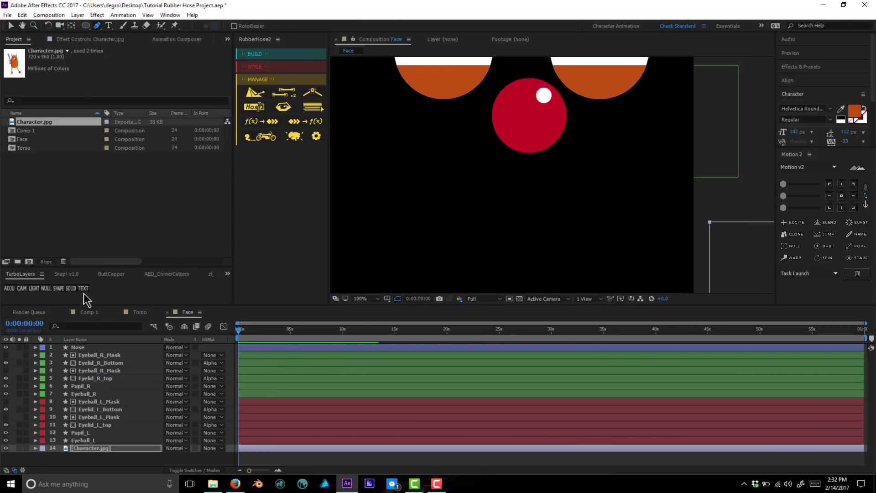
left_click(58, 288)
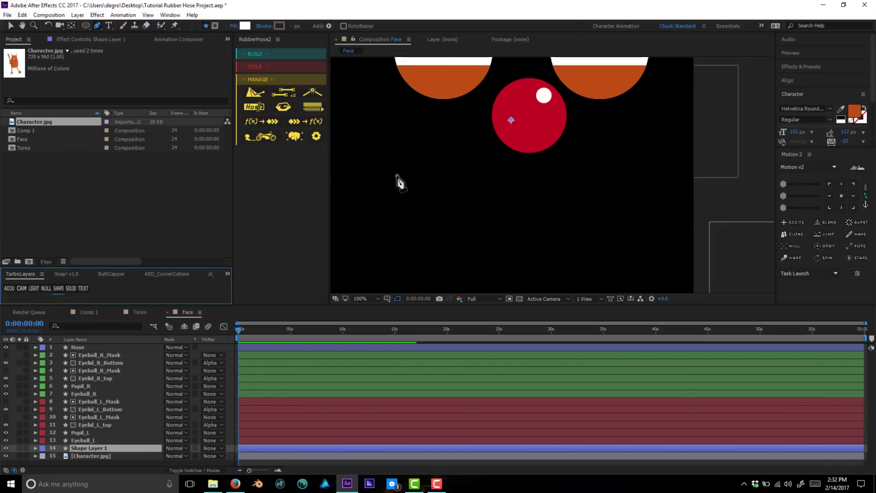
left_click(396, 175)
left_click(517, 186)
left_click(641, 177)
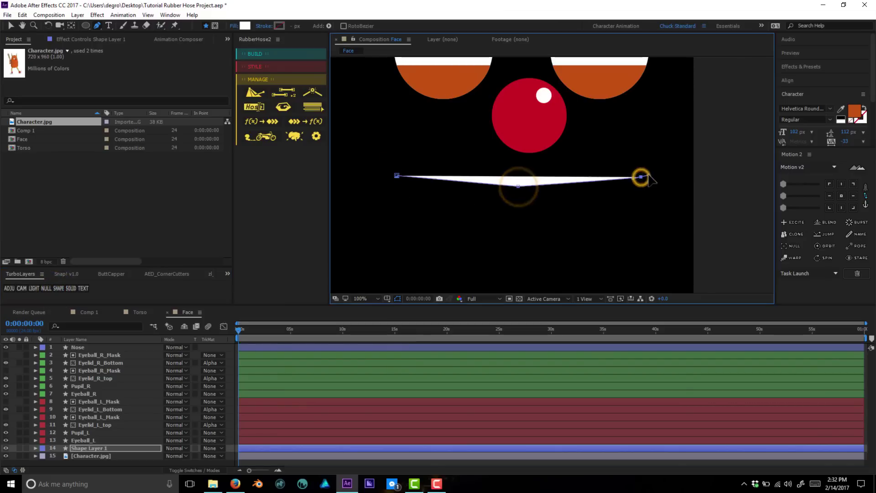
key("ctrl+z")
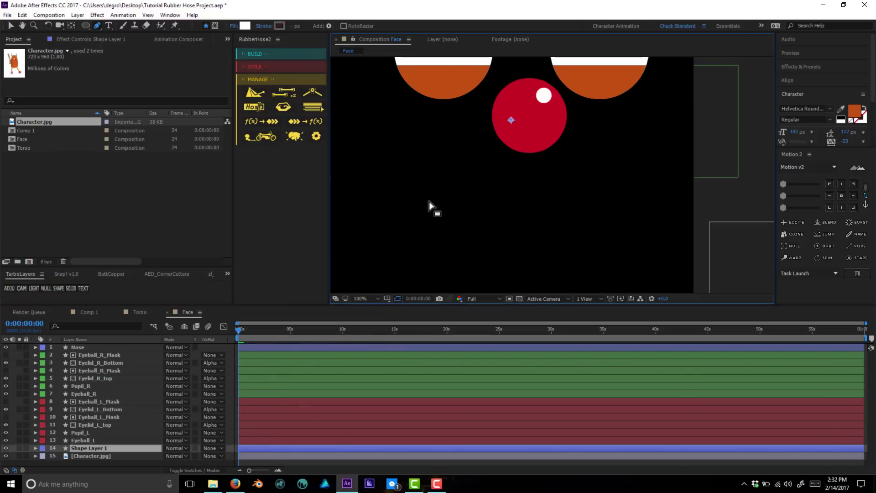
Step: Draw a closed four-point mouth shape below the nose using the Pen tool with RotoBezier enabled
left_click(343, 26)
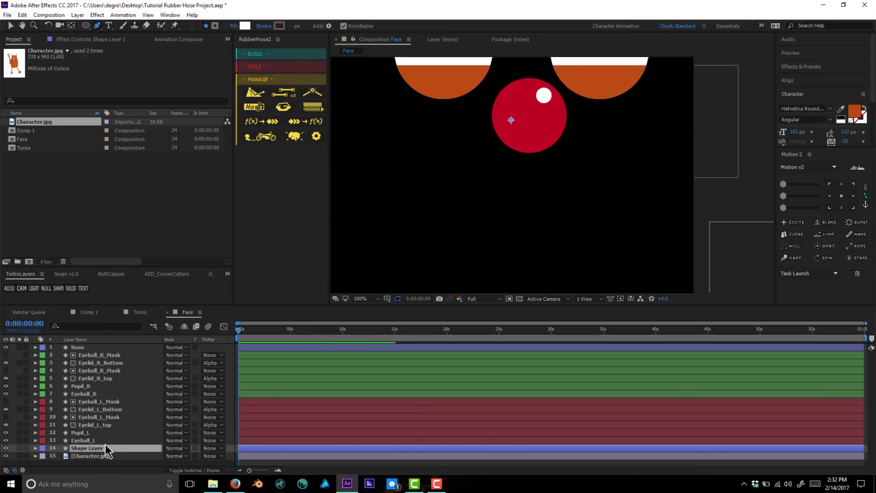
left_click(400, 175)
left_click(534, 183)
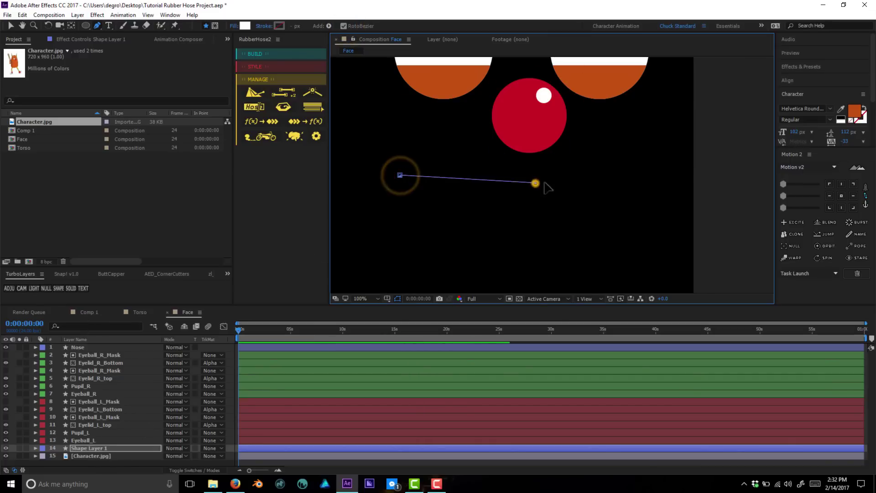
left_click(660, 166)
left_click(529, 247)
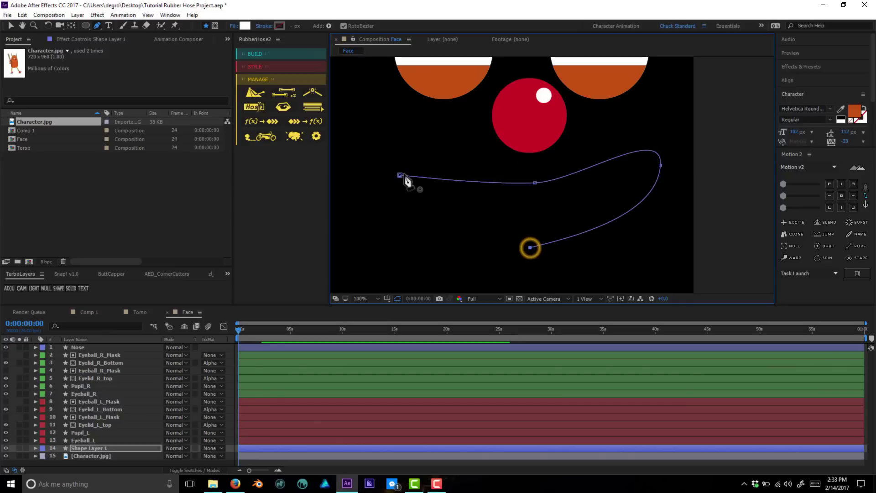
left_click(400, 175)
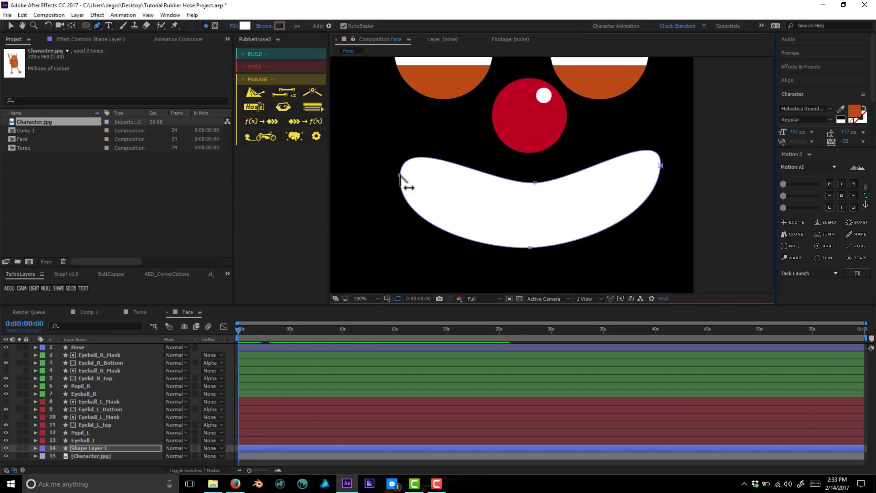
Step: Sharpen the mouth's two corners, round its lower curve, and reposition the upper middle and left corner points into a wide smile
left_click(399, 175, "alt")
left_click(660, 166, "alt")
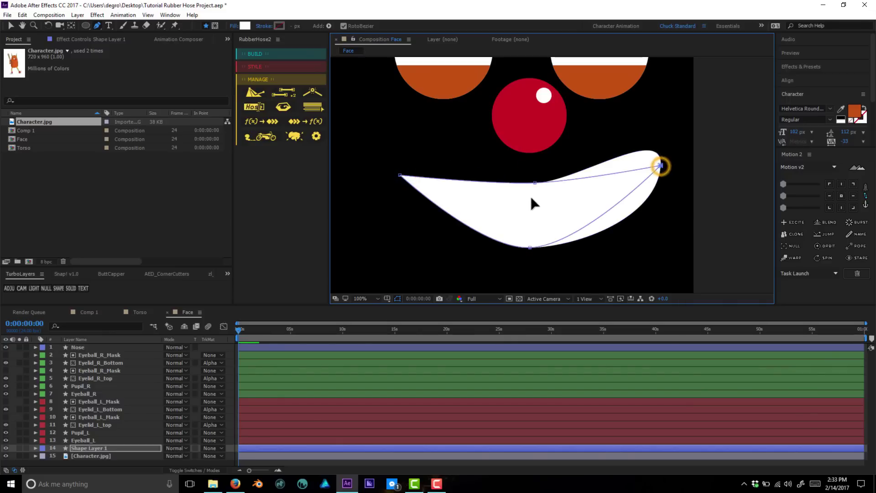
left_click(533, 184)
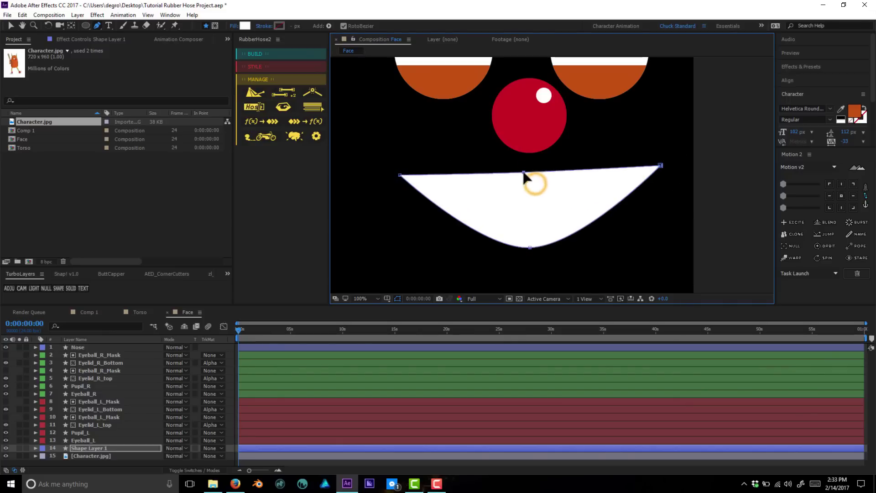
left_click(529, 247, "alt")
left_click_drag(589, 257, 596, 256)
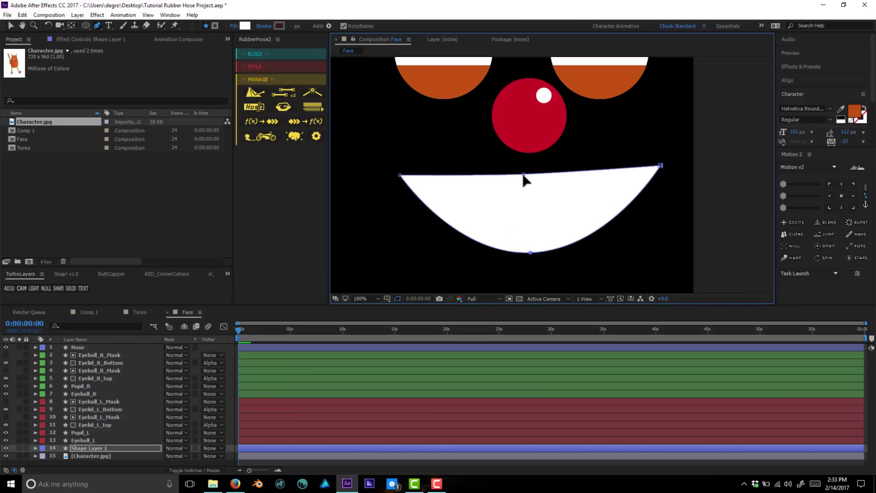
left_click(523, 173)
left_click_drag(399, 174, 395, 169)
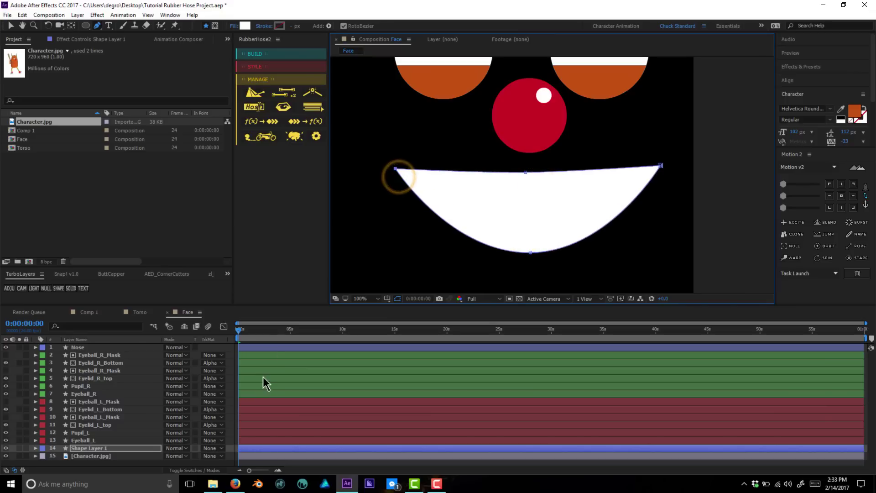
Step: Rename the mouth's shape layer as Mouth Base
left_click(144, 449)
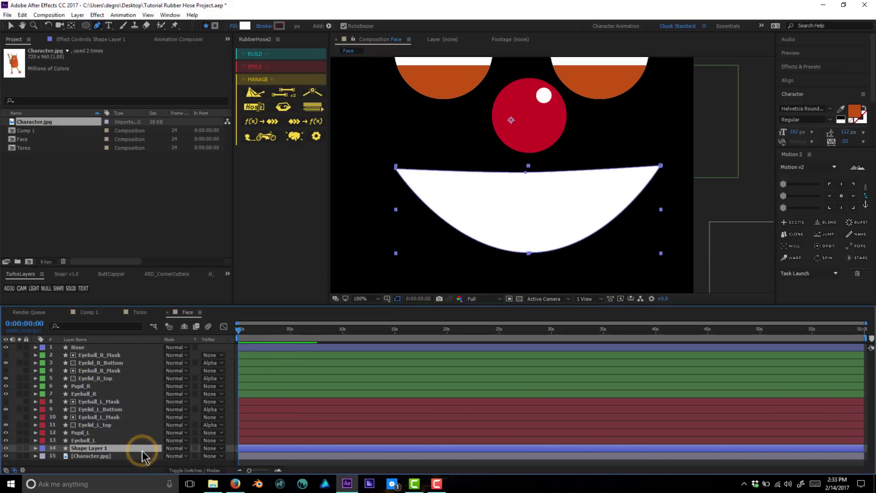
key("Return")
type("Mouth Base")
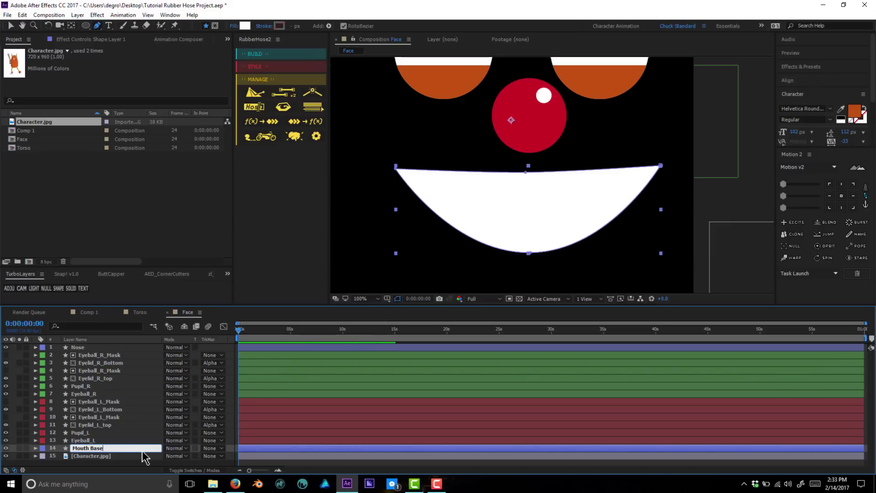
key("Return")
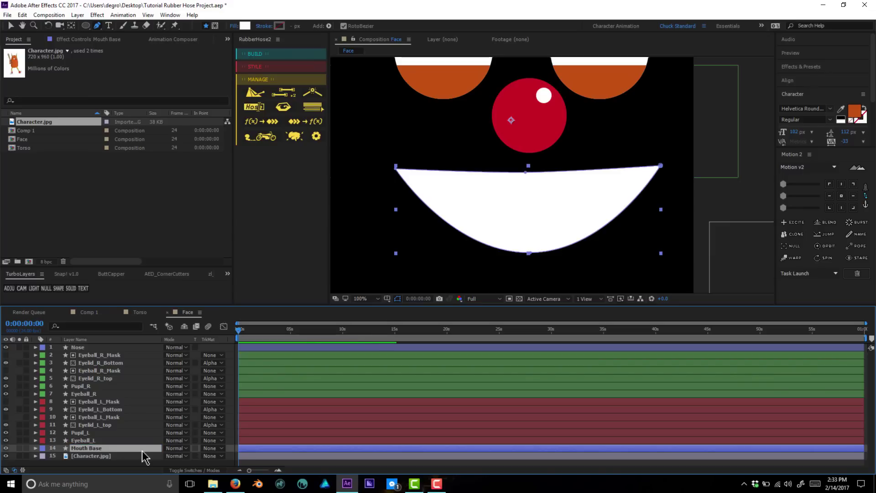
Step: Set the Mouth Base fill colour to a very dark red, 310D0D
left_click(244, 26)
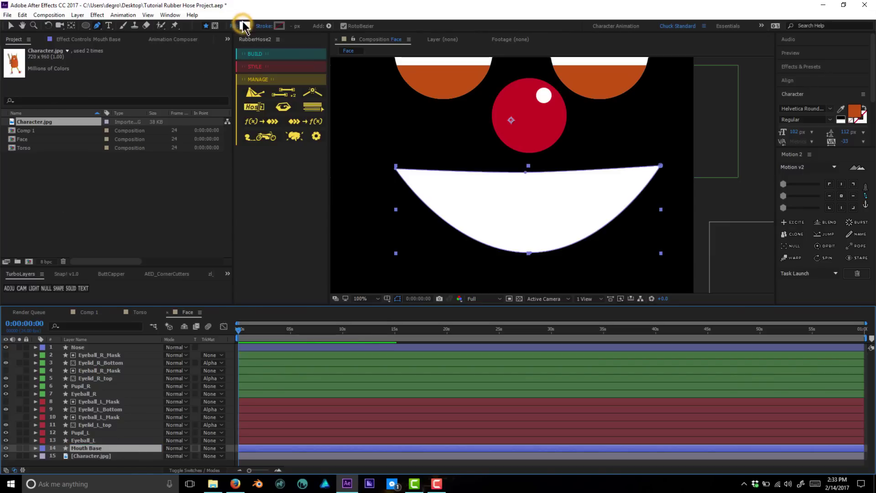
left_click(139, 33)
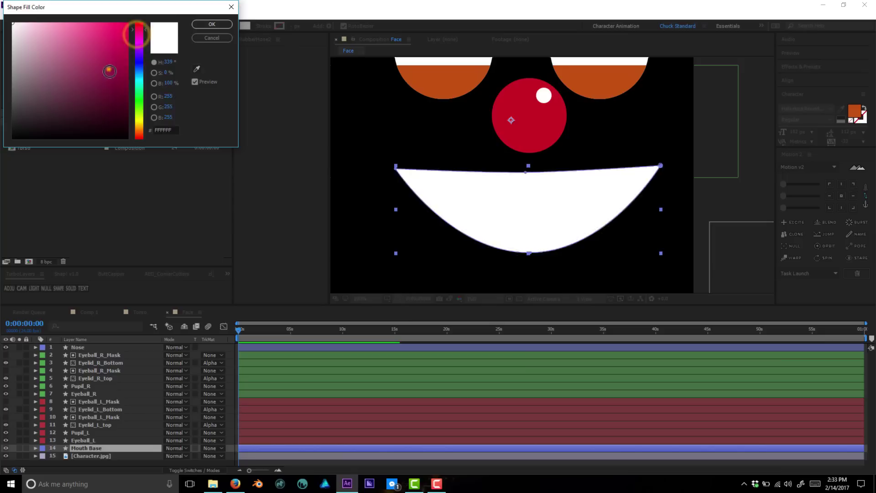
left_click(112, 95)
left_click(138, 64)
left_click_drag(141, 96, 140, 152)
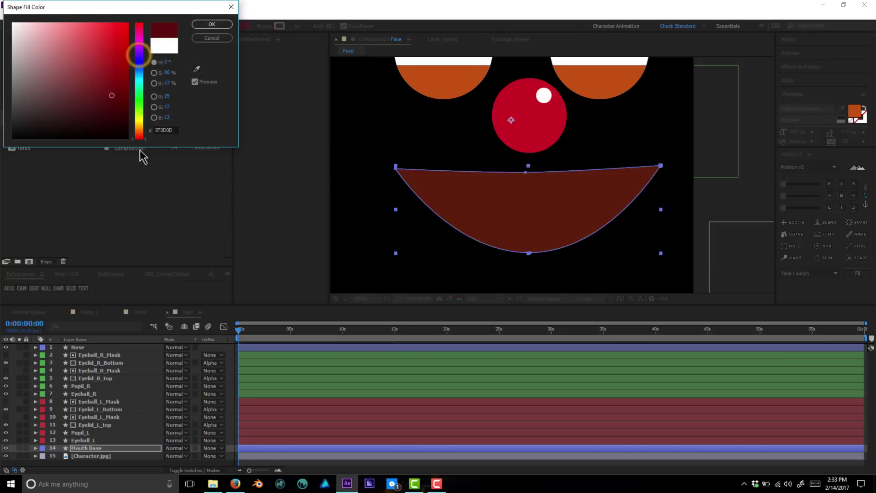
left_click_drag(110, 103, 97, 115)
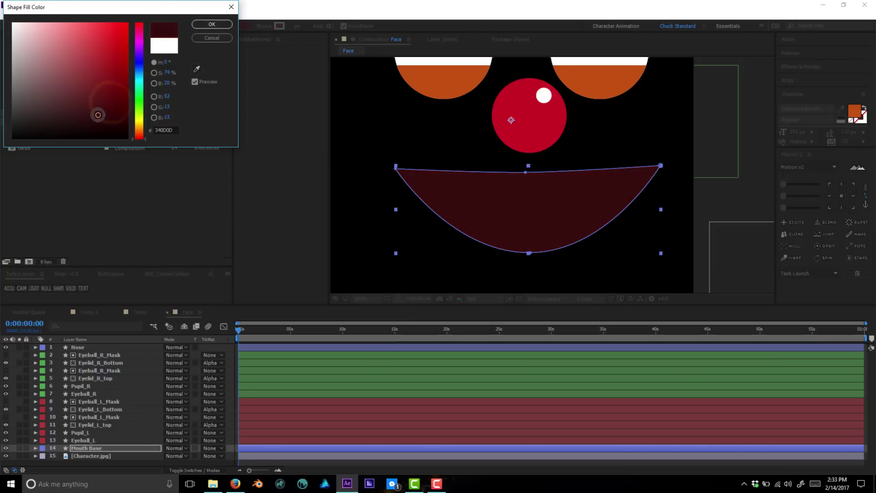
left_click(212, 24)
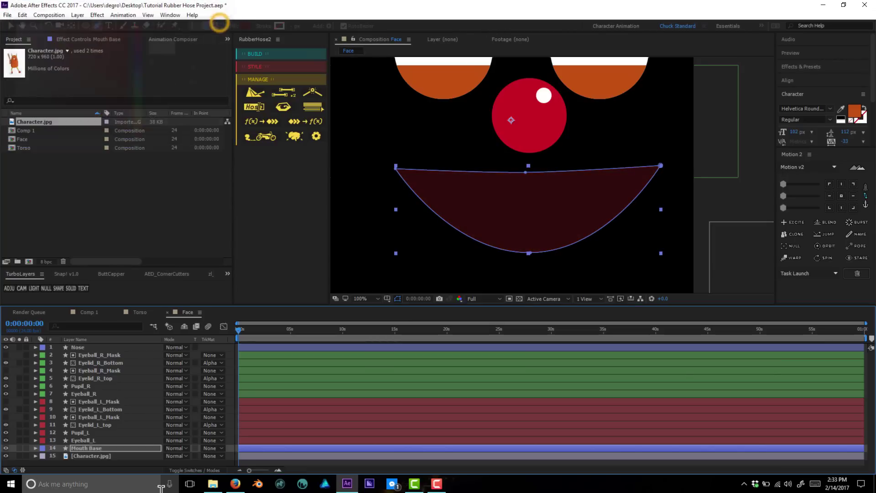
Step: Create a new shape layer above Mouth Base and draw a wide rectangle covering the upper part of the mouth for the teeth
left_click(58, 288)
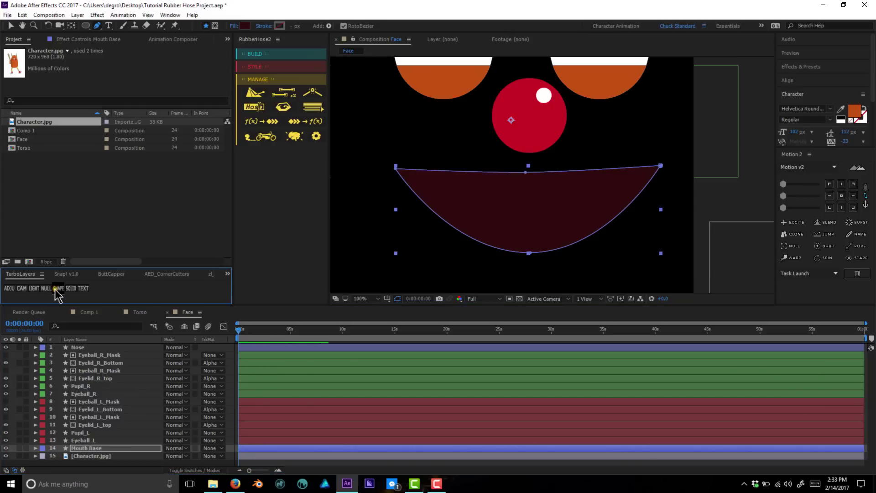
left_click(86, 26)
left_click(110, 27)
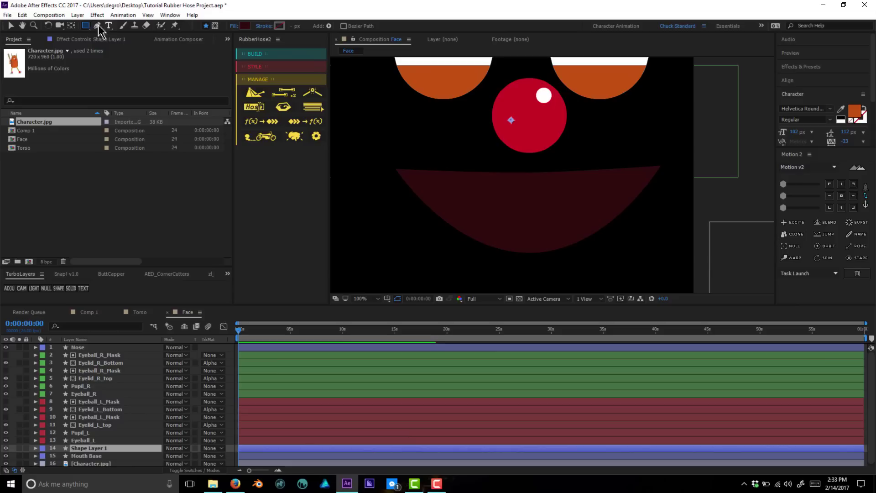
mouse_move(361, 134)
left_mouse_down()
mouse_move(385, 156)
mouse_move(622, 190)
mouse_move(684, 186)
mouse_move(689, 195)
left_mouse_up()
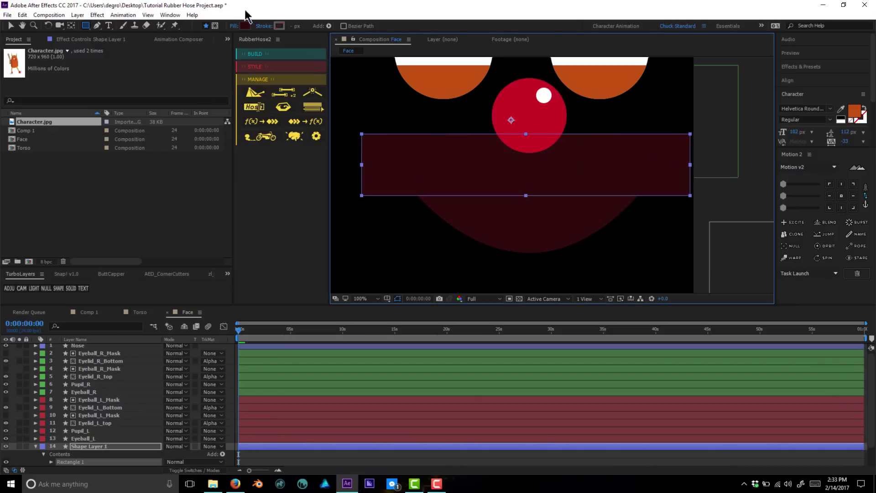
Step: Set the fill colour of the teeth rectangle to white
left_click(238, 26)
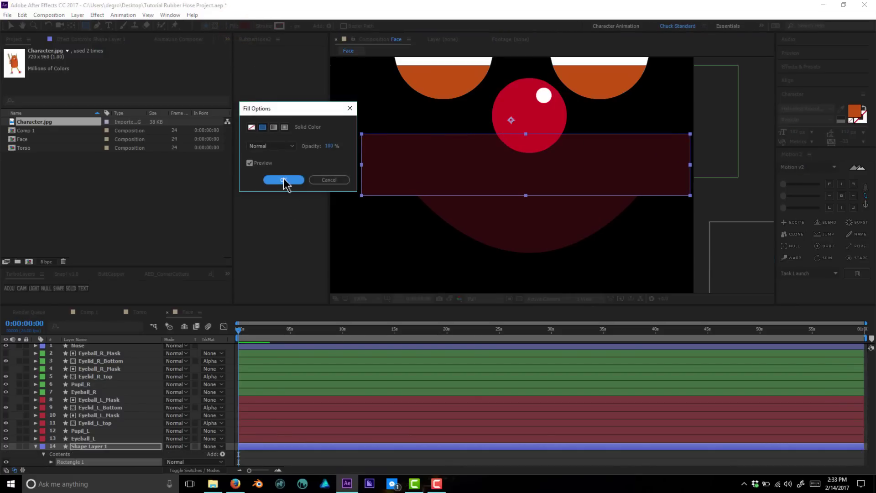
left_click(323, 180)
left_click(245, 26)
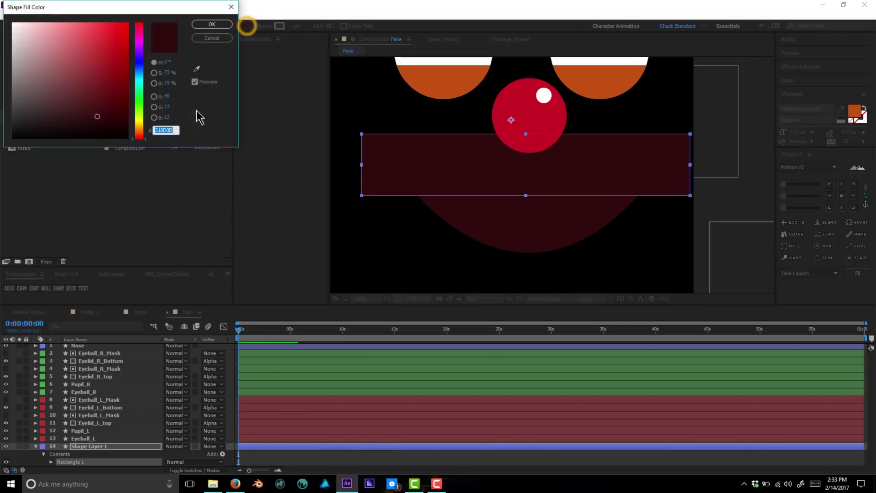
left_click(49, 45)
left_click(211, 24)
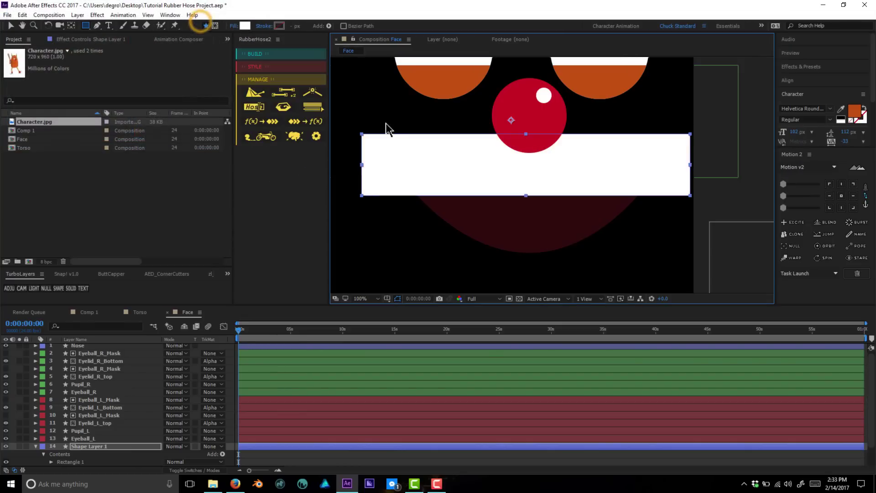
Step: Convert the teeth's rectangle path to a Bezier path
scroll(119, 429, "down", 2)
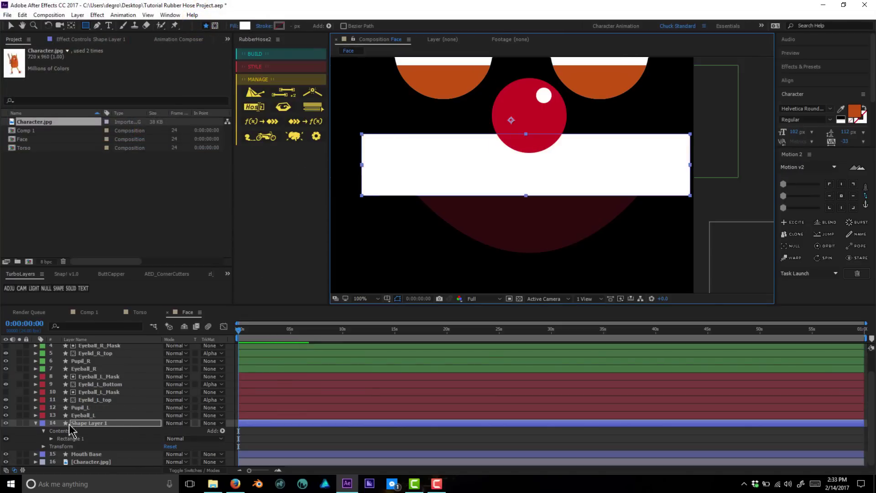
left_click(64, 438)
left_click(51, 438)
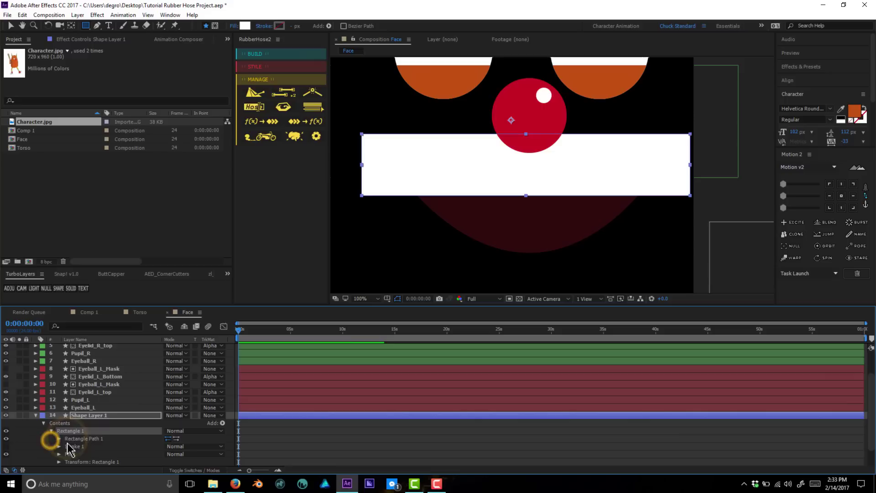
scroll(88, 445, "down", 2)
right_click(84, 416)
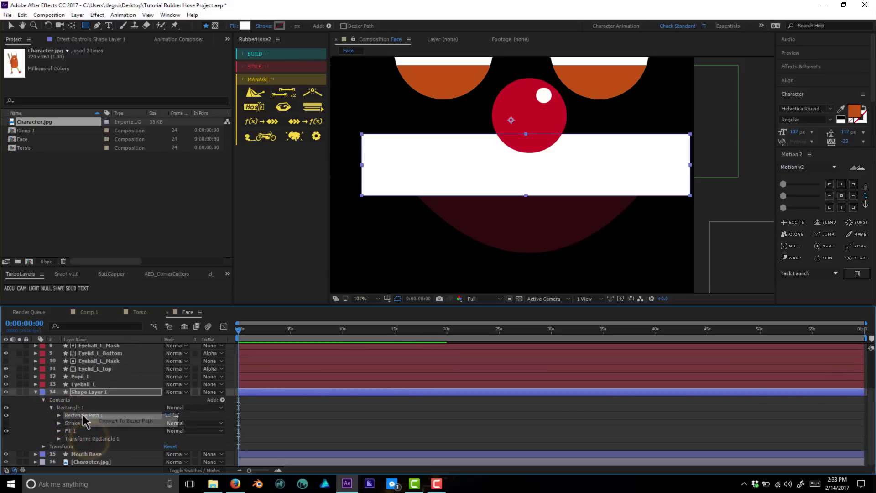
left_click(110, 422)
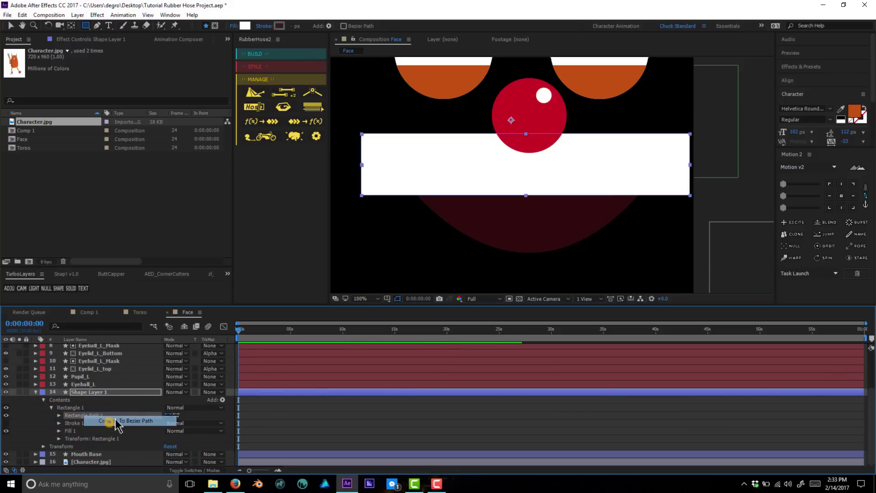
Step: Add a smooth midpoint to the teeth's lower edge, lower it slightly, raise both lower corners and lengthen its handles into a gentle curve
key("g")
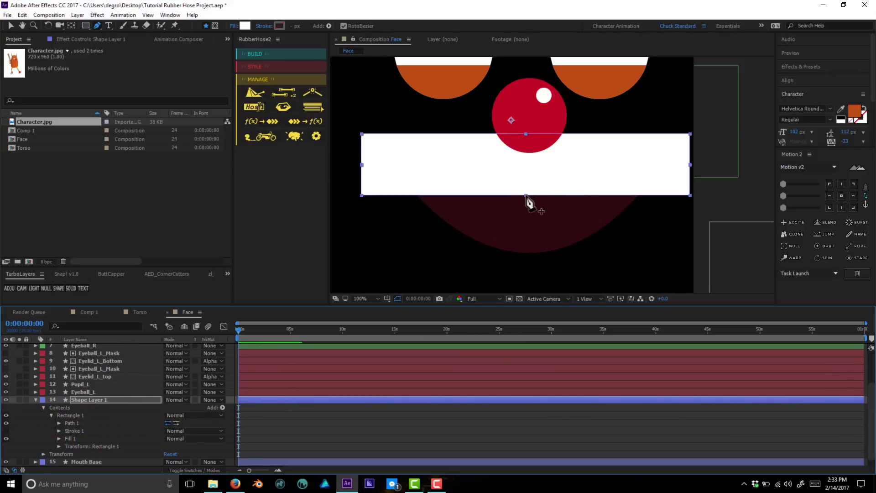
left_click_drag(525, 195, 464, 197)
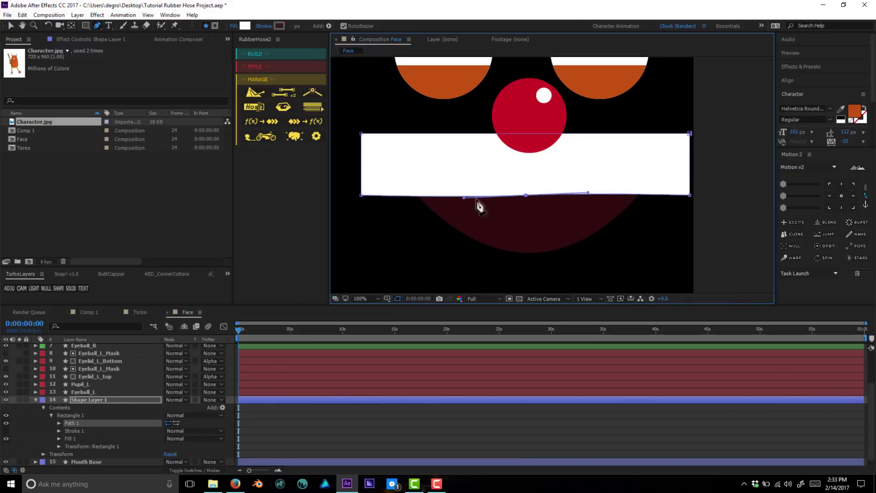
left_click_drag(526, 196, 526, 201)
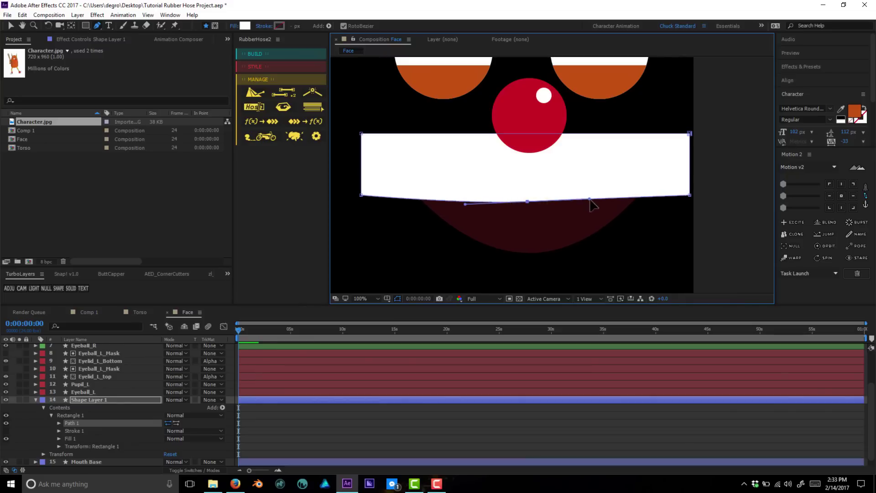
left_click(589, 201)
left_click_drag(689, 194, 690, 187)
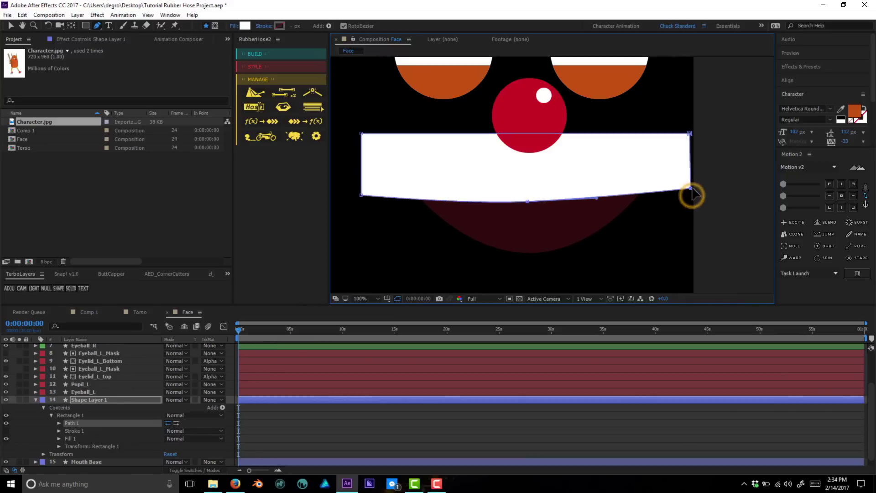
left_click_drag(361, 196, 359, 189)
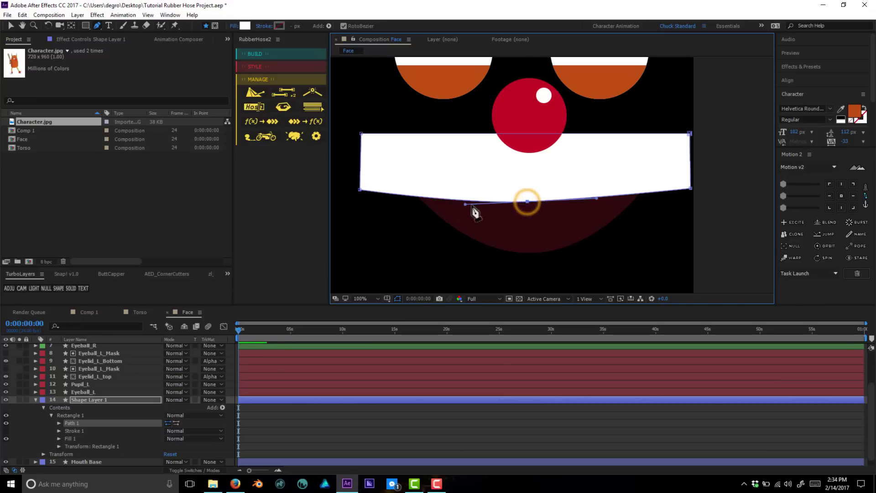
left_click_drag(465, 203, 450, 203)
left_click_drag(594, 200, 608, 199)
Step: Rename the white rectangle's shape layer as Teeth
left_click(36, 400)
left_click(94, 446)
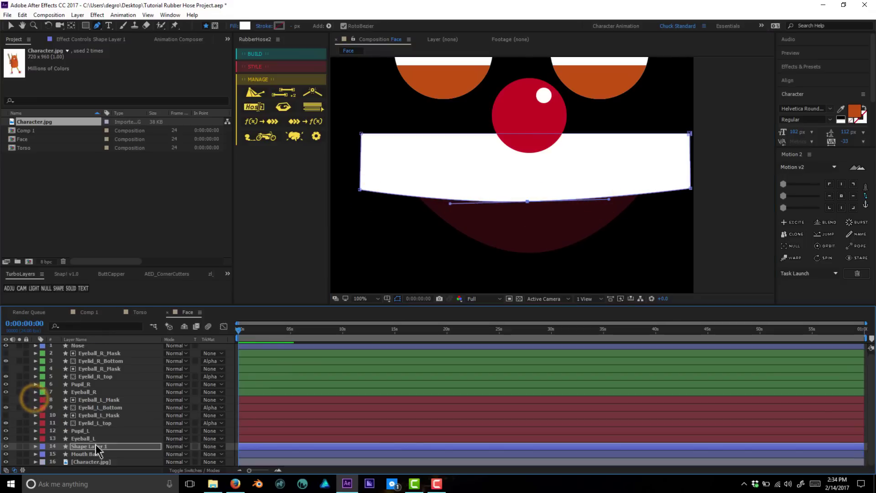
key("Return")
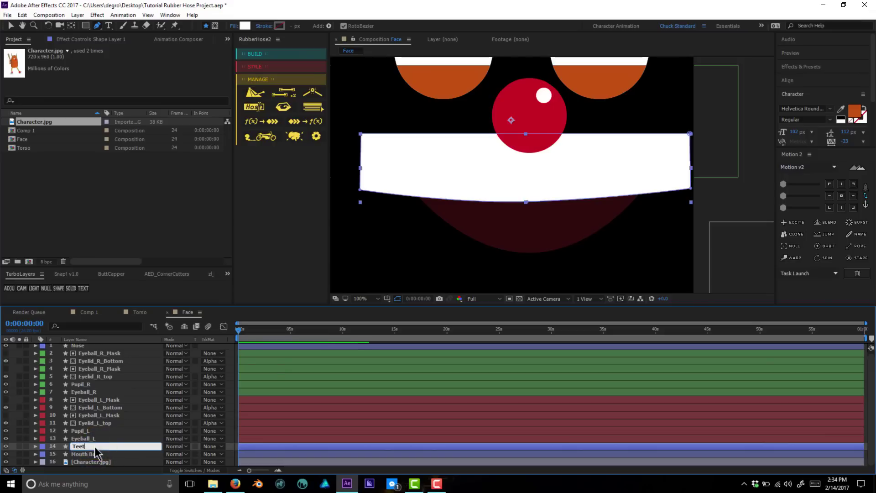
key("Return")
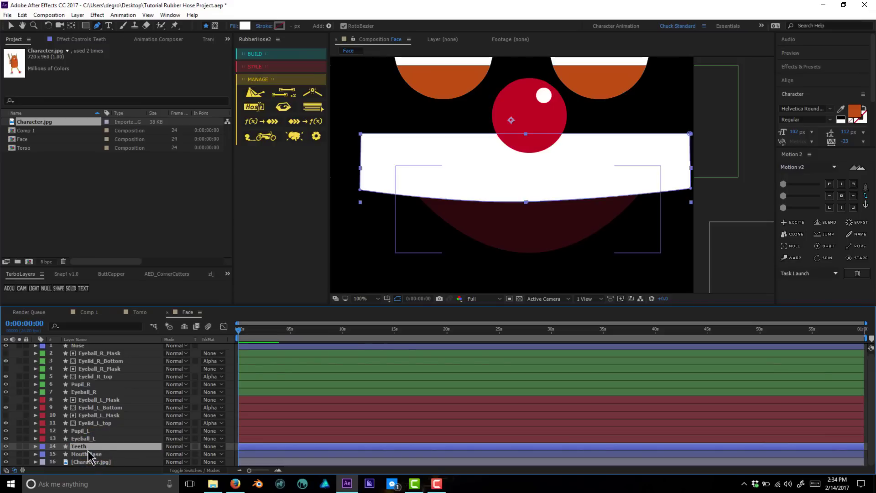
Step: Create a new shape layer directly above Mouth Base and draw a closed tongue with two rounded humps, a central dip and a flat base
left_click(86, 455)
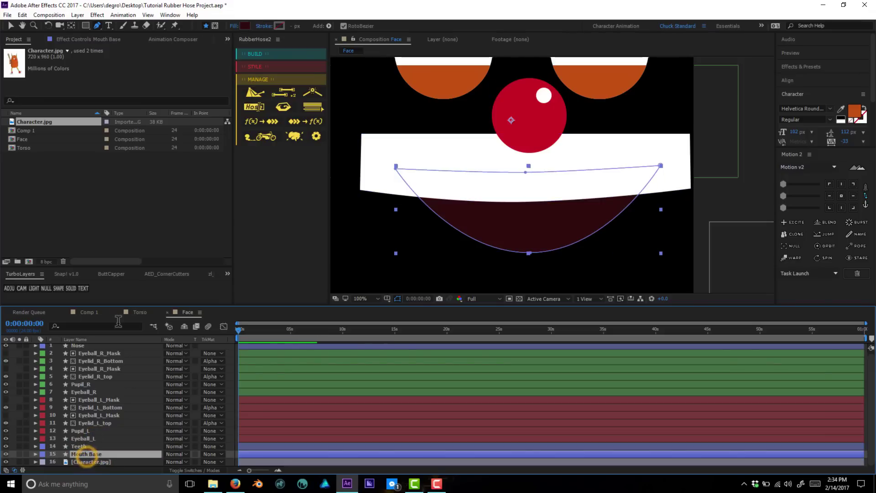
left_click(58, 288)
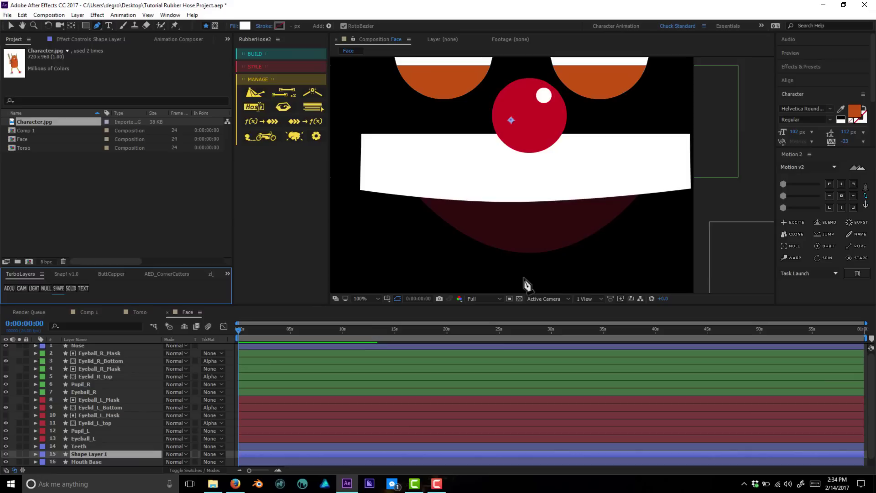
left_click(344, 26)
left_click(458, 248)
left_click_drag(491, 212, 562, 212)
left_click(597, 256)
left_click(458, 248)
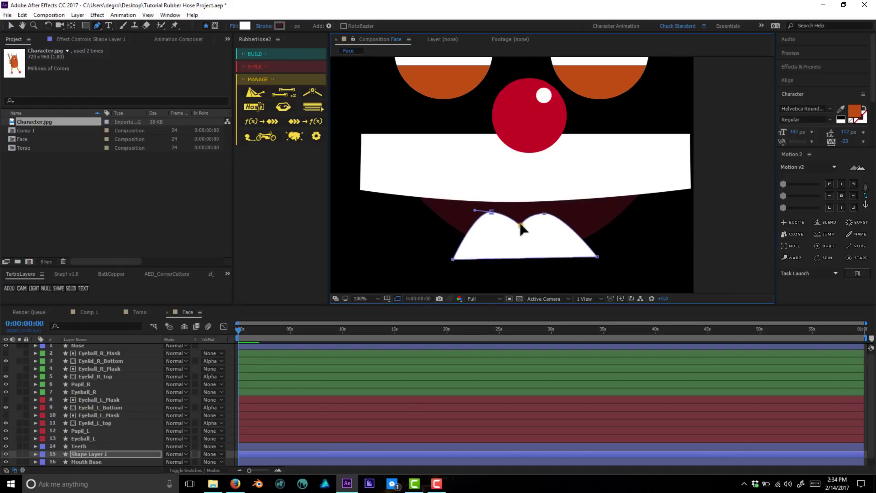
mouse_move(543, 213)
left_mouse_down()
mouse_move(495, 213)
mouse_move(547, 210)
left_mouse_up()
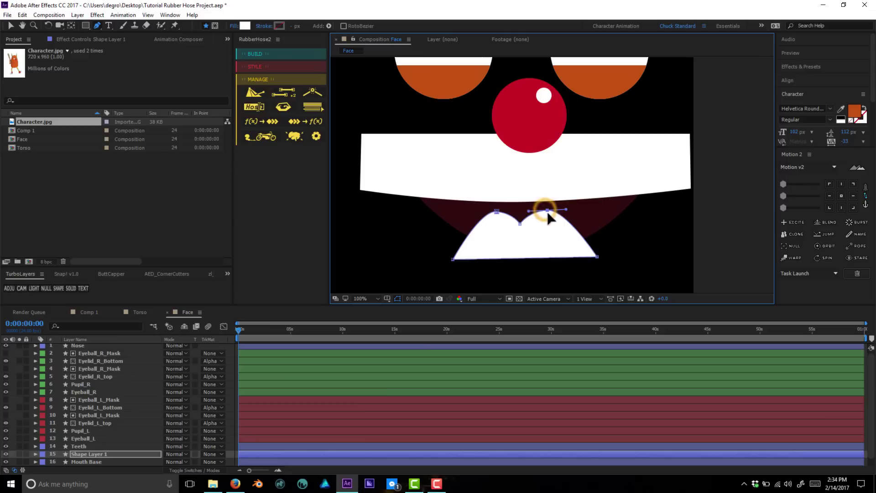
Step: Set the tongue's fill colour to a muted pink, BC6A5C
left_click(229, 453)
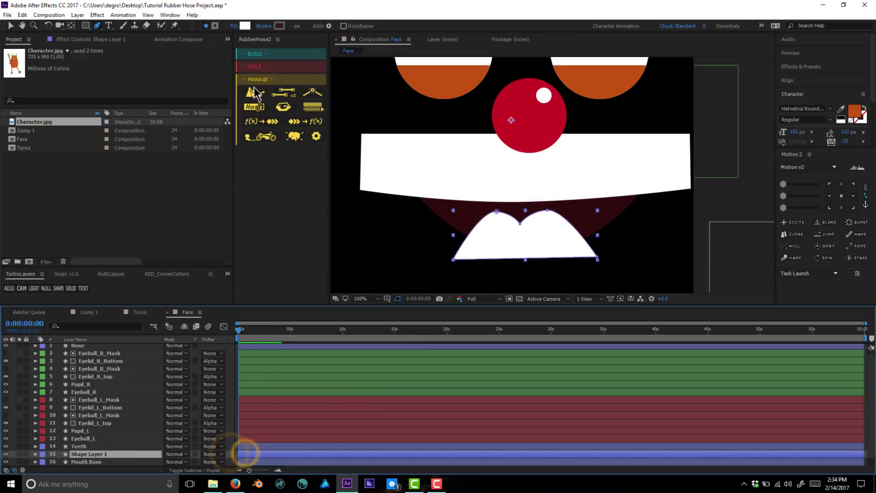
left_click(247, 27)
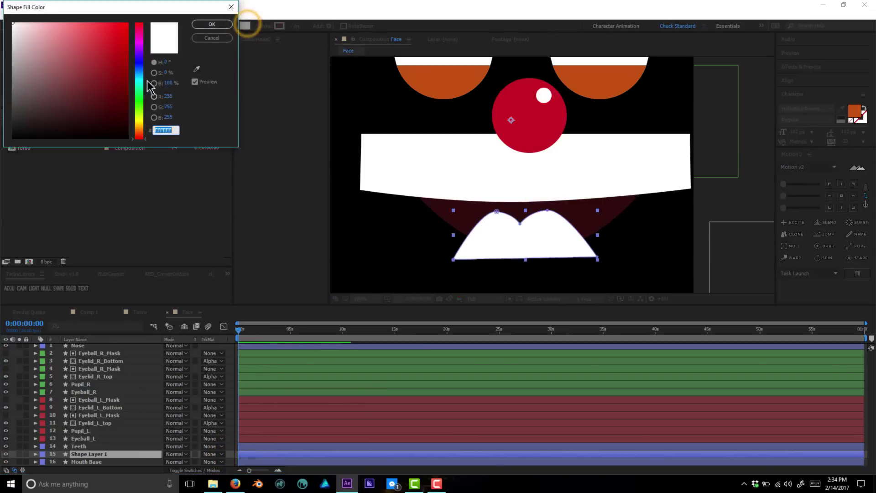
left_click(139, 136)
mouse_move(111, 46)
left_mouse_down()
mouse_move(59, 35)
mouse_move(72, 49)
left_mouse_up()
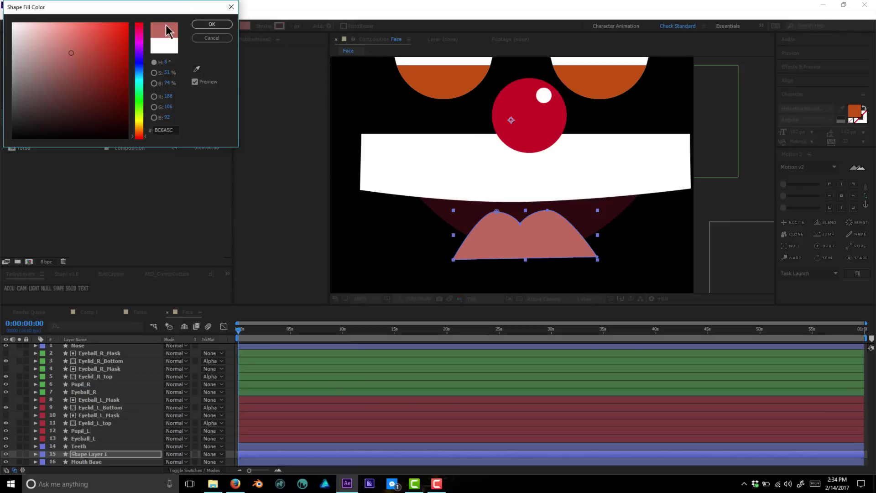
left_click(211, 24)
Step: Duplicate Mouth Base twice, placing one copy directly above the tongue layer and the other directly above Teeth
scroll(145, 438, "down", 1)
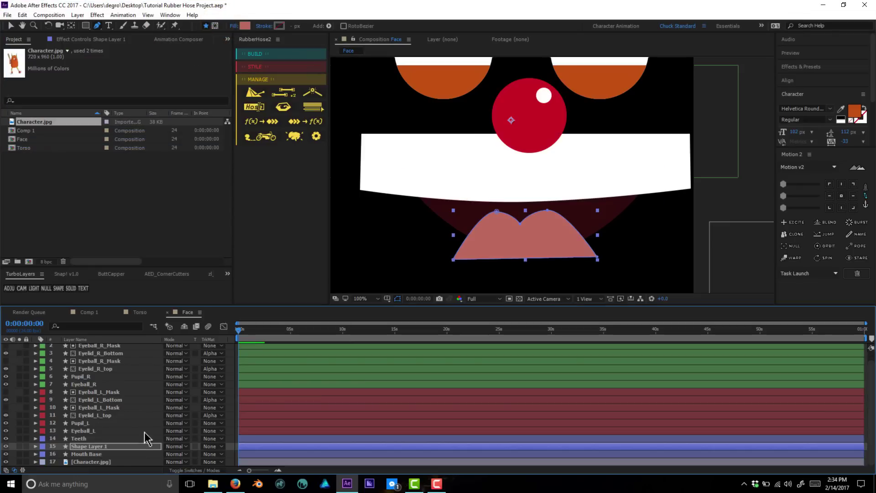
left_click(111, 454)
key("ctrl+s")
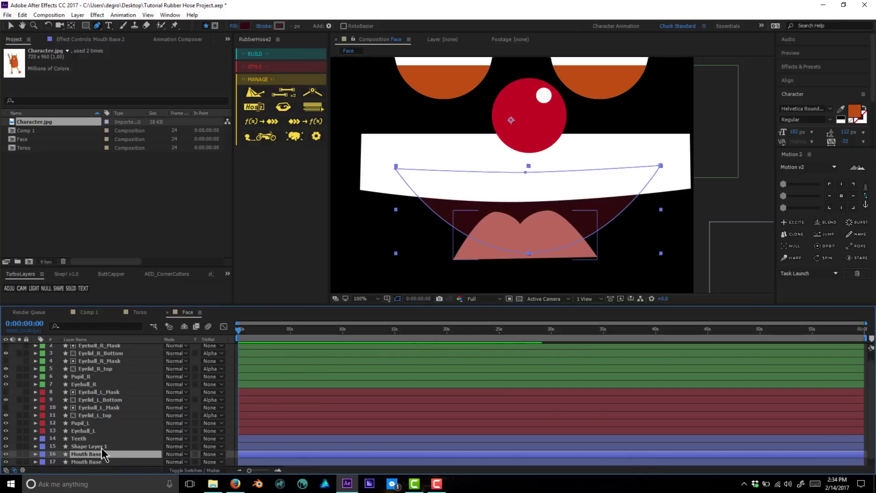
key("ctrl+d")
left_click_drag(100, 442, 95, 434)
key("ctrl+d")
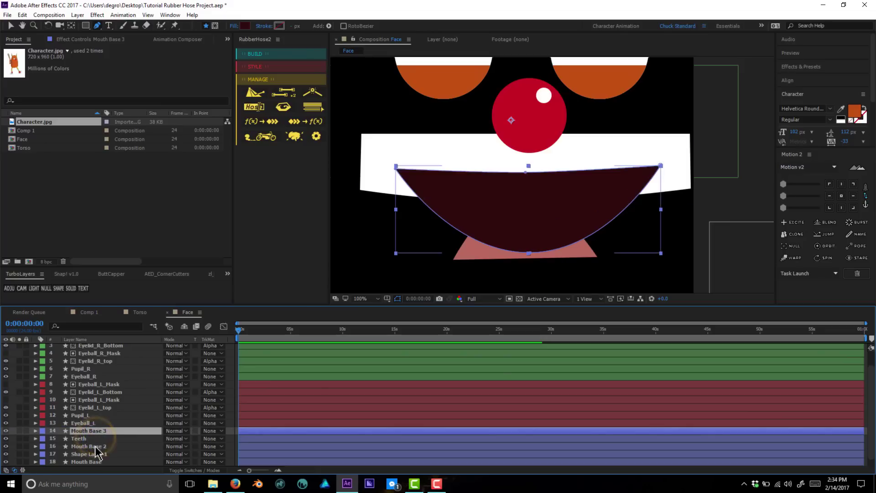
Step: Apply an Alpha Matte to both the Teeth and tongue layers, using the Mouth Base copy above each
left_click(91, 454)
left_click(79, 439, "ctrl")
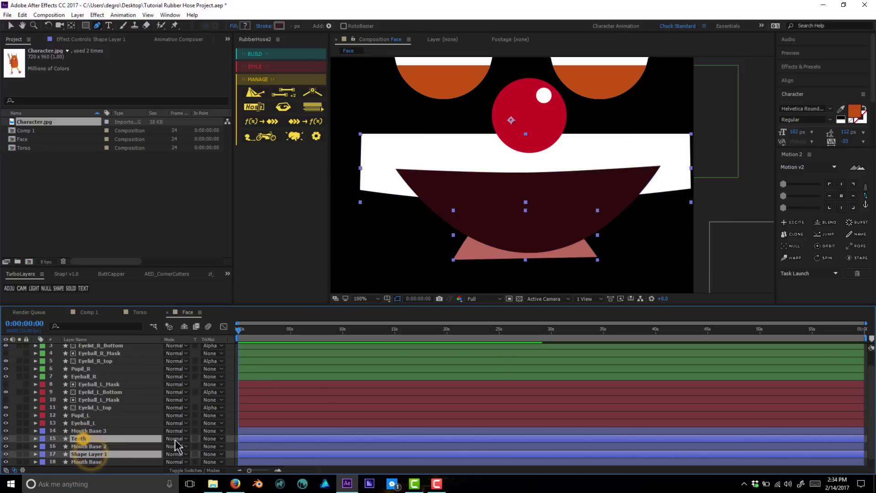
left_click(217, 439)
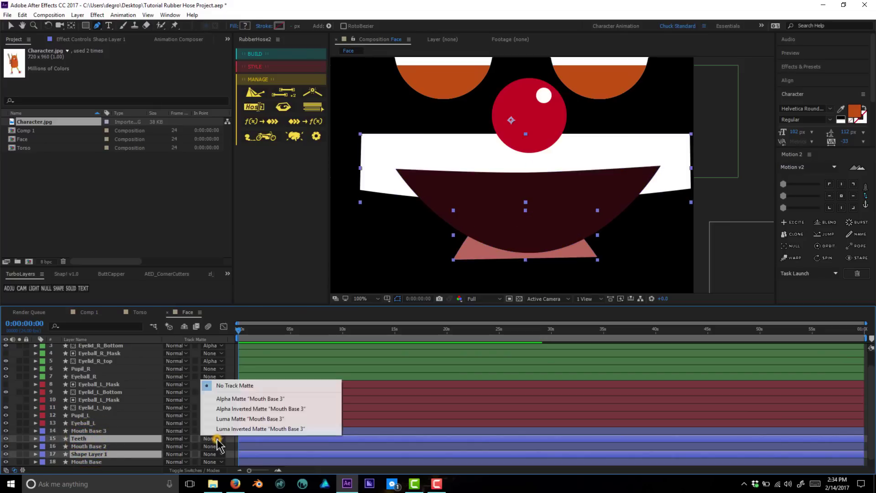
left_click(230, 398)
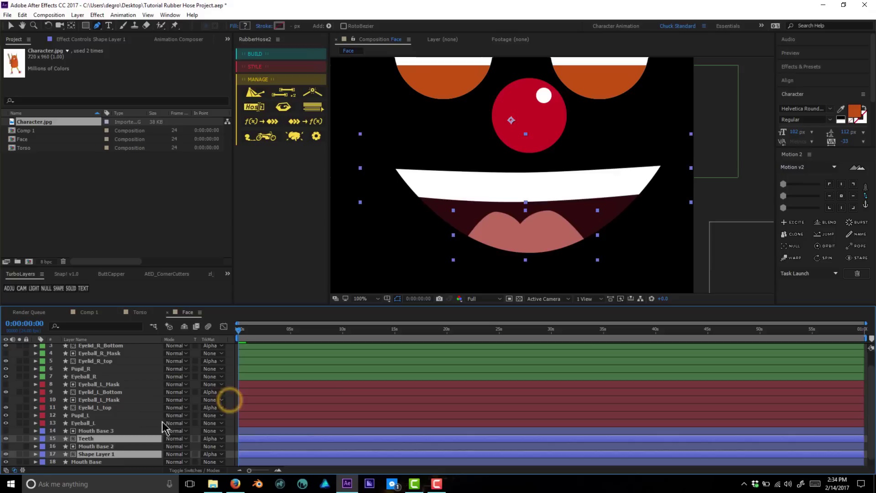
Step: Rename the pink tongue's shape layer as Tongue
left_click(105, 454)
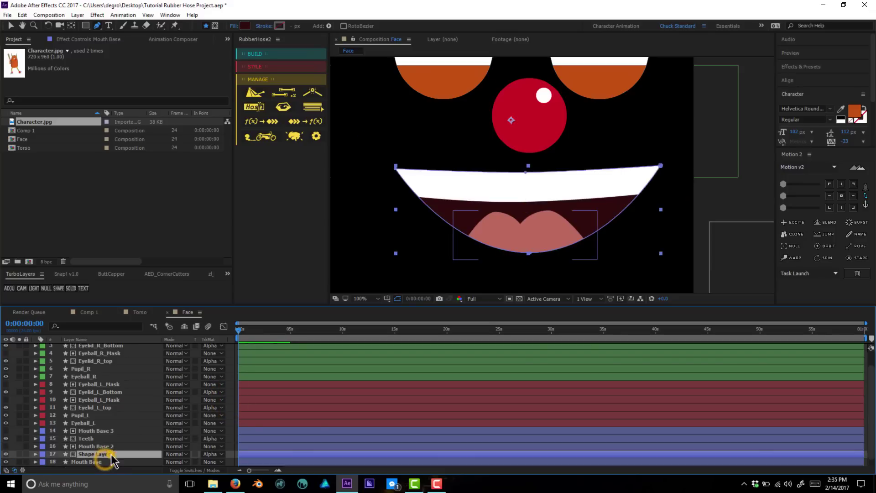
key("Return")
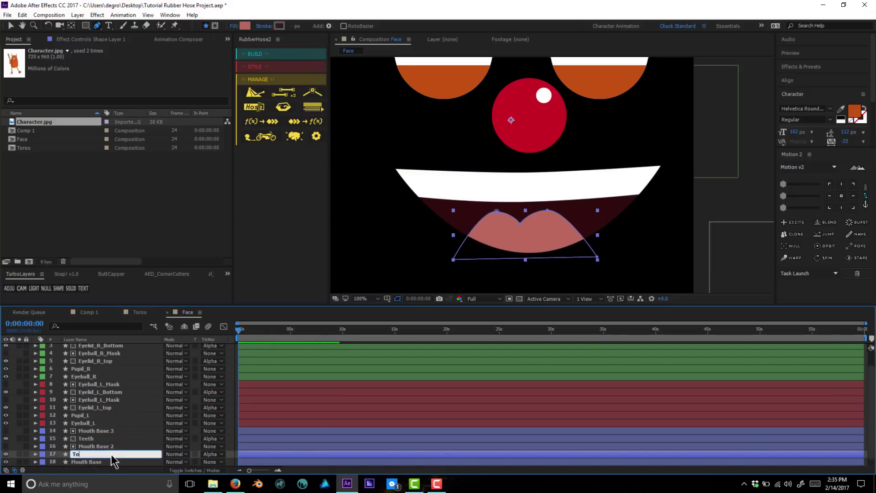
type("Tongue")
key("Return")
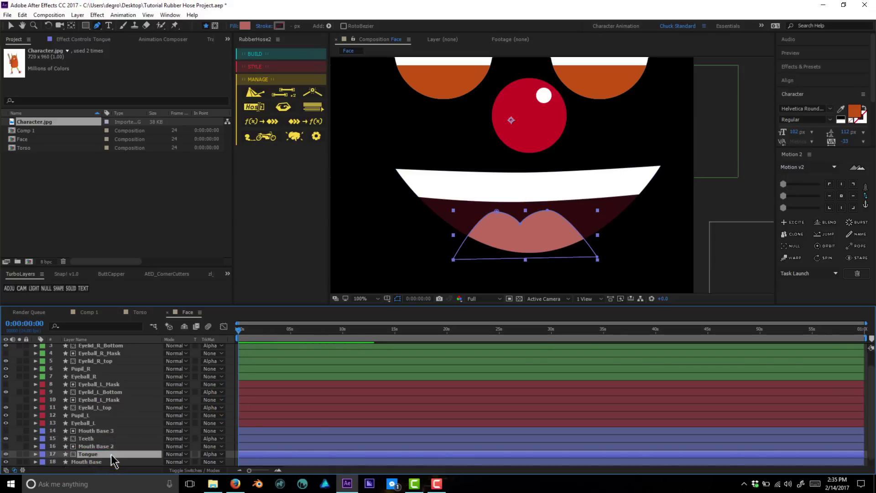
Step: Rename the matte layer above Tongue as Mouth Mask
left_click(110, 447)
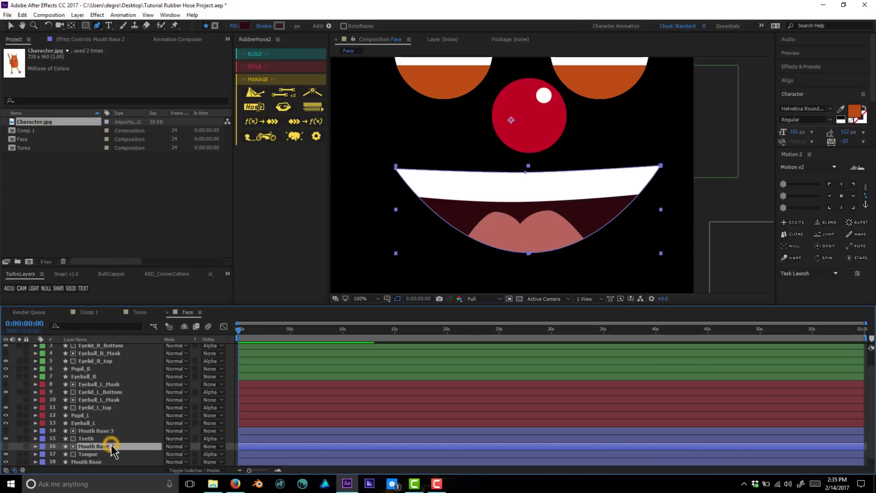
key("Return")
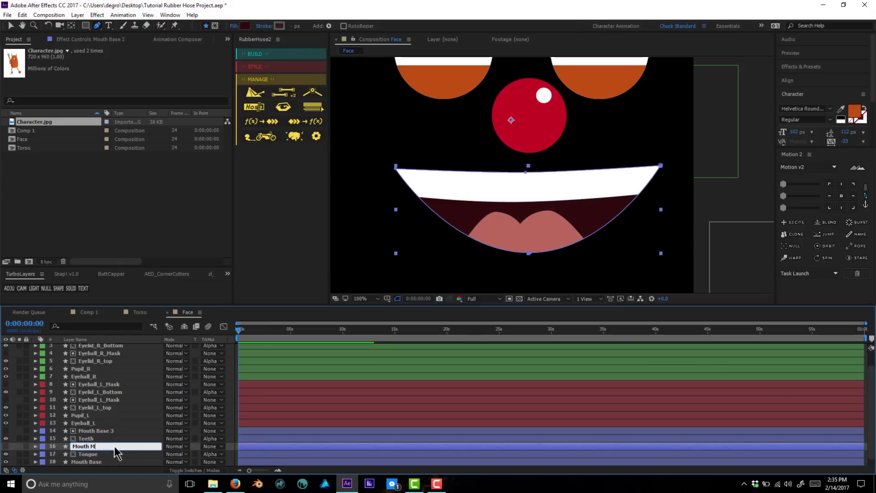
key("Return")
Step: Rename the matte layer directly above Teeth as Mouth Mask
left_click(109, 432)
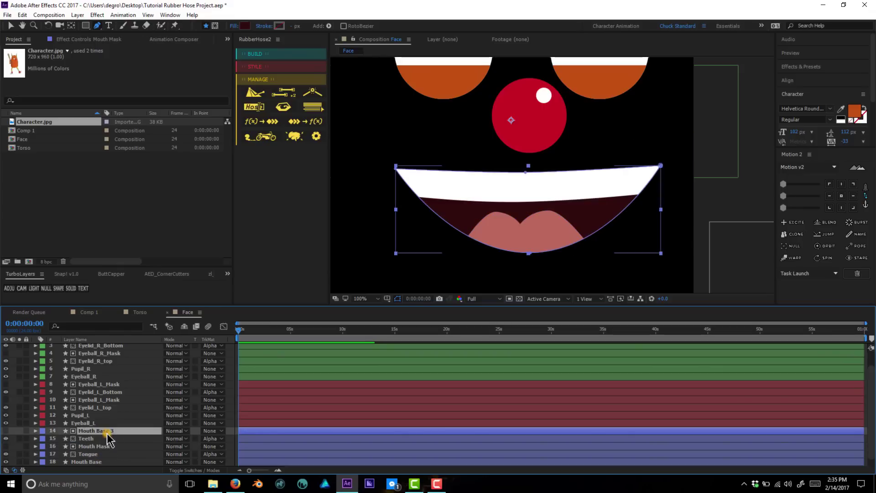
key("Return")
type("Mouth")
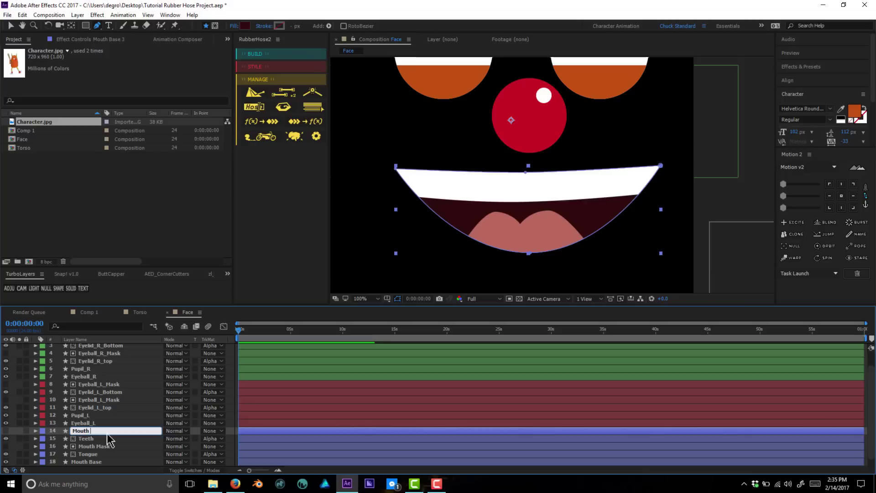
key("Return")
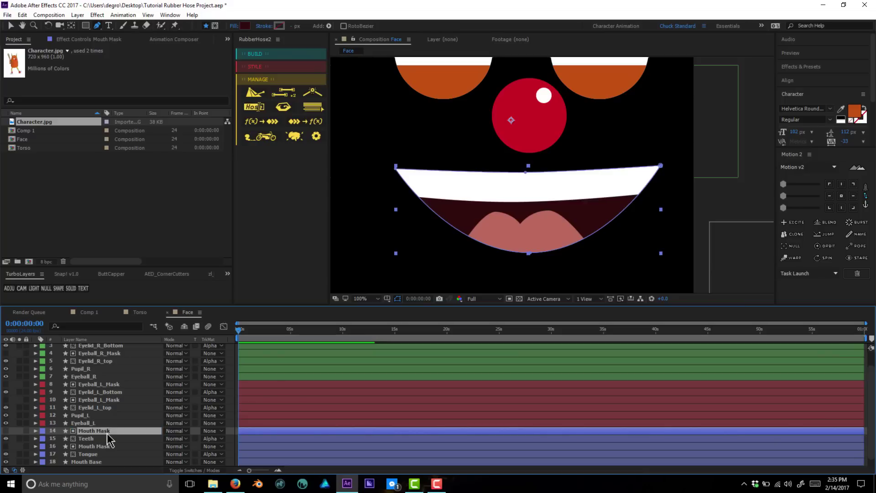
scroll(109, 440, "down", 1)
left_click(100, 454)
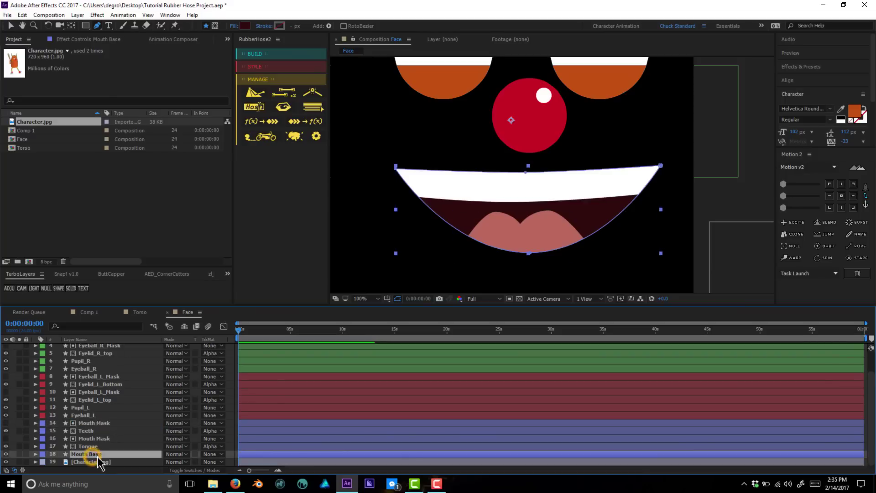
key("ctrl+d")
left_click_drag(101, 454, 104, 421)
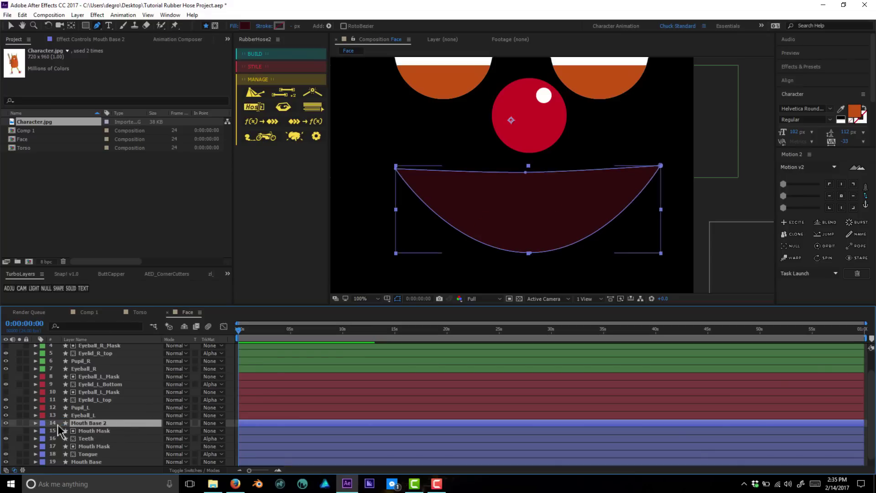
left_click(279, 26, "alt")
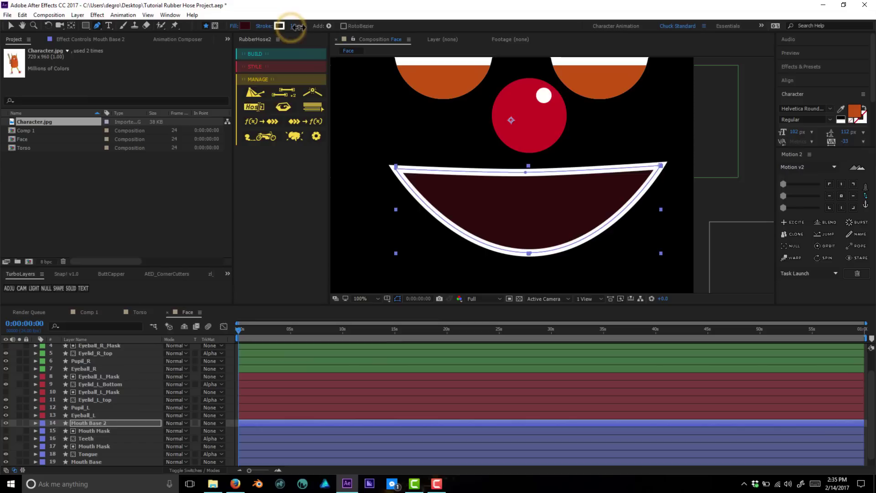
key("Delete")
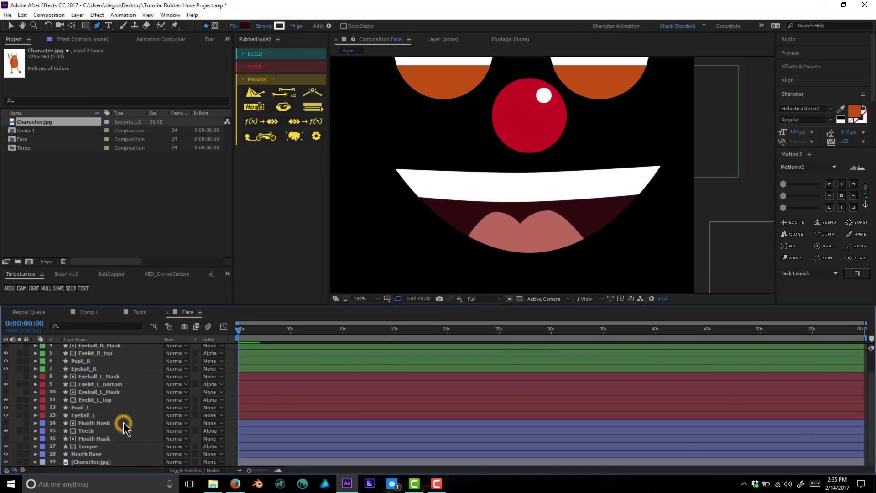
Step: Duplicate Mouth Base, place the copy directly above the Teeth layer's Mouth Mask, and rename it Lips
left_click(98, 454)
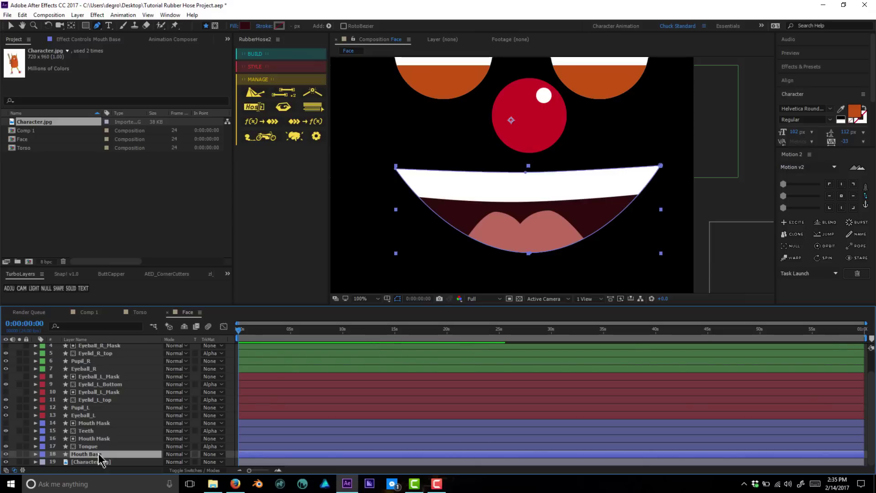
key("ctrl+d")
left_click_drag(100, 454, 104, 425)
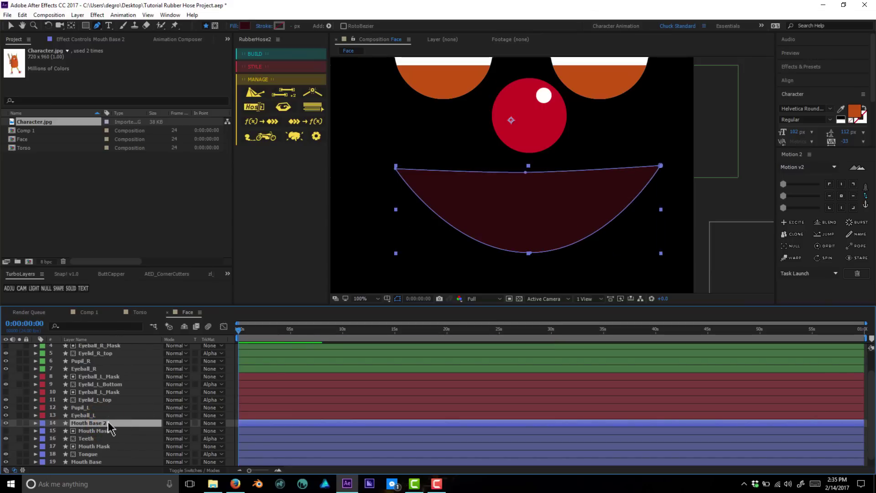
key("Return")
type("Lips")
key("Return")
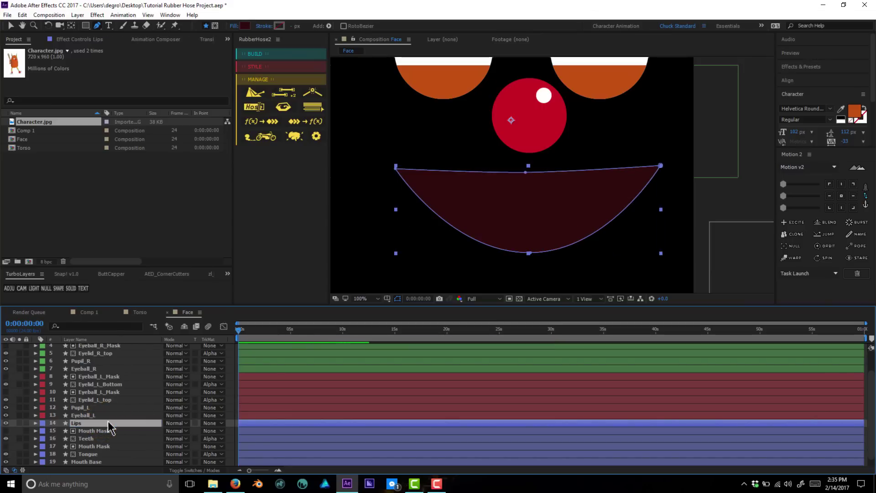
Step: Give the Lips shape a stroke by removing the expression on its Stroke Width and setting the width to 16
left_click(294, 25)
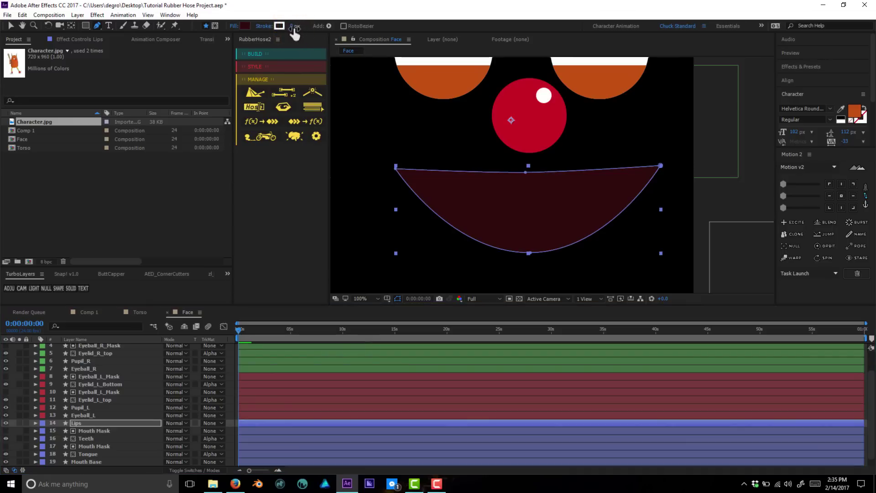
left_click_drag(294, 32, 303, 27)
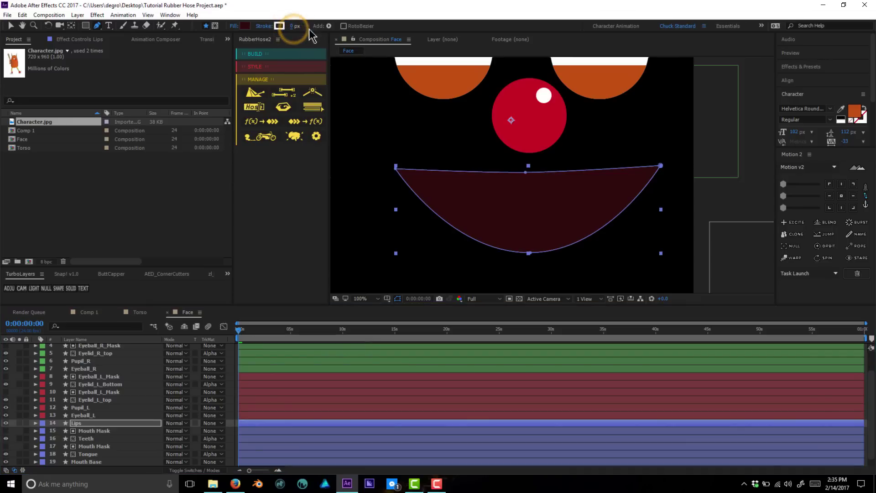
left_click(35, 423)
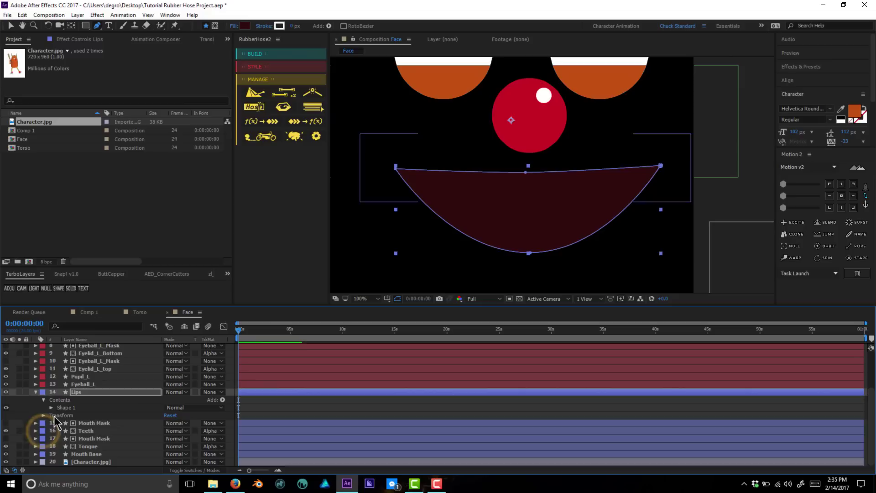
left_click(51, 407)
left_click(77, 400)
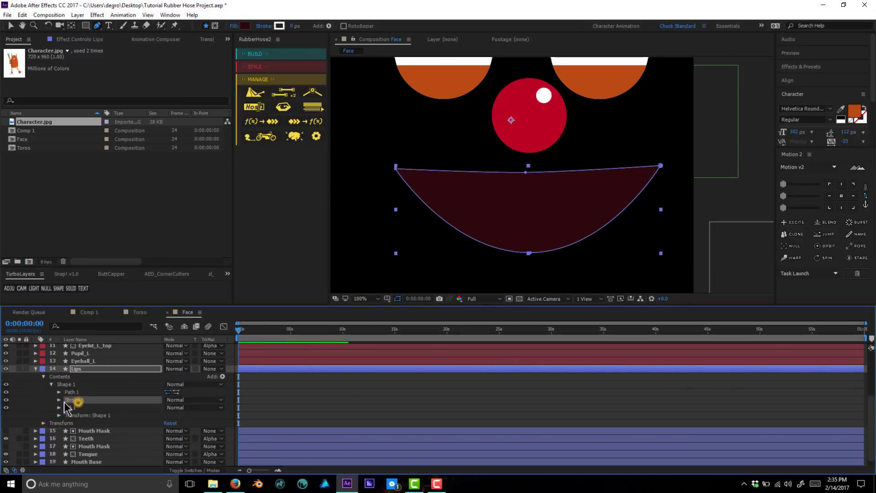
left_click(59, 400)
scroll(147, 428, "down", 1)
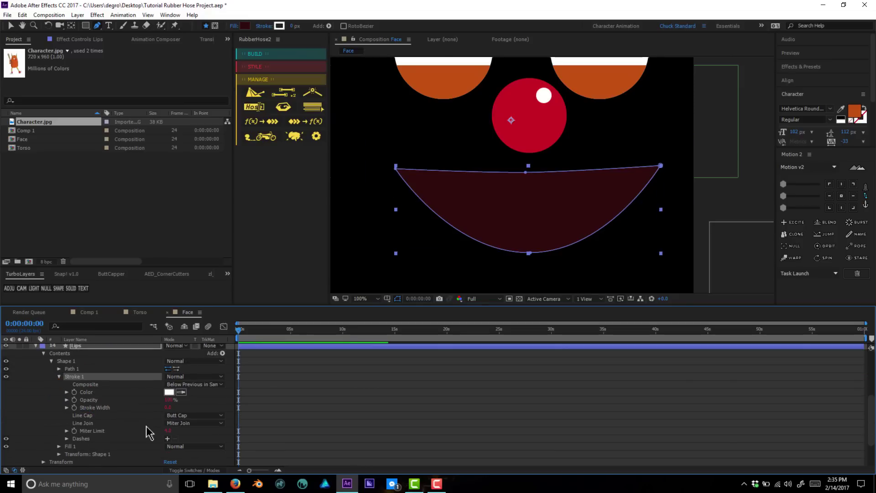
left_click(169, 407)
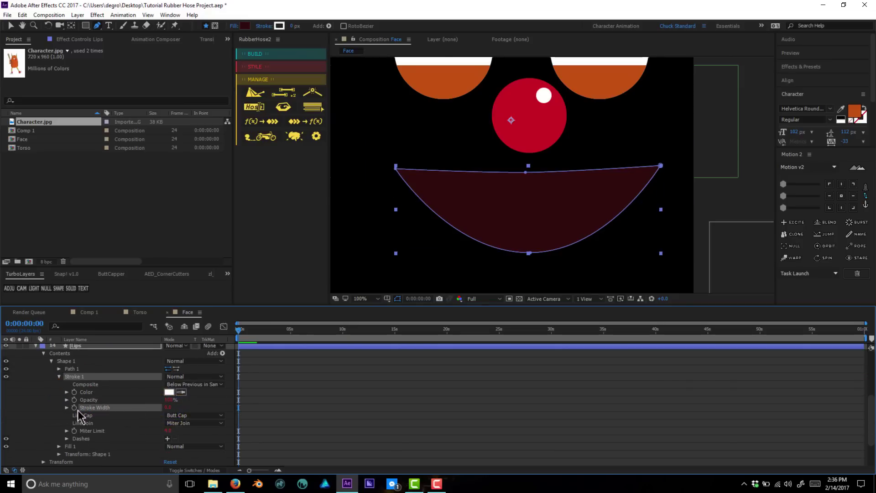
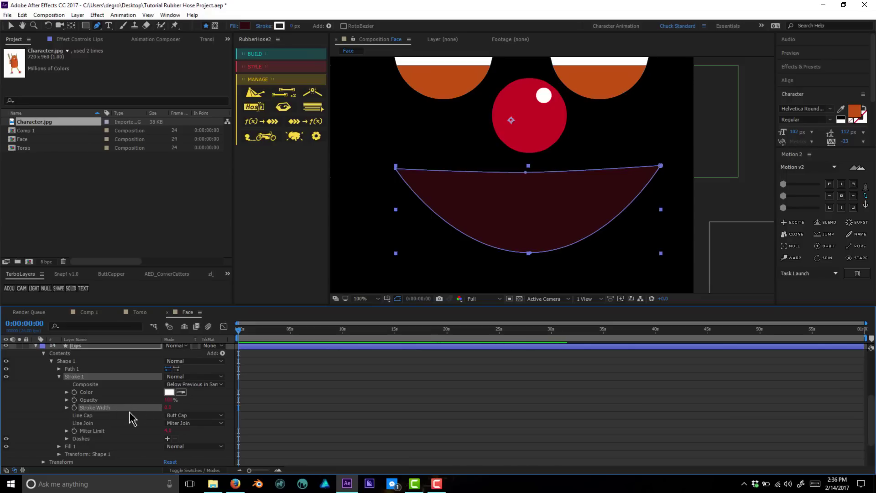
left_click(75, 410)
left_click_drag(169, 411, 165, 410)
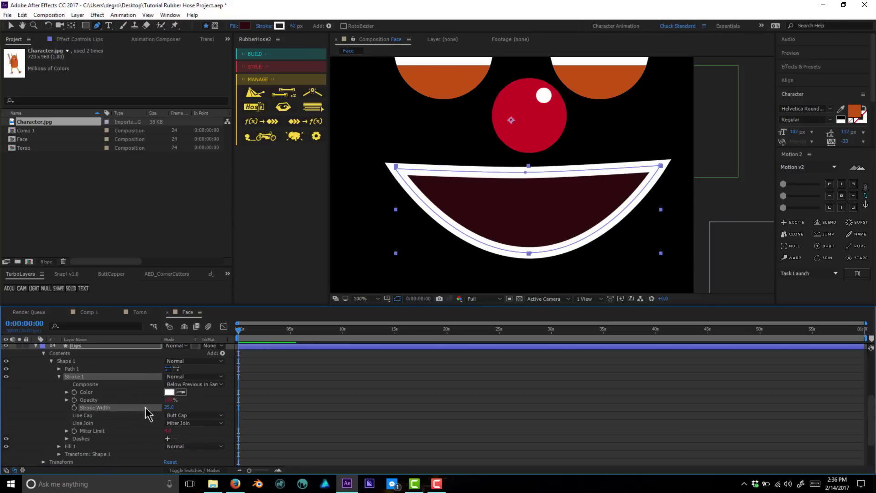
left_click_drag(169, 412, 167, 410)
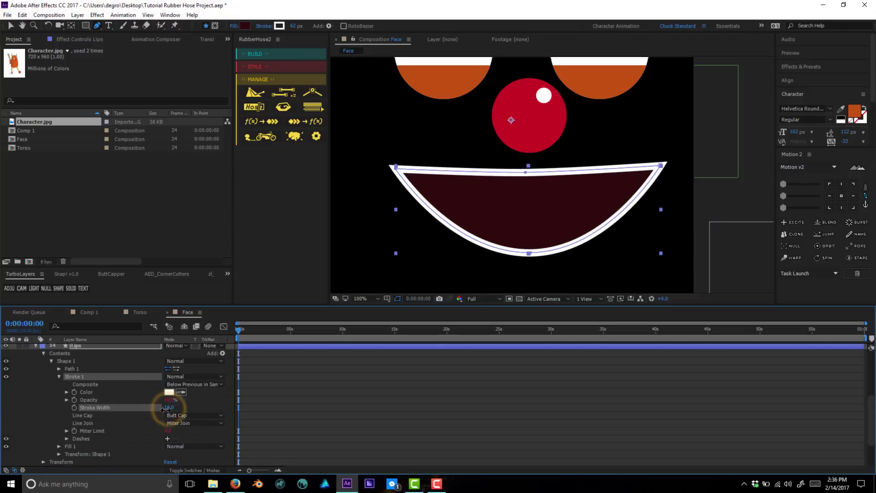
Step: Remove the expression on the Lips stroke's Color and sample the eyelid's orange as the stroke color
left_click(182, 392)
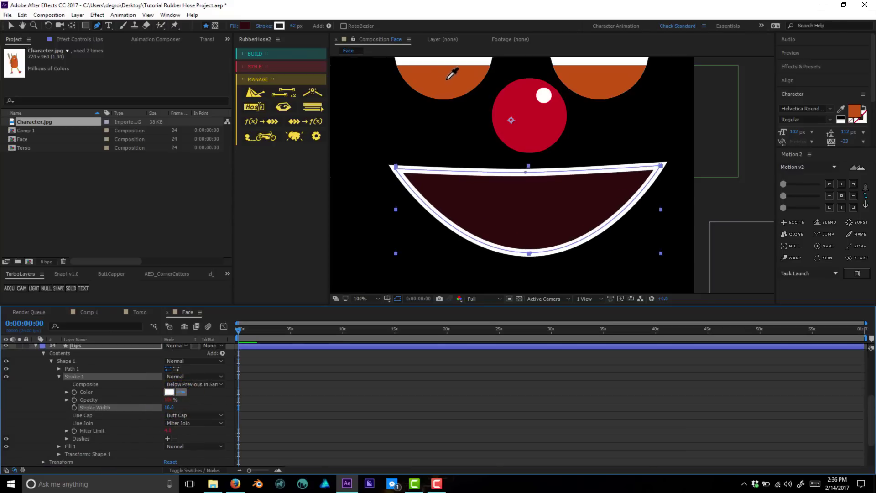
key("Escape")
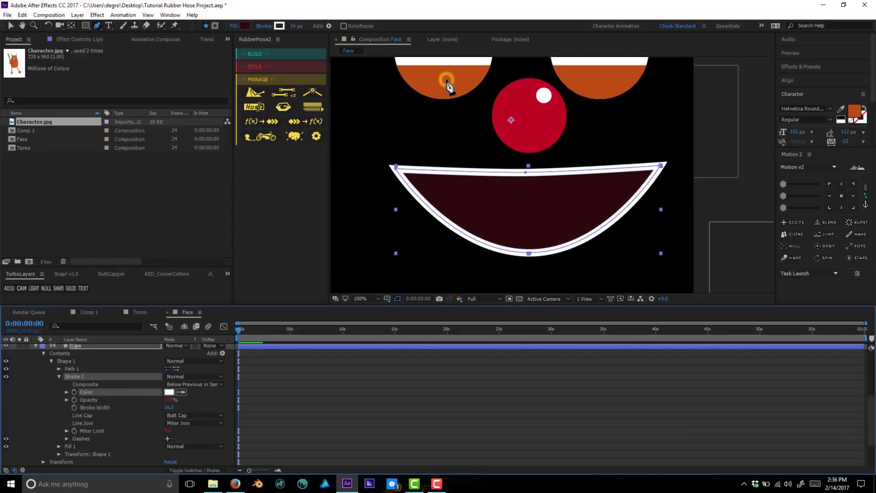
left_click(75, 393)
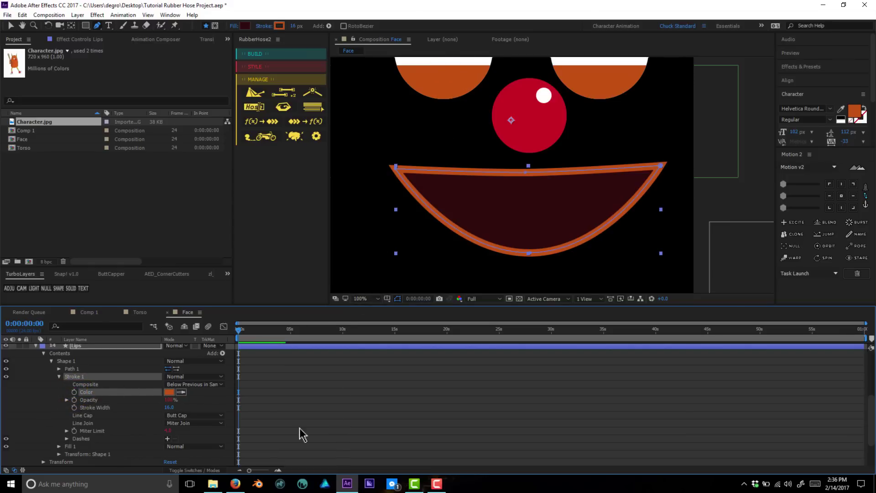
Step: Hide Fill 1 of the Lips shape so only its stroke shows, and collapse the layer's properties
scroll(102, 407, "up", 2)
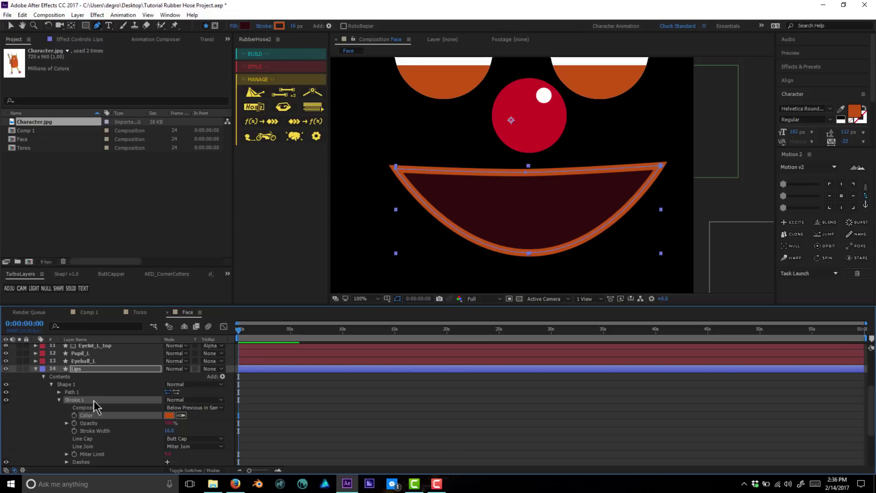
left_click(59, 400)
left_click(6, 407)
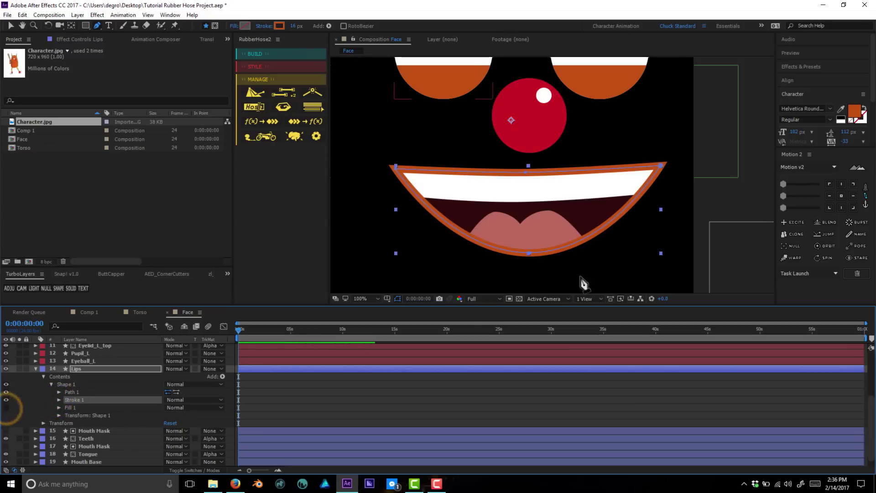
left_click(436, 397)
scroll(513, 179, "down", 2)
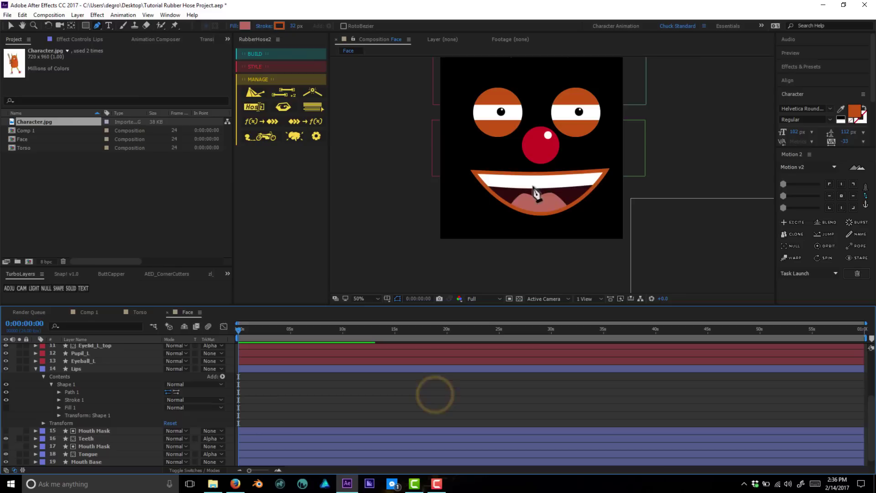
left_click(36, 369)
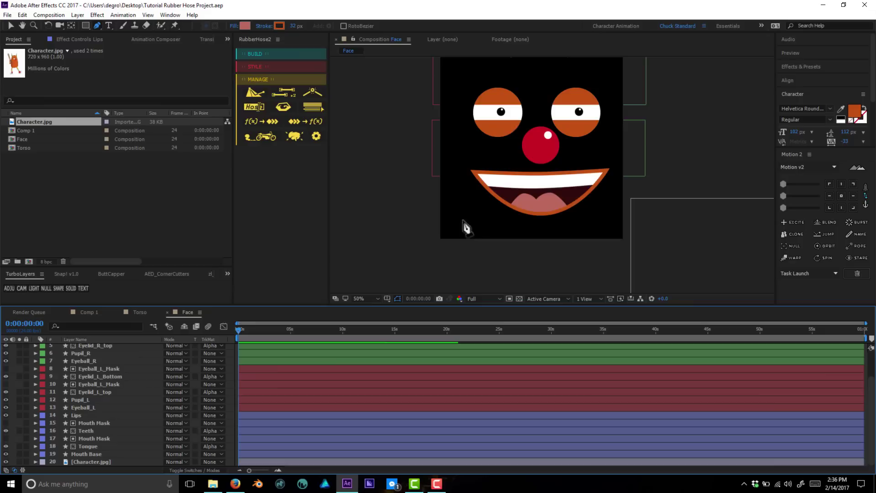
key("v")
left_click(553, 206)
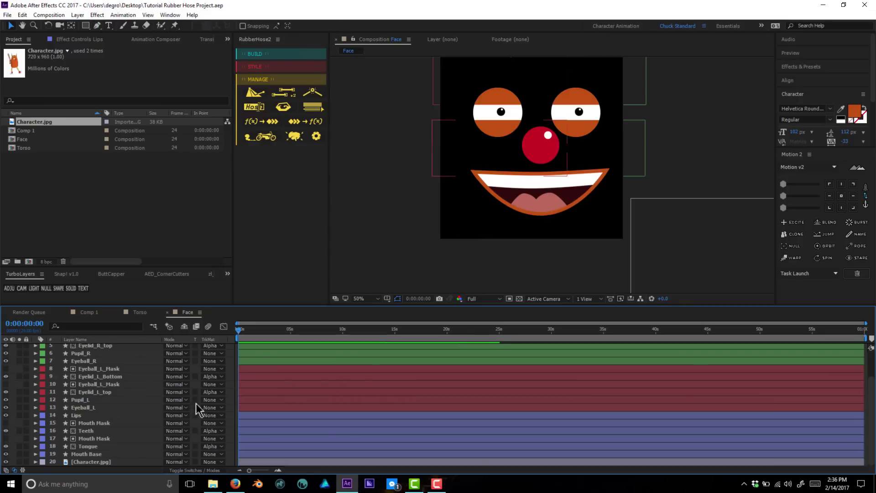
left_click(94, 447)
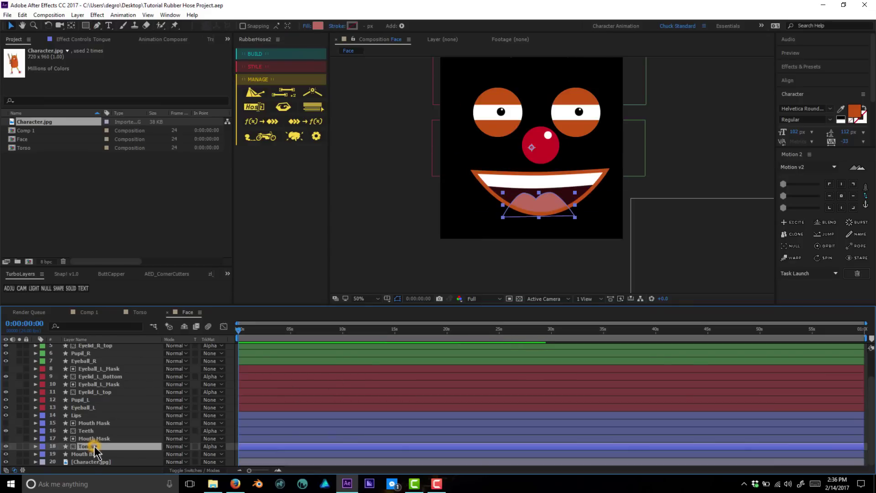
left_click(96, 431, "ctrl")
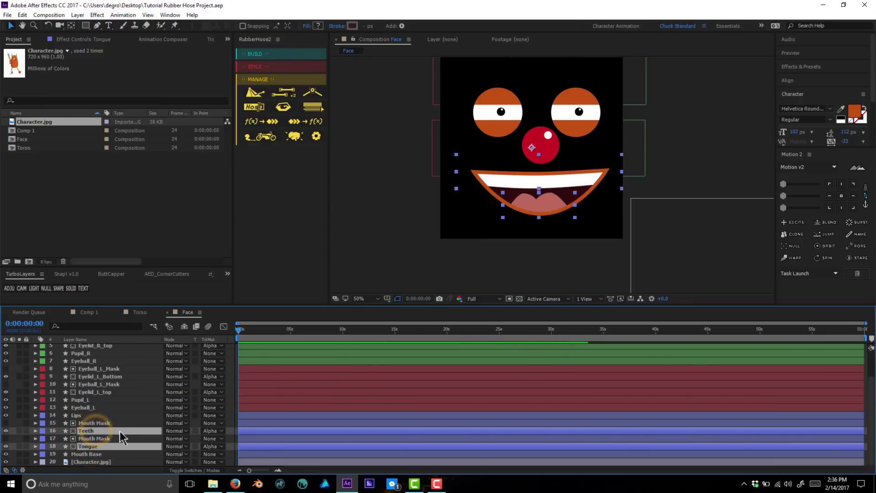
Step: Lock all the matte layers together: both Mouth Mask, both Eyeball_L_Mask and both Eyeball_R_Mask layers
left_click(96, 439)
left_click(96, 423, "ctrl")
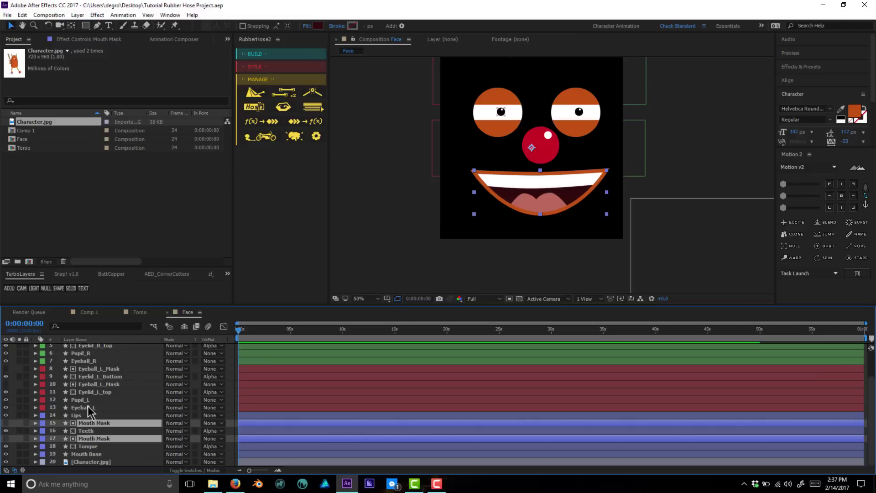
left_click(98, 384, "ctrl")
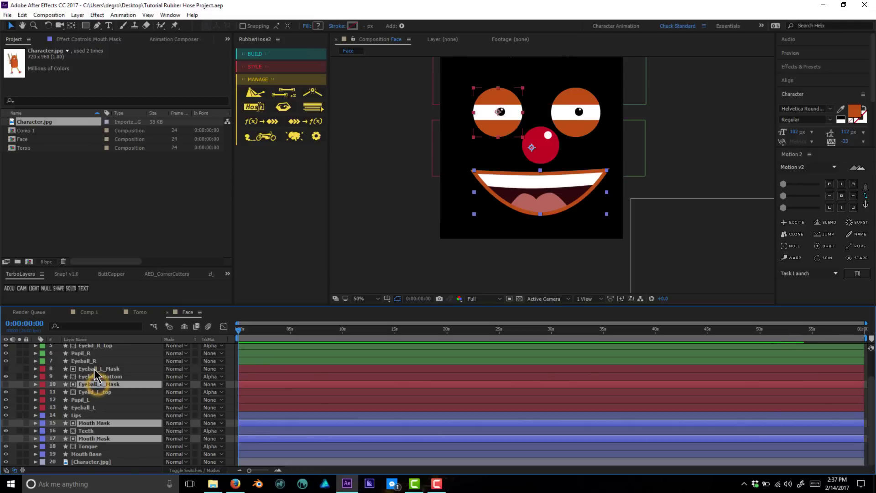
left_click(93, 368, "ctrl")
scroll(89, 363, "up", 2)
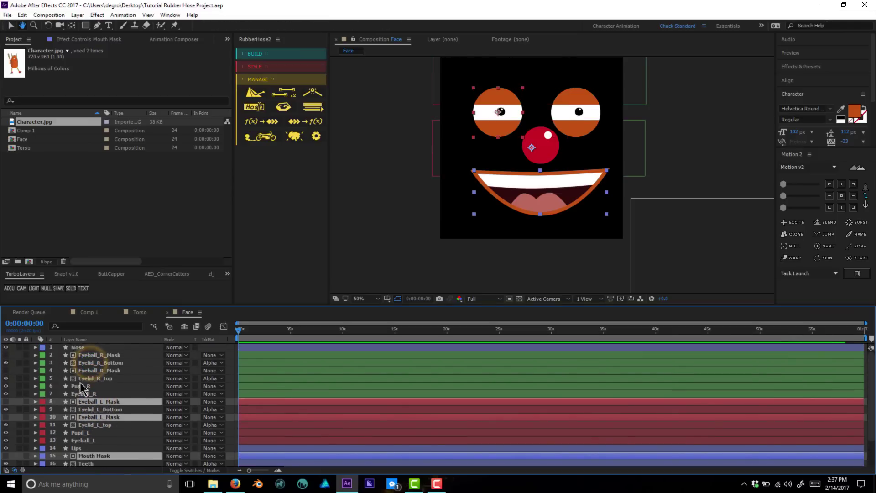
left_click(88, 370, "ctrl")
left_click(91, 355, "ctrl")
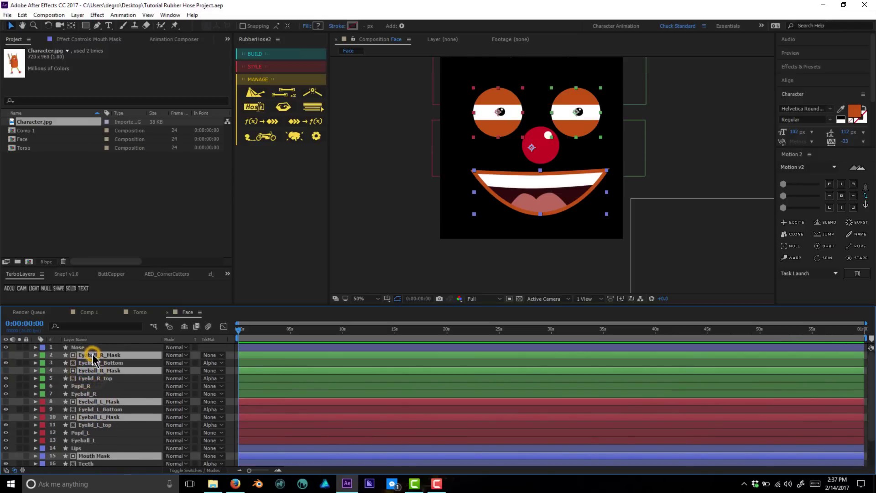
left_click(26, 356)
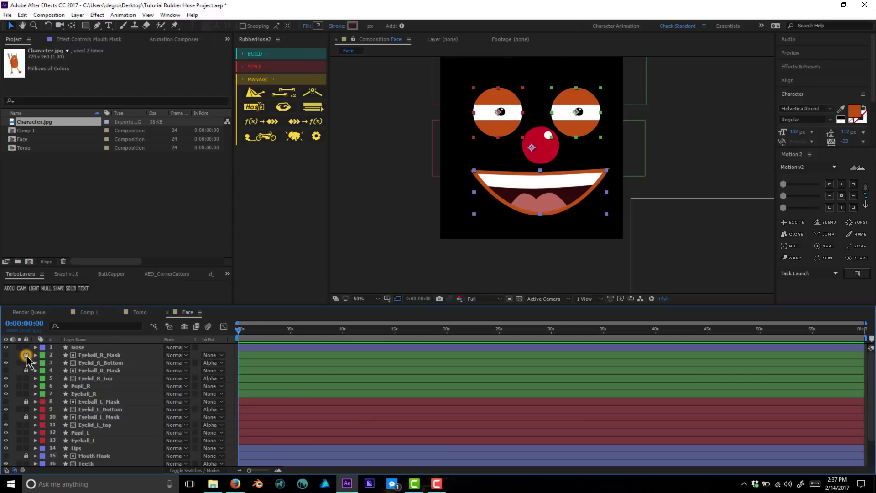
scroll(130, 442, "down", 2)
left_click(103, 438)
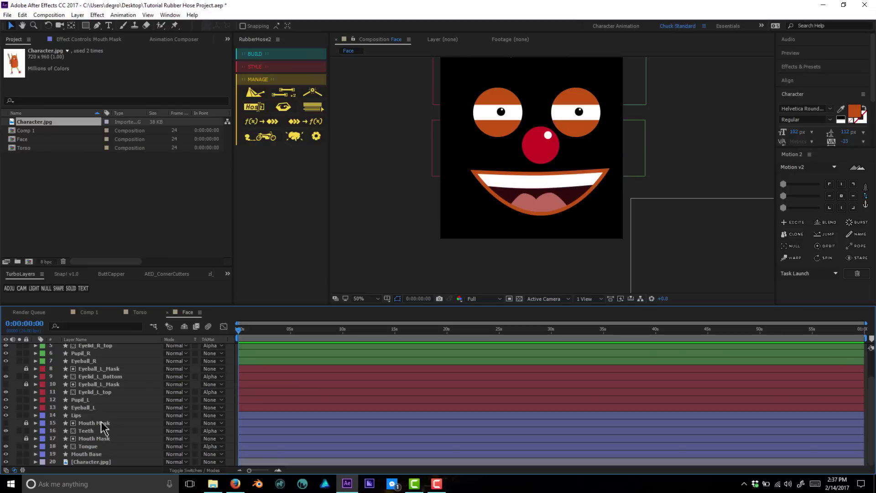
Step: Unlock all the matte layers in the Face composition and mark them as shy
left_click(97, 446)
key("ctrl+shift+l")
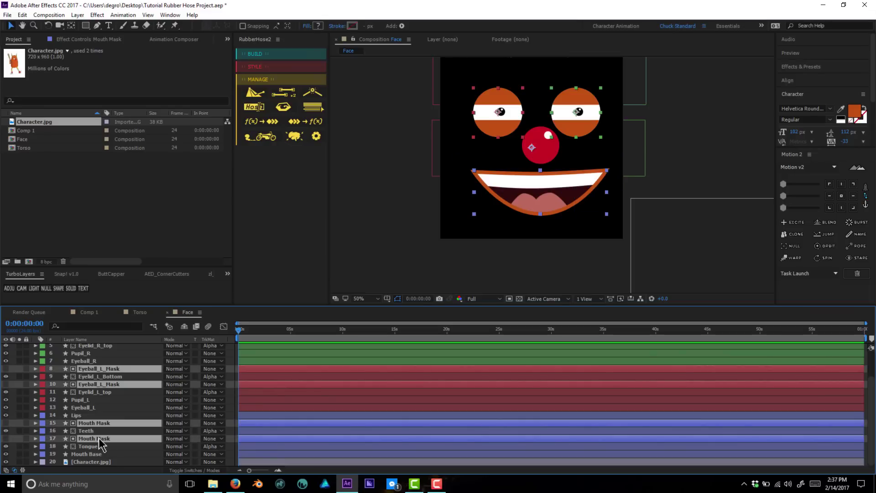
left_click(191, 470)
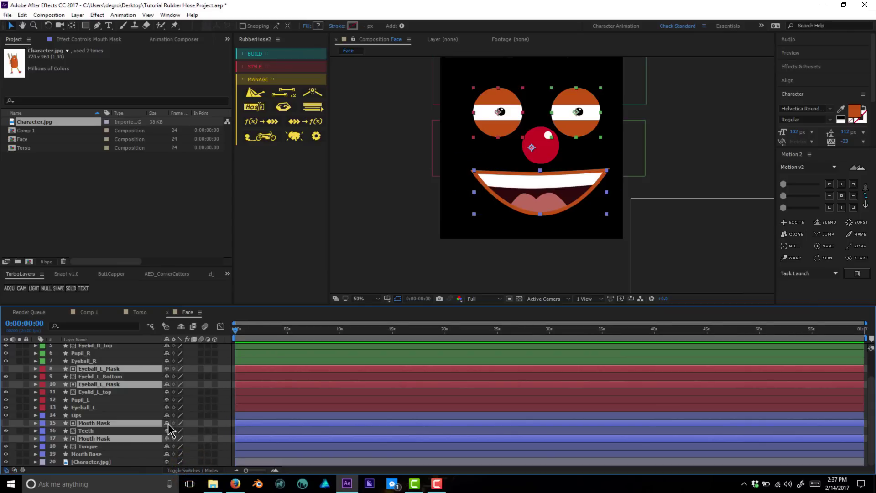
left_click(167, 422)
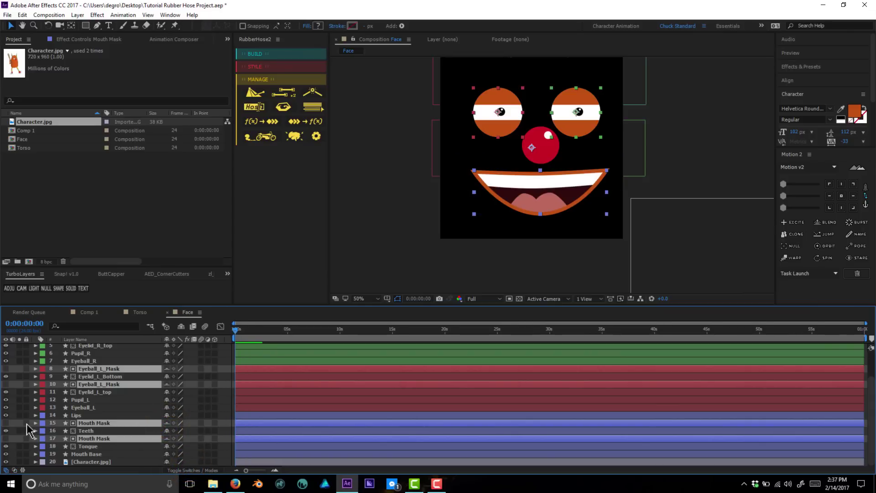
Step: Lock the matte layers again and hide the shy layers from the timeline
key("ctrl+l")
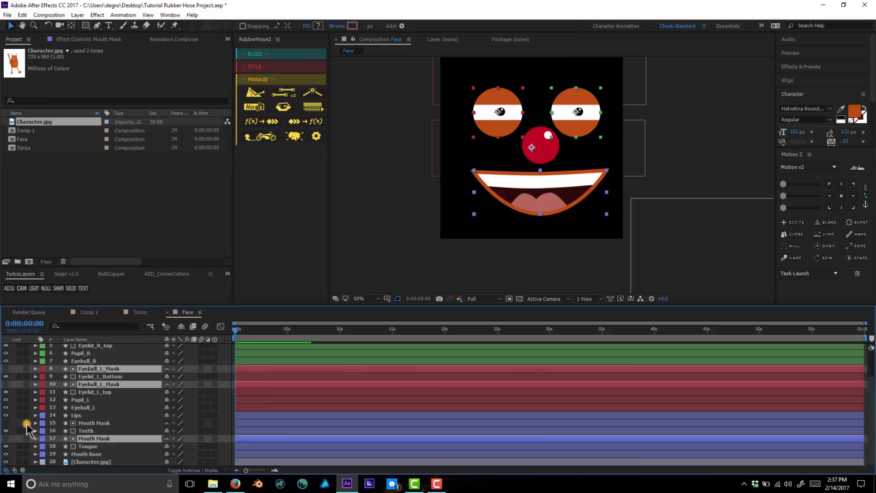
left_click(180, 327)
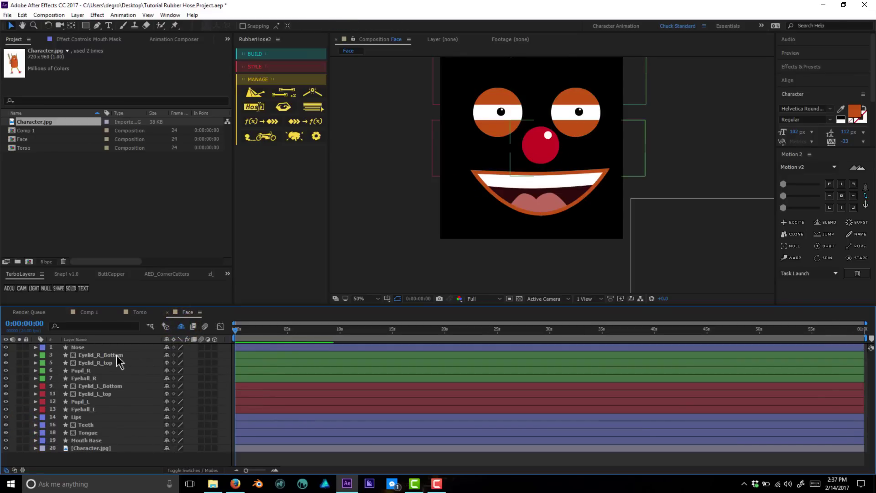
Step: Check which face part each remaining layer controls, going through Eyeball_R, Pupil_R, Eyelid_R_top, Eyelid_R_Bottom, Nose and Mouth Base
left_click(85, 378)
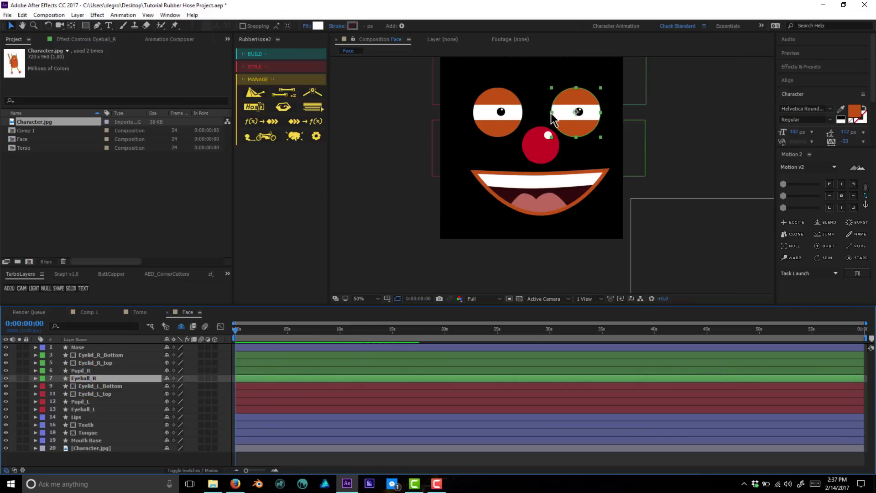
mouse_move(552, 118)
left_mouse_down()
mouse_move(570, 119)
mouse_move(562, 121)
left_mouse_up()
key("ctrl+z")
left_click(85, 370)
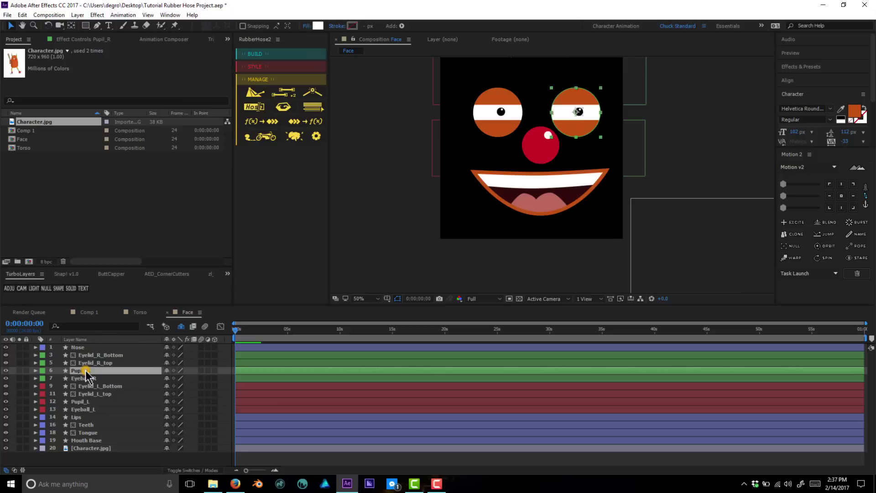
left_click(110, 363)
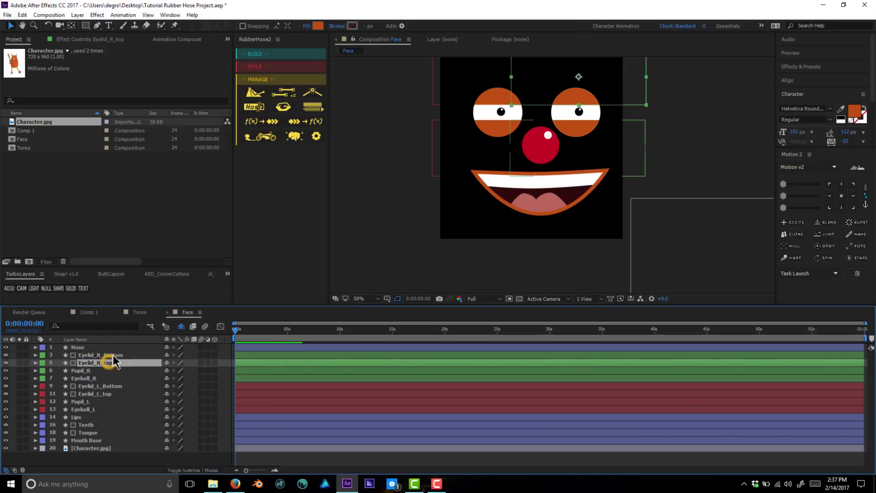
left_click(108, 355)
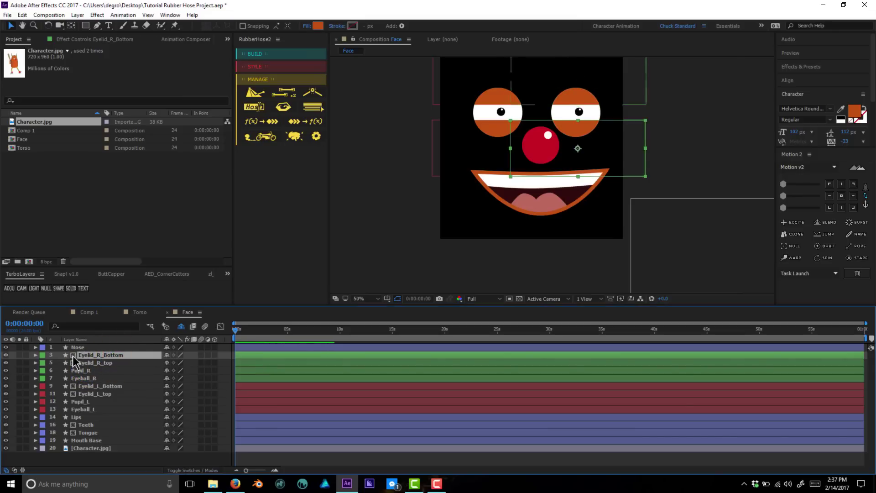
left_click(85, 348)
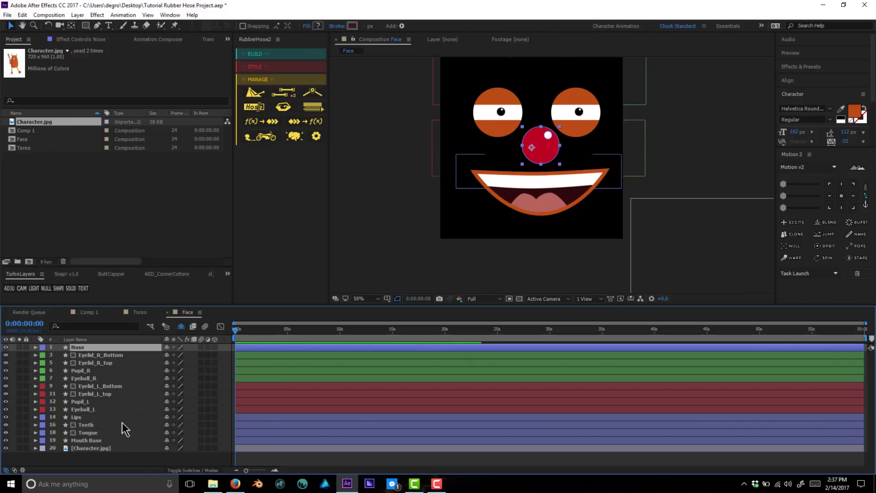
left_click(87, 441)
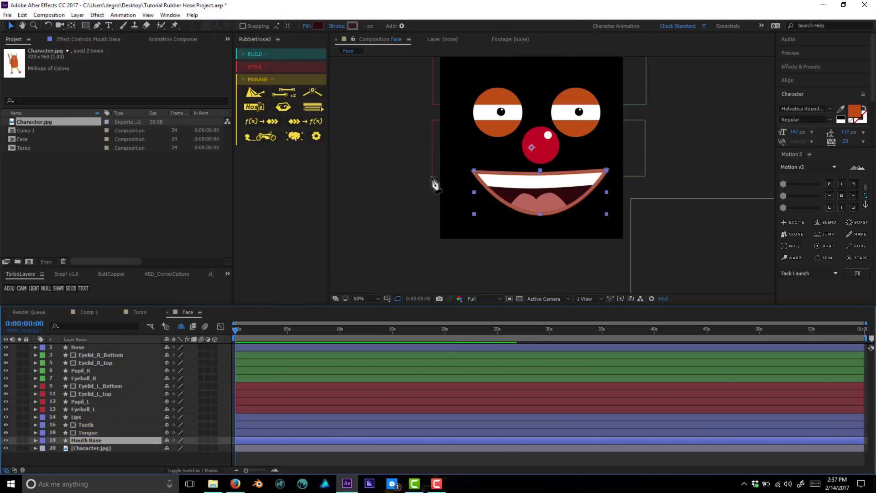
Step: Try moving the mouth's left corner vertex inward with the Pen tool, and inspect the Tongue and Teeth layer outlines
key("g")
left_click(473, 170)
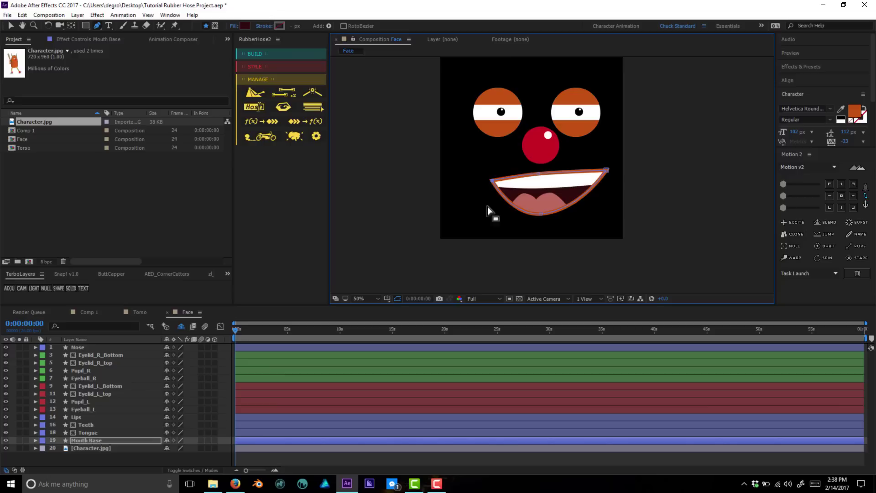
left_click(501, 248)
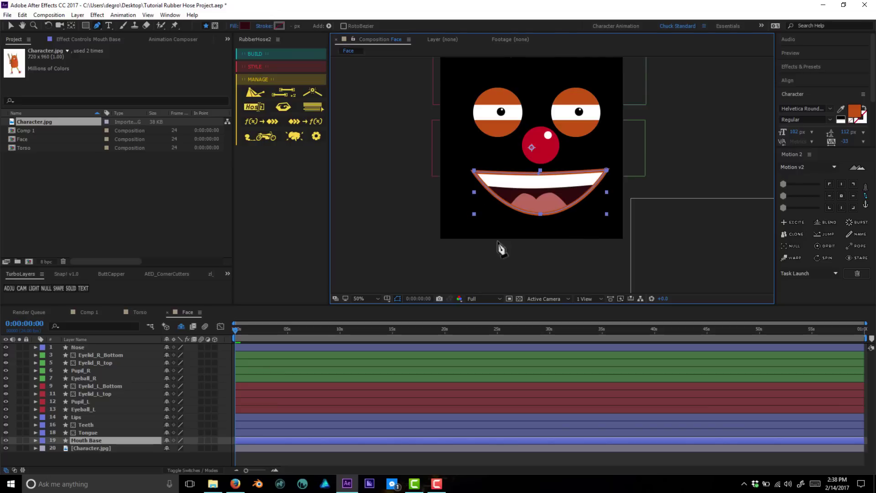
left_click(94, 432)
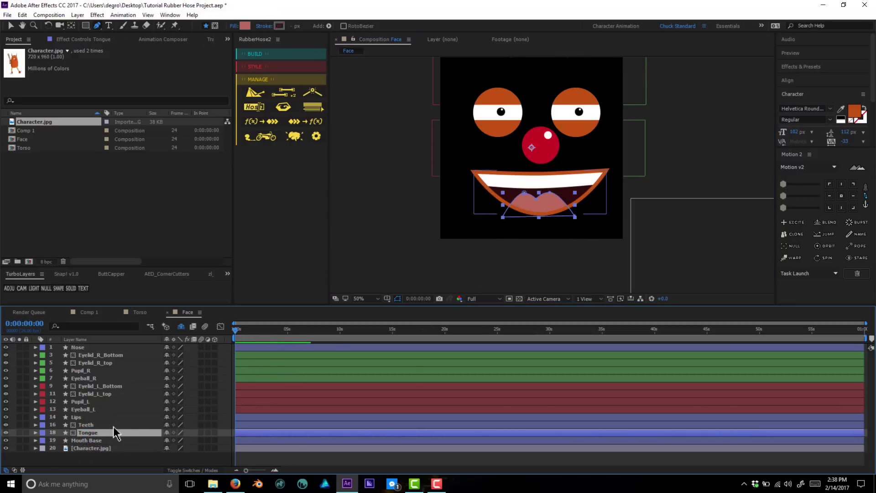
left_click(106, 425)
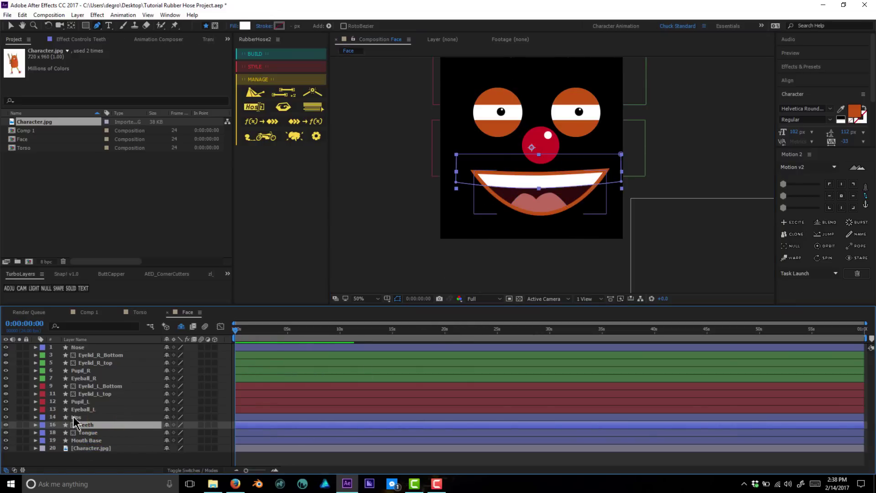
Step: Make the Lips layer shy and locked, hide all shy layers in the timeline, and save the project
left_click(74, 417)
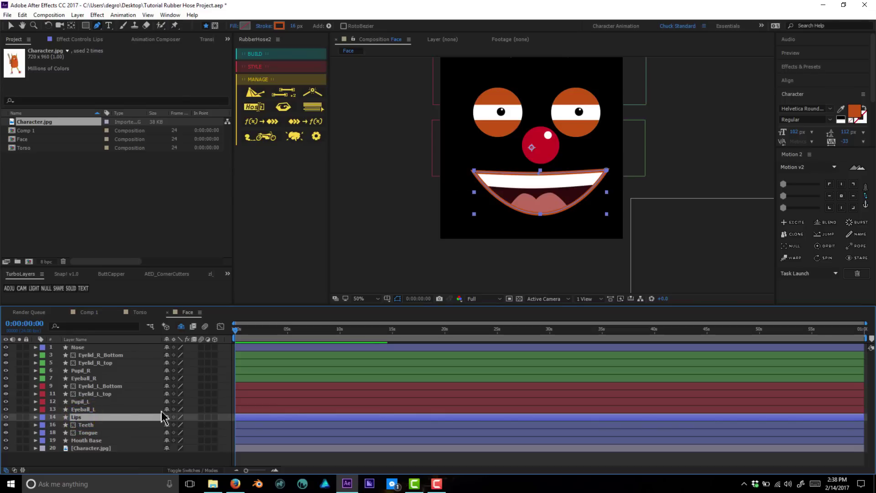
left_click(180, 326)
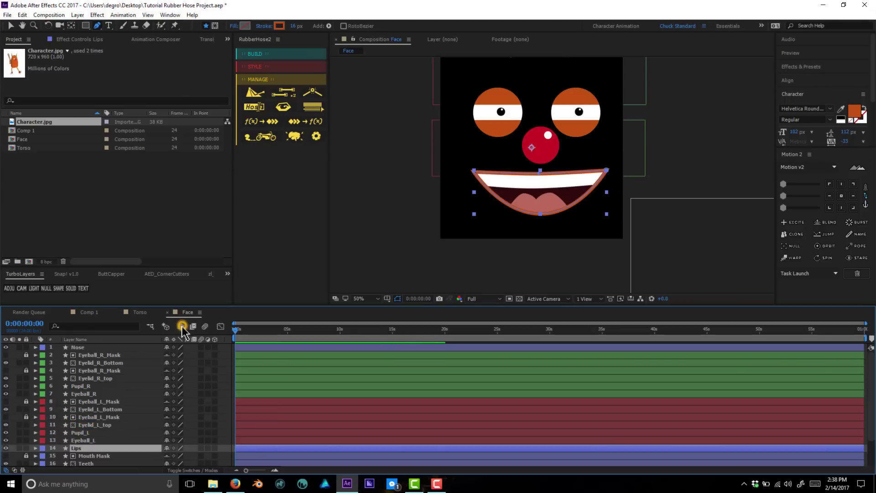
scroll(136, 429, "down", 1)
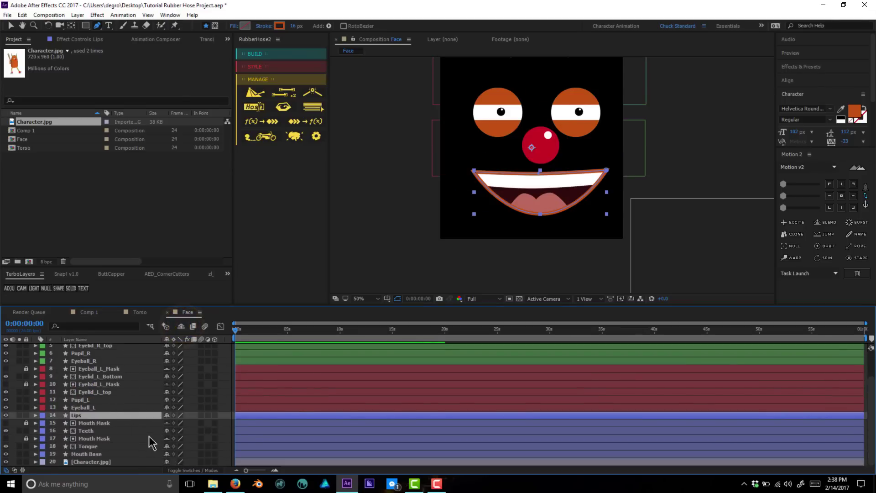
left_click(168, 416)
left_click(26, 415)
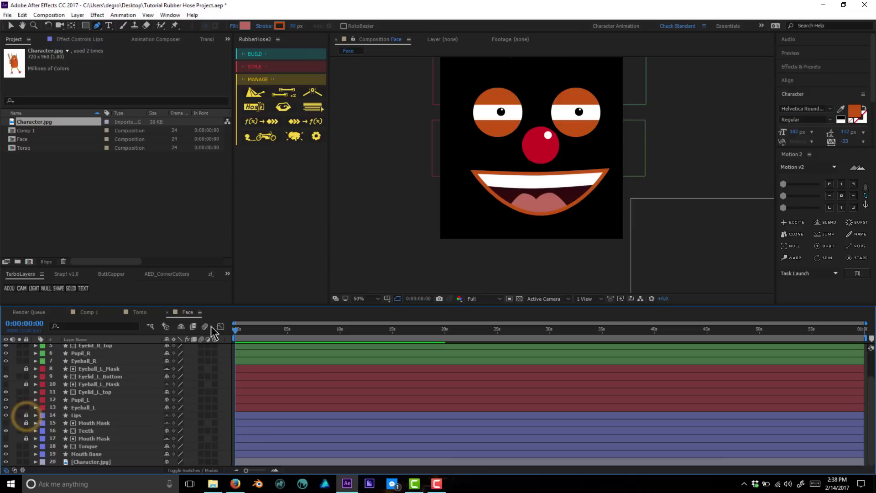
left_click(181, 326)
left_click(316, 447)
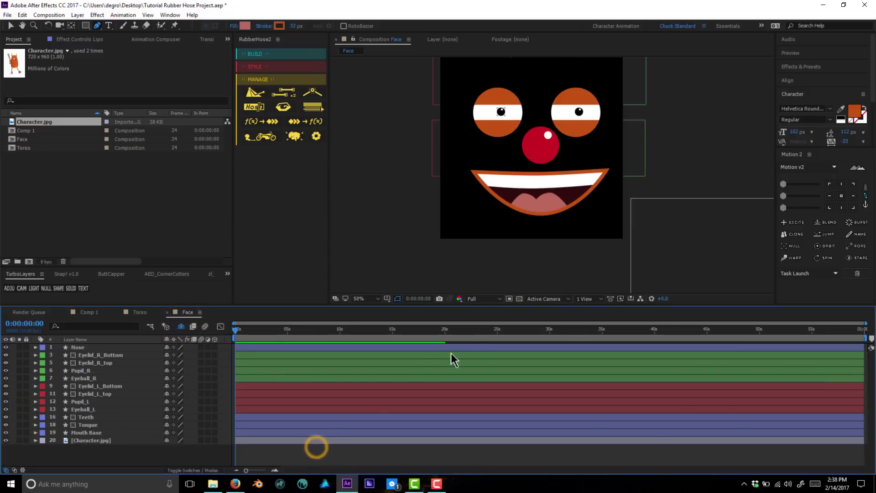
key("ctrl+s")
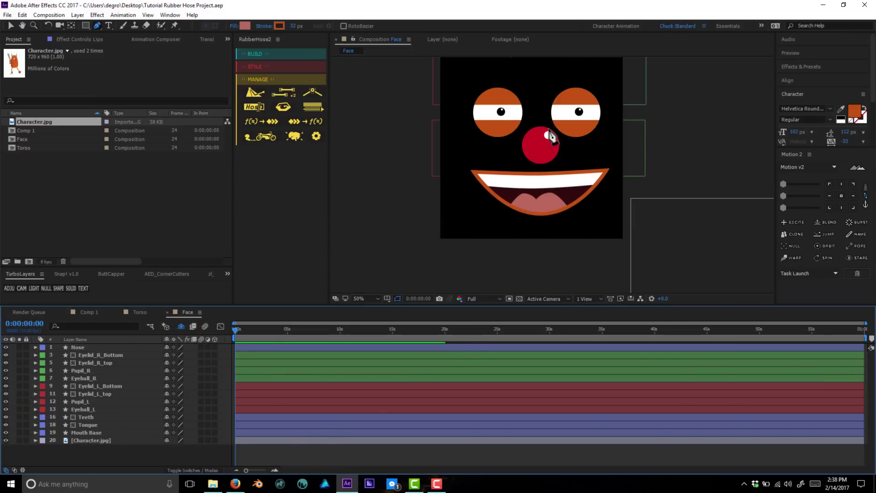
Step: Add a null object, shrink it to about half size, and place it between the eyes just above the nose
scroll(552, 137, "up", 2)
left_click_drag(538, 105, 546, 204)
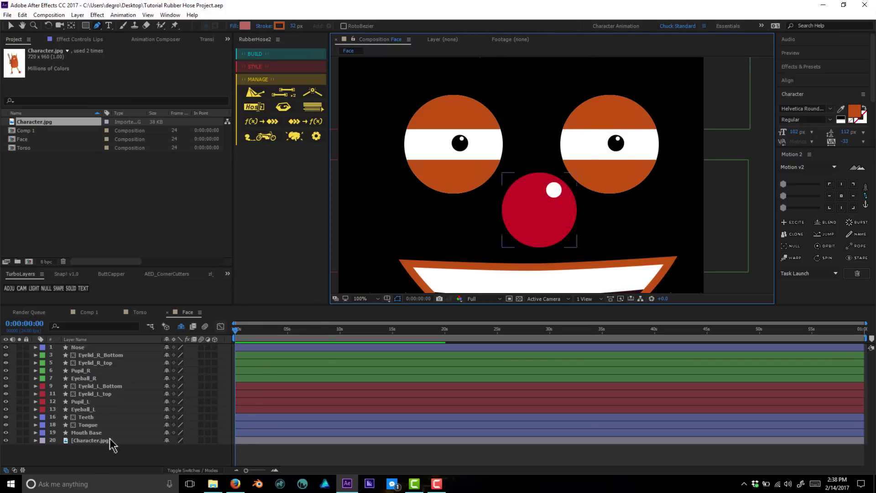
left_click(109, 465)
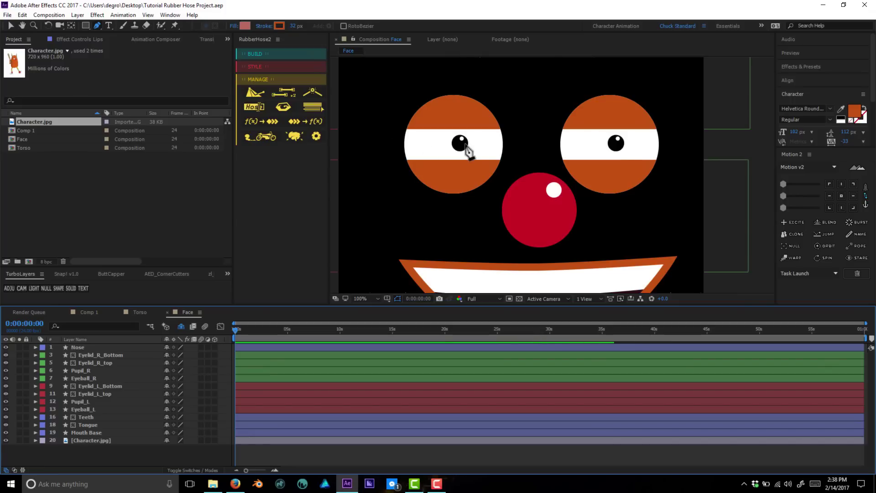
left_click(46, 288)
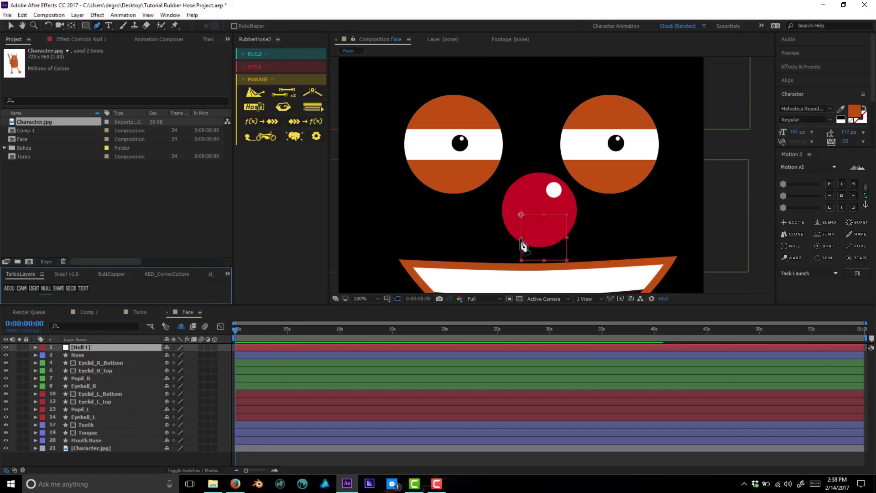
key("v")
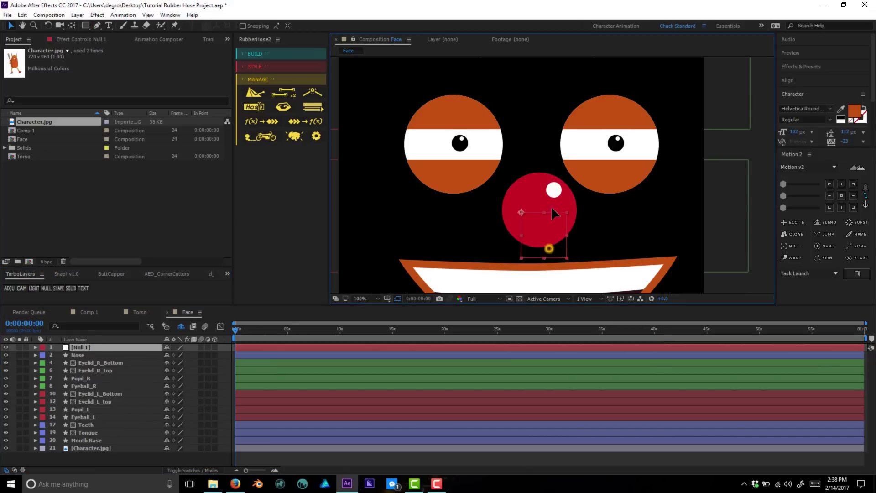
left_click_drag(549, 248, 541, 150)
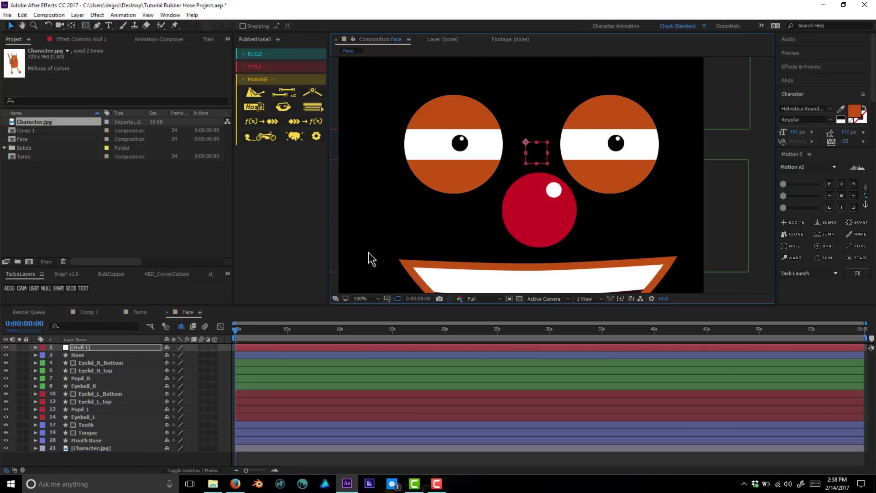
Step: Rename the new null layer as Pupil Null
left_click(94, 347)
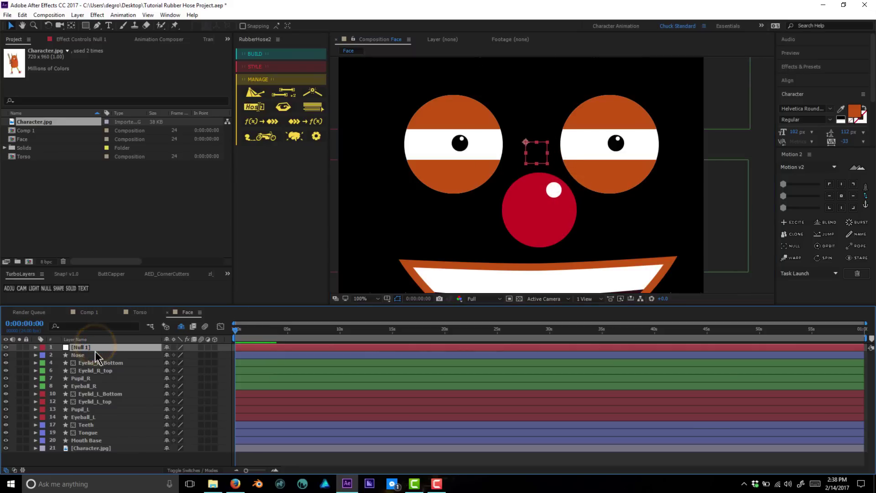
key("Return")
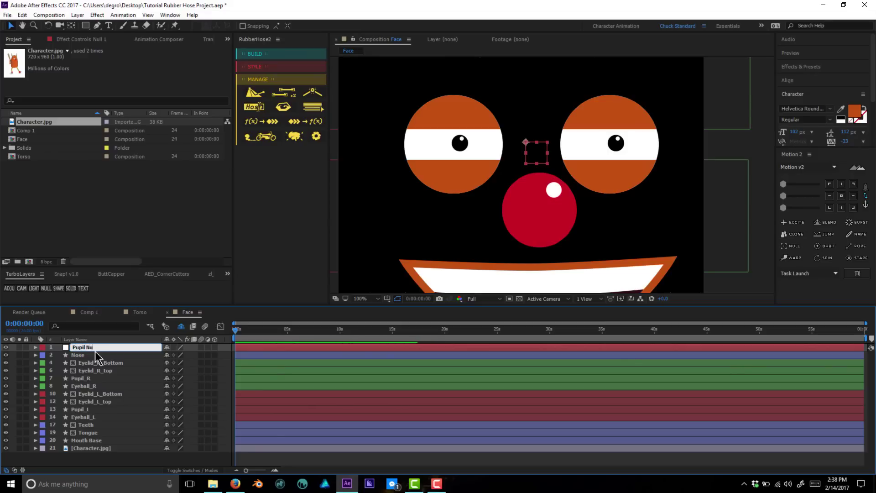
key("Return")
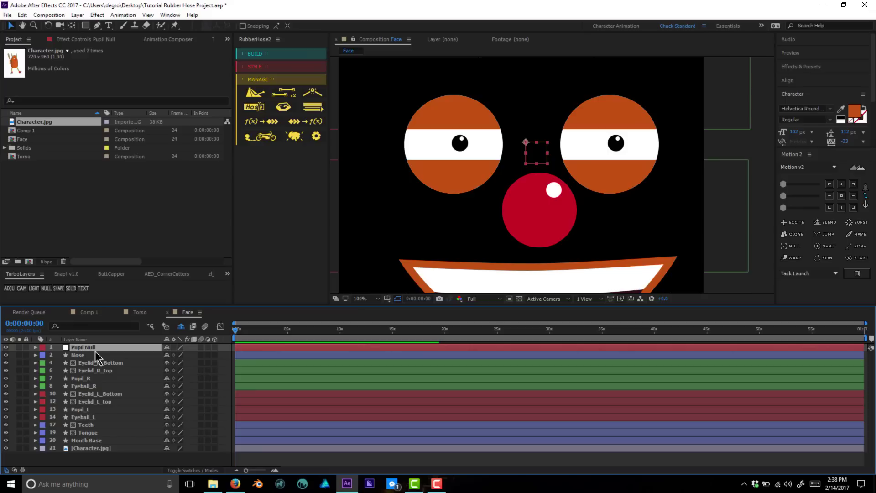
Step: Show the Parent column in the timeline and parent the Pupil_R and Pupil_L layers to Pupil Null
left_click(89, 378)
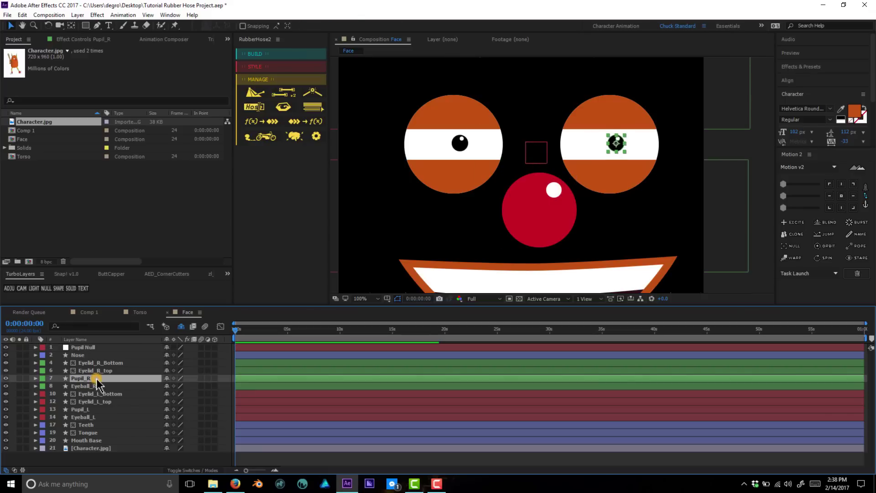
left_click(82, 409, "ctrl")
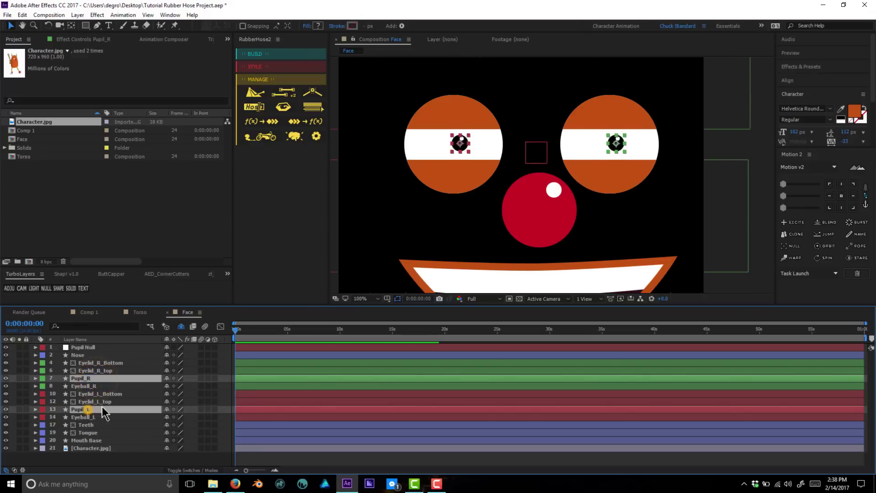
left_click(211, 468)
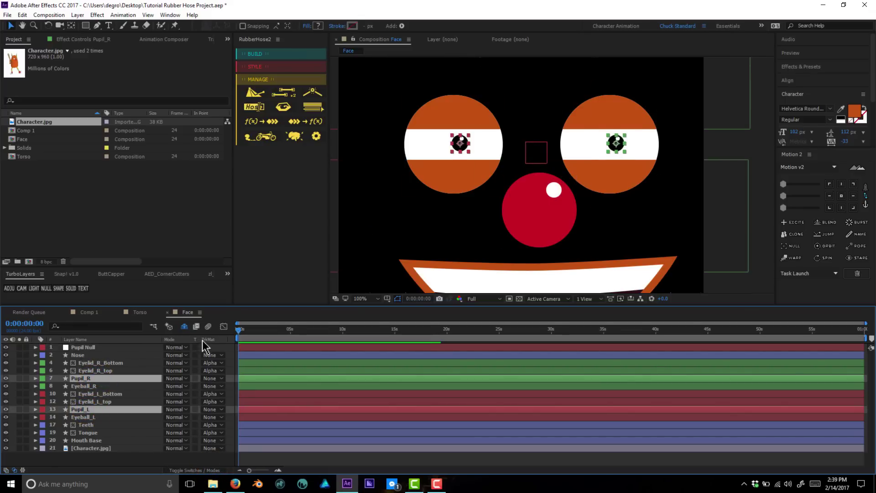
left_click(187, 470)
right_click(228, 340)
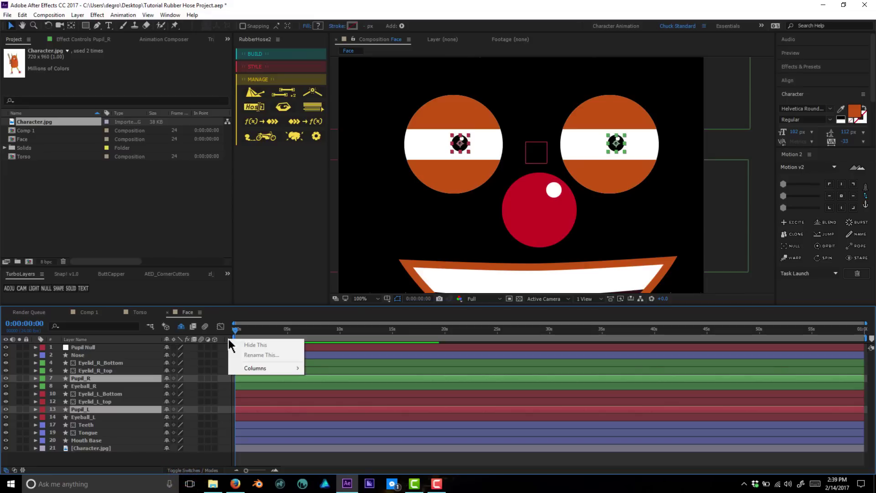
mouse_move(250, 367)
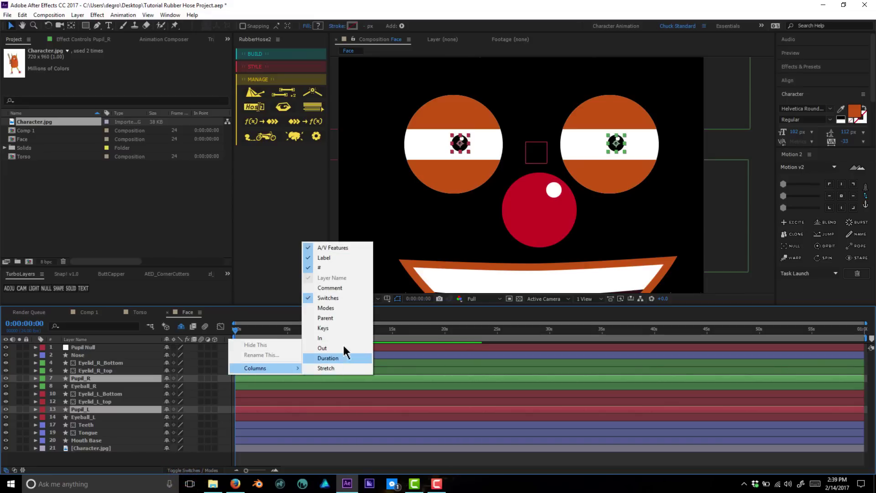
left_click(338, 317)
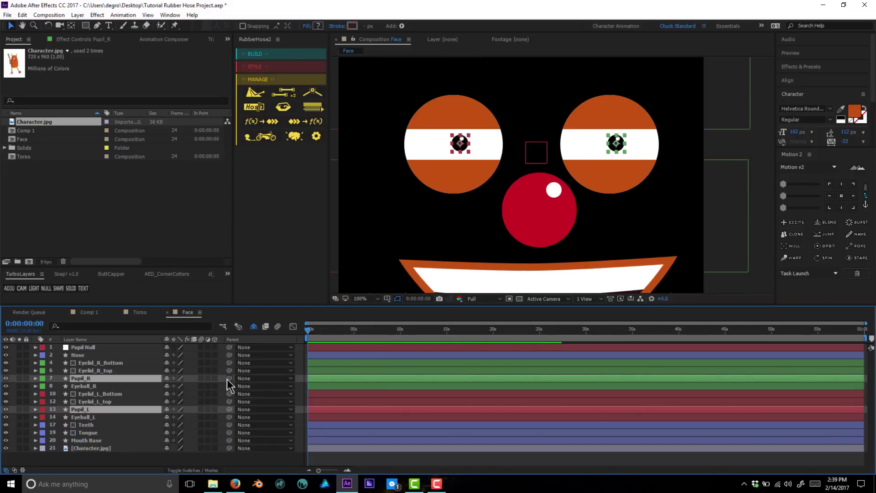
left_click_drag(229, 378, 107, 349)
Step: Try shifting both pupils with Pupil Null, and try enlarging the two pupil layers together
left_click(107, 348)
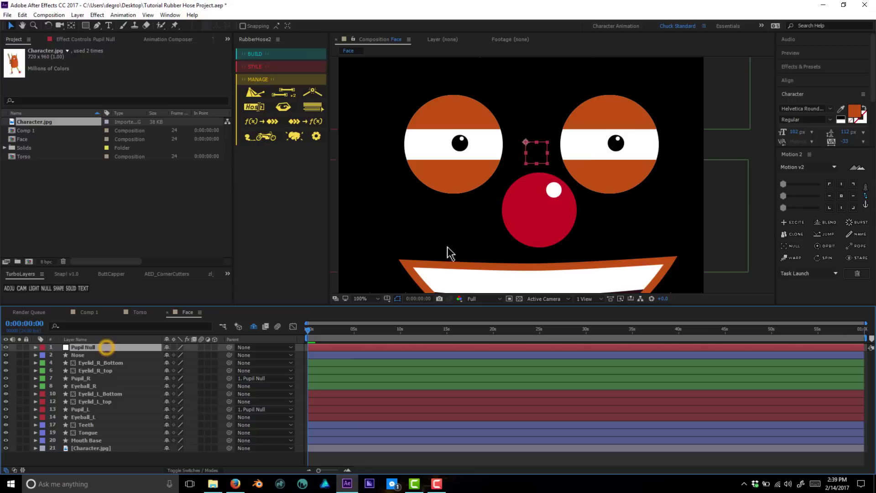
mouse_move(537, 149)
left_mouse_down()
mouse_move(562, 151)
mouse_move(499, 150)
mouse_move(522, 150)
left_mouse_up()
left_click(615, 145)
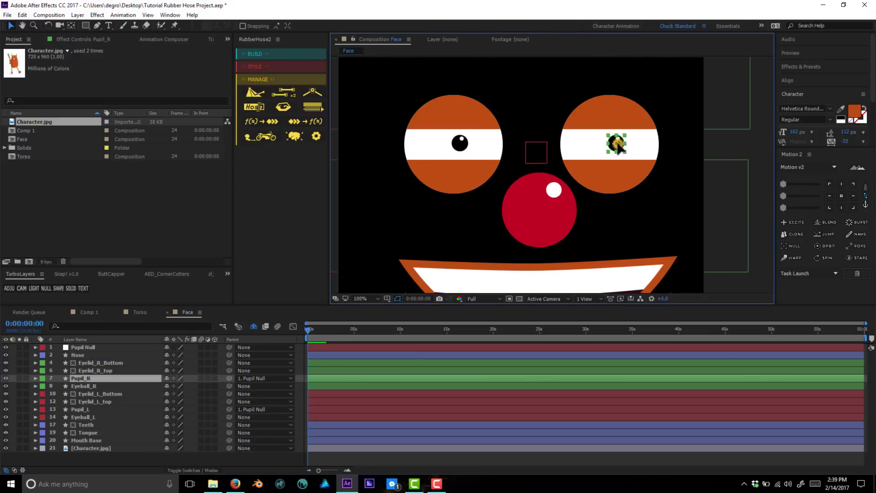
left_click(462, 142, "shift")
left_click_drag(470, 142, 490, 130)
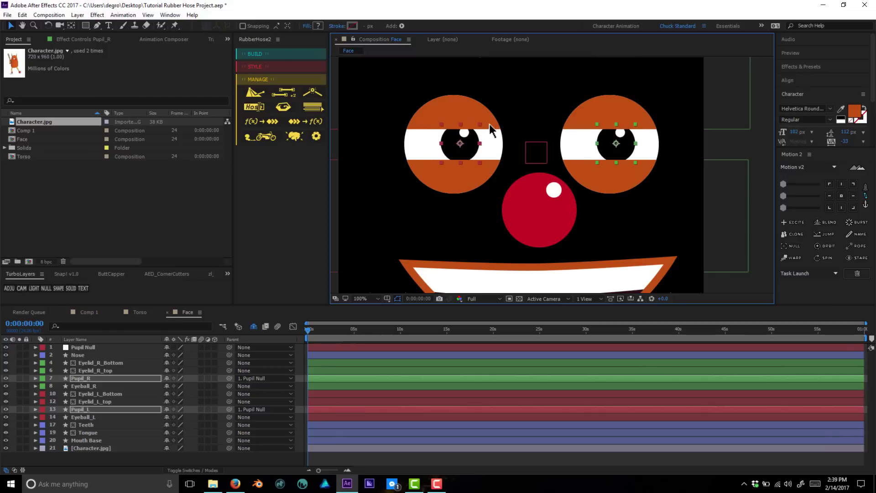
key("ctrl+z")
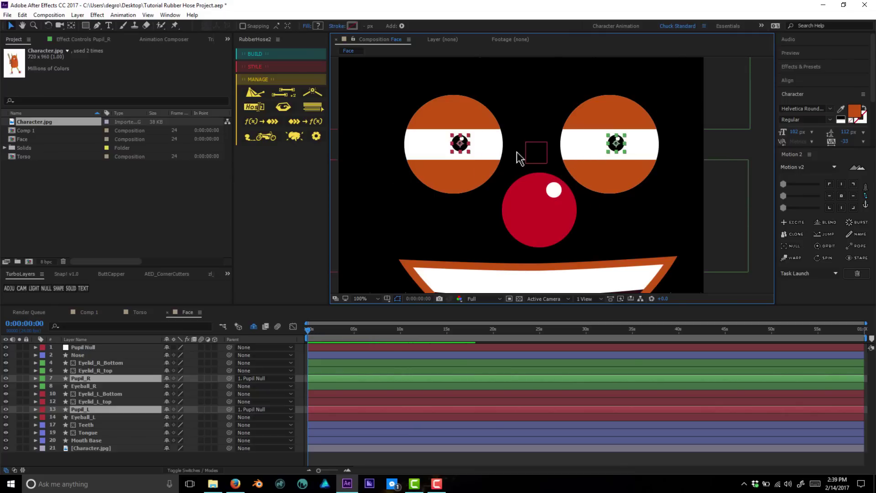
Step: Select the upper and lower eyelid layers of both eyes one after another to check their outlines
key("comma")
key("comma")
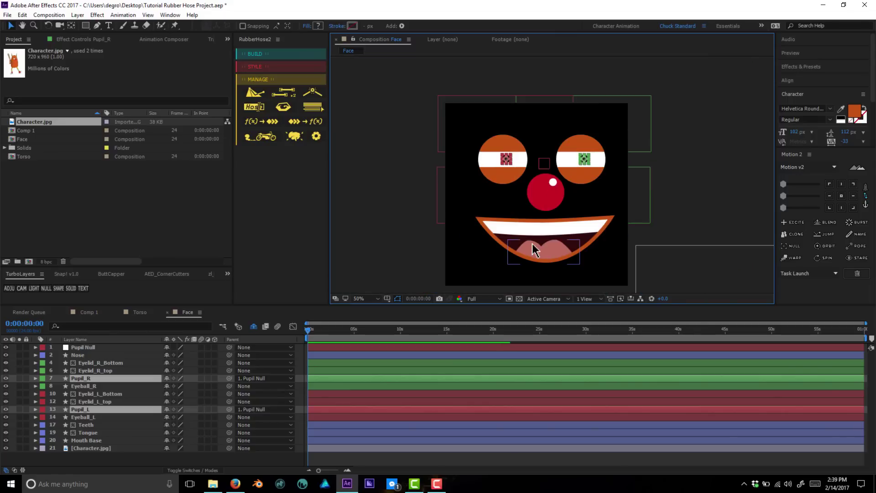
key("period")
key("period")
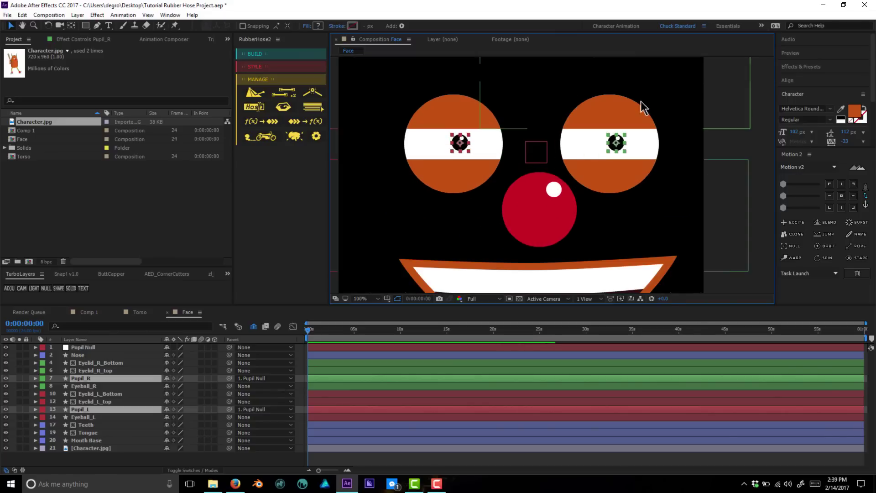
left_click(693, 118)
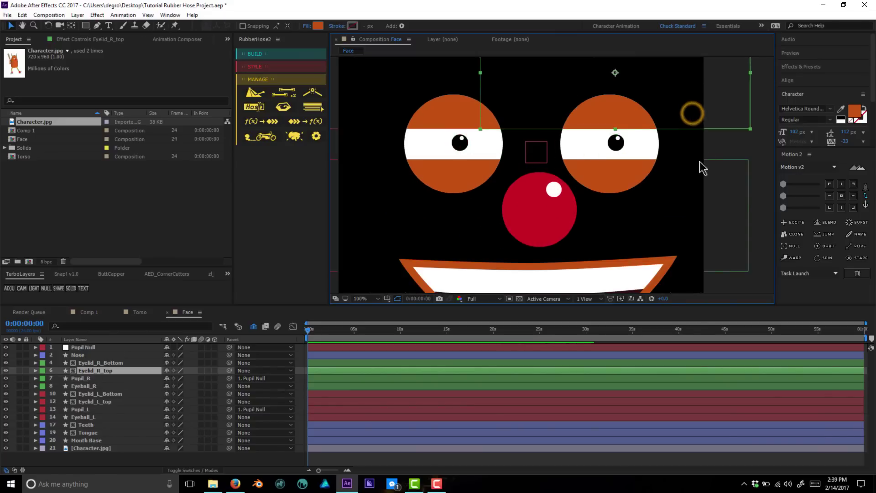
key("h")
left_click_drag(626, 115, 641, 157)
key("v")
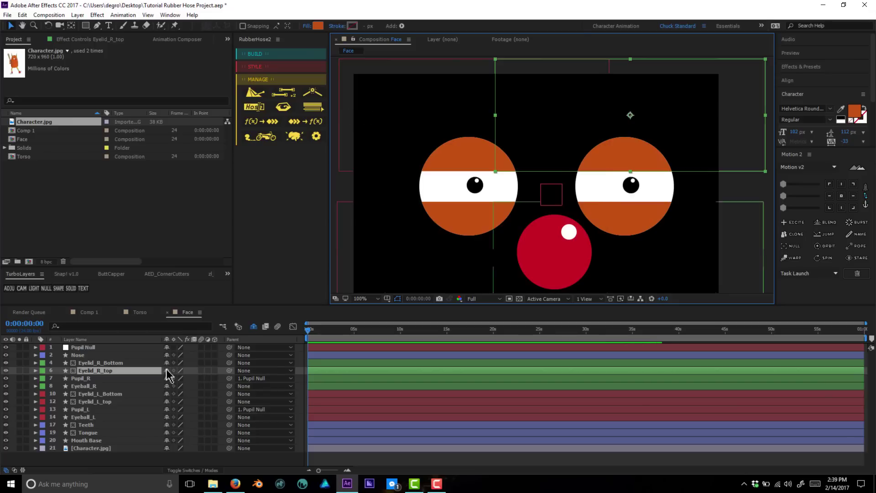
left_click(738, 227)
left_click(387, 230)
left_click(383, 94)
key("comma")
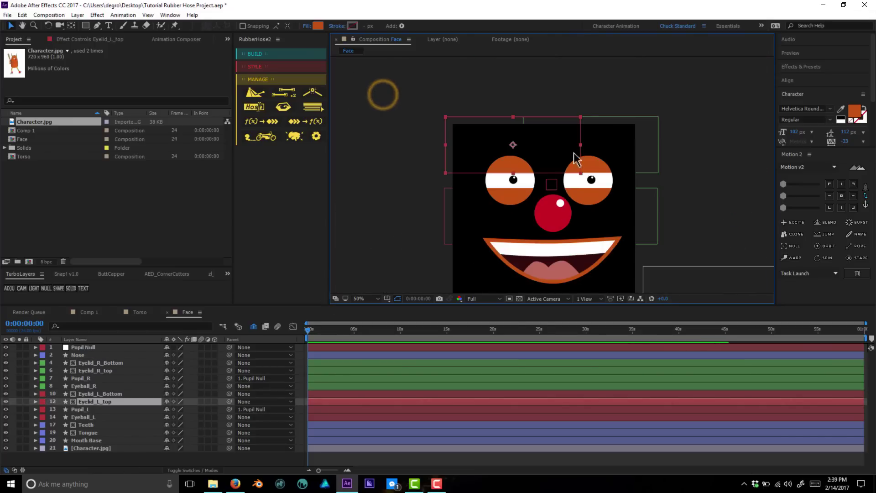
Step: Try moving the Eyelid_R_Bottom and Eyelid_R_top layers vertically over the right eye
left_click(639, 143)
left_click(646, 215)
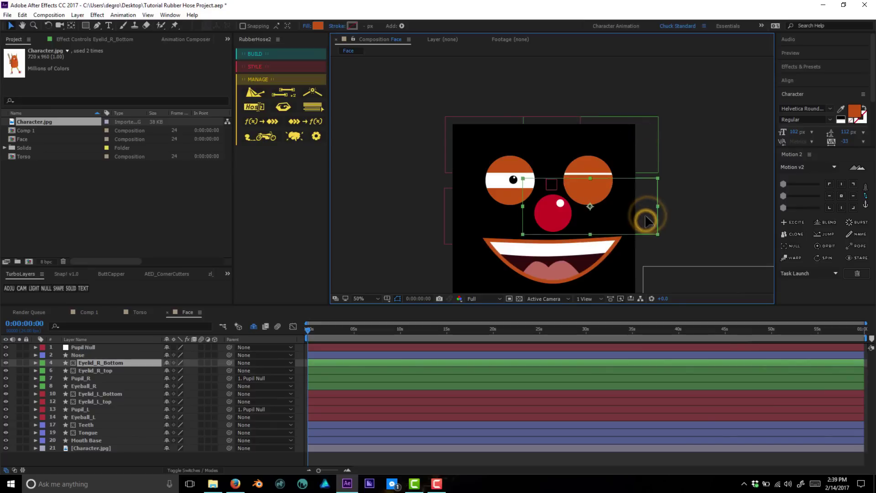
left_click(650, 151)
left_click_drag(649, 160, 649, 147)
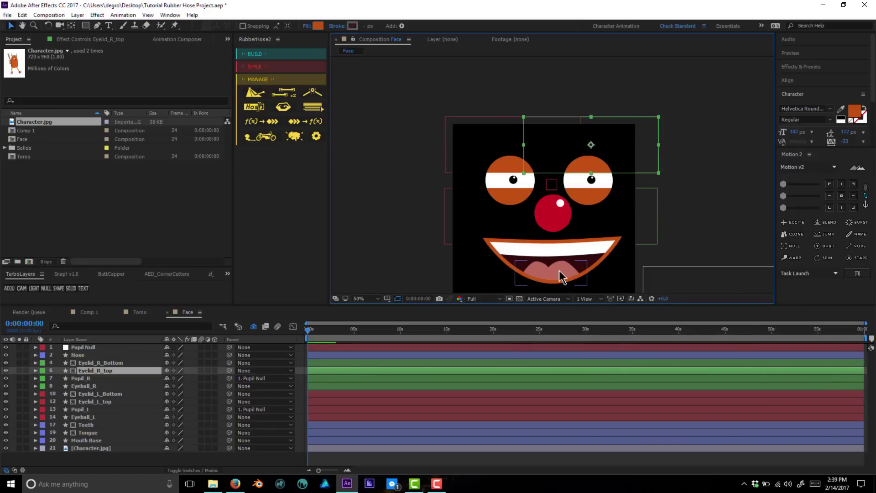
Step: Reshape the upper edge of the Tongue layer by shifting its centre notch and hump points slightly to the right
left_click(565, 250)
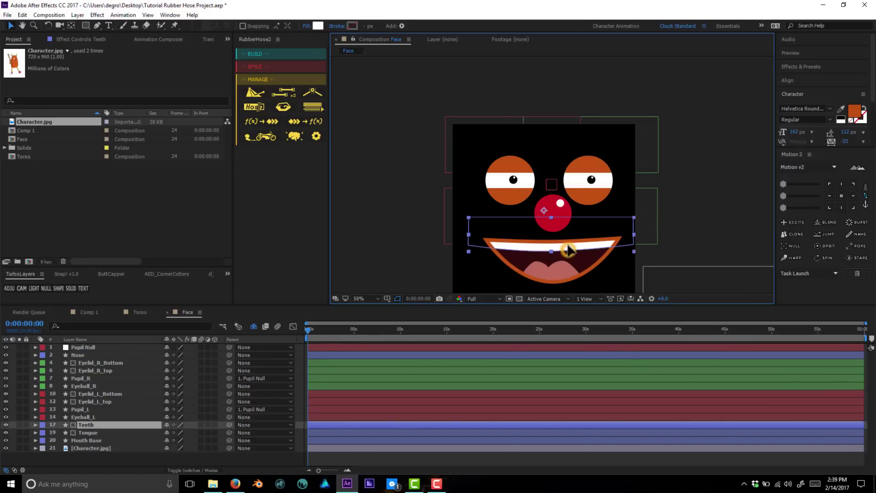
left_click(560, 270)
scroll(557, 274, "up", 2)
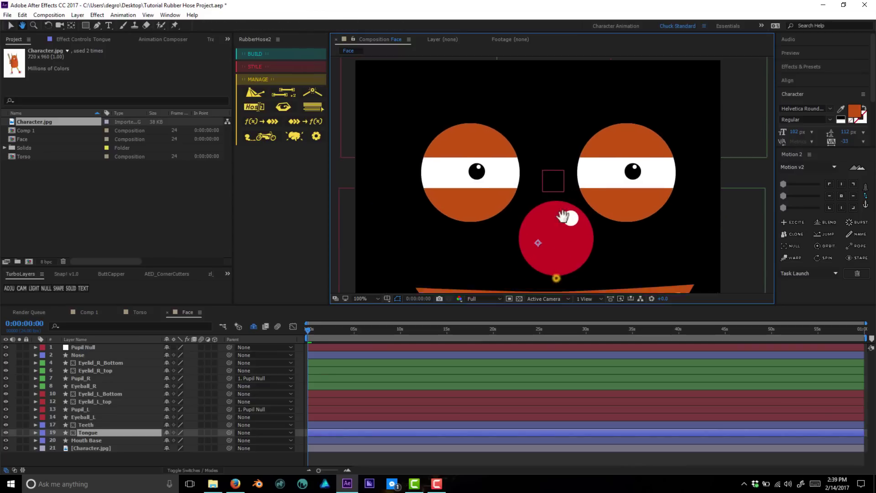
left_click_drag(557, 275, 571, 133)
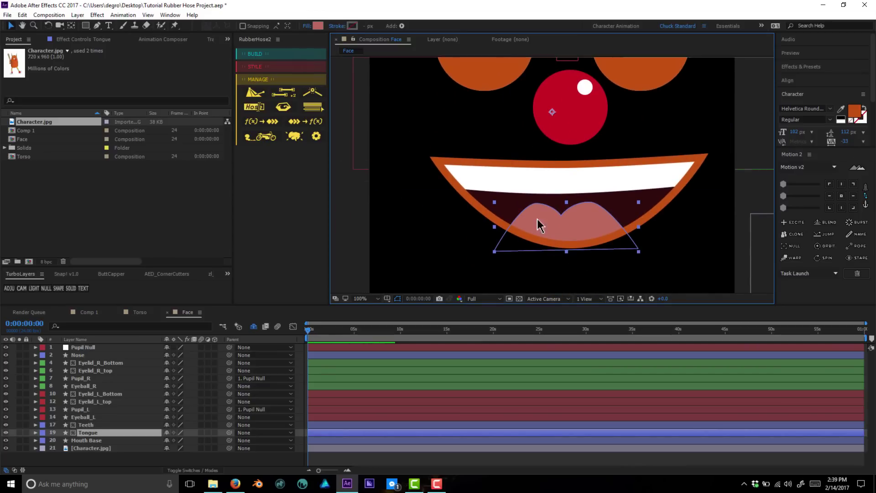
key("g")
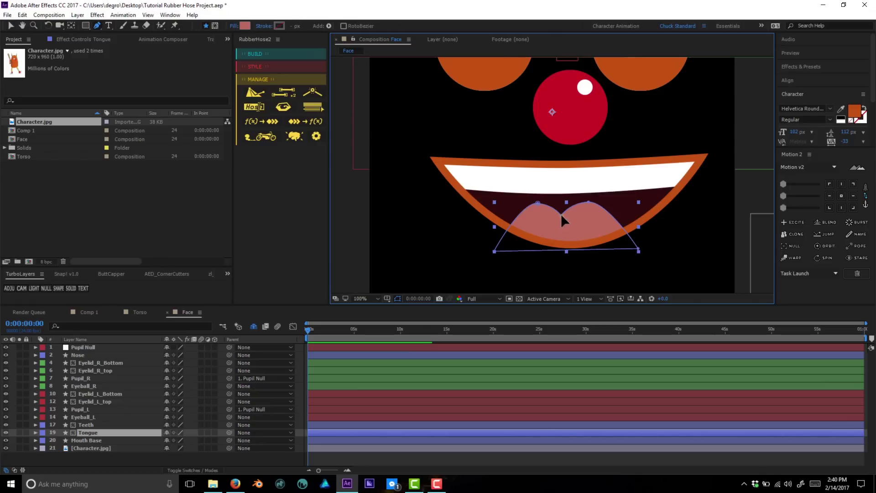
left_click(560, 214)
left_click_drag(588, 203, 592, 199)
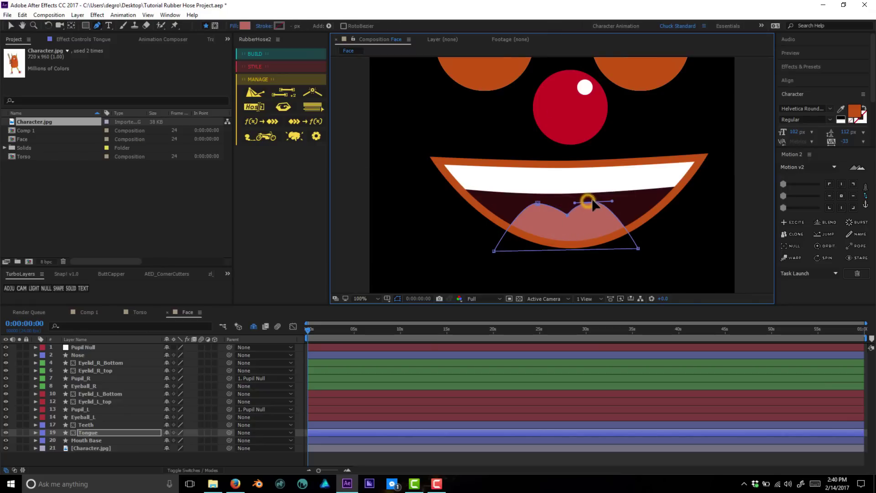
left_click(540, 201)
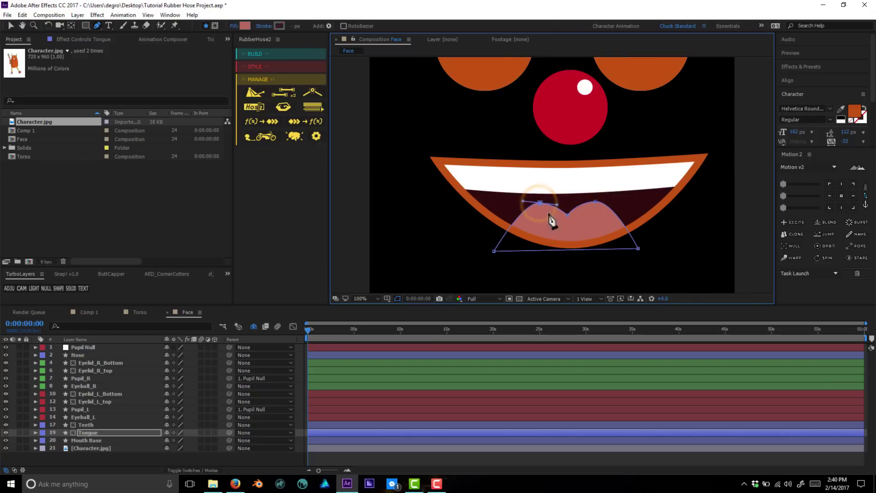
Step: Centre the anchor points of the Tongue and Teeth layers within their own shapes
key("v")
left_click(581, 223)
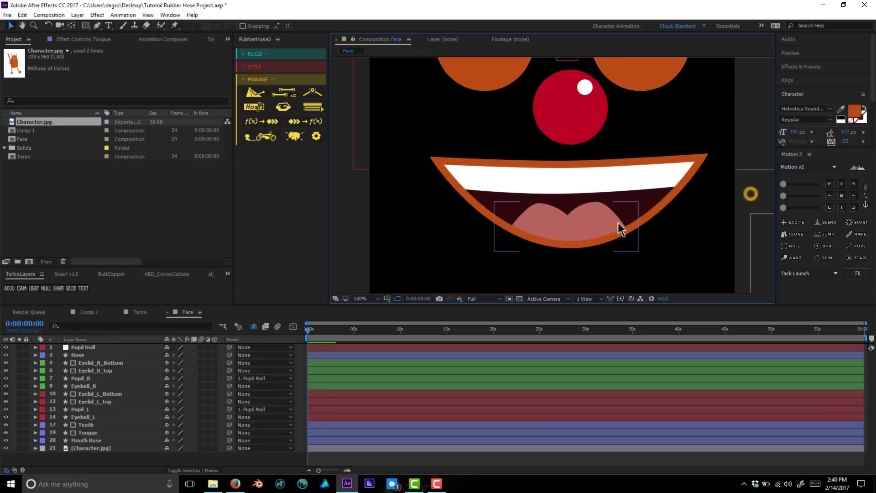
left_click(598, 214)
left_click(842, 196)
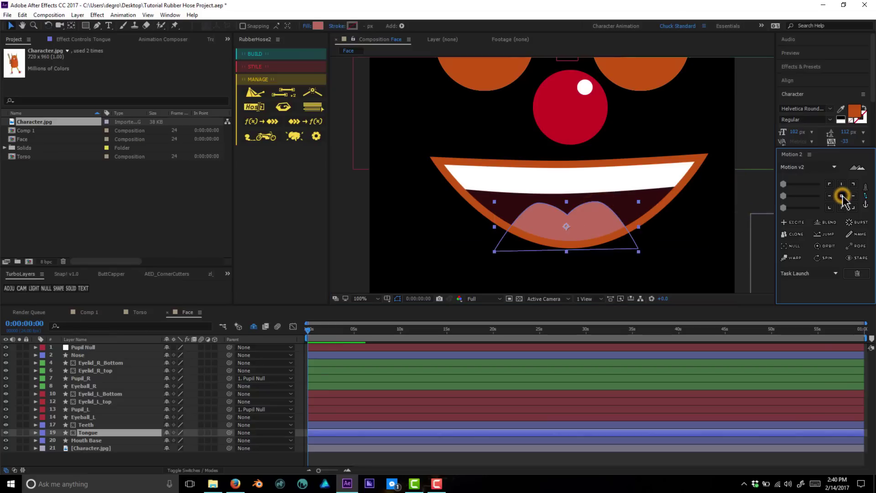
left_click(596, 181)
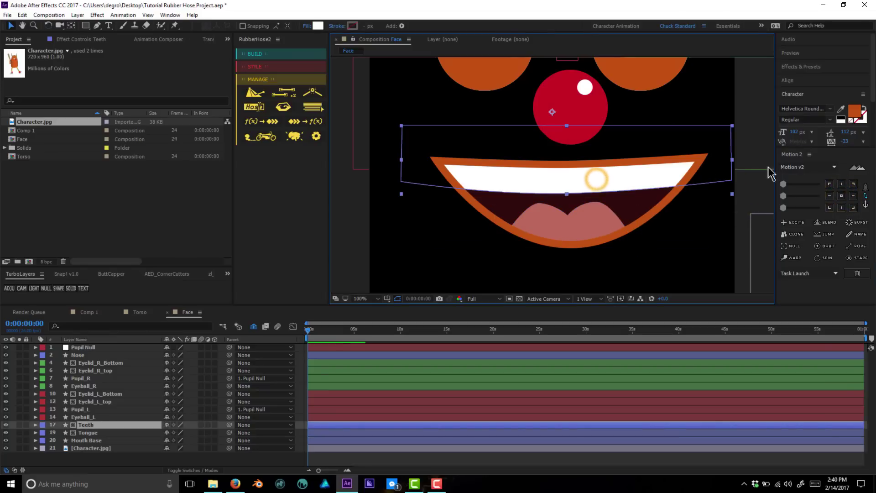
left_click(841, 196)
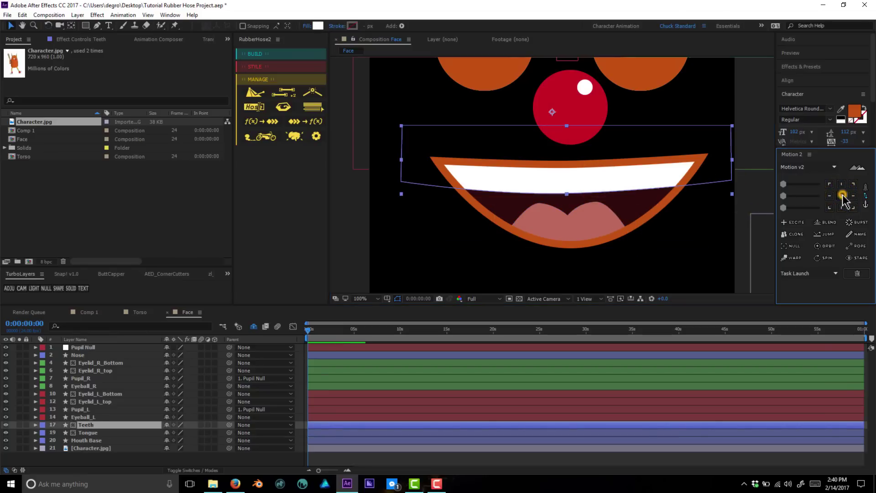
Step: Centre the anchor point of the Nose layer on the red nose
left_click(661, 95)
left_click(750, 252)
left_click_drag(728, 115, 714, 171)
left_click(675, 148)
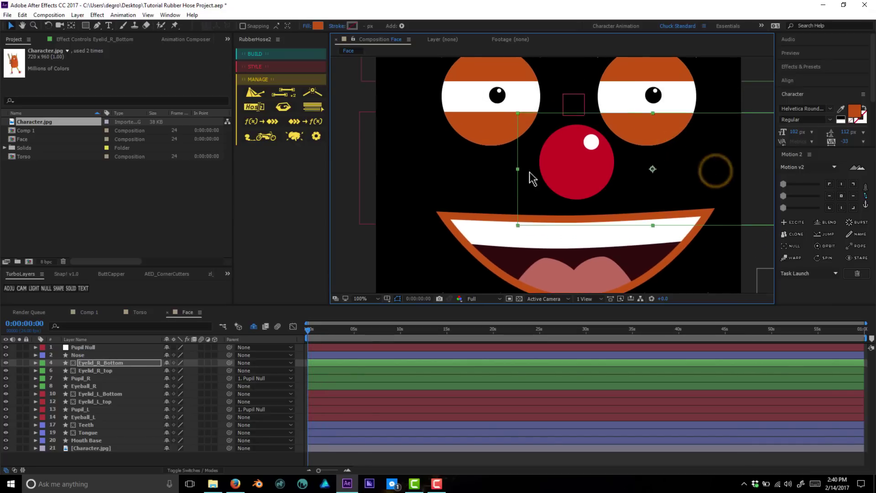
left_click(348, 255)
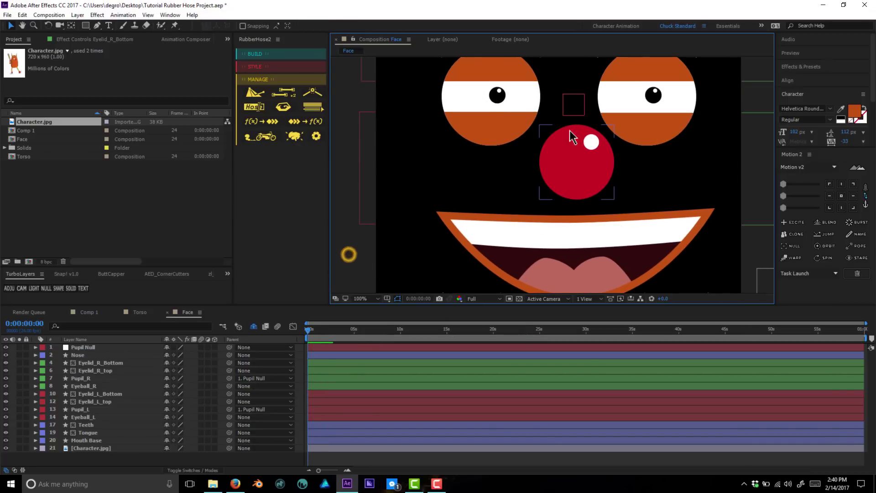
left_click(840, 195)
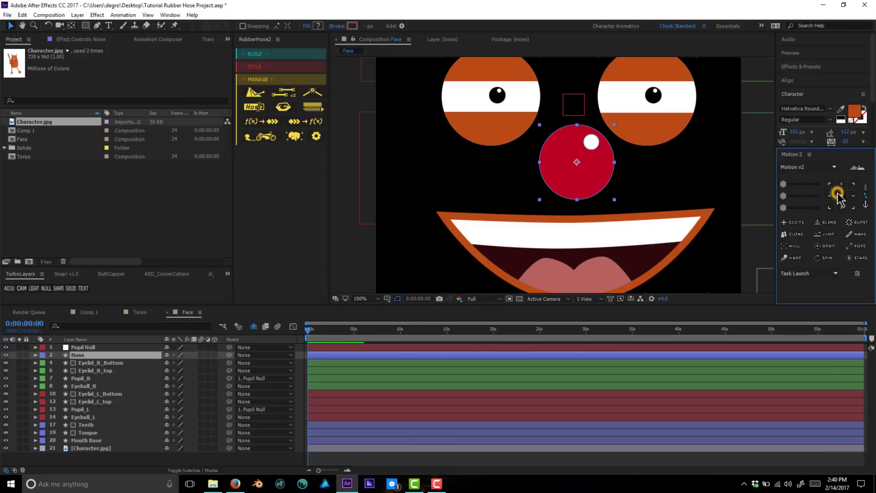
Step: Select the Pupil_R and Eyelid_R_top layers one after the other to check their anchor points
left_click(476, 95)
left_click(653, 96)
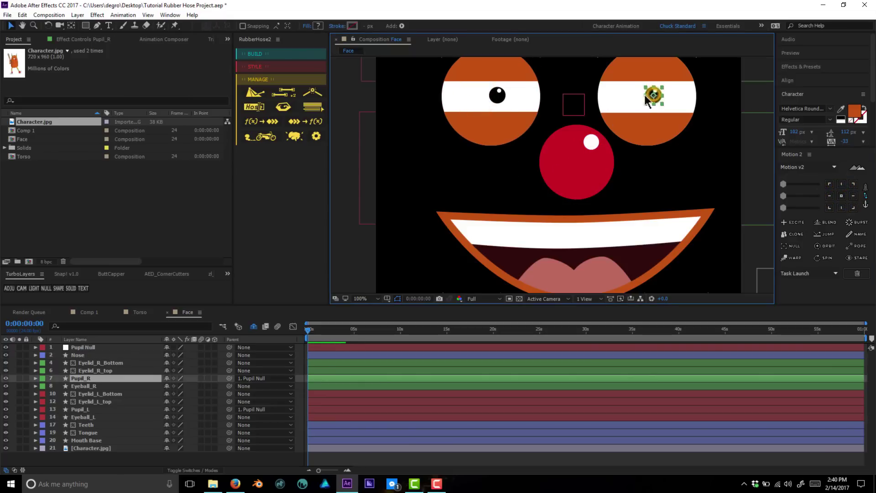
left_click(639, 74)
scroll(557, 172, "down", 2)
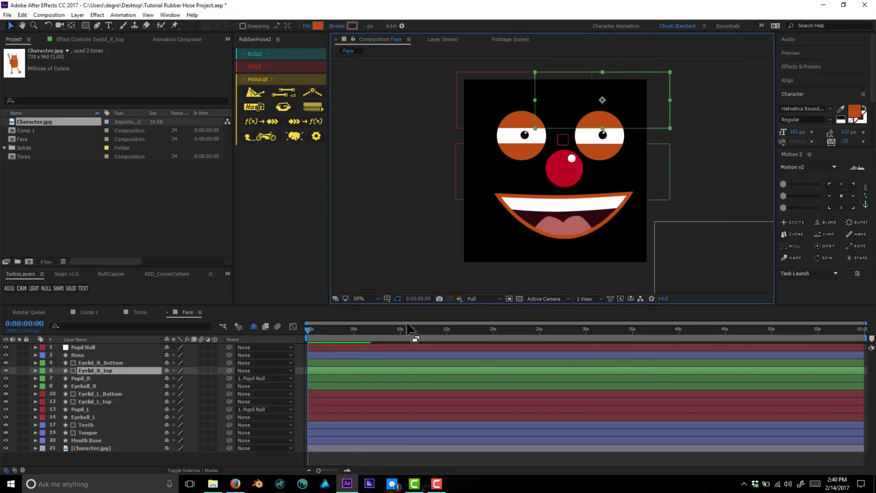
Step: Try moving both pupils slightly sideways with Pupil Null
left_click(134, 348)
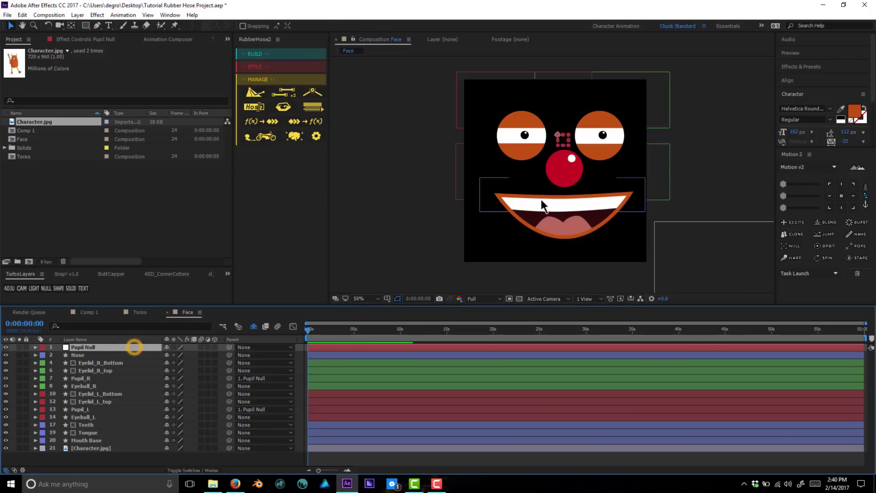
left_click(563, 140)
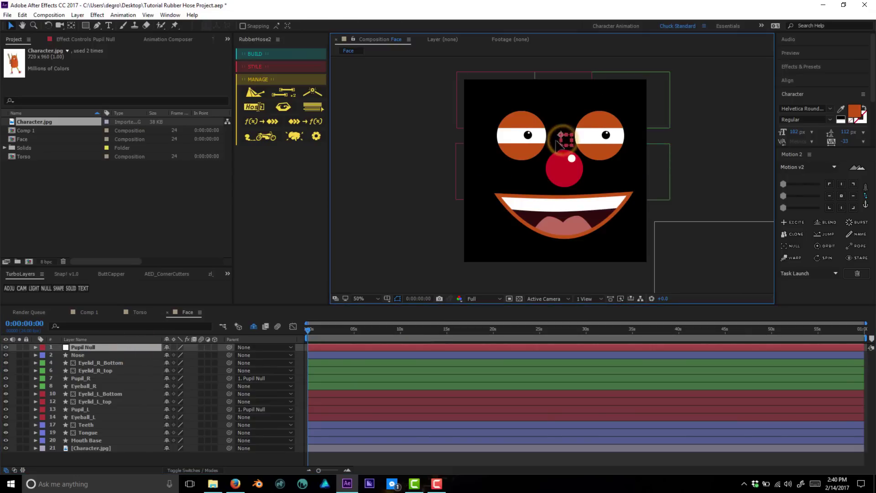
key("Return")
mouse_move(568, 145)
left_mouse_down()
mouse_move(545, 142)
mouse_move(562, 140)
left_mouse_up()
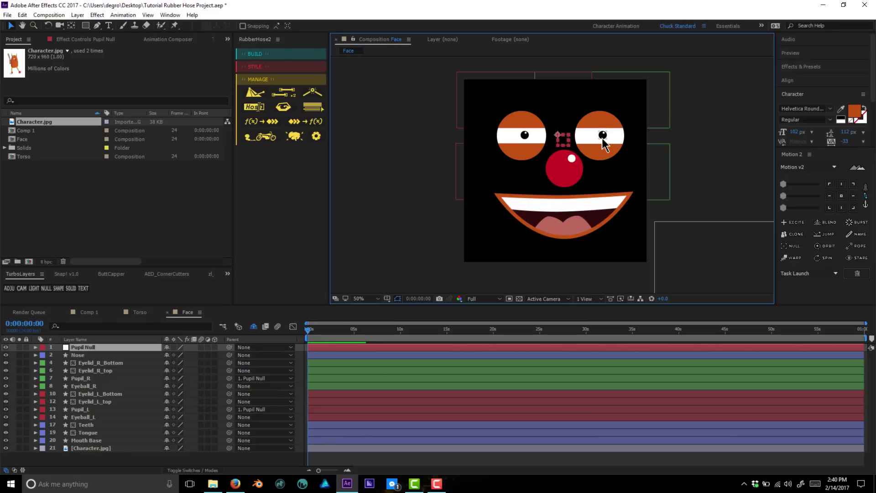
Step: Move the Character.jpg reference layer further up beside the face in the Face composition
left_click(571, 228)
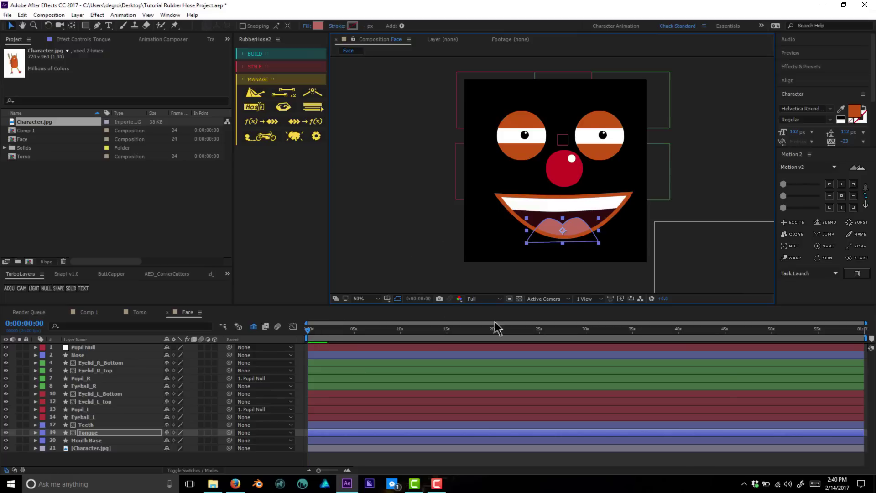
left_click_drag(684, 264, 711, 148)
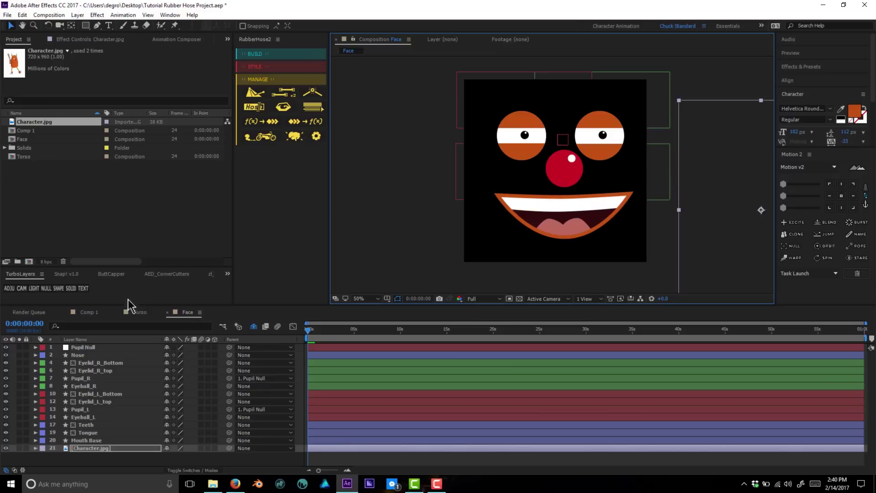
Step: Add the Face composition above Torso in Comp 1, scaled down to fit on the upper part of the orange body
left_click(134, 313)
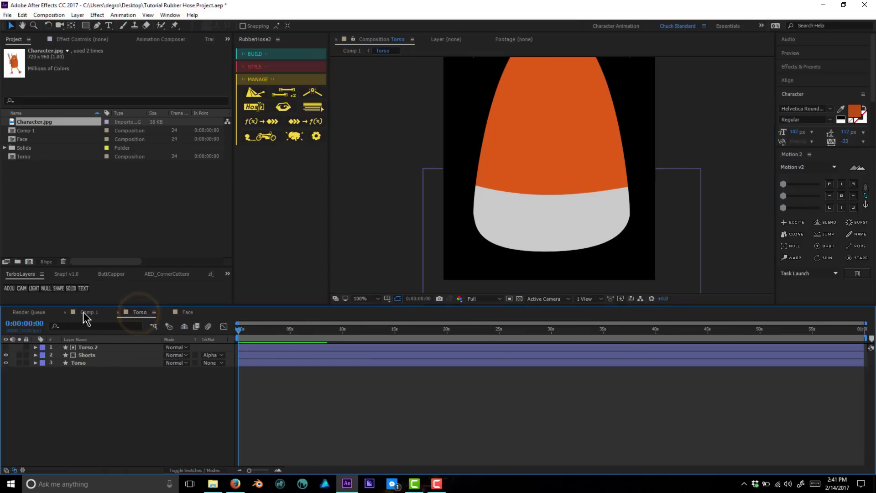
left_click(84, 312)
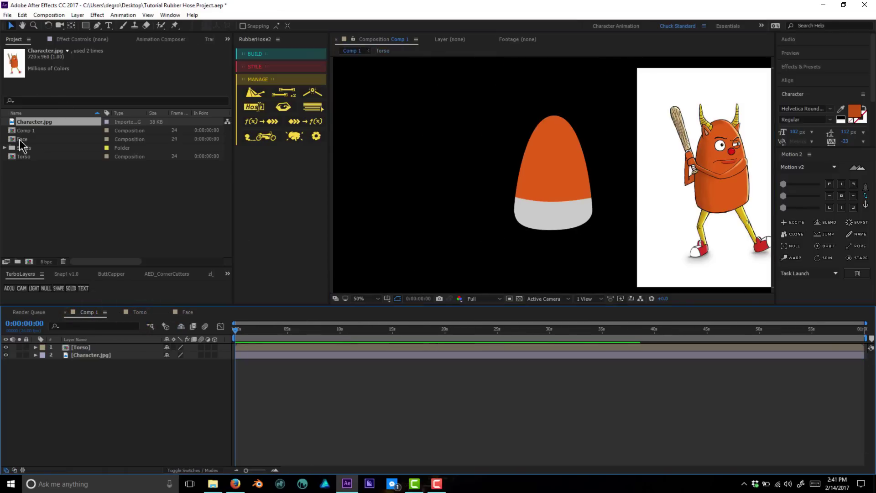
left_click_drag(20, 141, 133, 347)
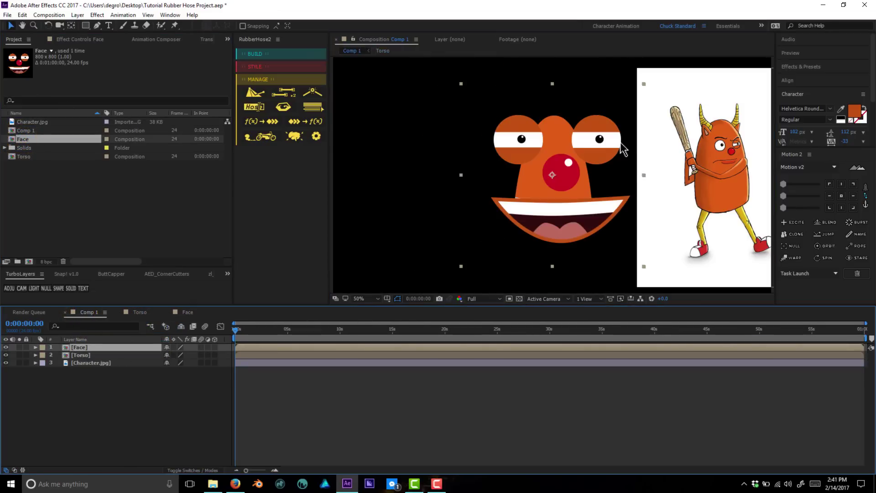
left_click_drag(644, 266, 565, 170)
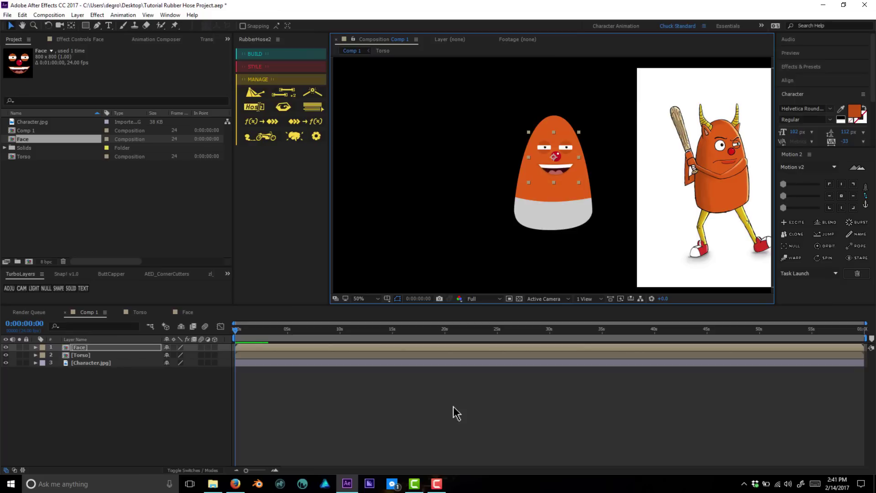
left_click(302, 429)
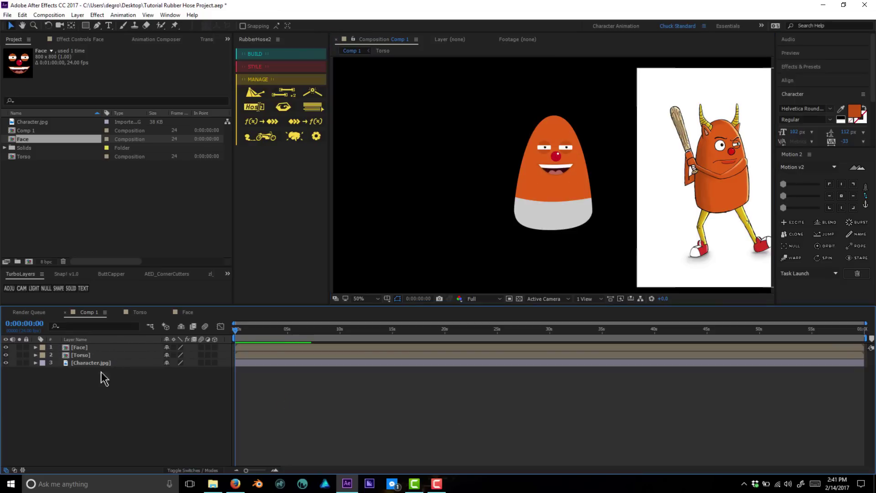
left_click(92, 355)
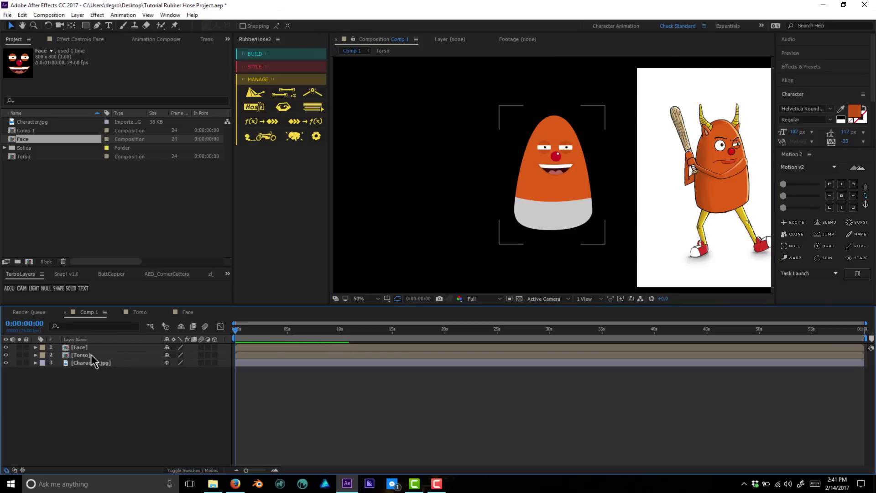
Step: Create a new shape layer in Comp 1 and draw a closed, pointed horn on the head's upper-left side with the Pen tool
left_click(90, 315)
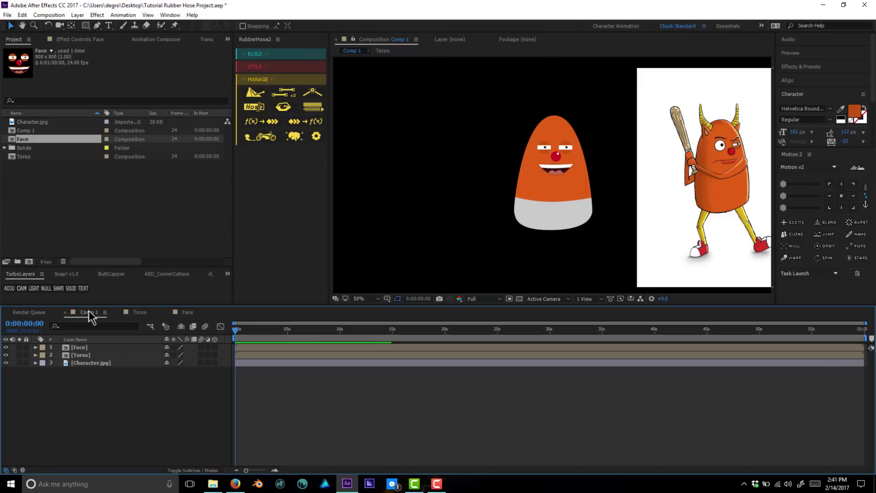
left_click(57, 289)
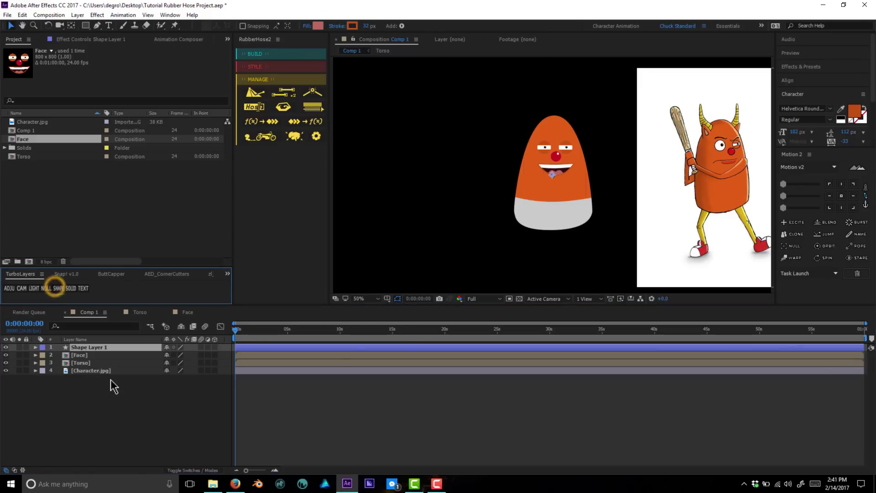
left_click(97, 26)
key("slash")
key("h")
left_click_drag(550, 75, 445, 157)
key("g")
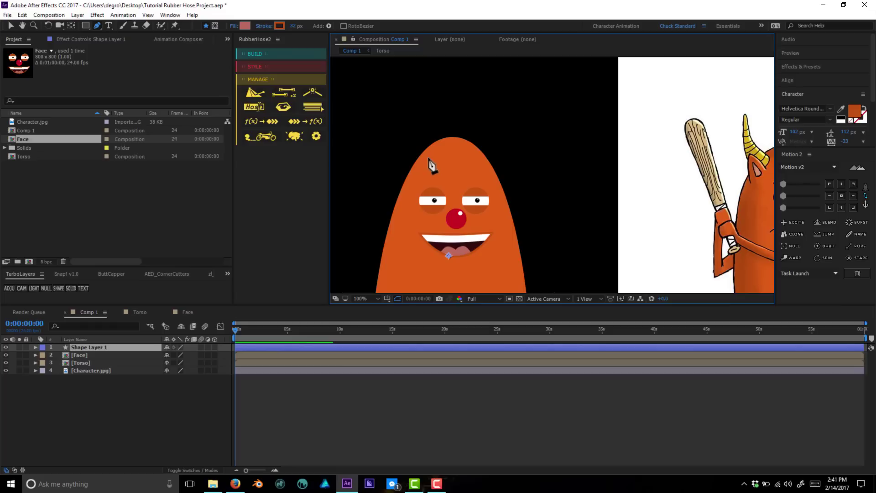
left_click(427, 158)
left_click(408, 142)
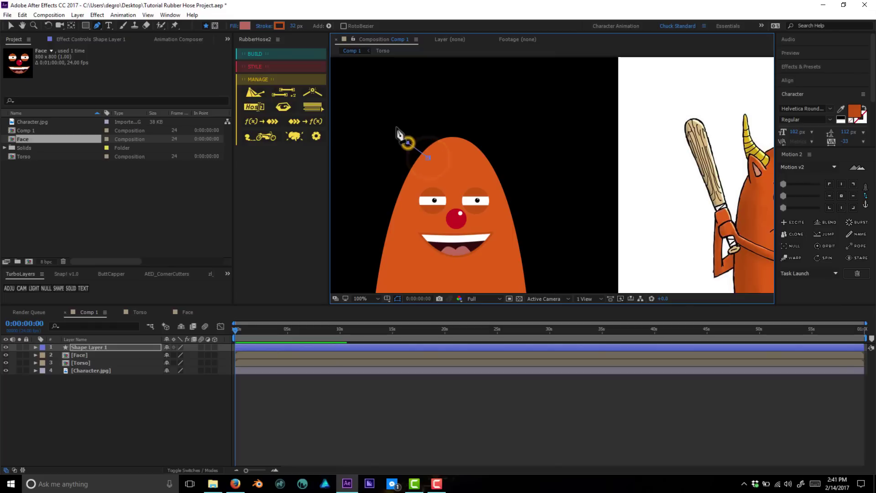
left_click(393, 104)
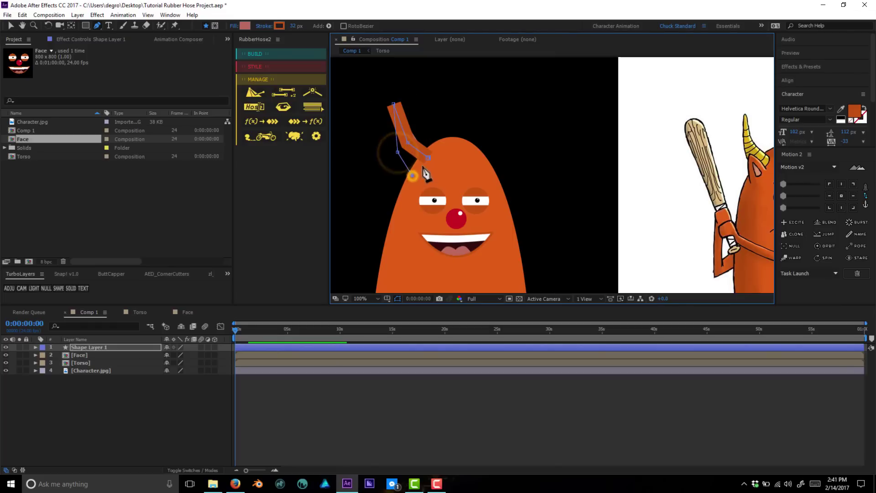
left_click(411, 175)
left_click(425, 173)
left_click(428, 157)
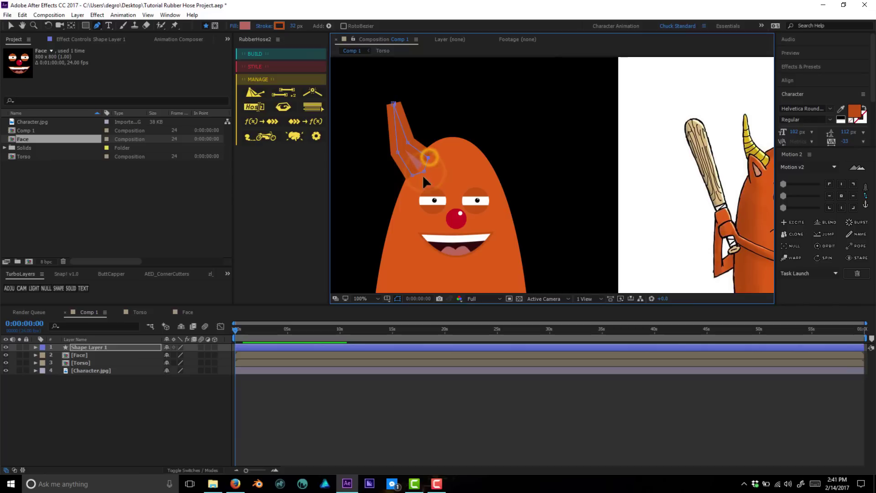
Step: Reduce the horn's stroke width to 0 px and fill it with the yellow sampled from the reference character's horn
left_click(110, 388)
left_click(113, 347)
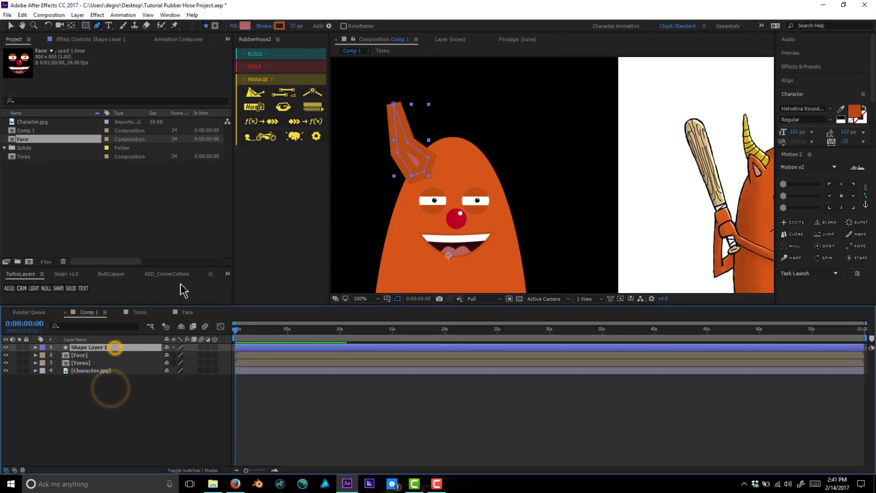
left_click(295, 26)
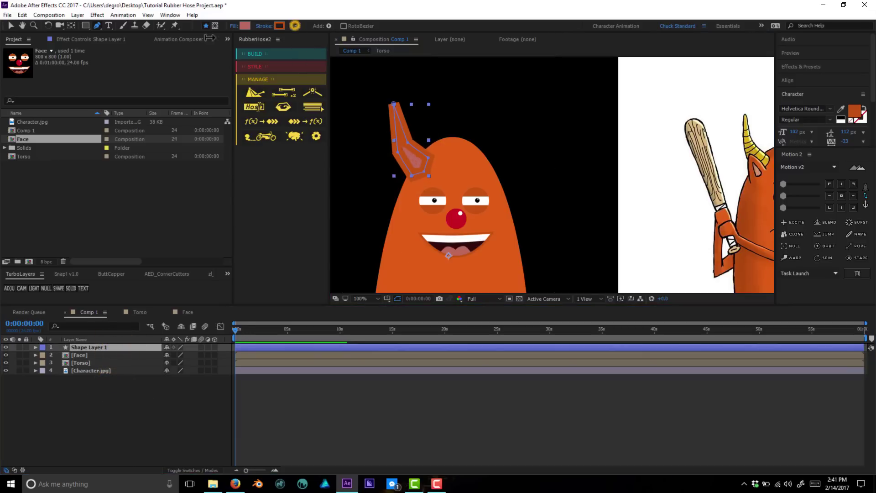
left_click(245, 25)
left_click(196, 69)
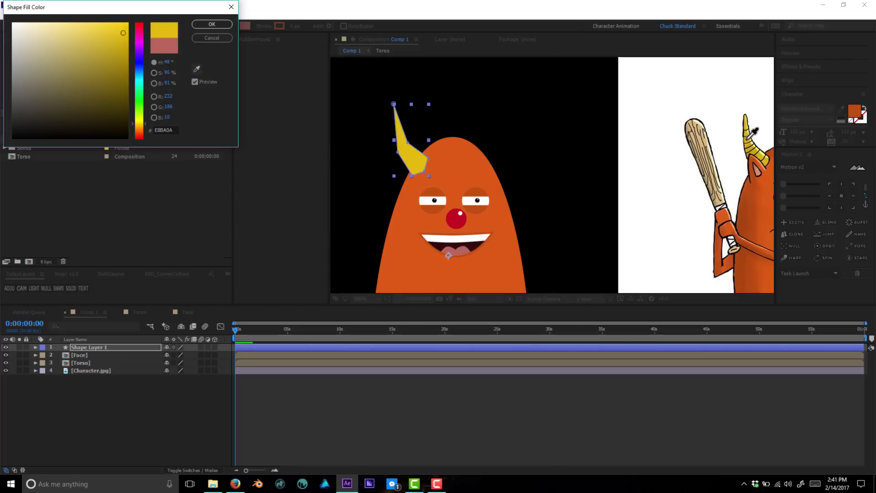
left_click(753, 132)
left_click(211, 22)
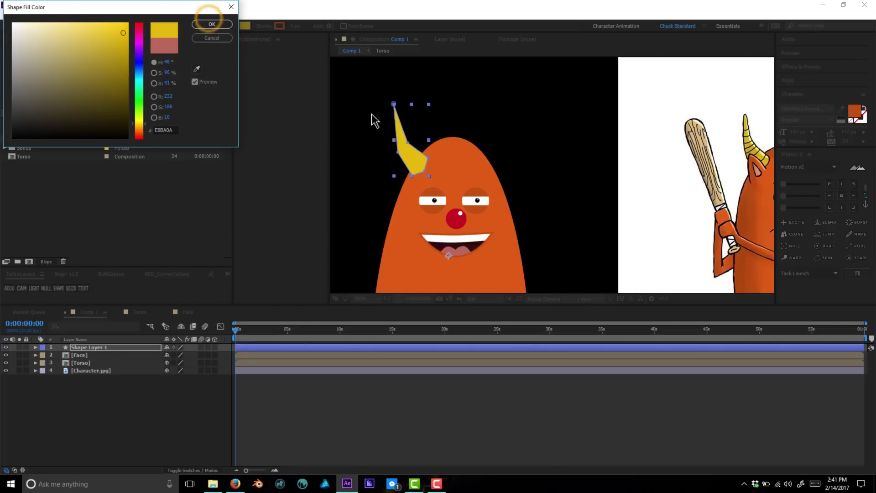
Step: Curve the horn's straight edges and base by adjusting its path points into a smooth, tapered outline
left_click(409, 148)
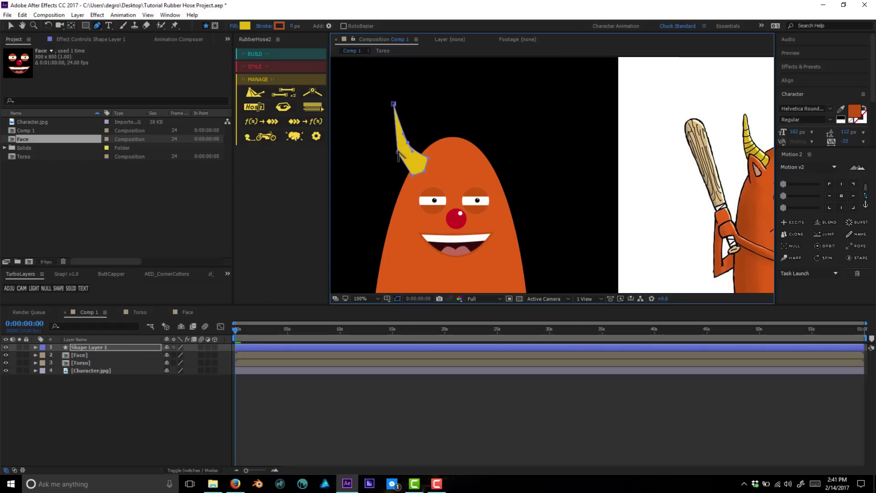
left_click(396, 152)
left_click(393, 105)
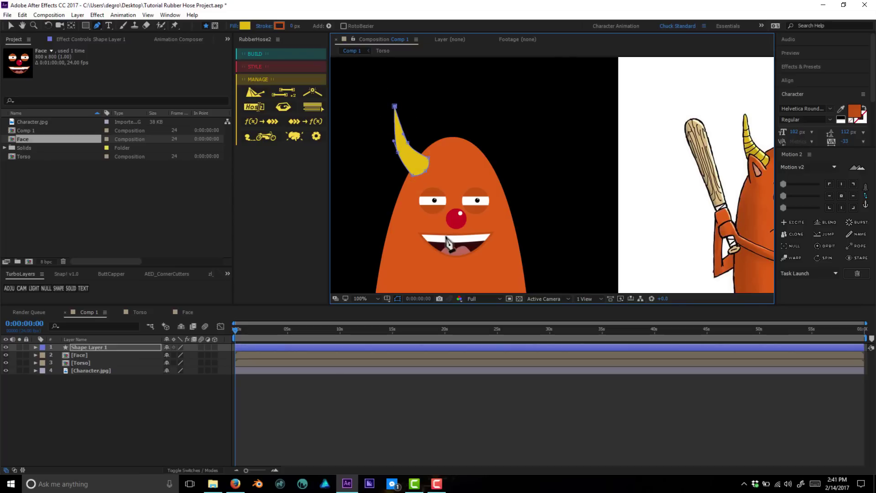
Step: Rename the horn's shape layer as Horn_Left
left_click(213, 403)
left_click(132, 345)
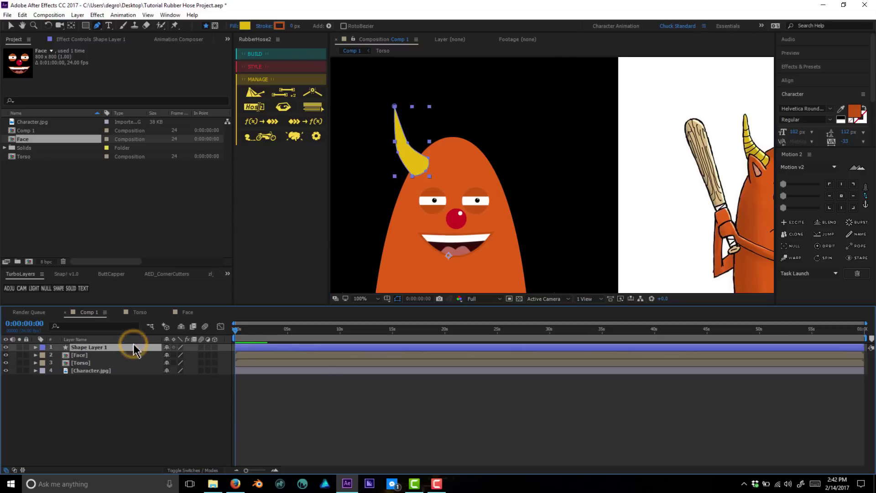
key("Return")
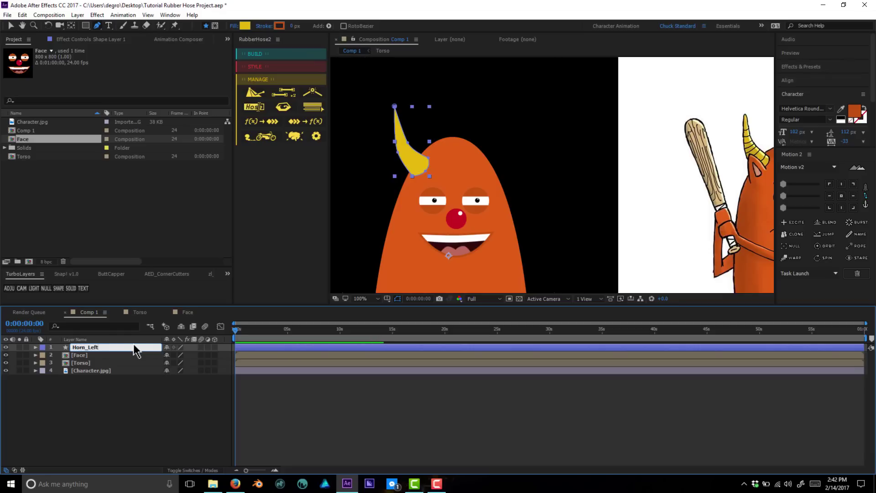
key("Return")
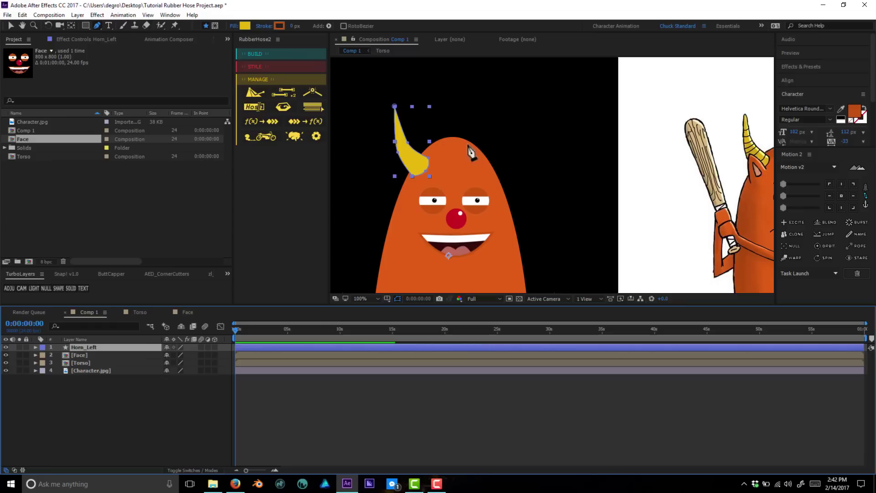
Step: Move the Horn_Left shape slightly up and to the right so its base overlaps the head's edge
key("h")
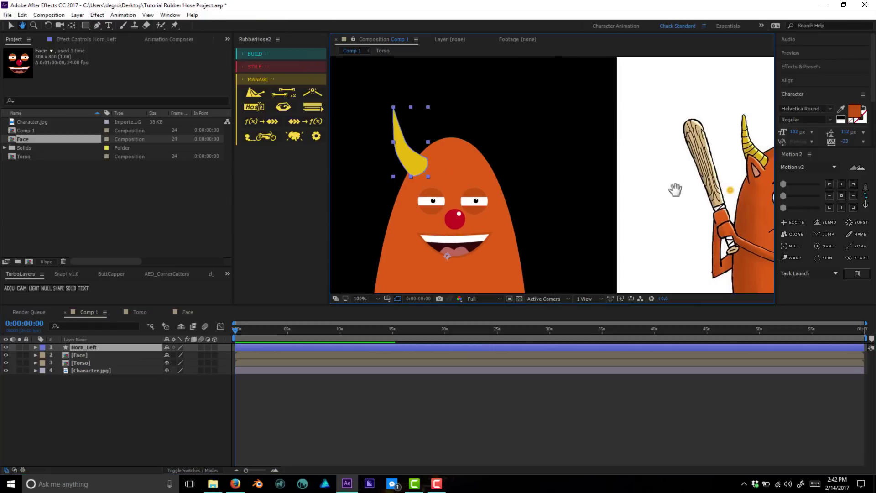
left_click_drag(629, 187, 598, 181)
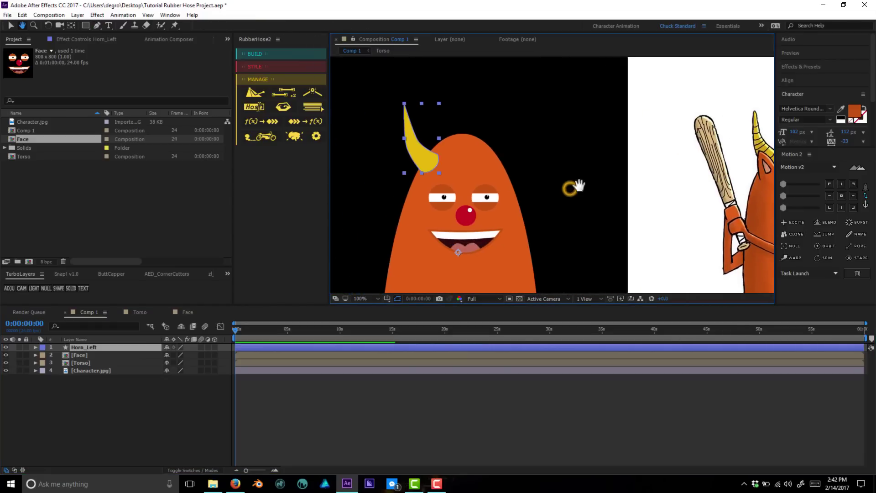
scroll(575, 182, "up", 1)
left_click_drag(375, 159, 557, 194)
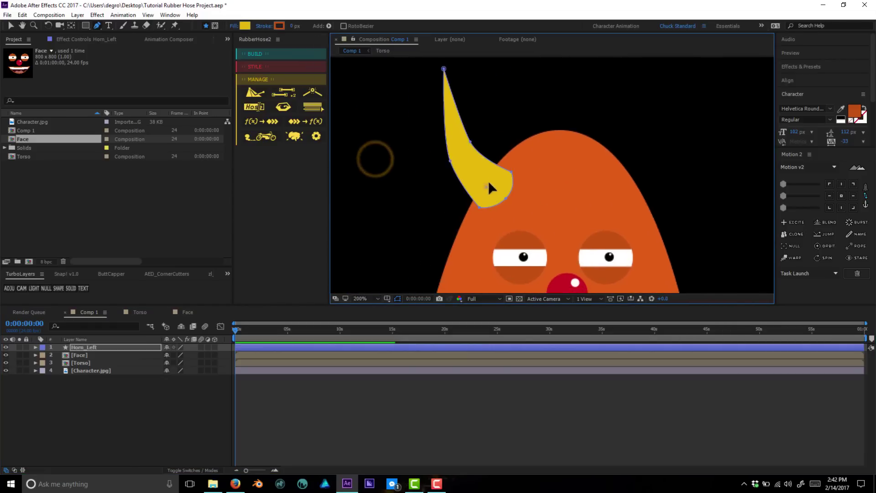
key("v")
left_click_drag(487, 180, 491, 167)
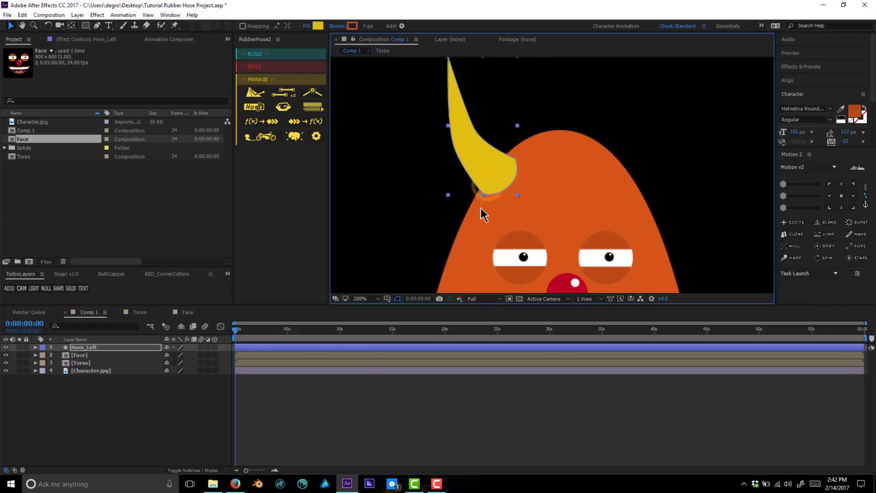
Step: Draw a closed triangular ear just below the horn in the Horn_Left layer with the Pen tool
left_click(96, 26)
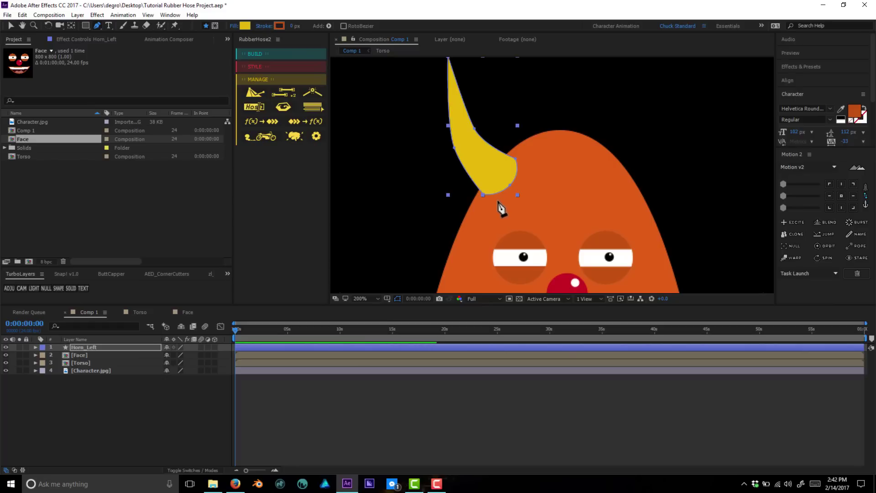
left_click(497, 201)
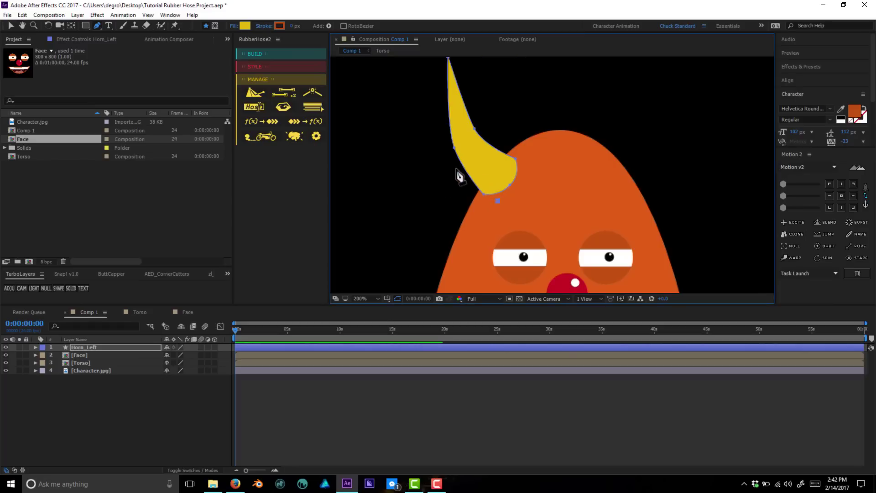
left_click(455, 169)
left_click(465, 233)
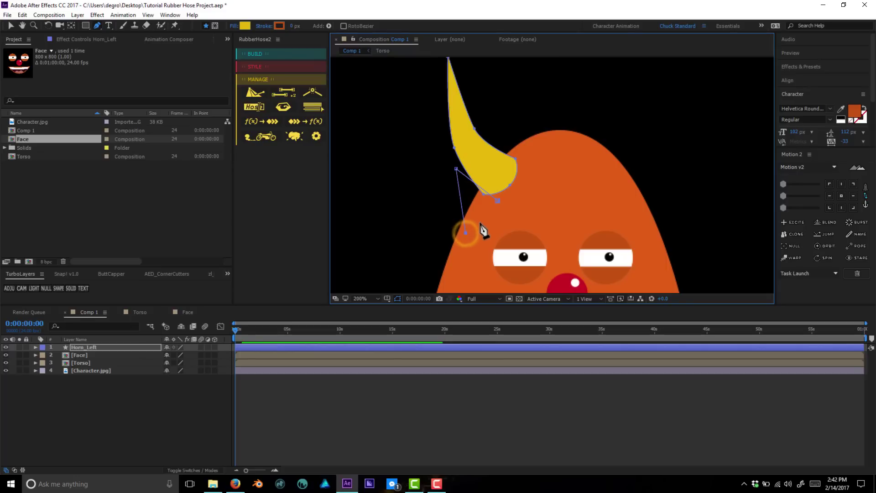
left_click(498, 201)
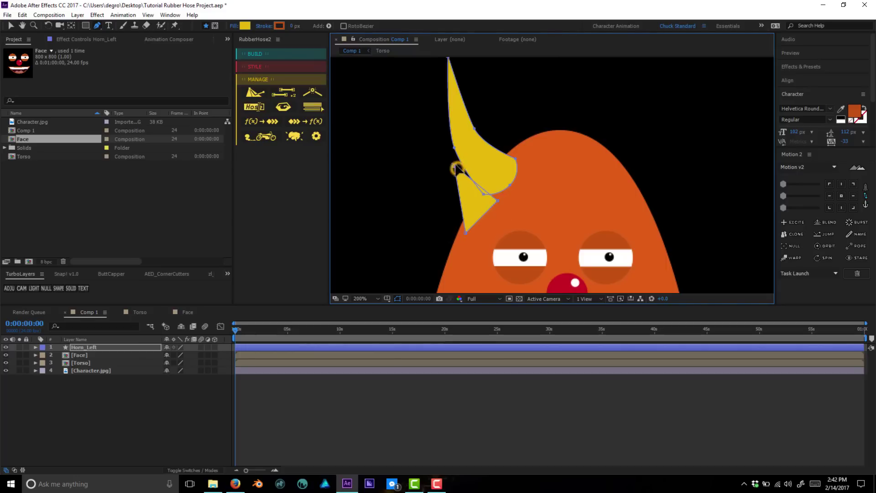
Step: Fill the ear, Shape 2 of Horn_Left, with the orange sampled from the character's body
left_click(35, 348)
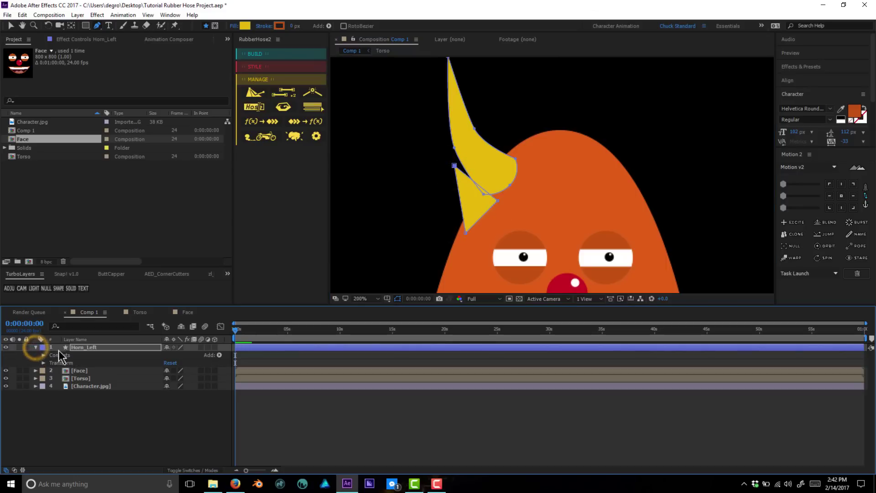
left_click(44, 355)
left_click(66, 363)
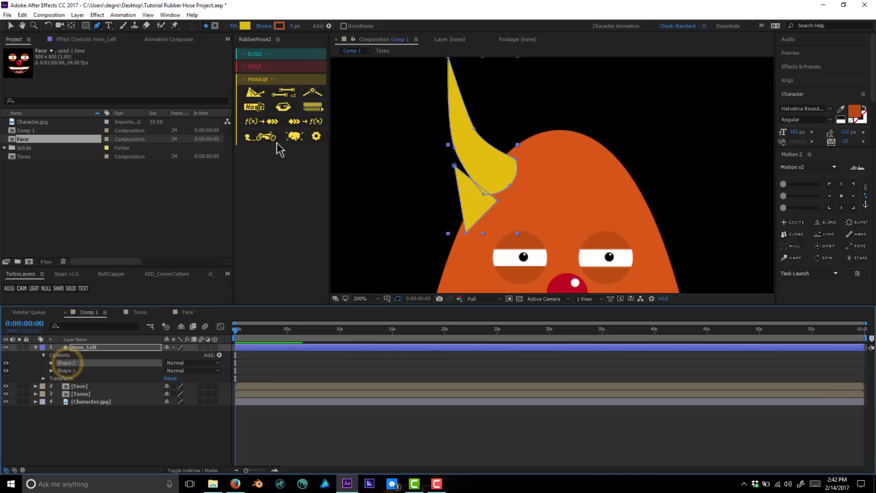
left_click(245, 26)
left_click(196, 69)
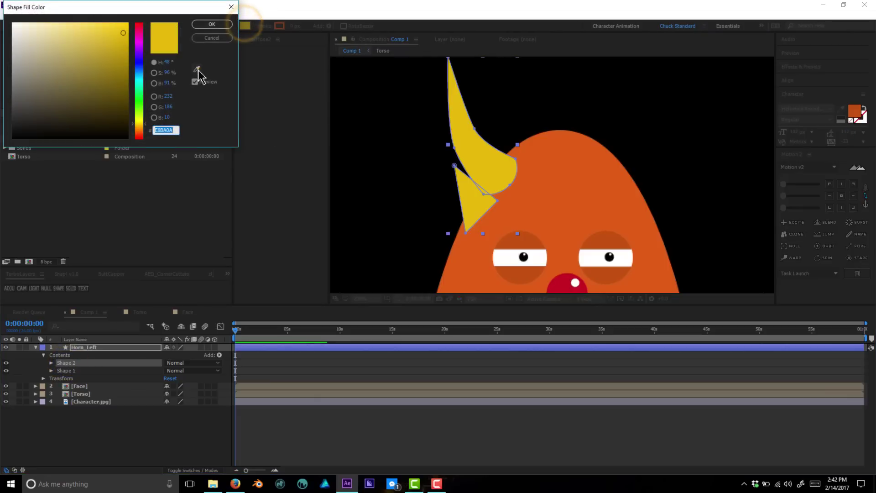
left_click(543, 201)
left_click(212, 23)
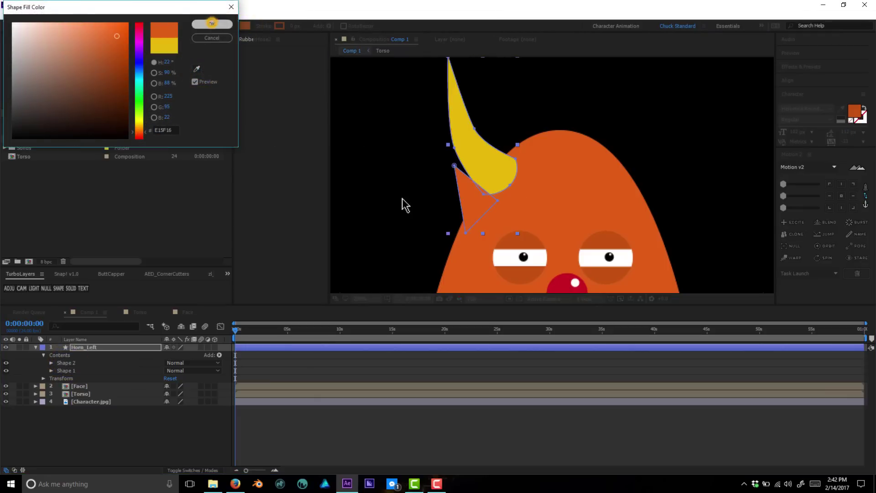
Step: Curve the ear's outer and upper edges outward and adjust its tip and inner corner points
key("a")
left_click(461, 197)
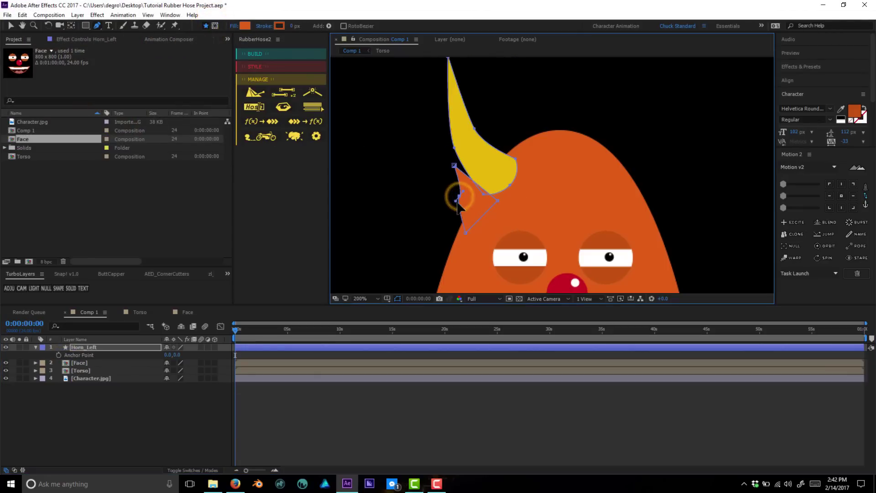
left_click_drag(459, 200, 450, 191)
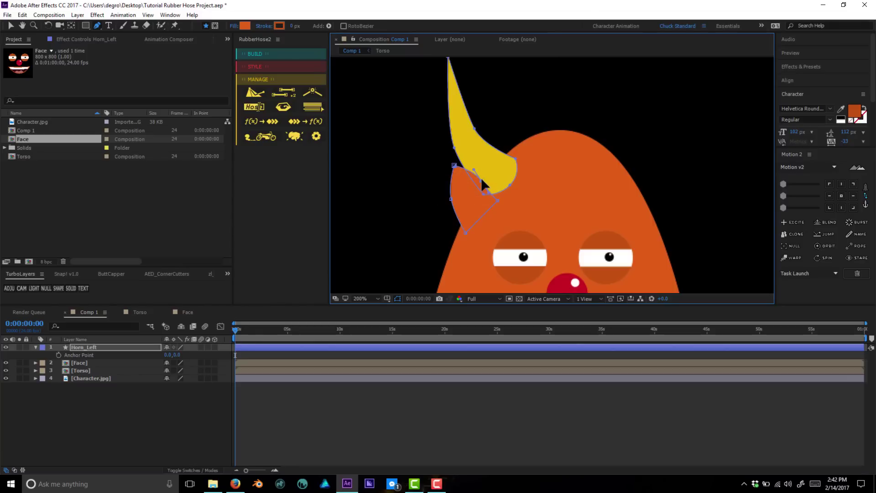
left_click_drag(453, 165, 450, 162)
left_click_drag(497, 200, 502, 198)
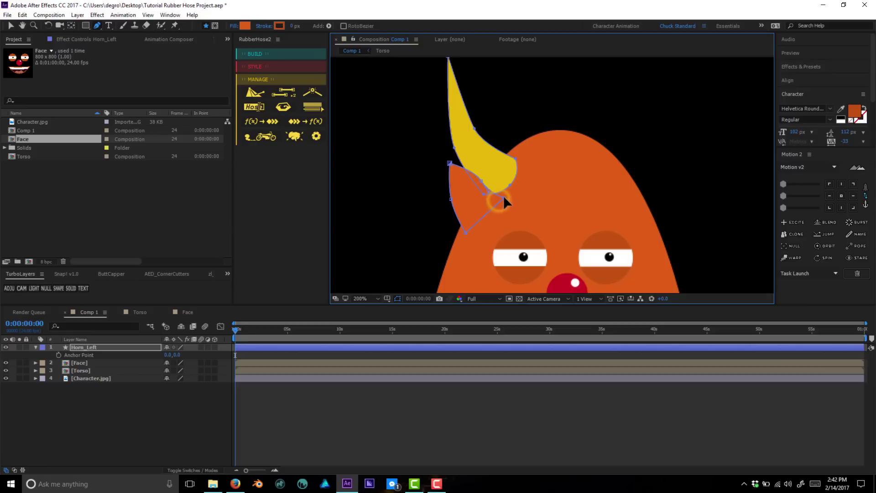
Step: Draw a smaller closed triangle inside the ear as a new shape in the Horn_Left layer
left_click(364, 428)
left_click(305, 349)
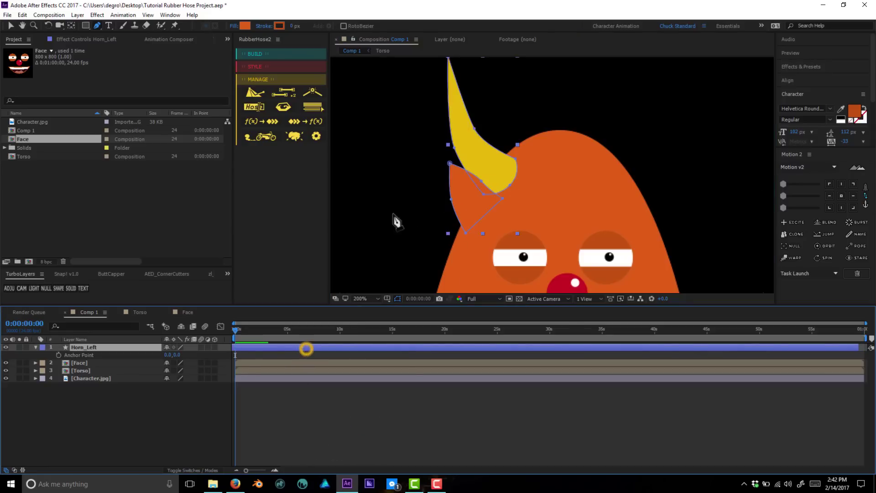
left_click(466, 215)
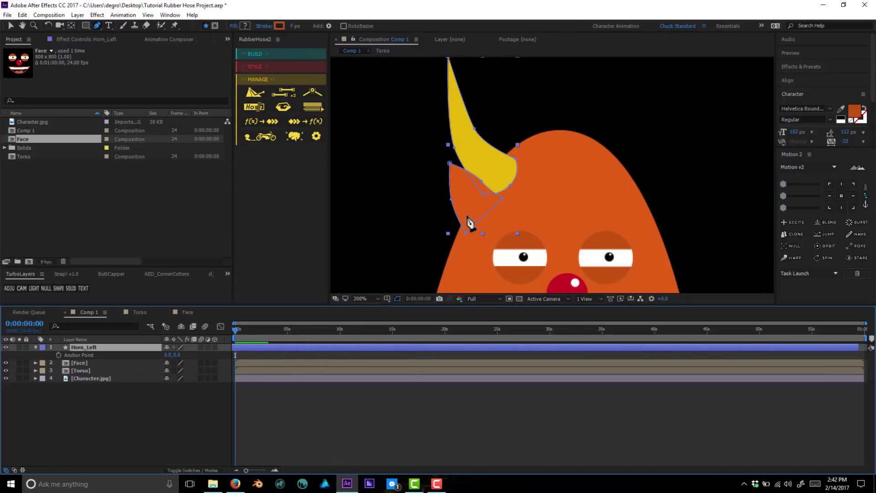
left_click(456, 173)
left_click(489, 198)
left_click(468, 214)
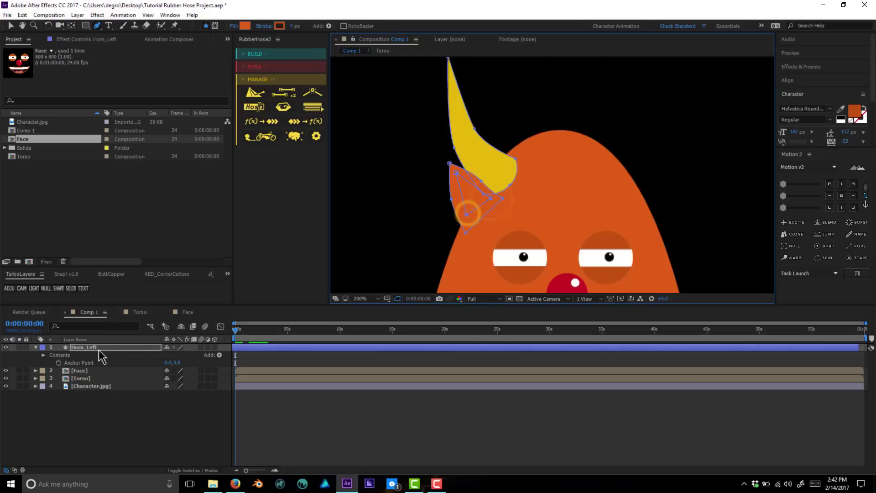
Step: Change the fill of the inner-ear triangle, Shape 3 of Horn_Left, to a light pink
left_click(42, 355)
left_click(63, 363)
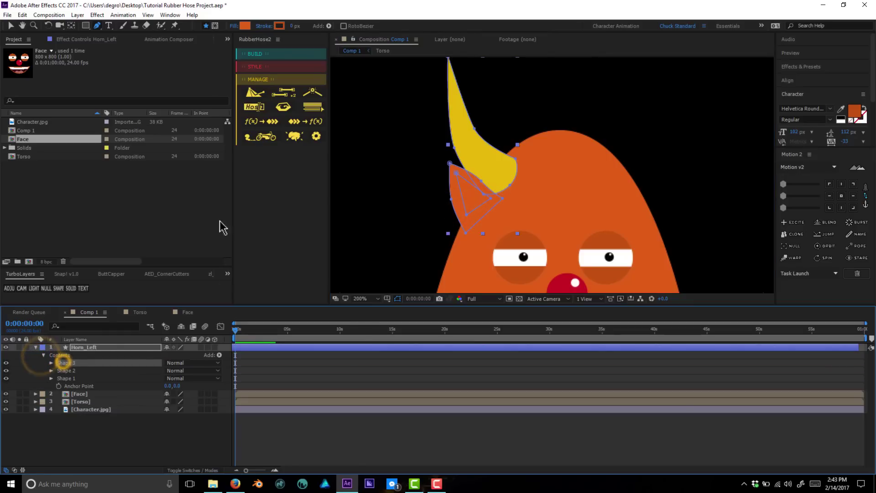
left_click(245, 26)
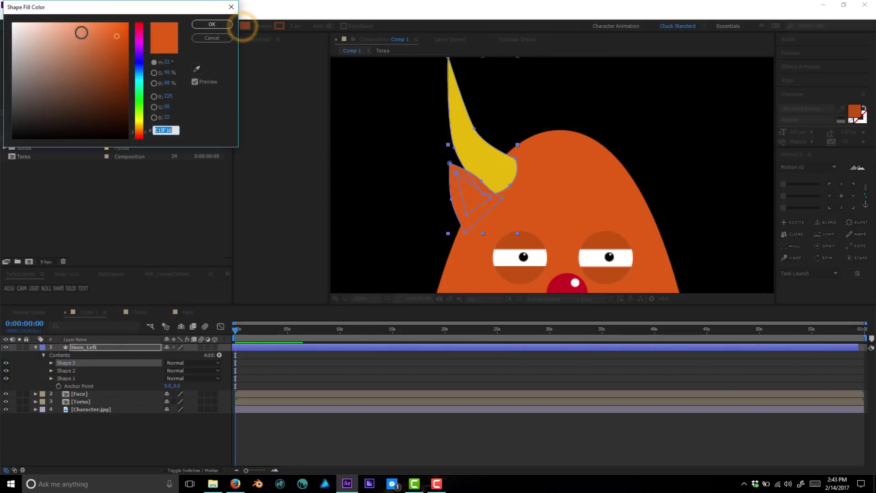
left_click(140, 136)
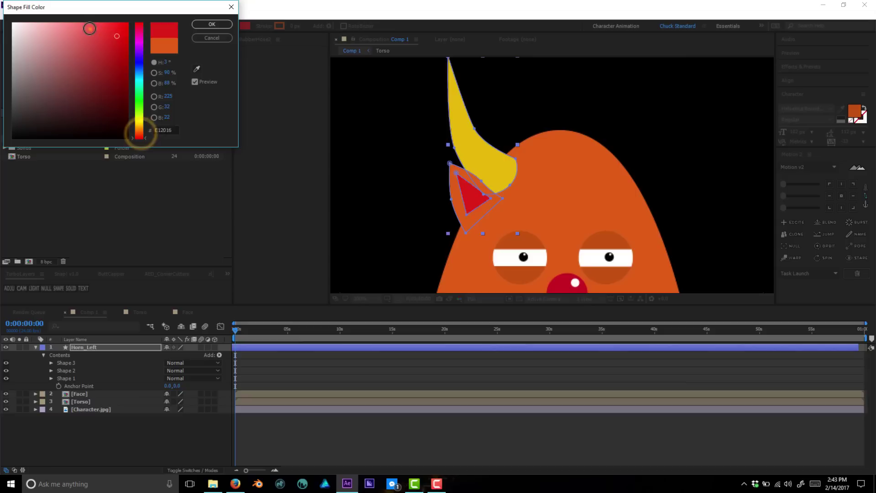
left_click_drag(89, 29, 68, 25)
left_click(212, 24)
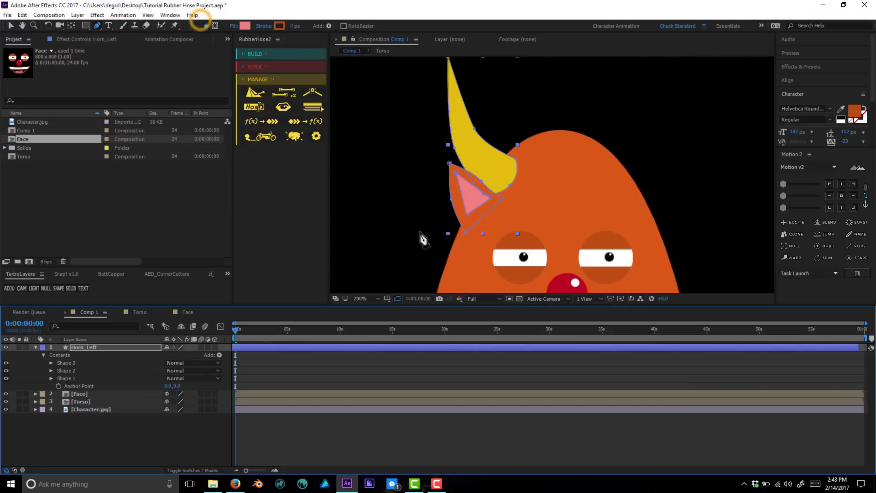
Step: Reshape the pink inner ear by moving its tip and curving its edges to follow the outer ear, and deselect it
key("period")
mouse_move(410, 185)
left_mouse_down()
mouse_move(428, 204)
mouse_move(409, 184)
left_mouse_up()
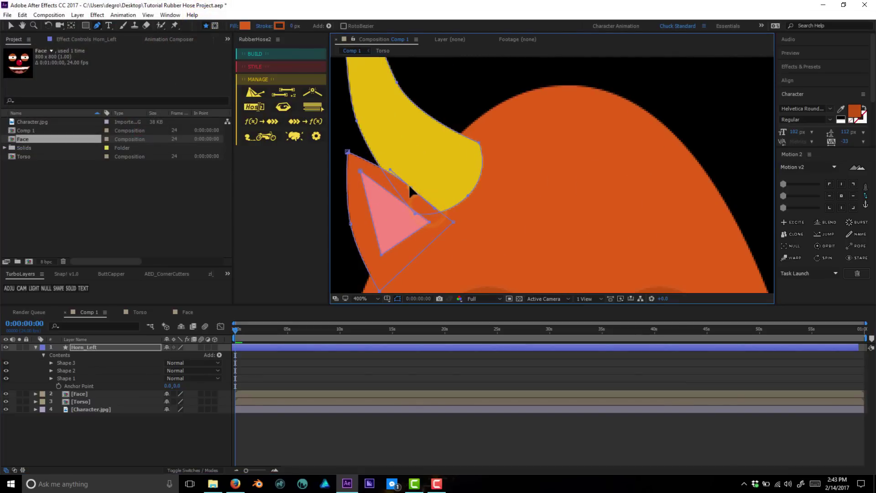
left_click(357, 175)
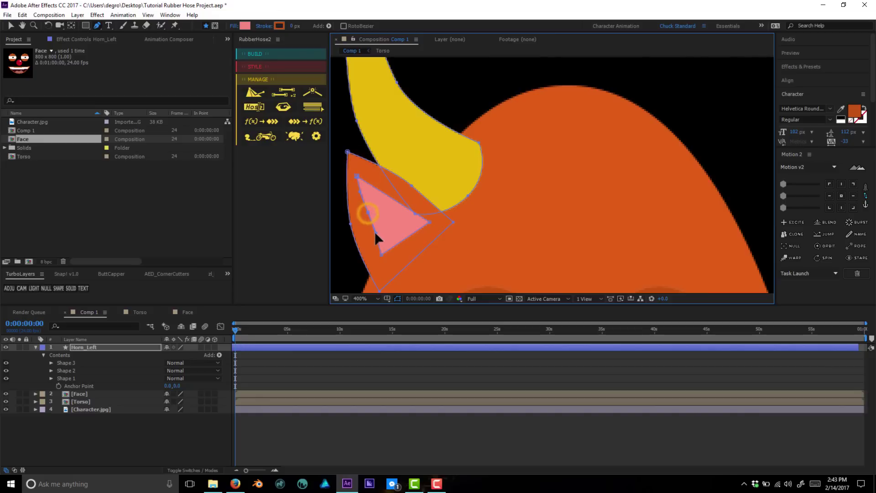
left_click(366, 221)
left_click(387, 194)
left_click_drag(397, 204, 384, 190)
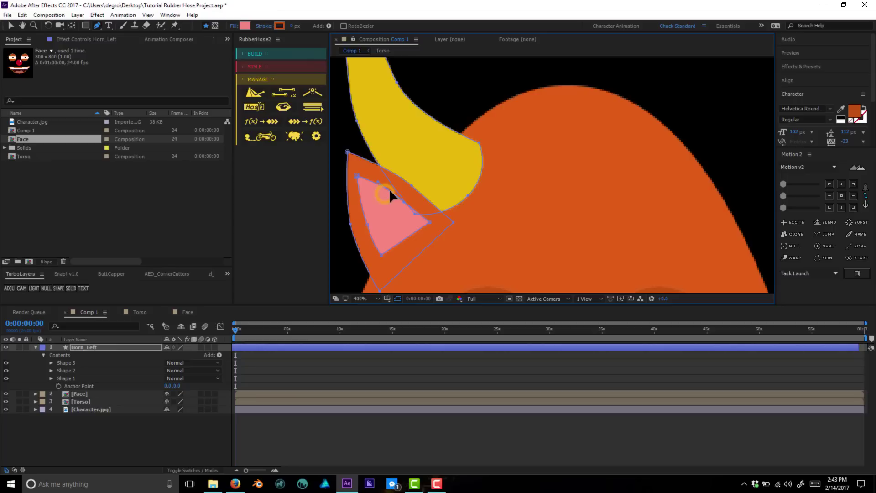
left_click(444, 364)
key("comma")
key("comma")
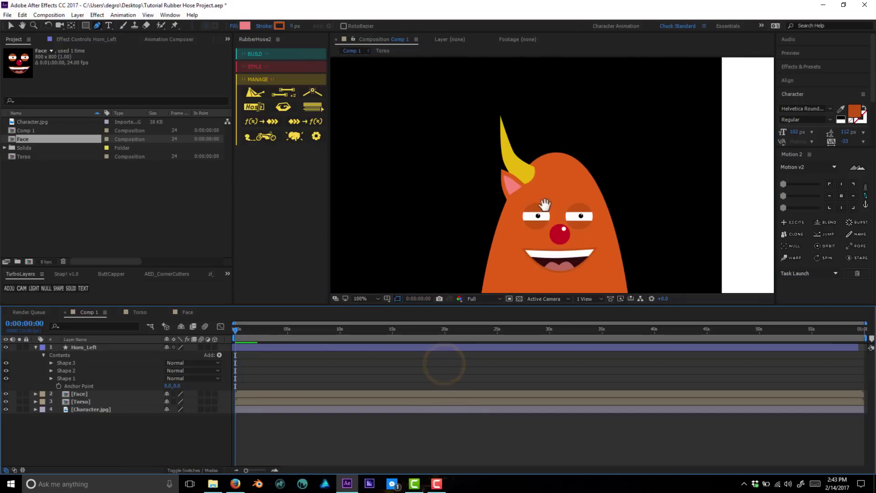
Step: Duplicate the Horn_Left layer and rename the copy Horn_Right
left_click_drag(543, 201, 406, 192)
key("comma")
key("period")
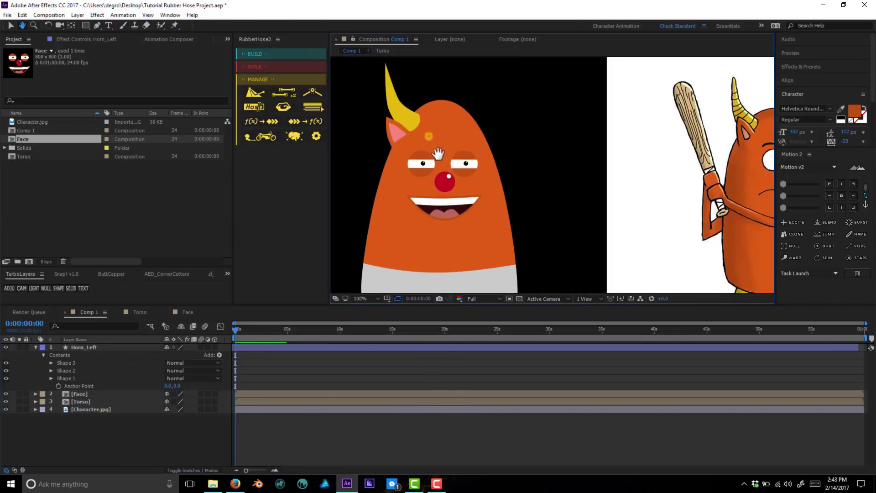
left_click_drag(437, 154, 468, 205)
key("v")
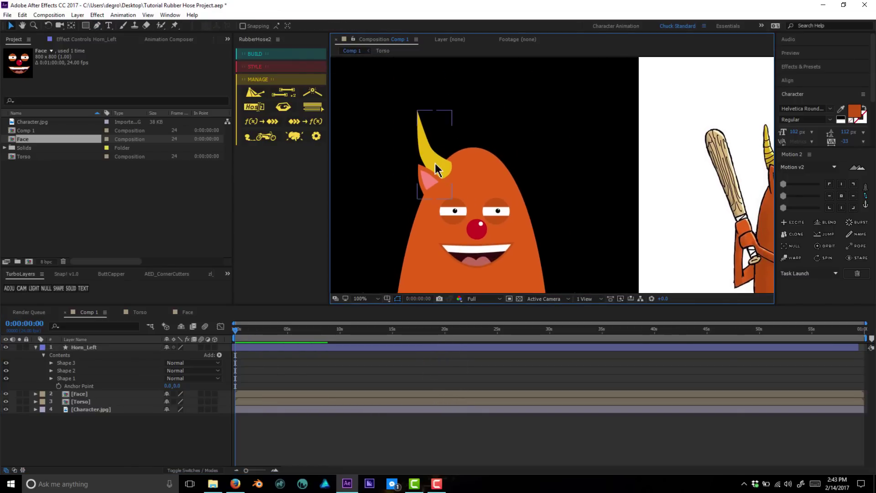
left_click(435, 170)
key("ctrl+d")
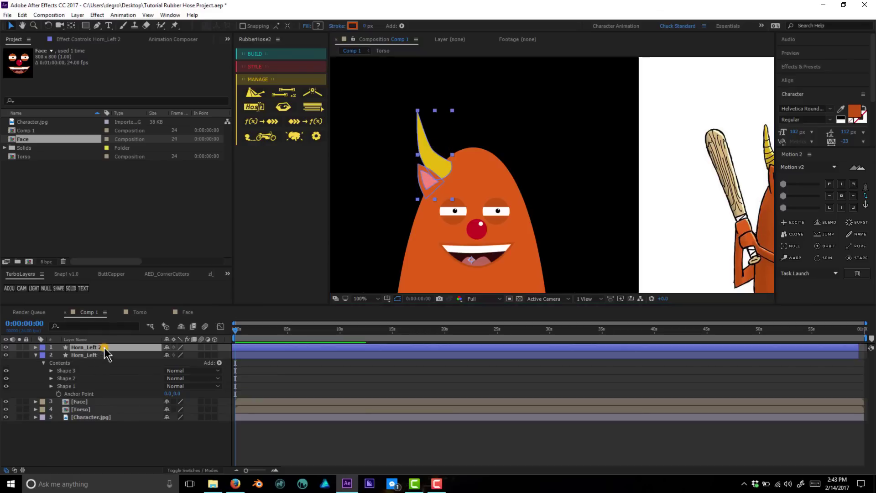
left_click(101, 348)
key("Return")
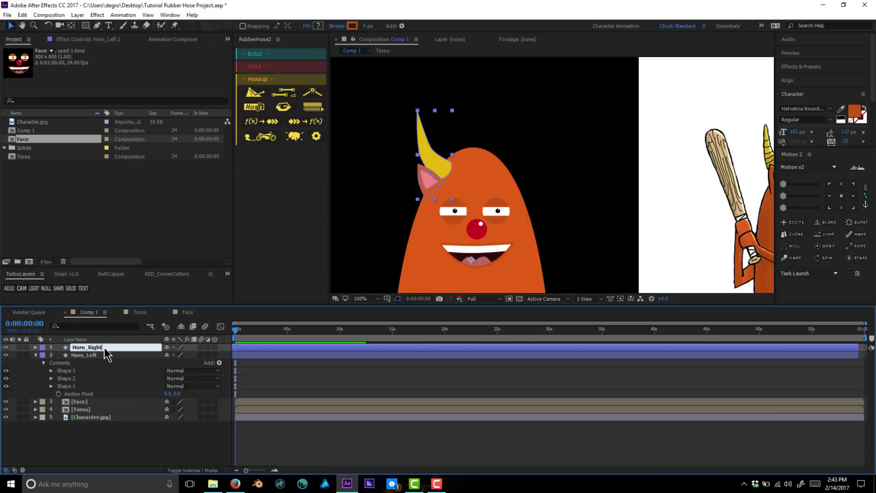
key("Return")
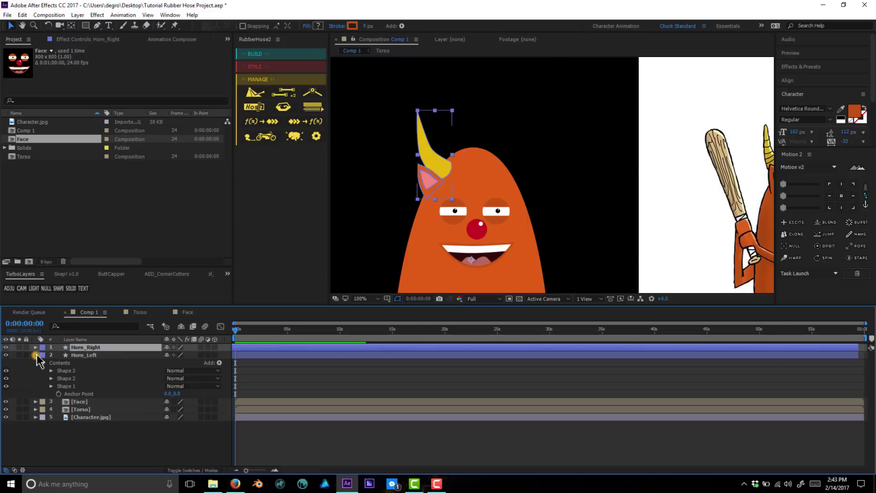
Step: Mirror the yellow horn, Shape 1 of Horn_Right, horizontally onto the opposite side of the head
left_click(35, 355)
left_click(35, 347)
left_click(44, 355)
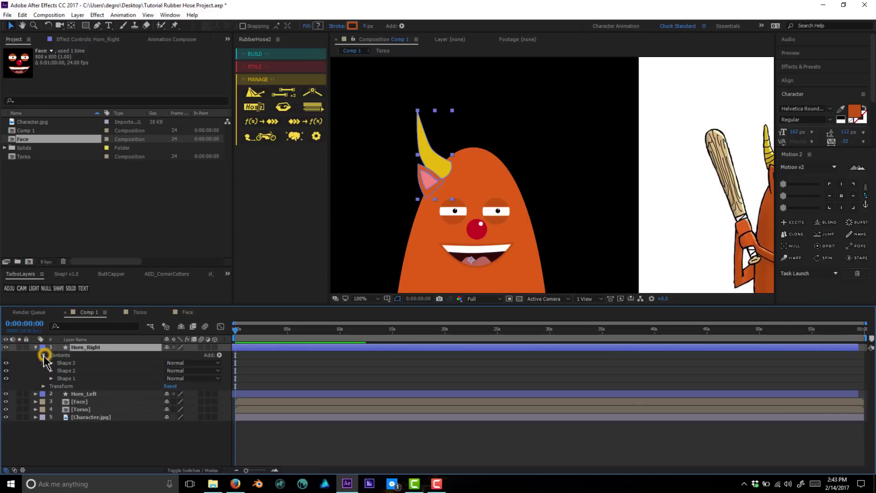
left_click(64, 378)
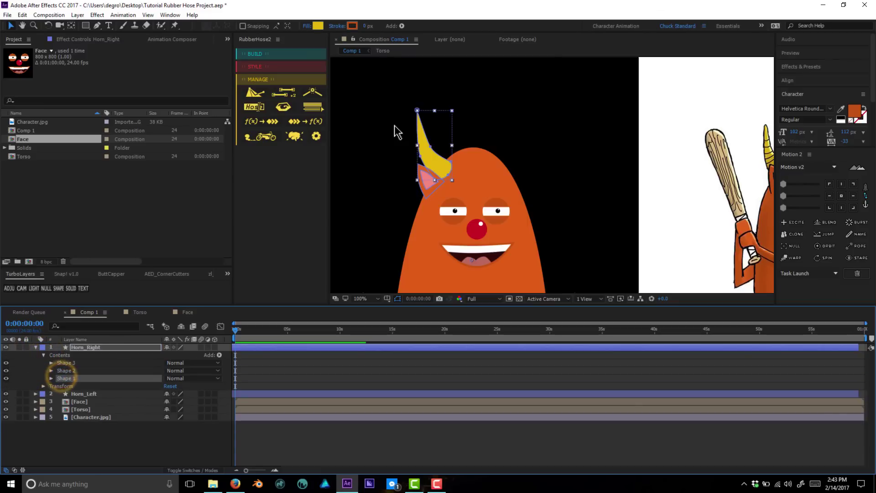
left_click_drag(418, 146, 525, 158)
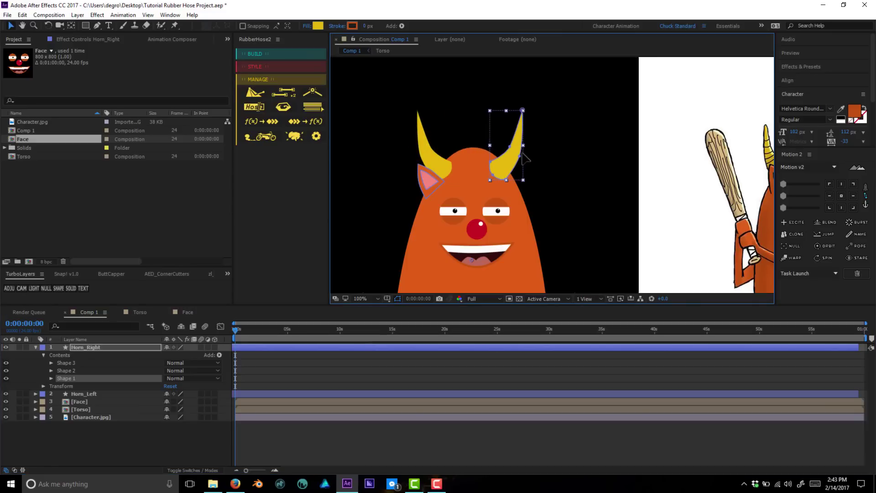
Step: Delete the pink inner ear, Shape 3, from Horn_Right, and mirror the outer ear, Shape 2, into place below the mirrored horn
left_click(71, 363)
key("Delete")
left_click(68, 363)
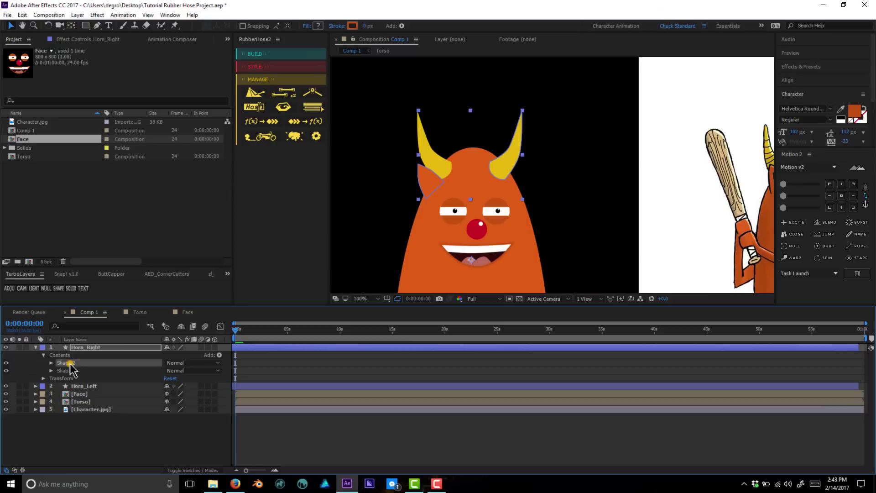
left_click_drag(417, 194, 514, 188)
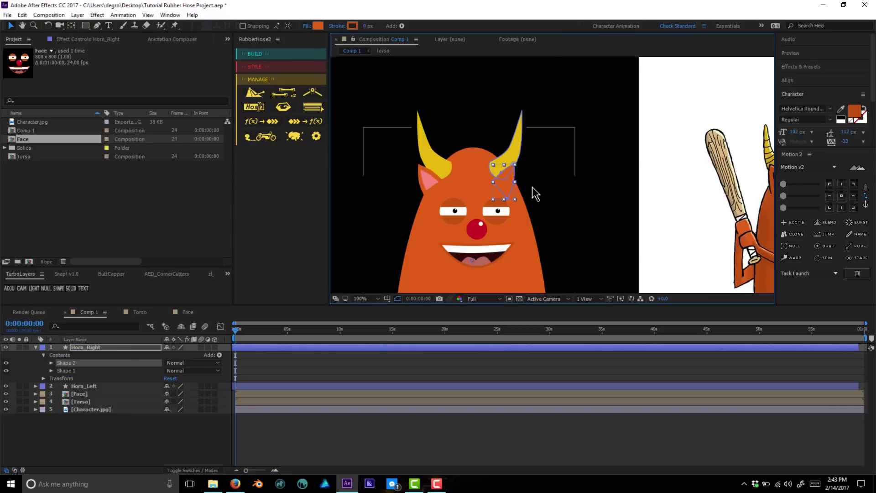
left_click_drag(663, 196, 549, 201)
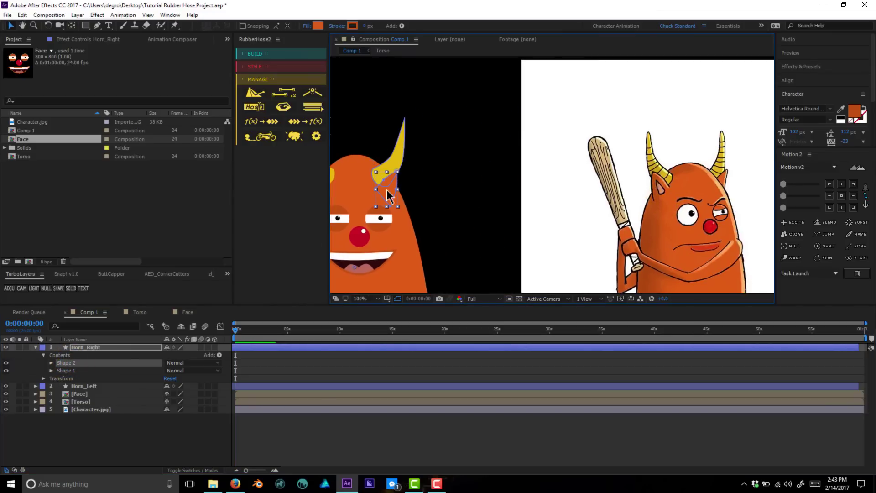
left_click_drag(385, 193, 388, 191)
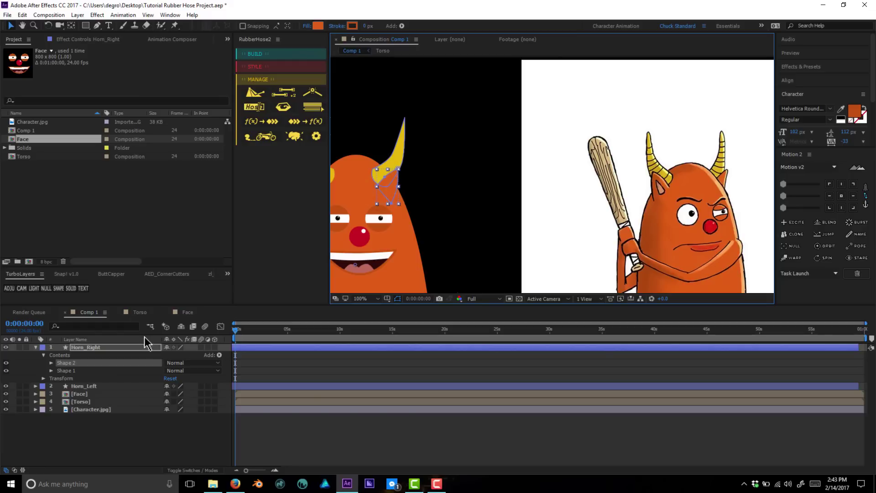
Step: Move the Horn_Right layer below Torso and above Character.jpg, and deselect it
left_click_drag(110, 352, 115, 412)
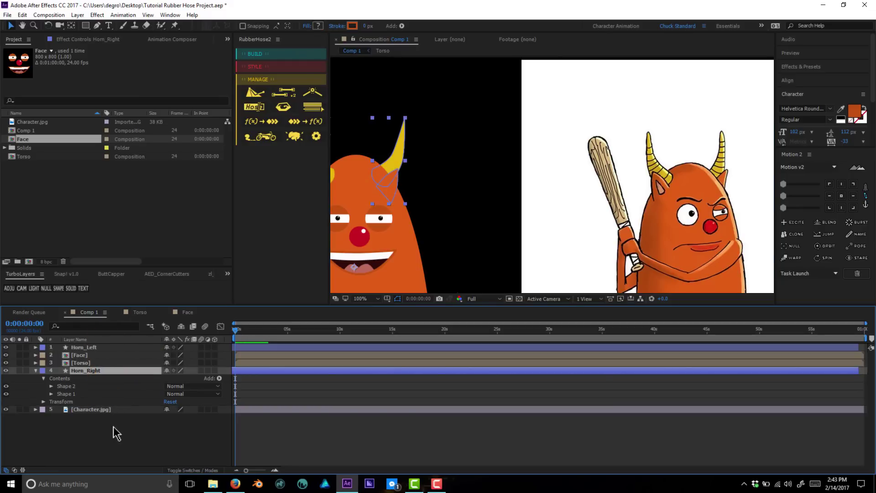
left_click(113, 426)
left_click_drag(383, 188, 458, 186)
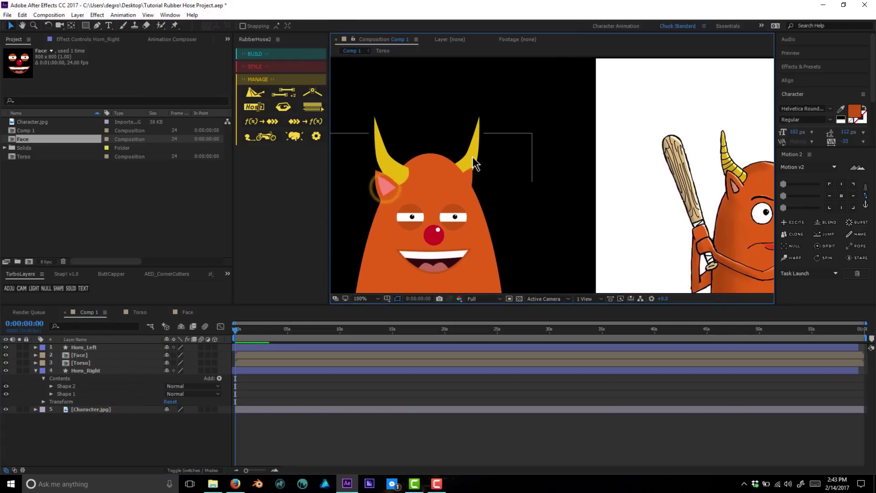
Step: Try to bring the Horn_Right layer to the top of the layer stack
left_click(475, 157)
left_click(82, 395)
key("ctrl+shift+bracketright")
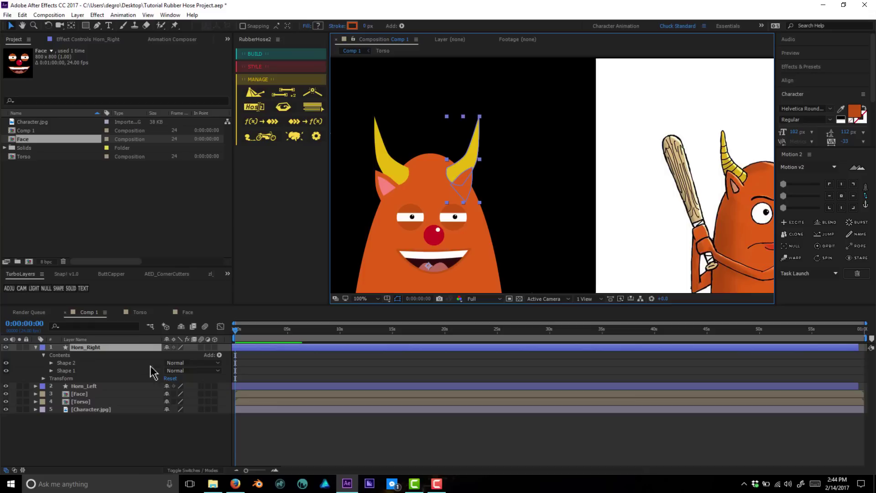
key("ctrl+z")
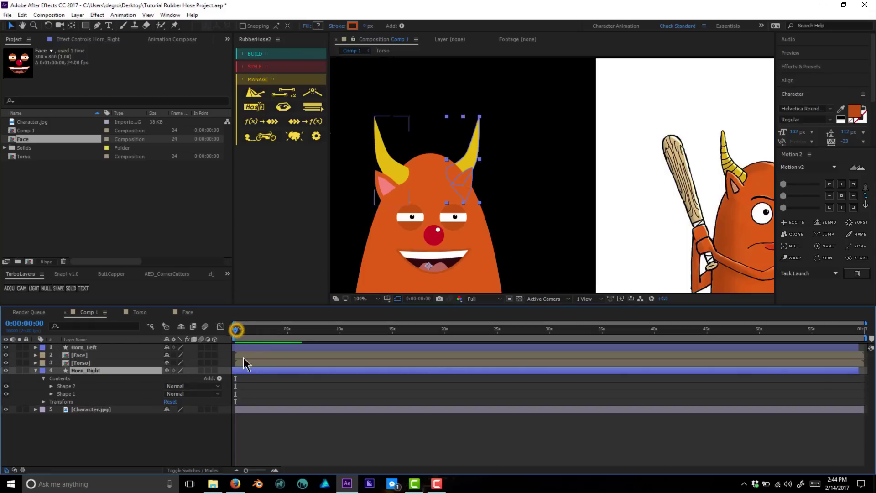
left_click(242, 348, "shift")
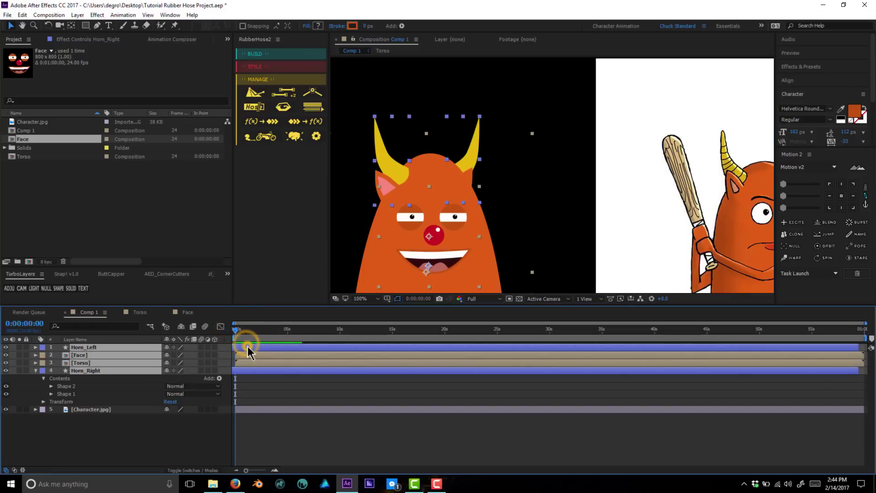
left_click(88, 461)
Step: Change the fill of the ear, Shape 2 of Horn_Right, to a slightly darker orange, and deselect it
left_click(73, 386)
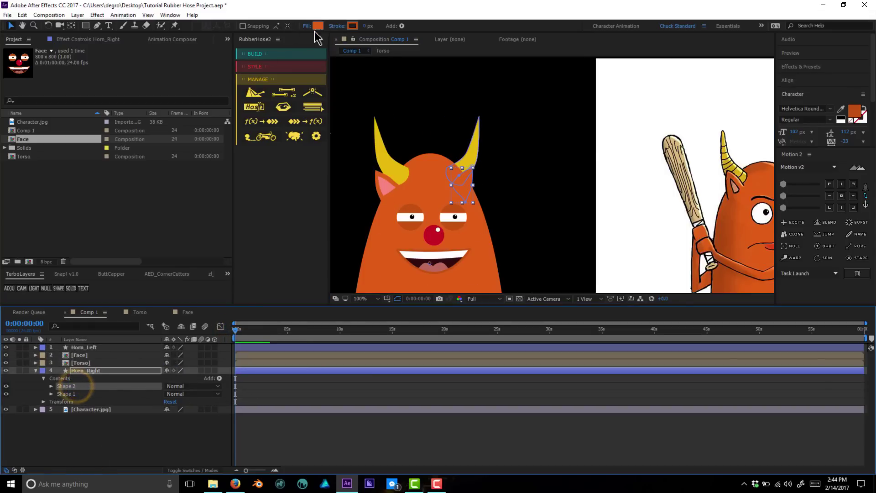
left_click(318, 25)
left_click_drag(116, 39, 115, 46)
left_click(224, 25)
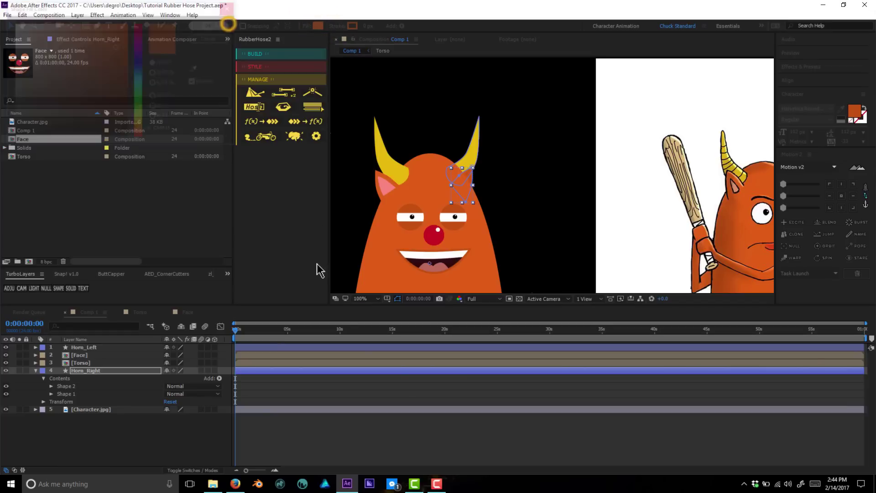
left_click(400, 395)
Step: Nudge the Face layer 10 pixels to the right on the torso and save the project
scroll(487, 233, "down", 2)
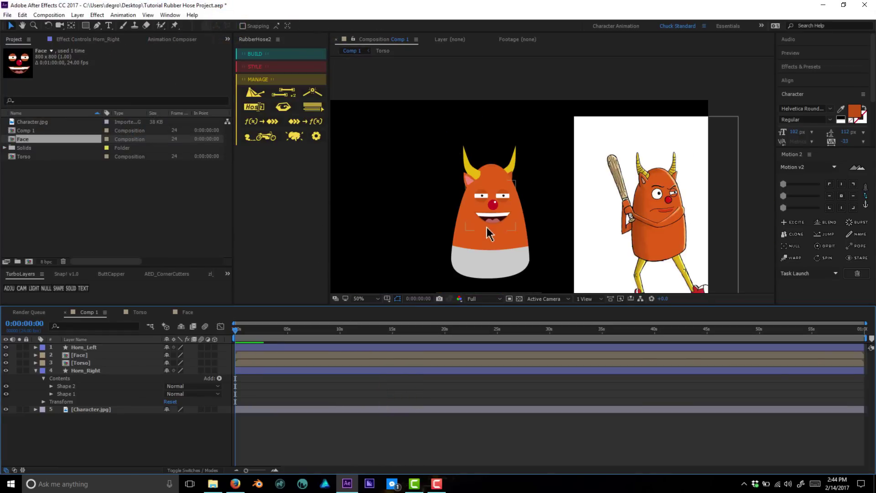
mouse_move(498, 170)
left_mouse_down()
mouse_move(461, 187)
mouse_move(492, 186)
left_mouse_up()
scroll(458, 190, "up", 2)
scroll(493, 186, "down", 2)
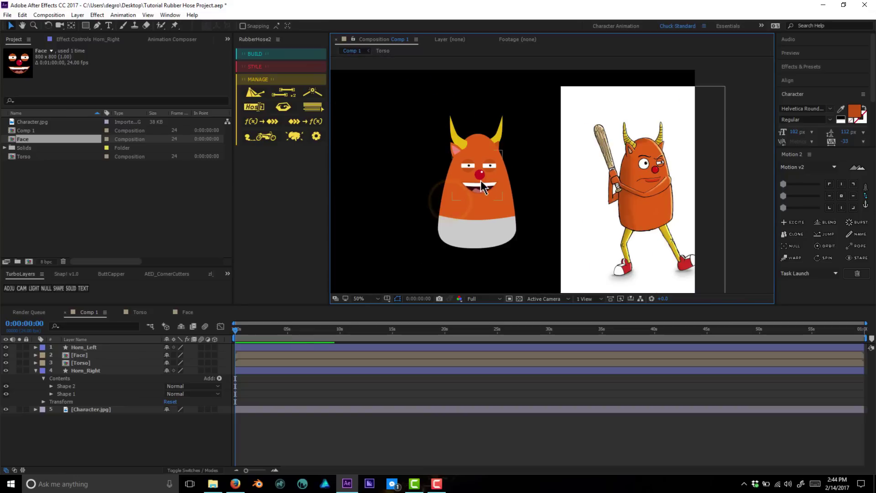
left_click(484, 185)
key("shift+Right")
key("ctrl+s")
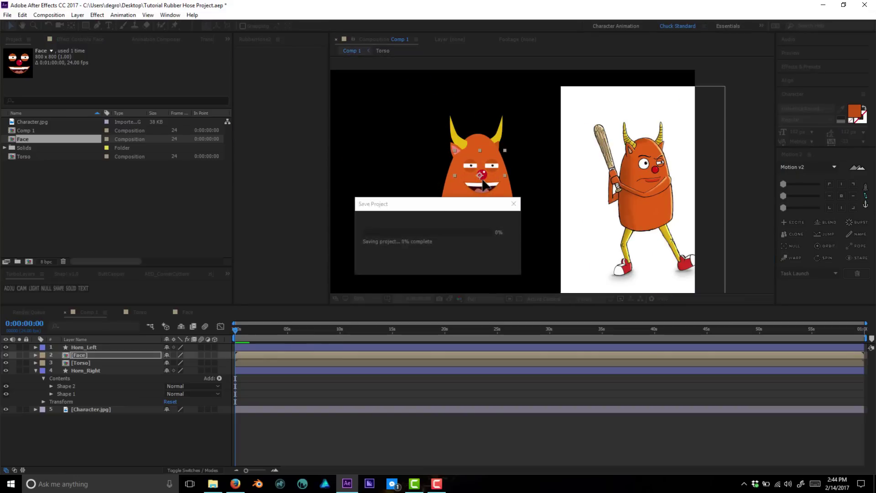
Step: Build a new RubberHose limb with Hip/Ankle controllers above the Torso layer
left_click(483, 229)
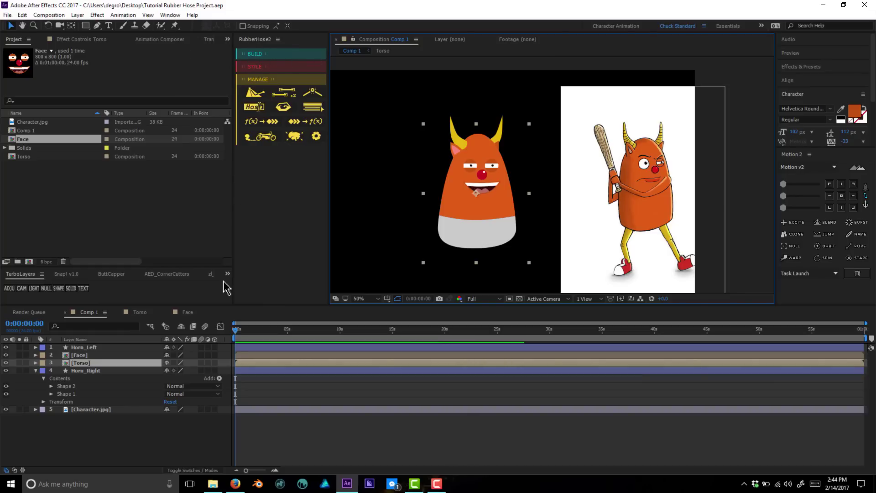
left_click(36, 370)
left_click(278, 205)
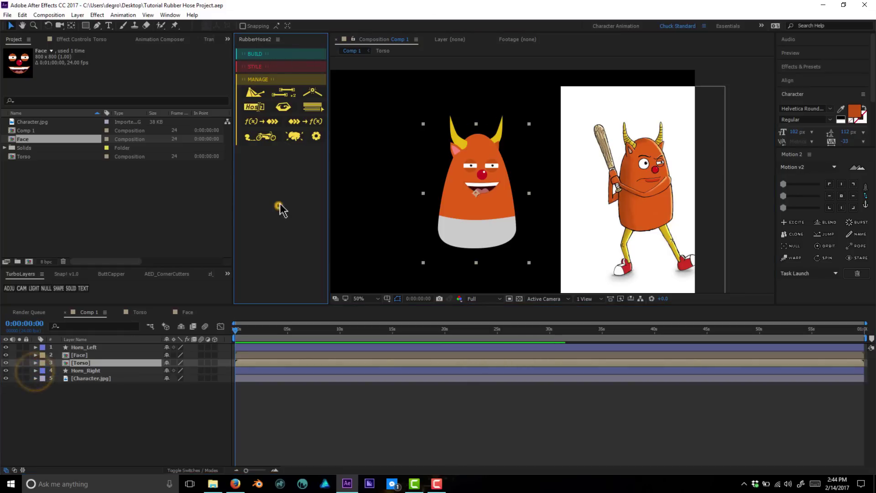
left_click(278, 53)
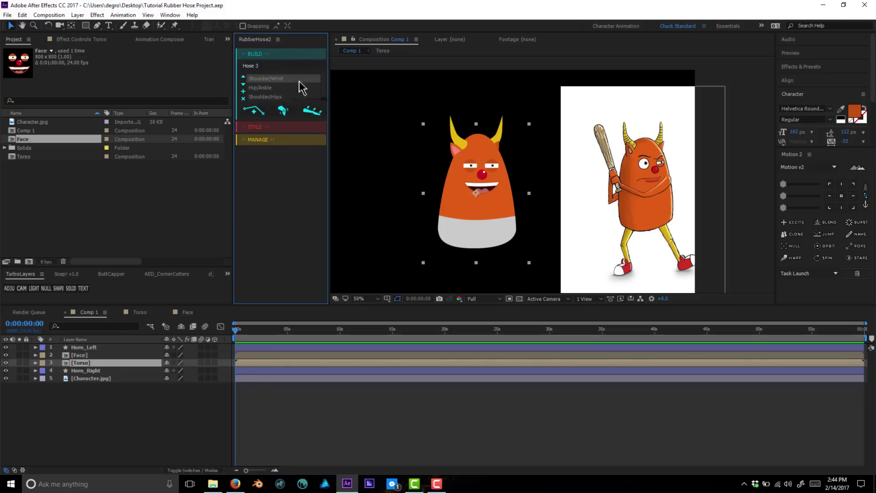
left_click(277, 88)
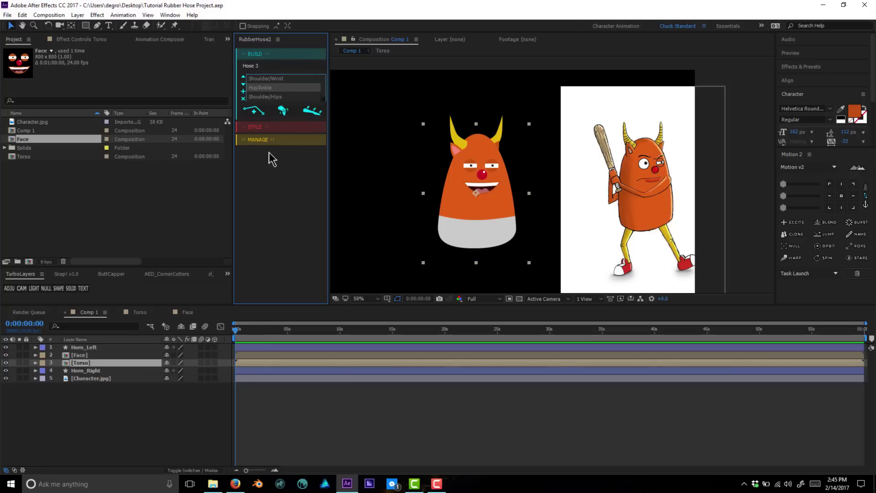
left_click(254, 112)
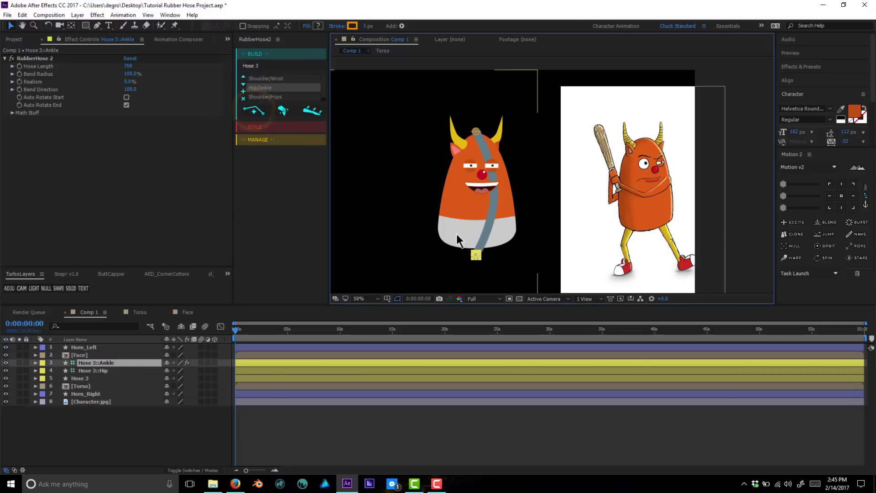
Step: Move the Hose 3, Hip and Ankle layers together to the top of the layer stack, above Horn_Left
left_click_drag(449, 234, 514, 178)
left_click(111, 371)
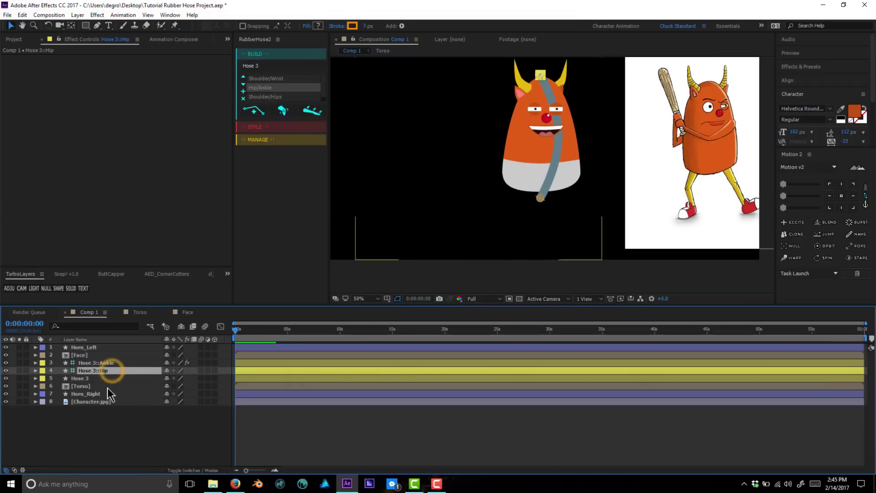
left_click(104, 379)
left_click(107, 363, "shift")
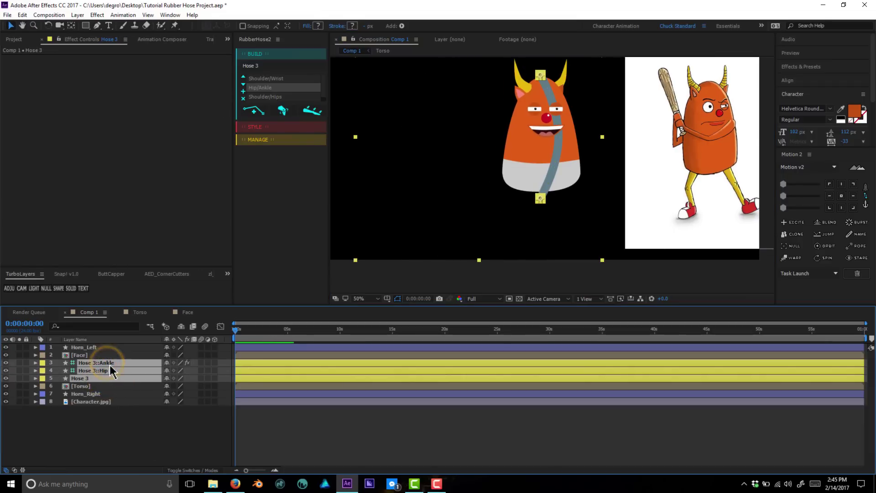
left_click_drag(108, 369, 108, 347)
left_click(118, 440)
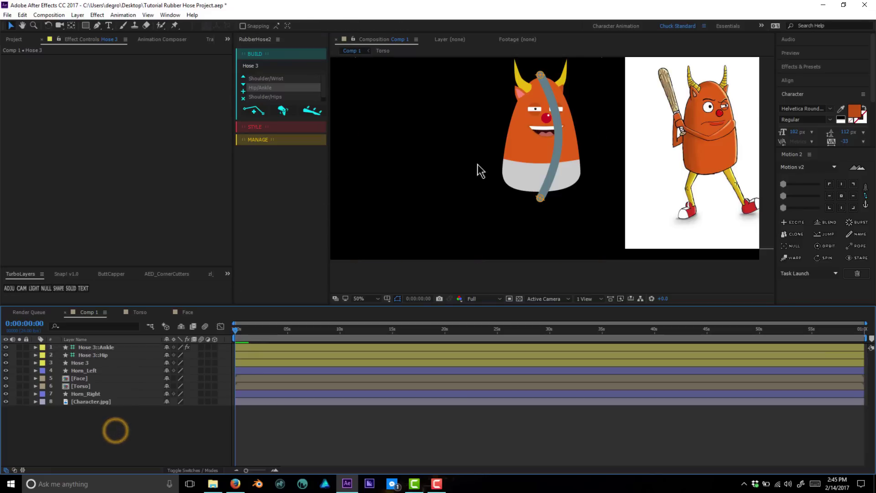
Step: Look over the layers inside the Torso and Face compositions and return to Comp 1
left_click_drag(530, 150, 493, 167)
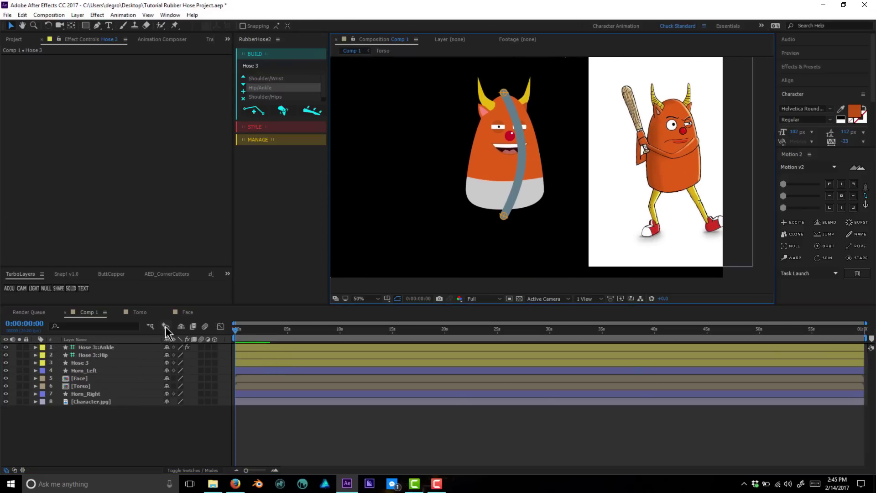
left_click(137, 313)
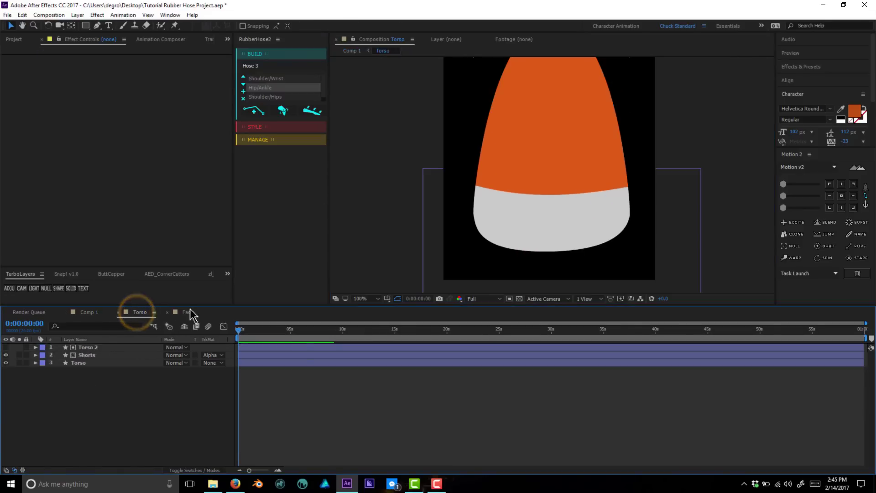
left_click(187, 312)
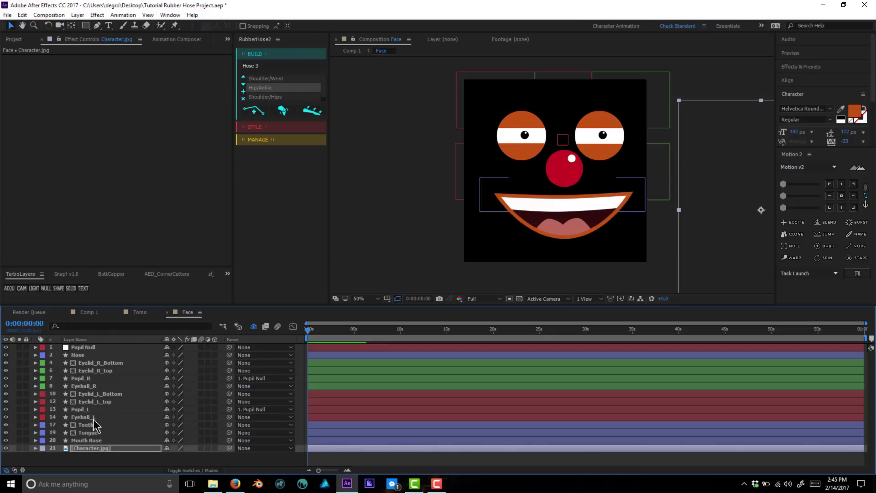
left_click(89, 312)
Step: Change the label colour of the Hose 3, Hip and Ankle layers to Red and deselect them
left_click(92, 362)
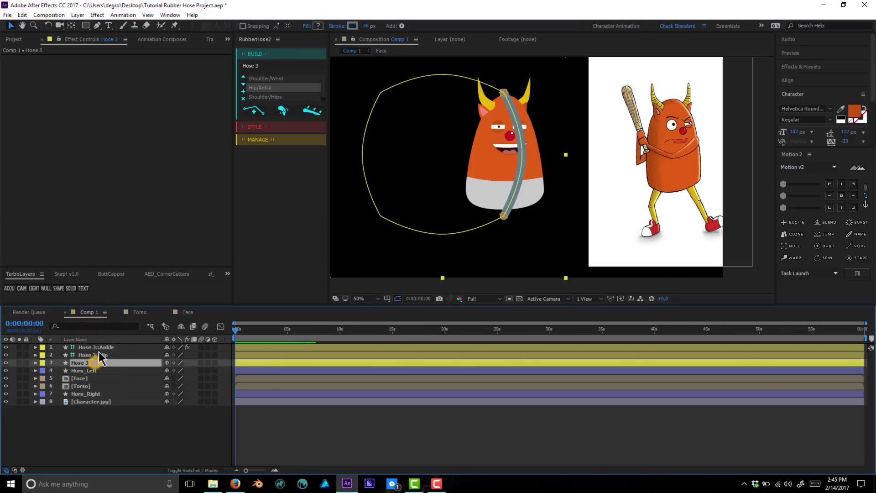
left_click(89, 347, "shift")
left_click(42, 356)
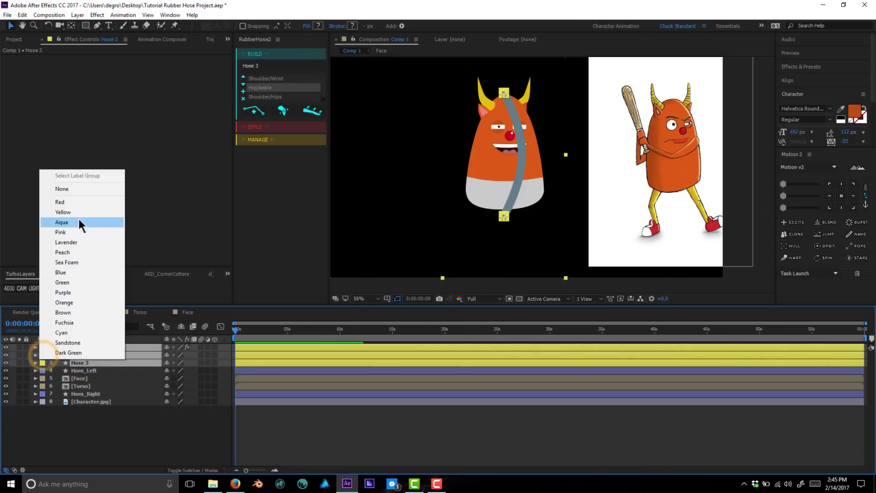
left_click(78, 203)
left_click(90, 417)
Step: Rename the Hose 3 layer as Leg_L
left_click(89, 363)
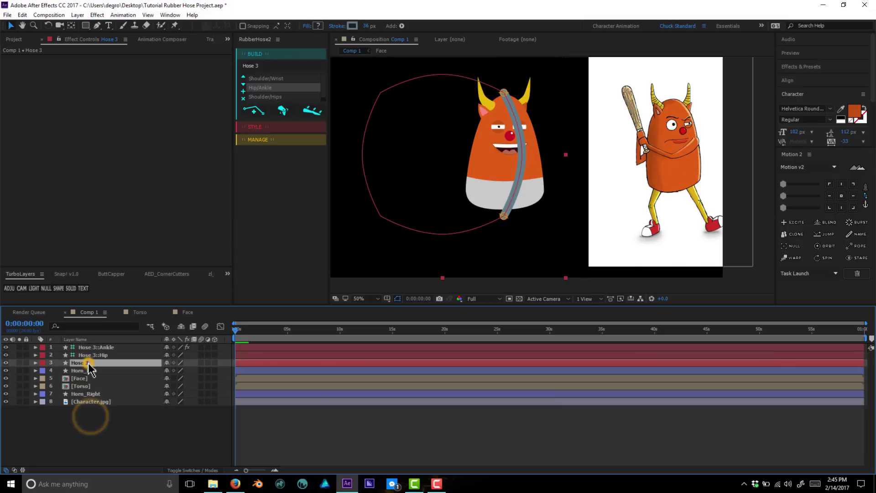
key("Return")
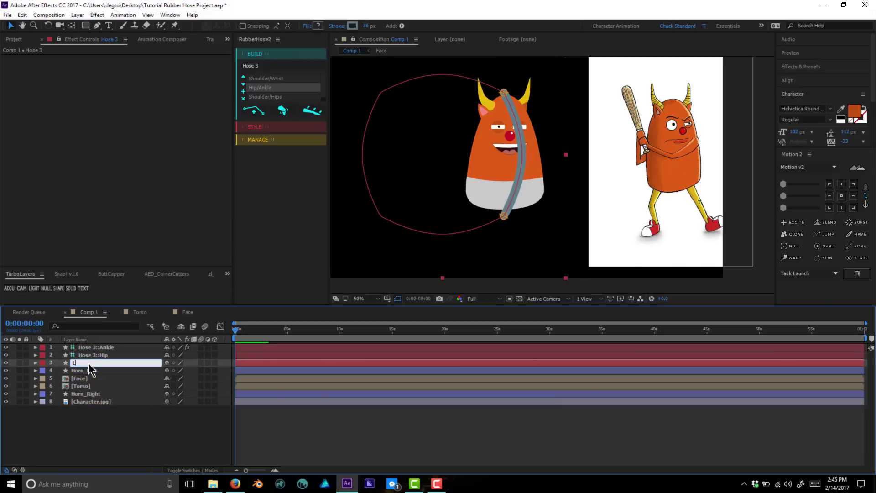
key("Return")
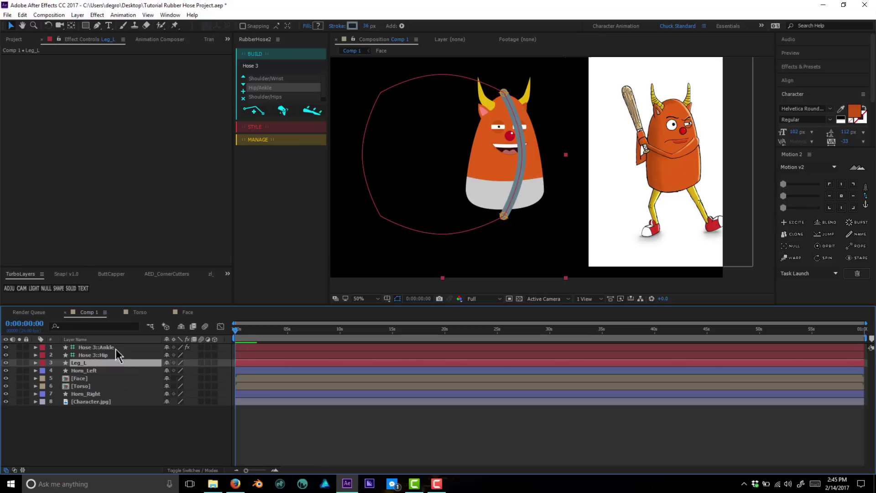
Step: Move the leg's Hip controller onto the left half of the grey shorts and the Ankle controller below the torso, slightly further left
left_click(110, 347)
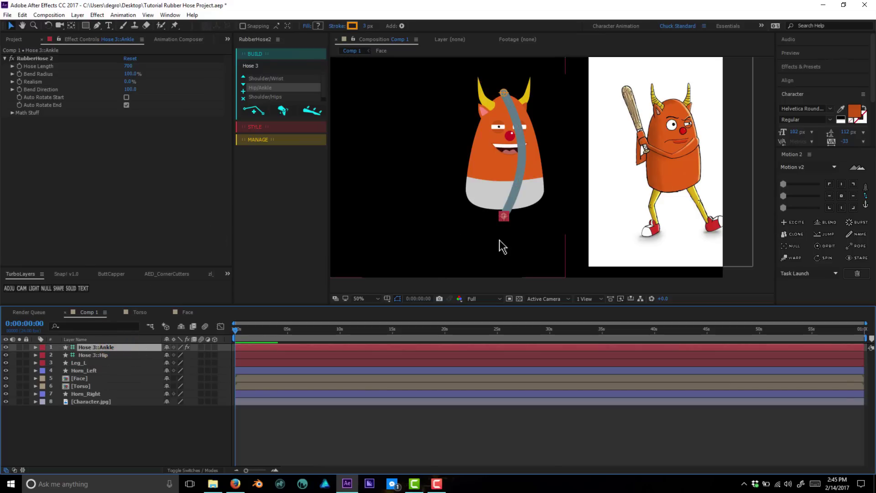
left_click_drag(504, 221, 499, 192)
left_click_drag(508, 141, 507, 201)
left_click_drag(504, 92, 473, 256)
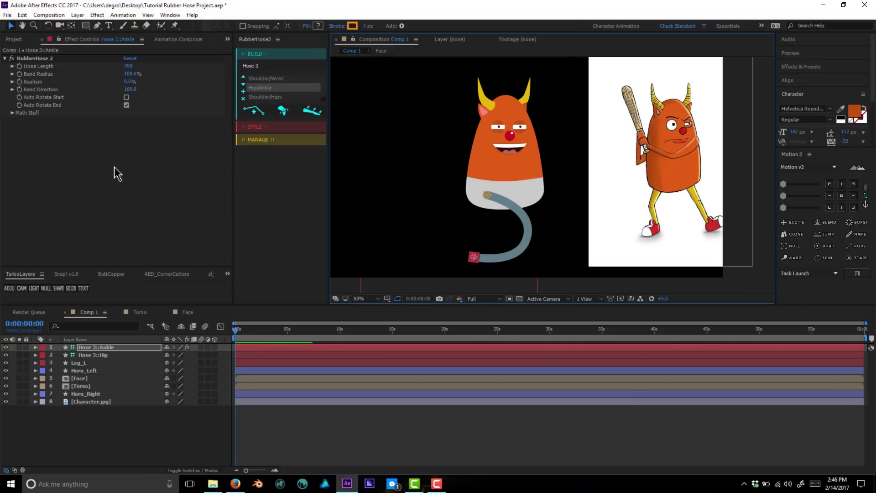
Step: Set the RubberHose Hose Length of the Ankle controller to 325 and deselect the layer
left_click(129, 66)
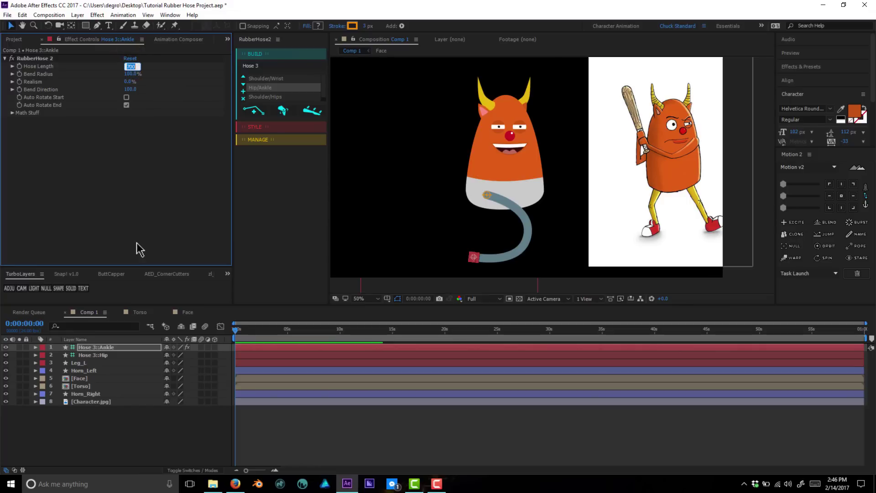
key("Return")
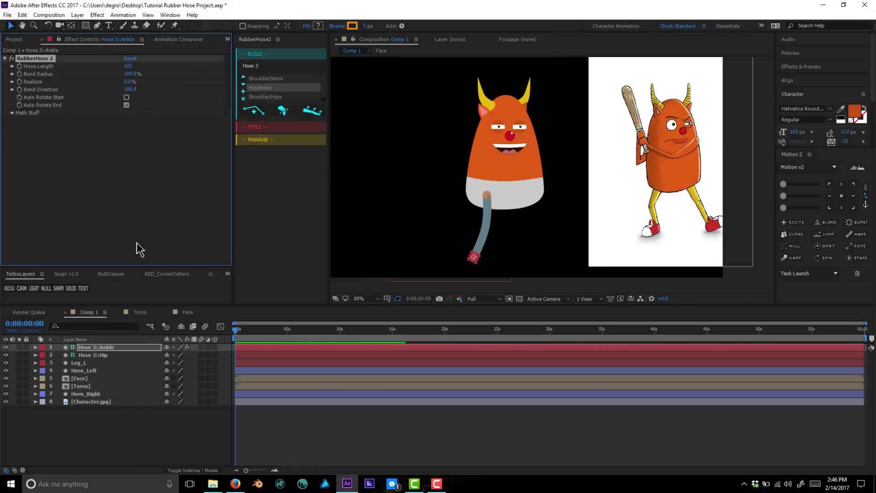
left_click(474, 257)
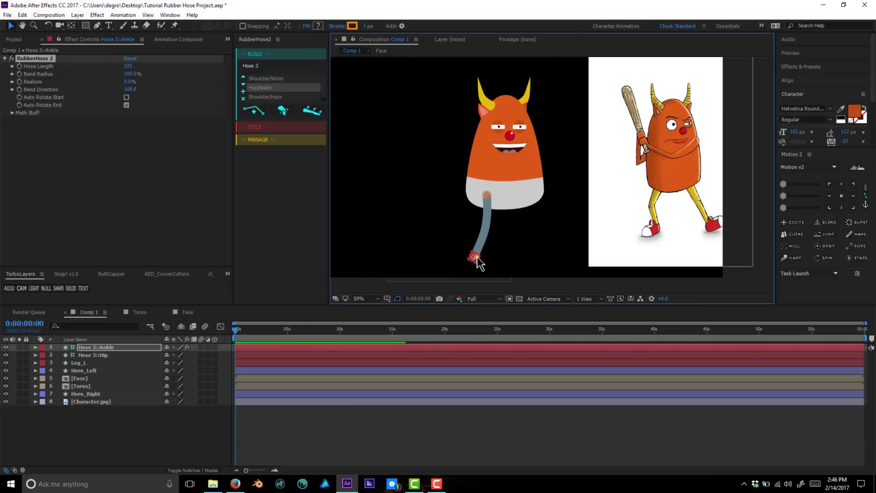
left_click(479, 425)
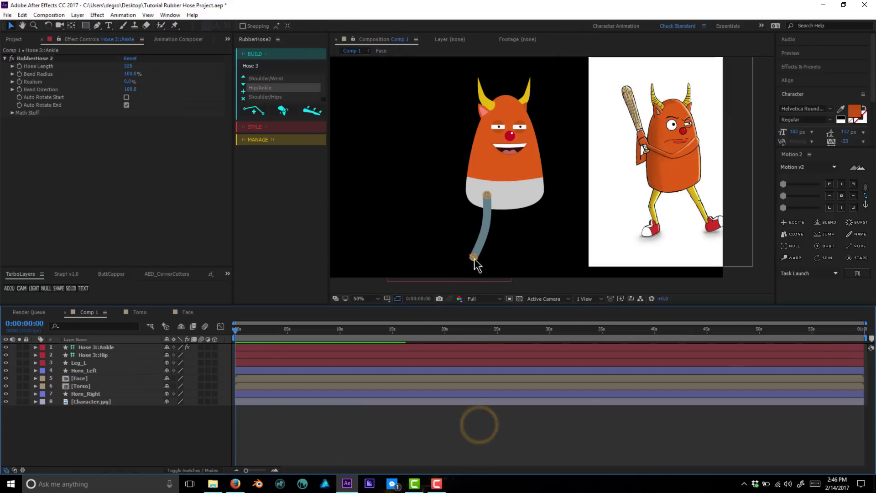
Step: Test the leg's bend by moving the Ankle controller around and up towards the torso, and clear the selection
left_click(474, 257)
mouse_move(479, 254)
left_mouse_down()
mouse_move(469, 253)
mouse_move(478, 252)
mouse_move(474, 259)
left_mouse_up()
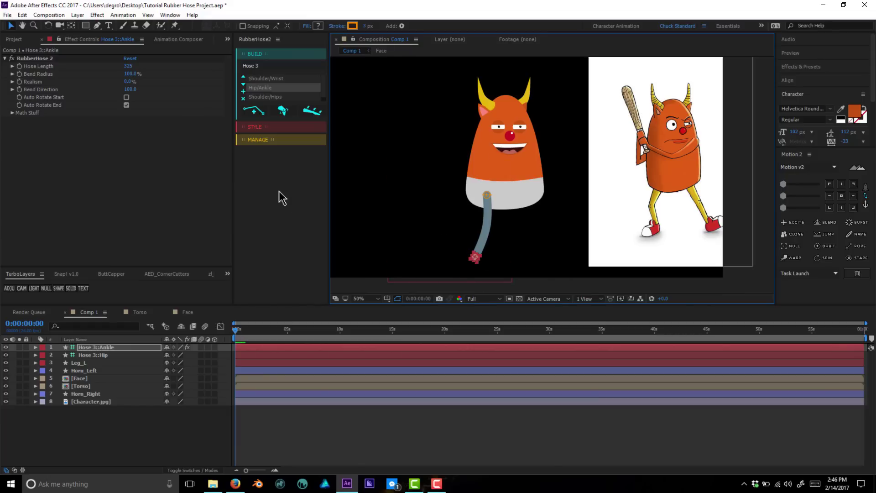
left_click_drag(474, 257, 501, 237)
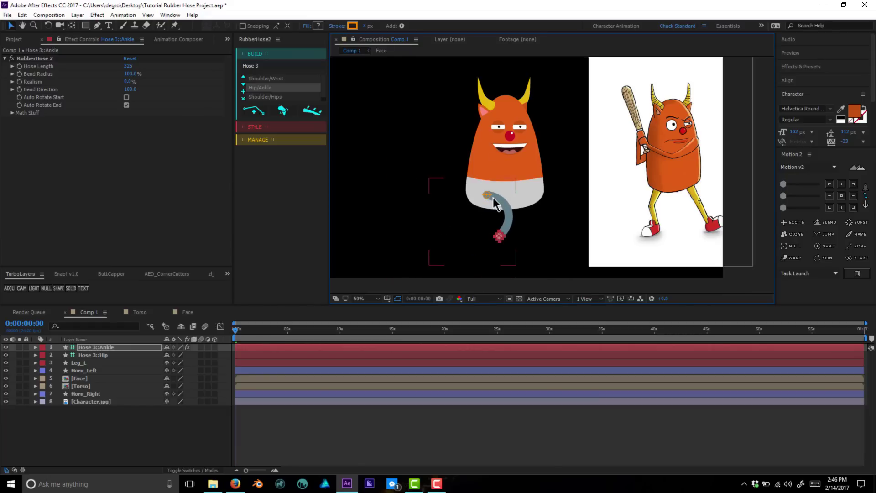
left_click(504, 230)
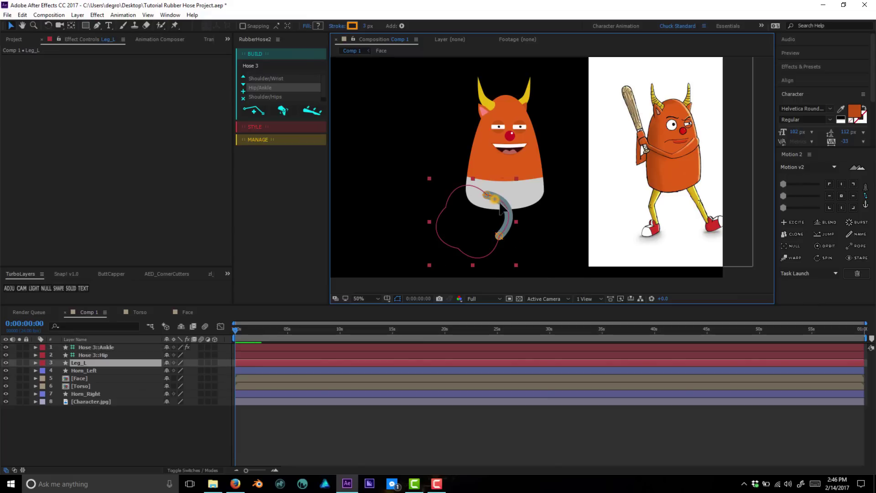
left_click(453, 406)
Step: Set the Ankle controller's Bend Radius to 15% for a sharper knee and deselect the layer
left_click(464, 348)
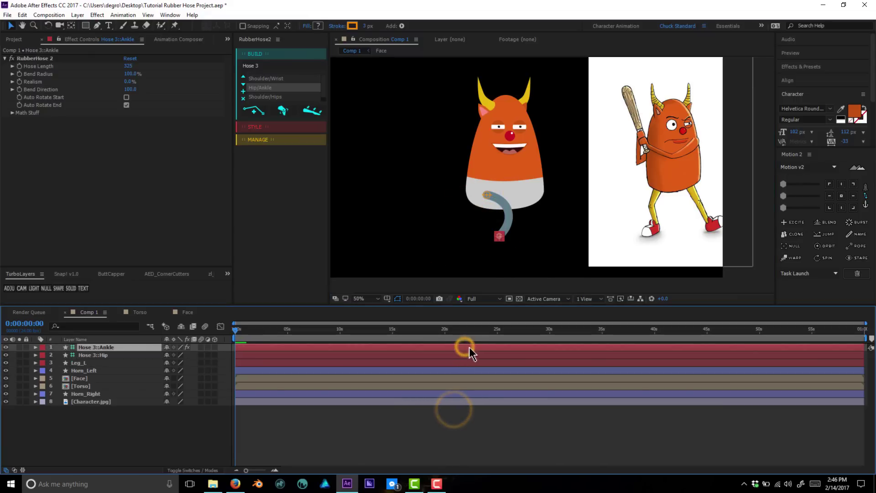
left_click(132, 74)
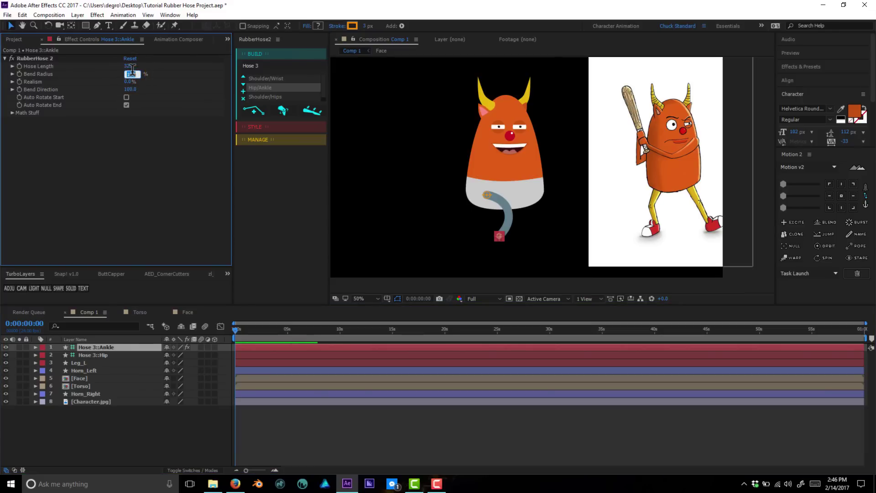
type("15")
key("Return")
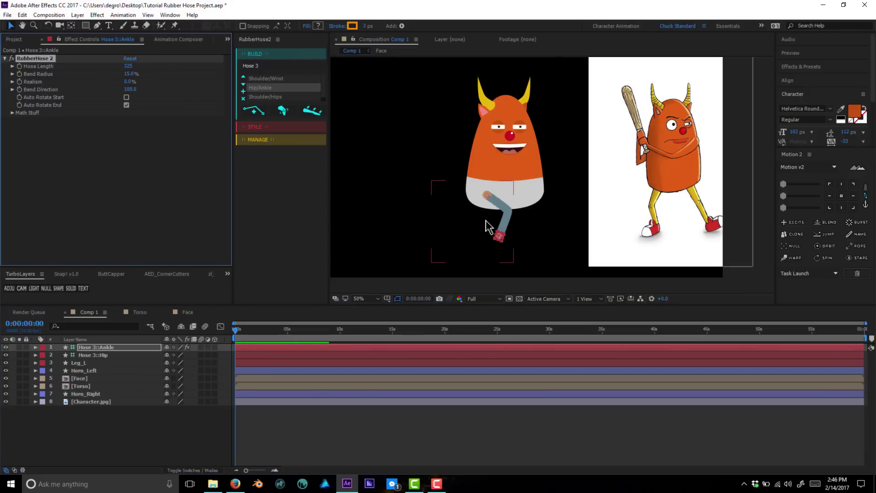
left_click(497, 237)
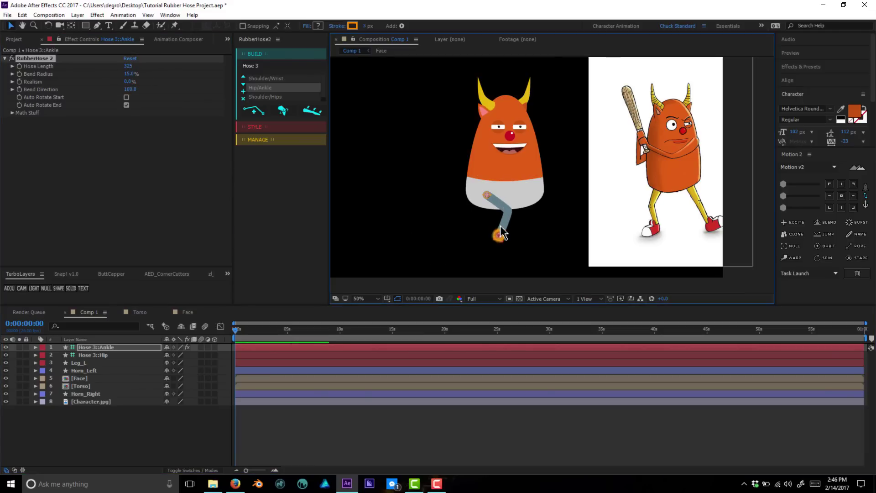
left_click(503, 438)
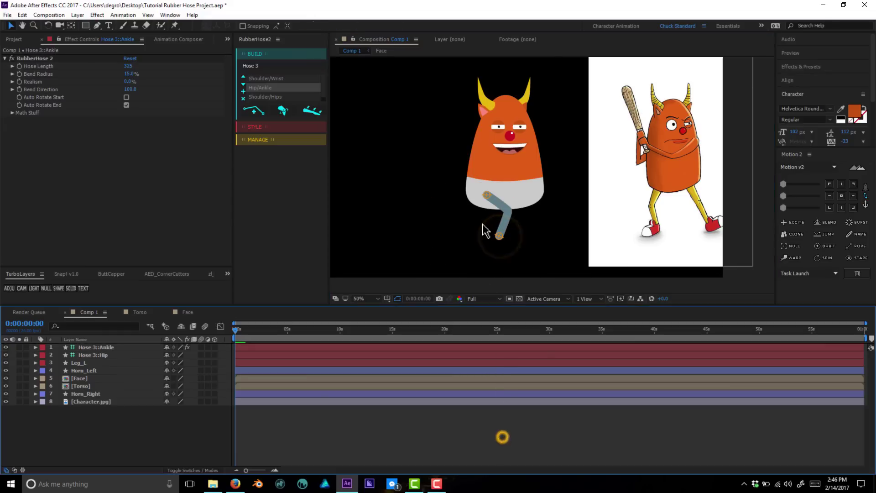
Step: Lower the Ankle controller down and to the left to straighten the leg, and nudge the Hip controller slightly on the shorts
left_click_drag(498, 238, 486, 255)
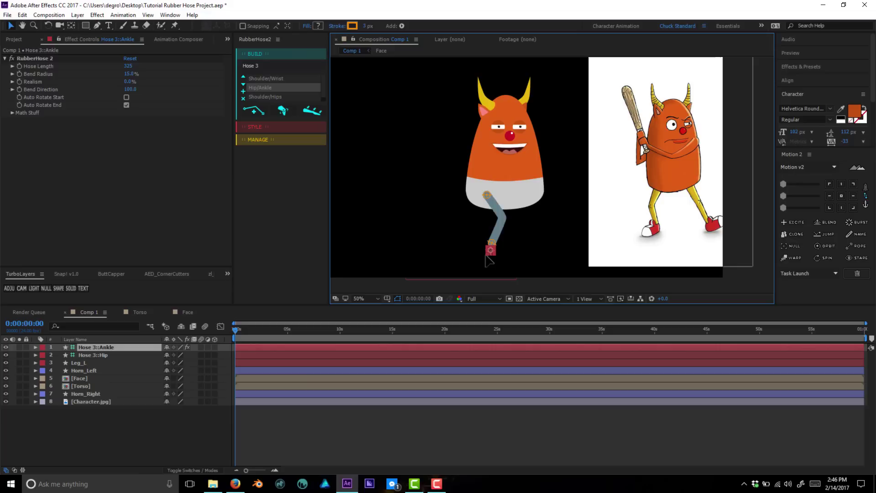
left_click_drag(489, 199, 488, 197)
left_click(485, 255)
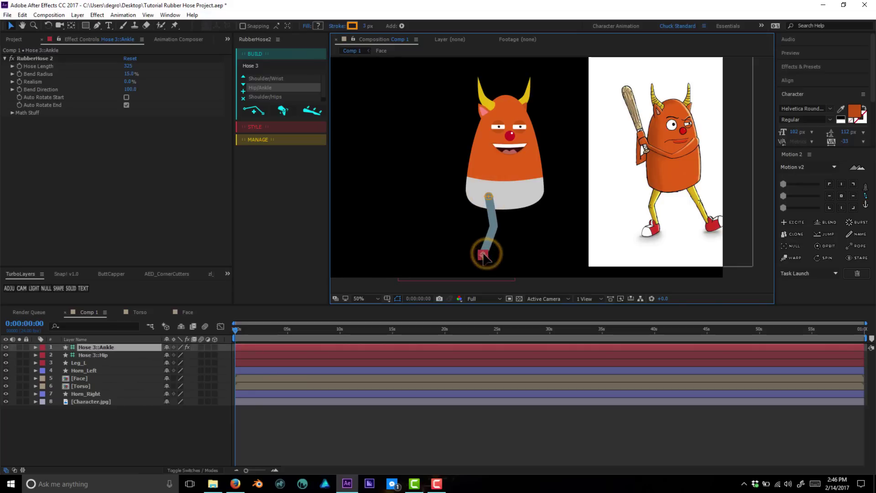
Step: Expand the Leg_L layer's contents through Style and BaseHose, and select the BaseHose group's Stroke 1
left_click(109, 362)
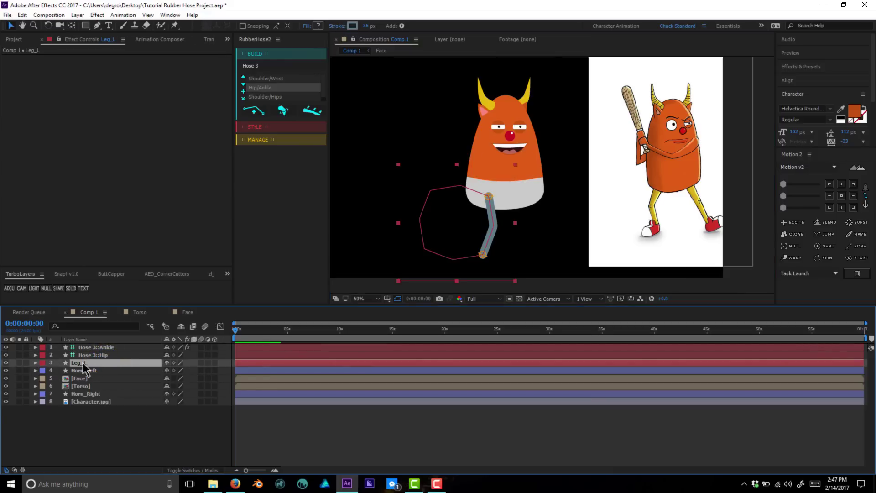
left_click(35, 362)
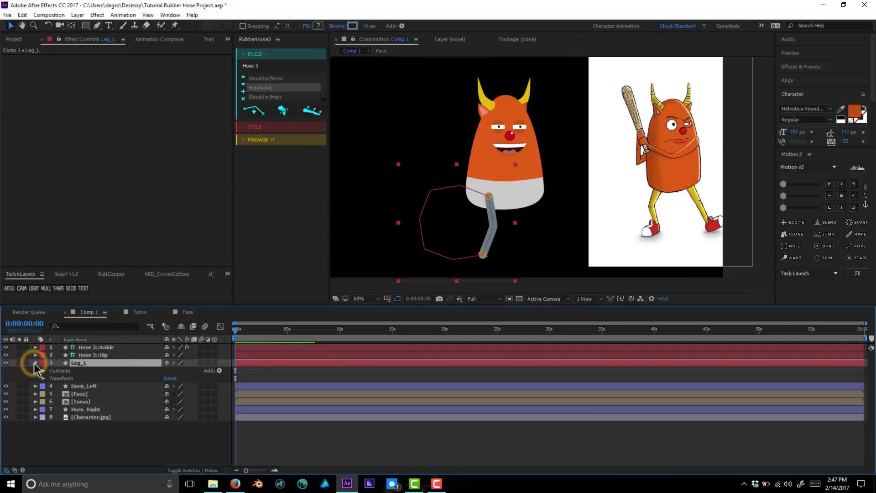
left_click(44, 370)
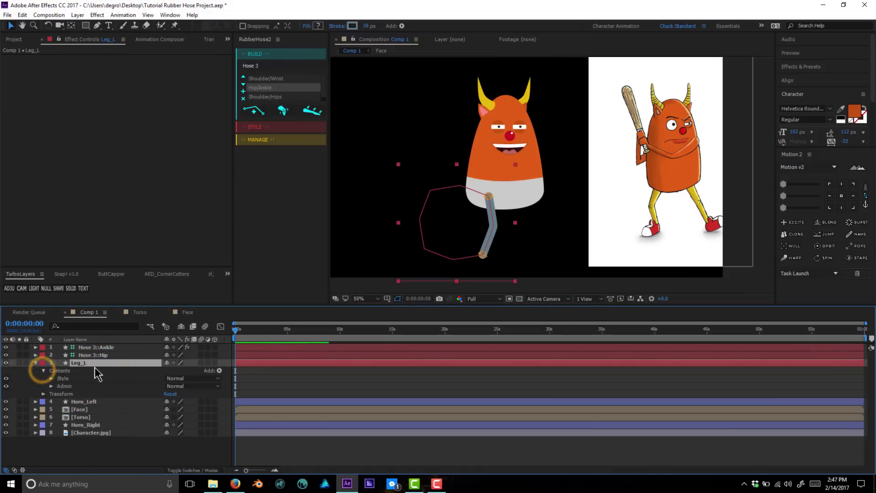
left_click(51, 379)
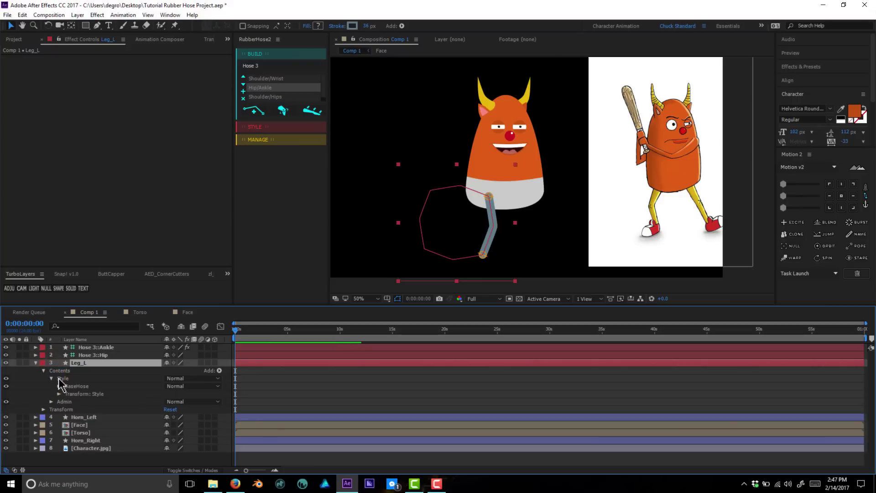
left_click(58, 385)
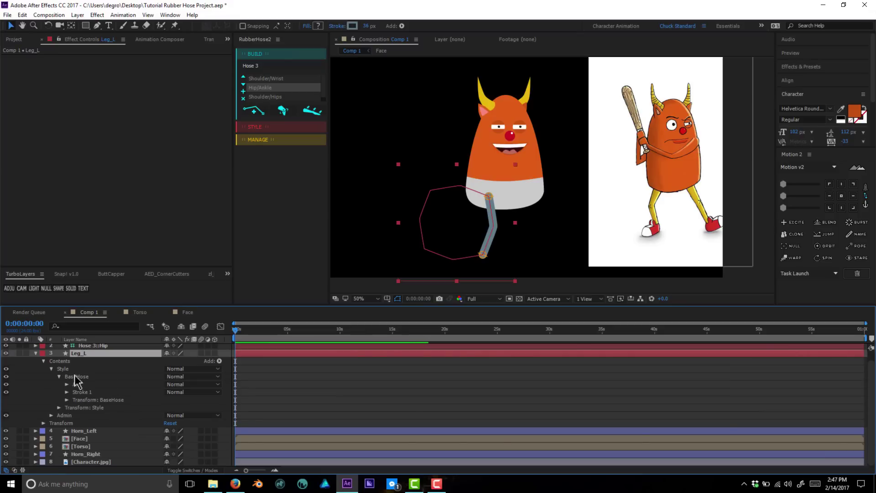
left_click(85, 392)
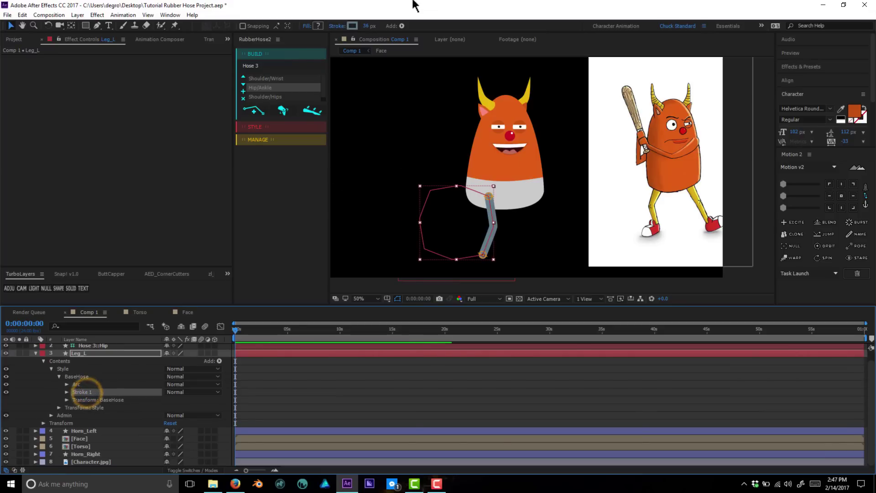
left_click(283, 368)
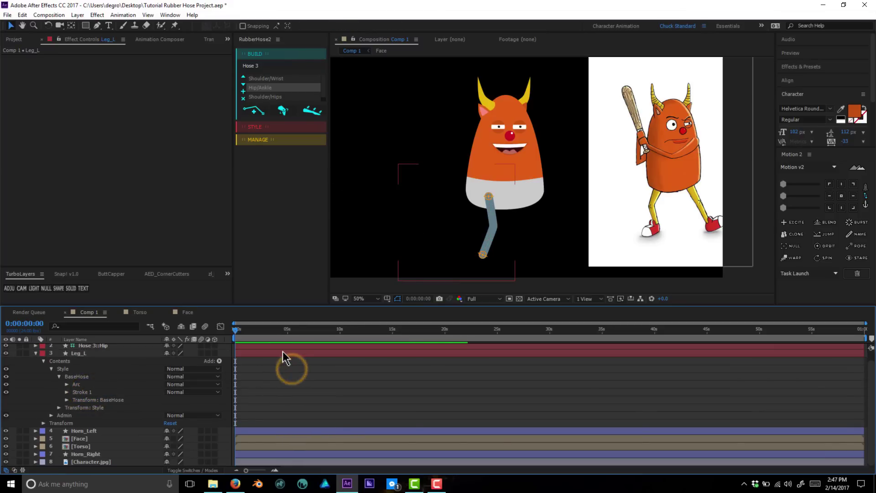
left_click(281, 352)
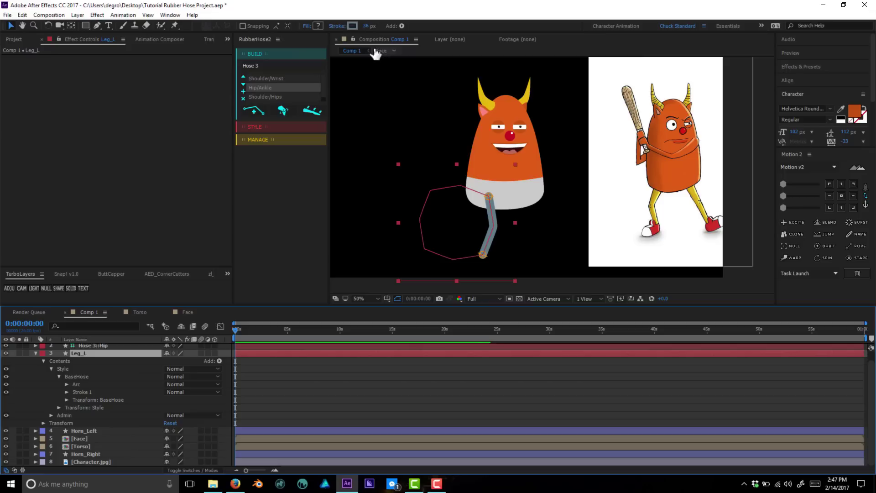
left_click(86, 392)
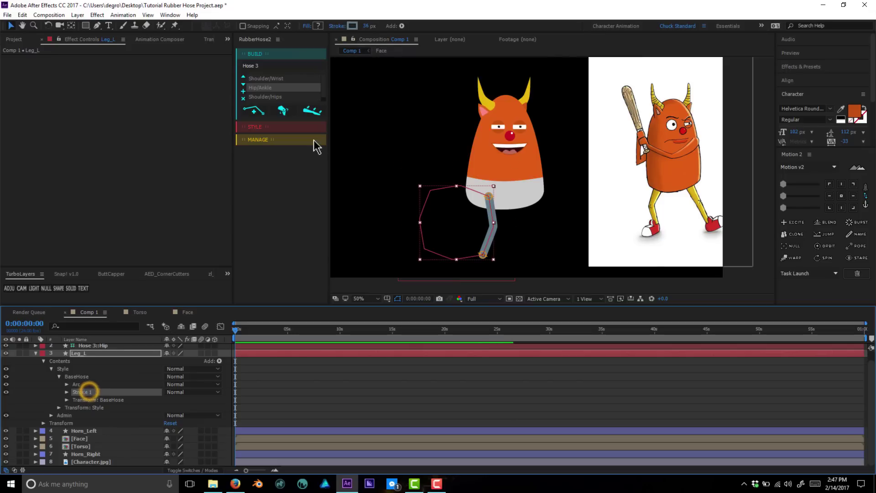
Step: Recolour the Leg_L hose stroke yellow (E8BA0A) by sampling the character's horn, and deselect the layer
left_click(352, 26)
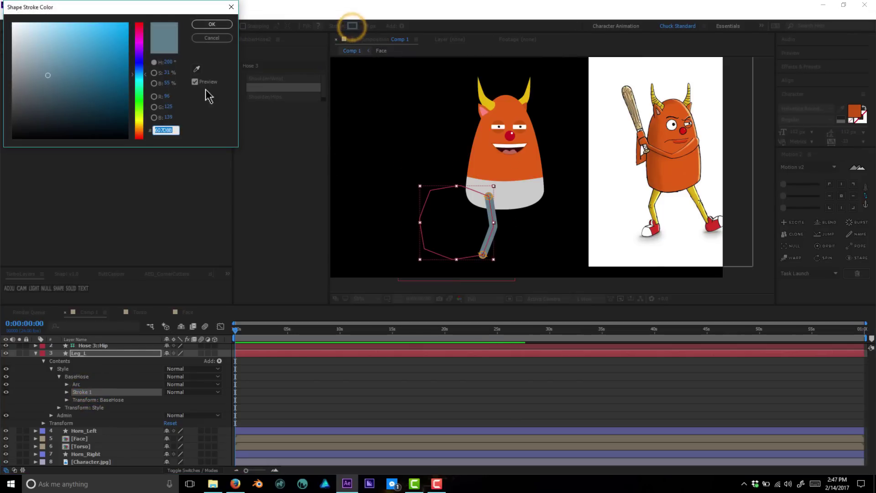
left_click(197, 68)
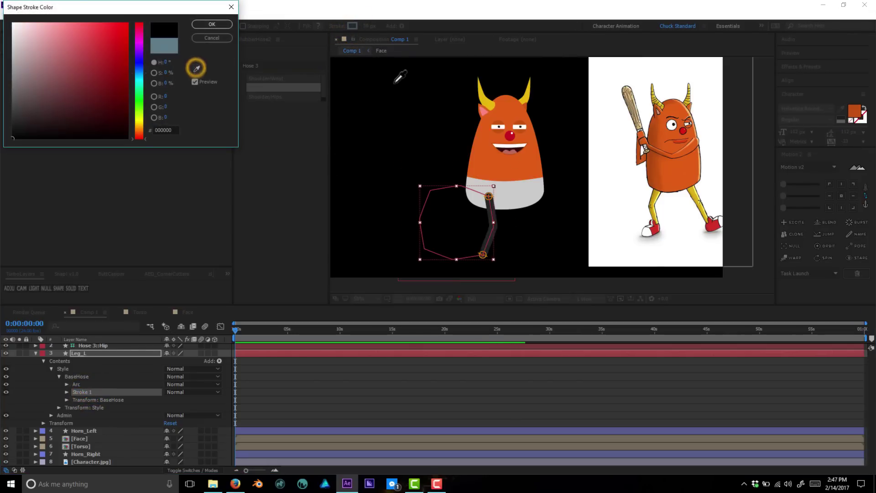
left_click(488, 99)
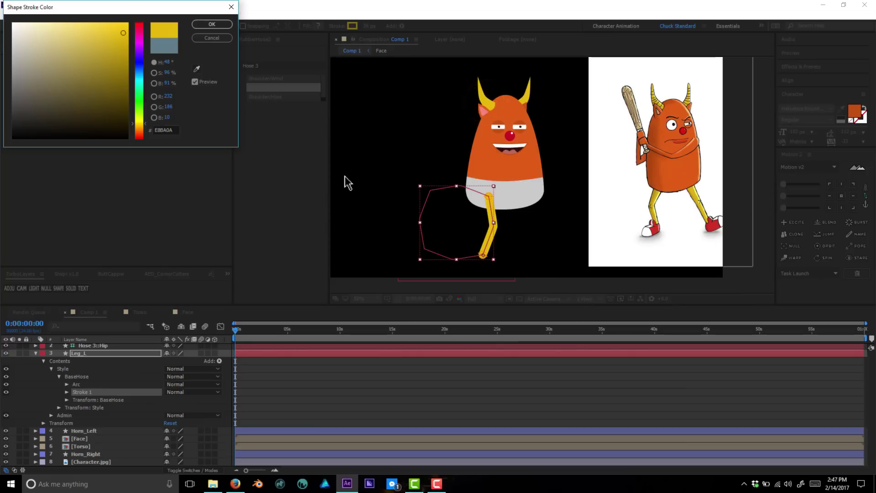
left_click(209, 25)
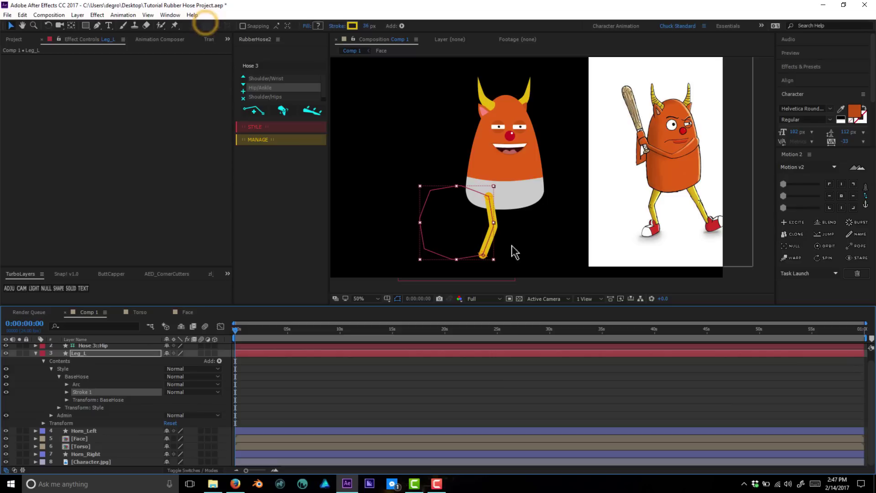
left_click(511, 387)
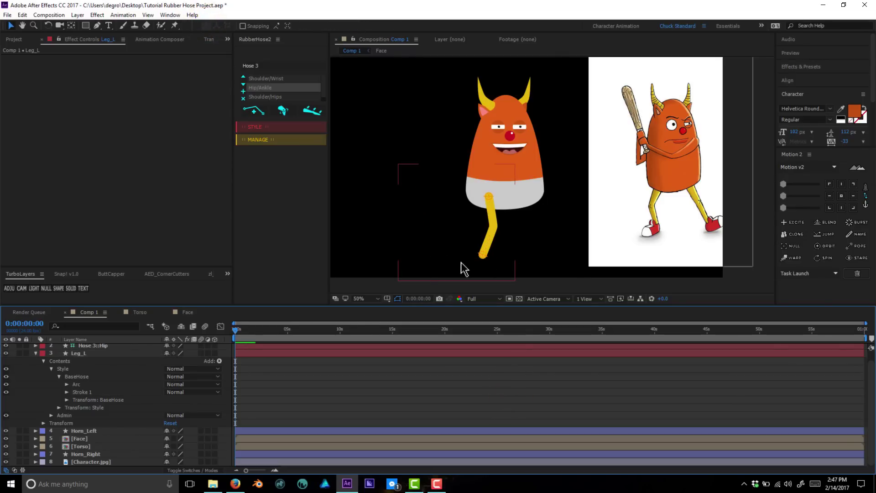
Step: Nudge the leg's Ankle controller slightly down and left, and shift the Hip controller slightly left on the shorts
left_click(481, 255)
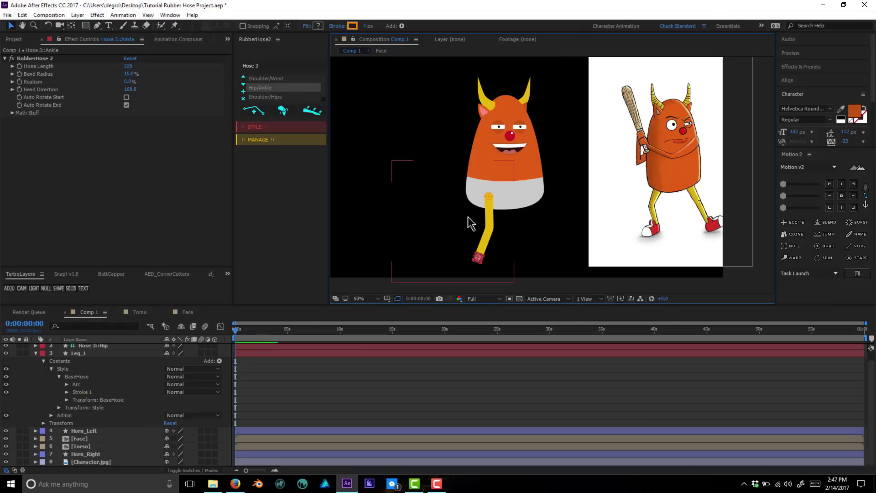
left_click(485, 198)
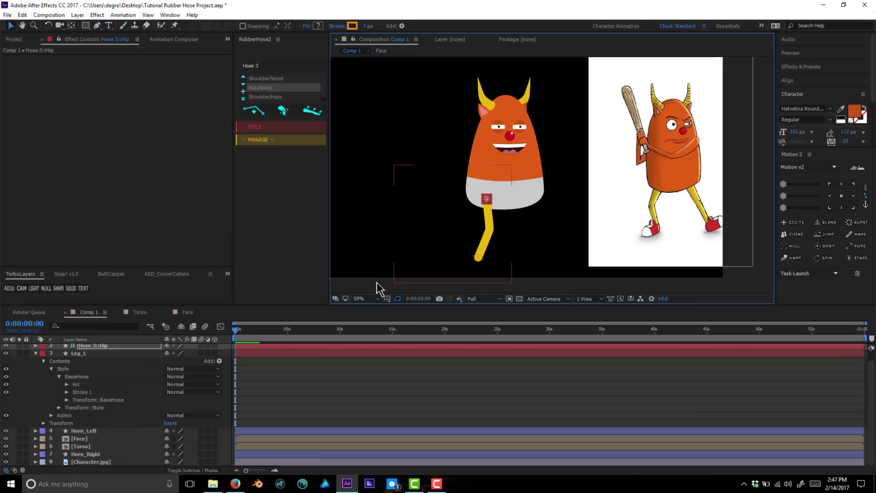
Step: Duplicate the BaseHose group in the Leg_L layer and rename the upper copy Pants Leg
left_click(75, 383)
left_click(59, 376)
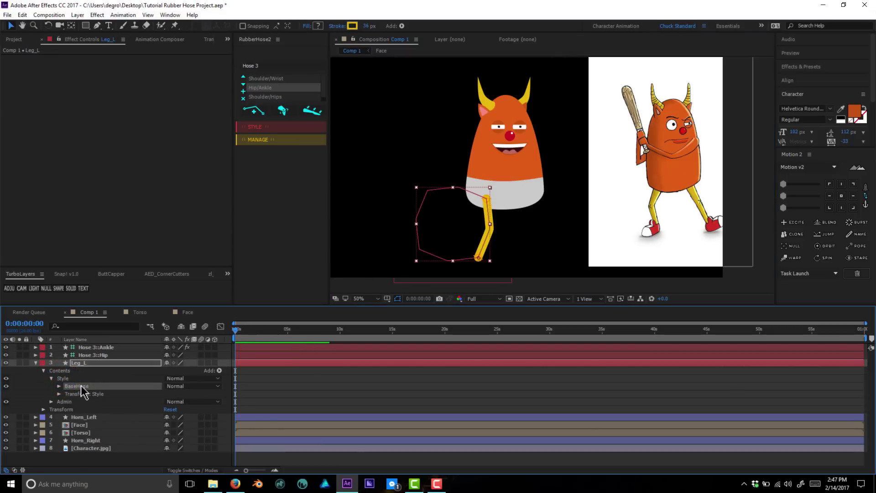
key("ctrl+d")
left_click(81, 386)
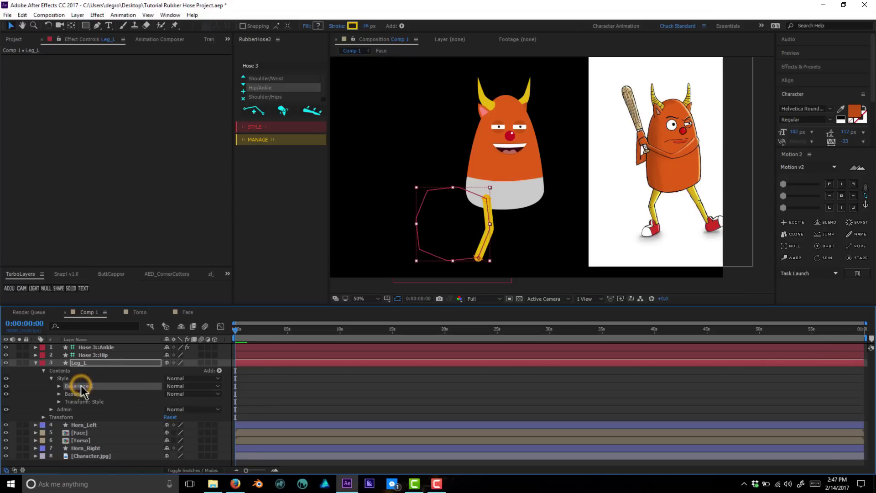
key("Return")
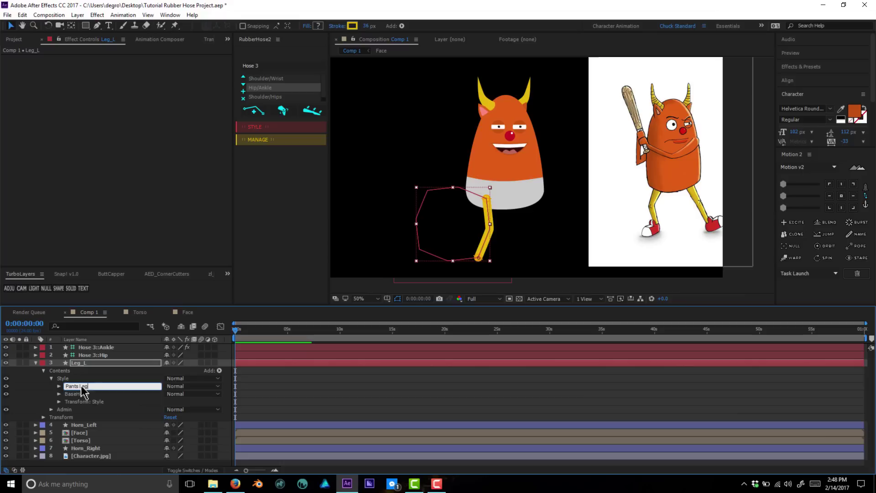
key("Return")
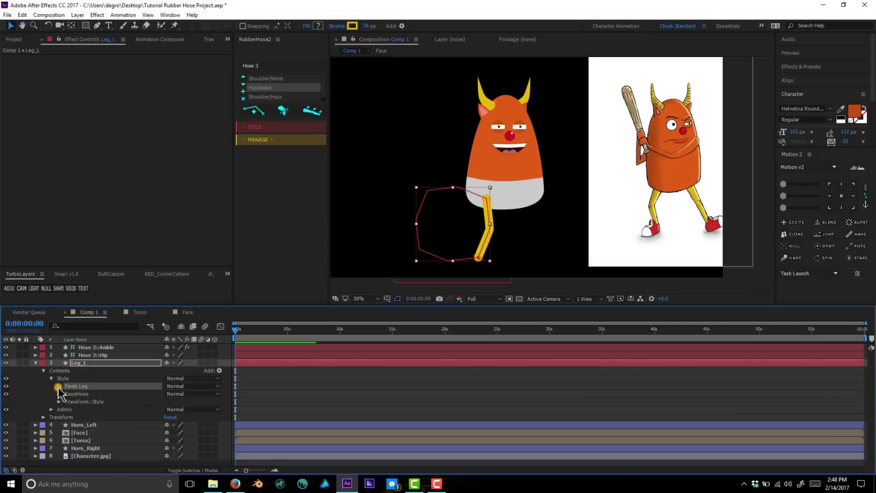
Step: Recolour the Pants Leg group's Stroke 1 light grey by sampling the character's shorts
left_click(58, 386)
left_click(67, 402)
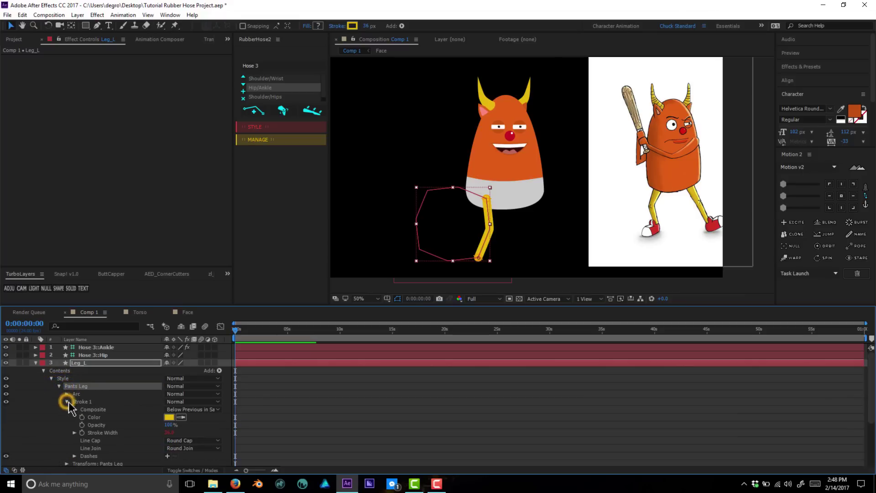
left_click(183, 417)
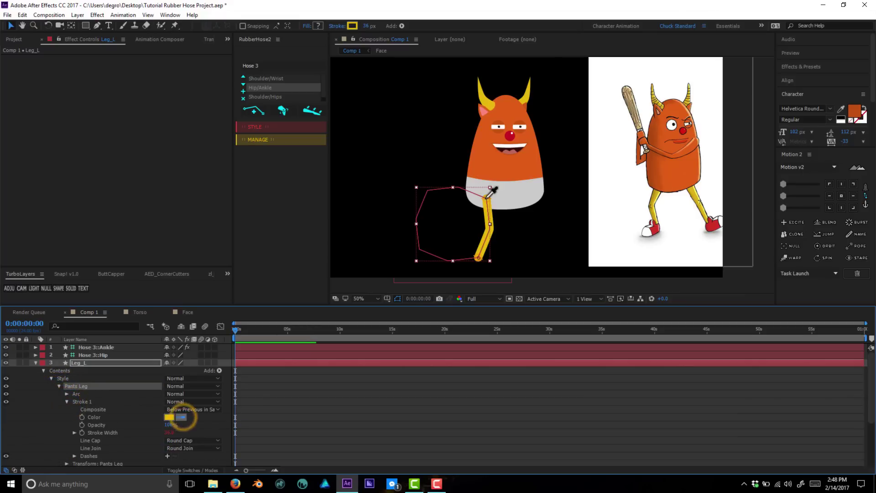
left_click(504, 194)
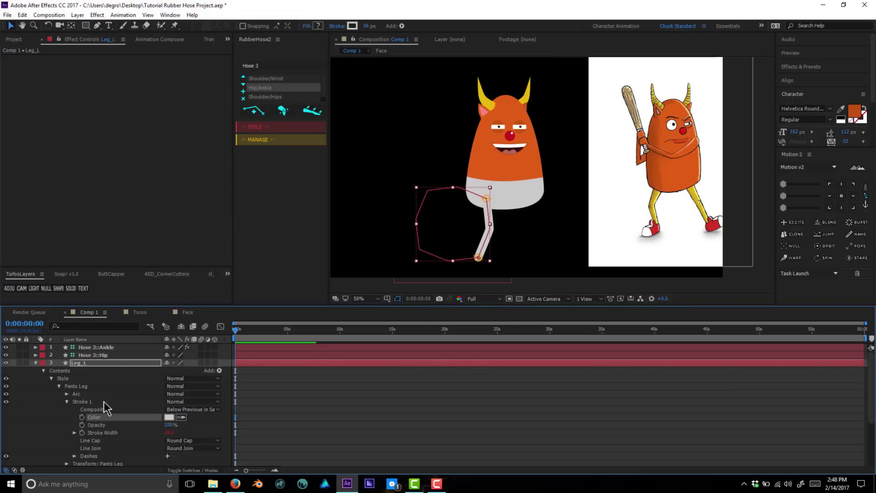
Step: Add Trim Paths to the Pants Leg group and expand its properties
left_click(75, 386)
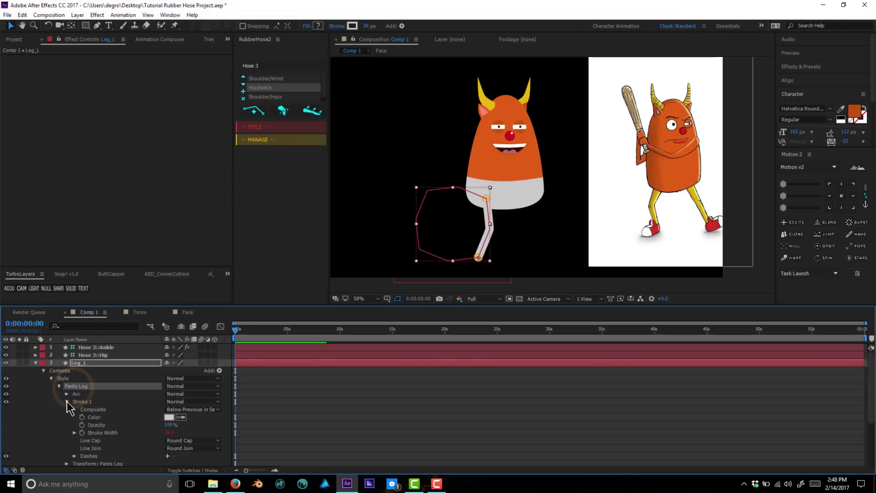
left_click(67, 401)
left_click(219, 370)
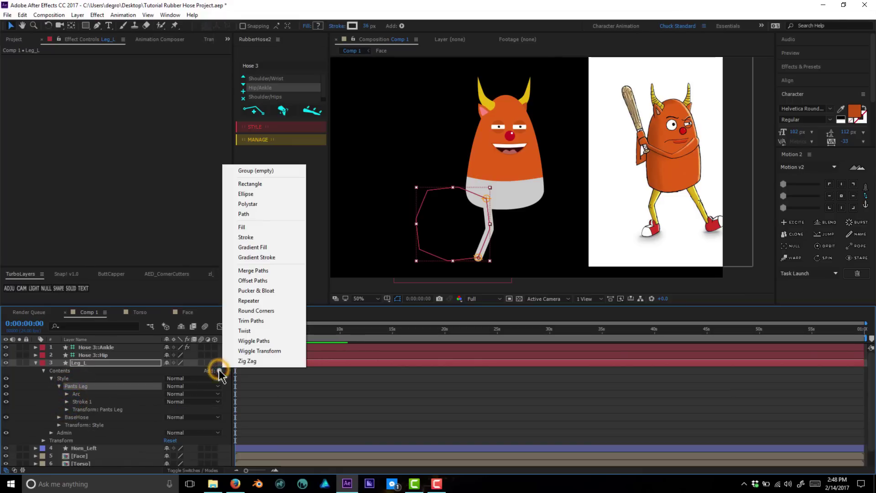
left_click(251, 321)
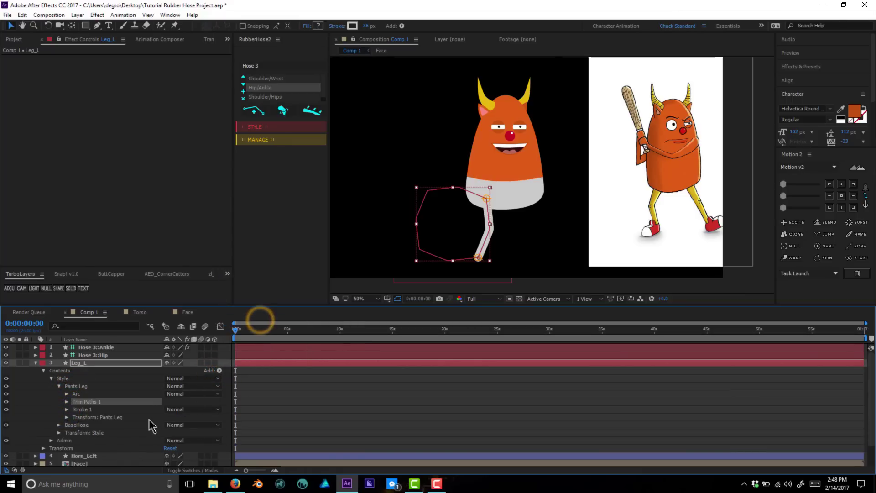
left_click(67, 402)
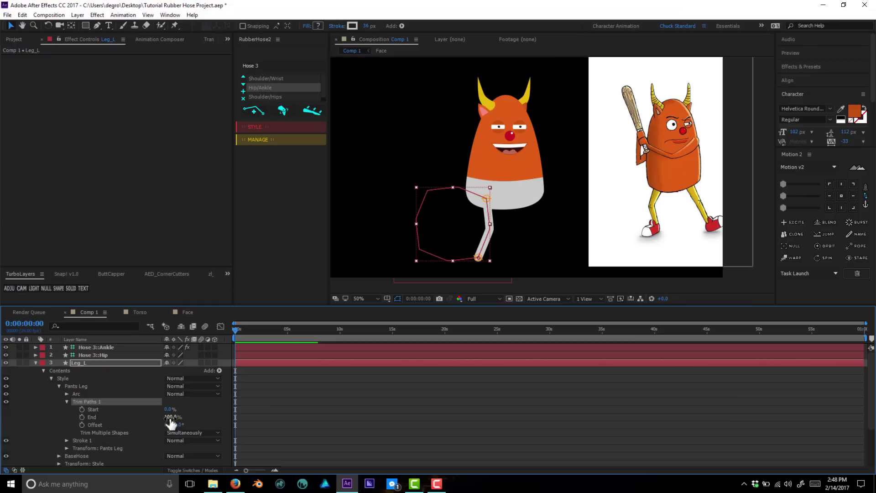
Step: Set the Pants Leg Trim Paths Start to 56% so the grey covers only the upper leg
mouse_move(171, 416)
left_mouse_down()
mouse_move(157, 421)
mouse_move(191, 417)
left_mouse_up()
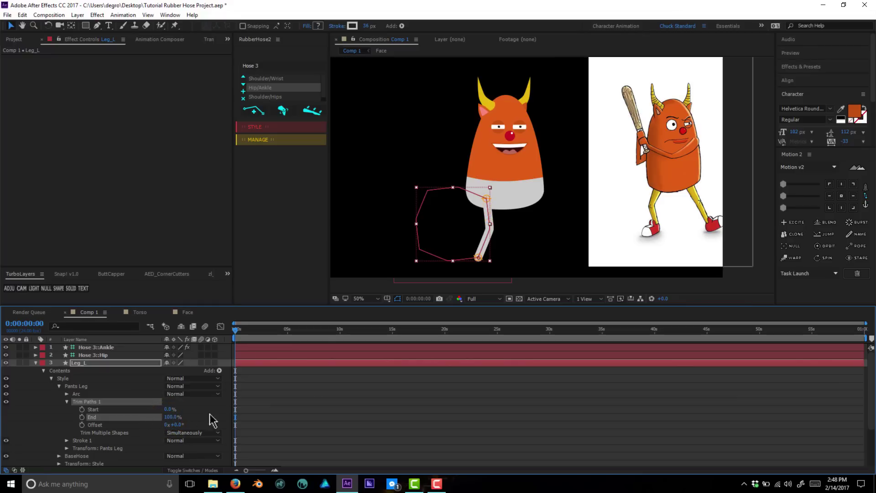
scroll(486, 222, "up", 3)
left_click_drag(471, 235, 489, 186)
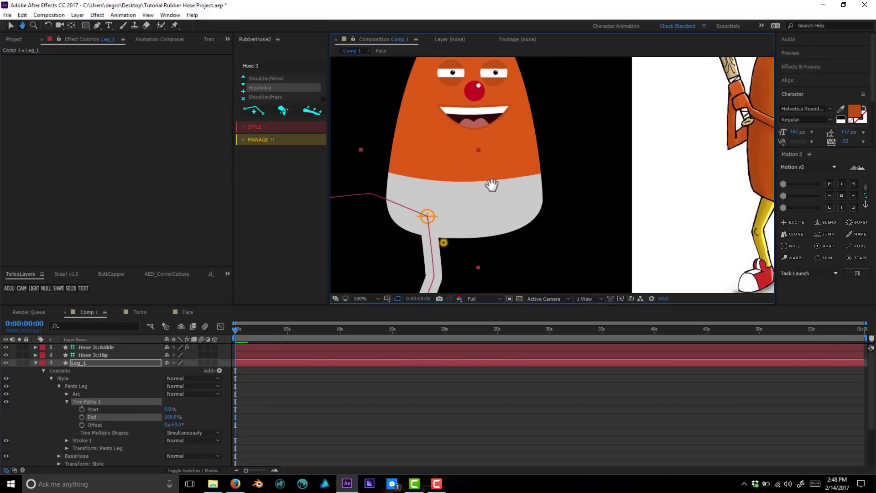
scroll(489, 185, "down", 1)
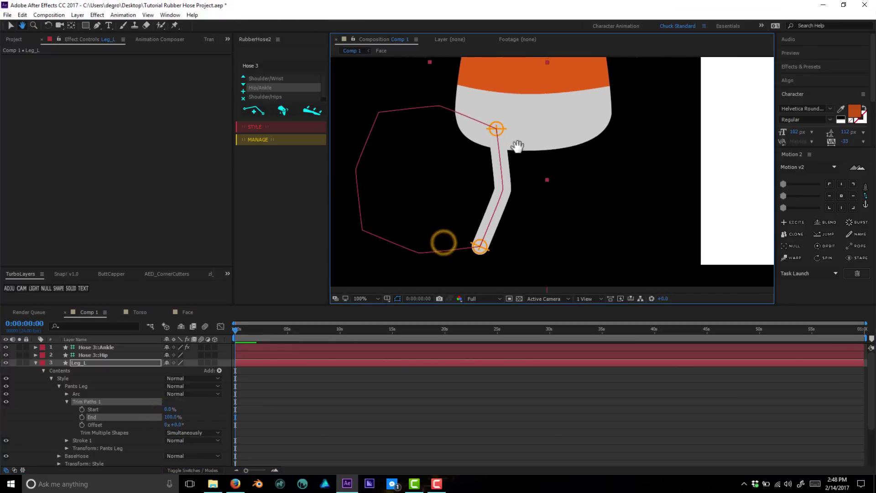
left_click(170, 409)
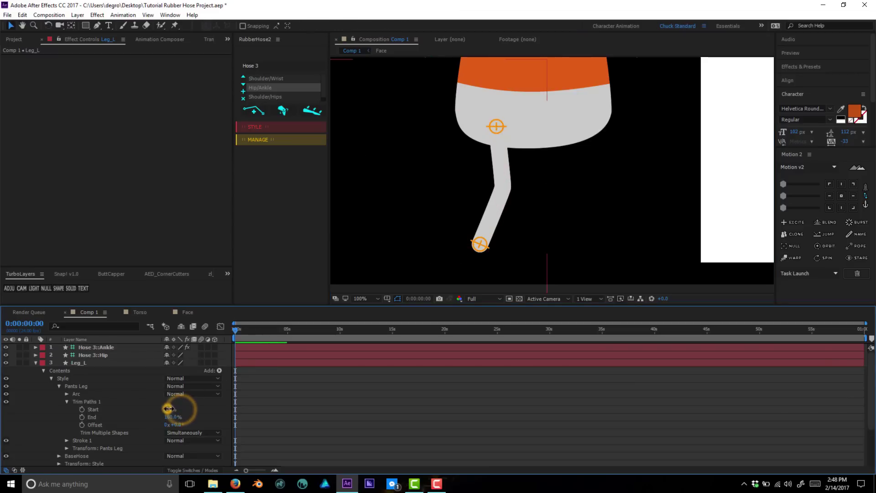
left_click_drag(172, 408, 192, 405)
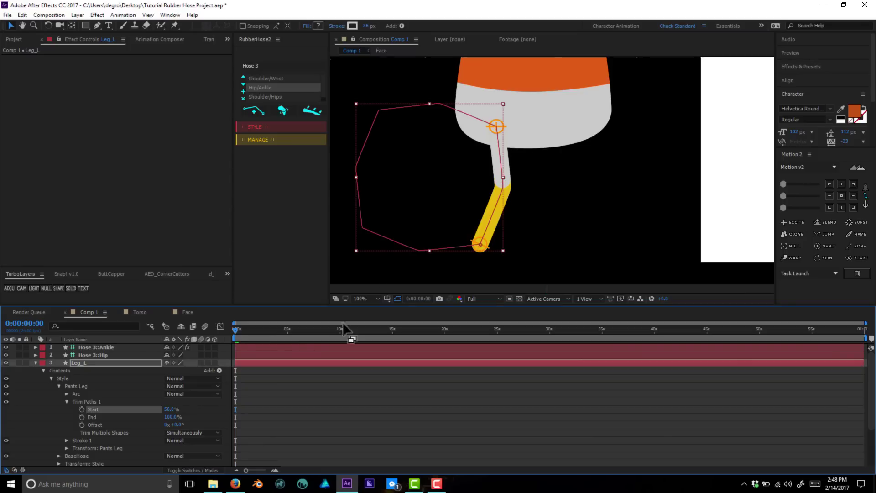
Step: Widen the Pants Leg stroke to 71 px and hide the shape path outline in the composition view
left_click(66, 441)
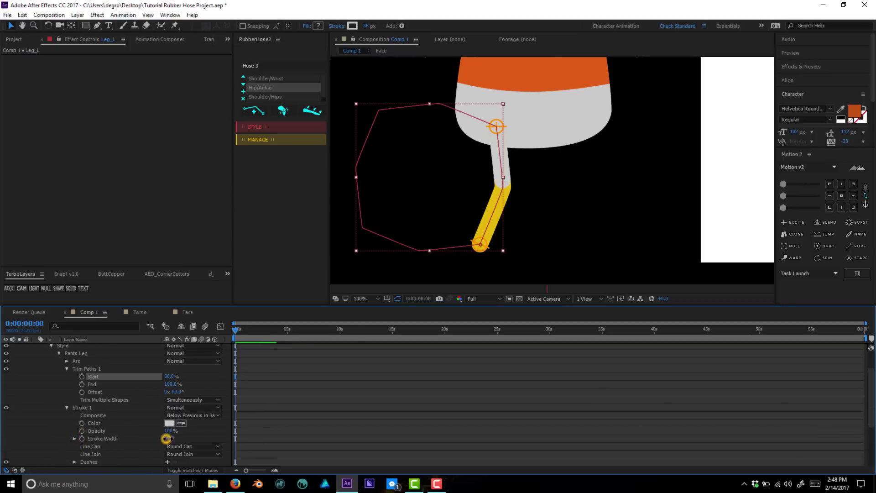
left_click_drag(167, 438, 179, 437)
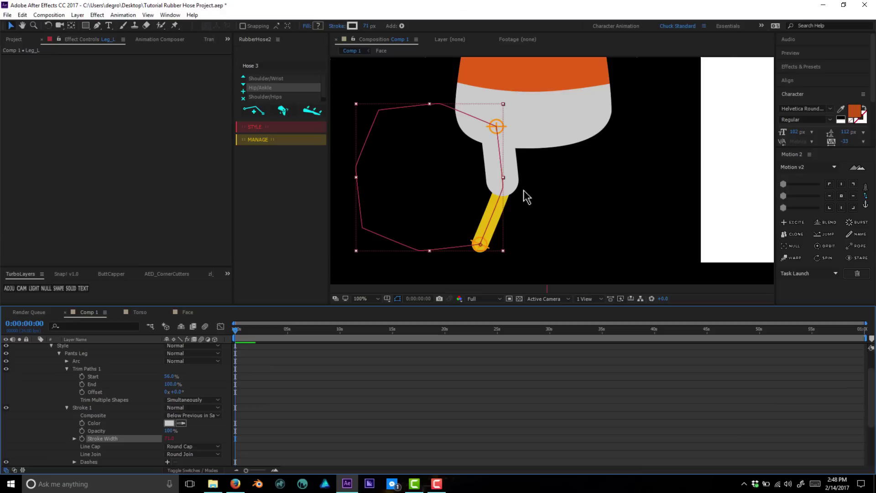
left_click(397, 298)
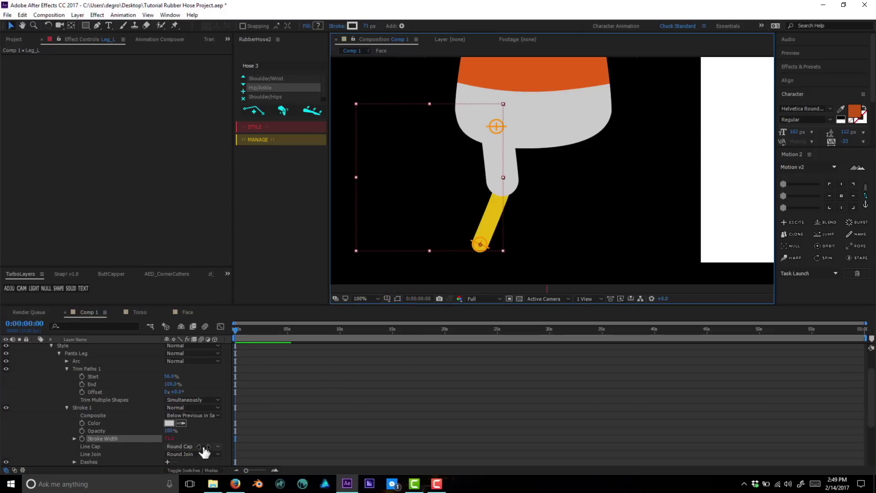
Step: Set the Line Cap of the Pants Leg group's Stroke 1 to Butt Cap, giving the grey pants leg a straight hem
scroll(105, 445, "down", 1)
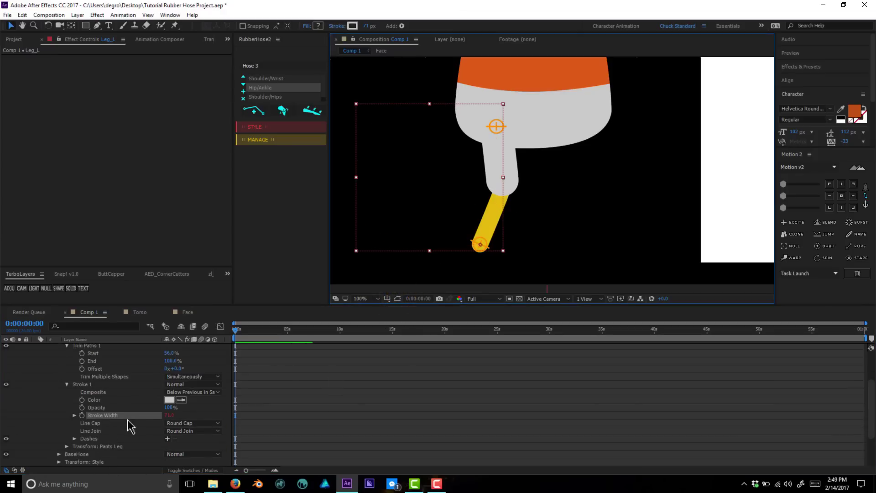
left_click(179, 423)
left_click(182, 432)
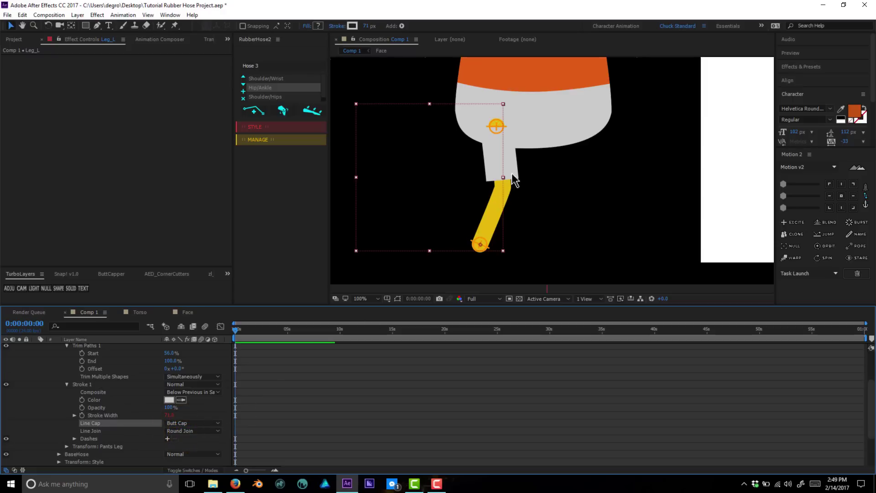
key("period")
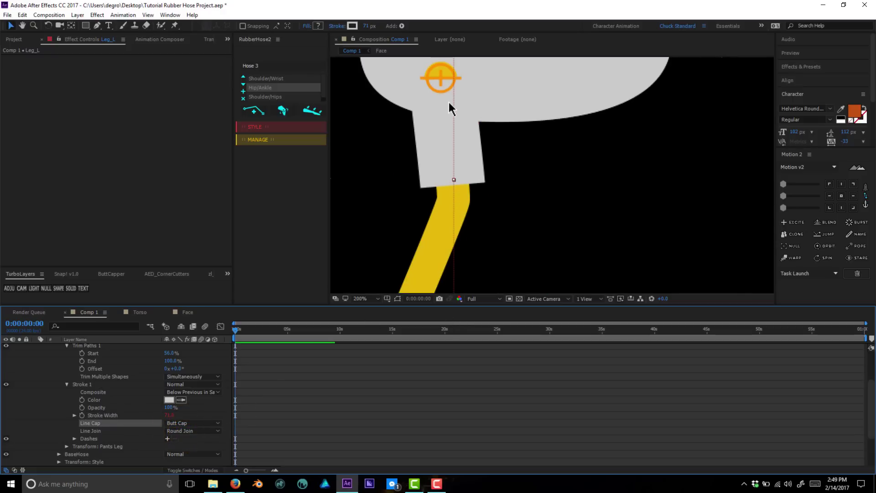
left_click_drag(454, 104, 504, 171)
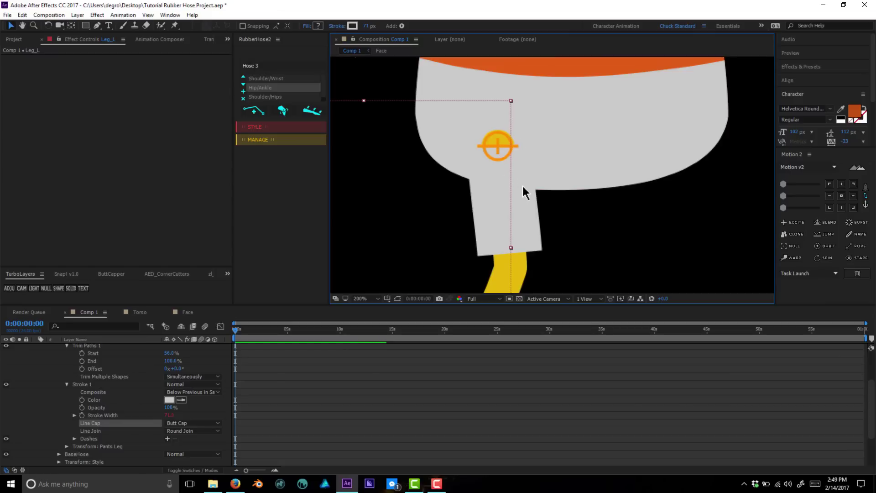
Step: Check the BaseHose group's contents, then collapse the Pants Leg and BaseHose groups inside Leg_L's Style group
scroll(114, 414, "down", 3)
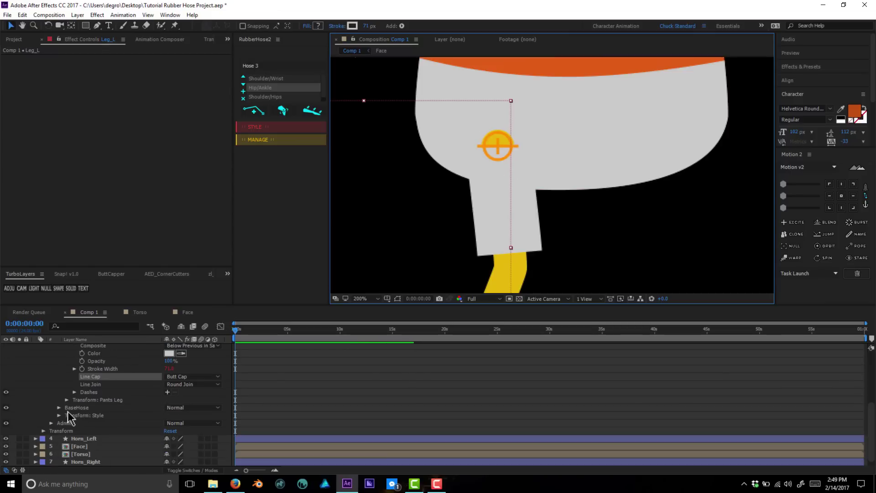
left_click(59, 407)
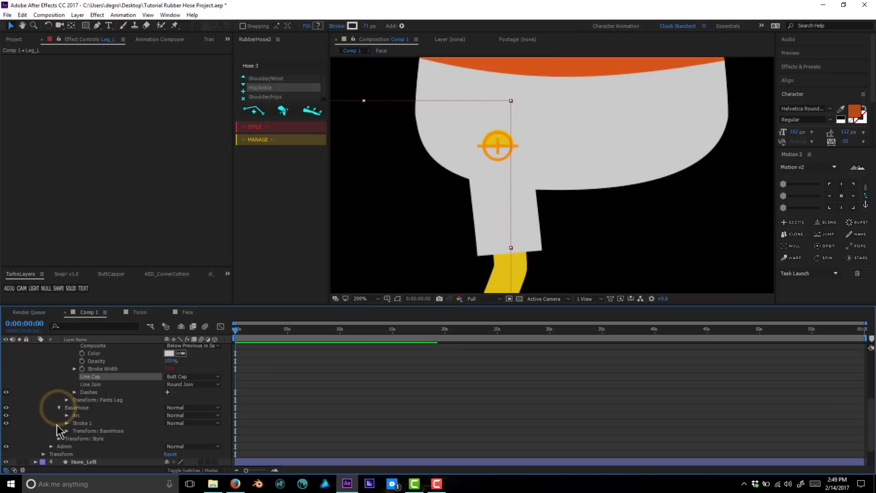
scroll(89, 422, "down", 2)
left_click(77, 384)
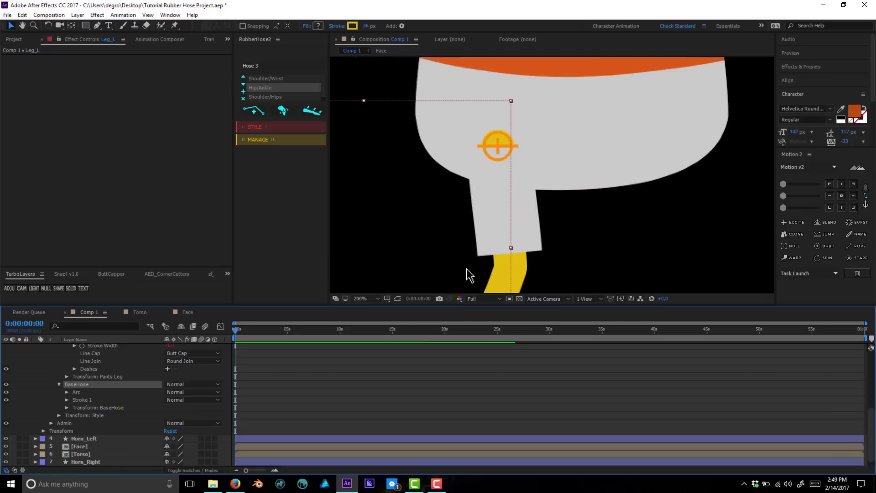
scroll(268, 383, "up", 5)
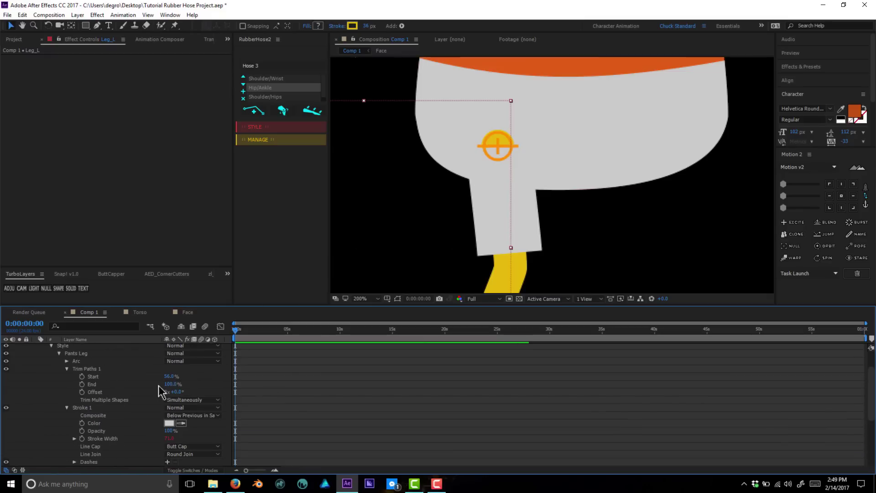
left_click(59, 376)
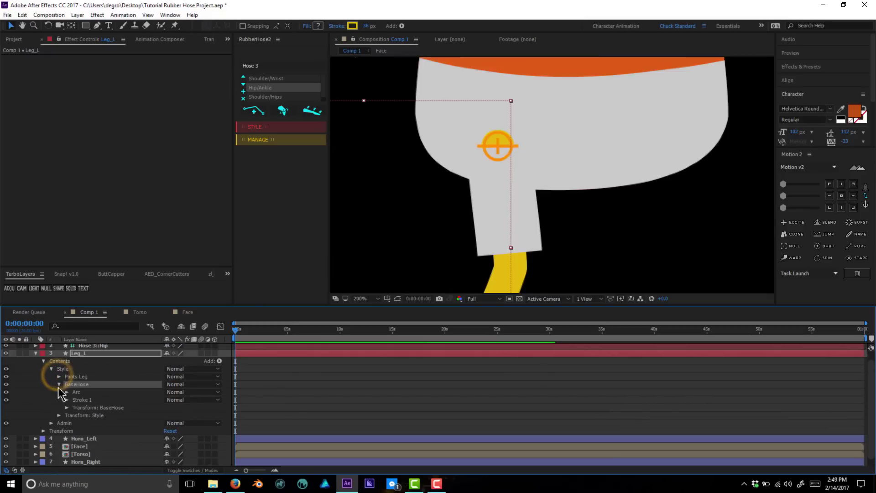
left_click(59, 384)
Step: Duplicate the Pants Leg group and rename the copy Pants Joint
left_click(75, 386)
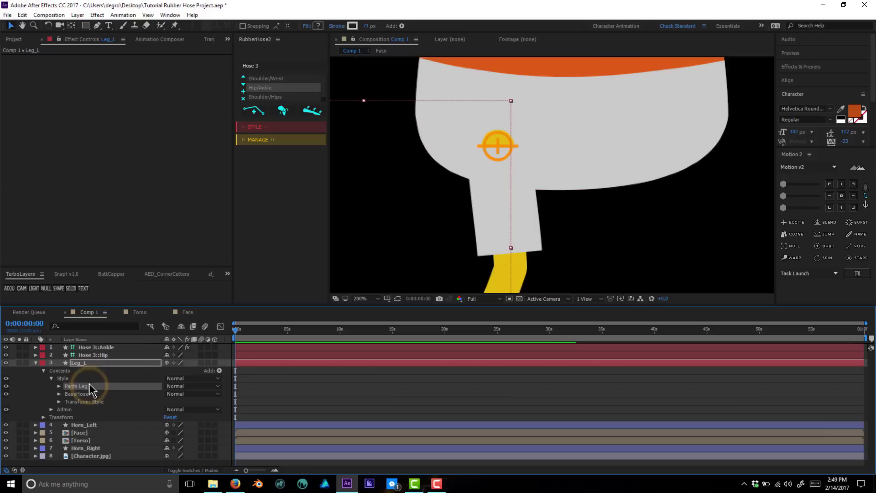
key("ctrl+d")
key("Return")
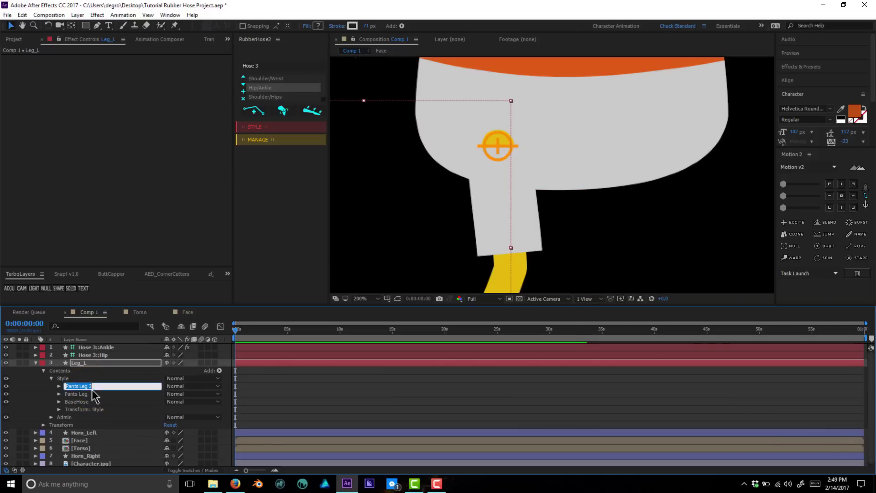
left_click(80, 384)
key("Delete")
key("Delete")
key("Delete")
key("Delete")
key("Delete")
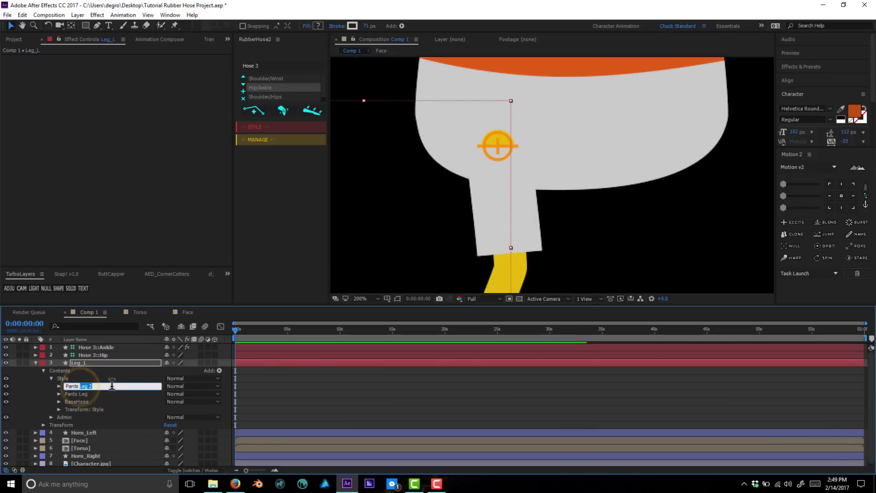
type("Joint")
key("Return")
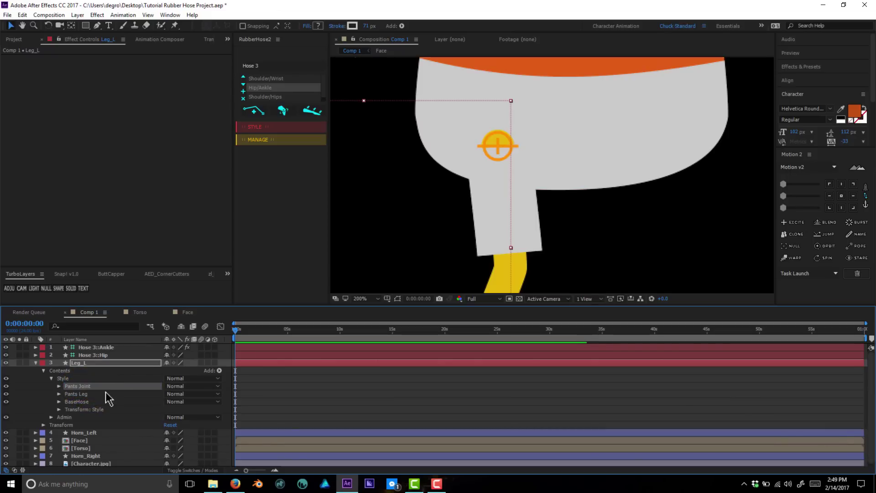
Step: Set the Line Cap of the Pants Joint group's Stroke 1 to Round Cap
left_click(59, 386)
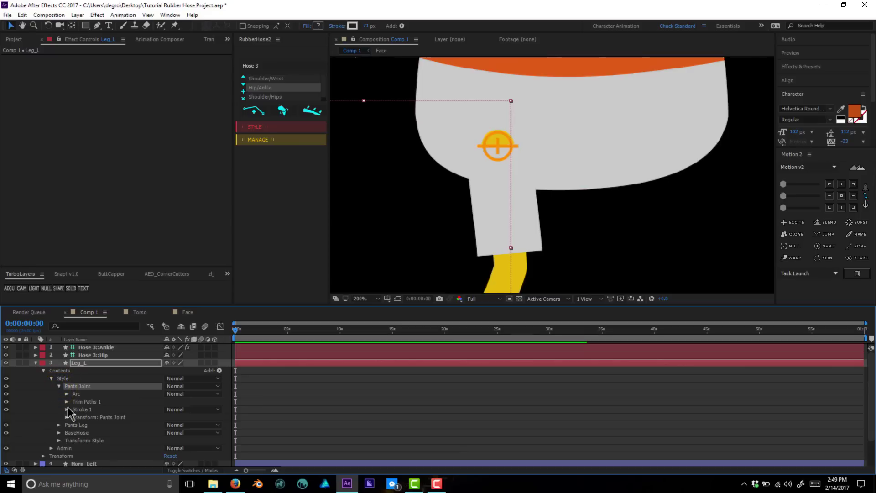
left_click(67, 409)
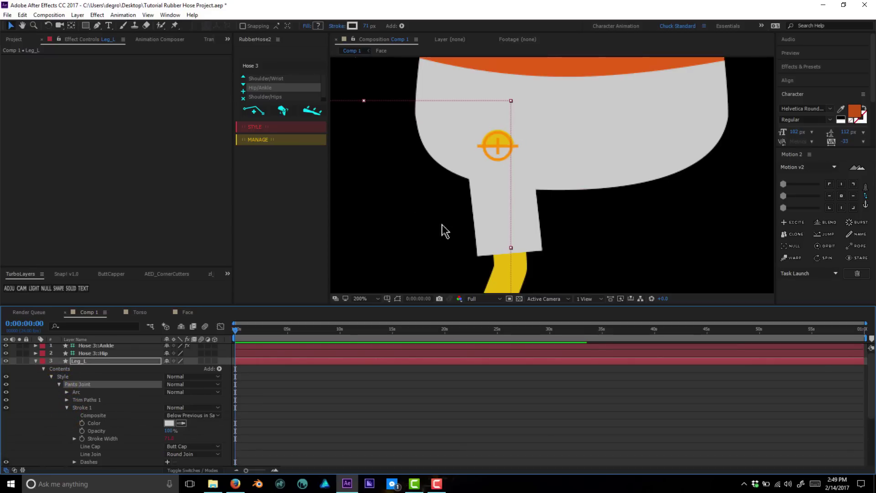
left_click(193, 445)
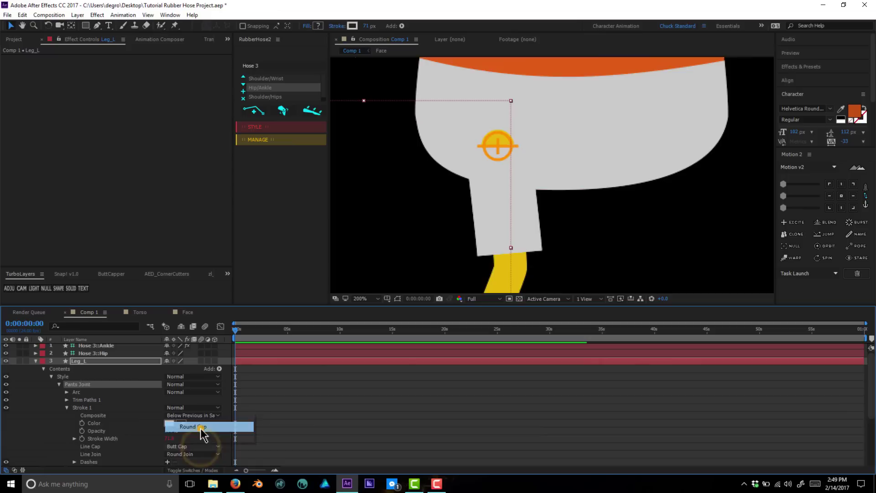
left_click(200, 427)
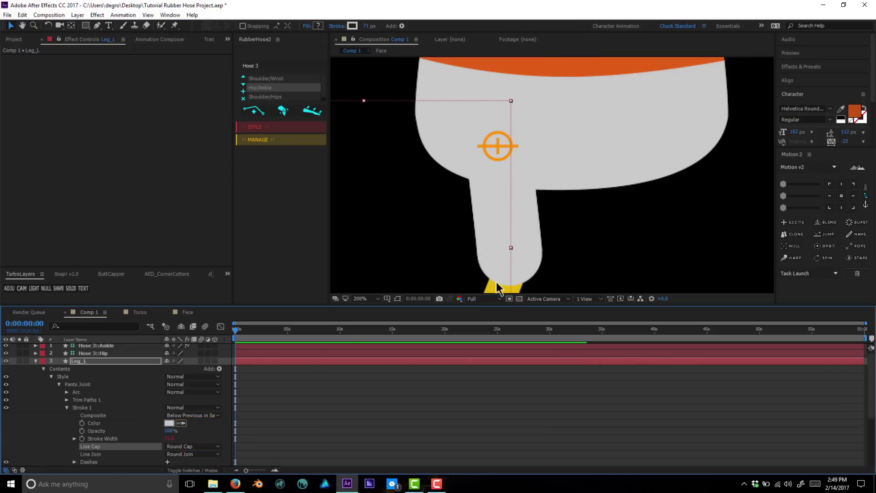
Step: Raise the Pants Joint Trim Paths Start to about 75% so its rounded end hides inside the pants leg
left_click(67, 407)
left_click(67, 400)
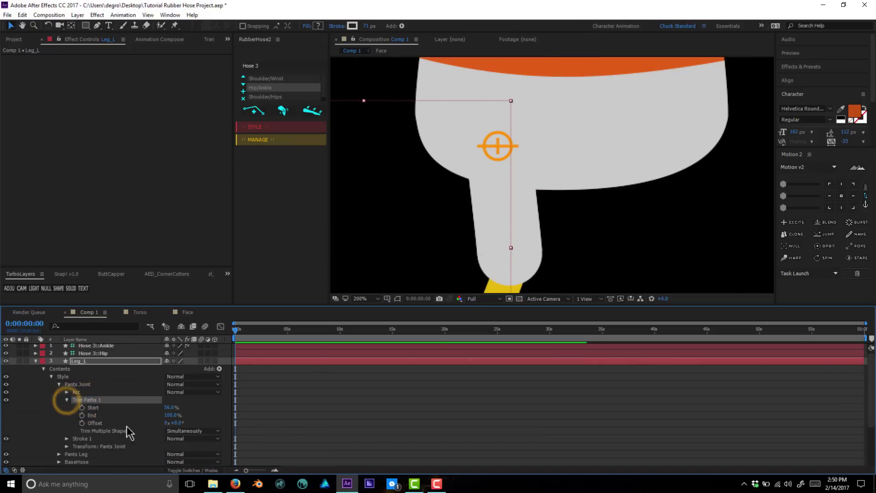
left_click_drag(171, 412, 177, 407)
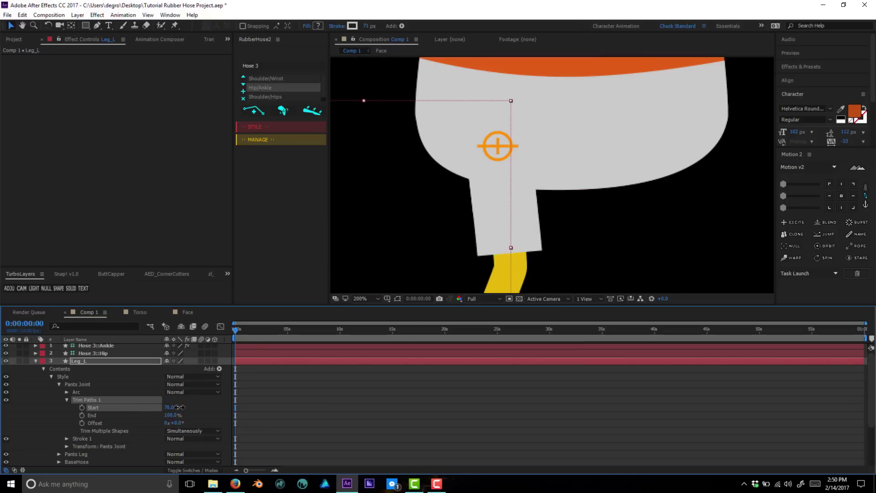
left_click(367, 400)
Step: Nudge the Hose 3::Hip controller slightly to the right within the grey shorts
scroll(547, 164, "down", 4)
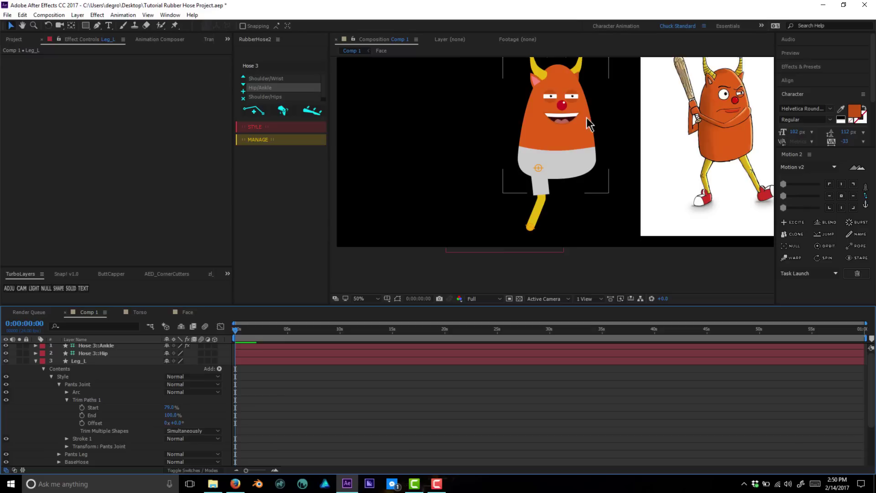
key("h")
left_click_drag(561, 158, 505, 182)
key("v")
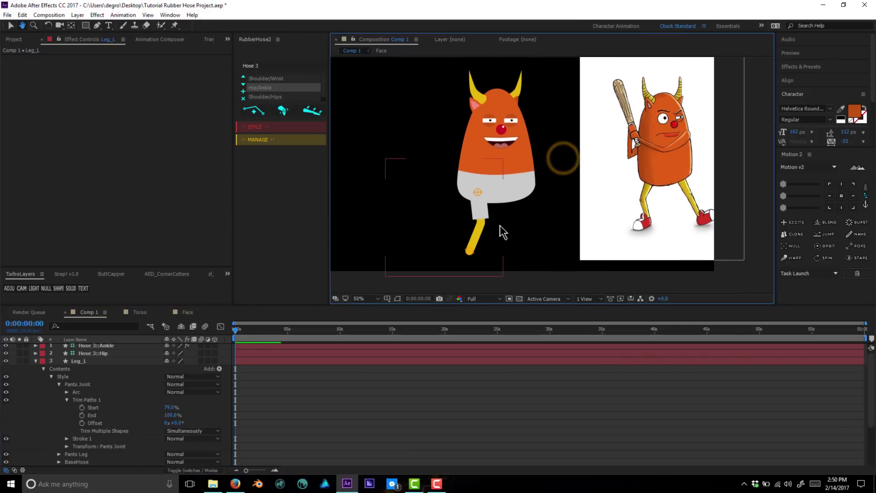
key("period")
left_click(401, 210)
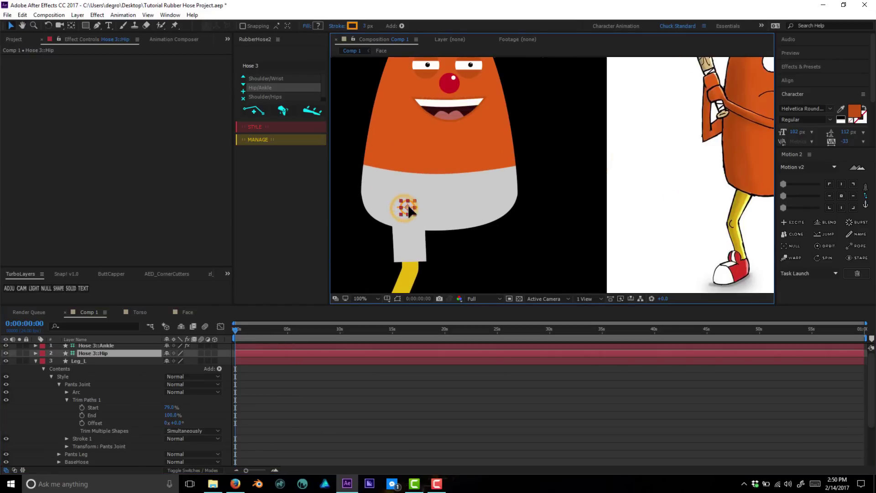
key("comma")
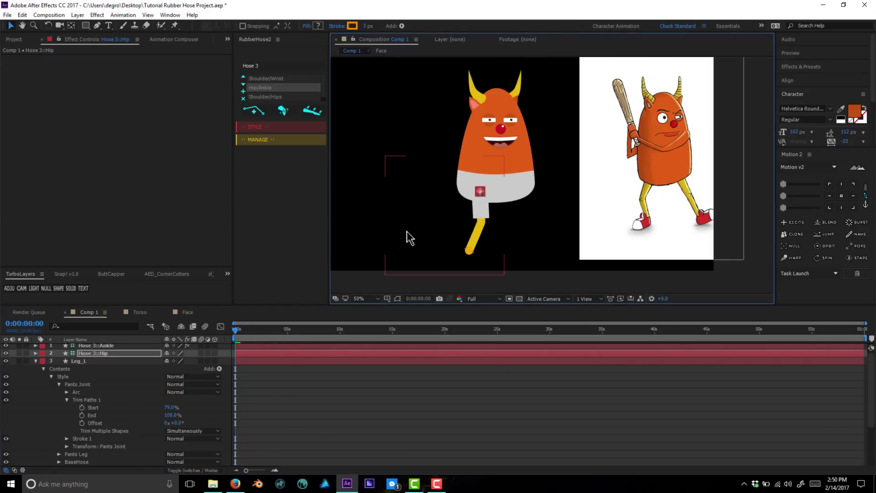
Step: Collapse the Leg_L layer and show the Parent column in the timeline
left_click(36, 361)
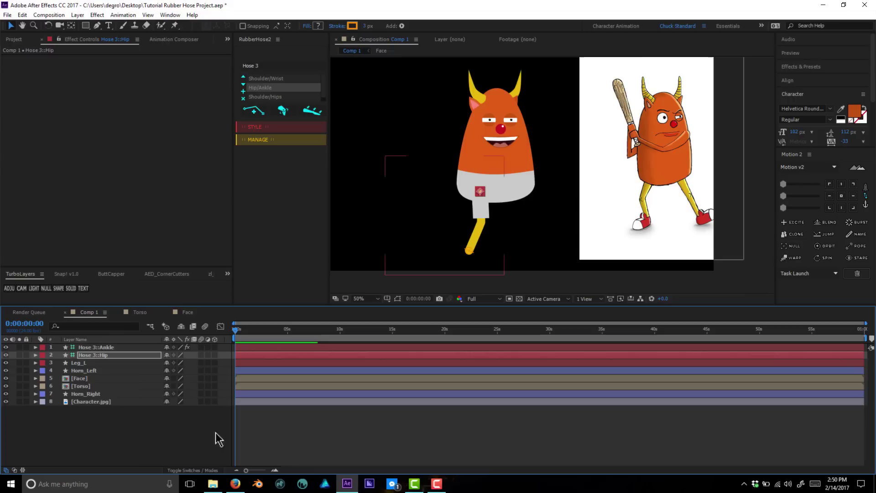
right_click(230, 339)
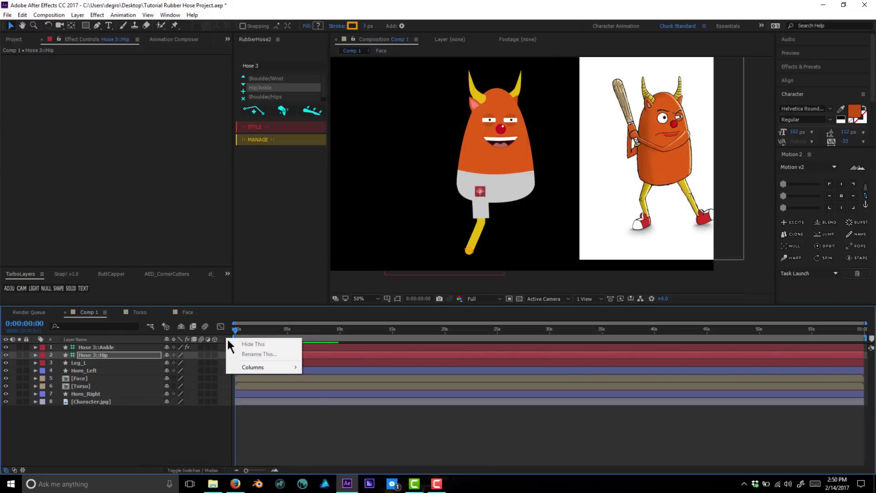
mouse_move(256, 367)
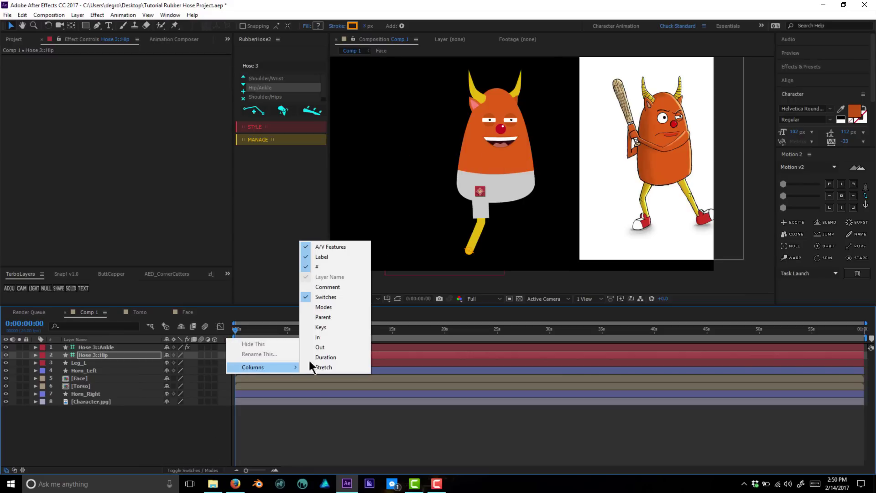
left_click(353, 316)
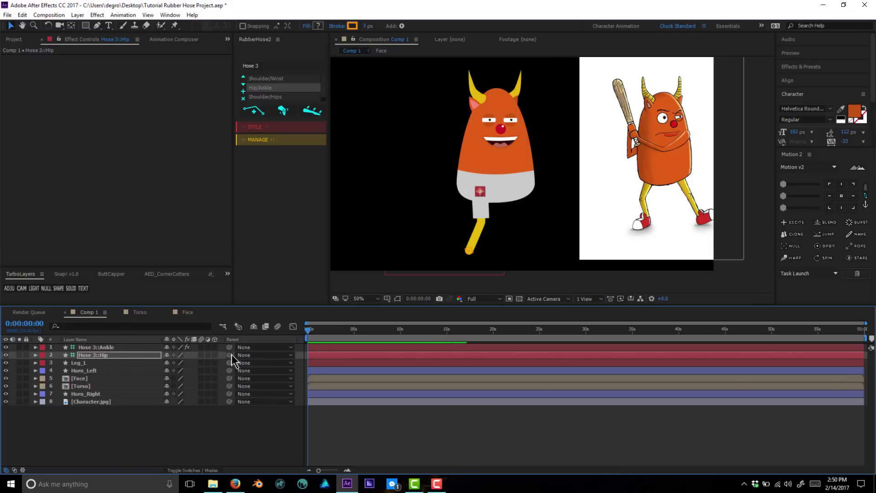
Step: Parent the Hose 3::Hip, Horn_Left, Face and Horn_Right layers to the Torso layer
left_click_drag(137, 385, 127, 387)
left_click(92, 379)
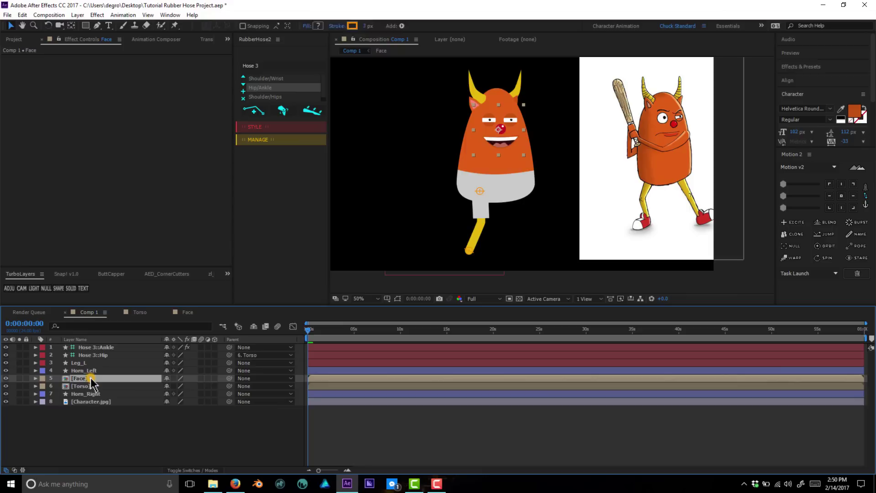
left_click(91, 371, "ctrl")
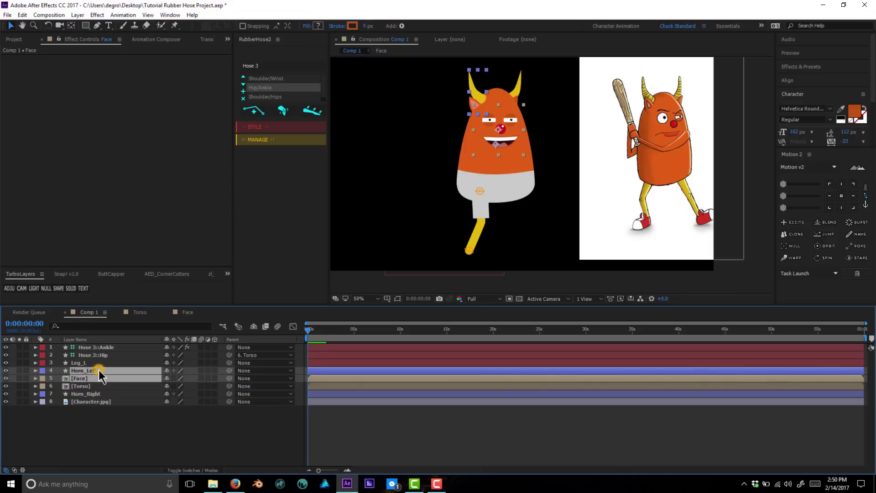
left_click(101, 394, "ctrl")
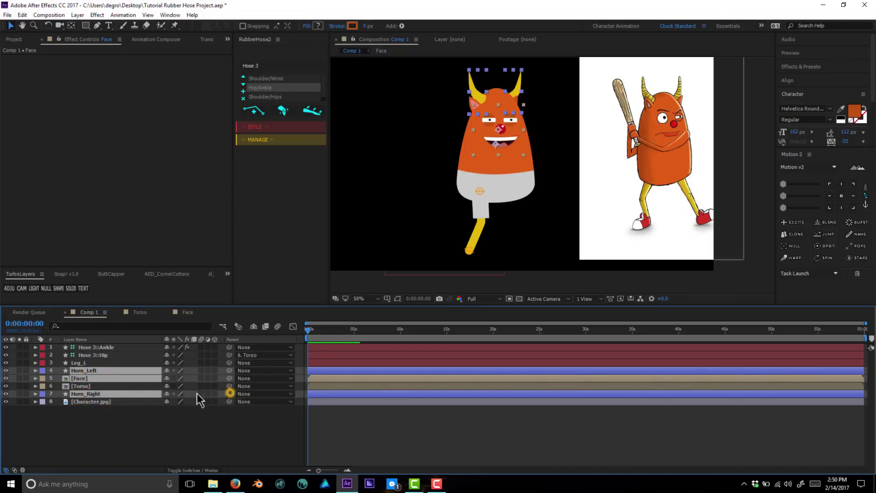
left_click_drag(199, 400, 121, 388)
left_click(117, 422)
Step: Select the torso, horns, face and hip controller in turn to review which parts belong to the torso hierarchy
left_click(107, 386)
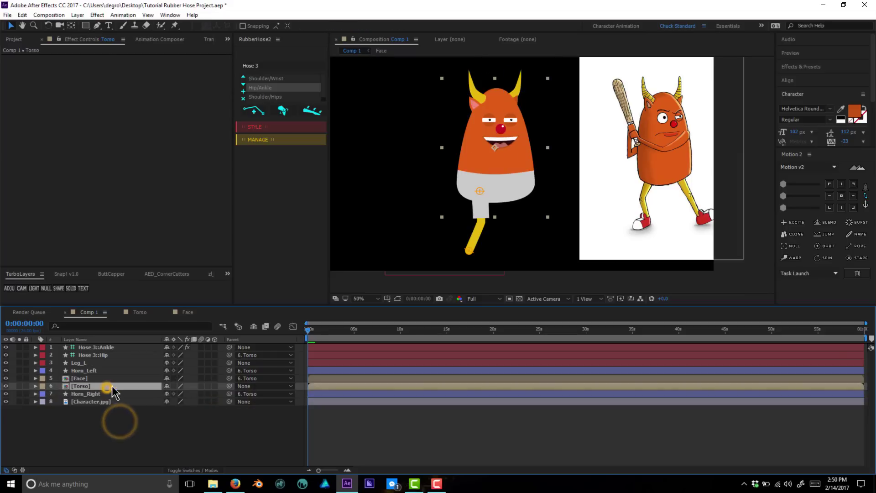
left_click(486, 426)
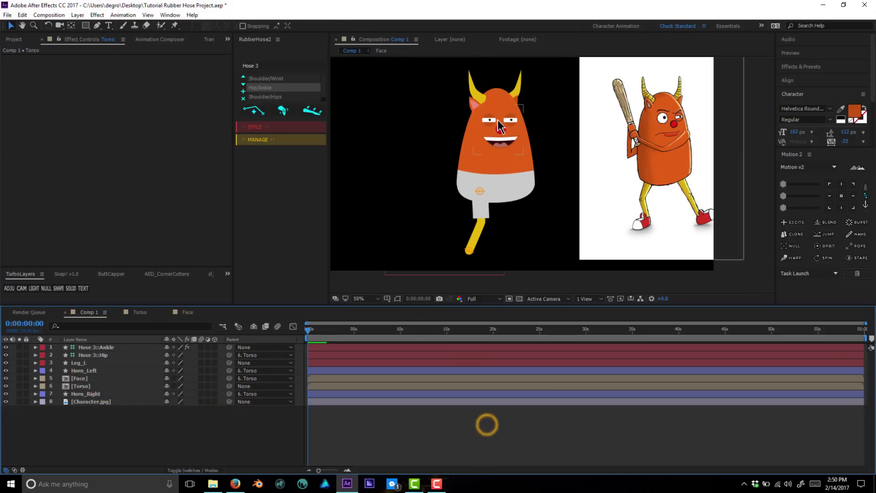
left_click(475, 87)
left_click(521, 72)
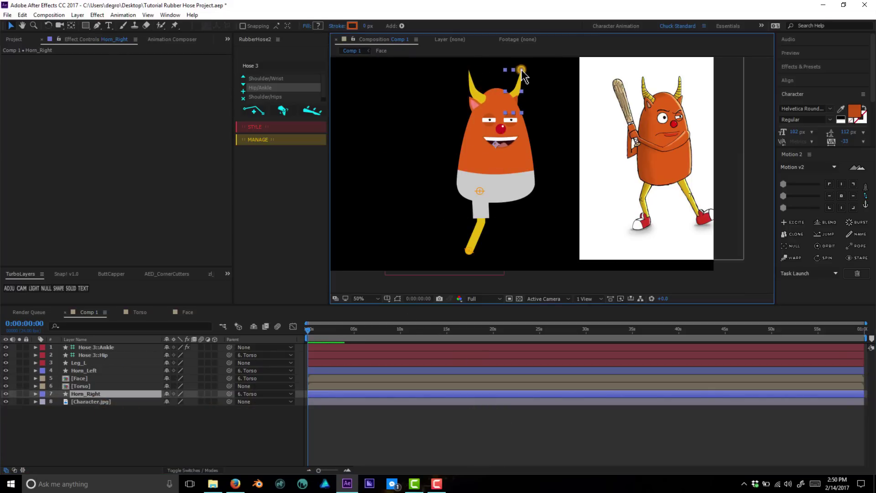
left_click(498, 135)
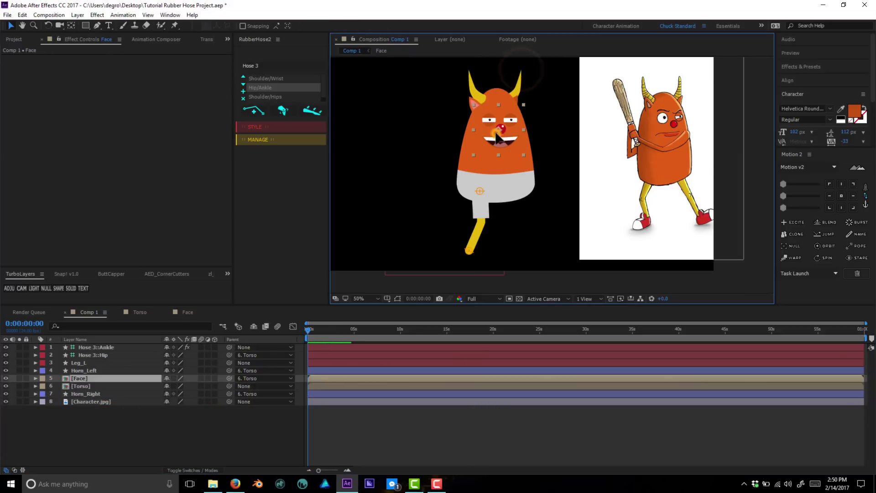
left_click(479, 190)
left_click(508, 163)
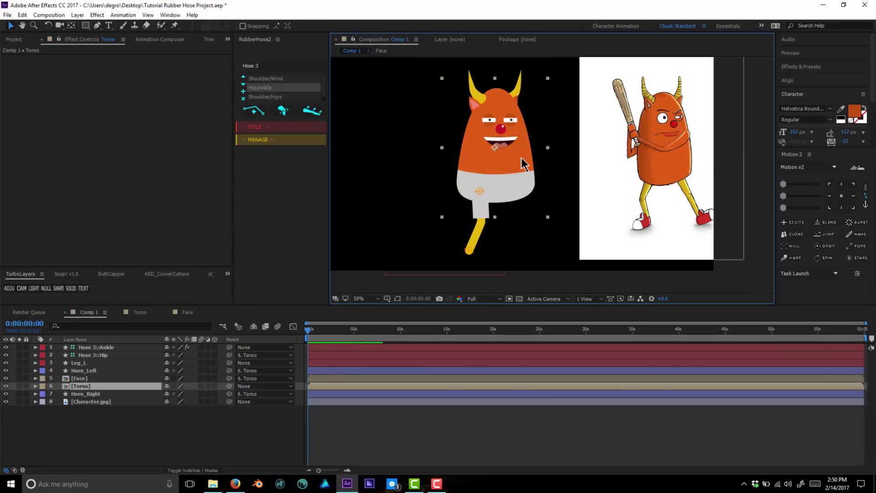
Step: Test the rig by moving the Torso layer down and to the left, undo the move and deselect everything
left_click_drag(522, 165, 496, 185)
left_click(802, 414)
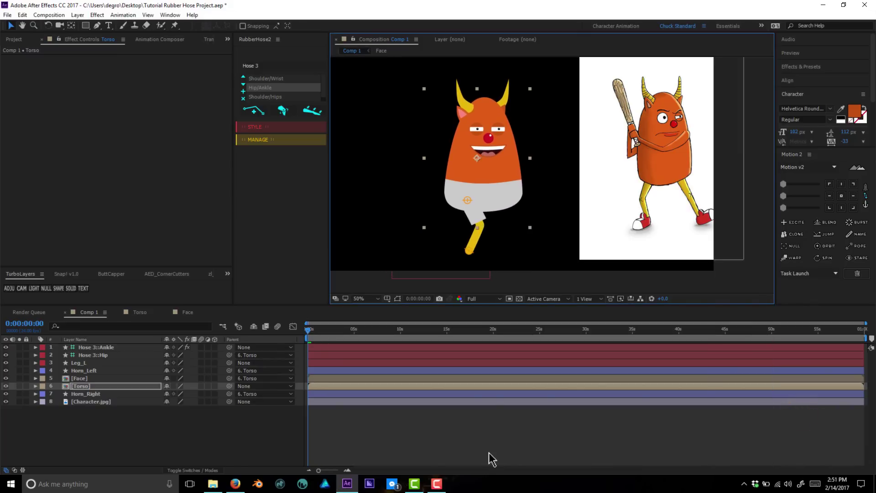
key("ctrl+z")
key("ctrl+z")
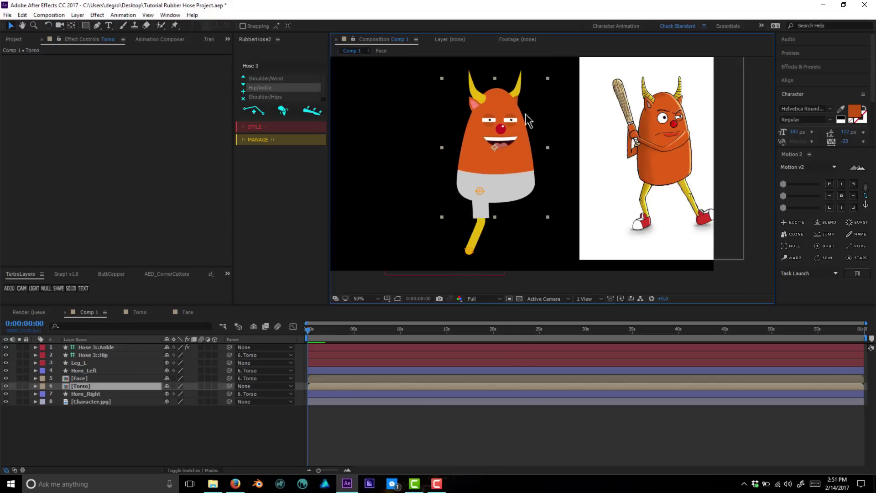
left_click(422, 423)
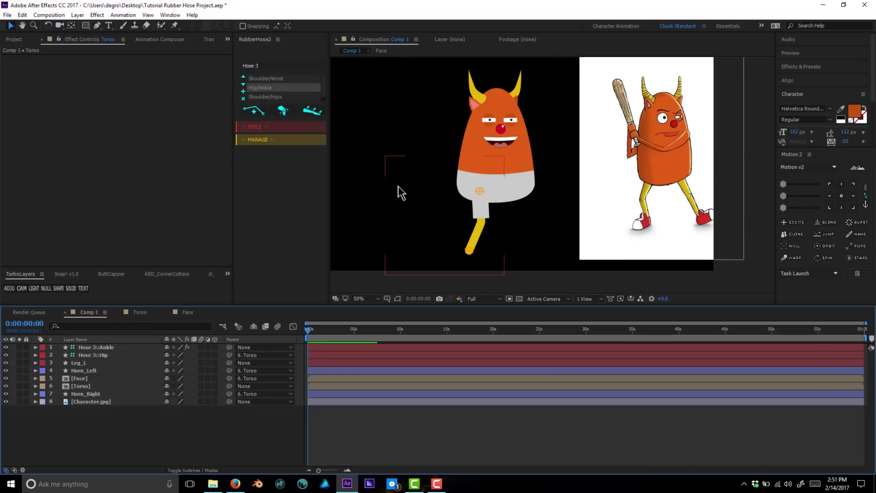
Step: Duplicate the whole leg hose group with RubberHose, using the Hose 3::Hip controller as the selection
left_click(479, 194)
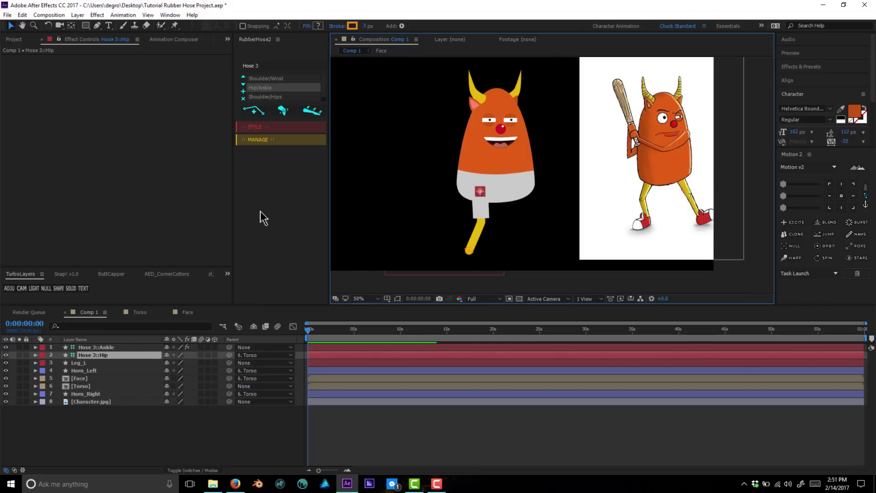
left_click(279, 138)
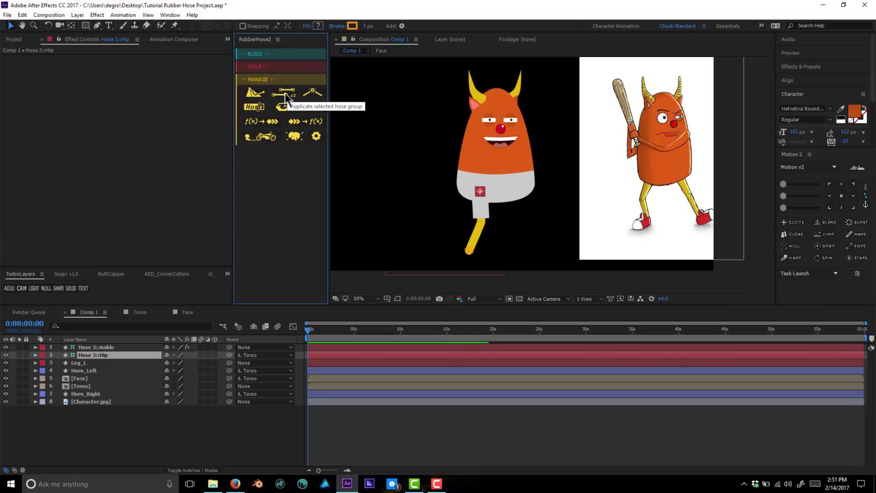
left_click(285, 96)
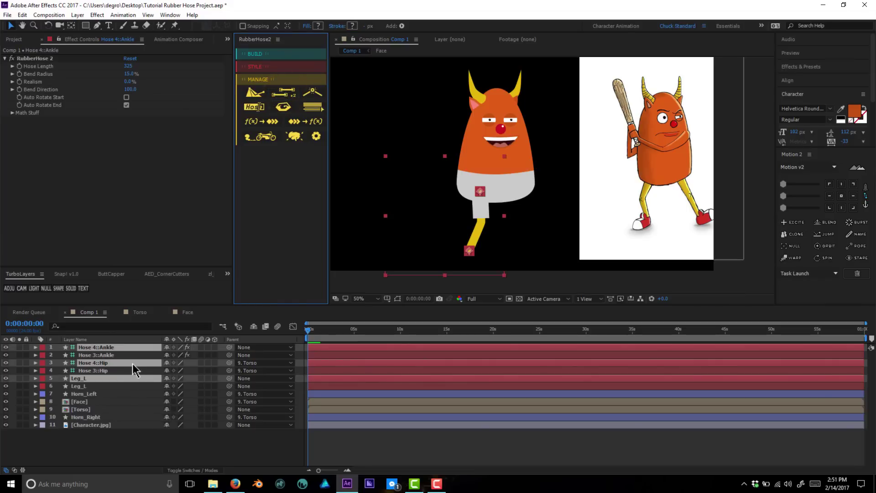
Step: Group the duplicated Hose 4 and leg layers together above the original leg layers and set their label colour to Green
left_click_drag(134, 368, 133, 355)
left_click(44, 363)
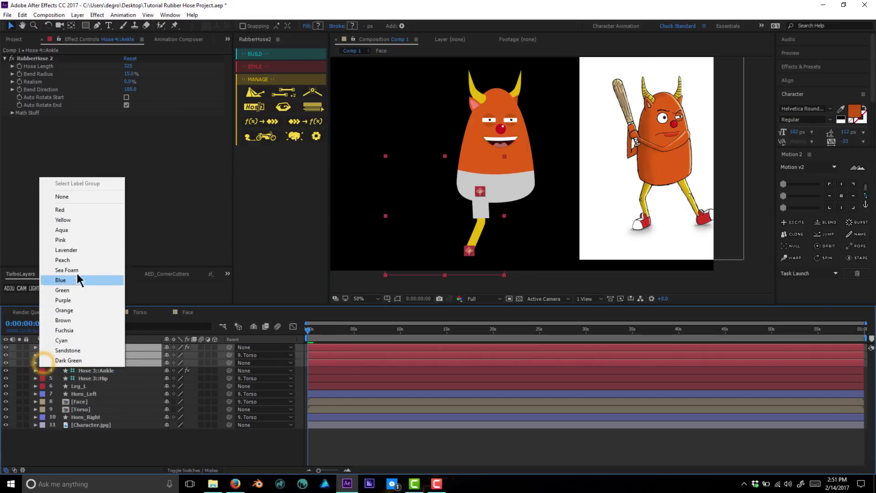
left_click(79, 291)
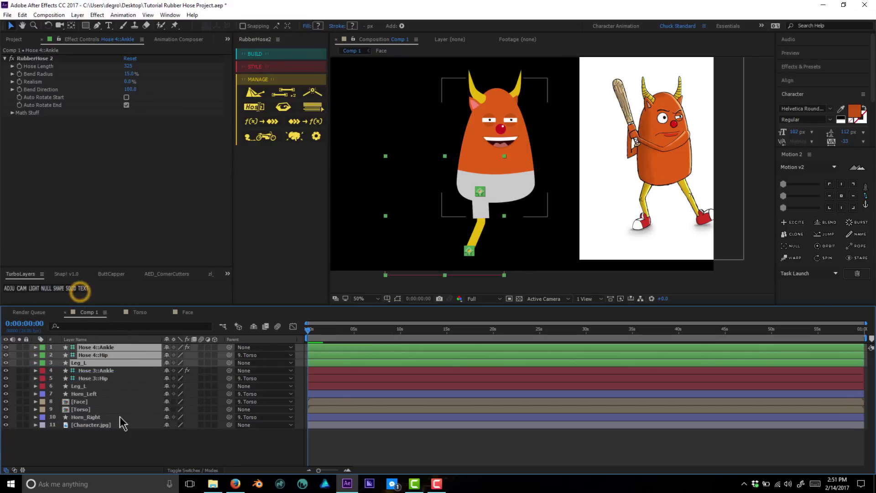
left_click(103, 439)
Step: Rename the duplicated green Leg_L layer as Leg_R
left_click(85, 363)
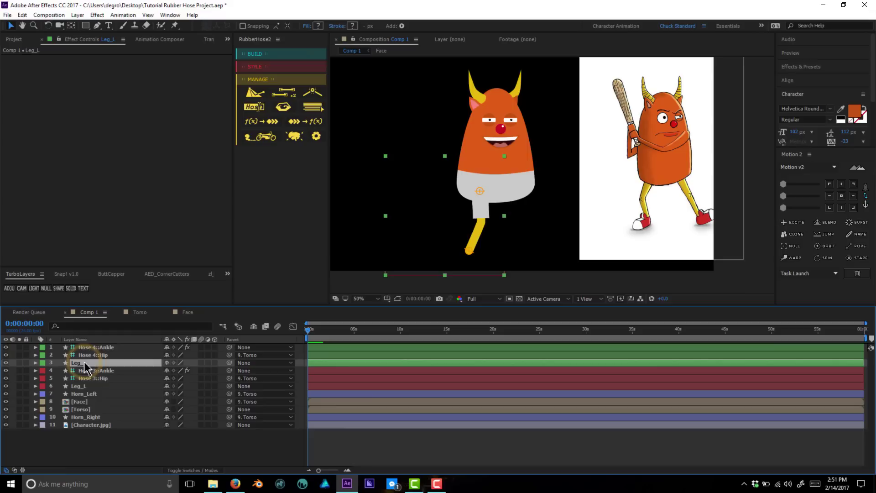
key("Return")
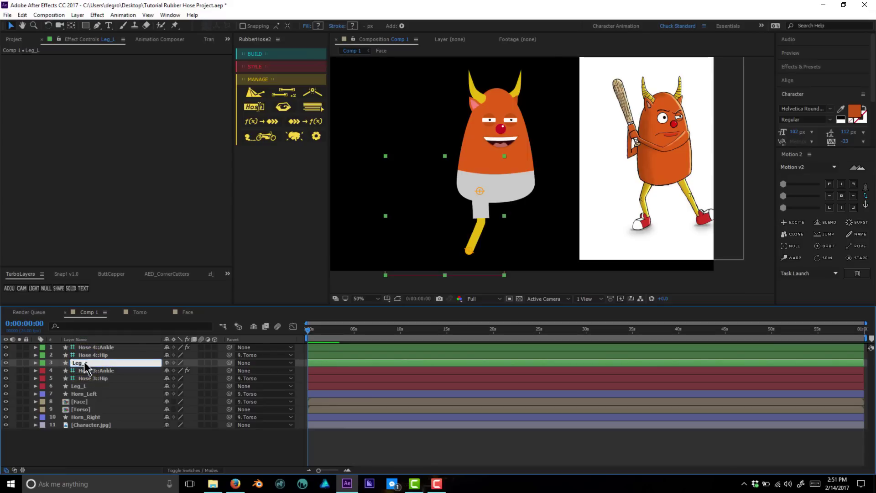
key("Return")
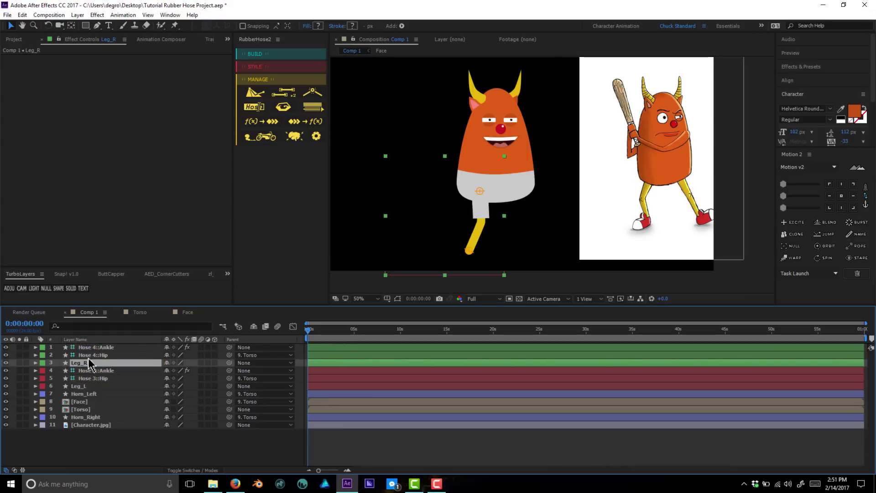
Step: Move the Hose 4::Ankle, Hose 4::Hip and Leg_R layers below the Torso layer, just above Horn_Right
left_click(97, 349, "shift")
left_click_drag(89, 358, 102, 424)
left_click(152, 450)
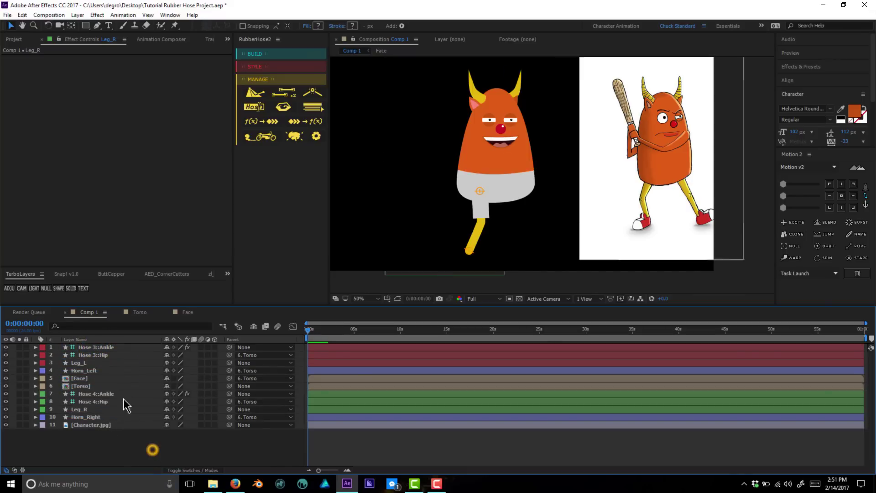
Step: Position the Hose 4::Hip controller at the right side of the shorts and the Hose 4::Ankle controller beneath it to form the second leg
left_click(120, 402)
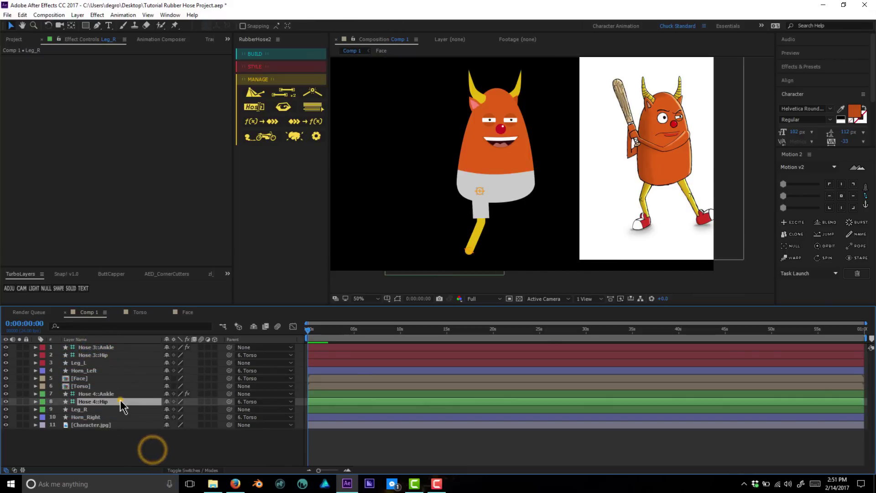
left_click(485, 192)
left_click_drag(487, 193, 516, 192)
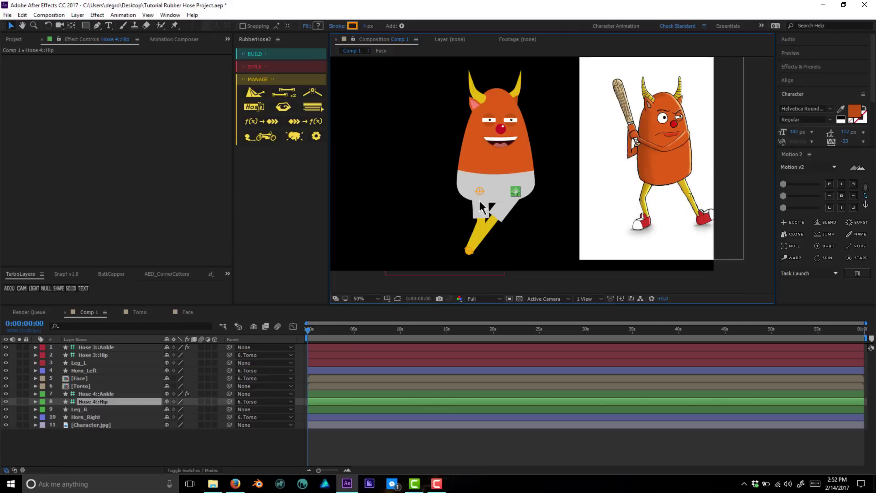
left_click(470, 252)
left_click_drag(469, 252, 513, 249)
left_click(122, 393)
left_click(508, 185)
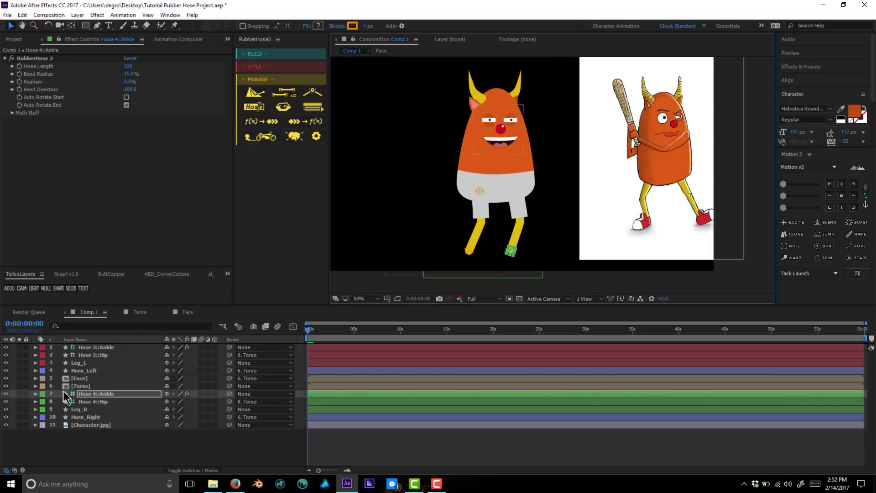
Step: Try the Hose 4::Hip layer above the Torso layer, and return it to its place below Hose 4::Ankle
left_click(112, 402)
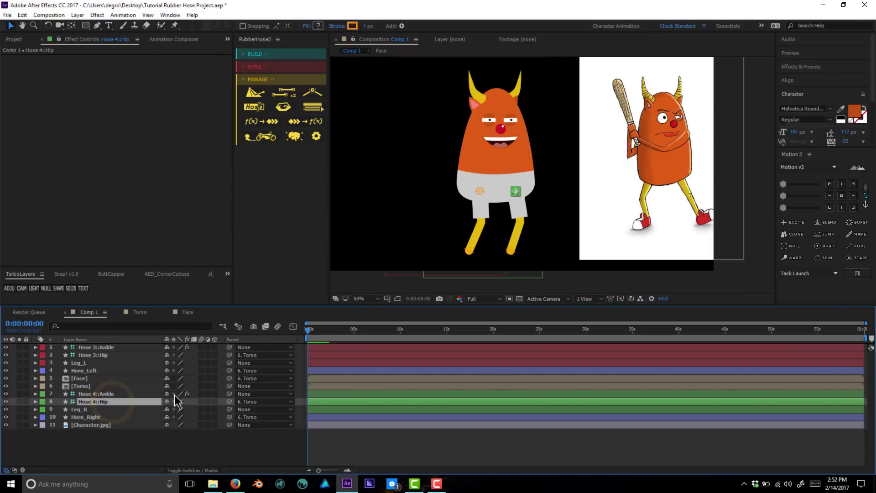
left_click(111, 393)
left_click(111, 401)
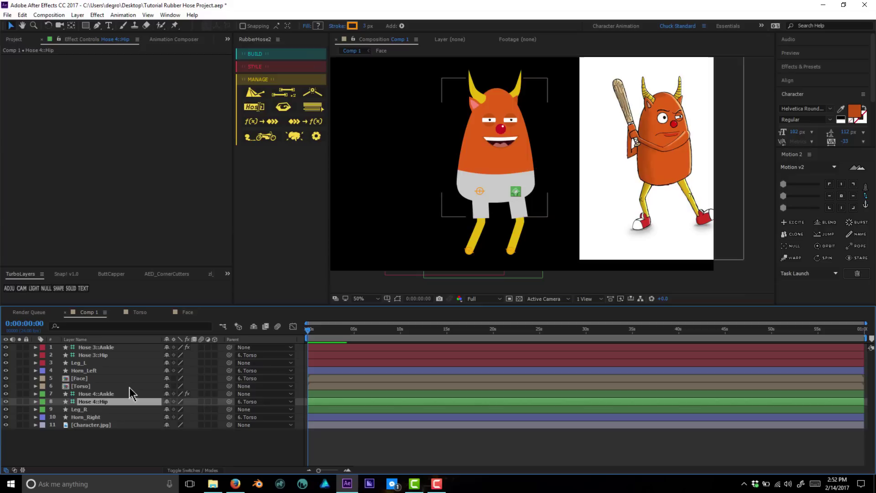
left_click_drag(116, 403, 114, 385)
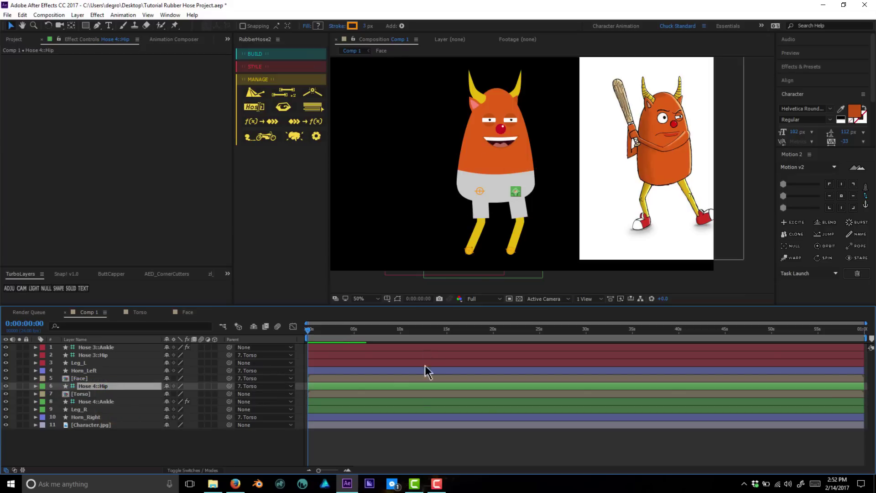
left_click(414, 436)
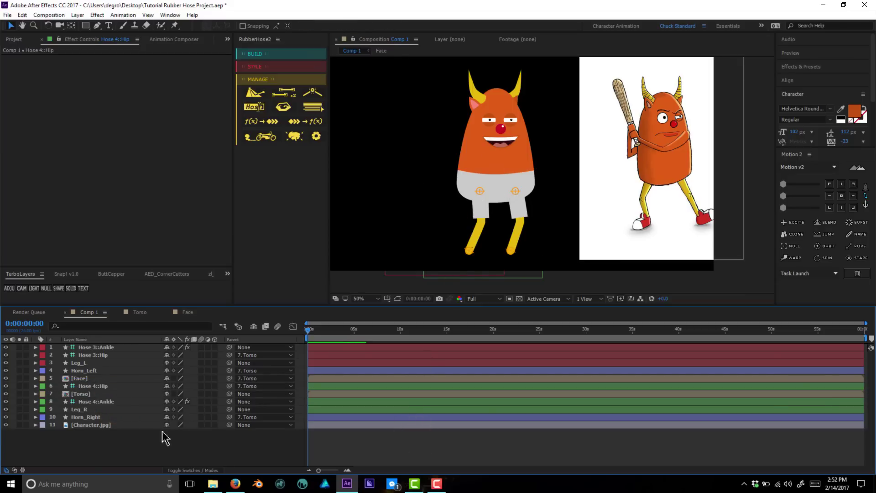
left_click_drag(100, 387, 104, 407)
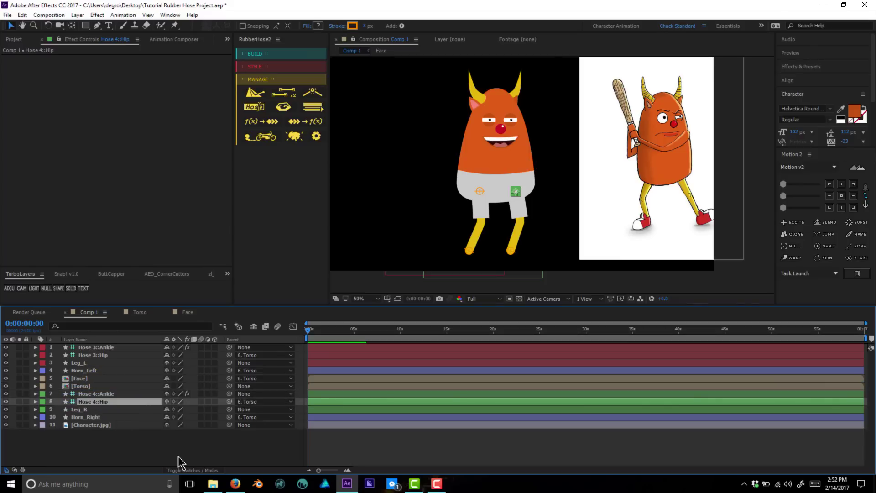
left_click(176, 452)
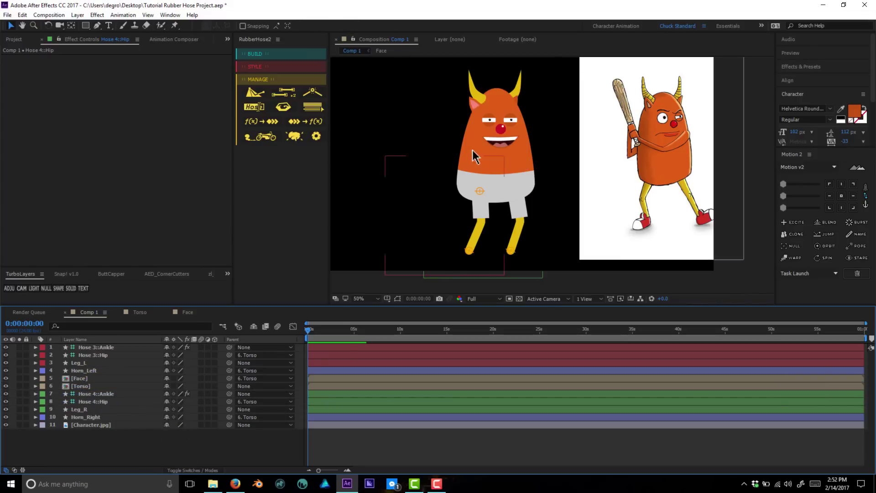
Step: Test both legs by moving the torso down slightly, restore its position and save the project
left_click_drag(524, 145, 518, 172)
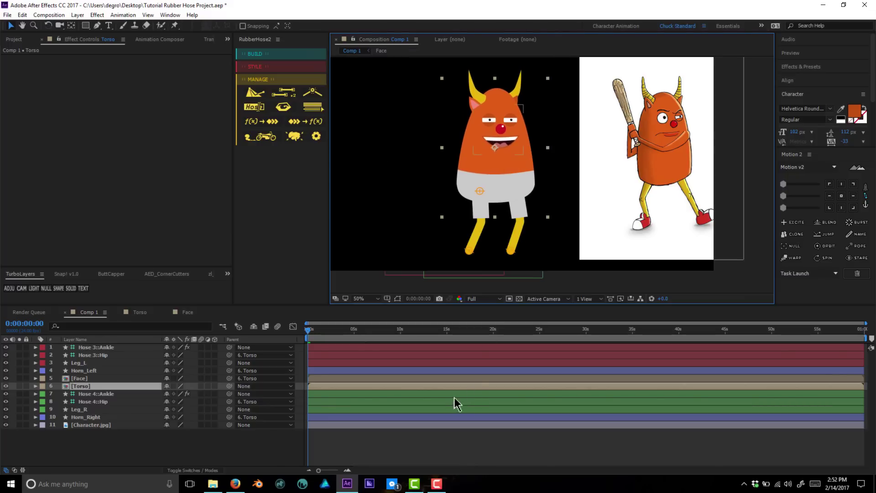
key("ctrl+s")
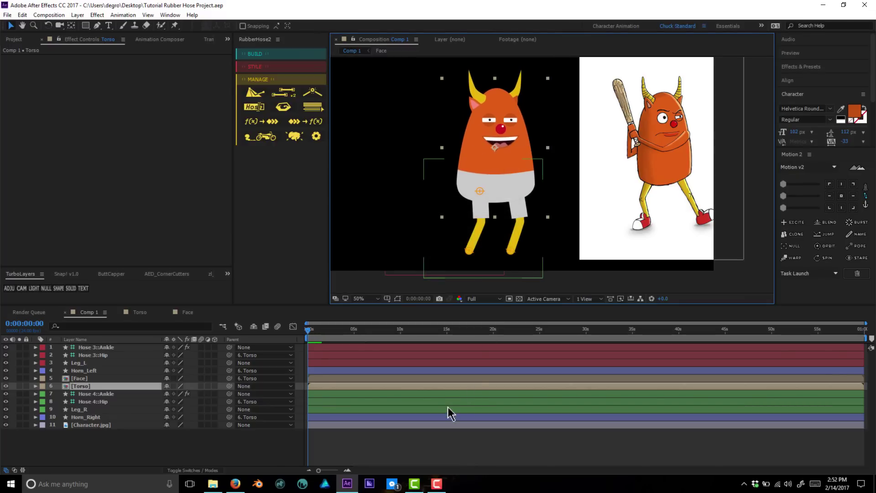
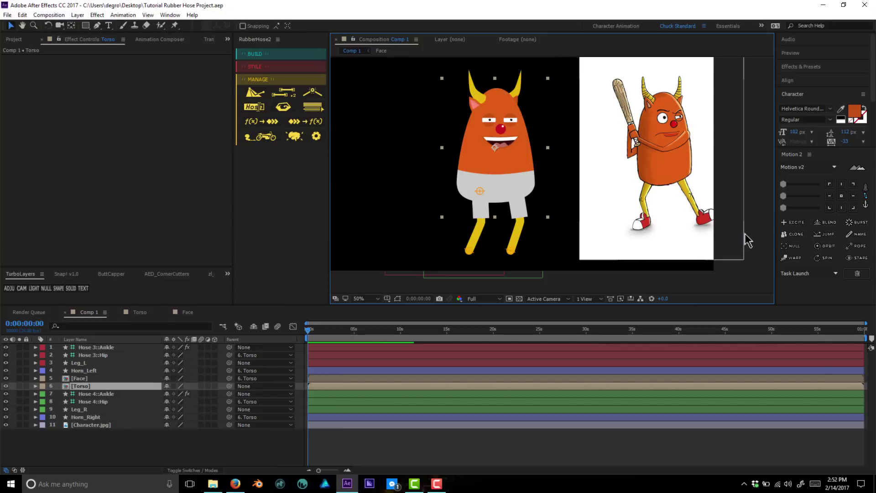
Step: Create a new composition named Foot, 800 px wide and 600 px high
left_click(13, 40)
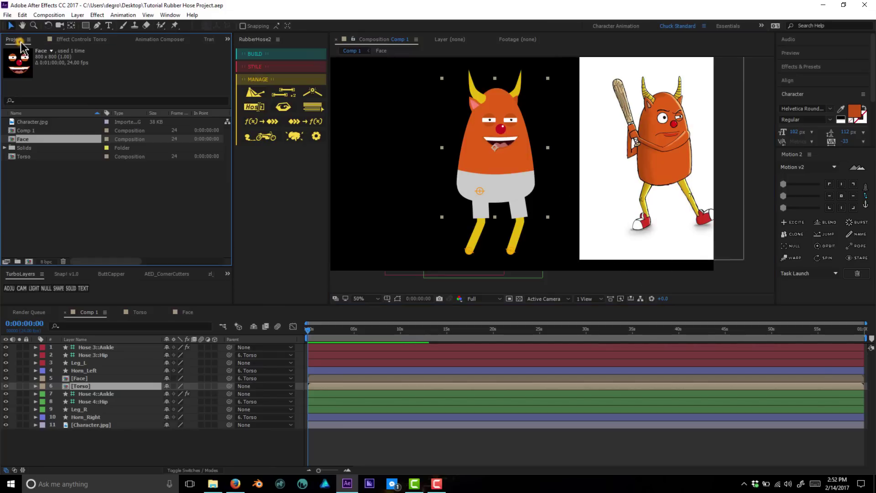
left_click(29, 262)
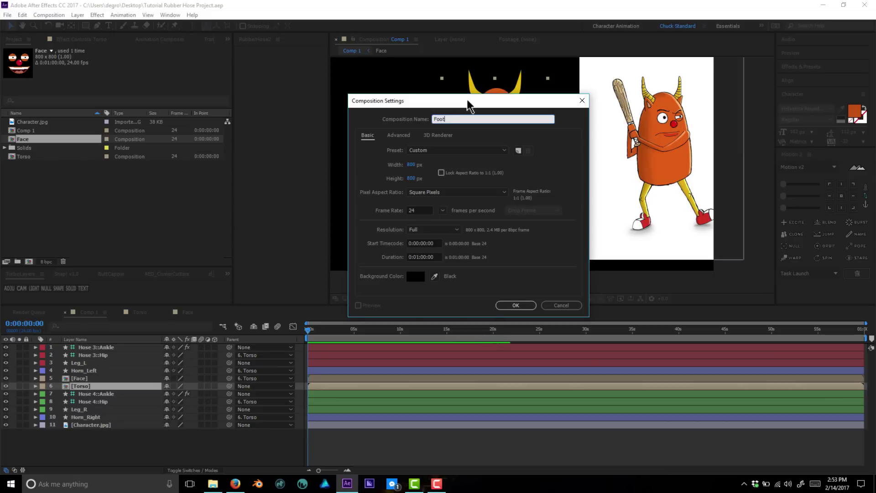
left_click(411, 178)
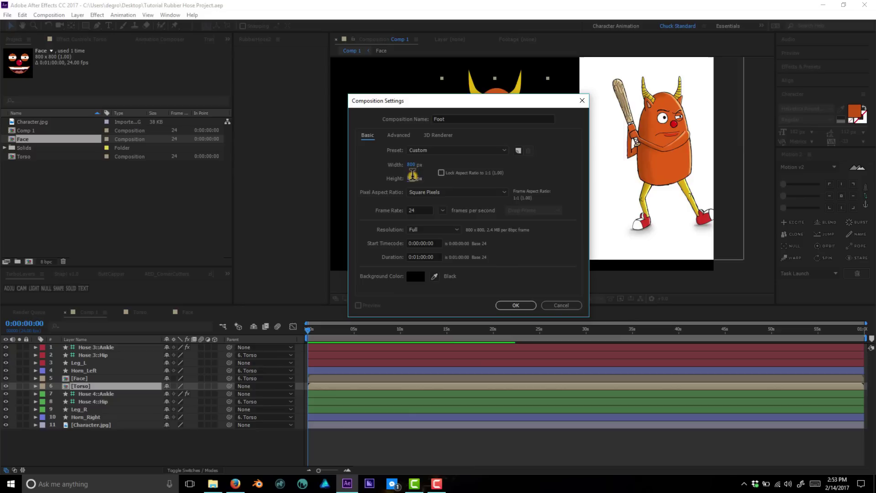
type("600")
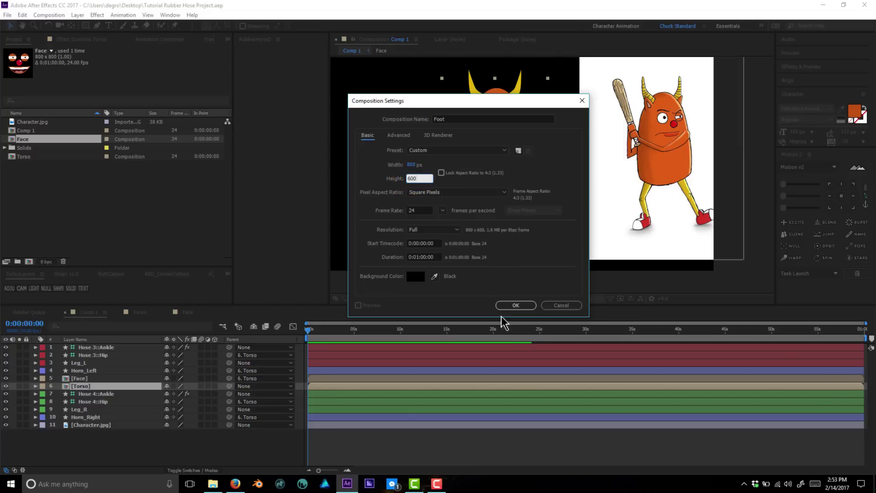
left_click(514, 306)
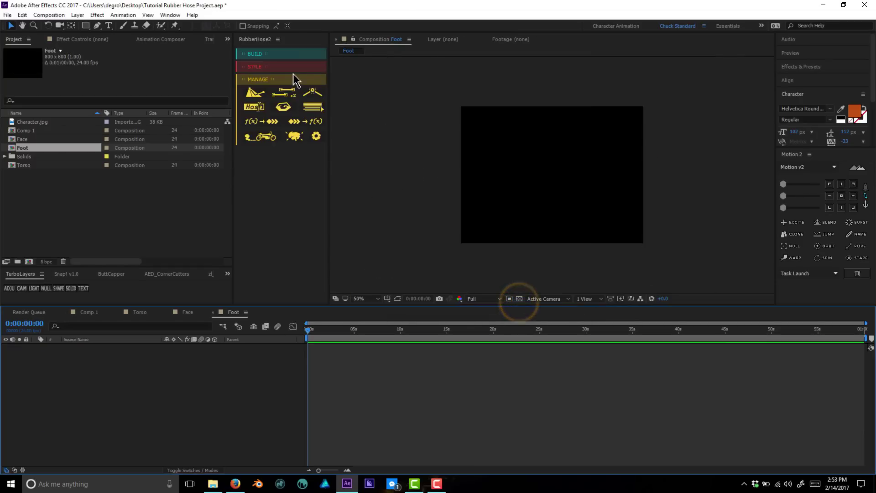
Step: Draw a closed orange shoe-shaped outline with the Pen tool in the Foot composition, with a raised ankle opening and a flat sole
left_click(97, 26)
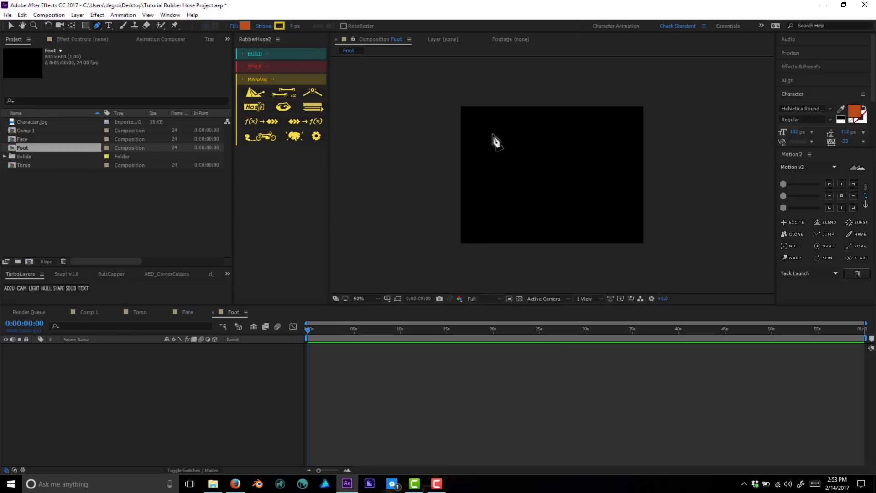
left_click(487, 212)
left_click(487, 150)
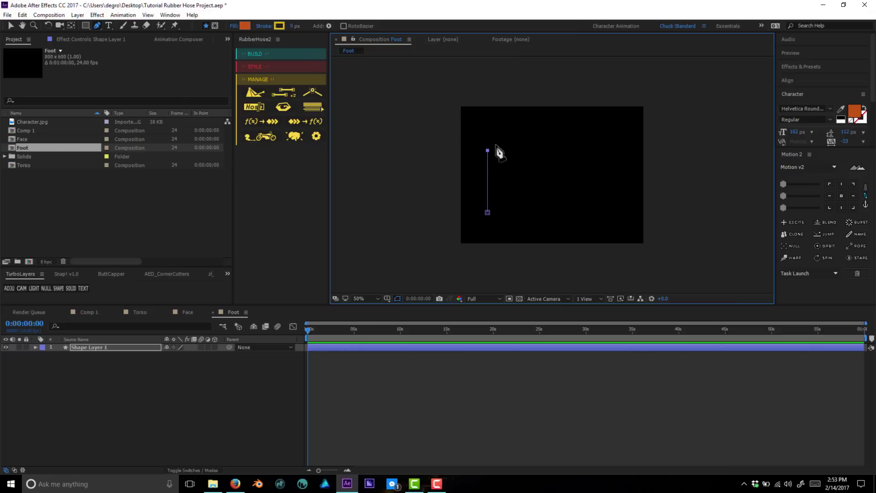
left_click(518, 156)
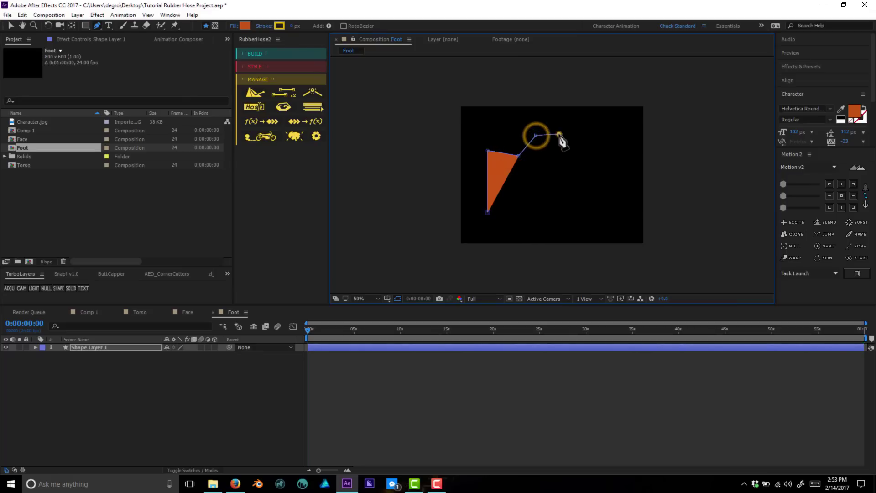
left_click(558, 133)
left_click(556, 158)
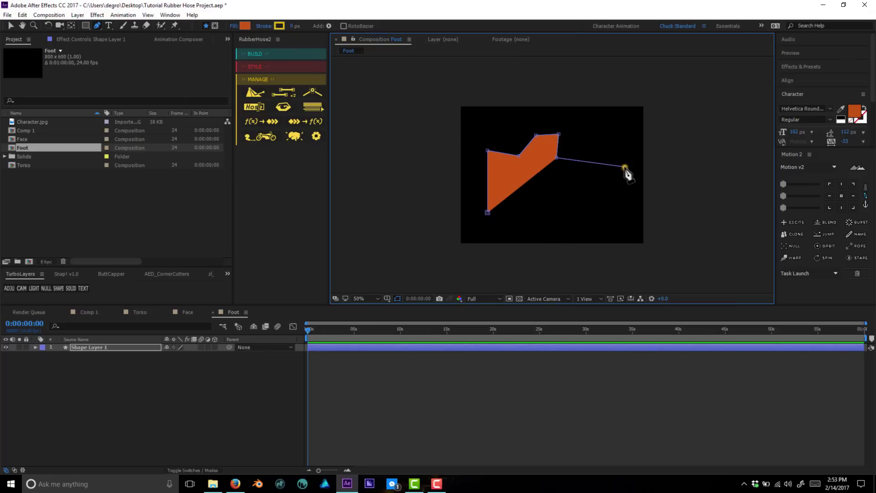
left_click(624, 166)
left_click(639, 214)
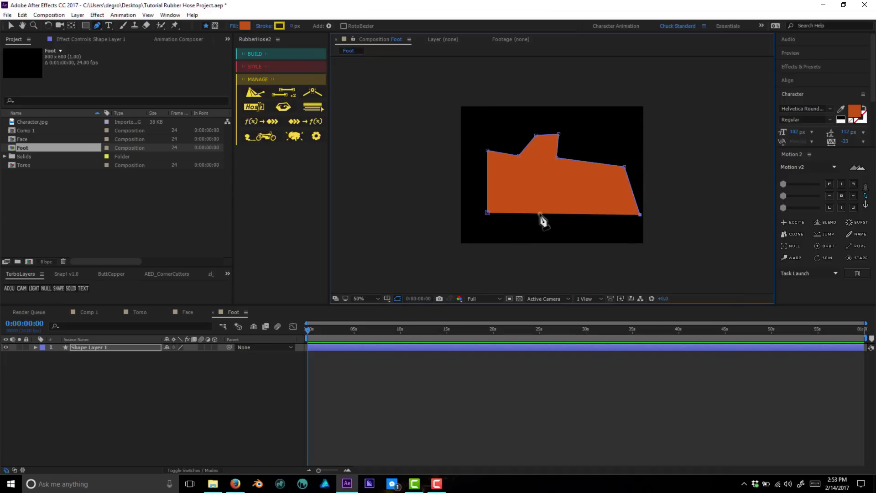
left_click(539, 213)
left_click(487, 212)
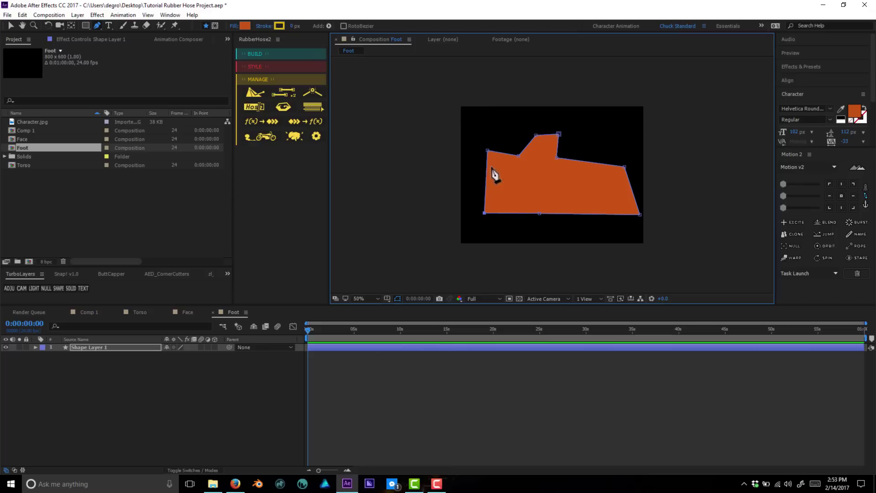
Step: Curve the foot outline with the Pen tool: bulge the heel, smooth the dip and ankle opening, and round the instep and toe
mouse_move(486, 180)
left_mouse_down()
mouse_move(496, 178)
mouse_move(473, 182)
left_mouse_up()
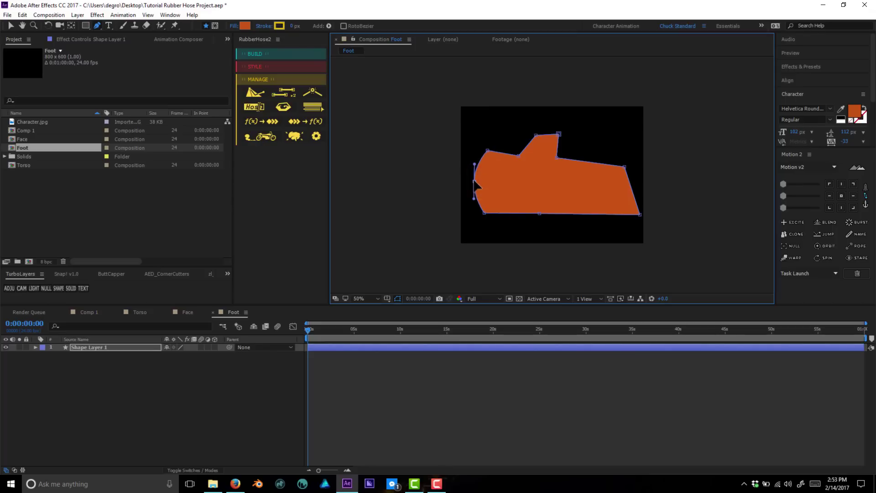
mouse_move(517, 154)
left_mouse_down()
mouse_move(490, 163)
mouse_move(522, 162)
left_mouse_up()
left_click(509, 153)
mouse_move(559, 134)
left_mouse_down()
mouse_move(565, 144)
mouse_move(552, 130)
left_mouse_up()
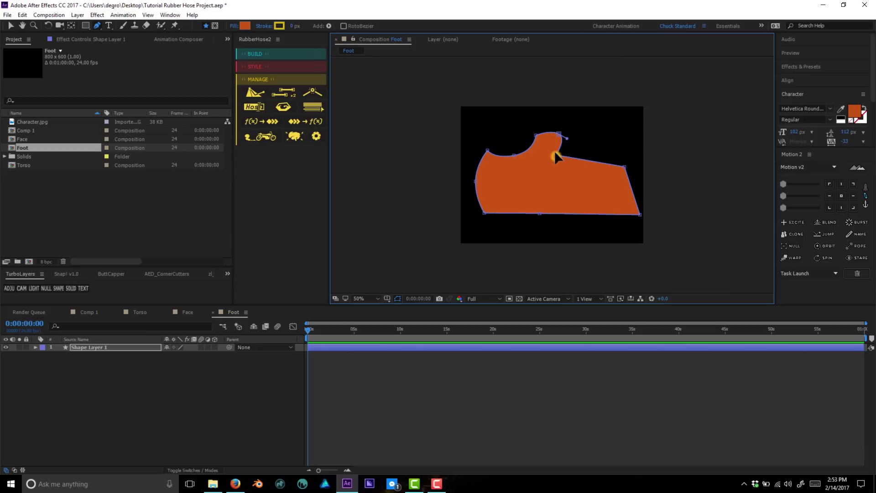
left_click(554, 152)
left_click_drag(623, 167, 588, 153)
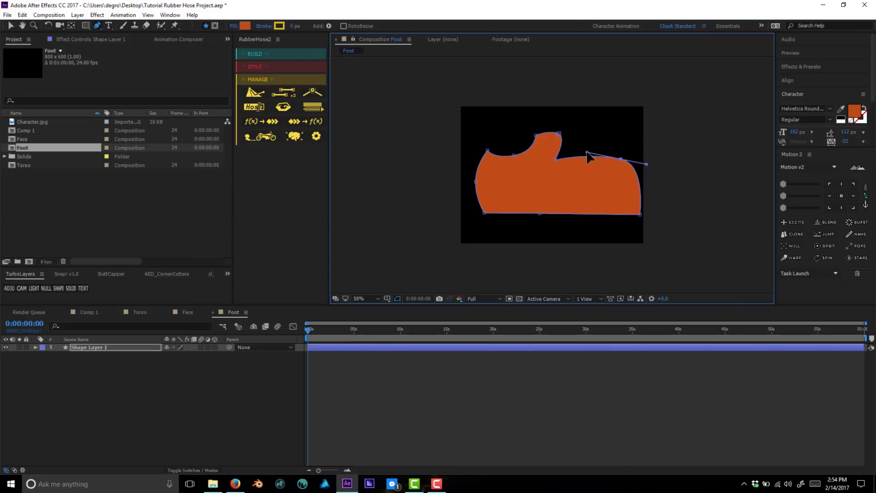
left_click(638, 212)
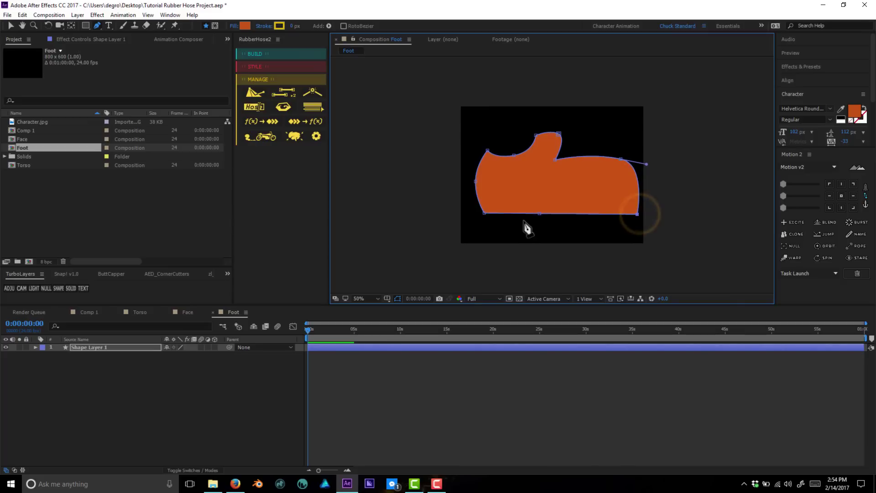
Step: Shape the foot's sole into a gentle wave with a raised arch and slight downward bulges under the heel and ball
left_click(540, 214)
left_click(543, 210)
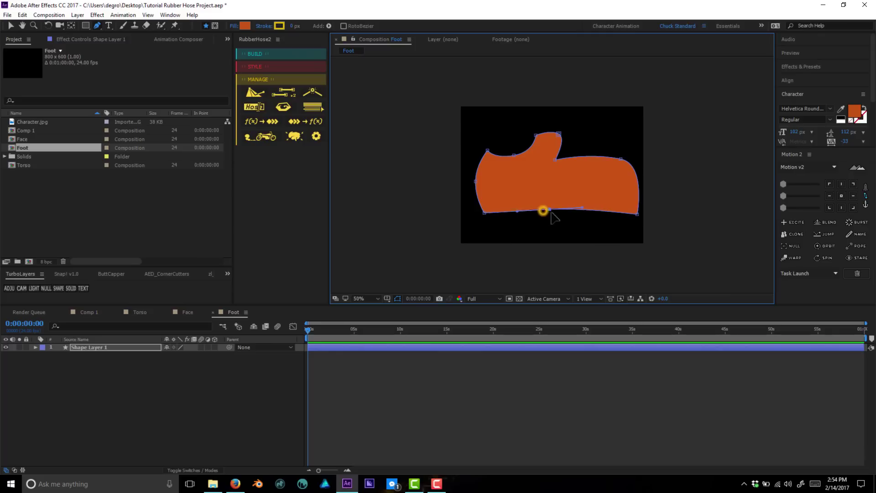
left_click_drag(551, 213, 594, 217)
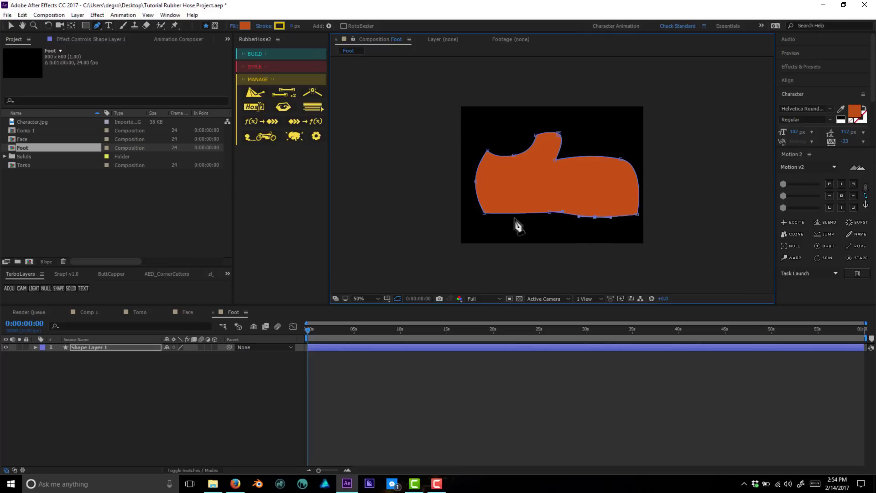
left_click(514, 213)
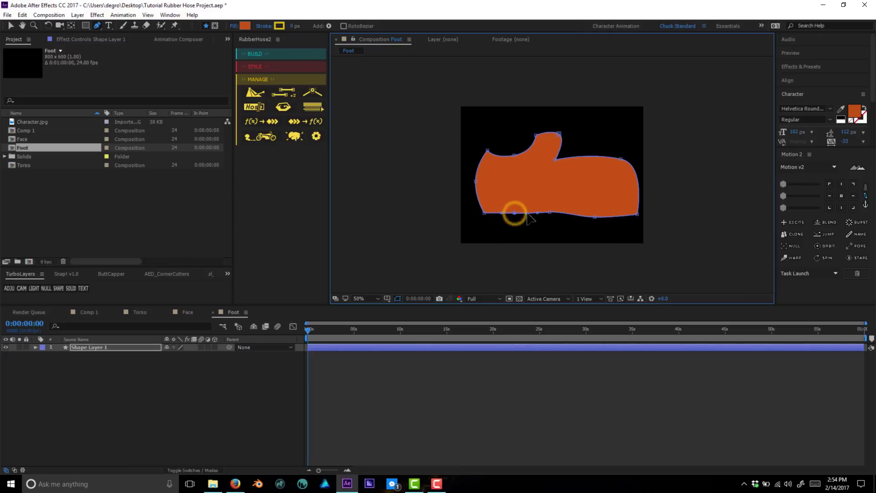
left_click_drag(514, 213, 513, 217)
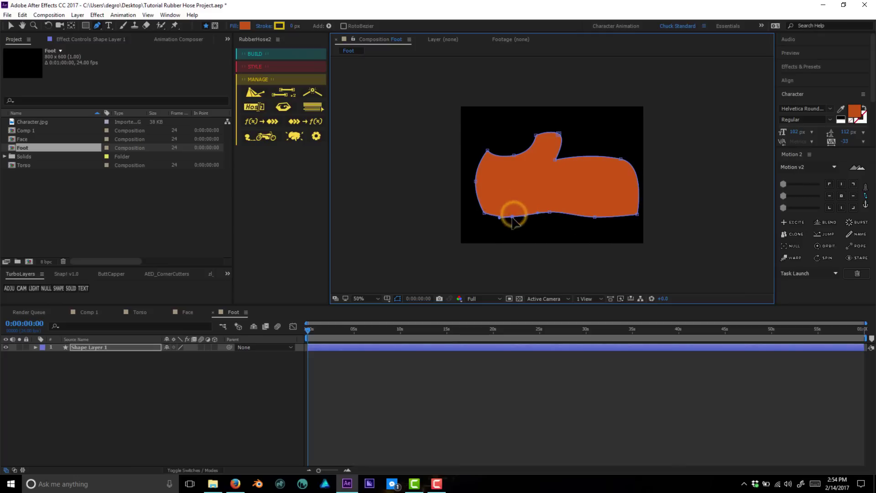
left_click(594, 216)
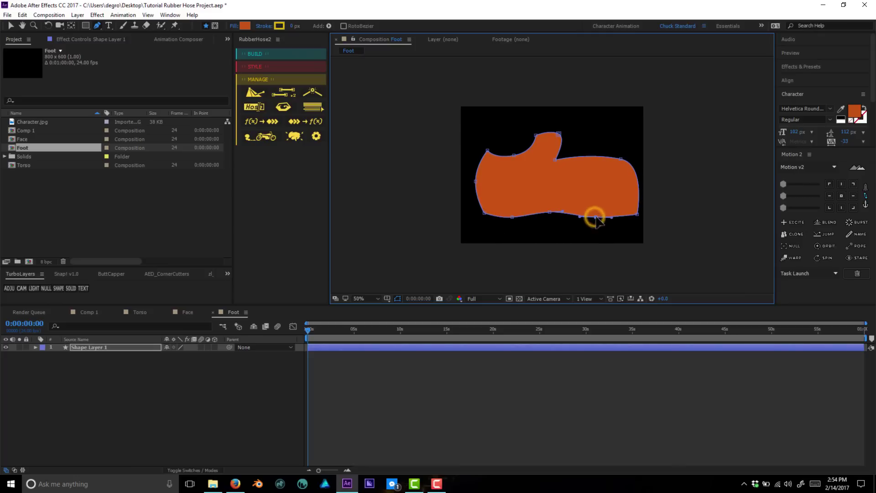
Step: Round the bottom corner of the toe and fine-tune the points on top of the toe and at the front of the ankle
left_click(637, 213)
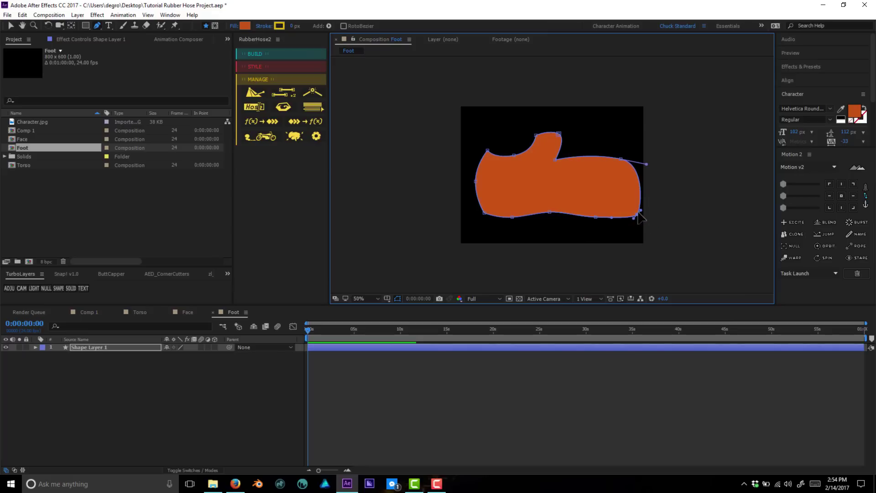
left_click_drag(638, 214, 636, 210)
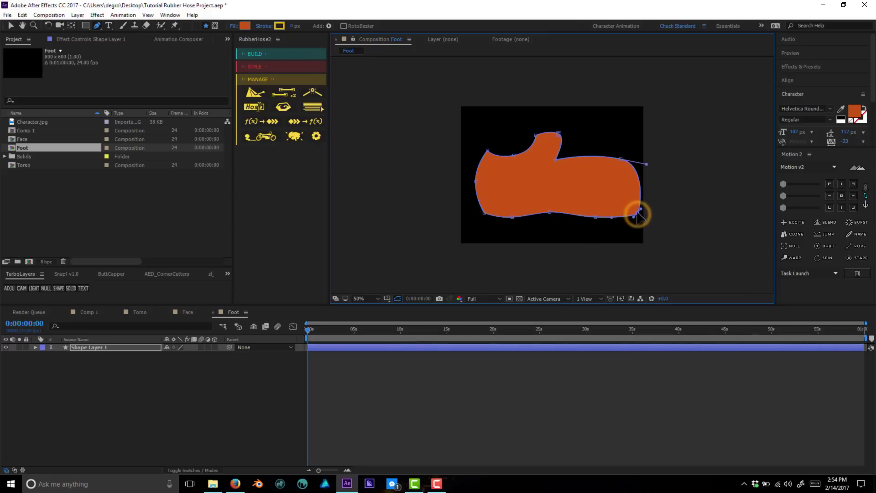
left_click(620, 159)
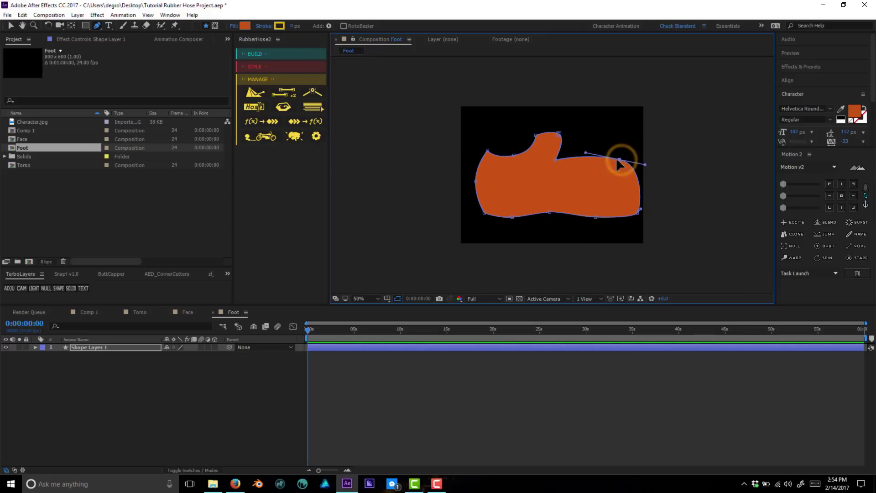
left_click(555, 159)
left_click(452, 390)
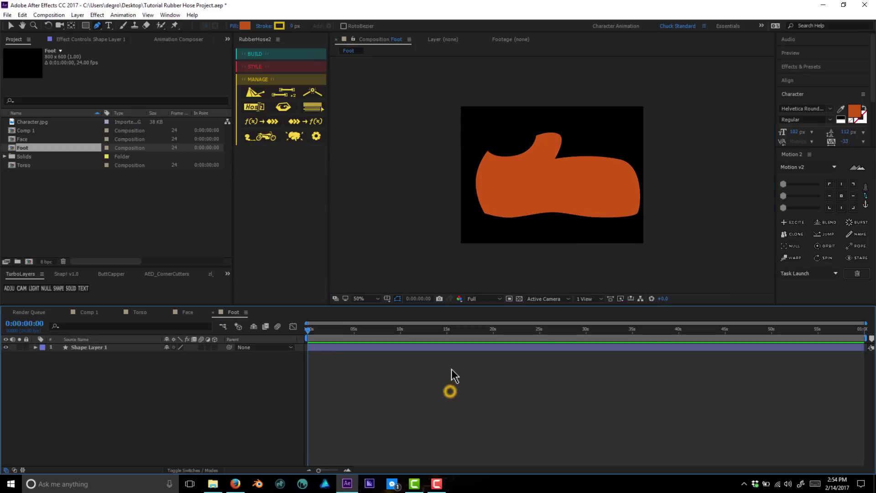
Step: Change the fill colour of Shape Layer 1 to dark grey 272727
left_click(453, 346)
left_click(246, 26)
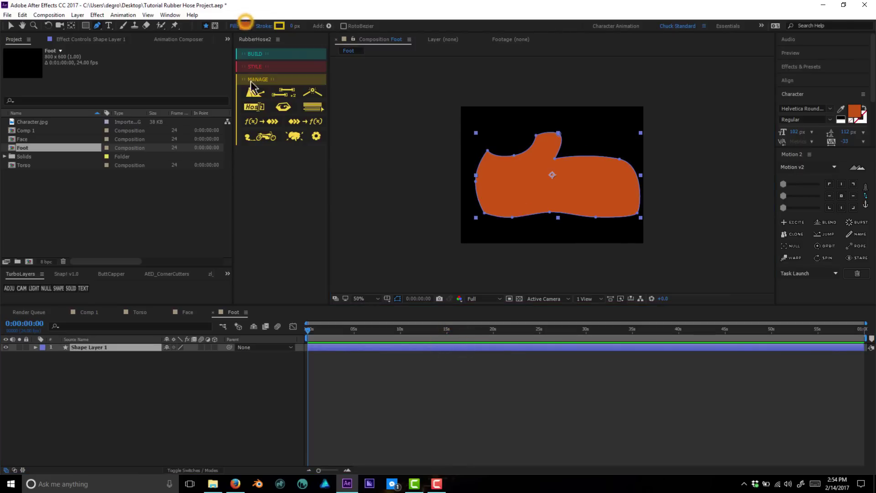
left_click_drag(20, 93, 2, 121)
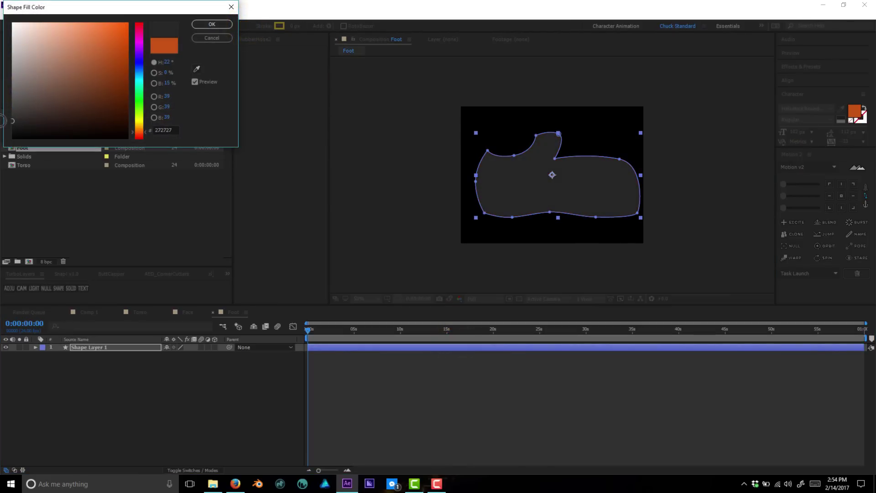
left_click(219, 26)
left_click(573, 379)
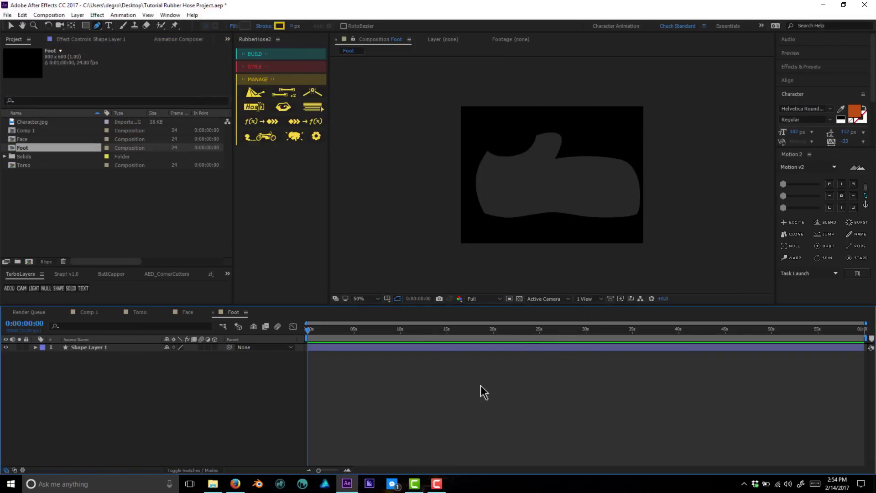
Step: Move the foot shape slightly left in the composition and adjust the bottom corner point of the heel
key("v")
left_click(550, 190)
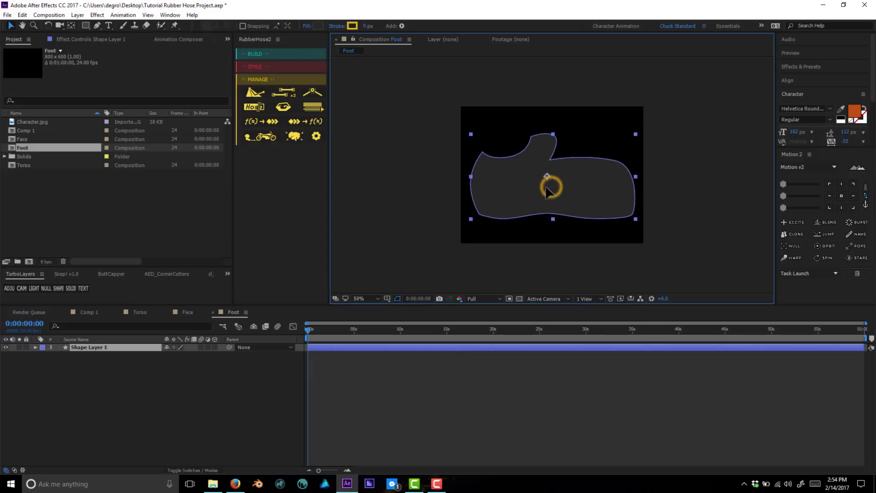
left_click(524, 403)
left_click(562, 198)
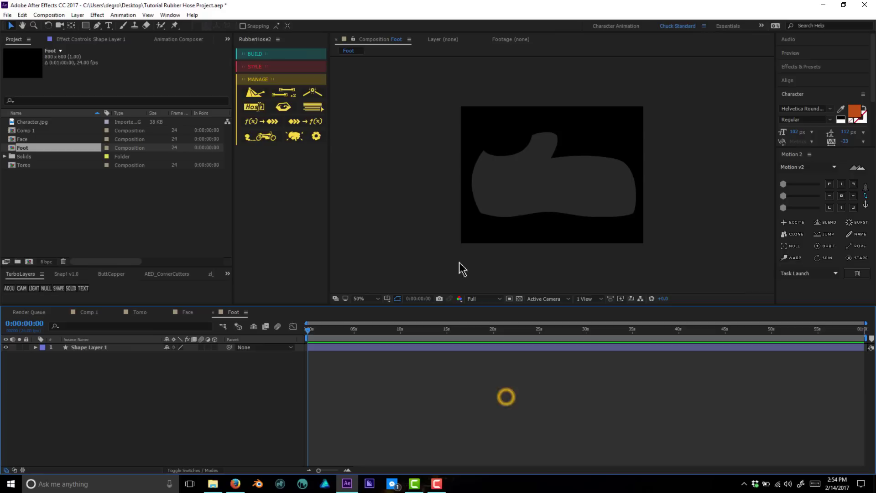
left_click(477, 206)
key("period")
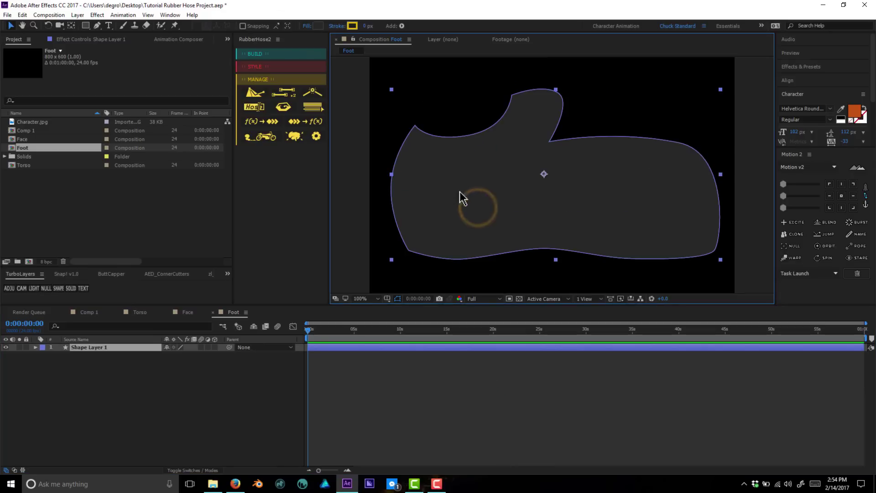
key("g")
left_click_drag(407, 251, 414, 258)
left_click(444, 374)
key("comma")
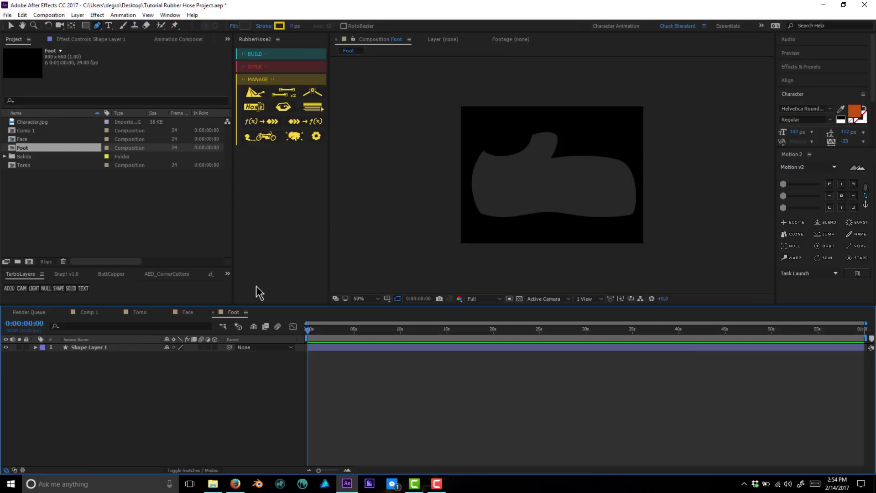
Step: Add the Foot composition as the top layer of Comp 1 and scale it down to about a quarter of its size
left_click(88, 312)
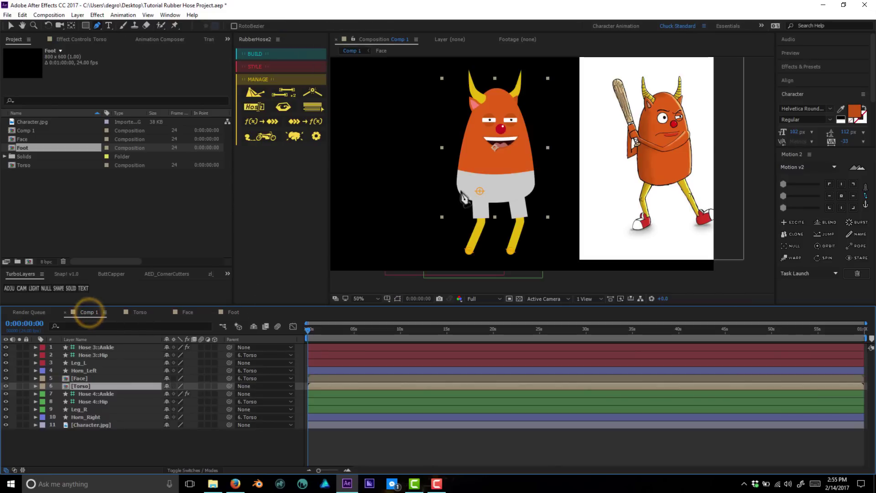
left_click_drag(207, 168, 548, 203)
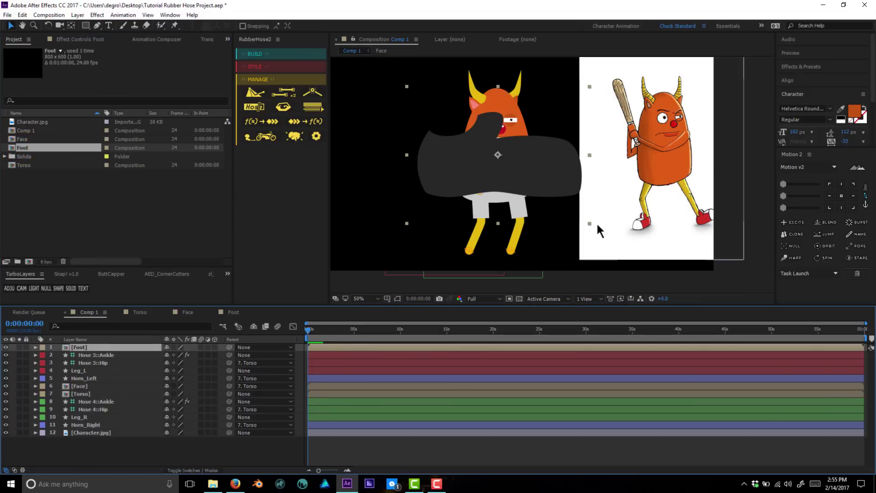
left_click_drag(589, 224, 523, 185)
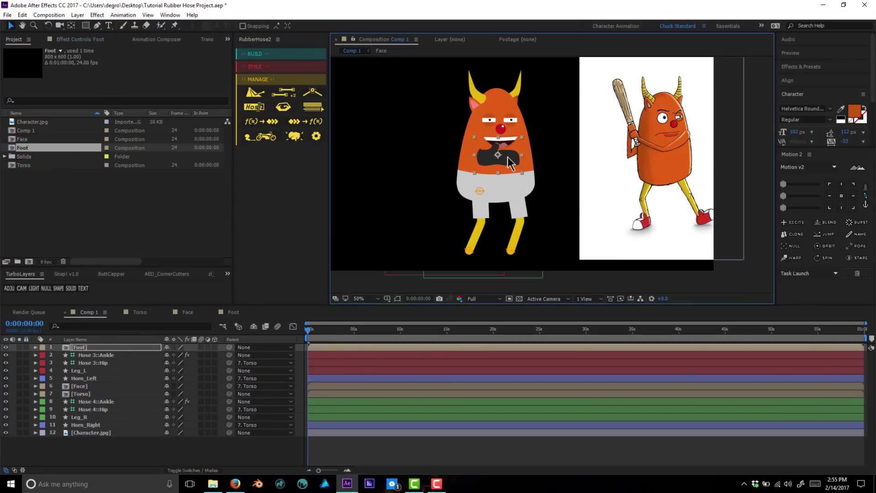
Step: Move the Foot layer's anchor point to its ankle opening, place the foot on the Hose 4 ankle and scale it down further
key("period")
key("y")
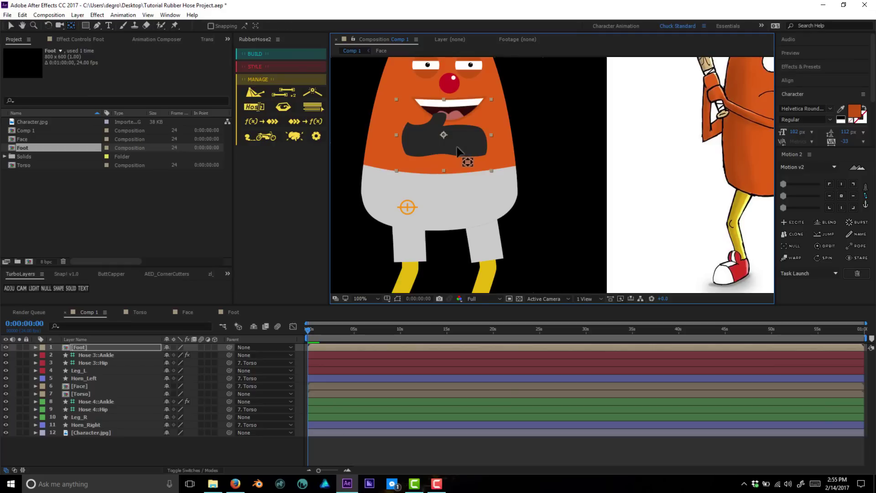
mouse_move(444, 135)
left_mouse_down()
mouse_move(421, 124)
mouse_move(479, 228)
mouse_move(507, 105)
mouse_move(527, 238)
left_mouse_up()
key("v")
key("h")
key("v")
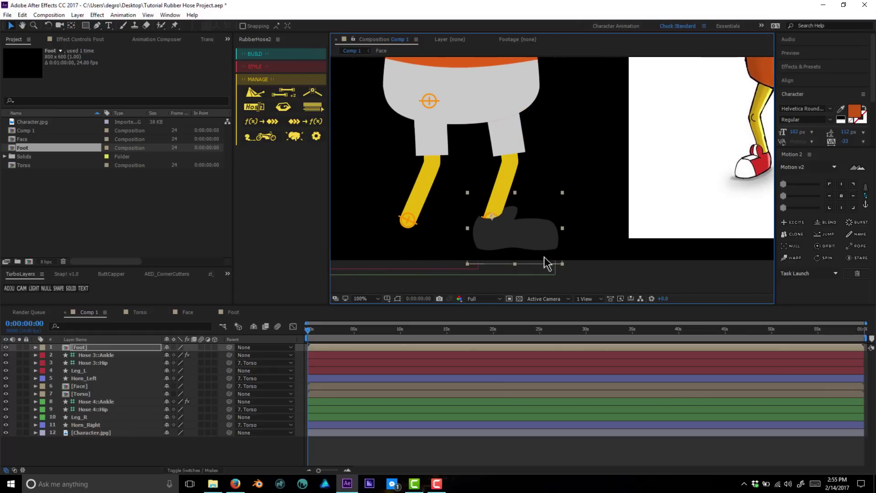
left_click_drag(563, 265, 528, 237)
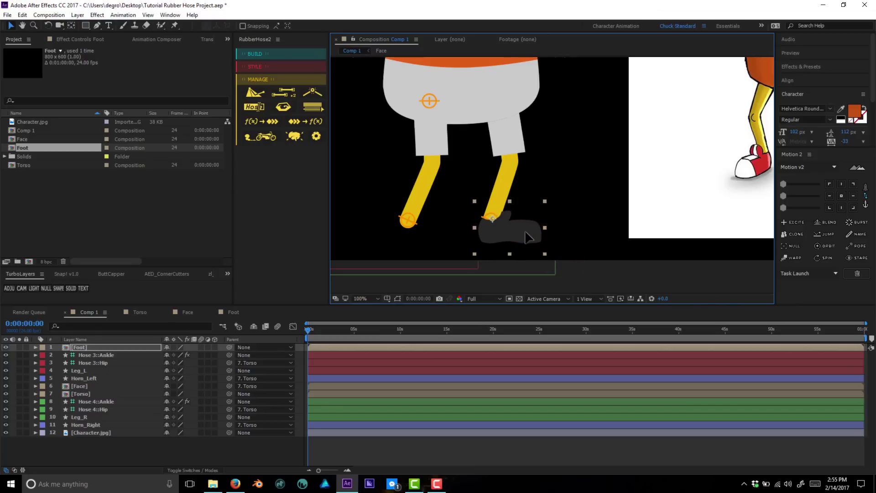
Step: Place the Foot layer directly below Hose 4::Ankle in the layer order and parent it to Hose 4::Ankle
left_click(108, 350)
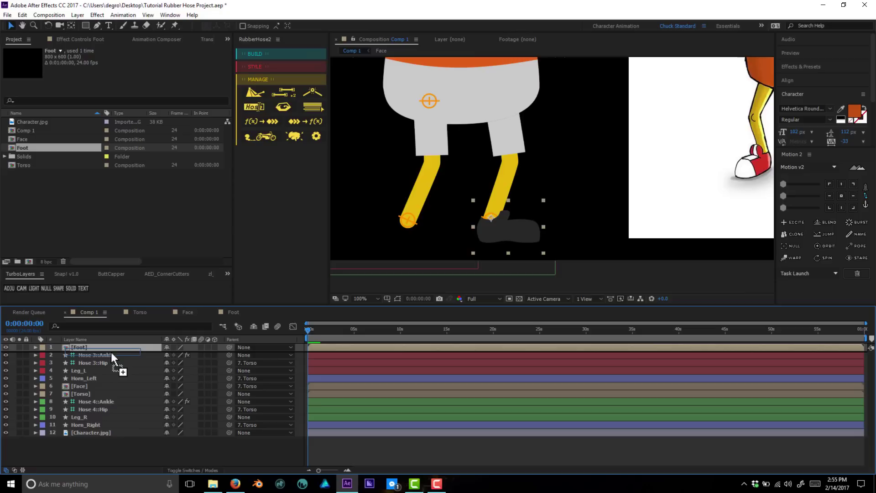
left_click_drag(110, 352, 112, 406)
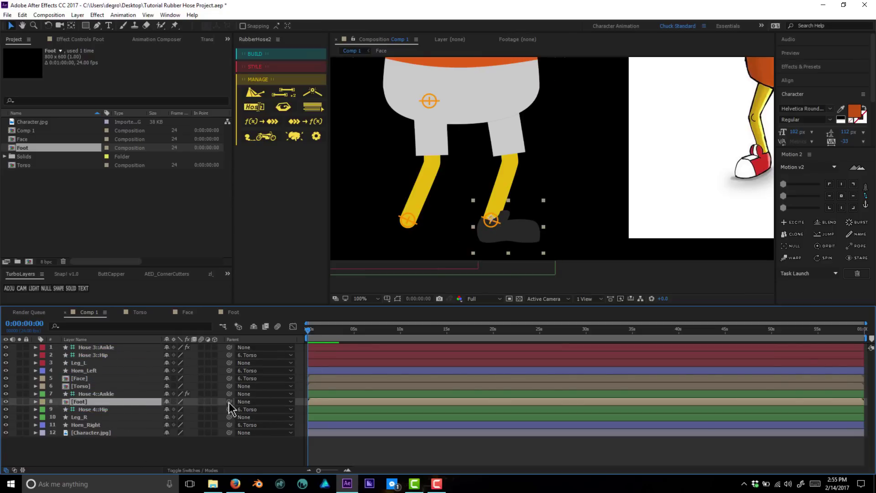
left_click_drag(225, 402, 124, 395)
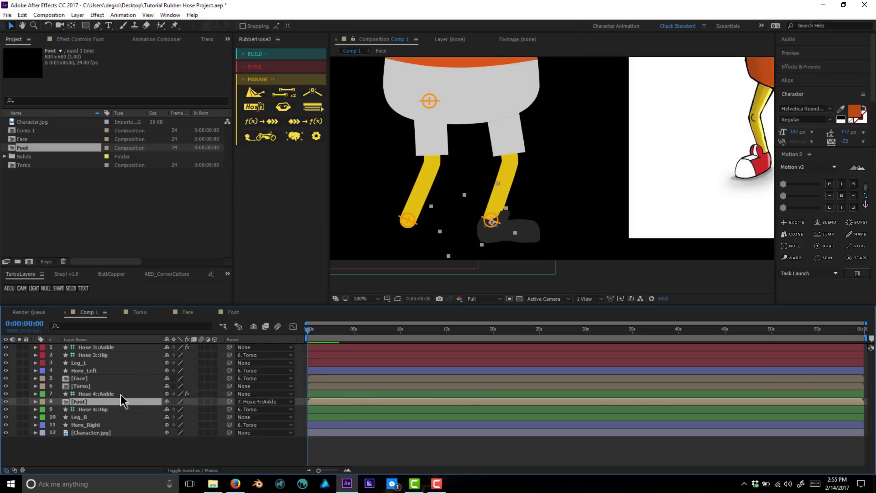
Step: Nudge the Hose 4::Ankle controller to test the foot, and turn off Auto Rotate End in its RubberHose 2 effect
left_click(111, 394)
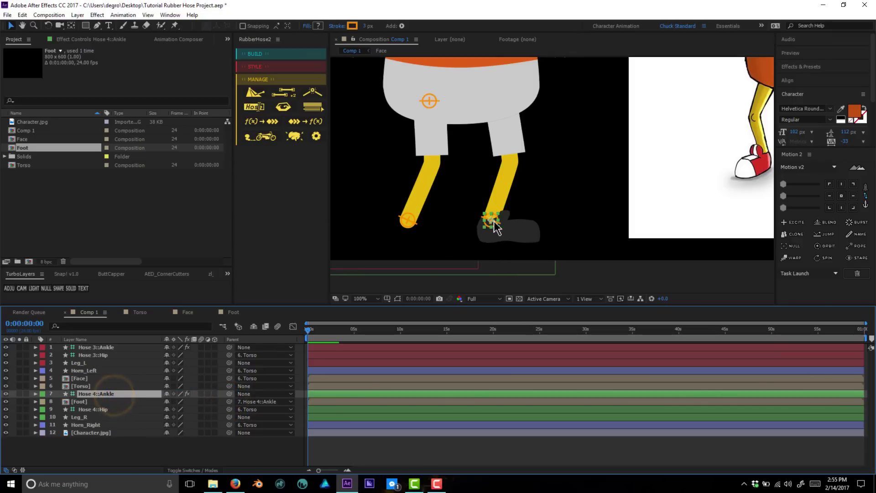
mouse_move(495, 230)
left_mouse_down()
mouse_move(548, 146)
mouse_move(522, 224)
mouse_move(499, 163)
mouse_move(476, 168)
mouse_move(490, 192)
mouse_move(528, 194)
mouse_move(479, 192)
mouse_move(428, 164)
mouse_move(500, 187)
mouse_move(446, 181)
mouse_move(528, 186)
mouse_move(540, 176)
mouse_move(528, 208)
mouse_move(504, 197)
mouse_move(512, 203)
mouse_move(492, 221)
left_mouse_up()
left_click(72, 40)
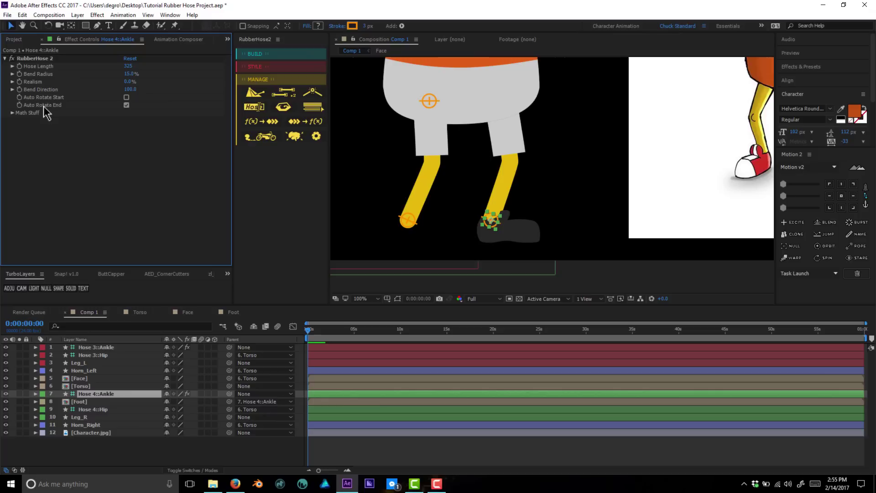
left_click(126, 105)
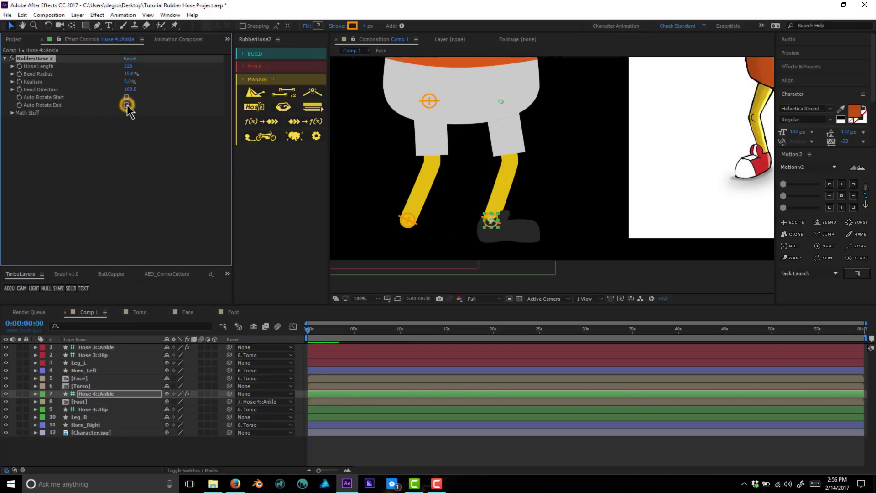
Step: Rotate the Foot layer around the ankle until its sole is level and its toe points right
left_click(494, 207)
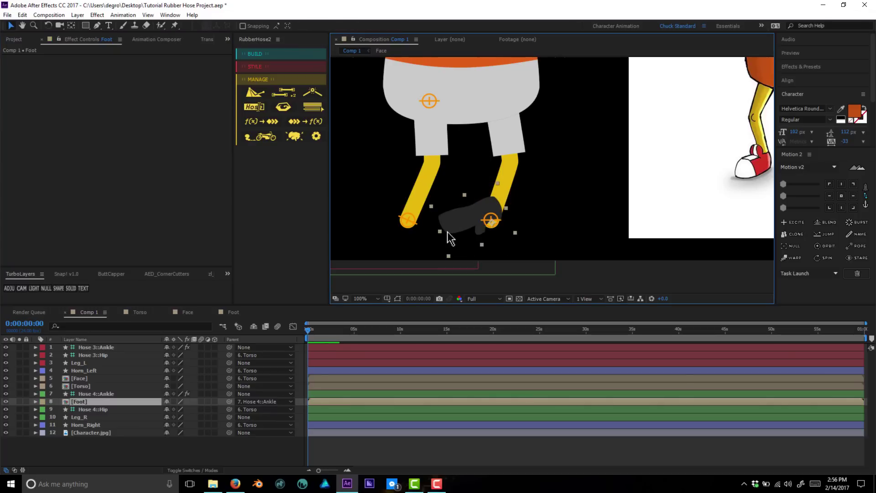
key("w")
left_click_drag(447, 226, 520, 237)
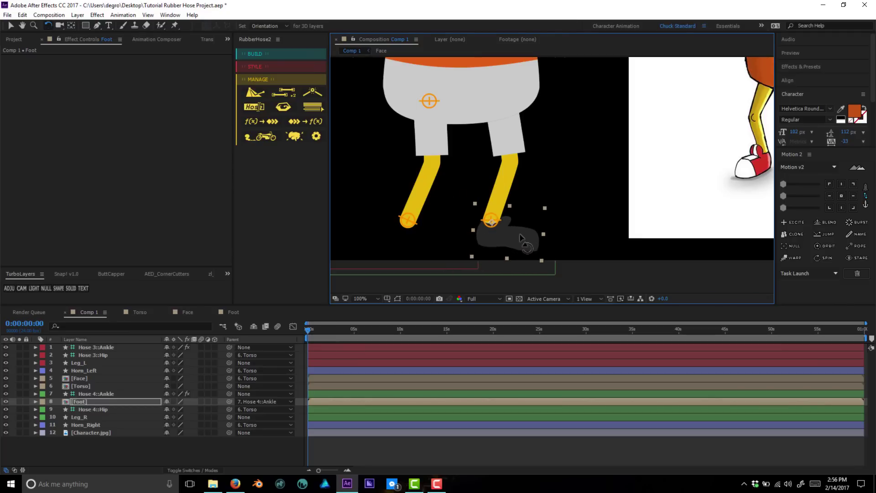
left_click(587, 180)
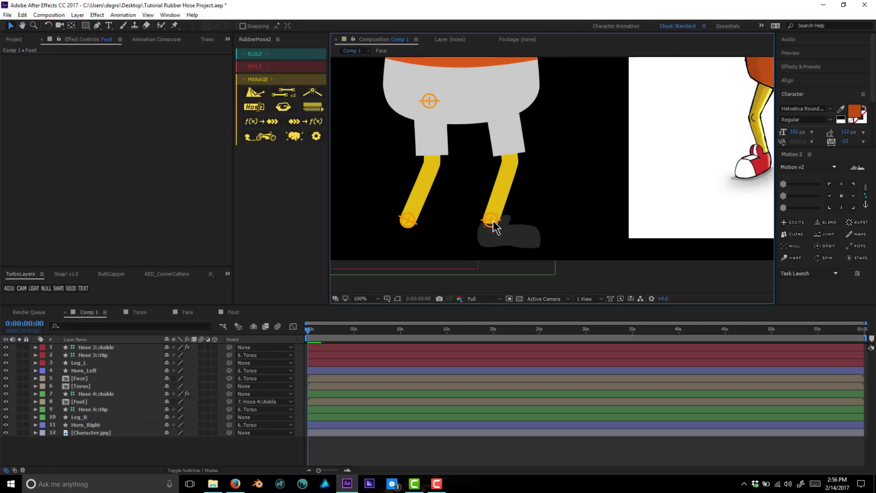
Step: Move the Hose 4::Ankle controller up and to the right, try rotating the attached foot, and undo the rotation
left_click_drag(492, 227, 567, 232)
left_click(563, 200)
key("w")
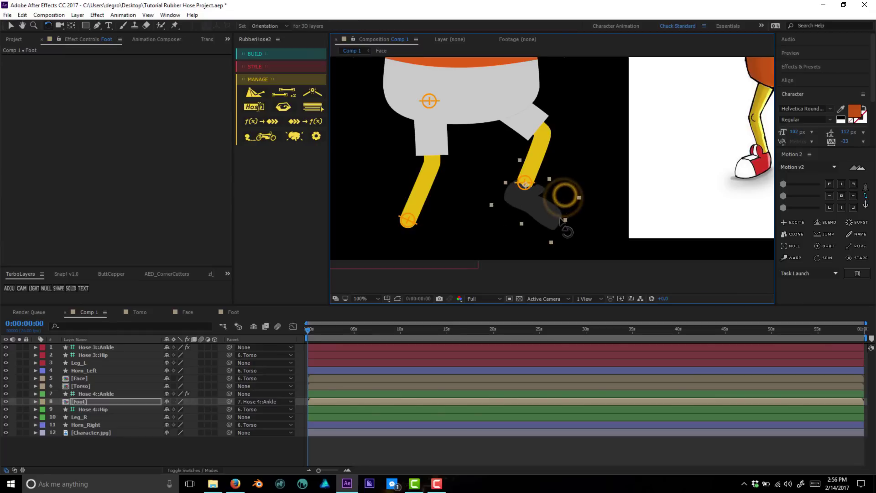
key("ctrl+z")
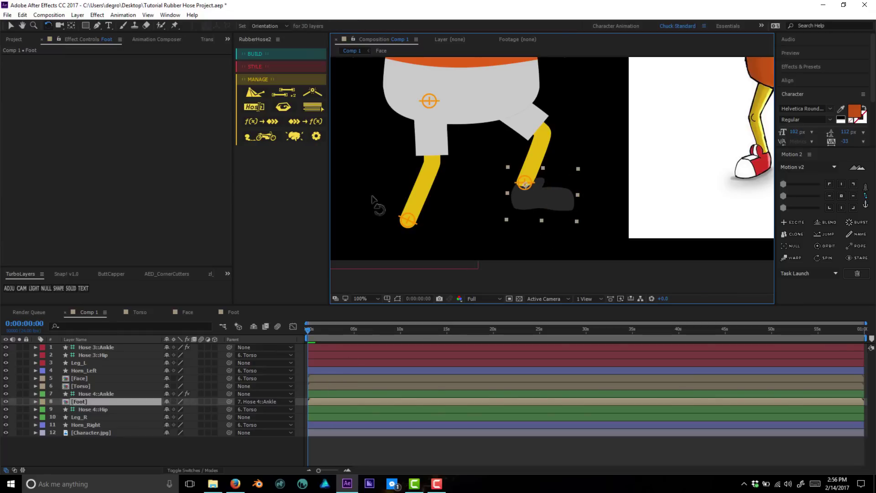
Step: Nudge the Foot layer slightly upward on the ankle, and undo the test move of the Hose 4::Ankle controller
key("period")
left_click(536, 231)
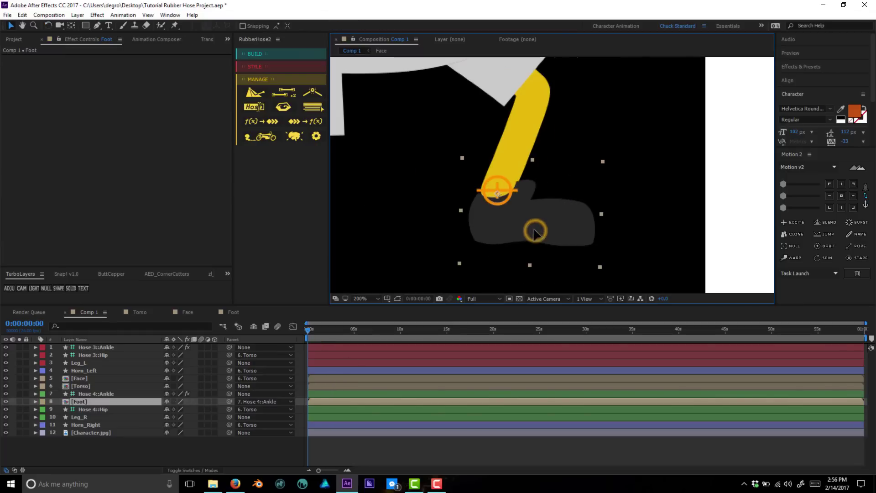
key("comma")
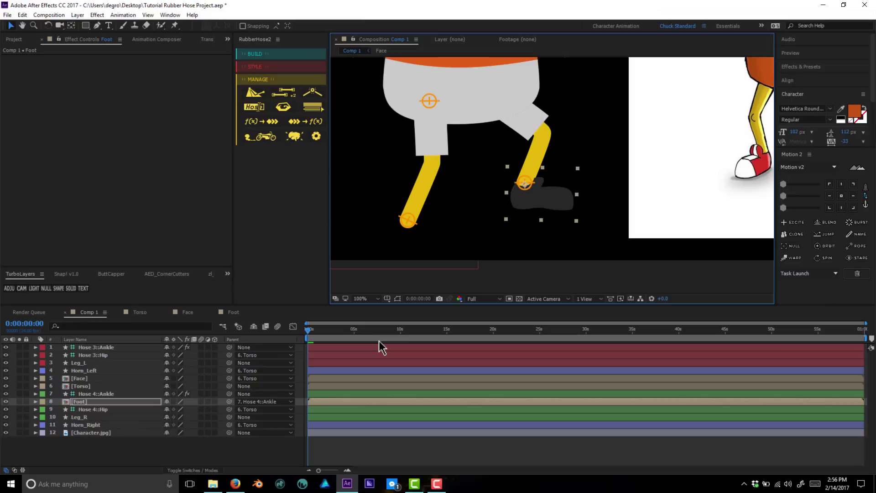
key("ctrl+z")
left_click(520, 237)
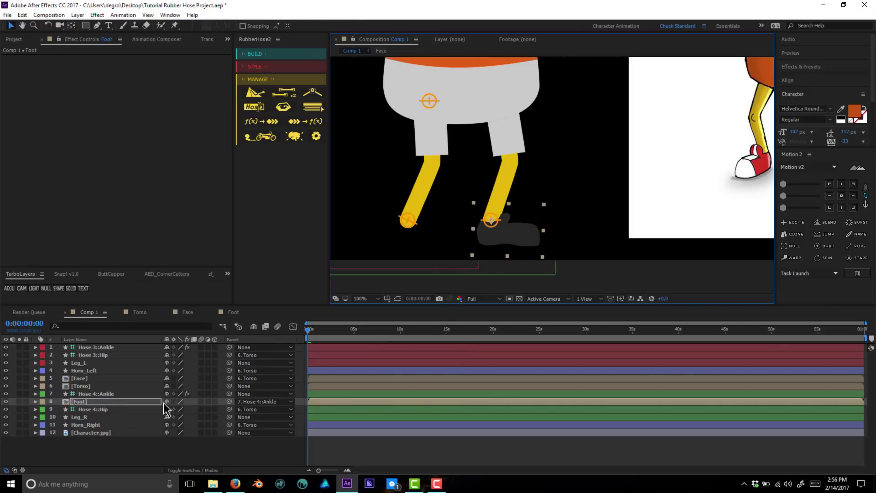
Step: Duplicate the Foot layer, place the copy directly below Hose 3::Ankle in the layer order and parent it to Hose 3::Ankle
left_click(105, 403)
key("ctrl+d")
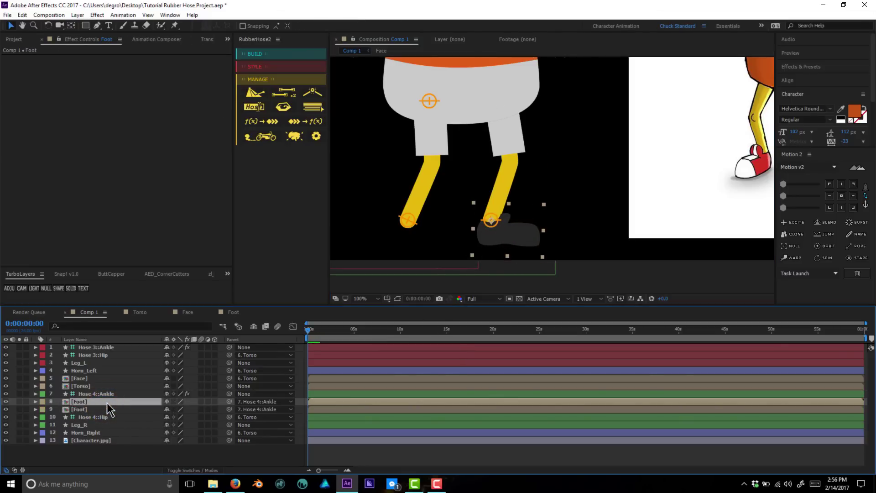
left_click_drag(107, 402, 109, 352)
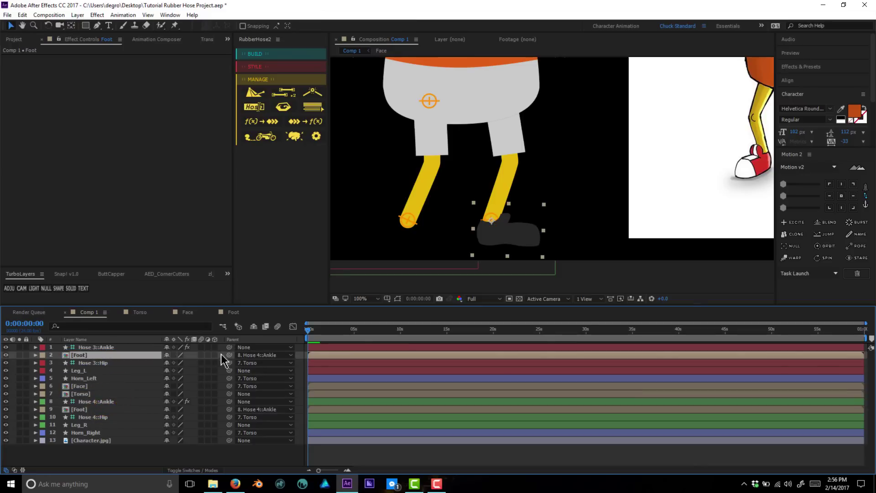
left_click_drag(229, 354, 92, 347)
Step: Place the duplicated foot on the Hose 3 ankle with its sole level and its toe pointing right
left_click(345, 257)
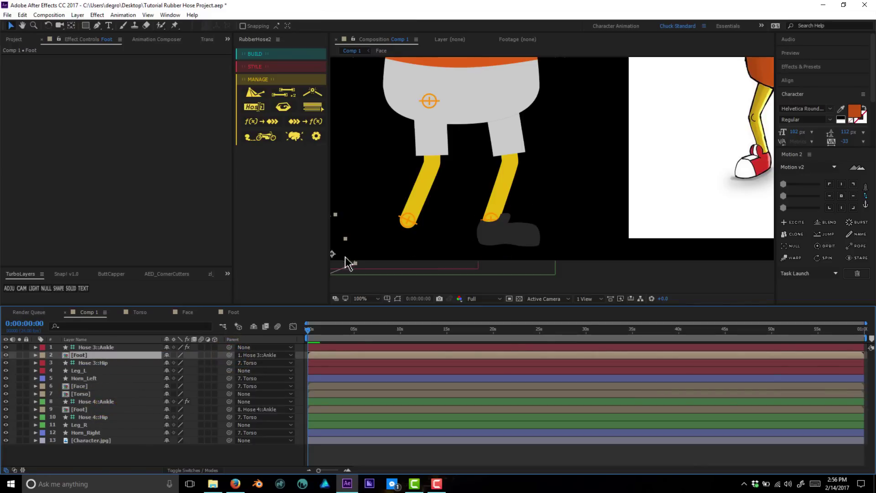
left_click_drag(403, 245, 434, 223)
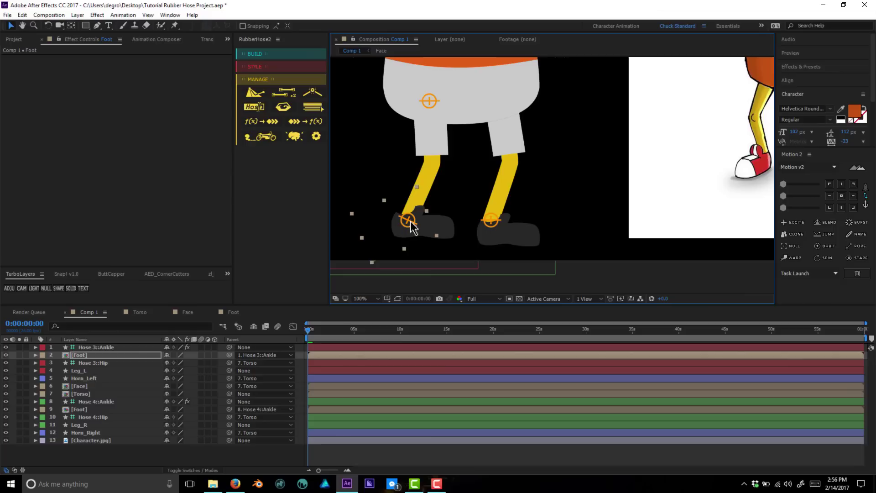
left_click_drag(410, 224, 388, 209)
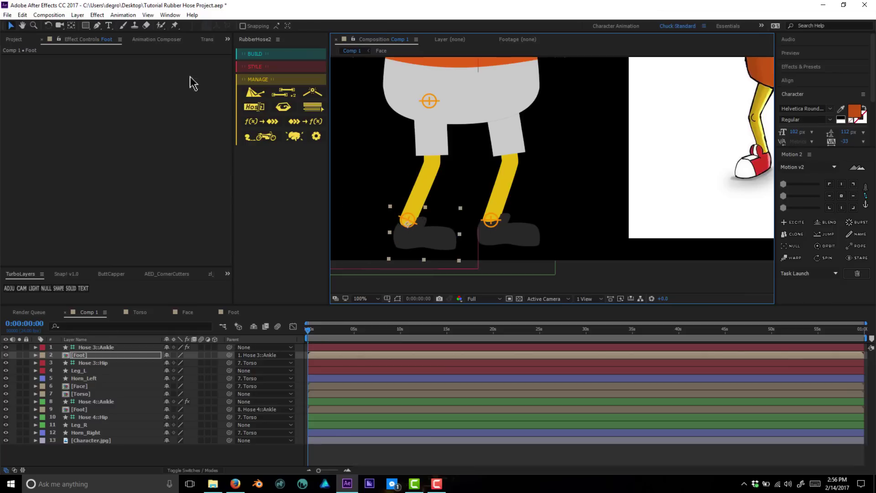
Step: Turn off Auto Rotate End in the RubberHose 2 effect of the Hose 3::Ankle controller
left_click(362, 169)
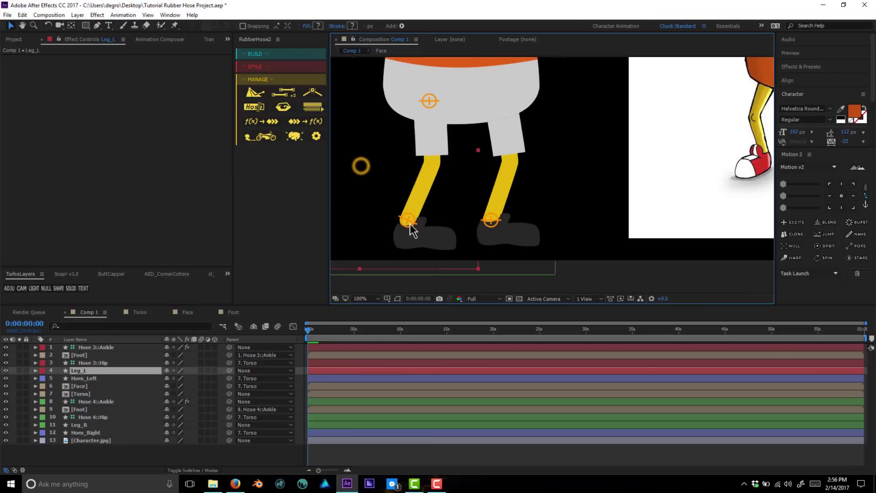
left_click(395, 450)
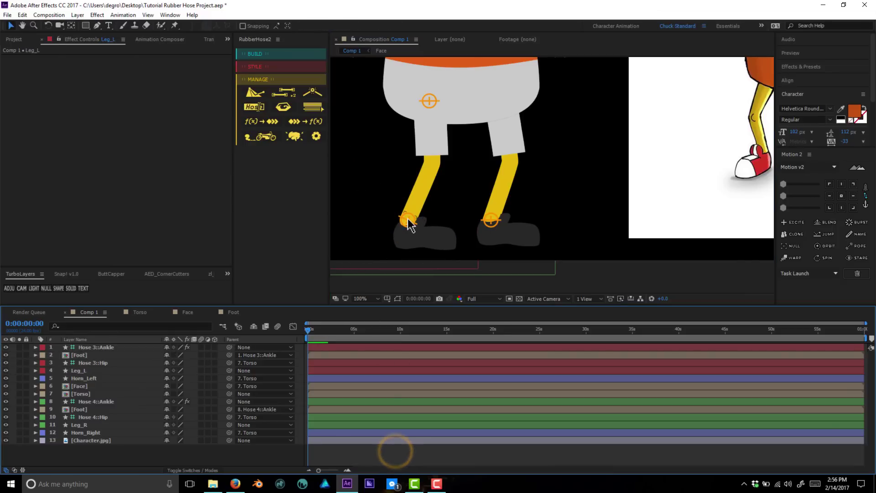
left_click(408, 220)
left_click(127, 105)
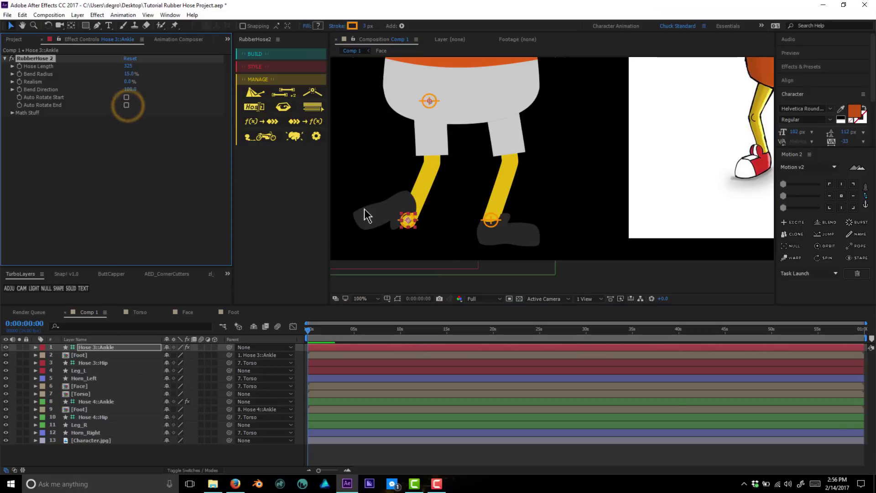
Step: Rotate the duplicated foot around the Hose 3 ankle until its sole is level, and adjust its position to cover the leg's end
left_click(385, 221)
key("w")
left_click_drag(377, 214, 461, 255)
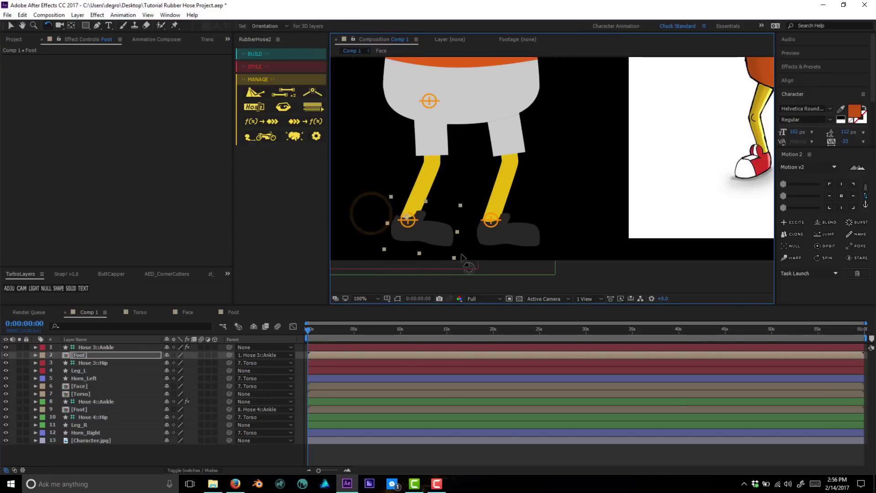
scroll(409, 252, "up", 2)
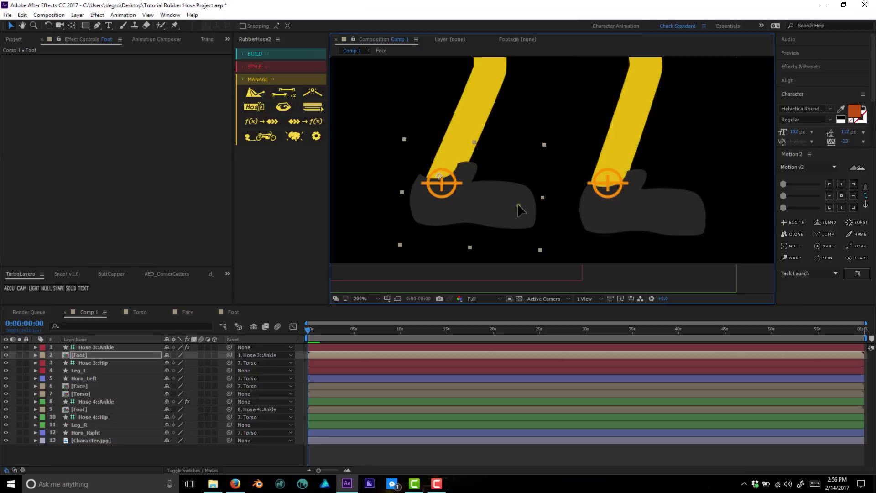
left_click_drag(518, 205, 520, 208)
key("v")
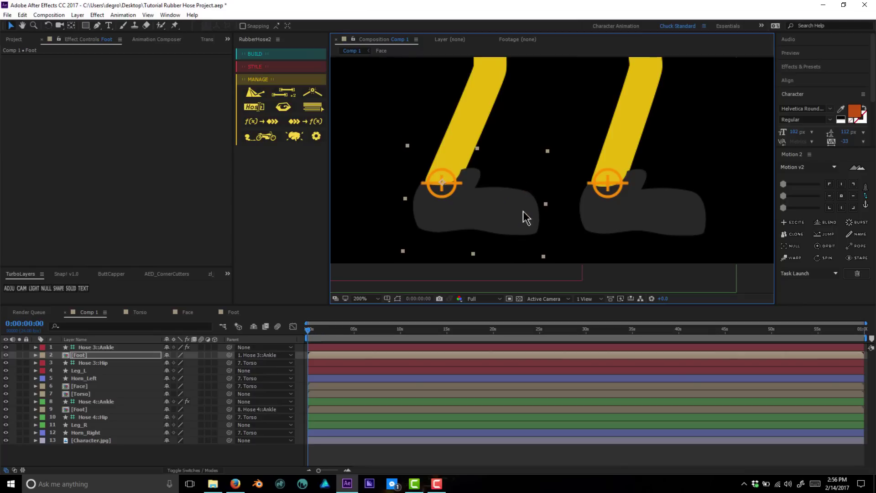
Step: Move the Hose 3::Ankle controller to test the duplicated foot, and undo the move
left_click(448, 453)
left_click(467, 145)
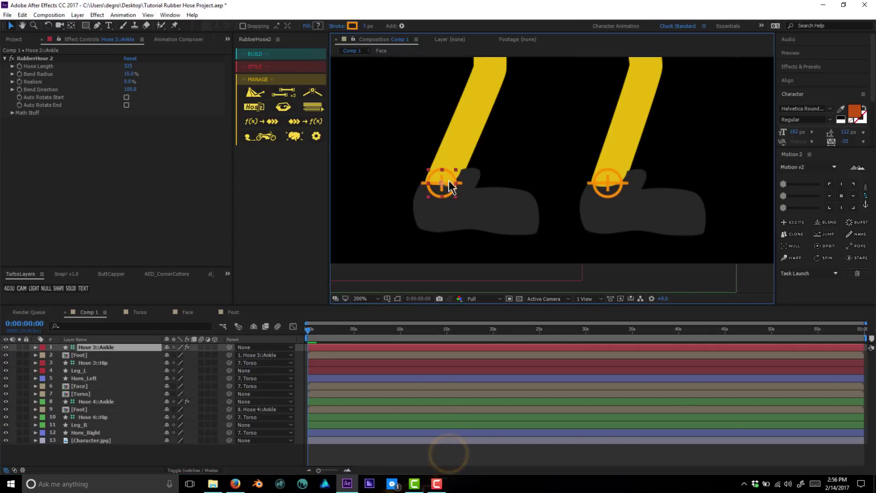
left_click_drag(467, 145, 446, 107)
key("ctrl+z")
key("ctrl+z")
key("comma")
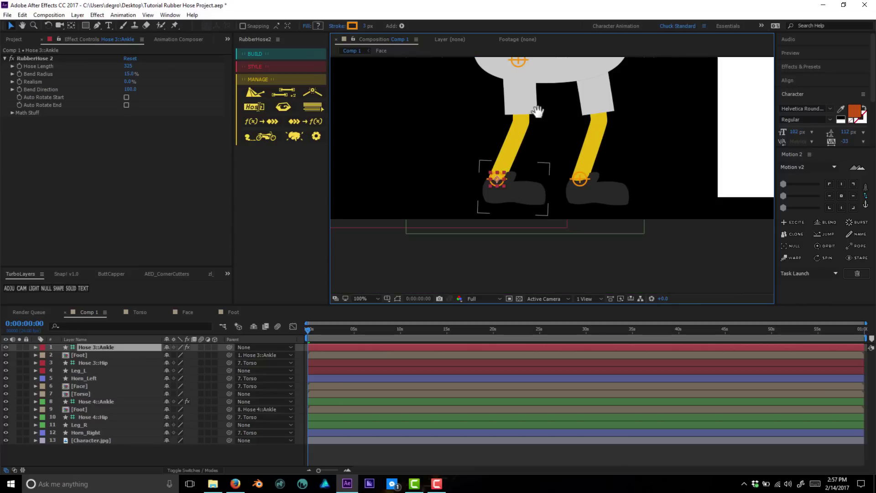
left_click_drag(538, 111, 454, 260)
key("comma")
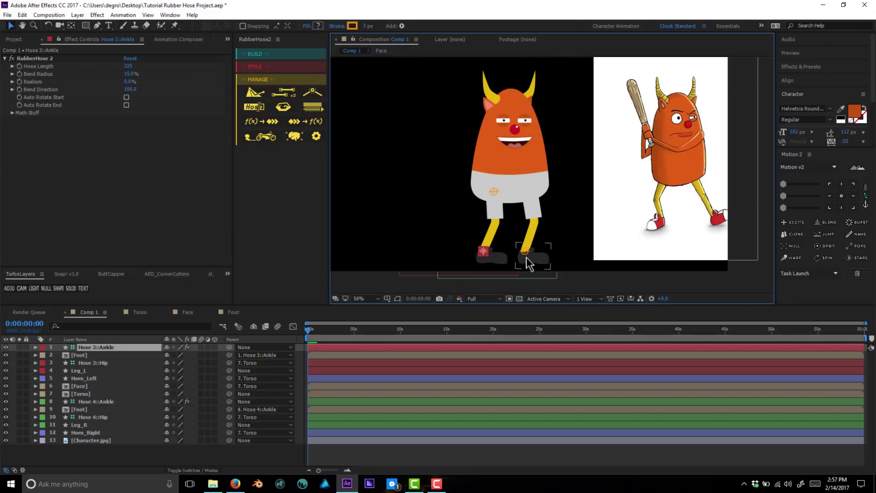
Step: Test the leg rig by nudging the Torso layer down and left, then back to its standing position
left_click(532, 168)
key("shift+Down")
key("shift+Down")
key("shift+Down")
key("shift+Down")
key("shift+Down")
key("shift+Down")
key("shift+Down")
key("shift+Down")
key("shift+Down")
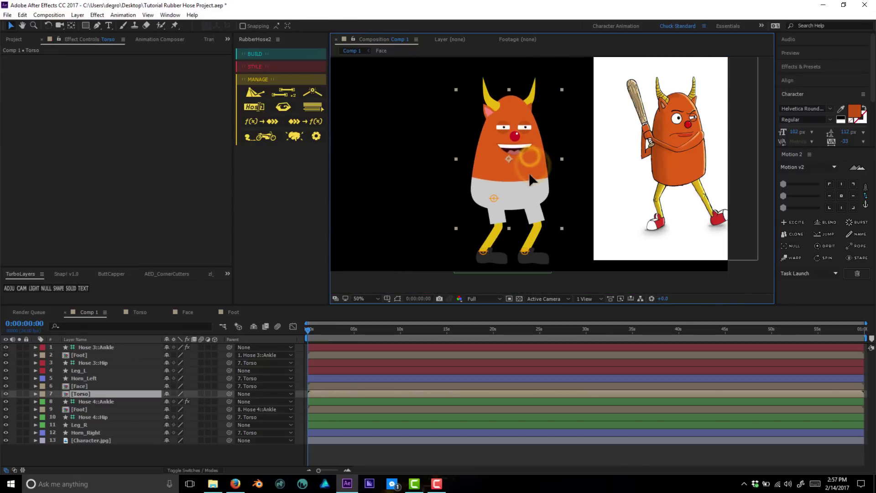
key("shift+Left")
key("shift+Left")
key("shift+Left")
key("shift+Left")
key("shift+Left")
key("shift+Left")
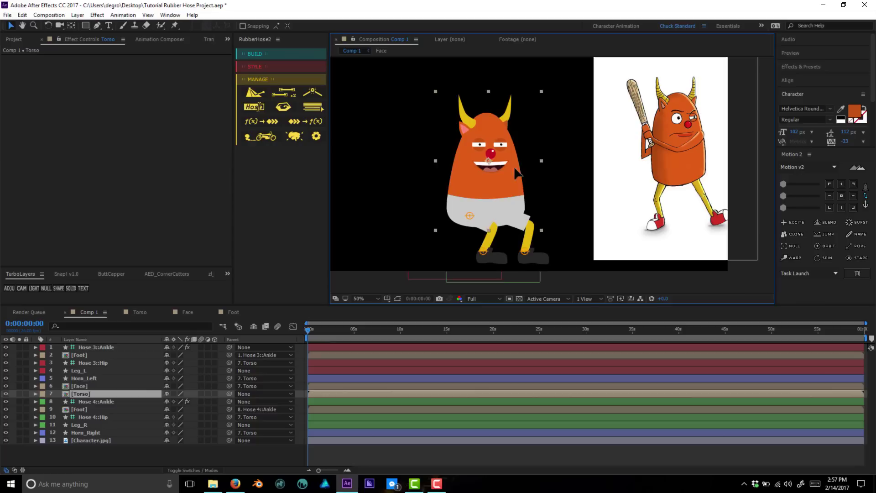
key("shift+Right")
key("shift+Right")
key("shift+Right")
key("shift+Right")
key("shift+Right")
key("shift+Right")
key("shift+Up")
key("shift+Up")
key("shift+Up")
key("shift+Up")
key("shift+Up")
key("shift+Up")
key("shift+Up")
key("shift+Up")
key("shift+Up")
key("shift+Up")
key("shift+Up")
key("shift+Up")
key("shift+Up")
key("shift+Up")
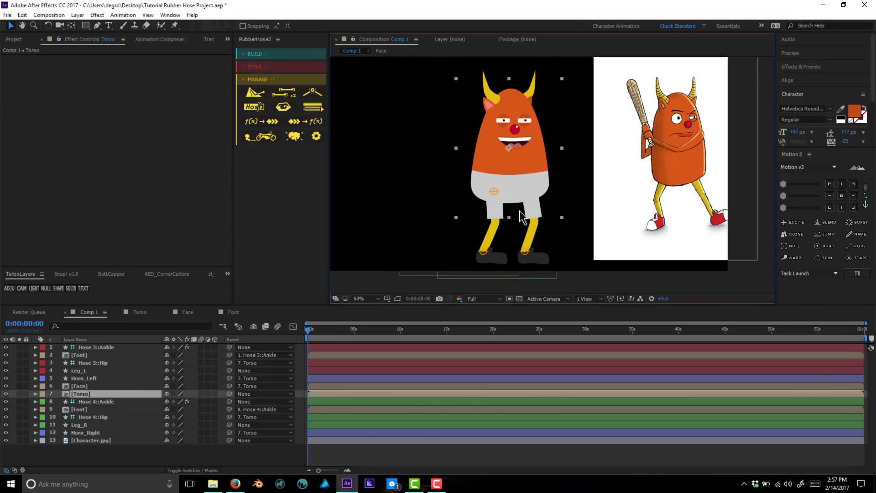
Step: Save the project, then build a new RubberHose with the Shoulder/Wrist preset and no layer selected
key("ctrl+s")
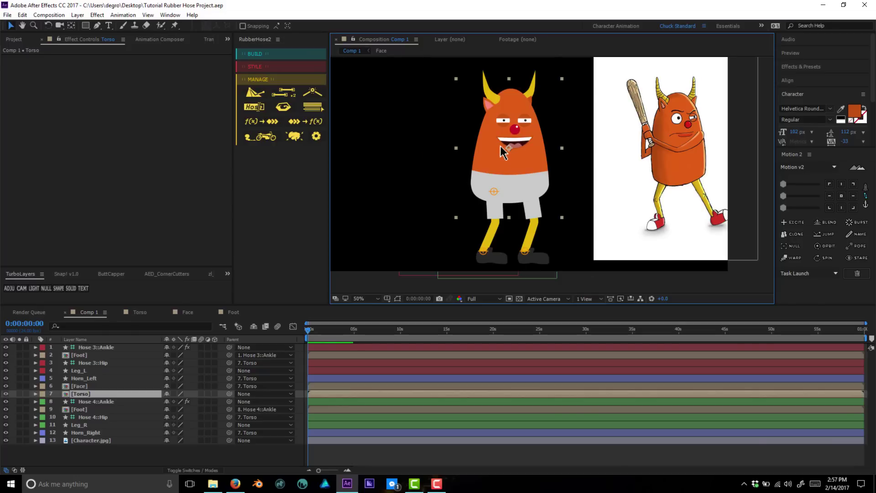
left_click(109, 456)
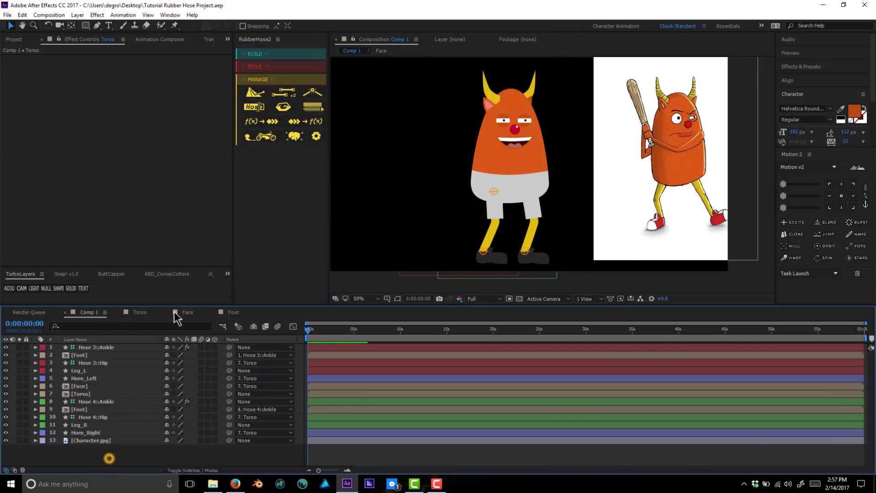
left_click(261, 55)
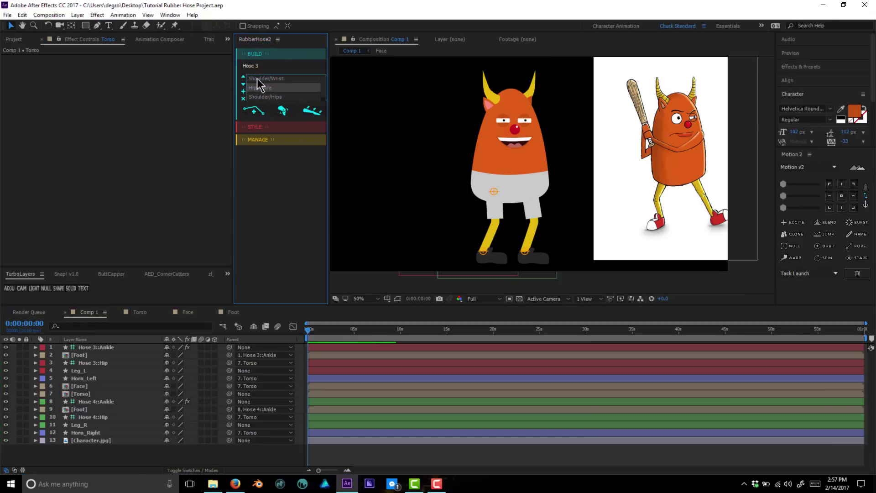
left_click(274, 79)
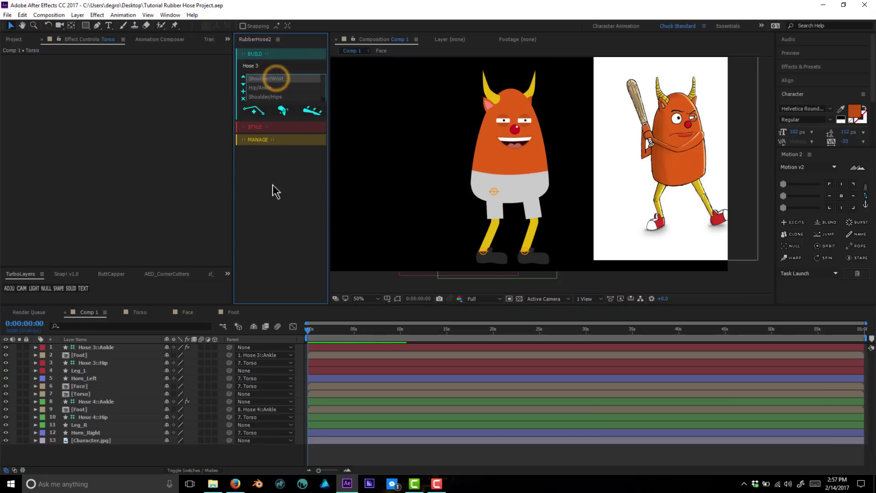
left_click(257, 111)
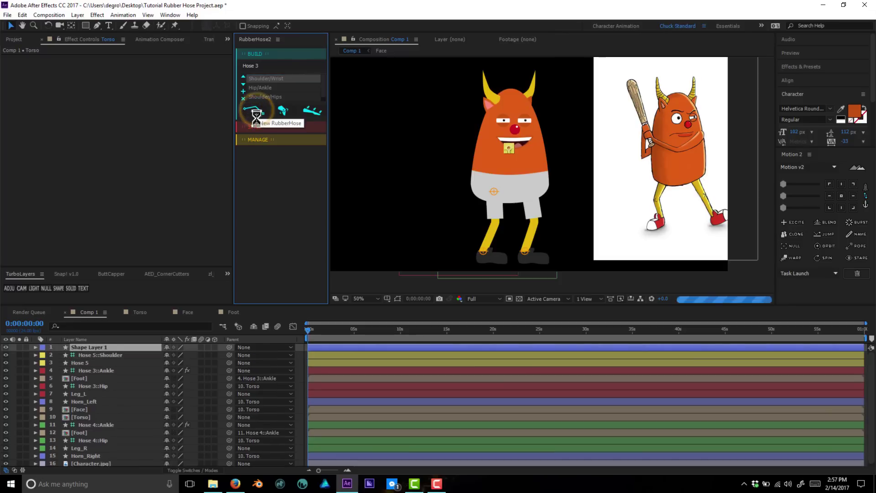
Step: Change the label colour of the Hose 5 wrist, shoulder and hose layers to Red
left_click(90, 363, "shift")
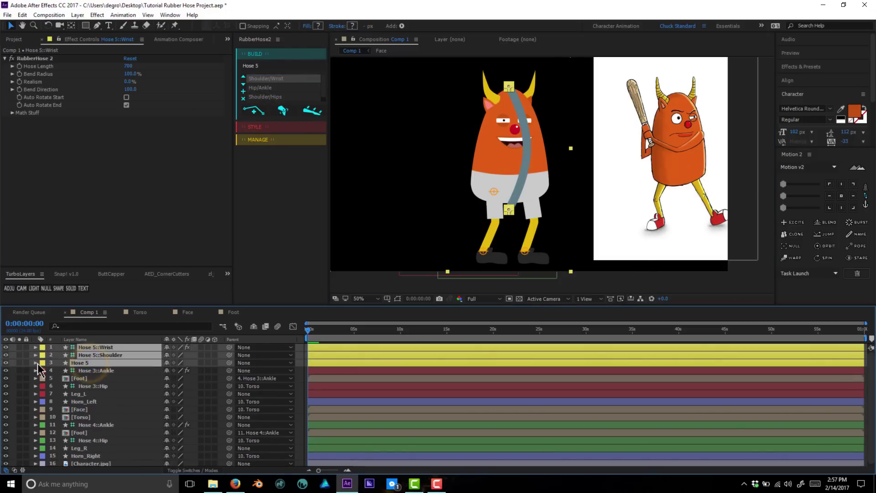
left_click(44, 363)
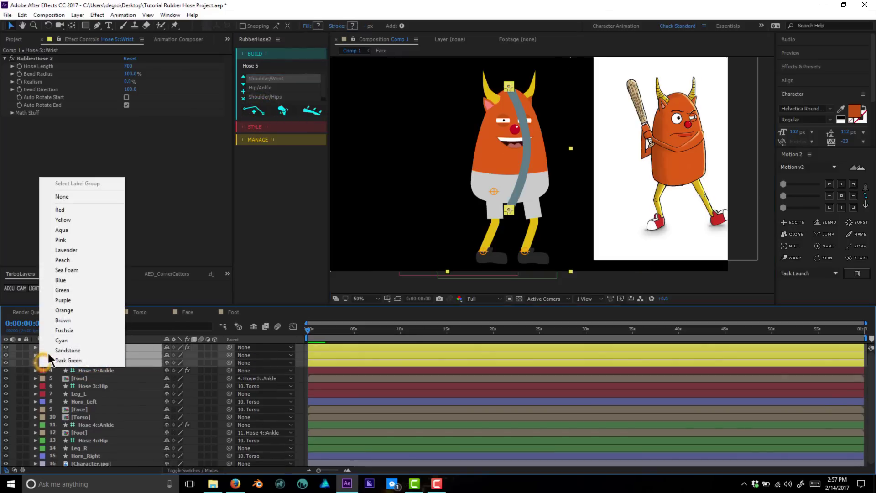
left_click(71, 211)
left_click(297, 365)
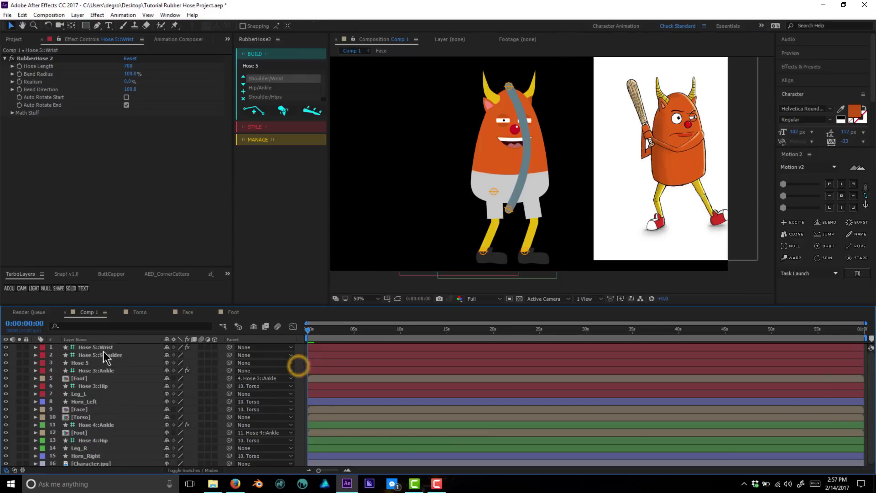
Step: Place the Hose 5 shoulder controller on the torso edge below the pink ear, and the wrist controller out beside the body at shoulder height
left_click(114, 355)
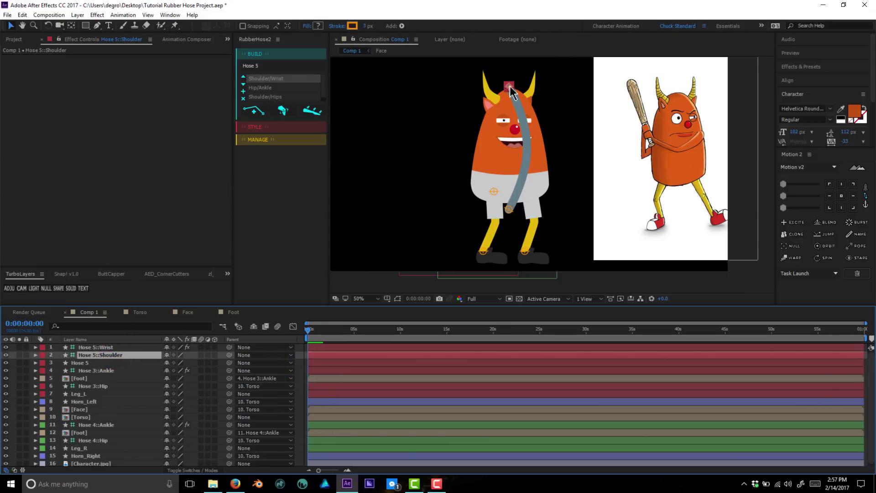
left_click_drag(509, 86, 484, 132)
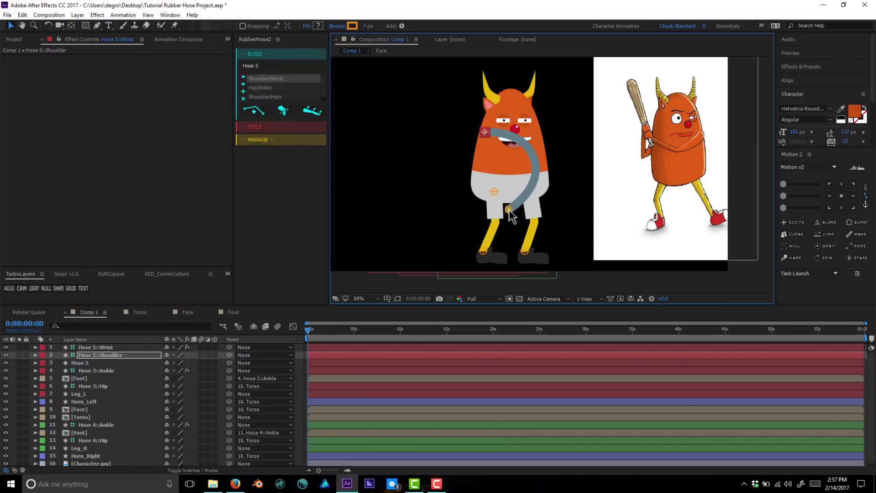
left_click_drag(509, 211, 432, 131)
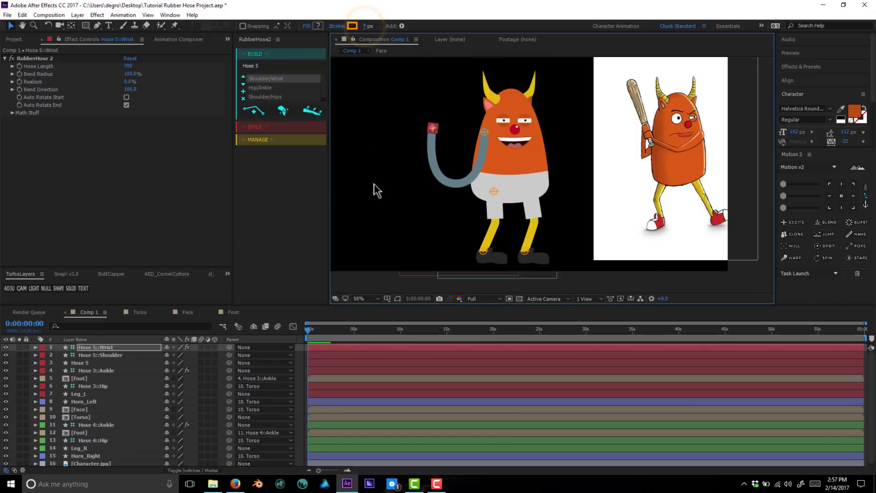
Step: Adjust the stroke width of the Hose 5 arm shape
left_click(92, 362)
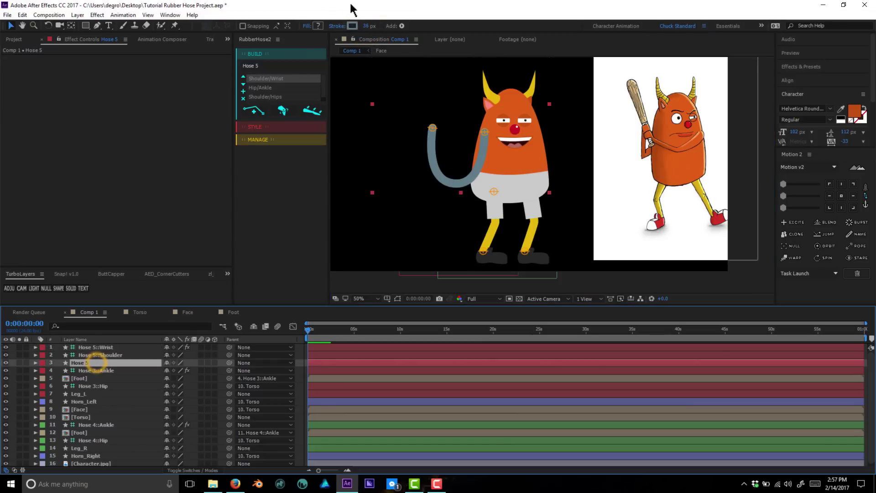
left_click(367, 26)
mouse_move(368, 26)
left_mouse_down()
mouse_move(360, 26)
mouse_move(377, 34)
left_mouse_up()
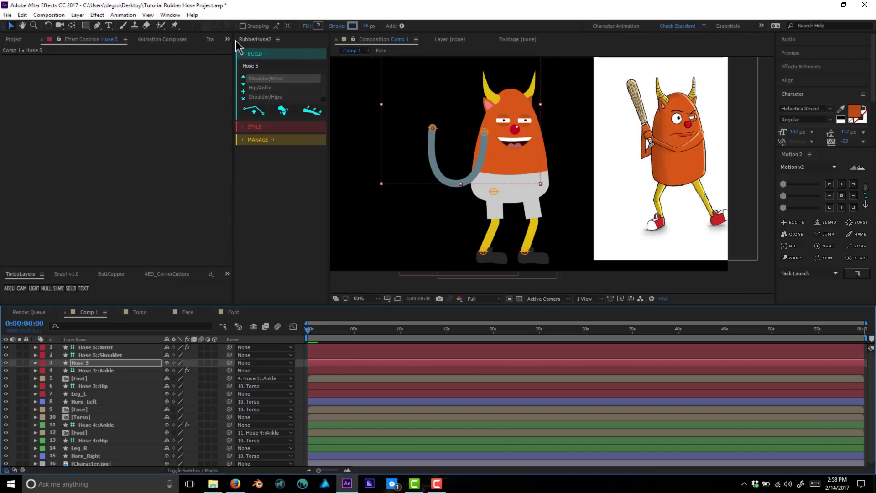
Step: Set the Hose 5 wrist controller's Hose Length to 300 and Bend Radius to 15%
left_click(105, 347)
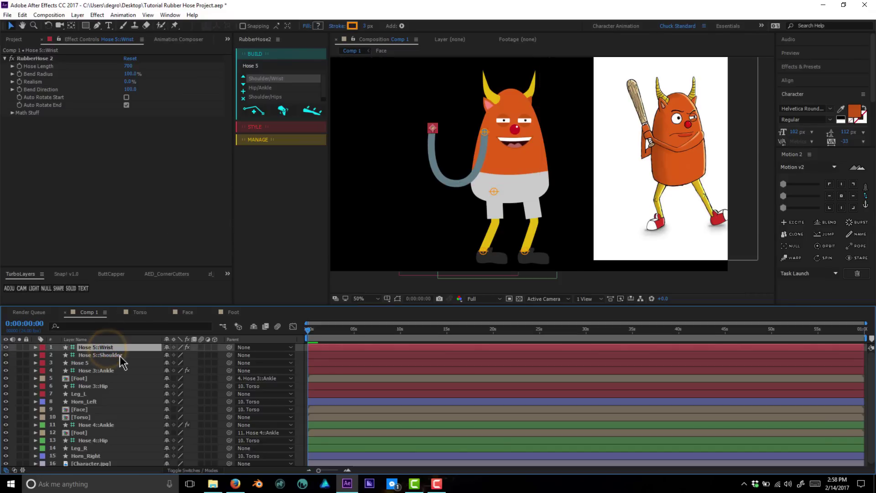
left_click(129, 66)
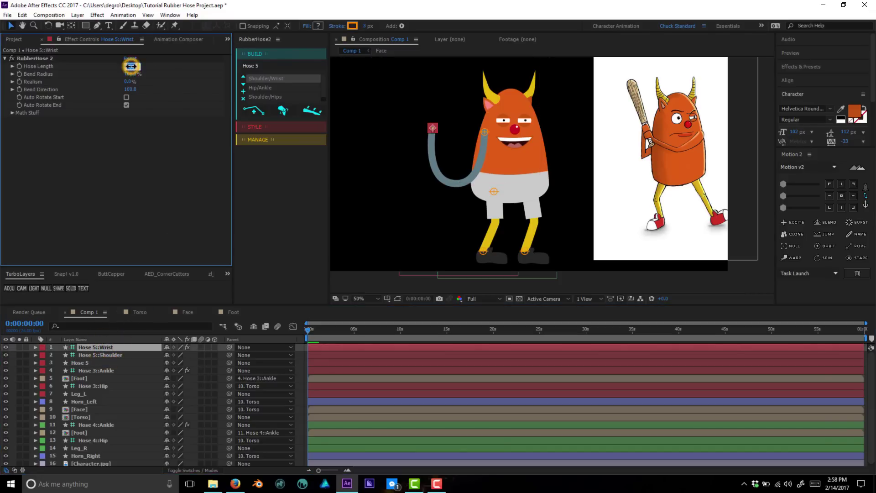
type("300")
key("Return")
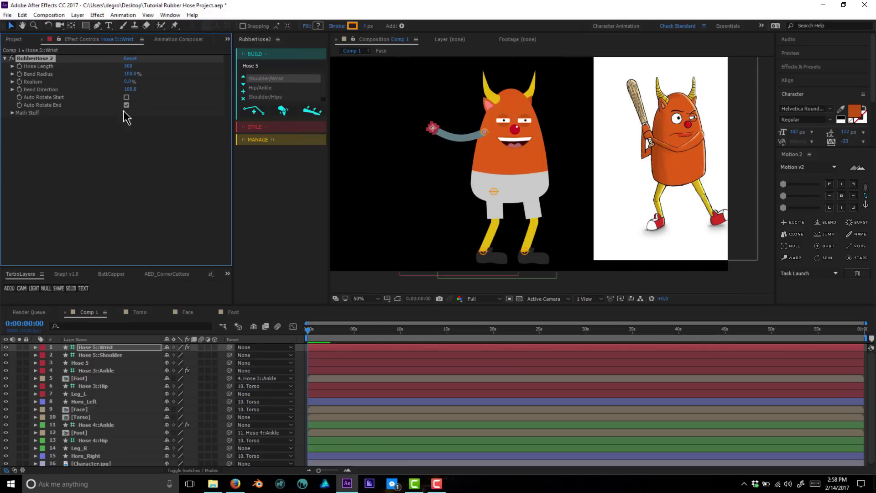
left_click_drag(128, 77, 128, 75)
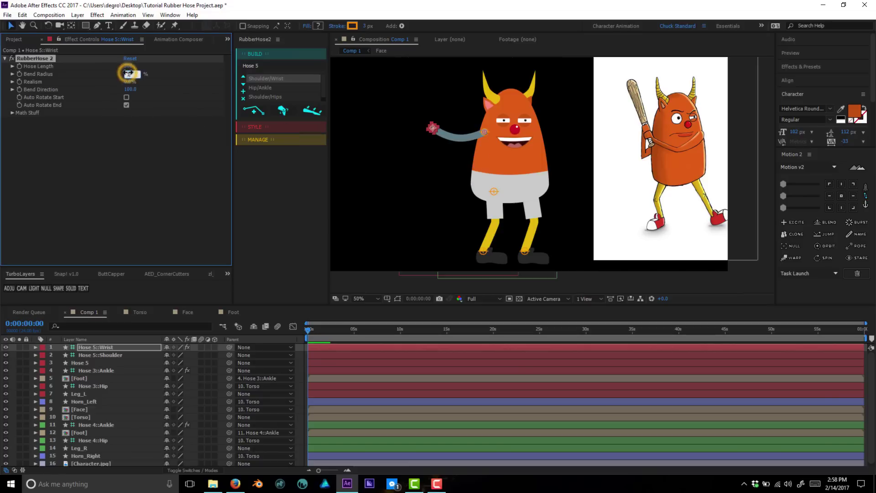
left_click(433, 130)
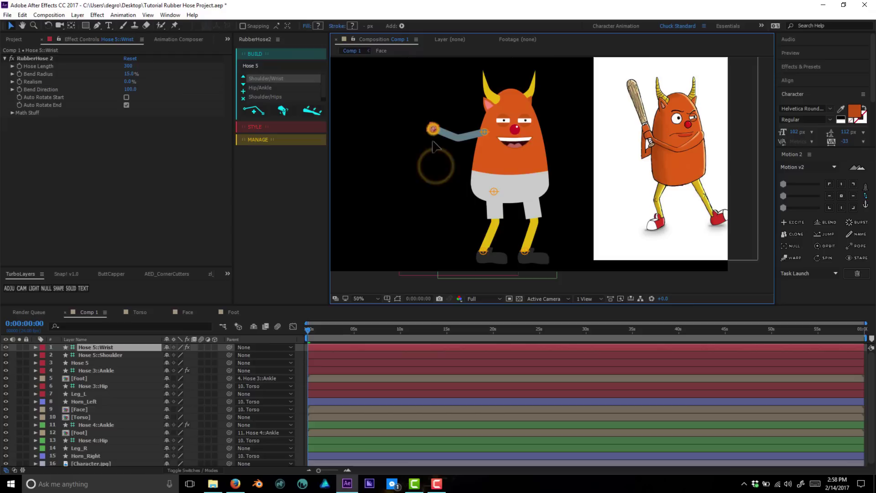
Step: Lower the wrist controller to bend the arm and flip its Bend Direction to -100
mouse_move(432, 141)
left_mouse_down()
mouse_move(440, 158)
mouse_move(422, 150)
mouse_move(433, 132)
left_mouse_up()
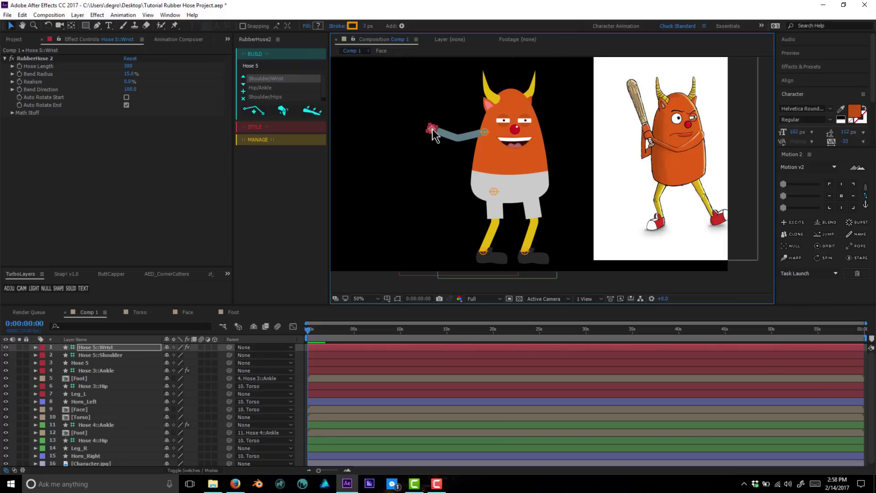
mouse_move(436, 160)
left_mouse_down()
mouse_move(450, 185)
mouse_move(472, 195)
mouse_move(458, 192)
mouse_move(427, 109)
mouse_move(441, 89)
mouse_move(450, 102)
mouse_move(462, 96)
mouse_move(458, 89)
mouse_move(448, 147)
mouse_move(469, 189)
mouse_move(446, 164)
left_mouse_up()
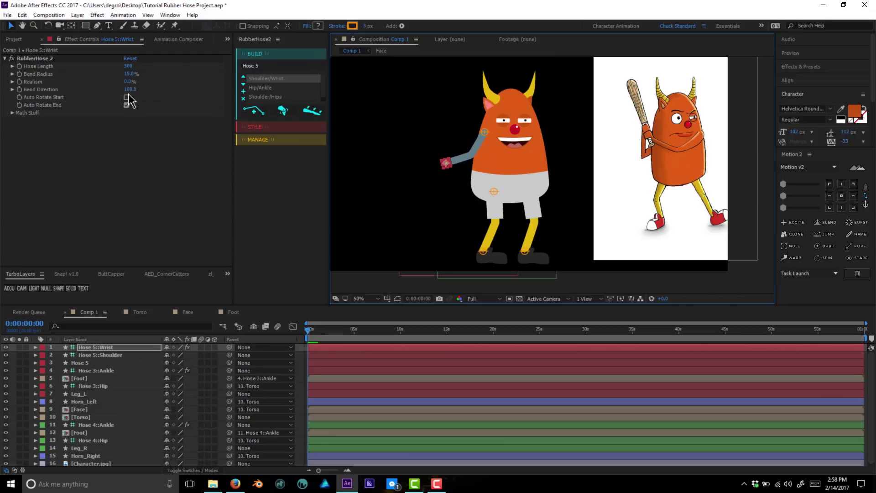
left_click_drag(130, 93, 79, 94)
left_click_drag(133, 94, 69, 96)
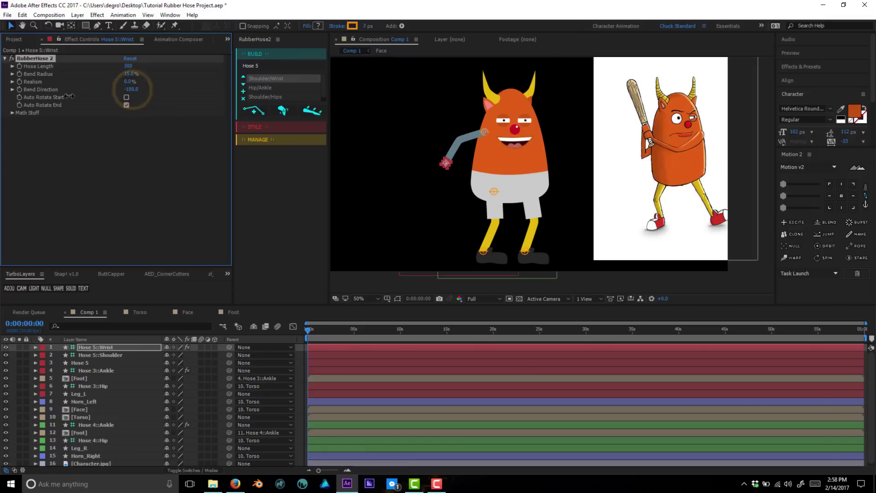
Step: Move the Hose 5 wrist controller down next to the shorts so the arm hangs beside the body
left_click(436, 170)
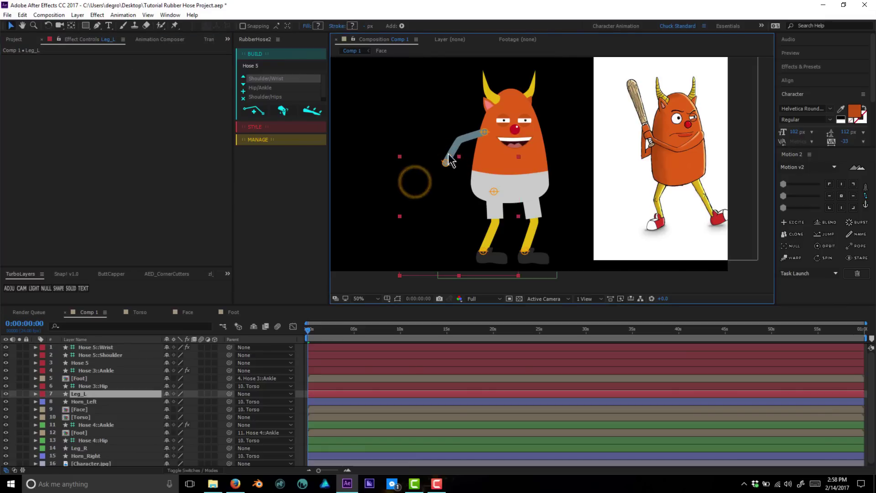
left_click(450, 180)
left_click_drag(446, 164, 462, 186)
Step: Recolour the Hose 5 stroke to the darker orange C5520F by sampling the character's eyelid
left_click(113, 363)
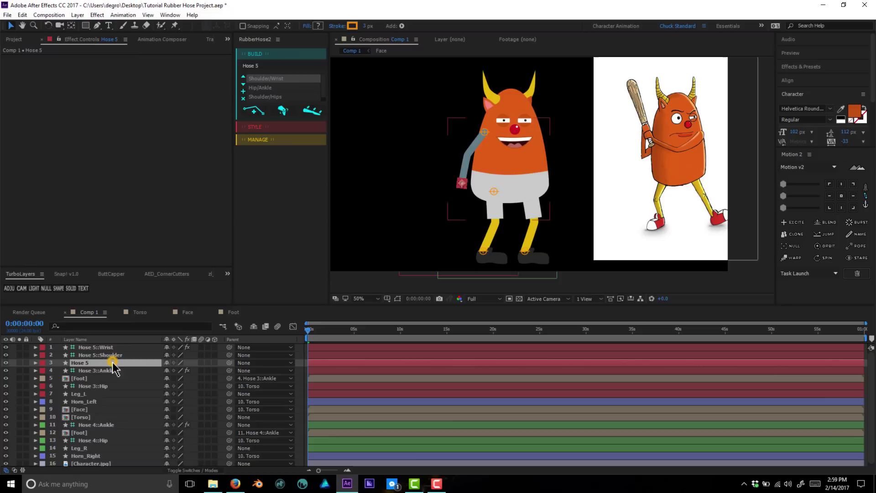
left_click(352, 26)
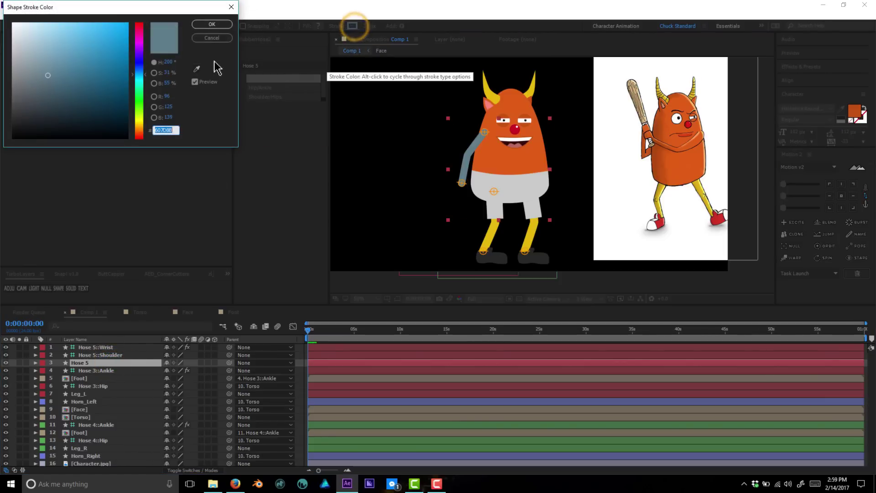
left_click(197, 69)
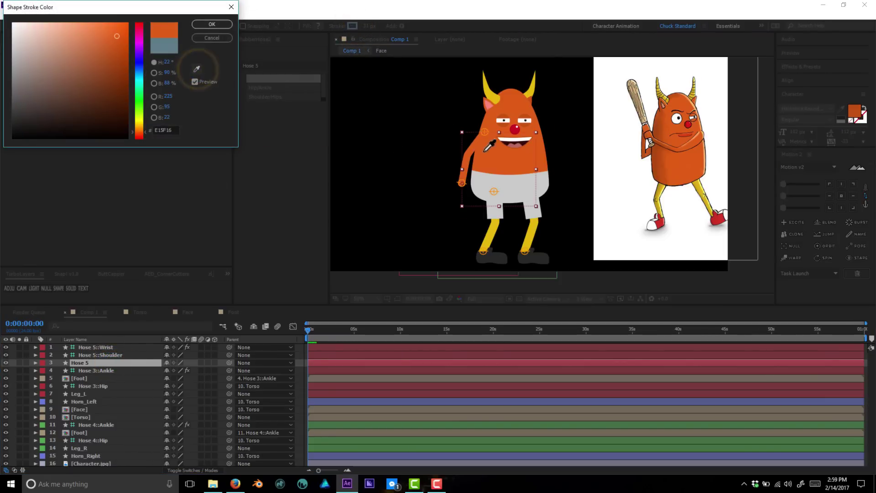
left_click(504, 115)
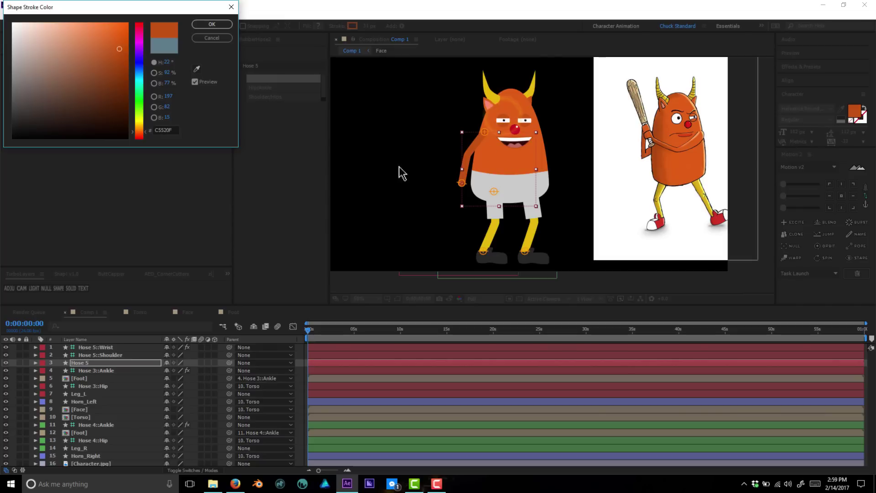
left_click(212, 25)
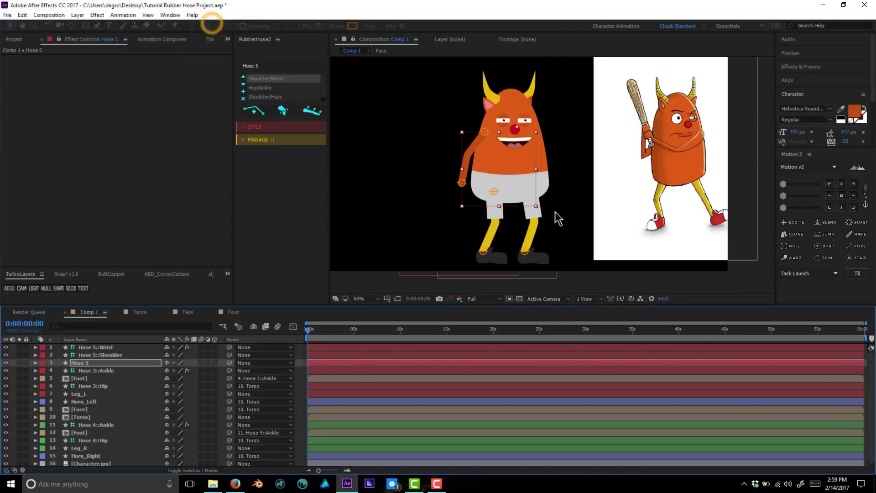
Step: Duplicate the Hose 5 arm rig and group the three Hose 6 layers together at the top of the layer stack
left_click(117, 351)
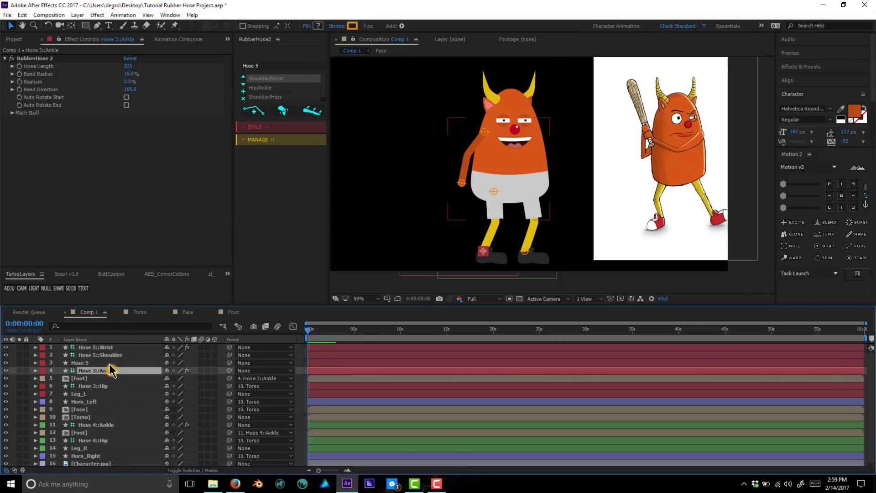
left_click(110, 363)
left_click(269, 140)
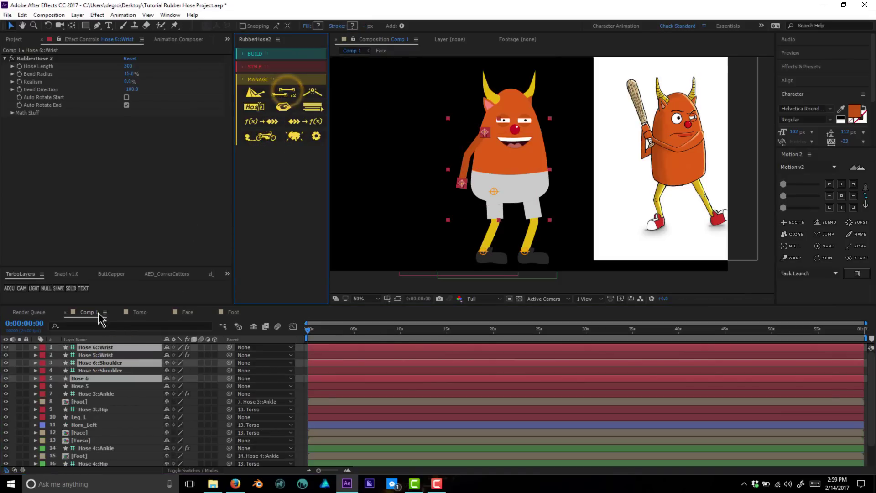
left_click_drag(105, 365, 57, 363)
Step: Label the Hose 6 layers Green and move them directly below the Torso layer in the stack
left_click(44, 357)
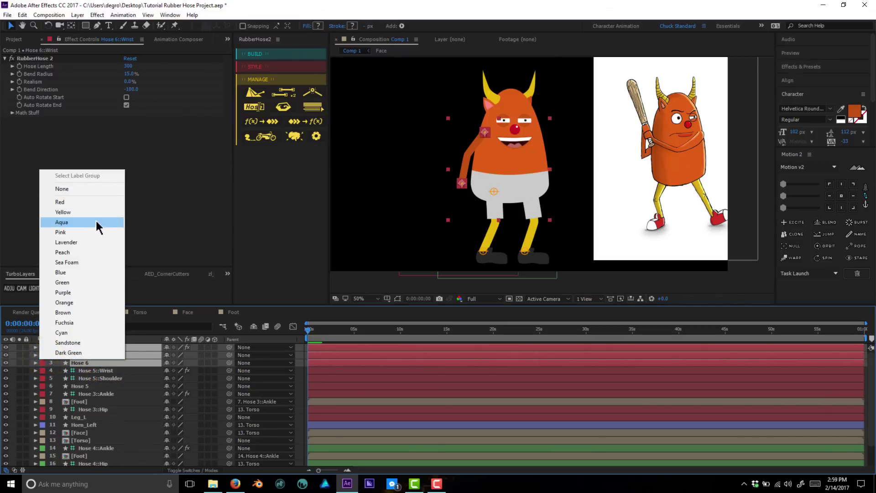
left_click(97, 282)
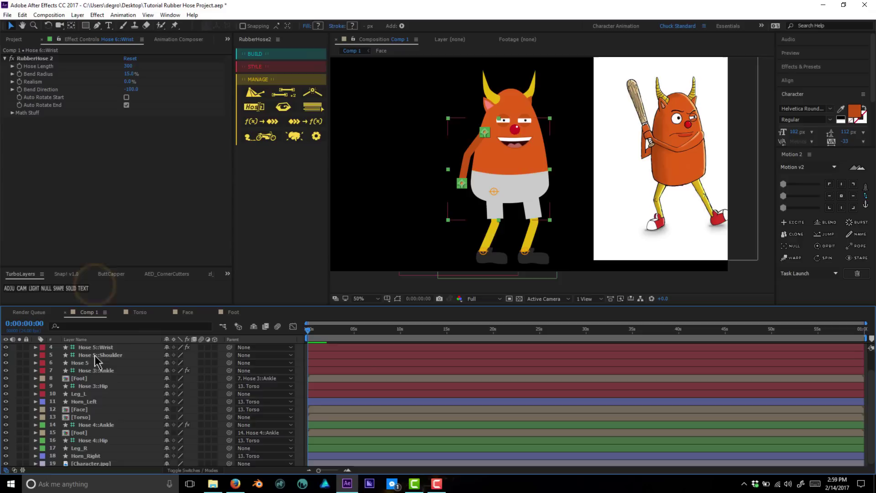
left_click_drag(105, 363, 112, 444)
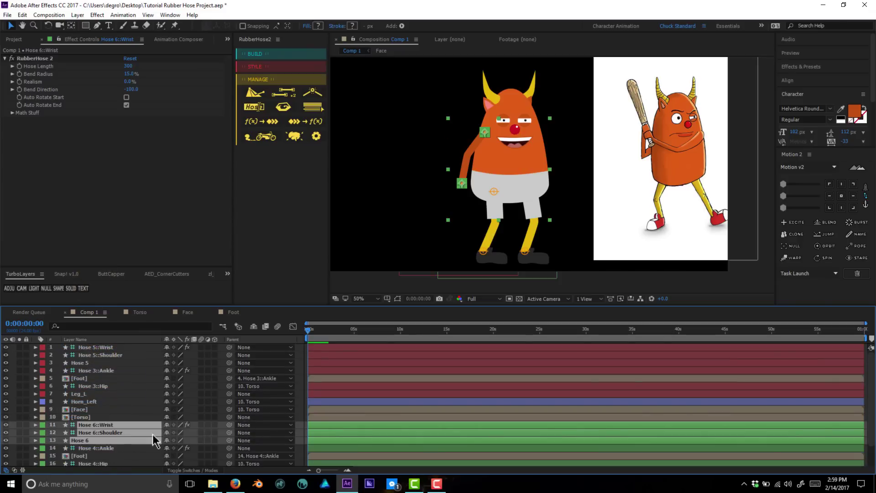
Step: Move the Hose 6 shoulder and wrist controllers across the body so the arm hangs from behind the torso on the opposite side
left_click(300, 405)
left_click(117, 432)
key("period")
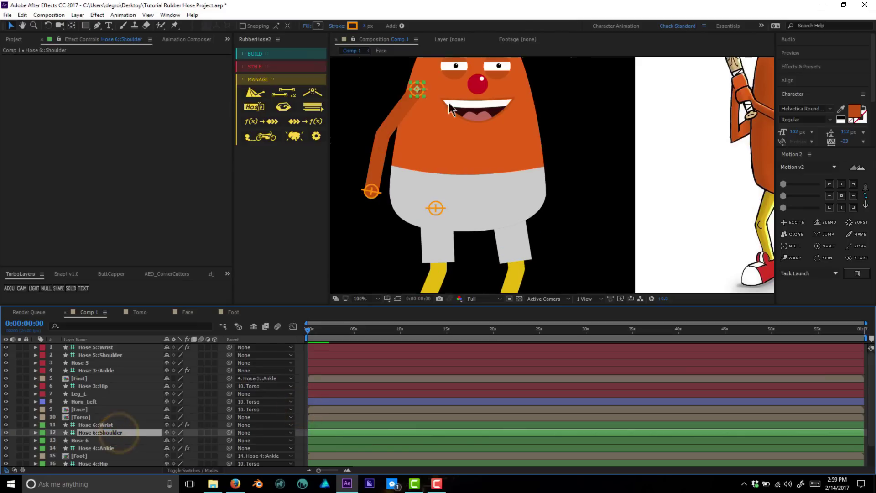
left_click_drag(423, 87, 504, 98)
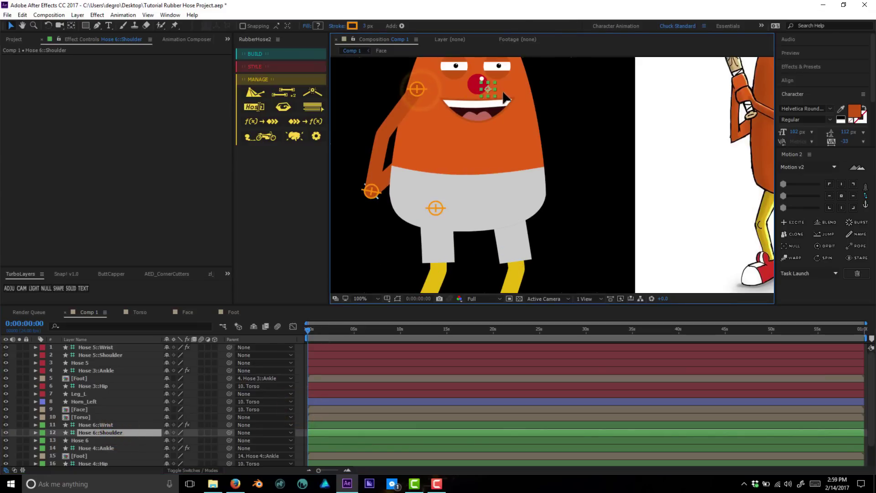
key("ctrl+z")
left_click(122, 425)
left_click_drag(371, 191, 564, 185)
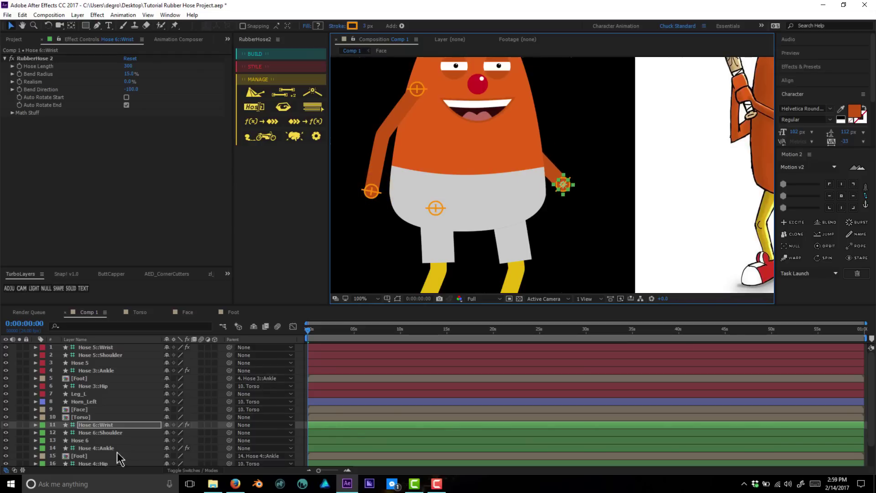
Step: Parent the Hose 5 and Hose 6 shoulder controllers to the Torso layer
left_click(115, 432)
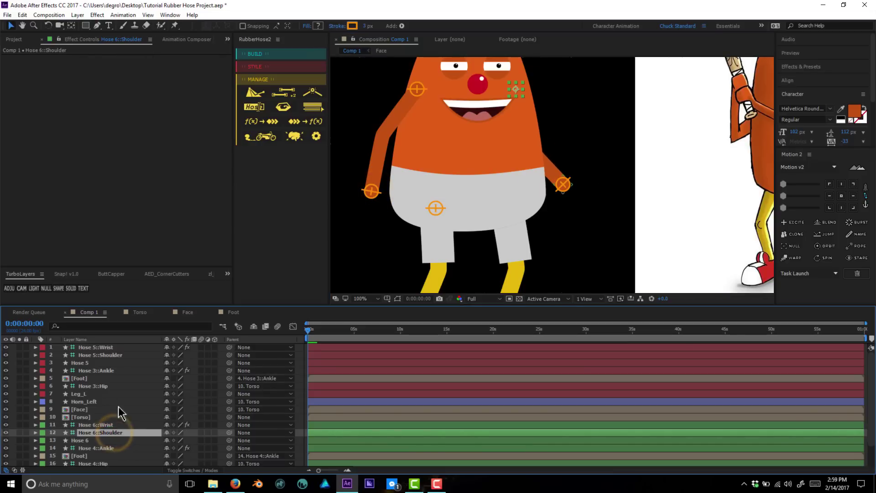
left_click(120, 355, "ctrl")
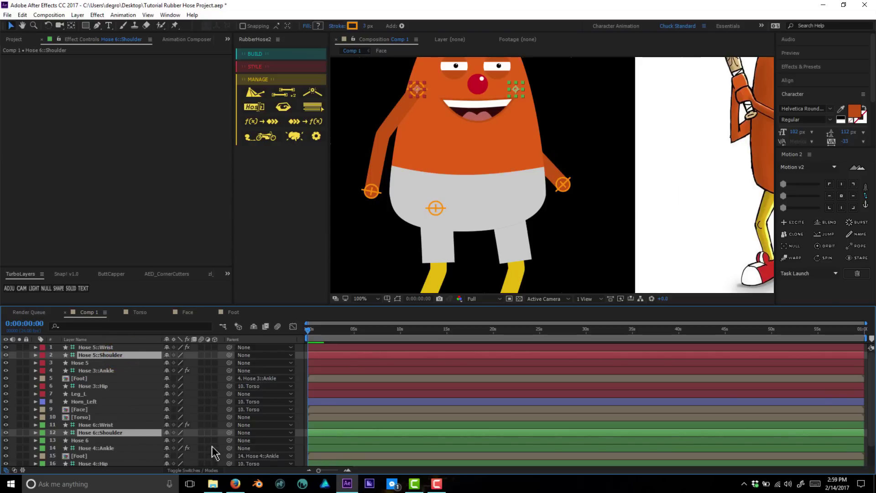
left_click_drag(229, 432, 95, 416)
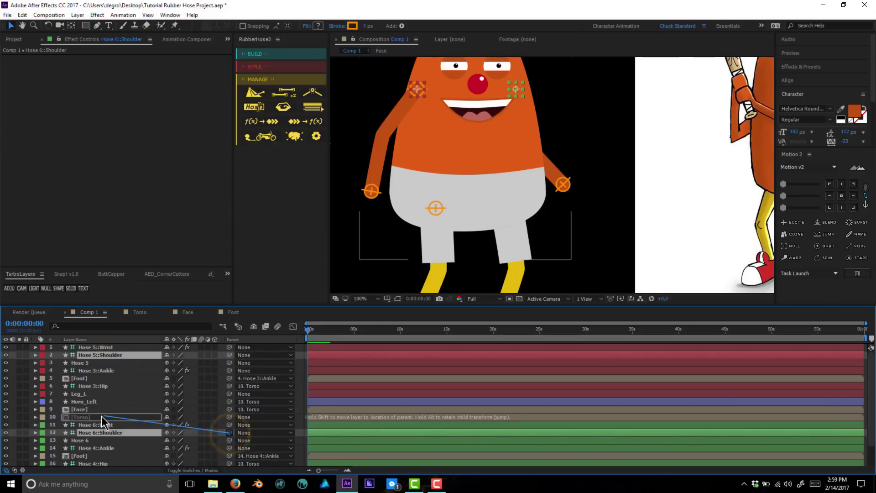
Step: Move the torso around to test whether both arms follow it
left_click(97, 416)
scroll(528, 162, "down", 2)
mouse_move(519, 155)
left_mouse_down()
mouse_move(507, 175)
mouse_move(504, 164)
mouse_move(517, 153)
mouse_move(527, 156)
mouse_move(527, 147)
left_mouse_up()
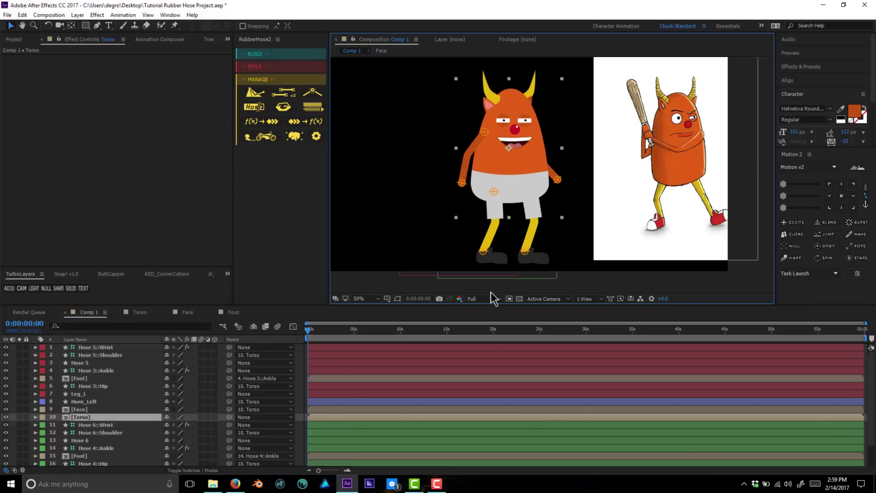
left_click(302, 359)
Step: Save the project, then duplicate the Foot composition and name the copy Hand
left_click(14, 40)
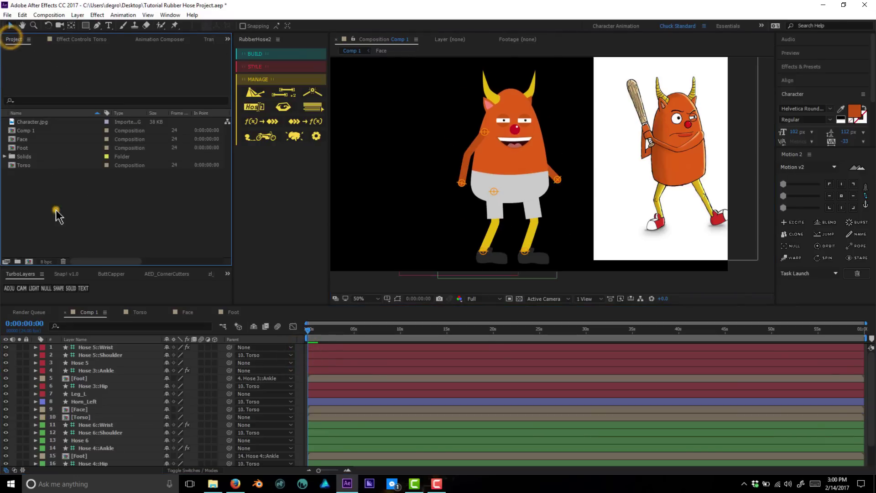
key("ctrl+s")
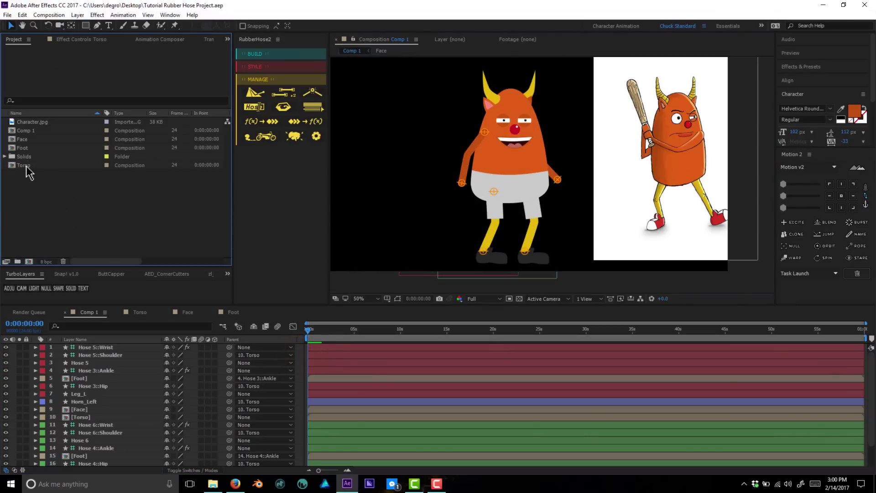
left_click(26, 149)
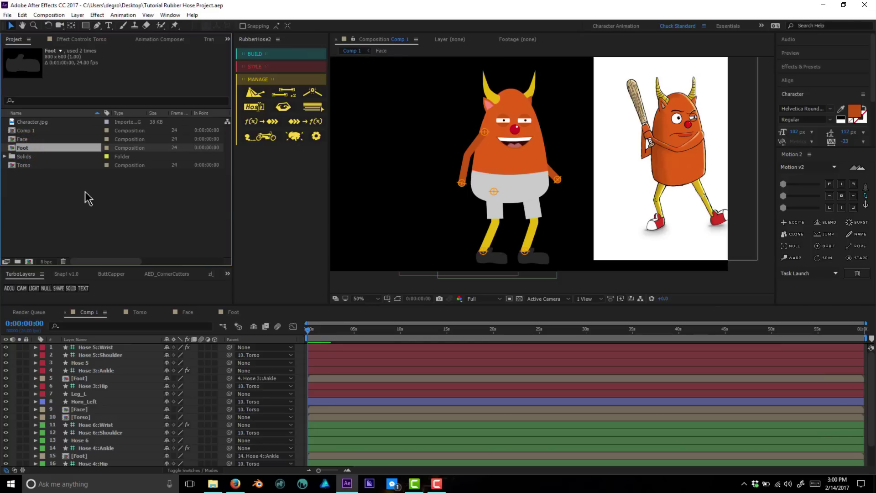
key("ctrl+d")
key("Return")
type("Hand")
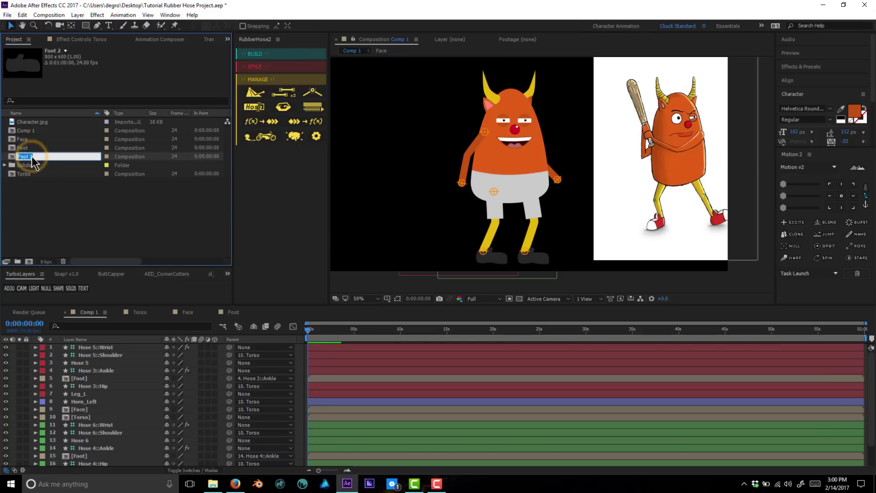
key("Return")
Step: Open the Hand composition and delete the foot artwork it contains
double_click(32, 157)
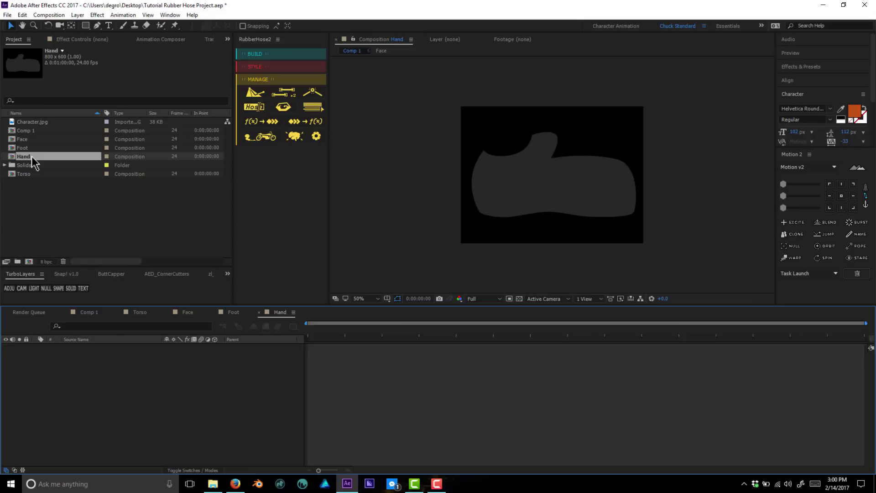
left_click(358, 348)
key("Delete")
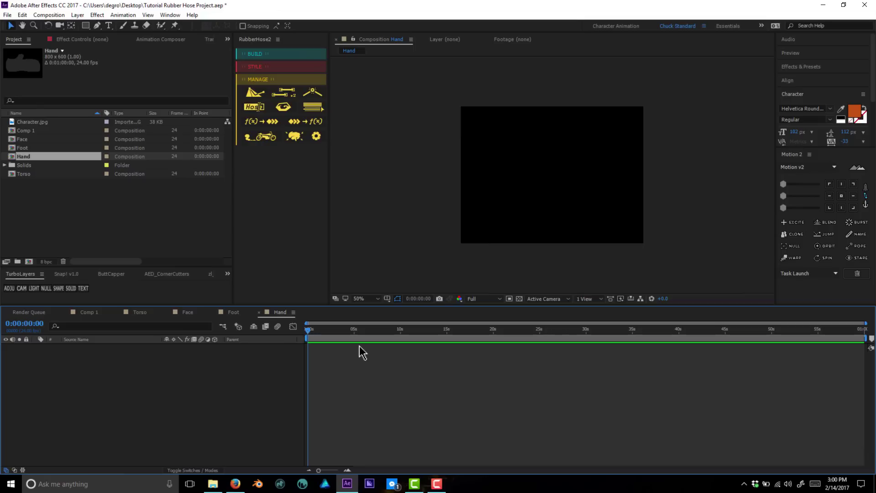
Step: Set the Hand composition's duration to three frames, 0:00:00:03
key("ctrl+k")
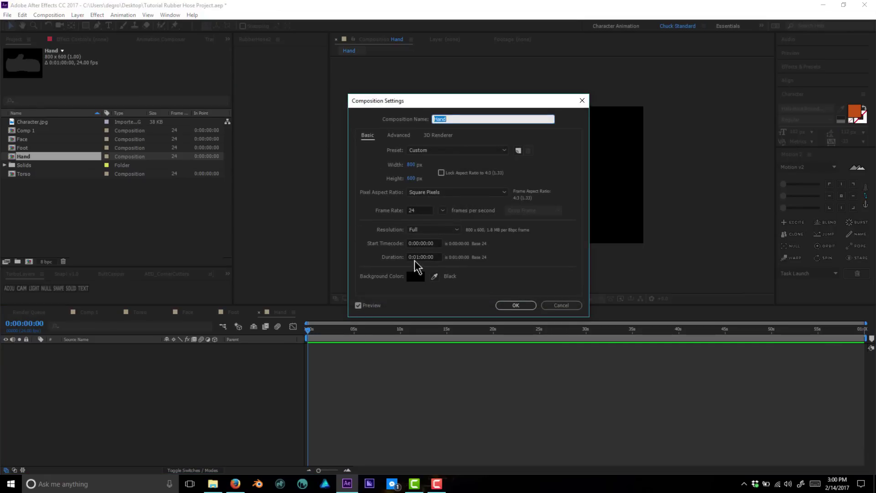
left_click(415, 257)
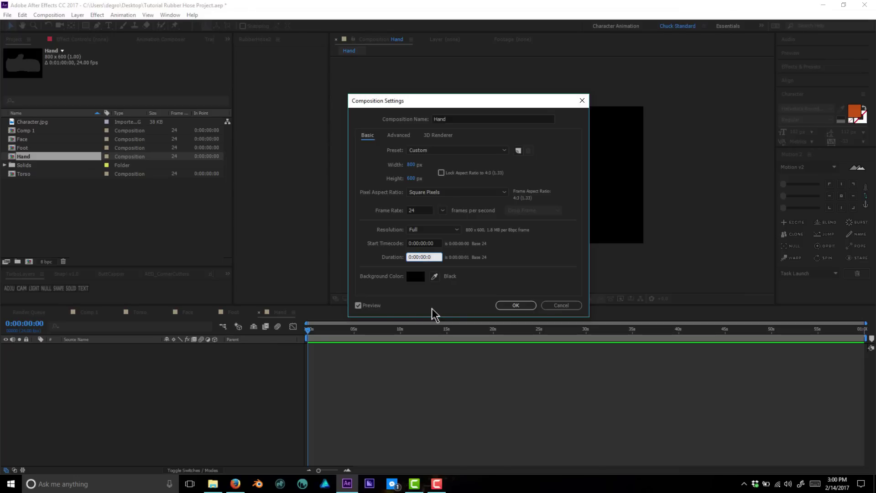
key("Return")
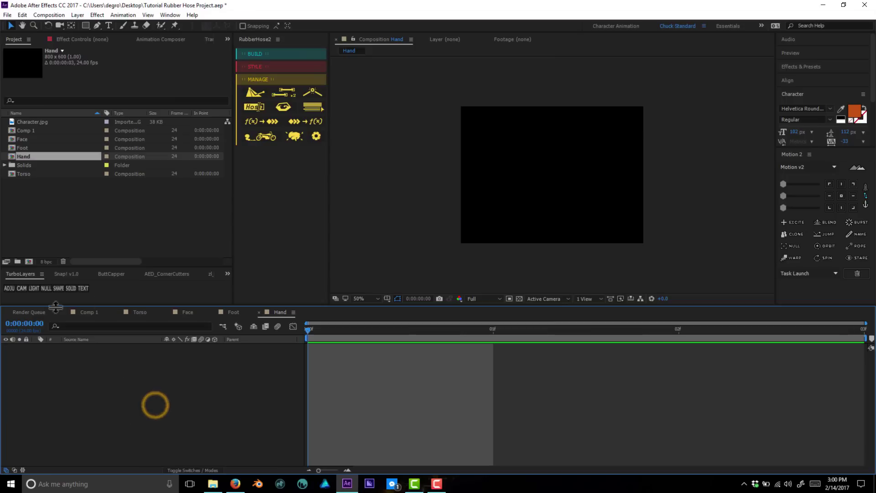
Step: Draw a large rounded rectangle for the palm, covering the left and central part of the Hand composition
left_click(85, 26)
left_click_drag(93, 34, 97, 36)
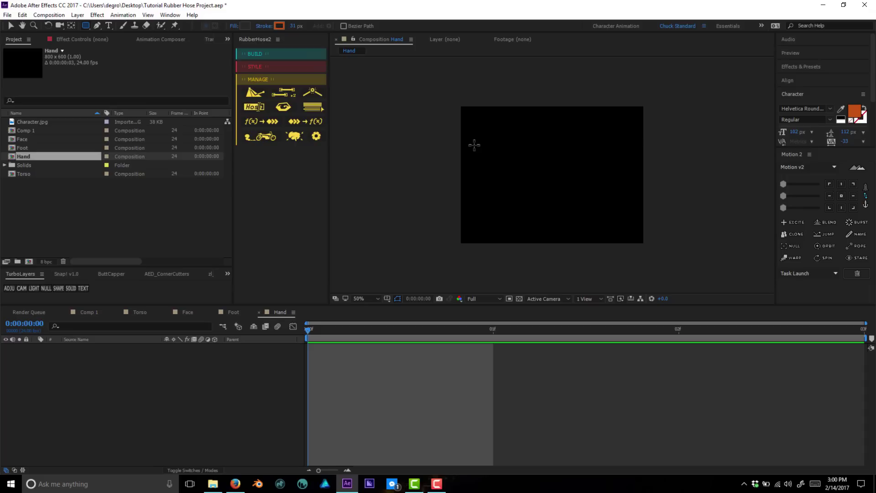
mouse_move(474, 145)
left_mouse_down()
mouse_move(602, 229)
mouse_move(584, 229)
left_mouse_up()
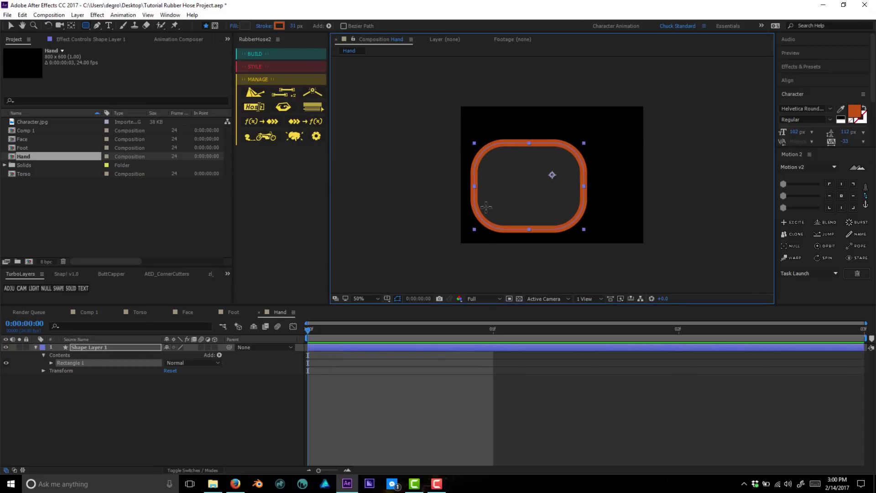
Step: Remove the palm's stroke and fill it with the arm's orange C5520F, sampled from the existing text colour swatch
left_click(263, 28)
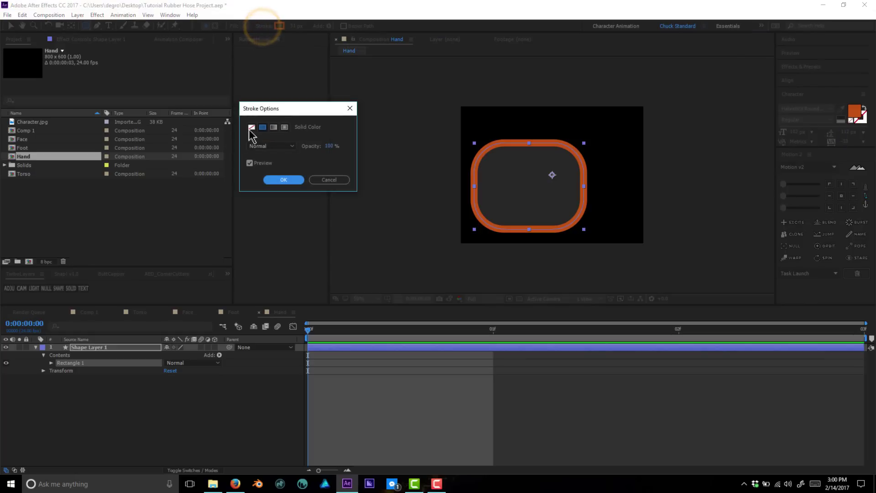
left_click(252, 127)
left_click(283, 179)
left_click(244, 26)
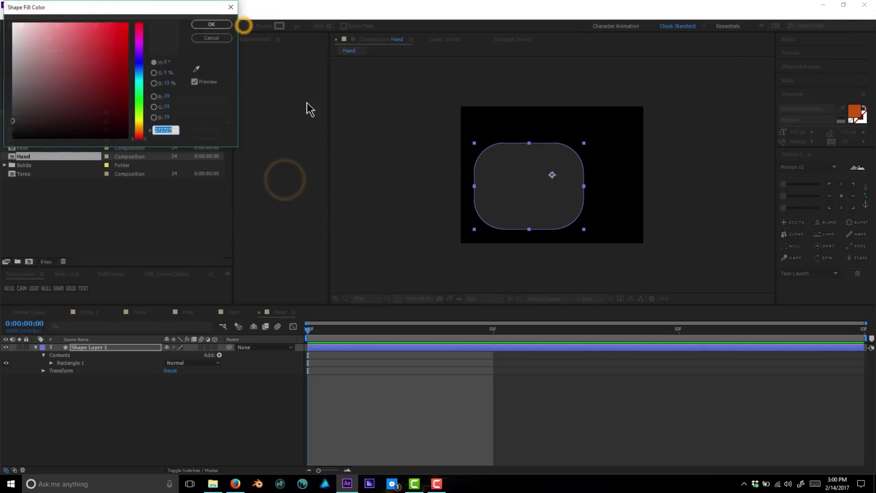
left_click(198, 70)
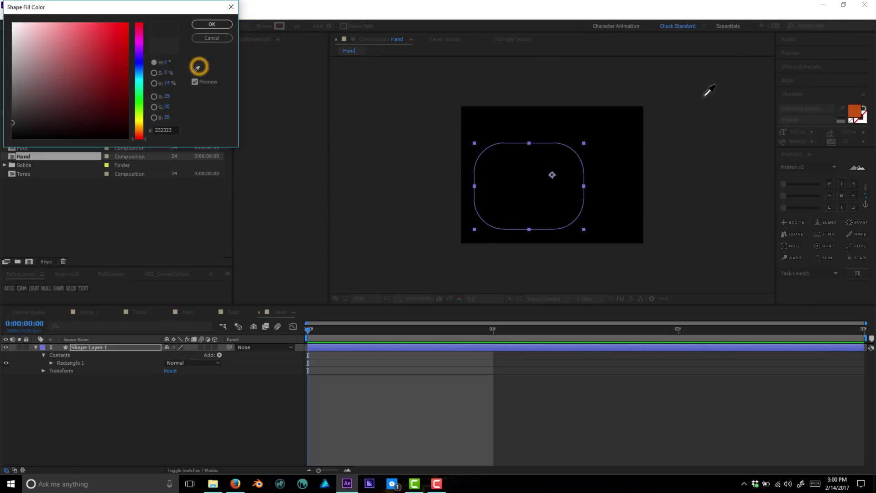
left_click(856, 111)
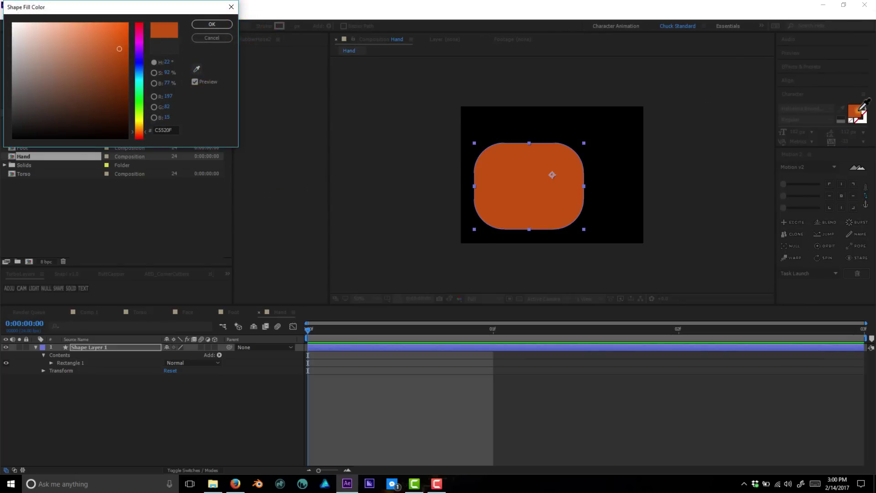
left_click(201, 25)
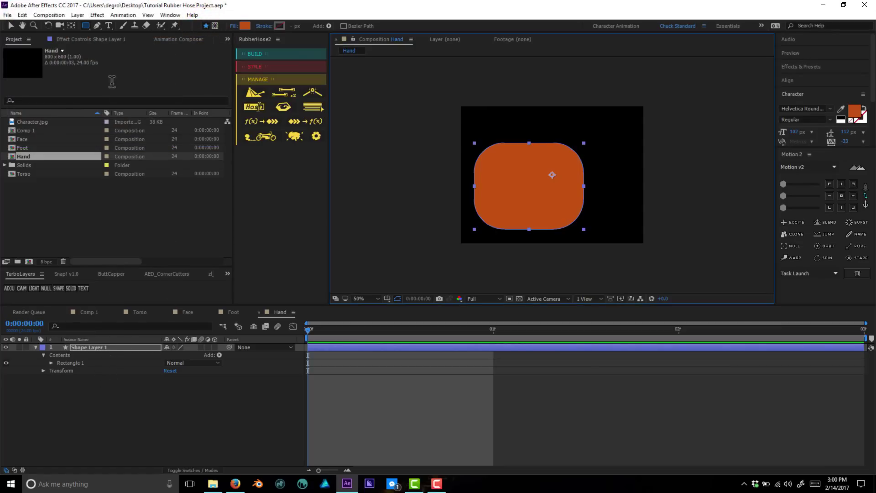
Step: Draw a small rounded finger at the palm's right edge and duplicate it twice to make a column of three fingers
left_click(86, 26)
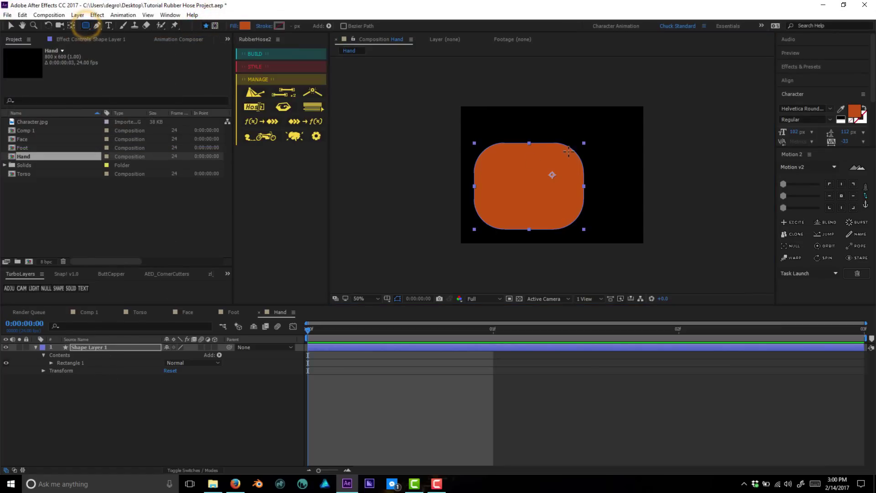
left_click_drag(560, 149, 583, 218)
key("v")
key("ctrl+d")
key("ctrl+d")
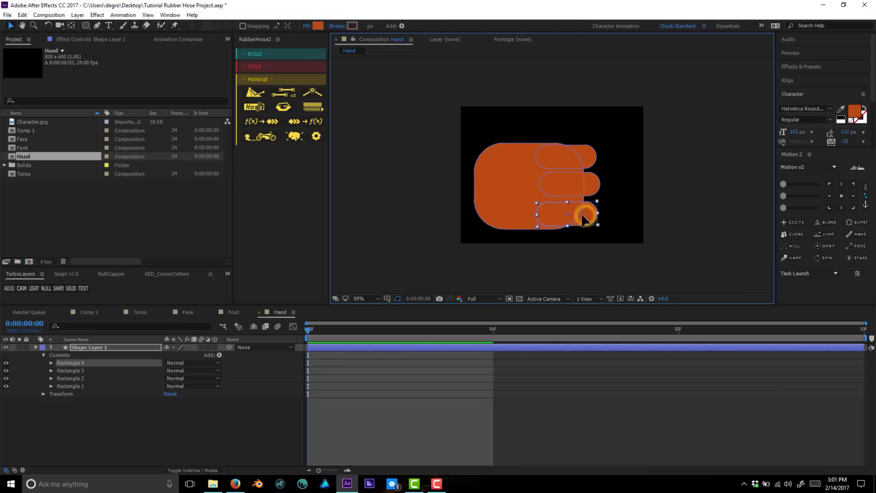
Step: Shift the middle and lower fingers slightly outward so the middle one reaches farthest and the lower one meets the palm's edge
left_click(591, 182)
left_click_drag(586, 182, 593, 180)
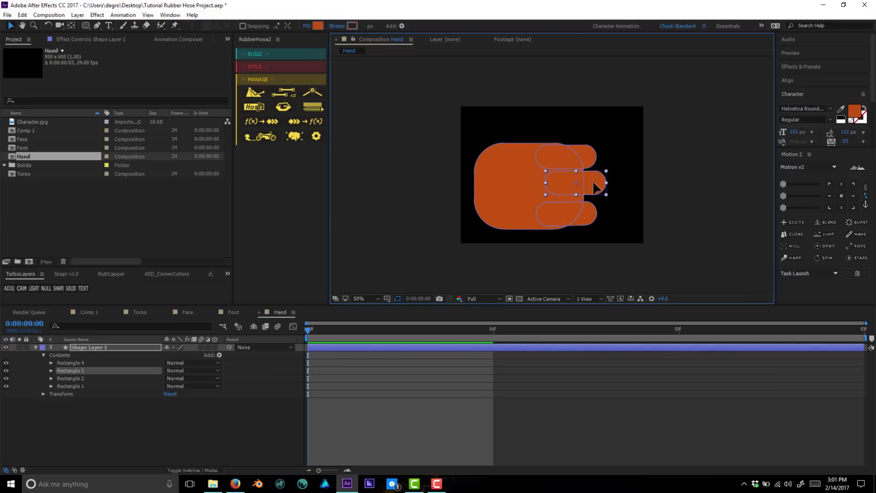
left_click(595, 424)
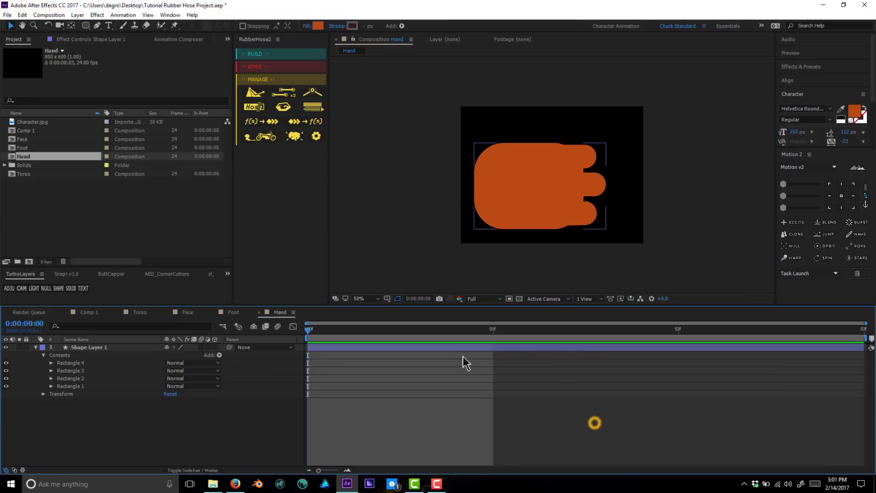
left_click(537, 348)
left_click_drag(584, 219, 589, 224)
left_click(573, 210)
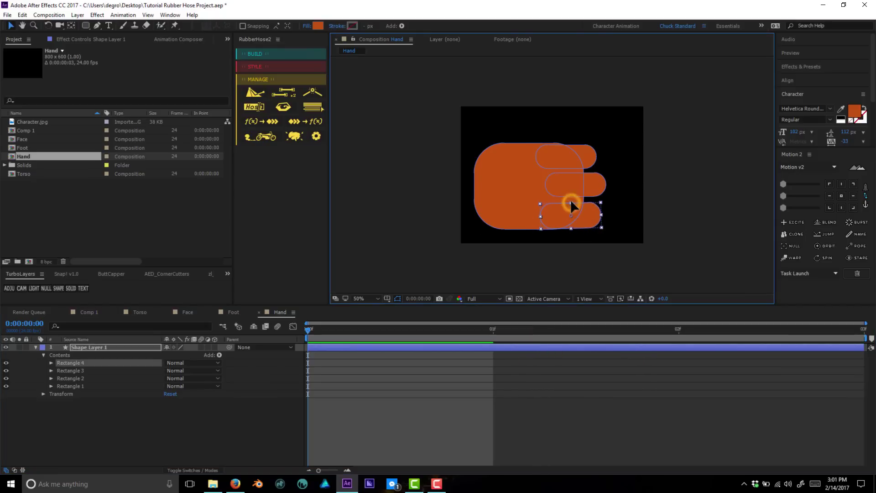
left_click(590, 183)
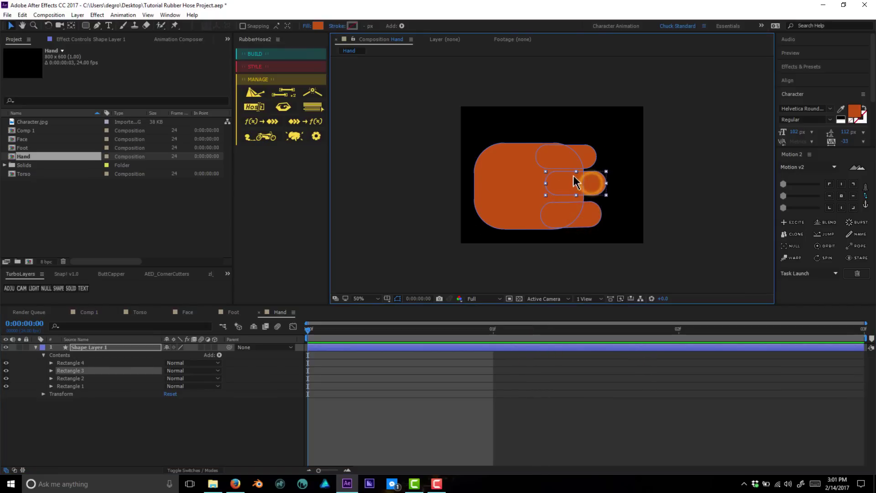
Step: Duplicate the upper finger and place the copy, tilted slightly upward, on the palm's upper edge as a thumb
left_click_drag(578, 177, 528, 149)
left_click(585, 162)
key("ctrl+d")
left_click(547, 379)
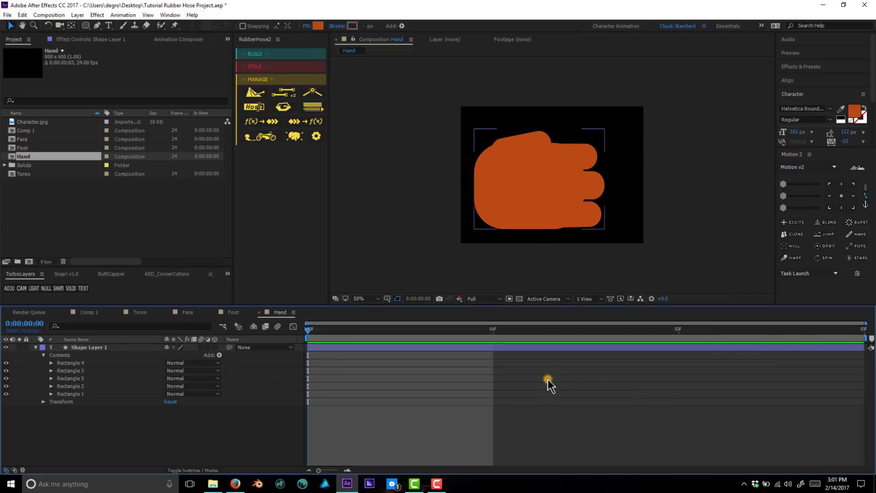
left_click(545, 159)
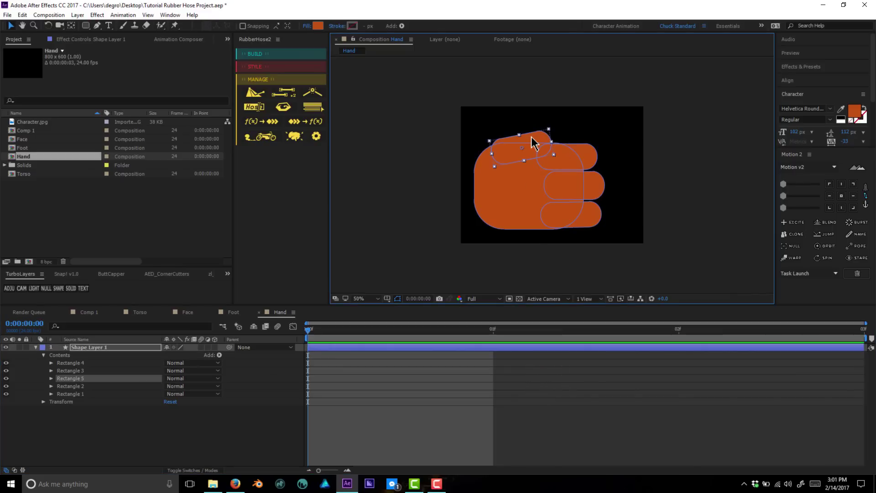
left_click_drag(534, 139, 537, 139)
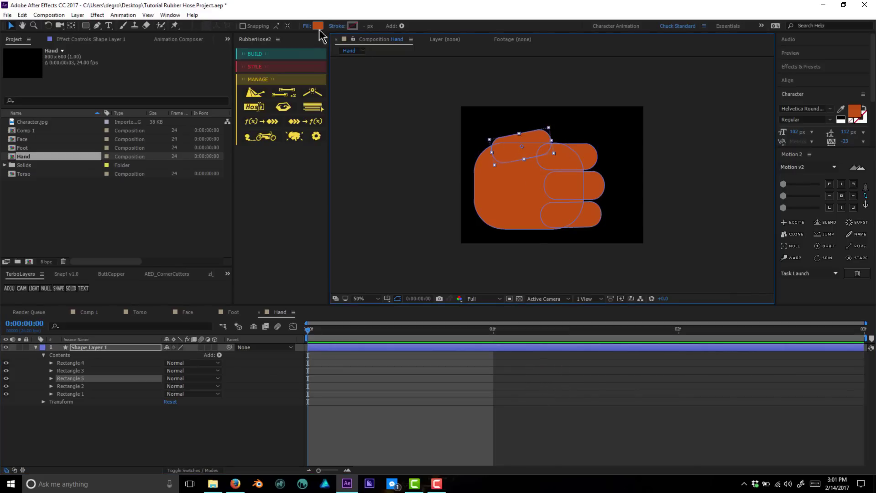
Step: Darken the thumb's fill to B54B0D and move the Rectangle 4 finger below Rectangle 1 in the shape stack
left_click(316, 26)
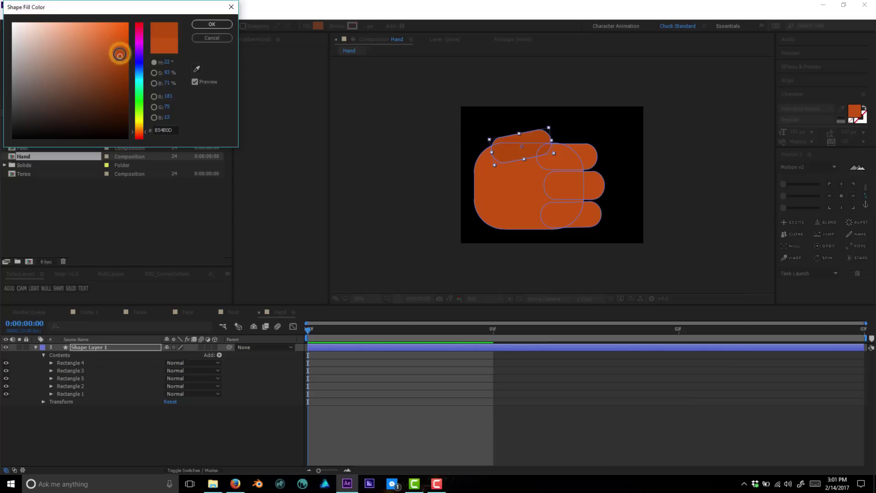
left_click(226, 29)
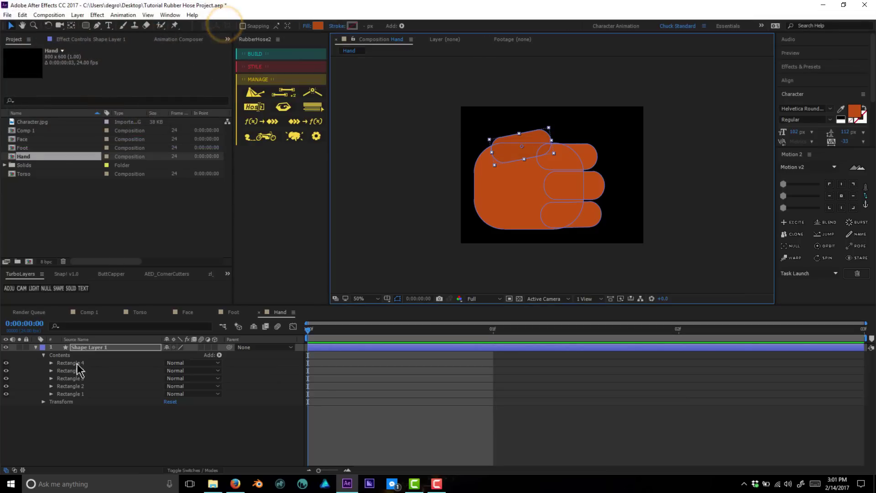
left_click_drag(73, 363, 92, 399)
left_click(483, 407)
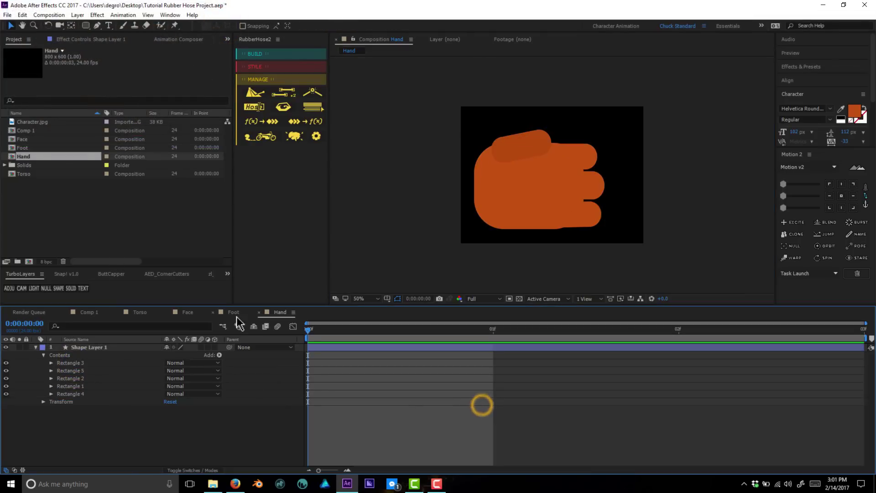
Step: Move the Rectangle 5 thumb to the end of the shape stack so it sits behind the palm
left_click(91, 369)
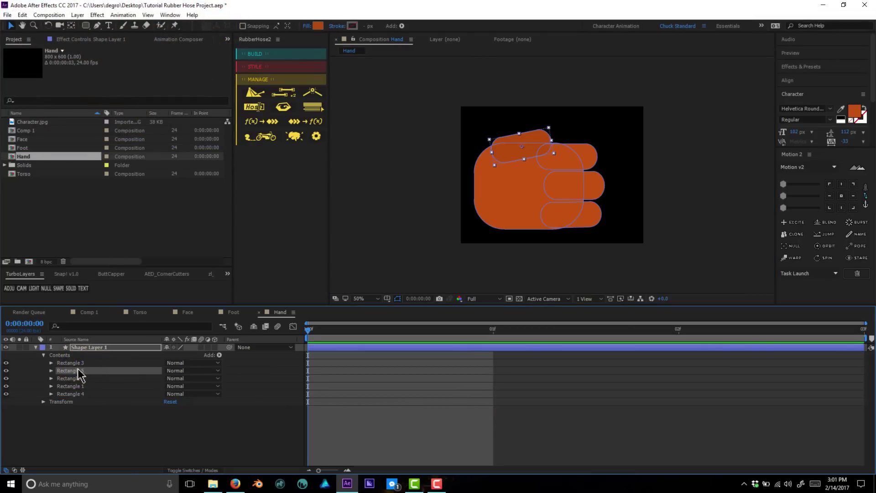
left_click_drag(80, 387, 82, 396)
left_click(186, 444)
left_click(589, 194)
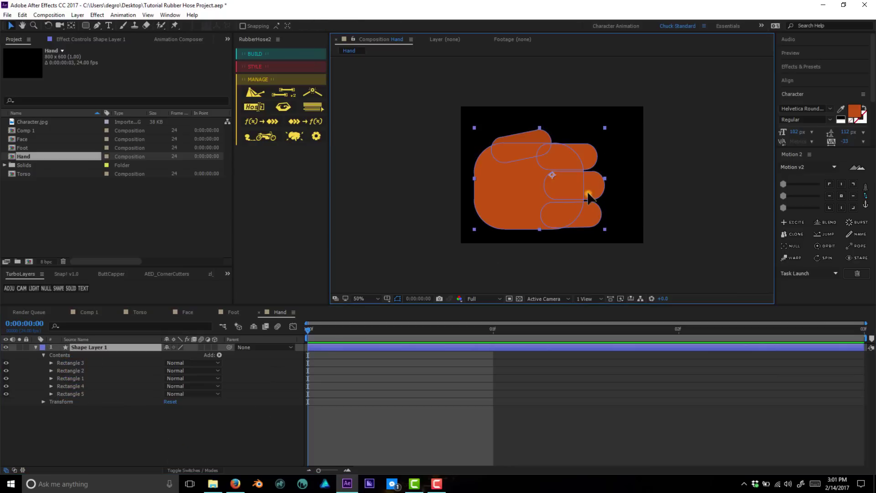
Step: Nudge the upper finger up slightly, shift the middle finger farther outward, and shift the lower finger slightly outward while shortening it
key("period")
left_click(632, 124)
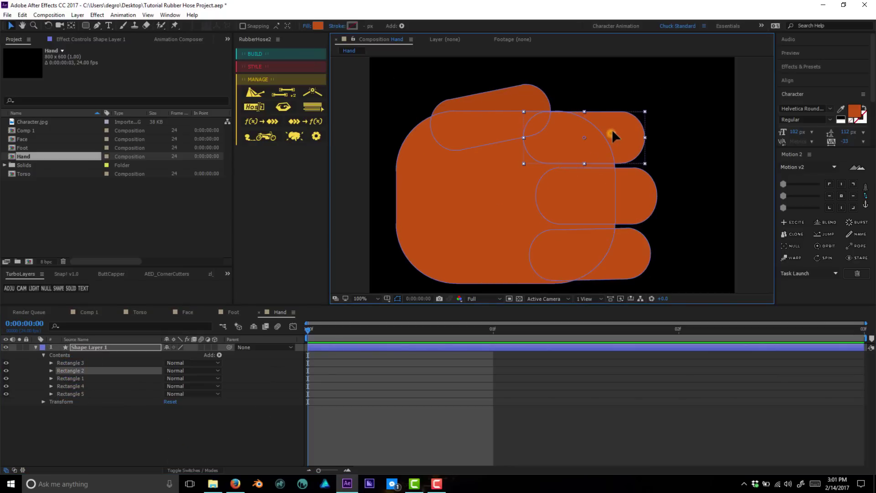
left_click_drag(611, 134, 612, 133)
left_click_drag(634, 198, 648, 198)
left_click(645, 250)
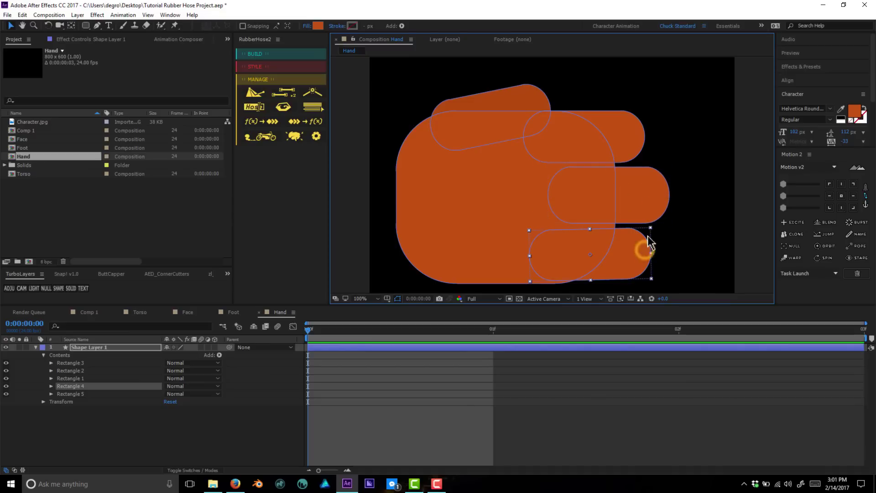
left_click_drag(629, 247, 632, 246)
left_click(654, 227)
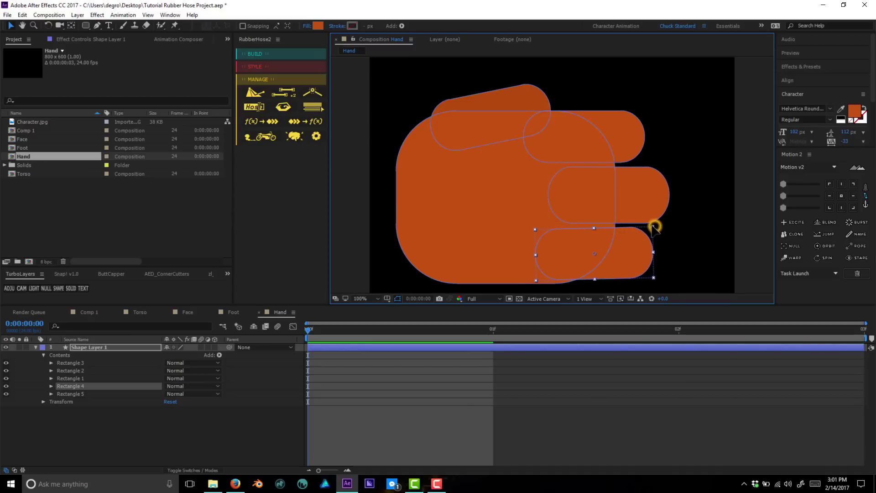
left_click(625, 377)
key("comma")
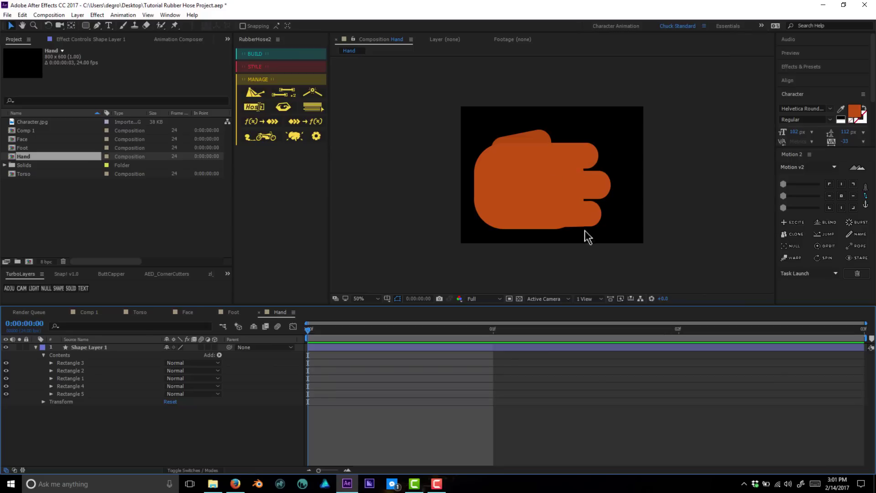
Step: Move the middle and lower fingers upward so they sit tightly beneath the upper finger
left_click(596, 184)
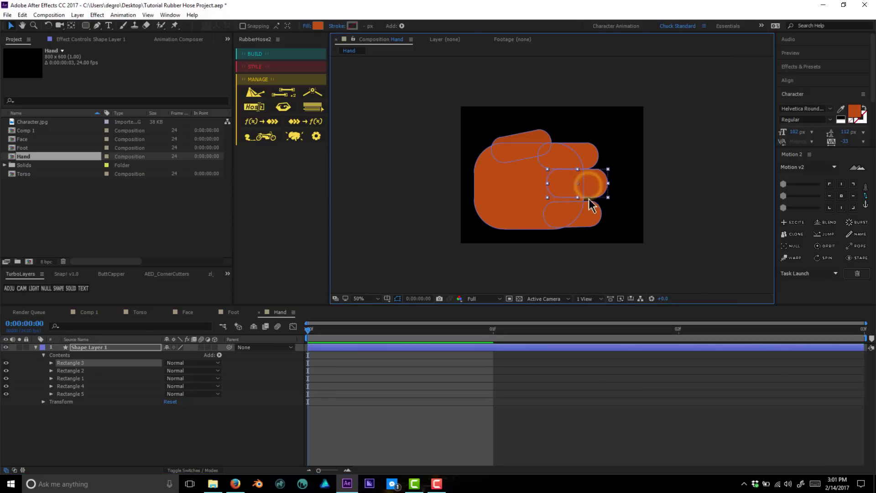
left_click(591, 218)
left_click_drag(592, 219, 600, 210)
Step: Duplicate the lower finger as a smaller, downward-tilted pinky at the palm's lower corner, and tuck the finger above it closer to the middle finger
key("period")
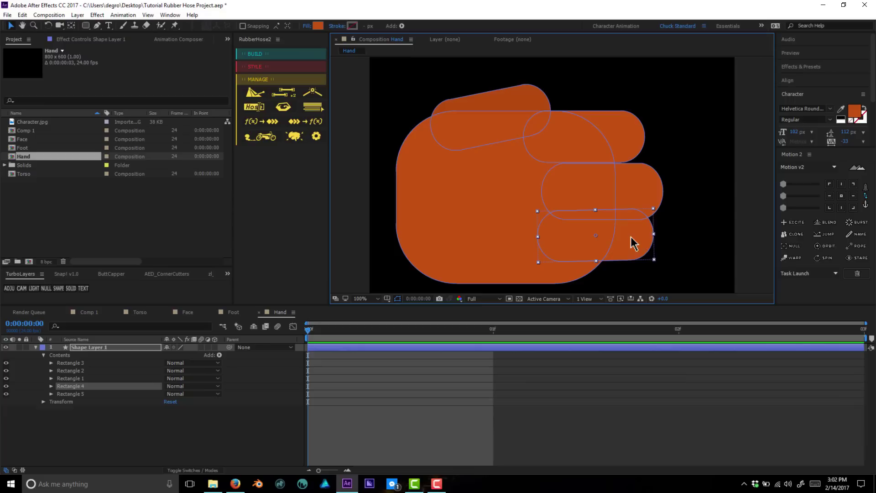
key("ctrl+d")
left_click_drag(632, 240, 632, 269)
left_click(651, 236)
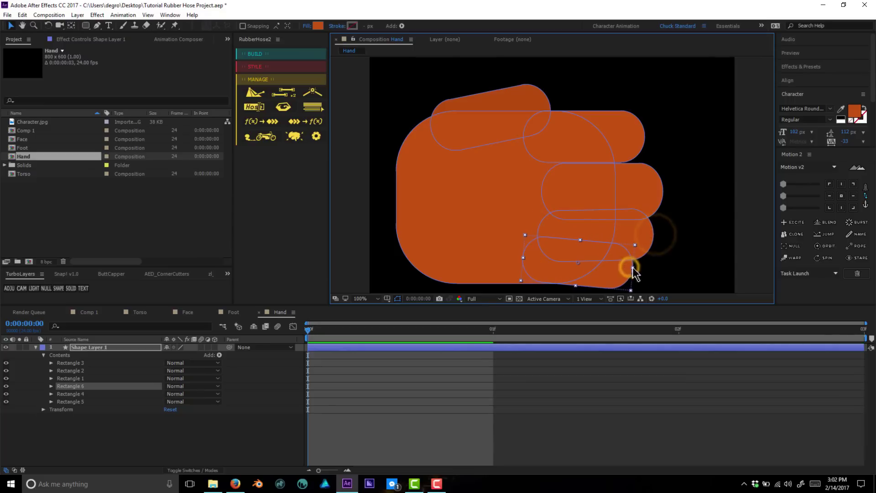
left_click(632, 246)
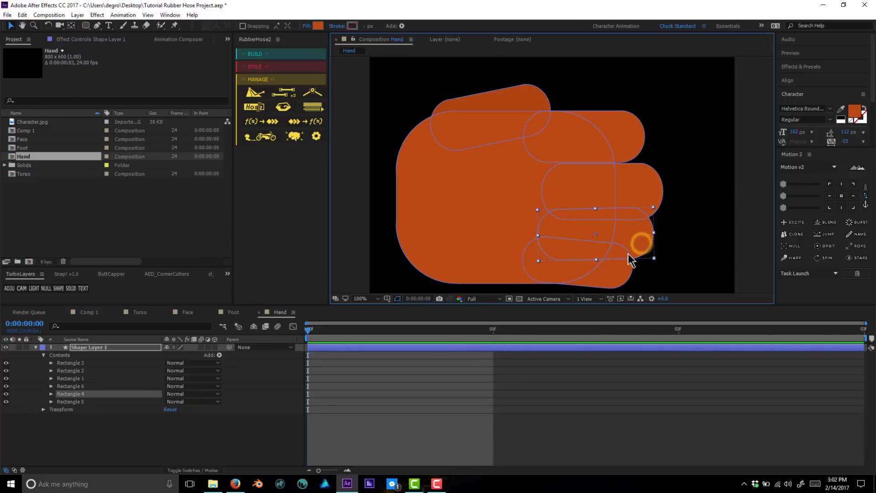
left_click(638, 199)
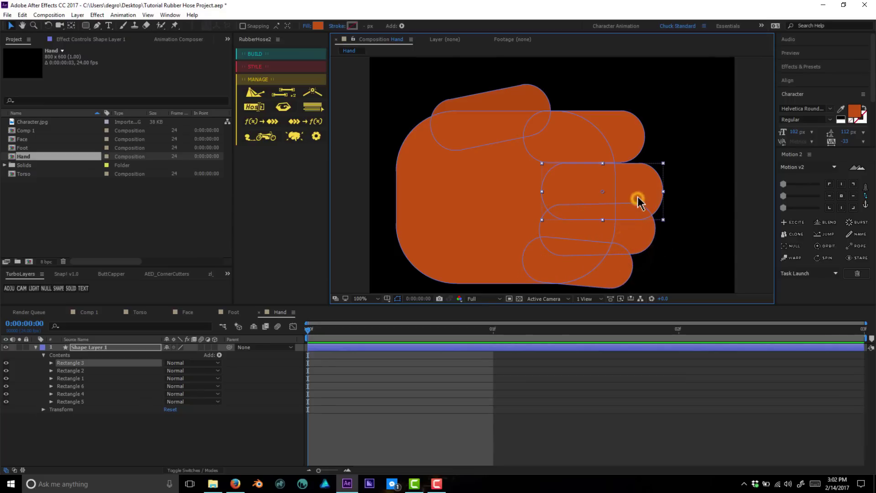
left_click(687, 401)
scroll(579, 141, "down", 2)
left_click_drag(571, 152, 548, 172)
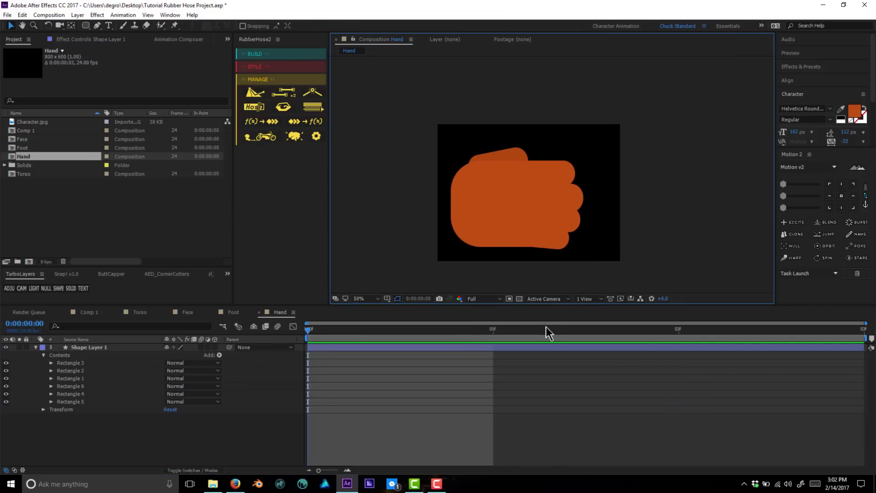
Step: Trim the fist shape layer so it lasts only the first frame of the Hand composition
left_click(477, 331)
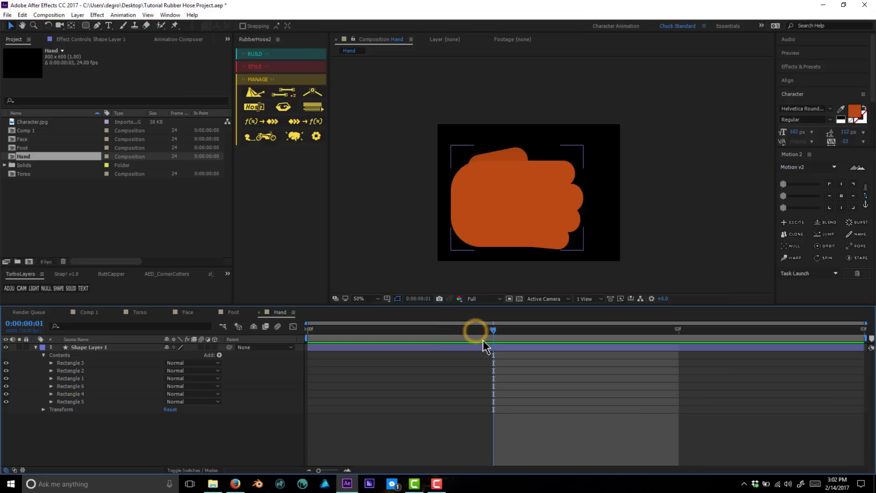
left_click(443, 328)
left_click(343, 349)
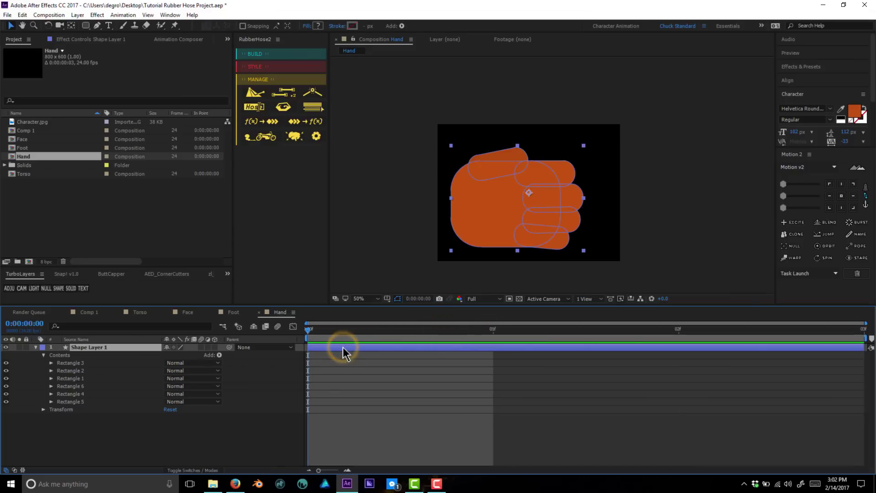
key("alt+]")
left_click(348, 376)
Step: Duplicate the one-frame fist layer and place the copy on the second frame
left_click(422, 350)
key("ctrl+d")
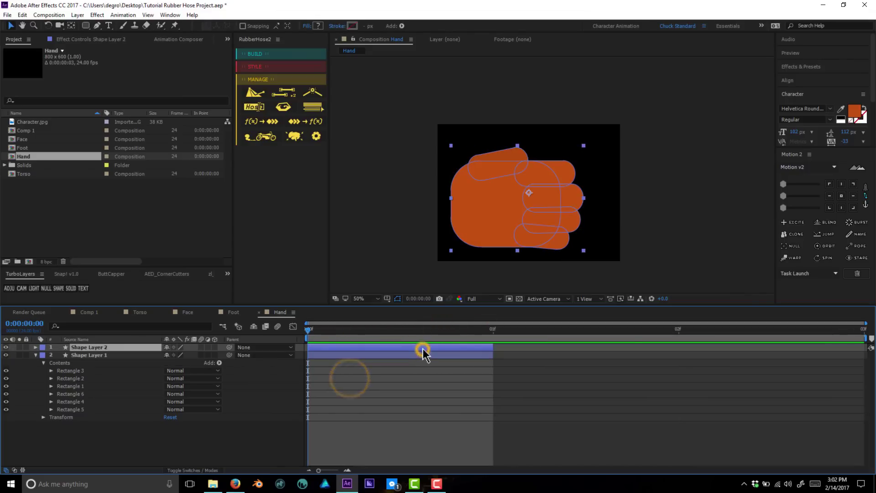
left_click_drag(423, 351, 528, 349)
left_click(511, 327)
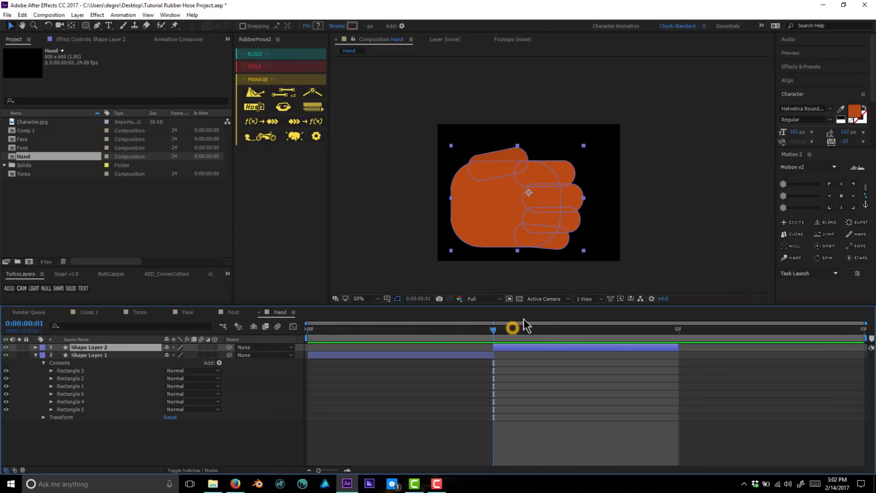
Step: On Shape Layer 2, extend the upper finger outward into a pointing index finger and pull the middle and third fingers slightly inward
double_click(567, 156)
left_click_drag(557, 176, 614, 177)
left_click(573, 199)
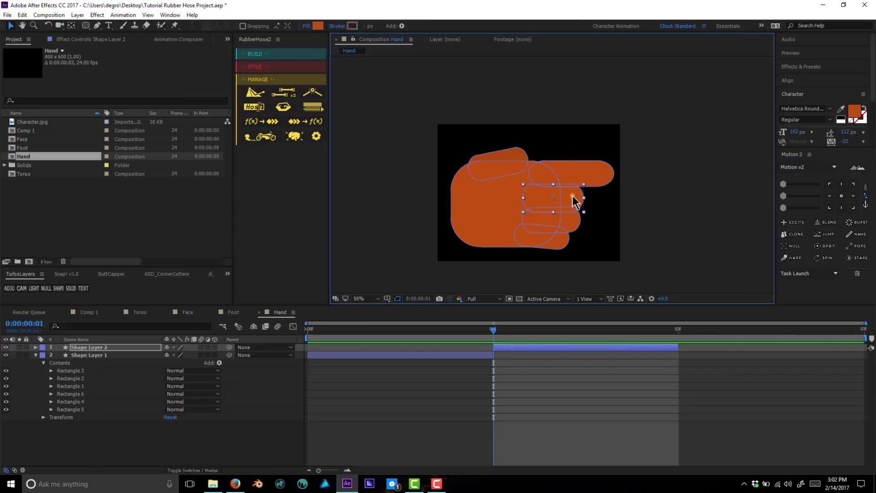
left_click(561, 245)
left_click(597, 395)
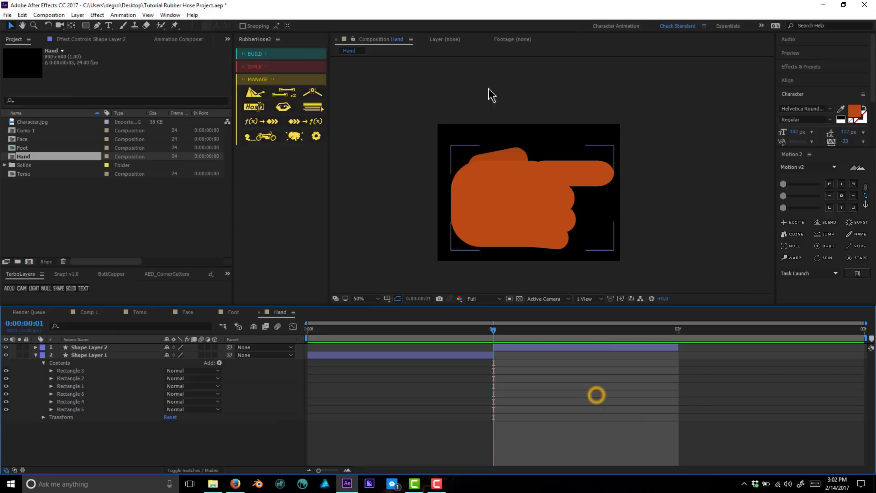
left_click(567, 165)
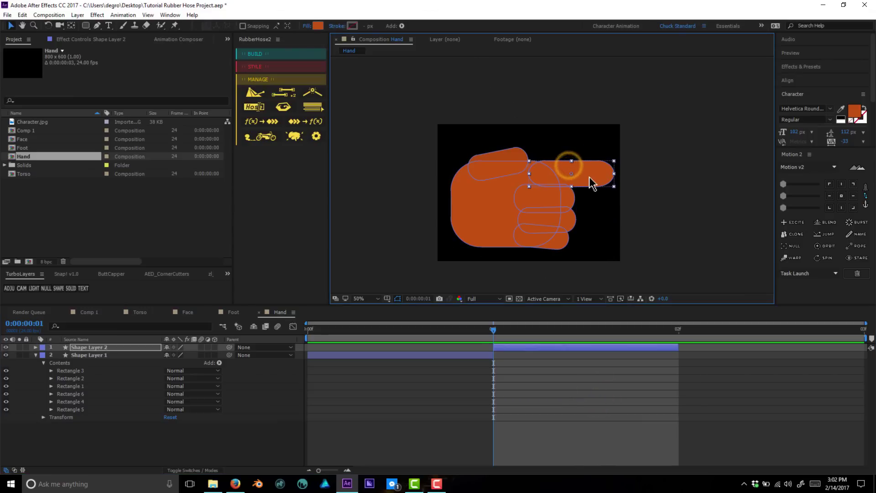
double_click(583, 176)
left_click(652, 406)
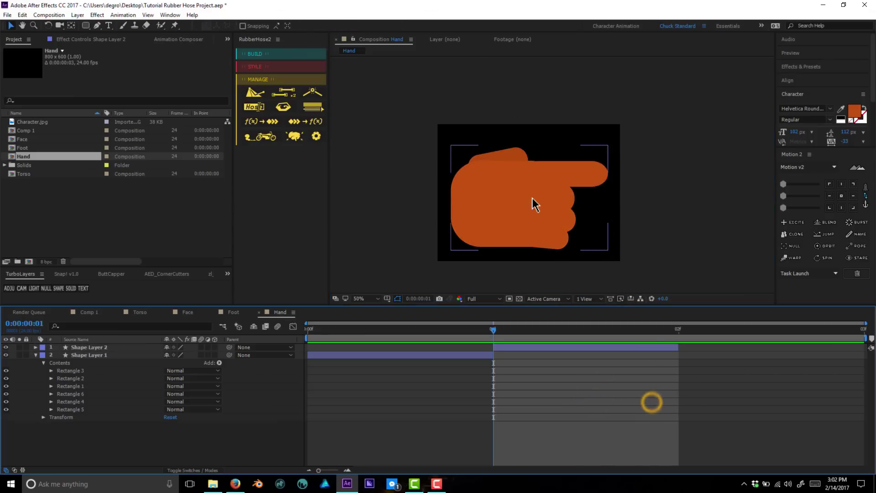
Step: Duplicate the pointing-hand layer and place the copy on the third frame
scroll(534, 201, "down", 1)
left_click(568, 212)
left_click(586, 348)
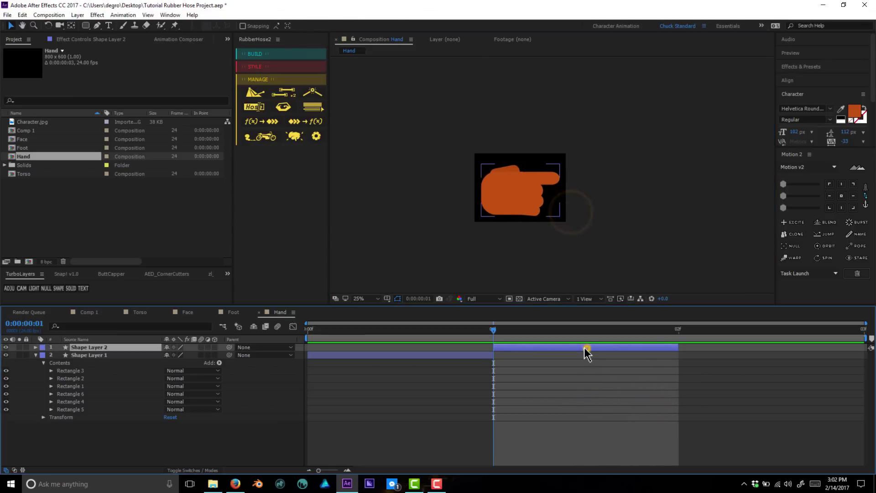
key("ctrl+d")
left_click_drag(530, 348, 661, 349)
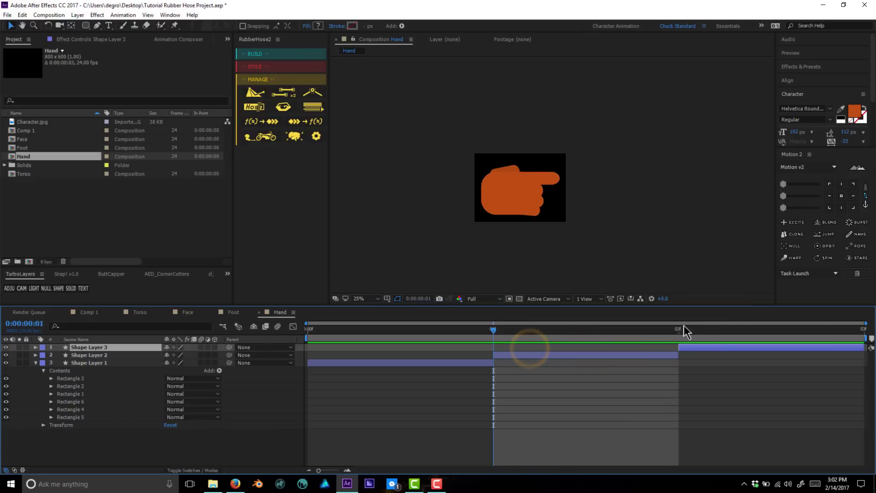
left_click(678, 329)
Step: On Shape Layer 3, rotate the thumb upright, pull the index finger back over the palm, and adjust the lower fingers for a thumbs-up
key("period")
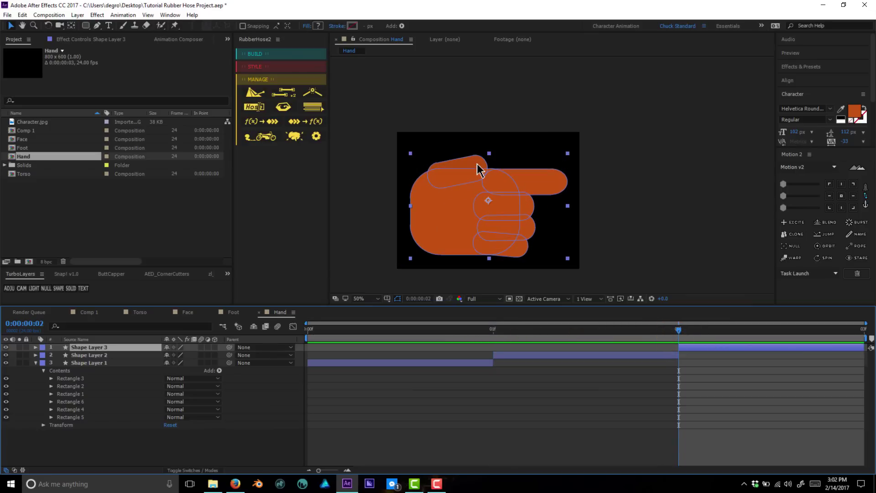
double_click(475, 165)
left_click_drag(491, 153, 461, 157)
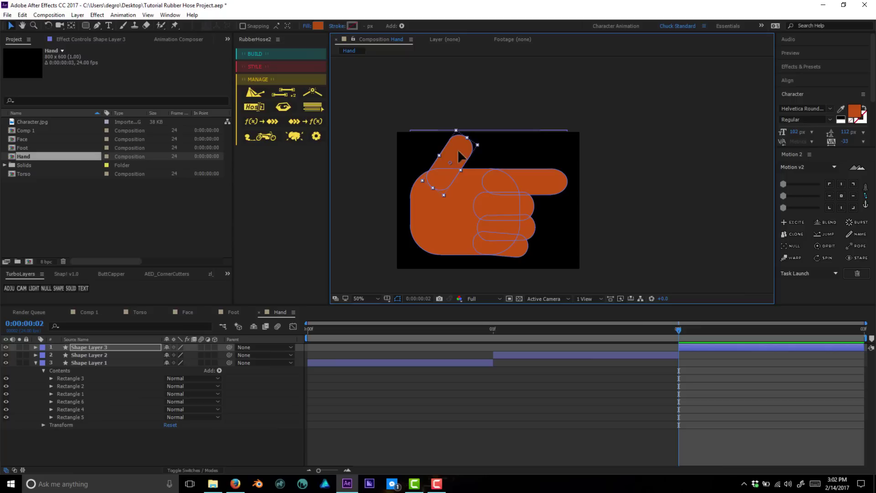
left_click_drag(553, 186, 528, 204)
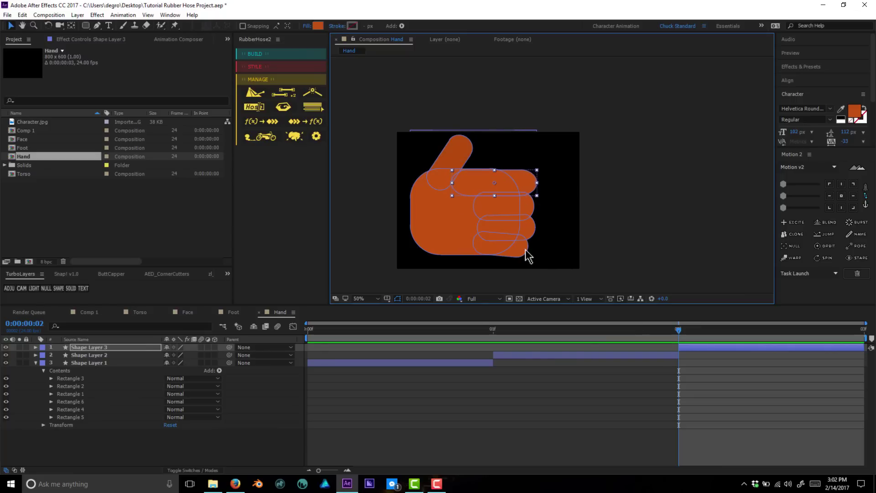
left_click_drag(525, 251, 528, 224)
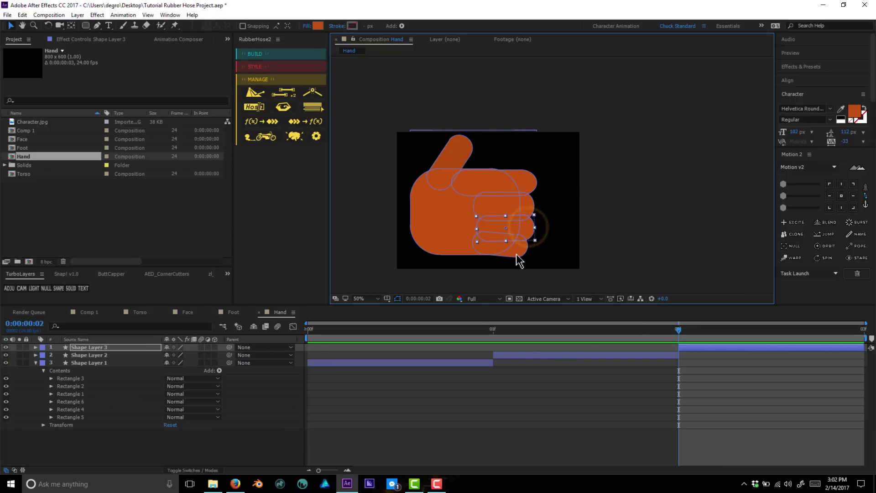
left_click_drag(518, 254, 513, 251)
Step: Nudge the thumbs-up pose's index finger up slightly so its upper edge lines up with the palm's
left_click(612, 370)
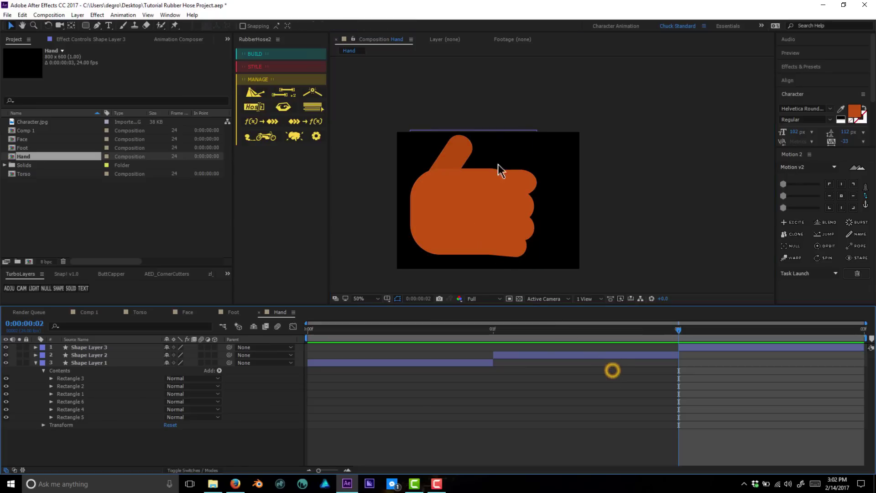
key("comma")
key("period")
left_click(510, 181)
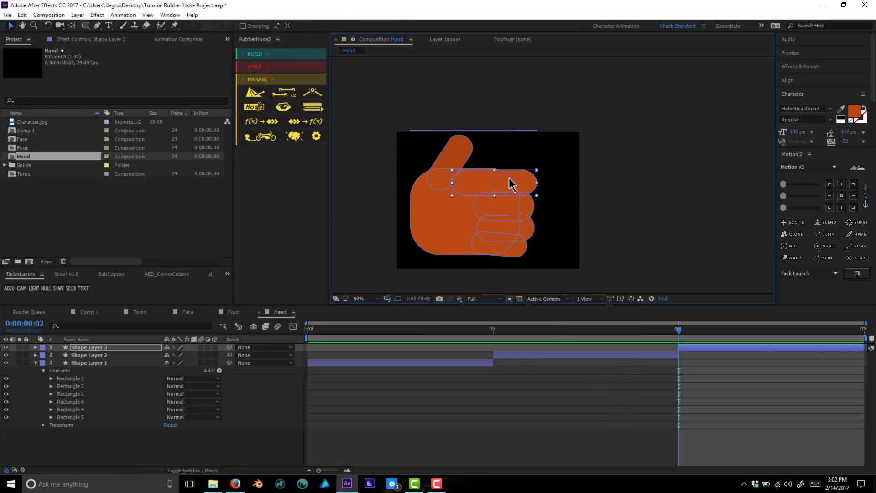
key("period")
left_click_drag(491, 185, 490, 178)
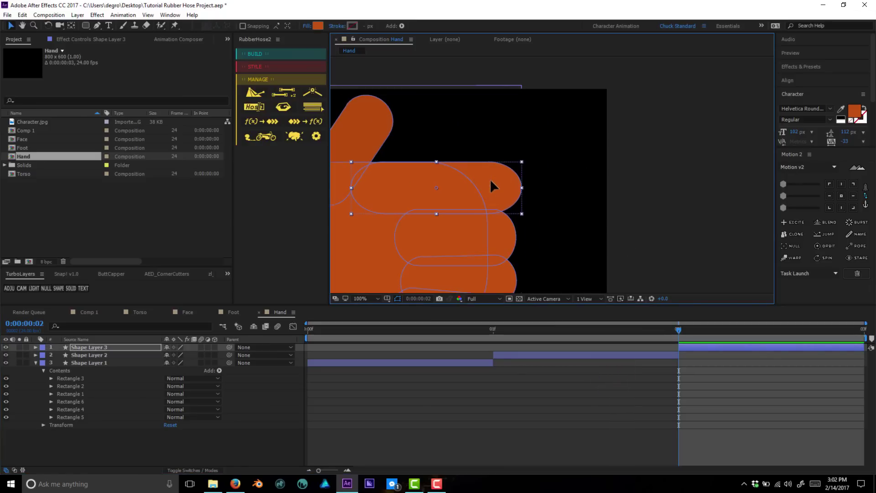
left_click(553, 388)
key("comma")
key("comma")
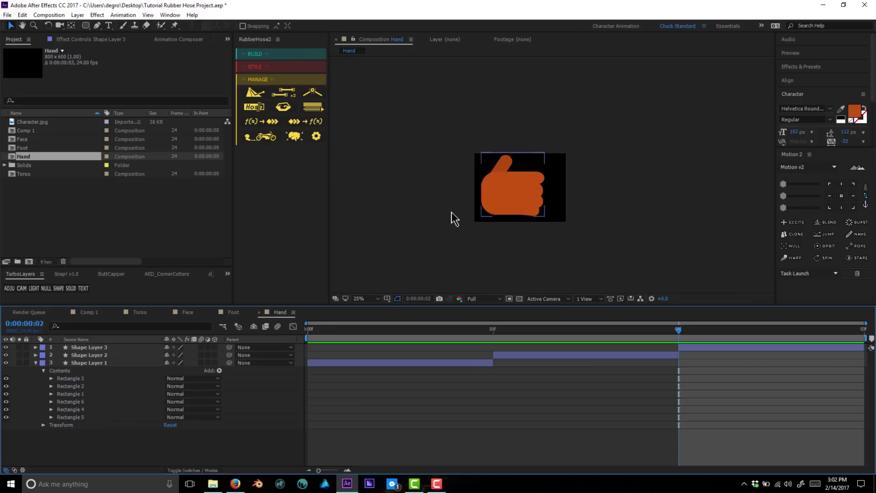
Step: Add the Hand composition above the Hose 5::Wrist layer in Comp 1 and scale it down to about a quarter size
left_click(84, 312)
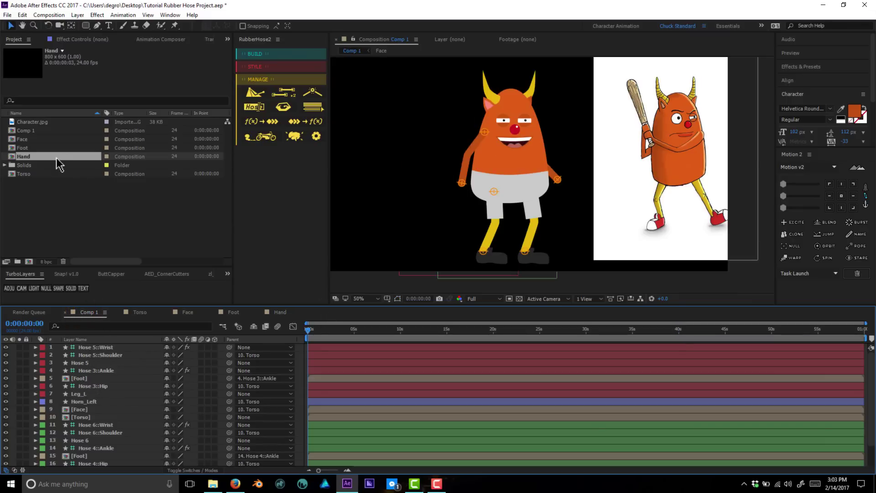
left_click_drag(57, 156, 108, 345)
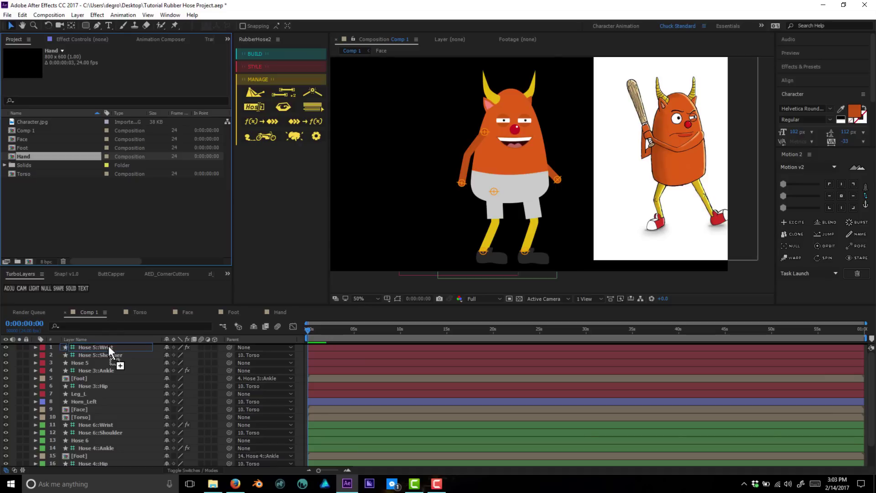
left_click_drag(108, 345, 108, 346)
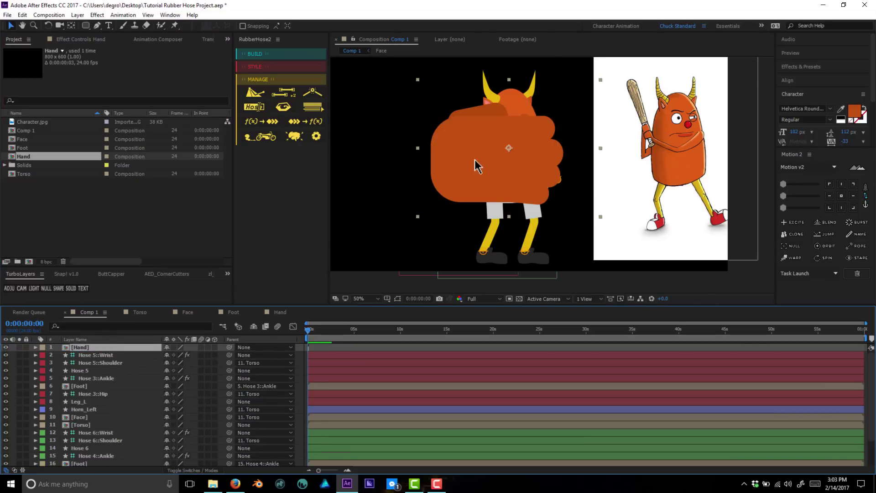
left_click_drag(600, 216, 530, 177)
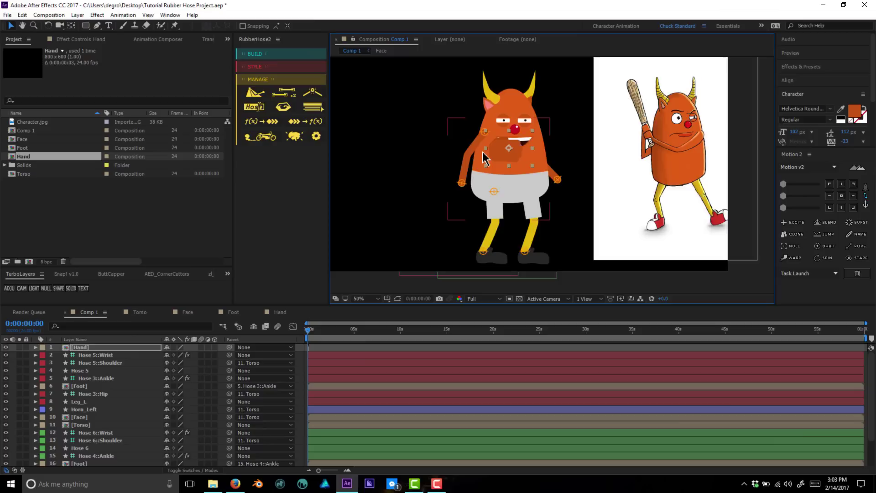
Step: Reset the Hand layer's anchor point to its wrist end, place it fingers-down below the arm, and parent it to Hose 5::Wrist
key("period")
key("y")
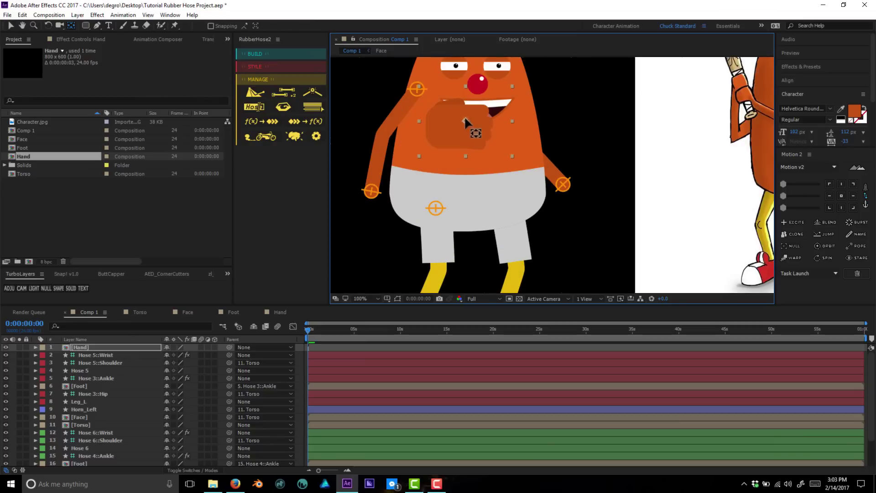
left_click_drag(465, 116, 408, 242)
key("v")
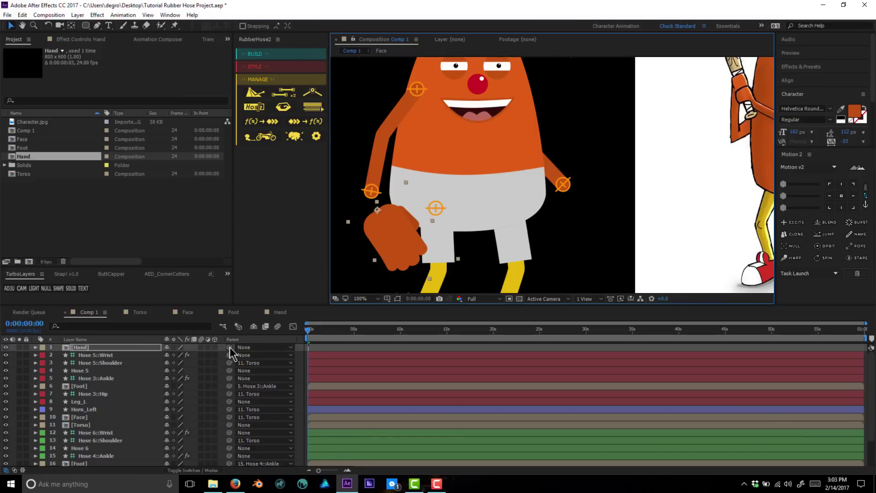
left_click_drag(229, 347, 138, 357)
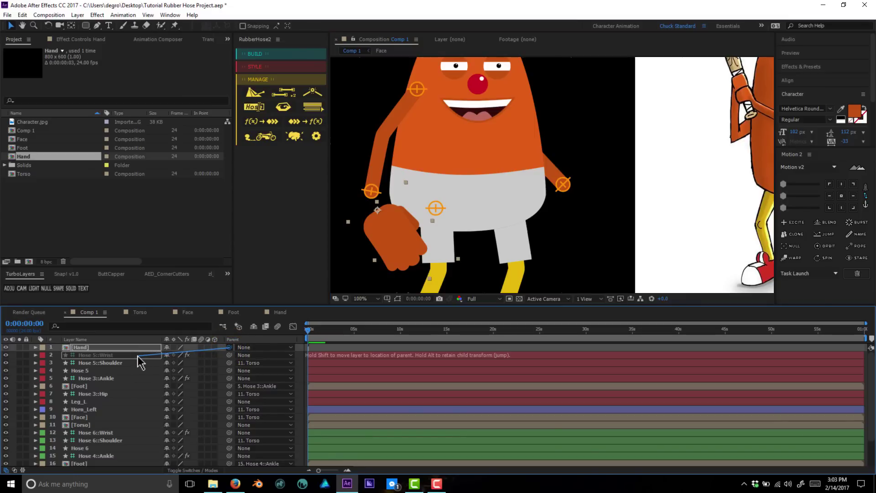
left_click_drag(137, 357, 138, 357)
Step: Rename the Hose 5 layer as Arm_L and the Hose 6 layer as Arm_R
left_click(84, 370)
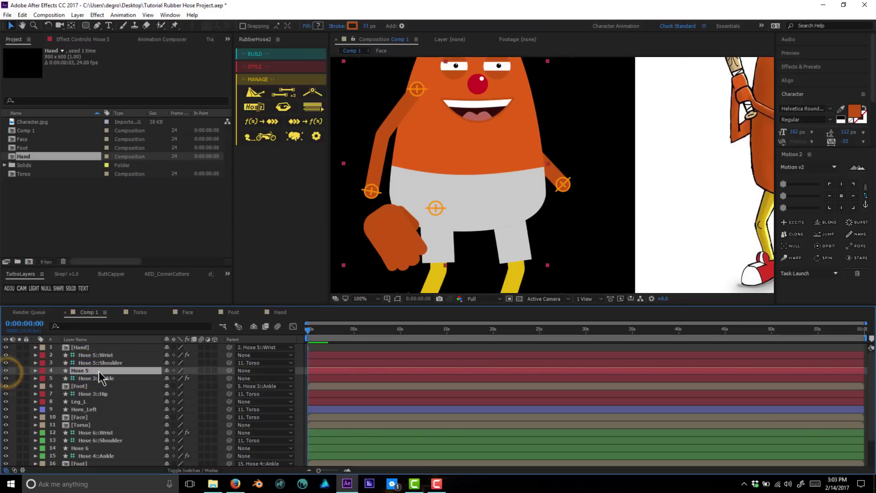
key("Return")
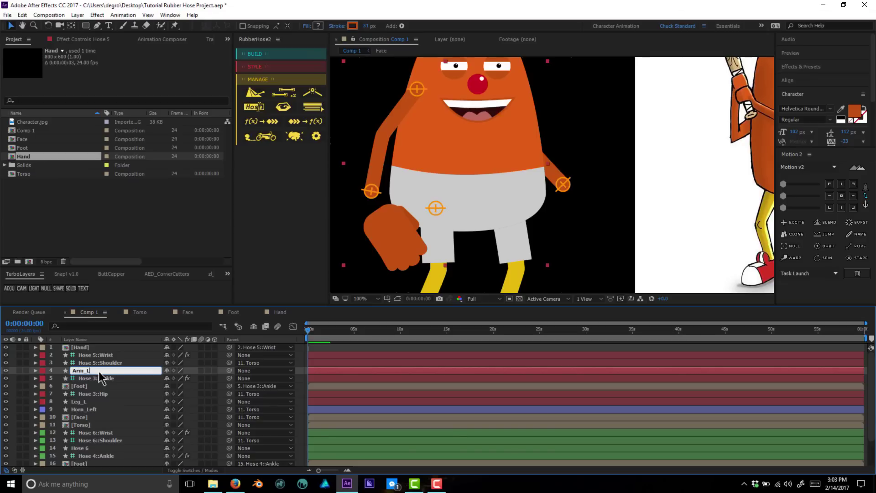
key("Return")
left_click(82, 448)
key("Return")
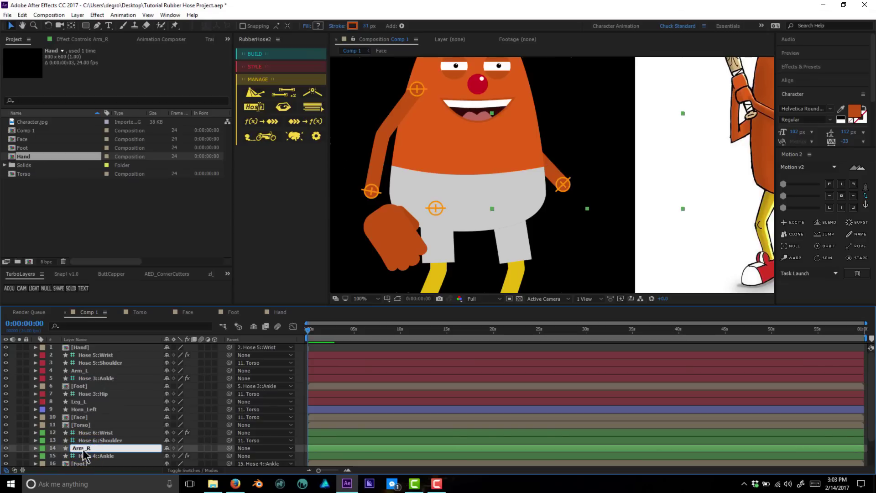
key("Return")
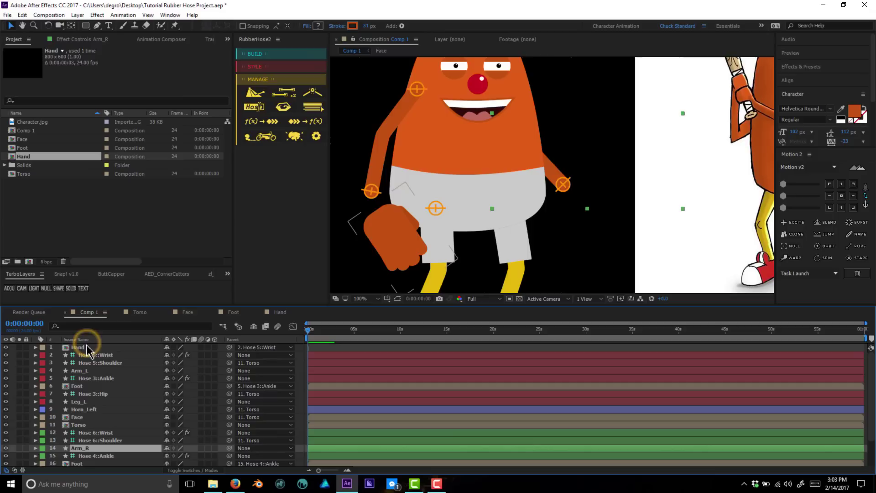
Step: Move the Hand layer up so its wrist end meets the Hose 5::Wrist controller
left_click(87, 347)
left_click(78, 339)
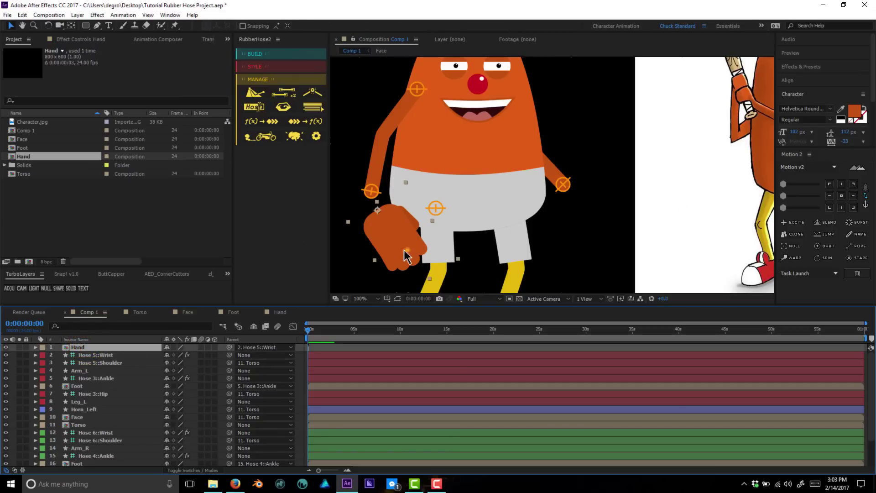
mouse_move(404, 256)
left_mouse_down()
mouse_move(399, 232)
mouse_move(389, 237)
left_mouse_up()
Step: Turn off Auto Rotate End in the RubberHose 2 effect on Hose 5::Wrist
left_click(119, 355)
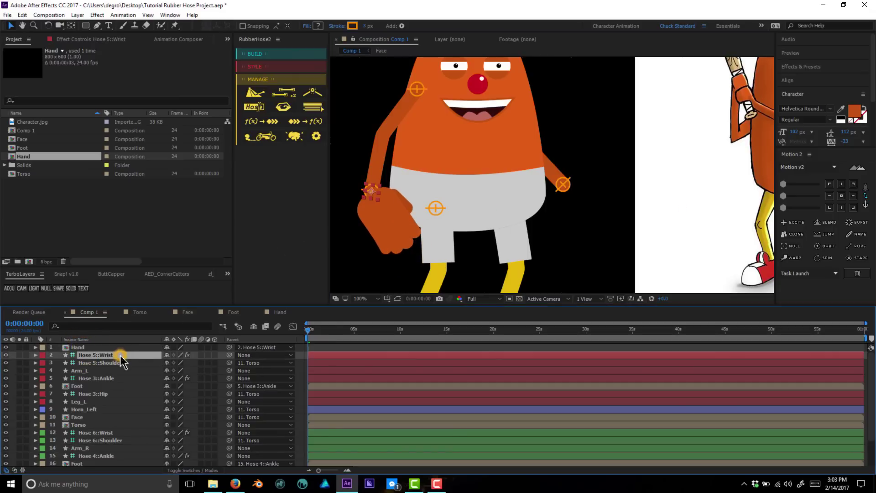
left_click(100, 39)
left_click(126, 105)
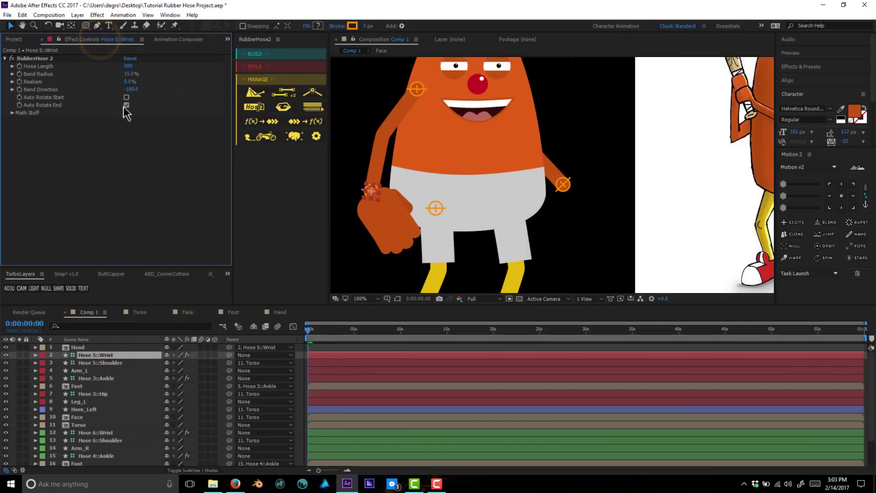
left_click(127, 105)
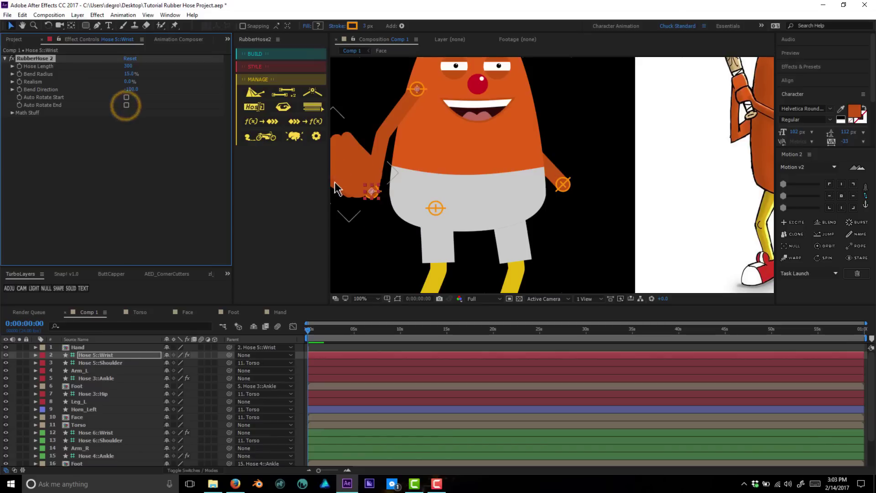
Step: Rotate the hand to hang straight down, reorder its layer beneath Hose 5::Wrist, and align it with the end of the arm
left_click(340, 137)
key("w")
left_click_drag(328, 196, 365, 276)
left_click_drag(111, 347, 118, 365)
left_click_drag(407, 271, 401, 256)
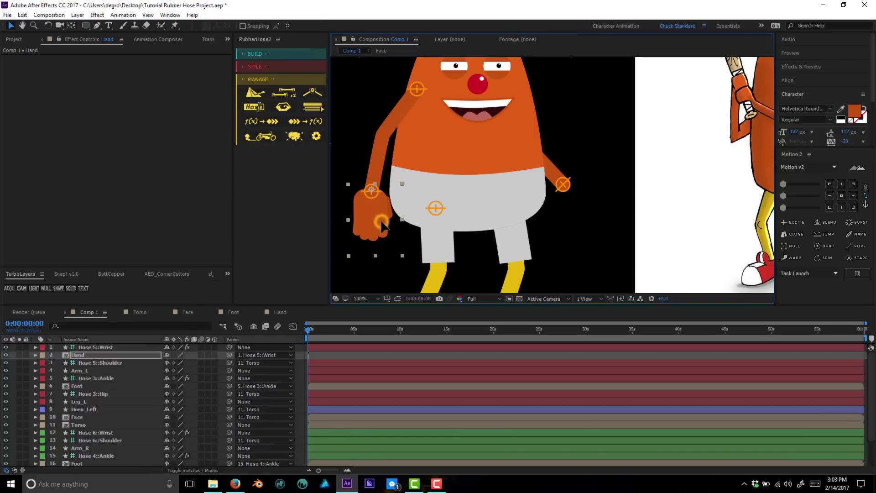
left_click_drag(381, 222, 381, 221)
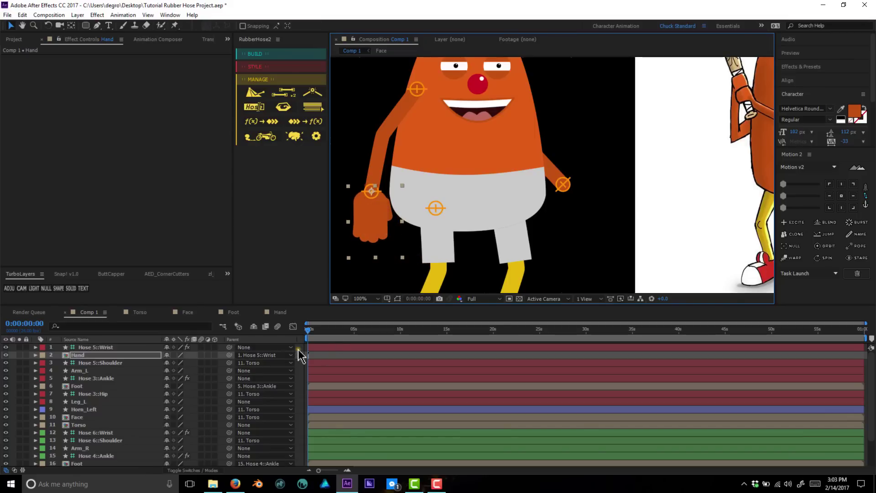
Step: Test the arm's bend by moving the Hose 5::Wrist controller over the belly, and undo the move
left_click(297, 348)
left_click_drag(371, 191, 454, 152)
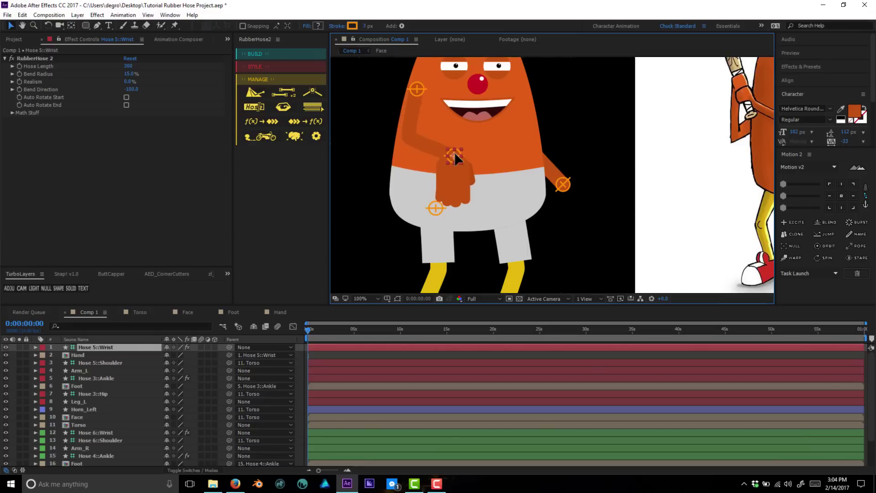
key("ctrl+z")
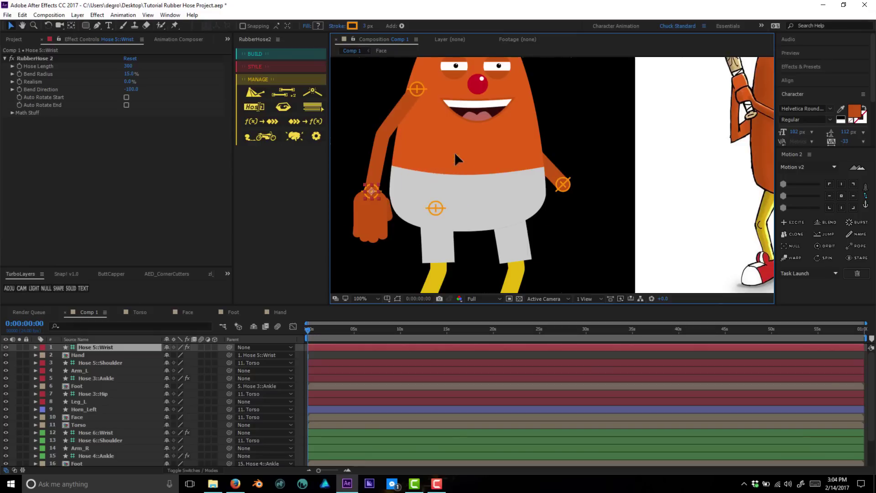
Step: Duplicate the Hand layer, place the copy directly below Hose 6::Wrist in the layer stack, and parent it to that controller
left_click(91, 356)
key("ctrl+d")
left_click_drag(94, 356, 104, 424)
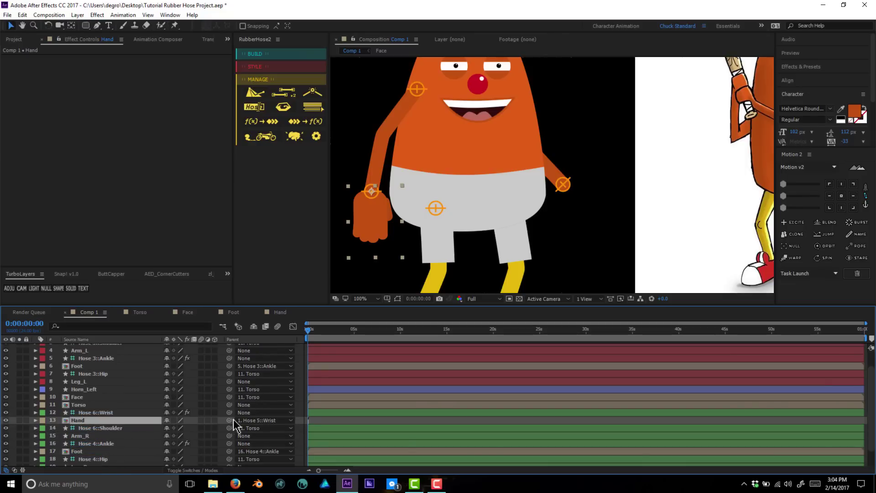
left_click_drag(229, 420, 124, 412)
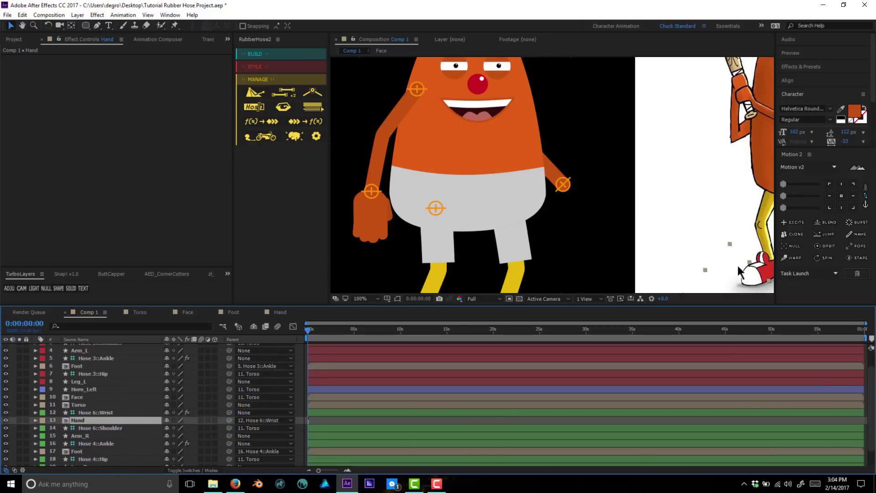
Step: Bring the duplicated hand over to the opposite arm and turn off Auto Rotate End on Hose 6::Wrist
left_click_drag(739, 271, 573, 197)
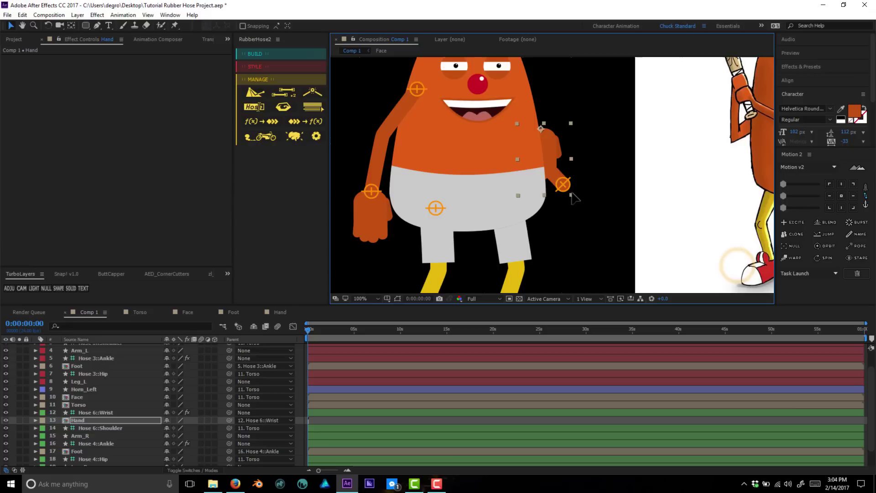
left_click(103, 412)
left_click(127, 105)
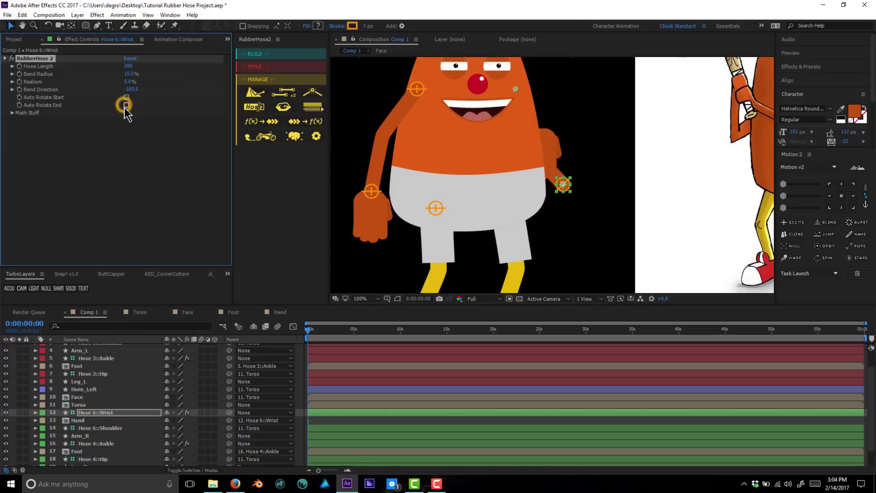
left_click(572, 226)
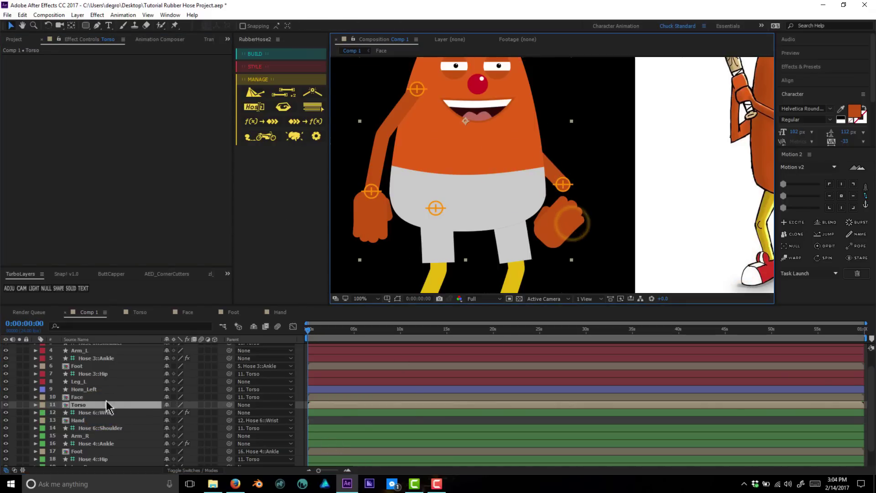
Step: Rotate the duplicated hand so its fingers point outward and down, and move its wrist end onto the Hose 6::Wrist controller
left_click(97, 419)
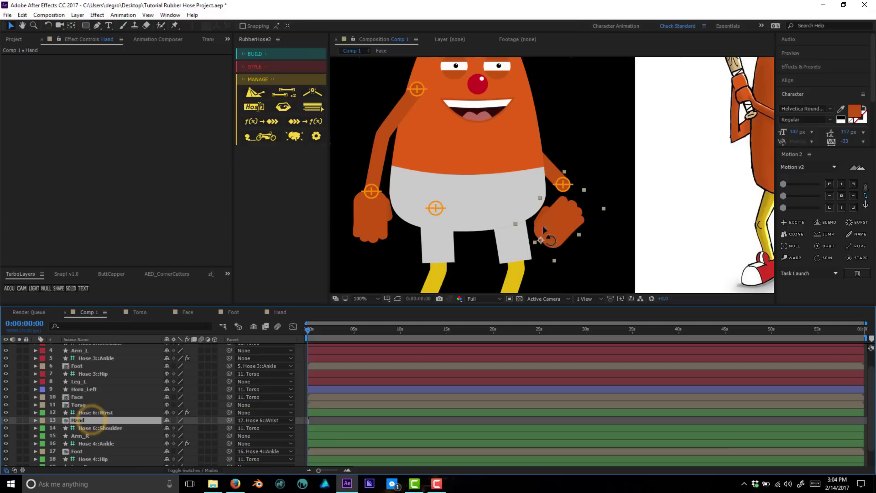
key("w")
left_click_drag(567, 222, 578, 201)
key("v")
key("Up")
key("Up")
key("Up")
key("Up")
key("Up")
key("Up")
key("Up")
key("Up")
key("Up")
key("Up")
key("Up")
key("Up")
key("Up")
key("Up")
key("Up")
key("Up")
key("Up")
key("Up")
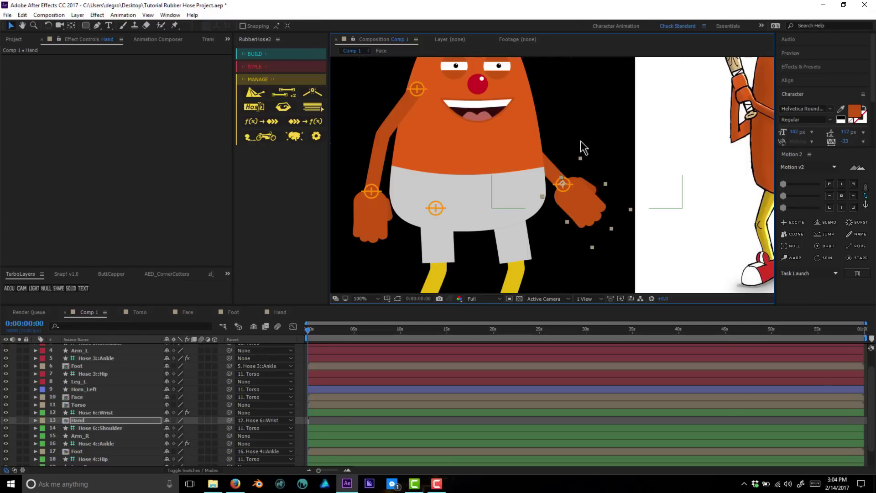
left_click(304, 398)
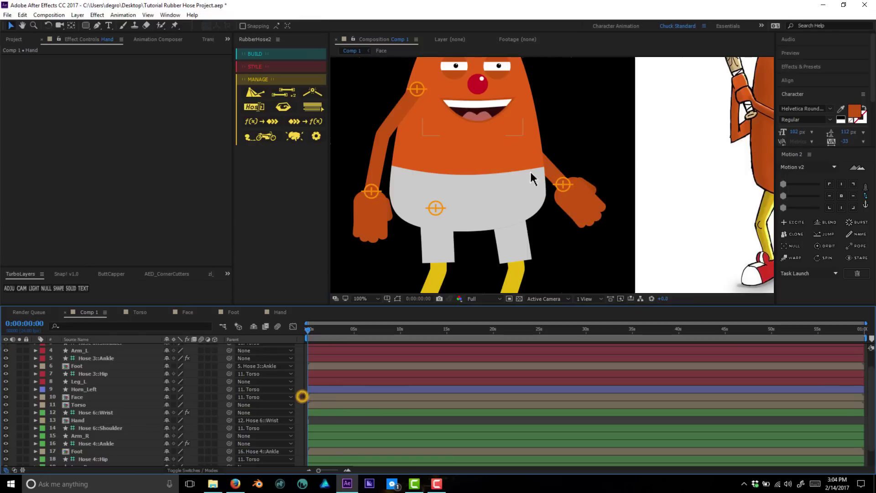
Step: Test the second arm by moving the Hose 6::Wrist controller around and returning it to its place
left_click(525, 224)
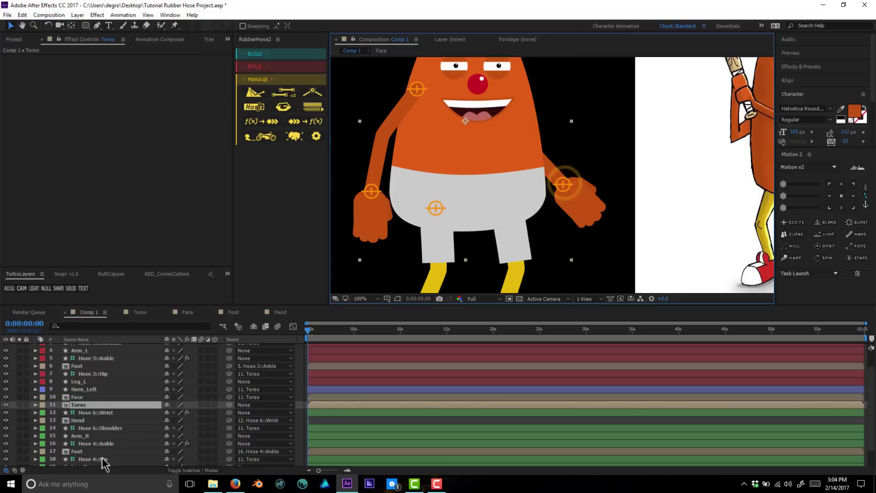
left_click(91, 420)
left_click(98, 412)
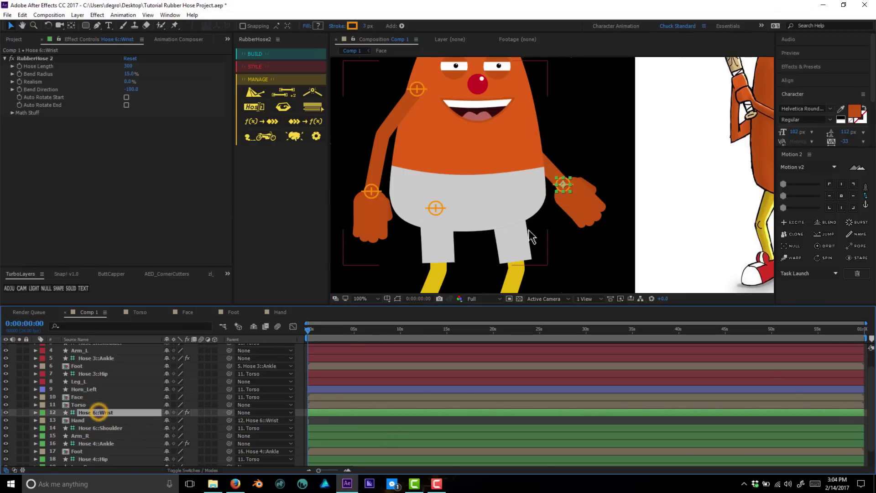
left_click_drag(572, 159, 563, 184)
Step: Enable time remapping on both Hand layers in Comp 1
left_click(378, 231)
key("comma")
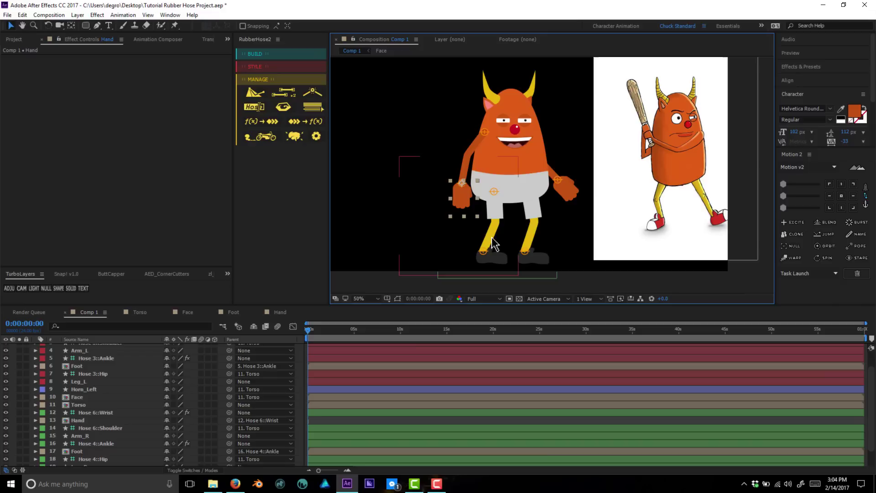
scroll(344, 405, "up", 2)
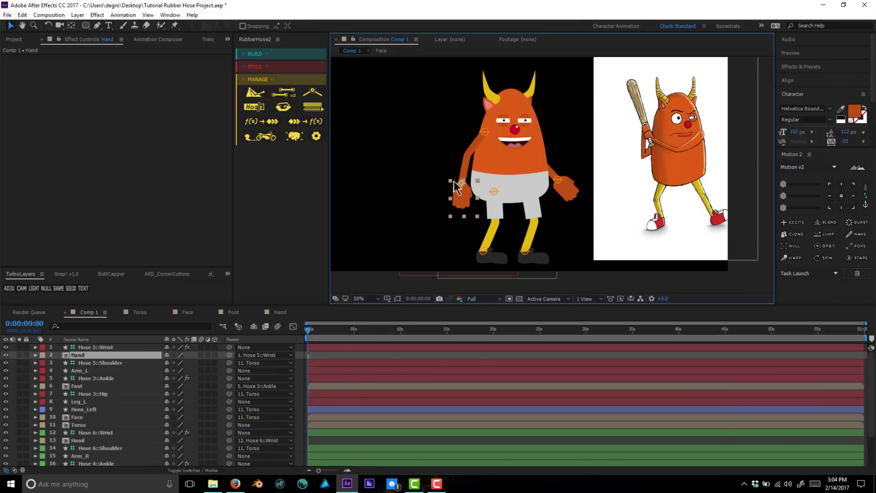
key("period")
key("period")
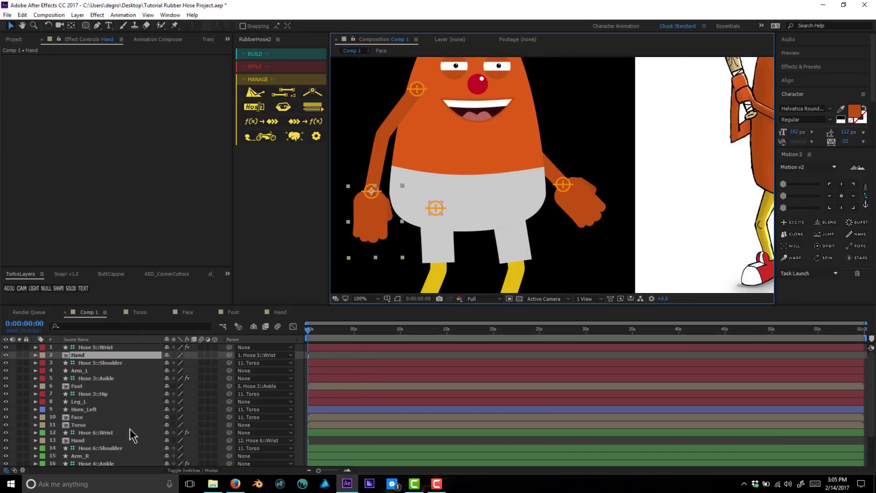
left_click(346, 470)
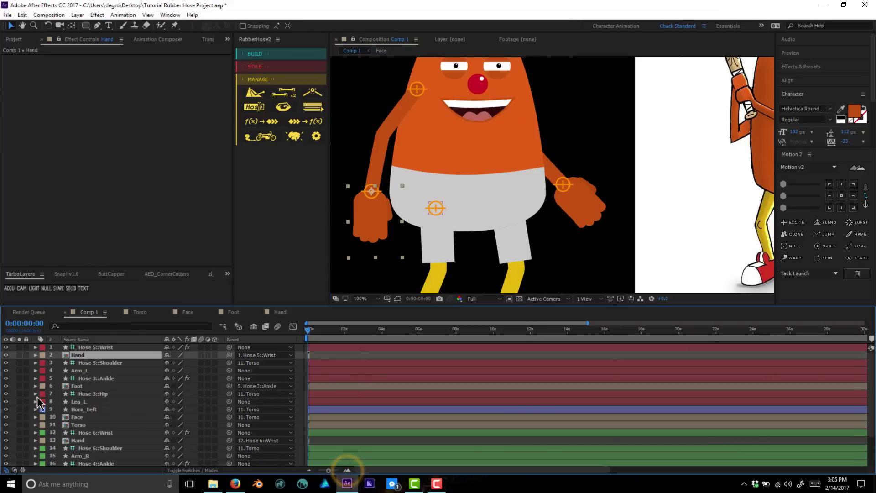
left_click(77, 441)
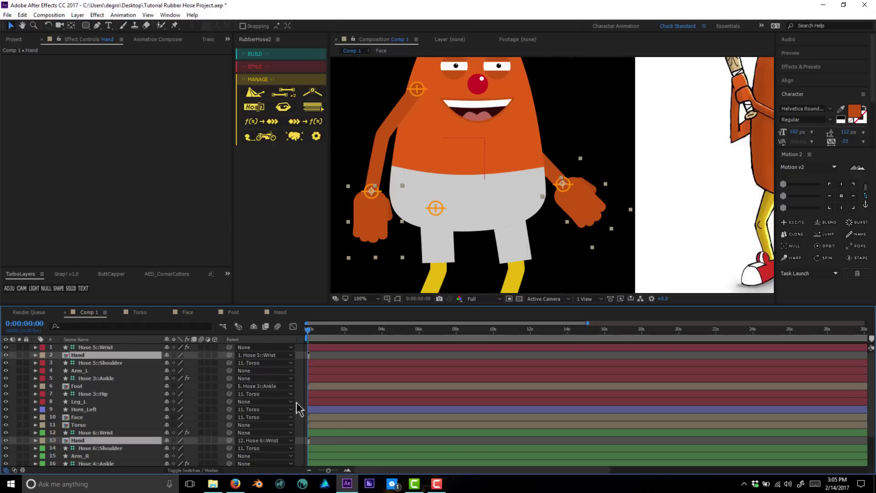
key("ctrl+alt+t")
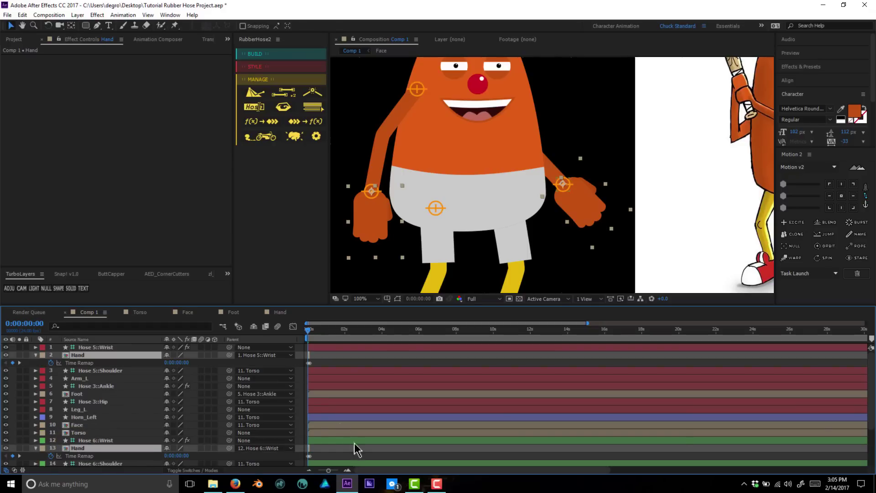
Step: Extend the out points of both Hand layers to about 40 seconds
left_click_drag(312, 448, 872, 402)
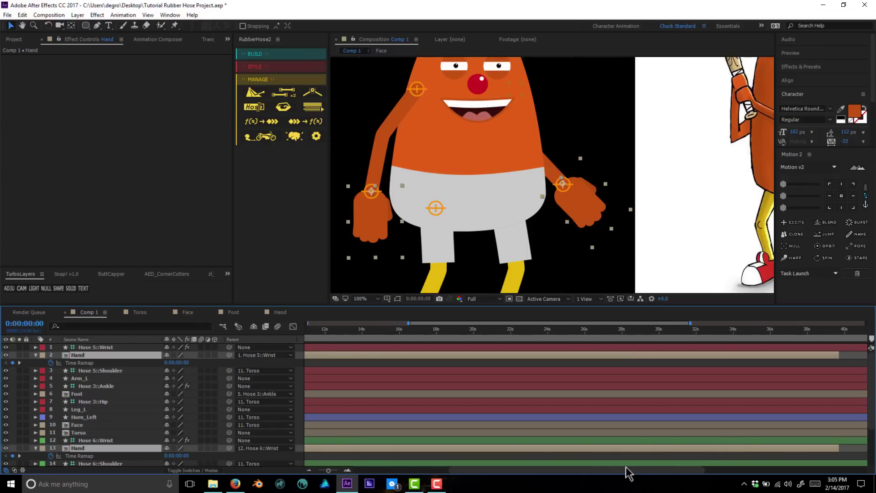
left_click_drag(627, 469, 318, 482)
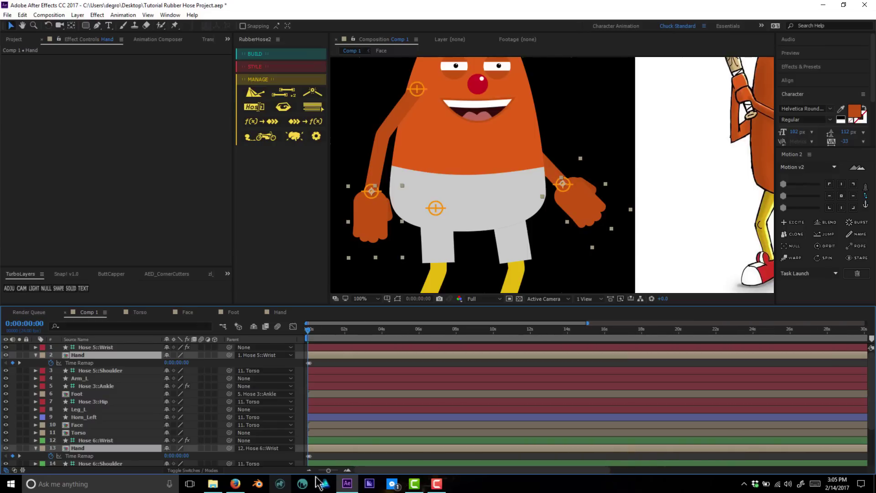
Step: Delete the end Time Remap keyframe on both Hand layers, keeping only the keyframes at frame 0
left_click(347, 470)
left_click(461, 470)
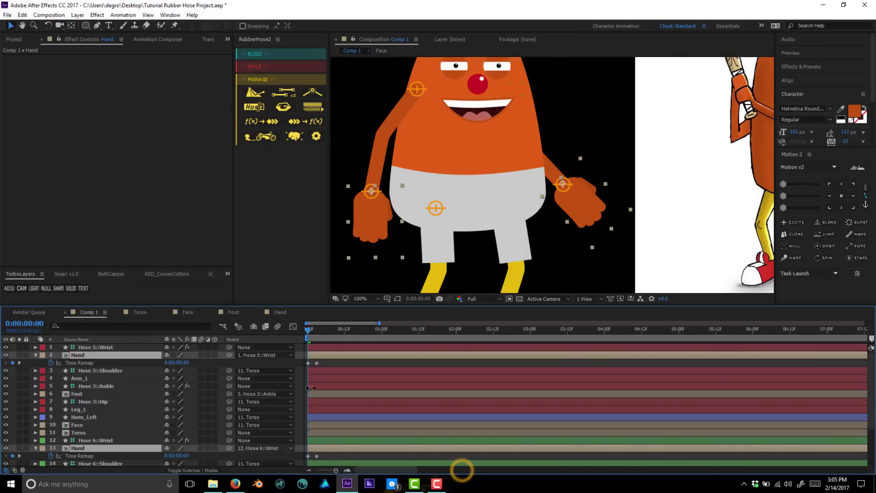
left_click(324, 363)
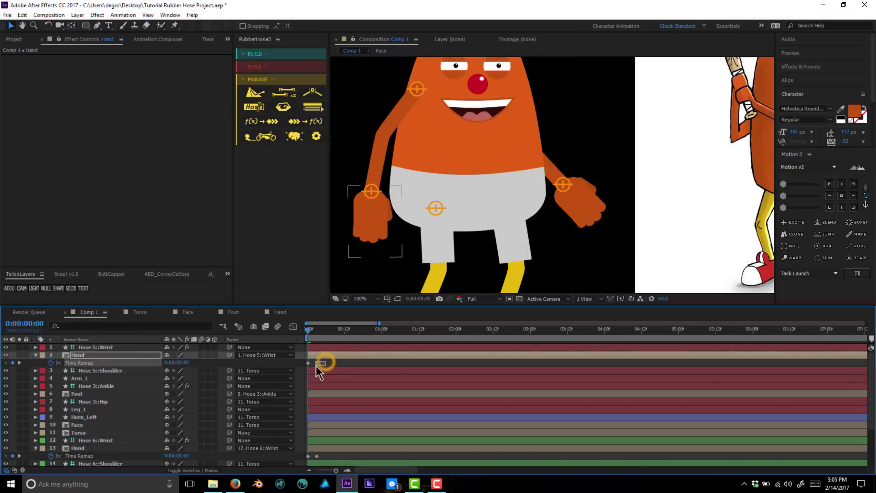
left_click(324, 455)
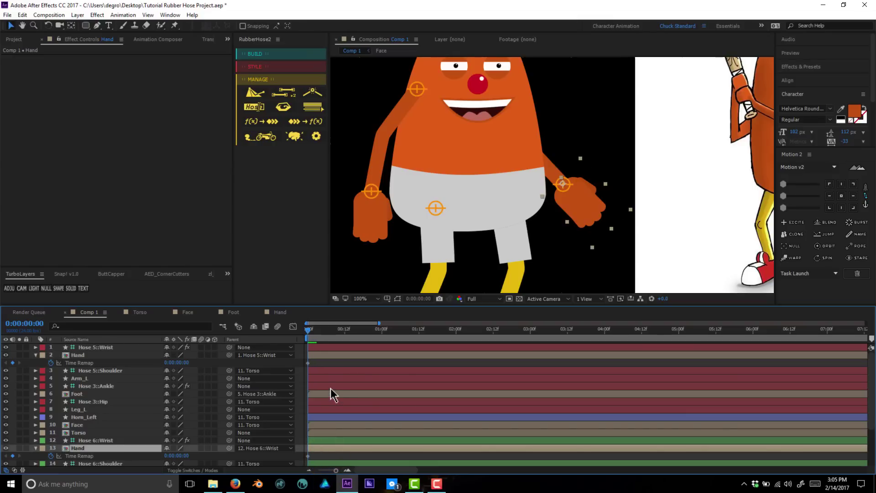
Step: Convert the remaining Time Remap keyframe at frame 0 on both Hand layers to a hold keyframe
left_click(312, 363, "shift")
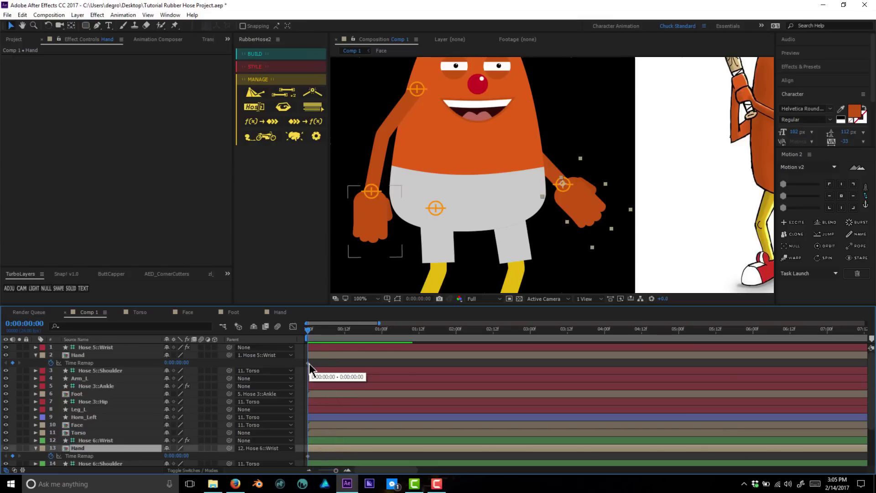
left_click(308, 363)
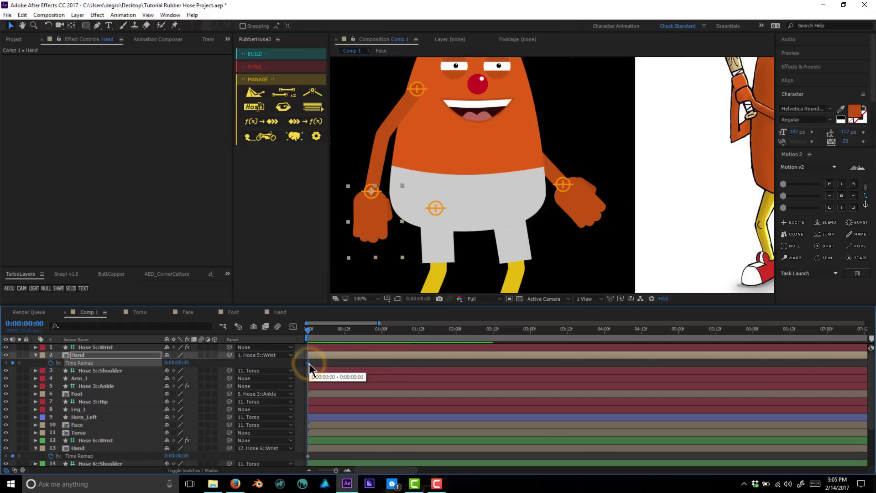
left_click(308, 456)
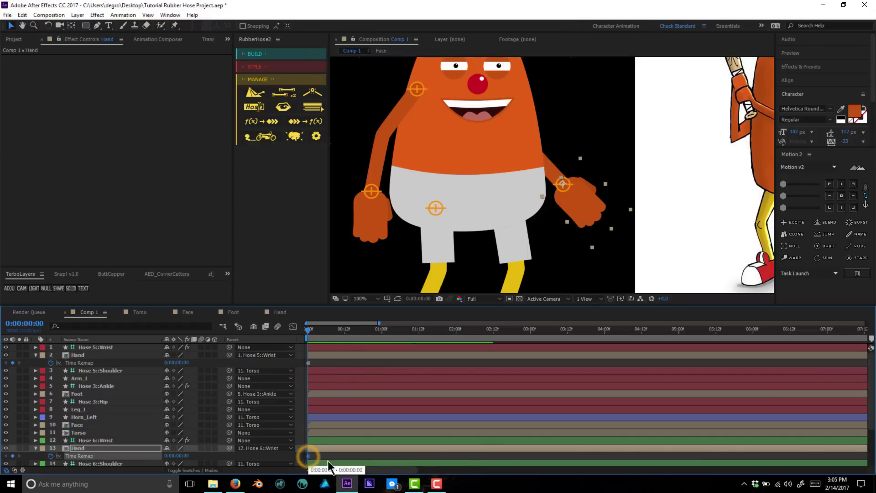
Step: At frame 8, set Time Remap of the Hand layer parented to Hose 6::Wrist to frame 2 for the open-thumb pose
left_click(347, 469)
left_click_drag(381, 470, 360, 469)
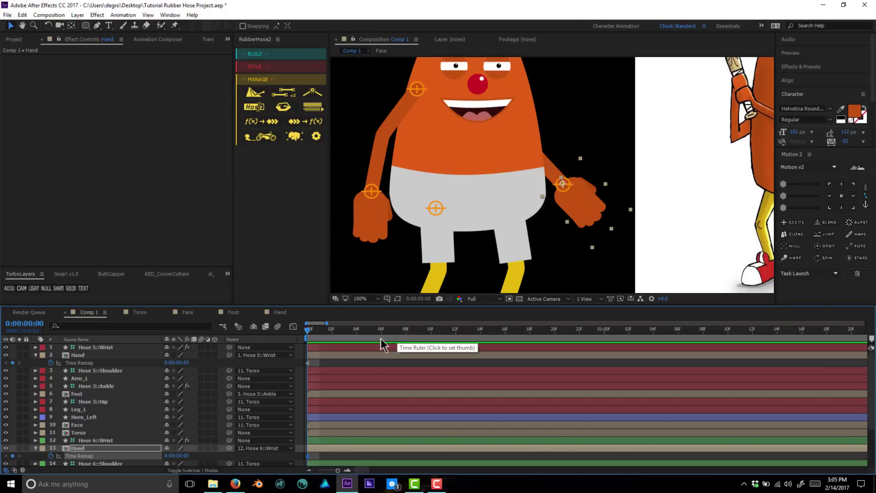
left_click(406, 331)
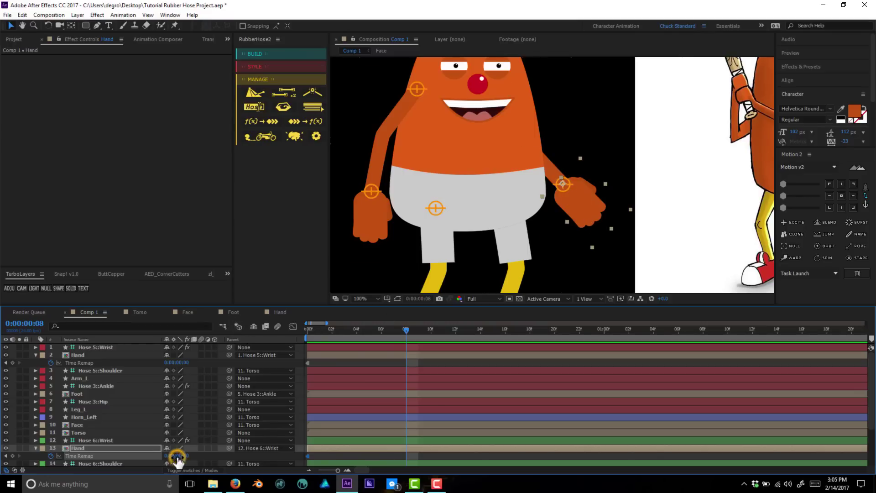
left_click_drag(177, 460, 185, 456)
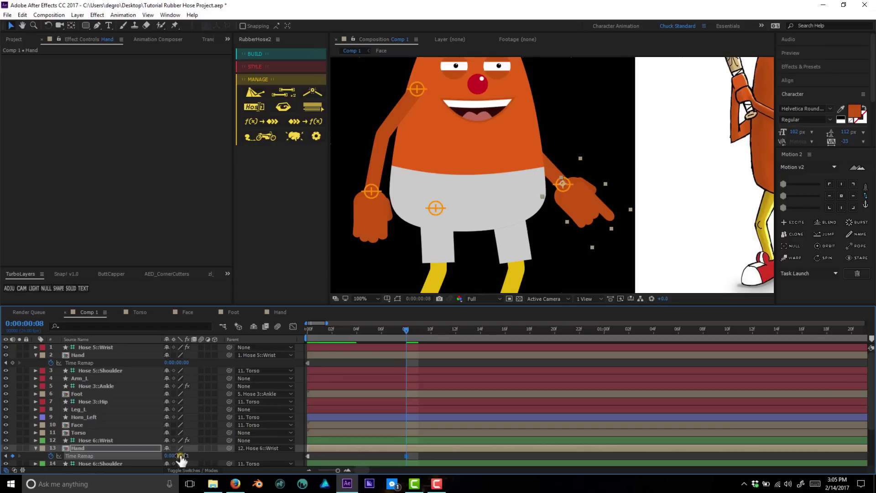
left_click_drag(181, 460, 186, 456)
left_click(185, 455)
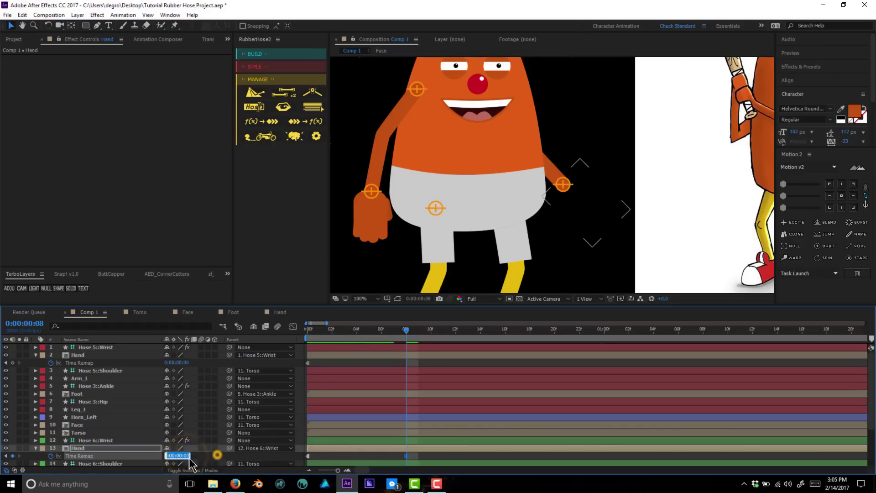
type("2")
key("Return")
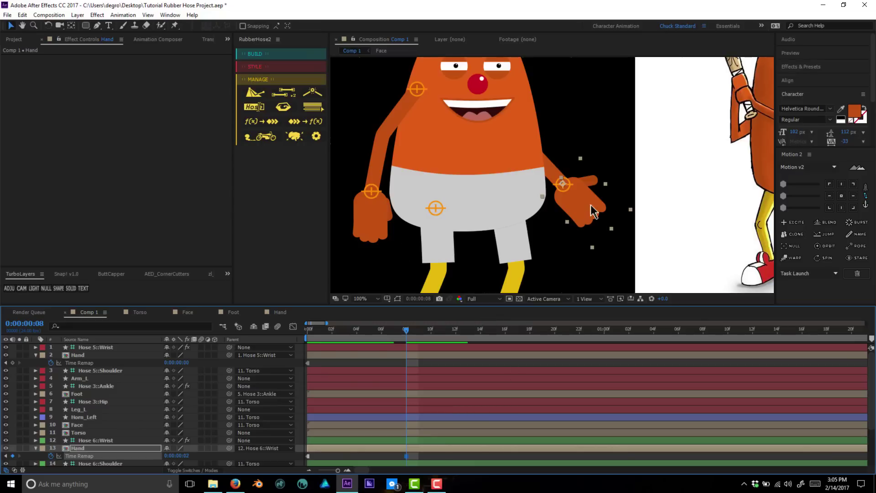
left_click(493, 455)
scroll(563, 186, "down", 2)
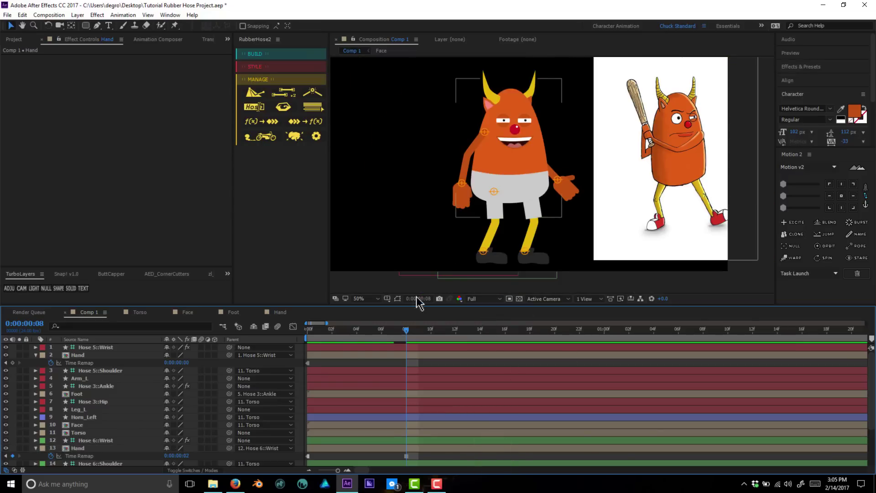
Step: At frame 8, set Time Remap of the Hand layer parented to Hose 5::Wrist to 0:00:00:01 for the pointing pose
left_click(402, 355)
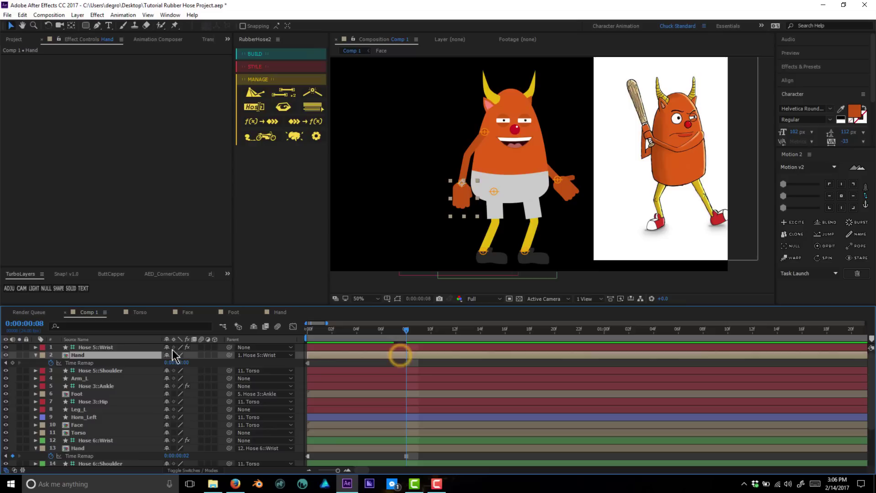
key("period")
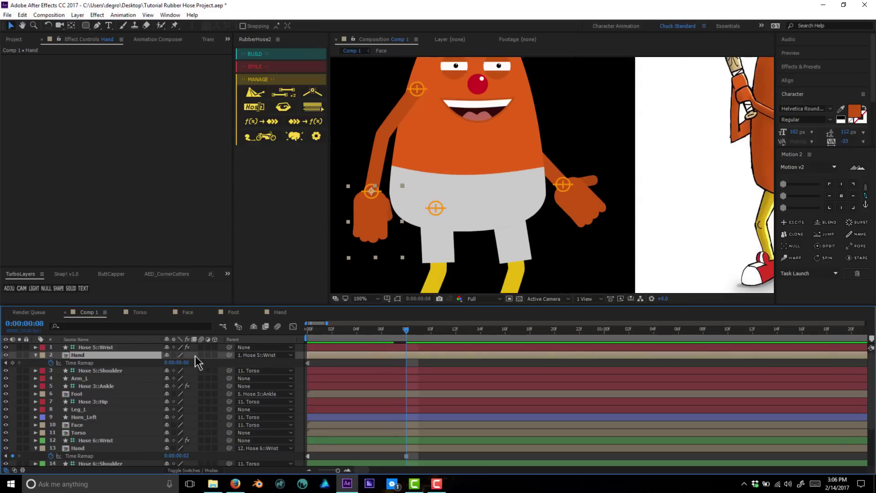
left_click_drag(172, 364, 176, 363)
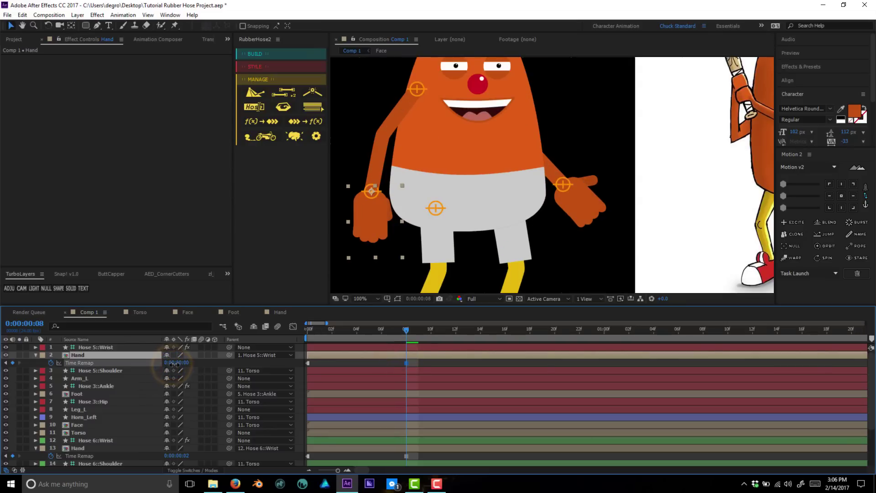
key("comma")
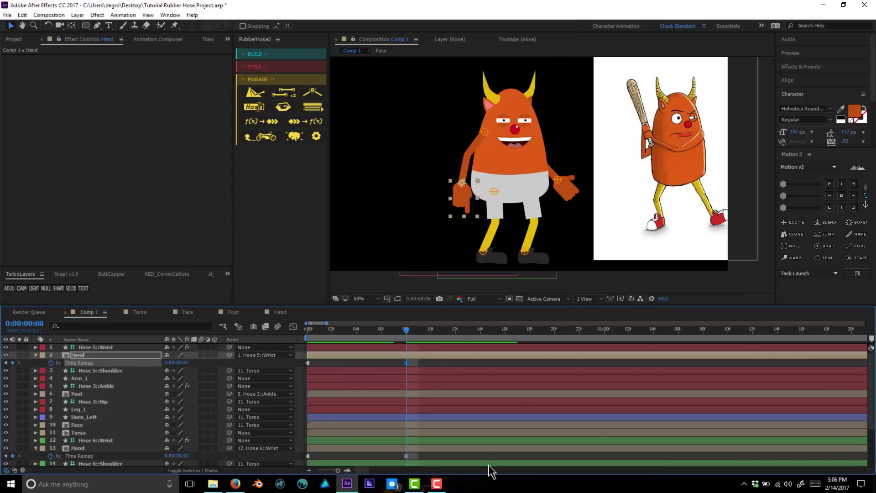
left_click(425, 363)
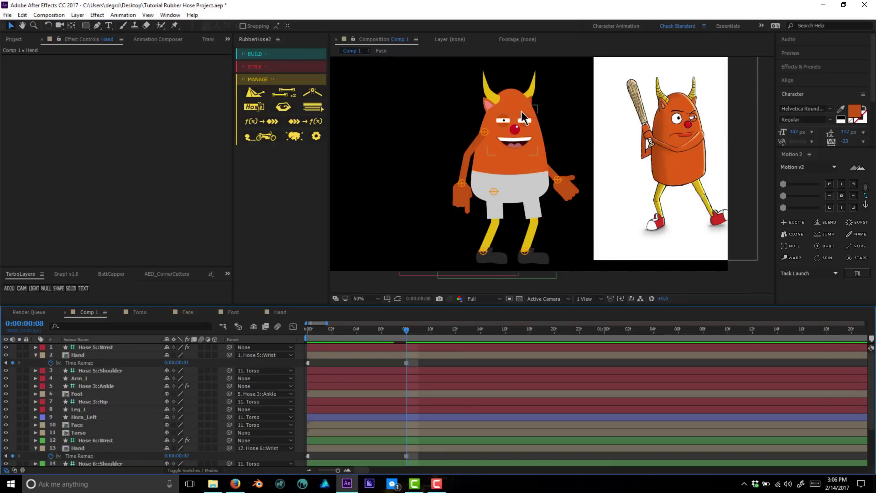
Step: In the Face composition, try pulling the left corner of the Mouth Base path inward, undo it and return to Comp 1
double_click(522, 129)
left_click(470, 460)
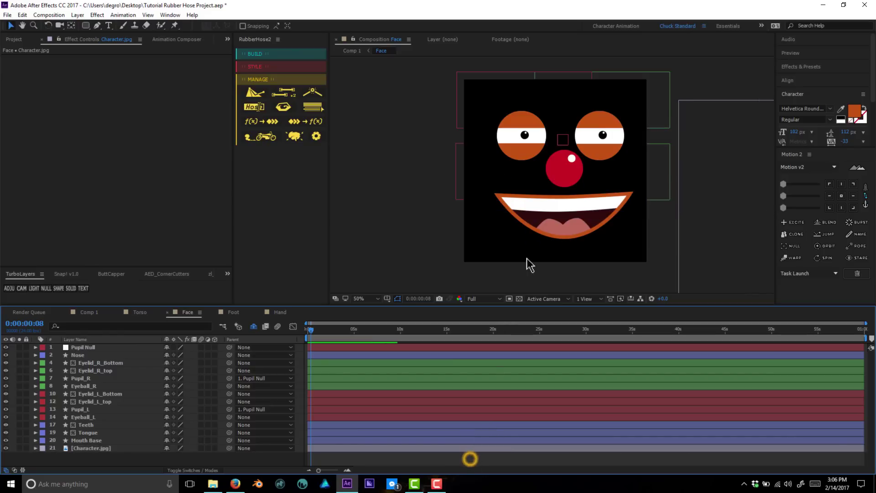
left_click(523, 222)
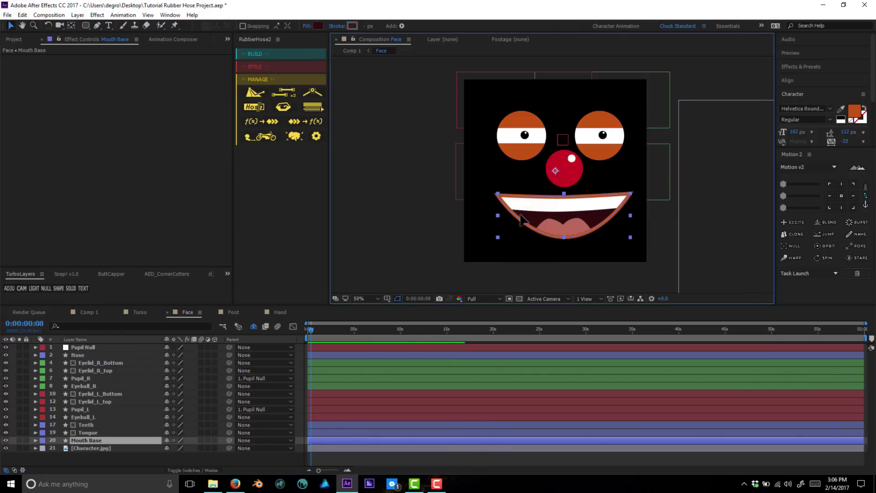
key("g")
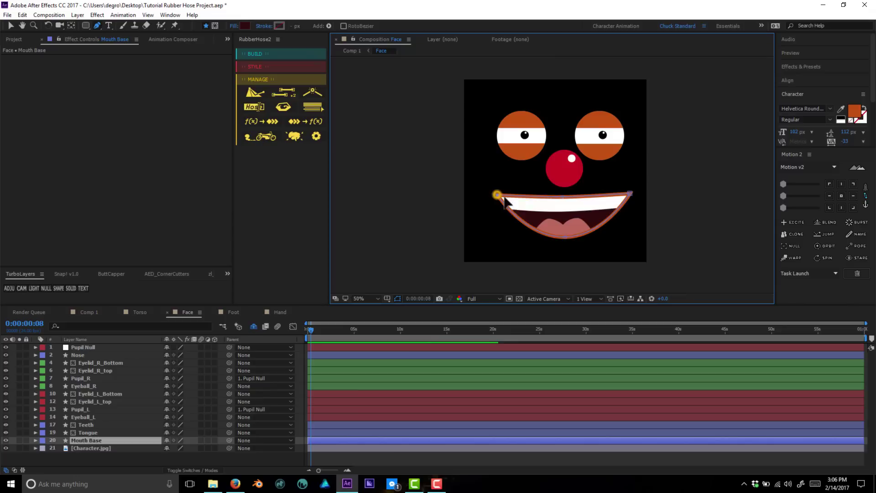
left_click_drag(497, 194, 521, 205)
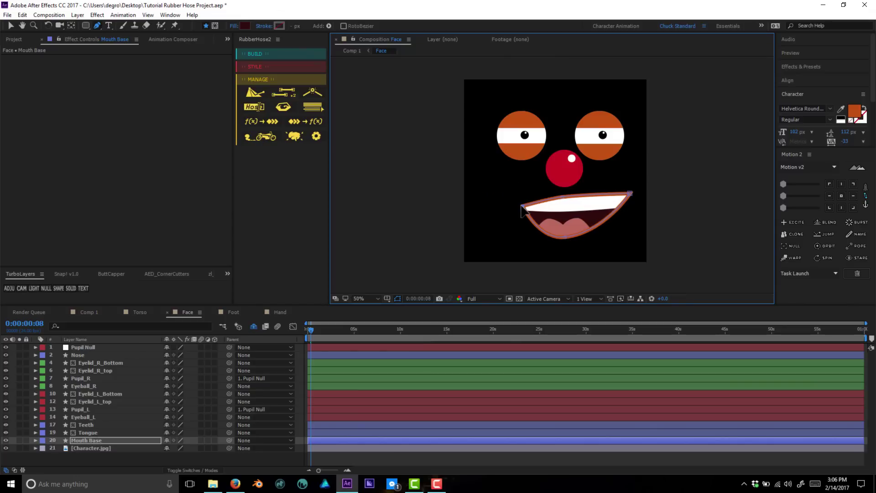
key("ctrl+z")
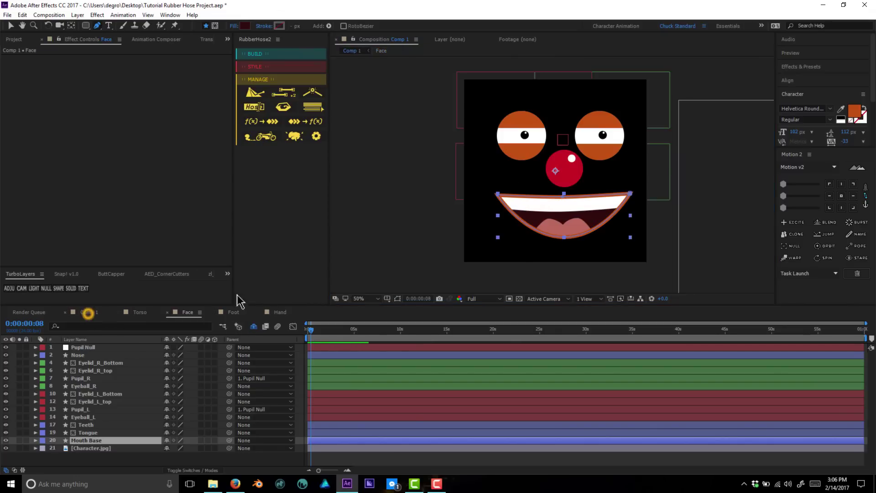
left_click(87, 311)
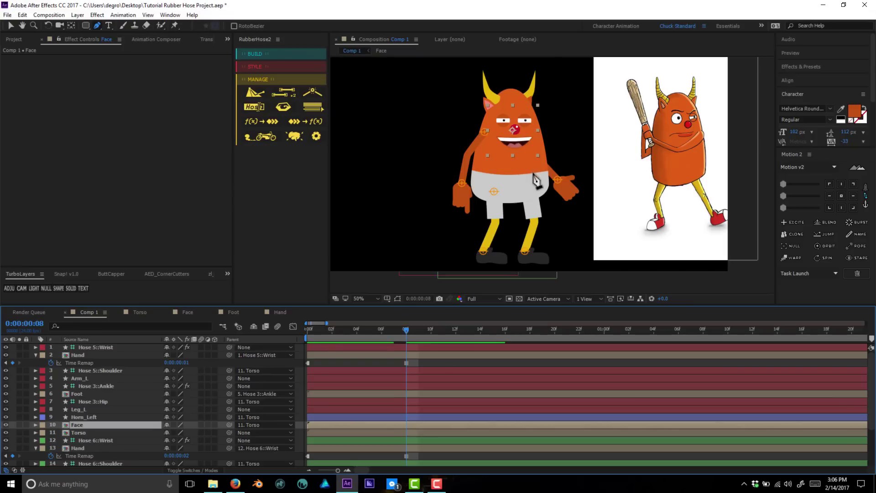
Step: Select the Torso layer to try moving it, and lower Comp 1's preview resolution to Third
left_click_drag(529, 160, 502, 154)
key("v")
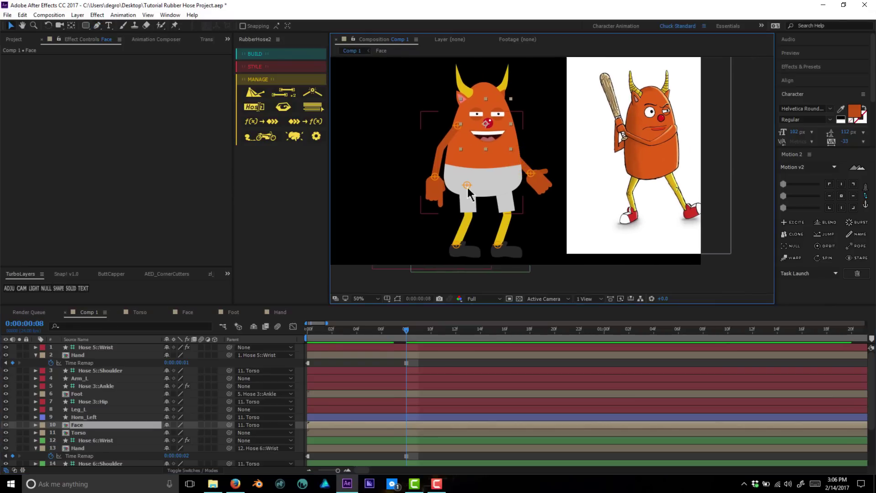
left_click(487, 186)
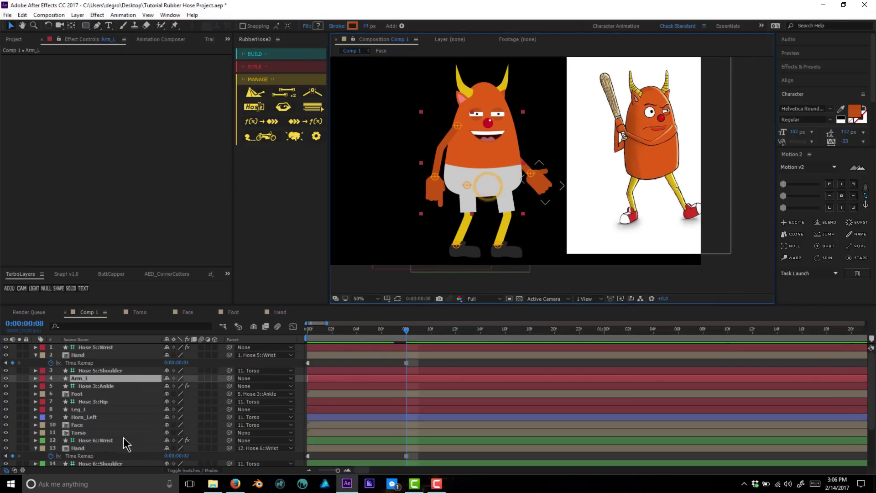
left_click(105, 432)
mouse_move(504, 159)
left_mouse_down()
mouse_move(493, 154)
mouse_move(518, 172)
mouse_move(504, 163)
left_mouse_up()
left_click(485, 298)
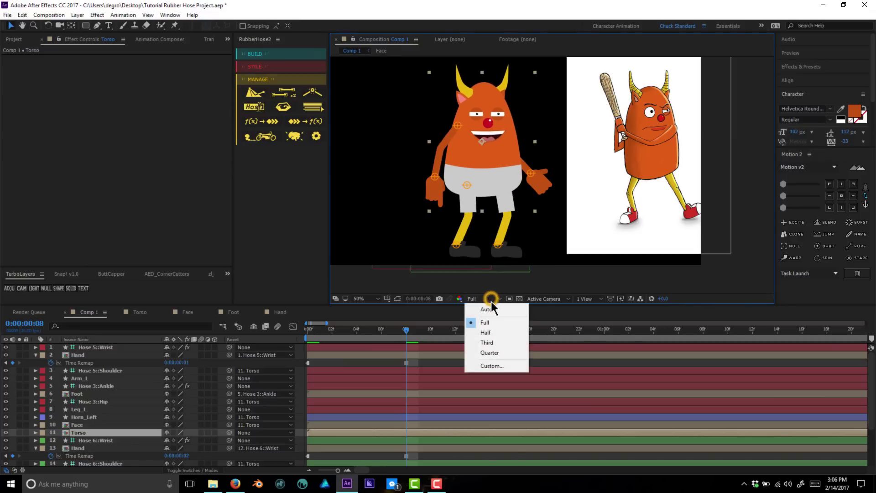
left_click(487, 342)
Step: Delete the reference drawing of the monster holding a bat from Comp 1
key("h")
left_click_drag(497, 162, 495, 176)
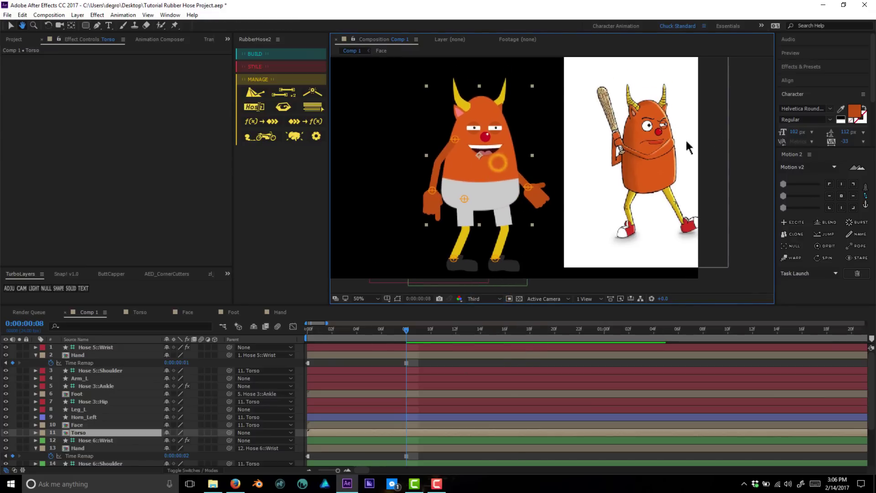
key("v")
left_click(710, 143)
key("Delete")
scroll(611, 196, "down", 1)
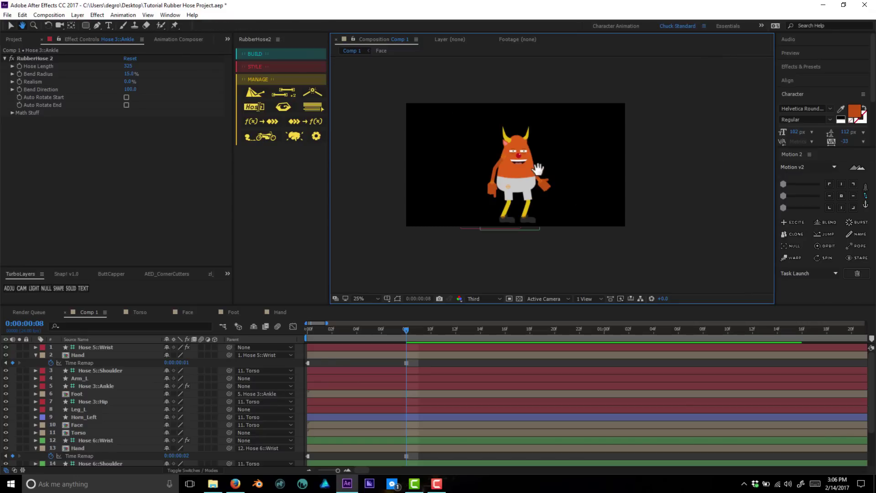
scroll(570, 200, "up", 1)
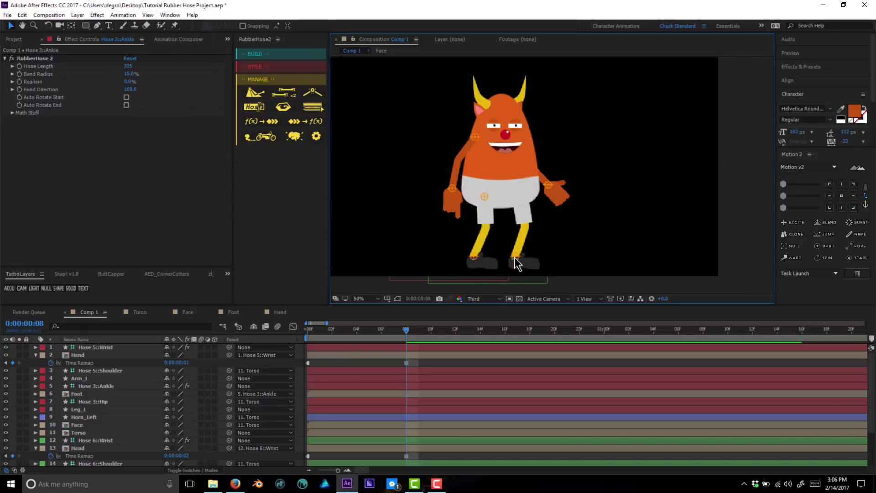
Step: Collapse the expanded properties of all layers in Comp 1 and clear the layer selection
key("ctrl+a")
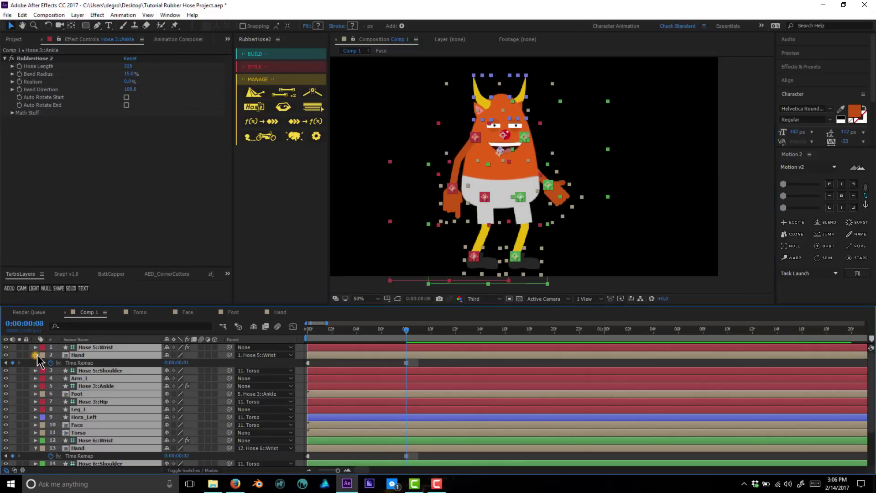
left_click(35, 355)
left_click(299, 353)
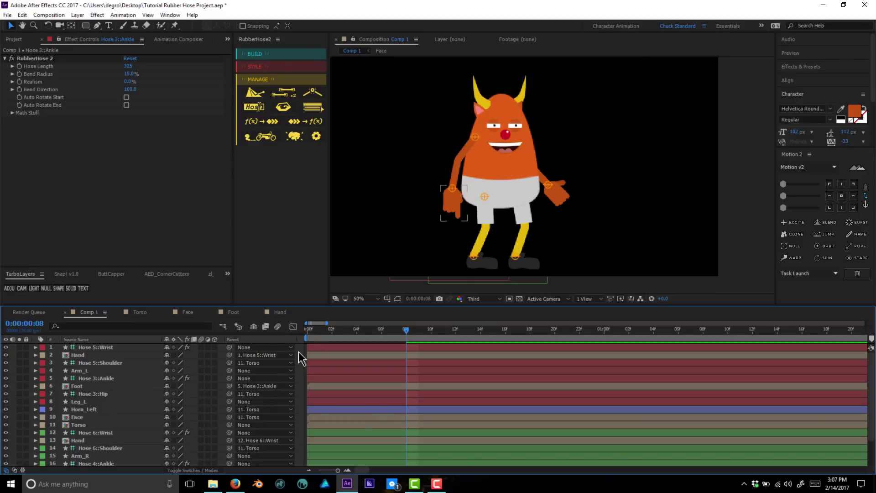
Step: Mark the Arm_L, Leg_L, Arm_R and Leg_R layers as shy and lock them
left_click(504, 180)
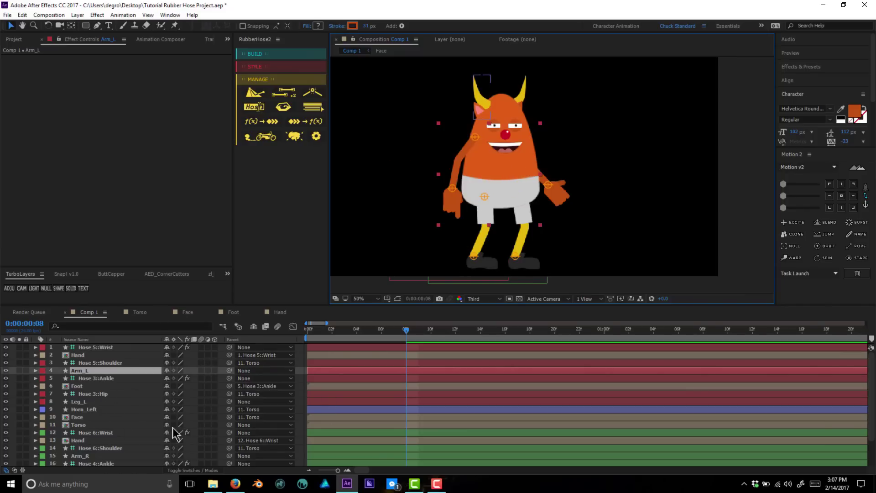
left_click(92, 402, "ctrl")
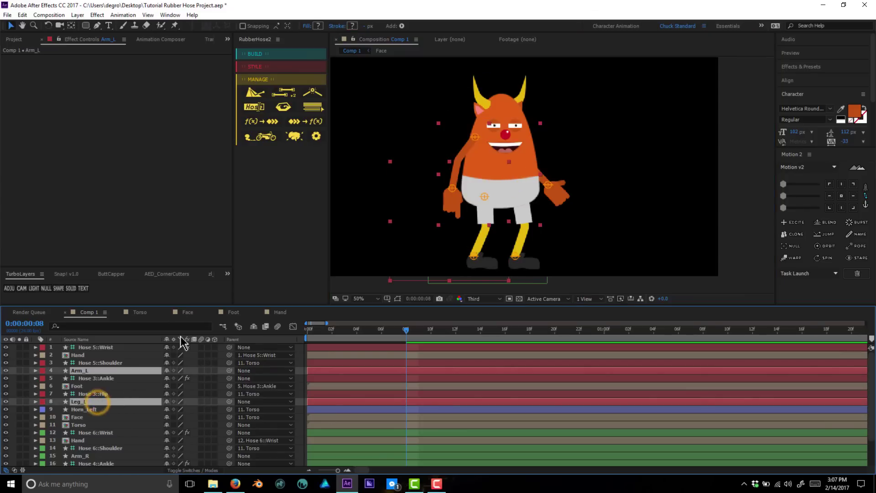
scroll(121, 440, "down", 2)
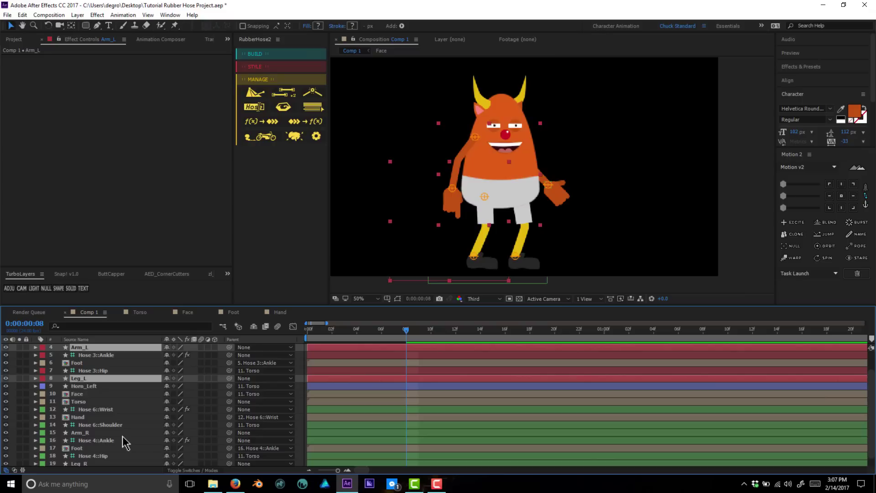
left_click(90, 455, "ctrl")
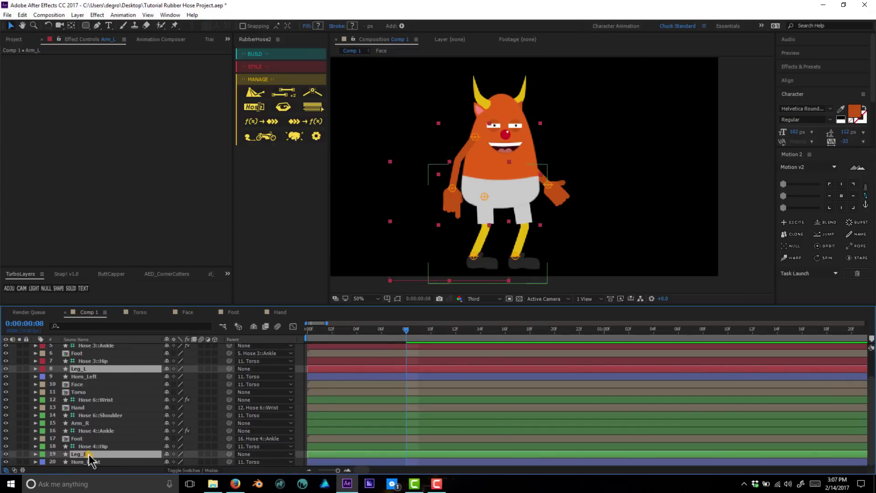
left_click(92, 424, "ctrl")
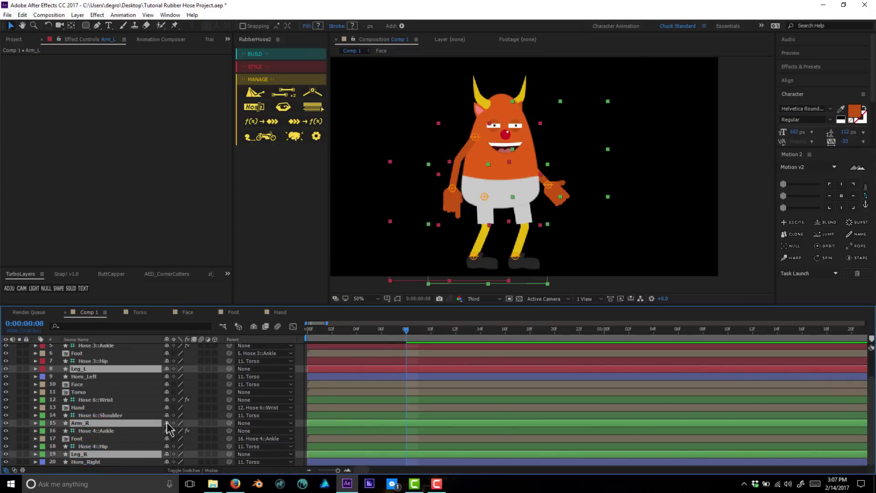
left_click(26, 422)
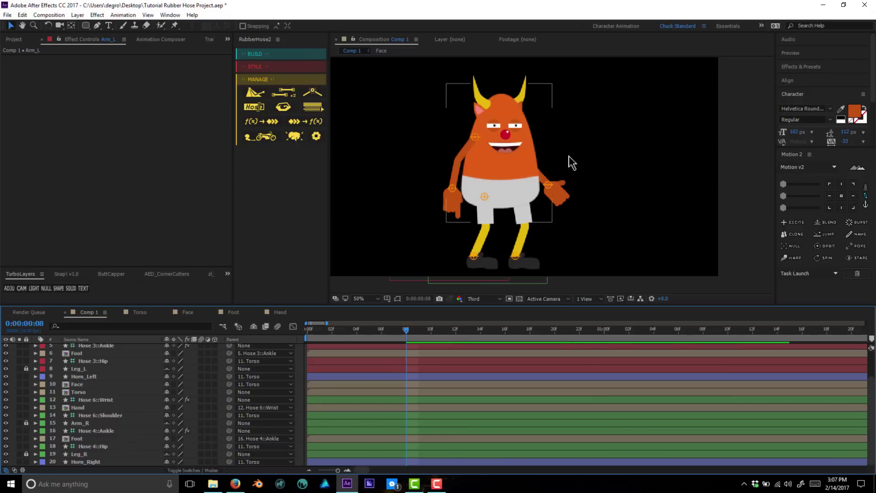
Step: Mark the Hose 5 and Hose 6 Shoulder controllers and the Hose 3 and Hose 4 Hip controllers as shy
left_click(474, 138)
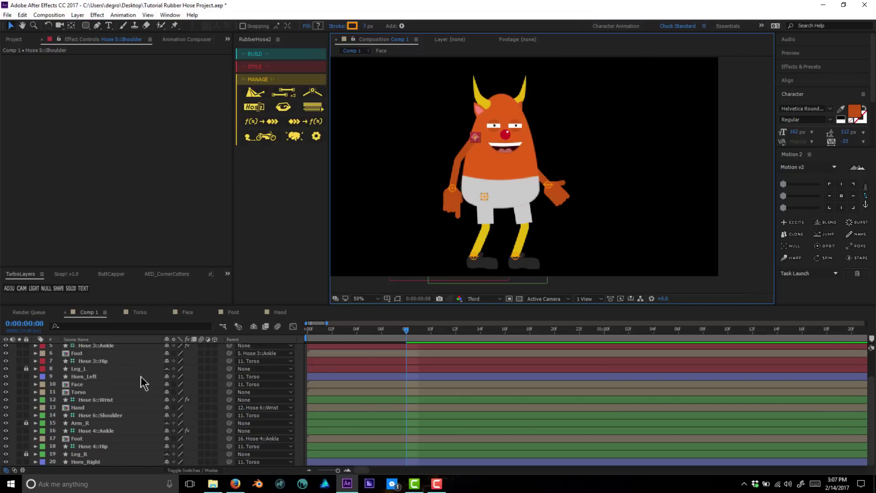
scroll(108, 438, "up", 3)
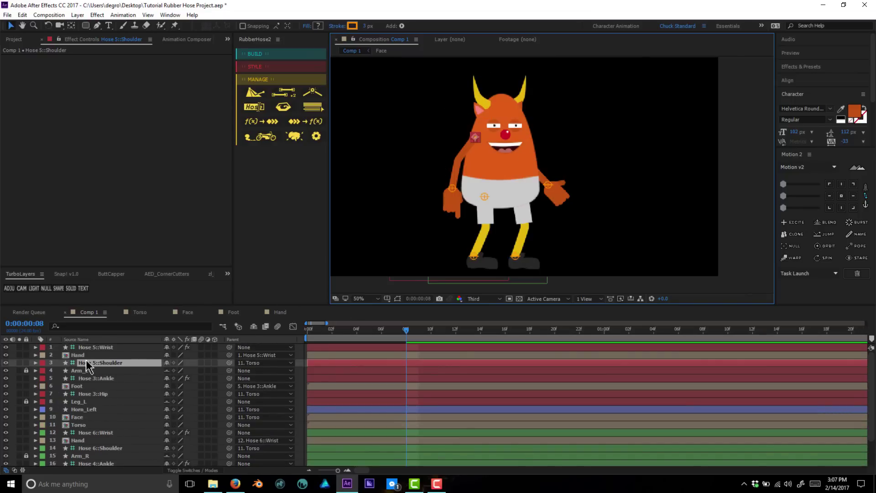
left_click(167, 362)
left_click(122, 446)
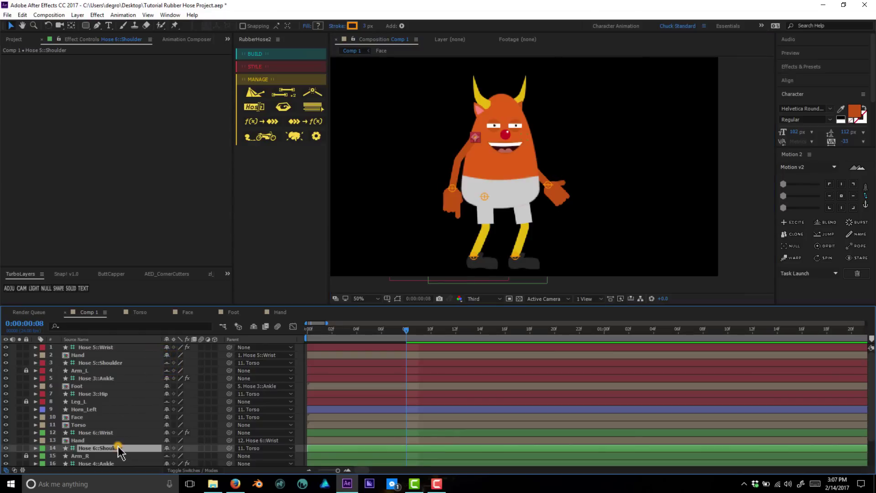
scroll(116, 440, "down", 3)
left_click(105, 445, "ctrl")
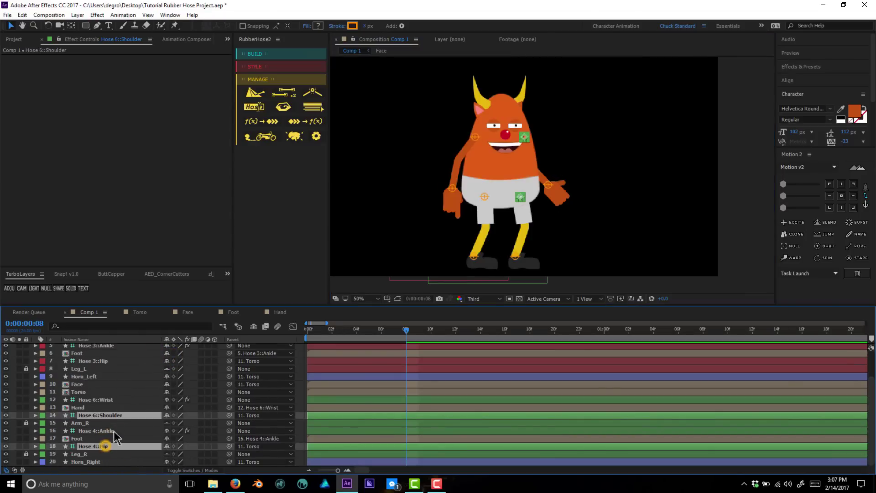
left_click(110, 361, "ctrl")
left_click(166, 360)
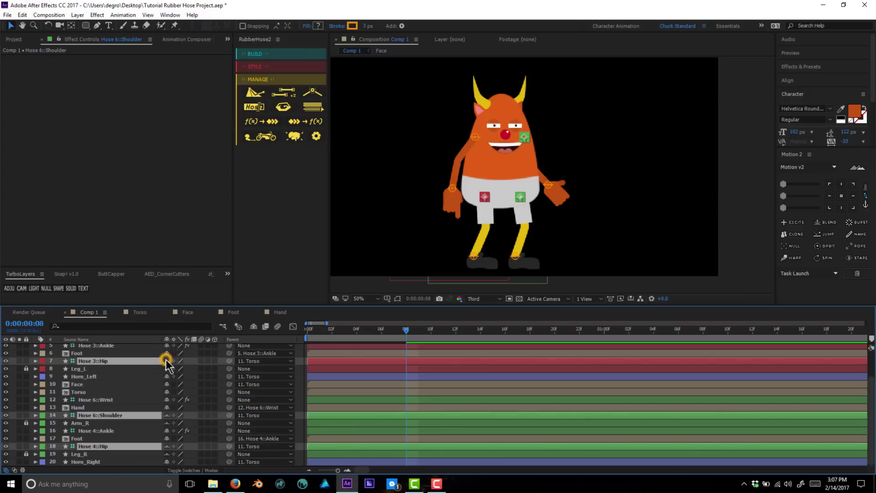
Step: Move the two Shoulder and two Hip controller layers together to the top of the layer stack and clear the selection
scroll(127, 371, "up", 3)
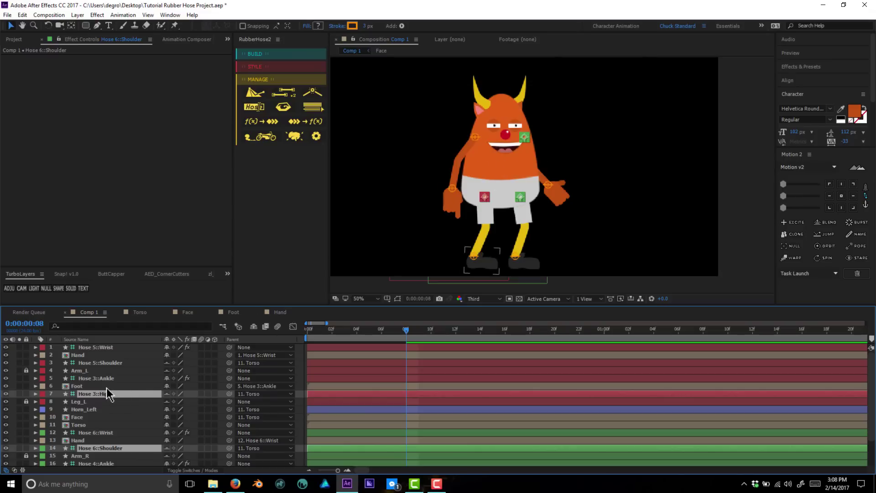
left_click(114, 362, "ctrl")
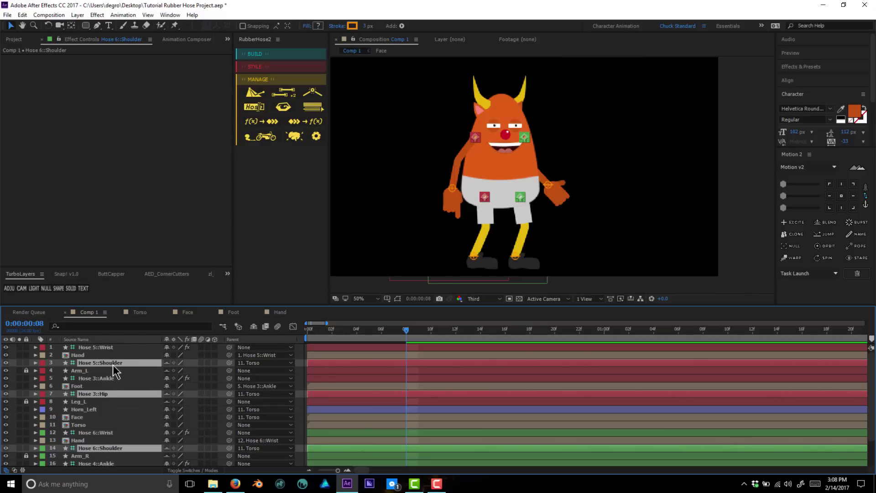
left_click_drag(114, 371, 114, 344)
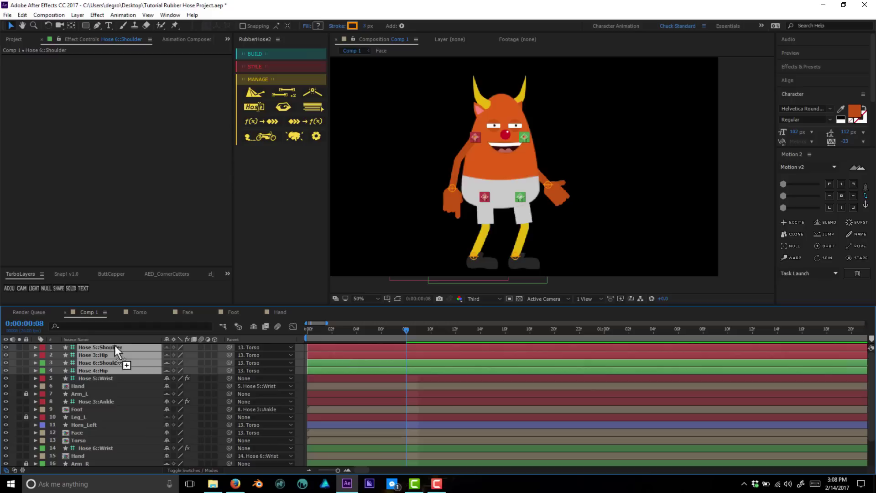
left_click(346, 158)
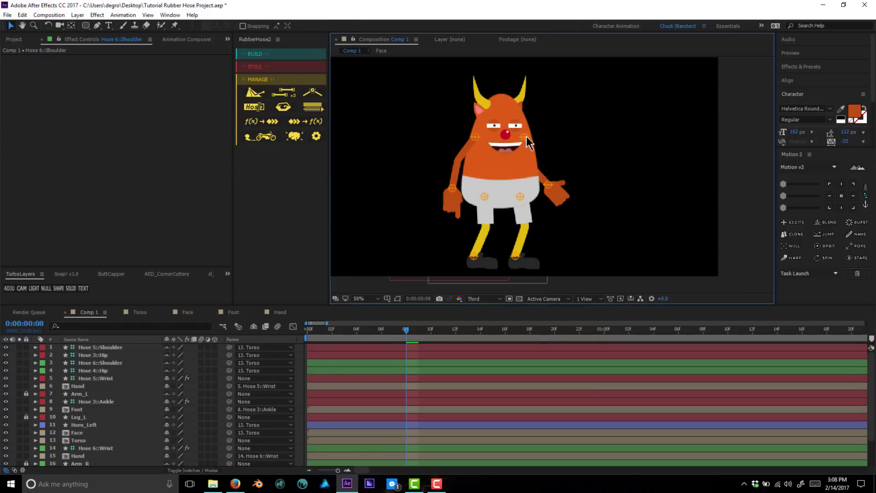
Step: Add a null object directly above the Torso layer and move it down to the waist of the monster's shorts
left_click(500, 182)
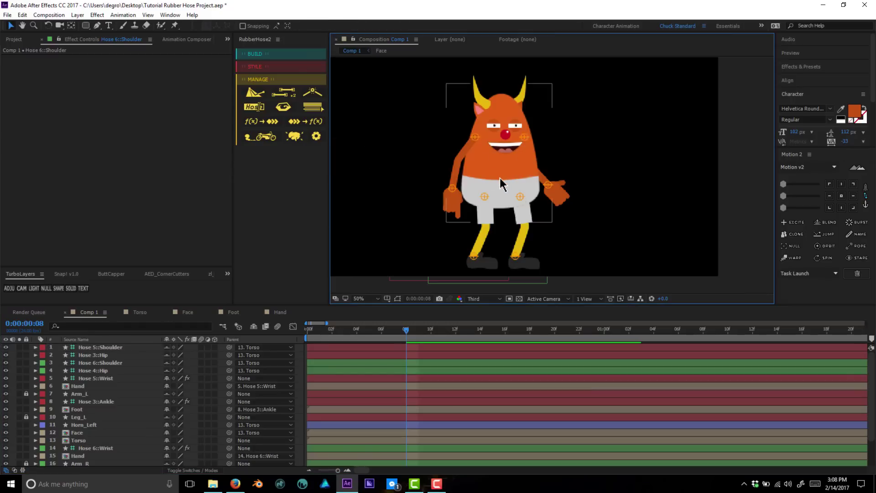
left_click(574, 264)
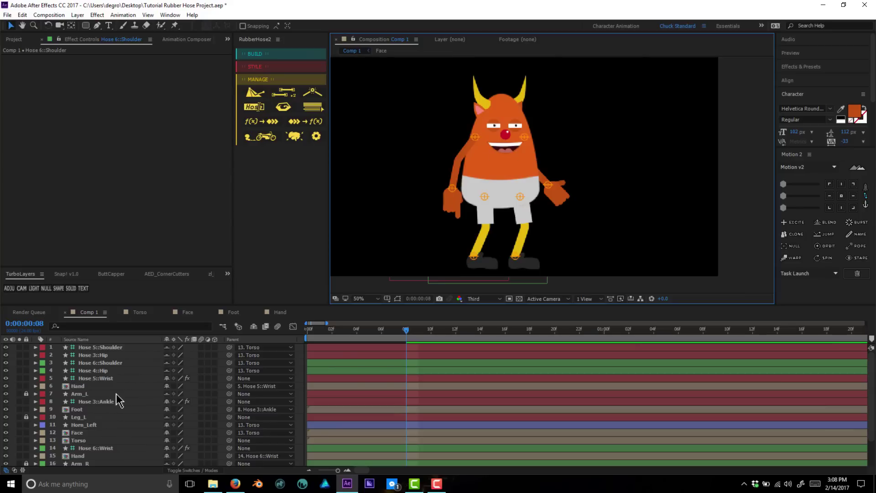
left_click(501, 177)
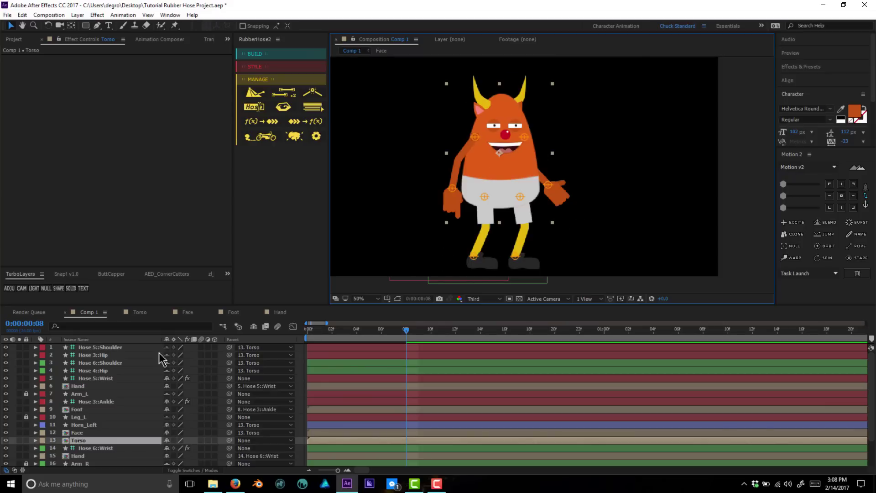
left_click(45, 288)
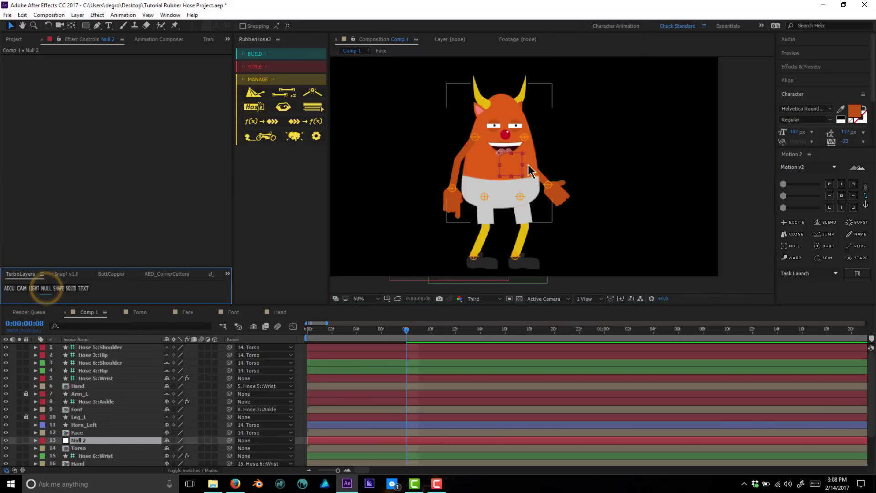
left_click_drag(514, 165, 516, 192)
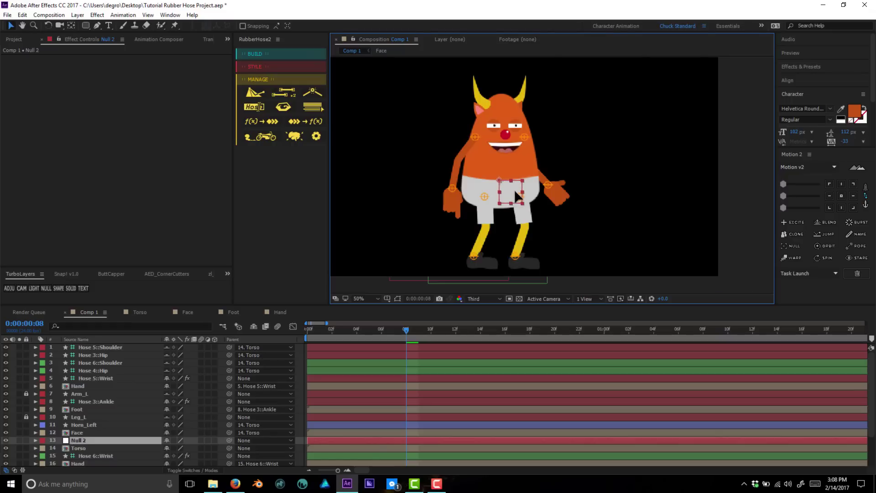
Step: Rename the new null as Torso and give it the Purple label colour
key("Return")
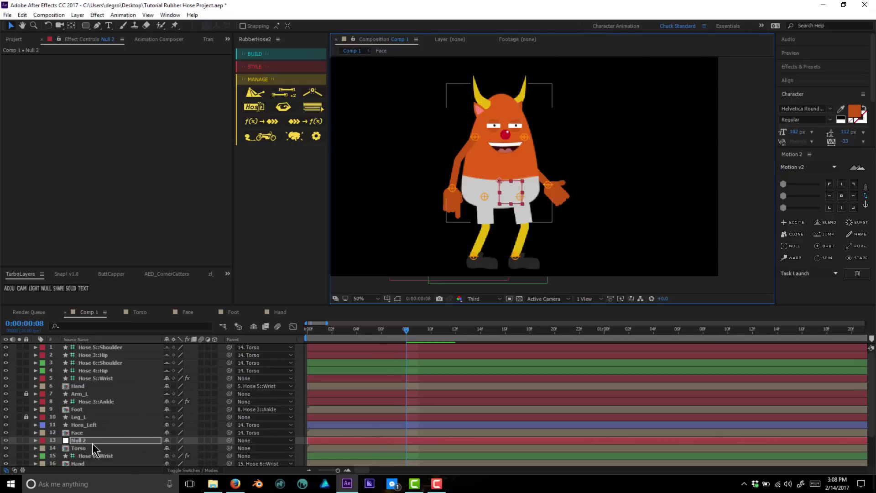
type("Tors")
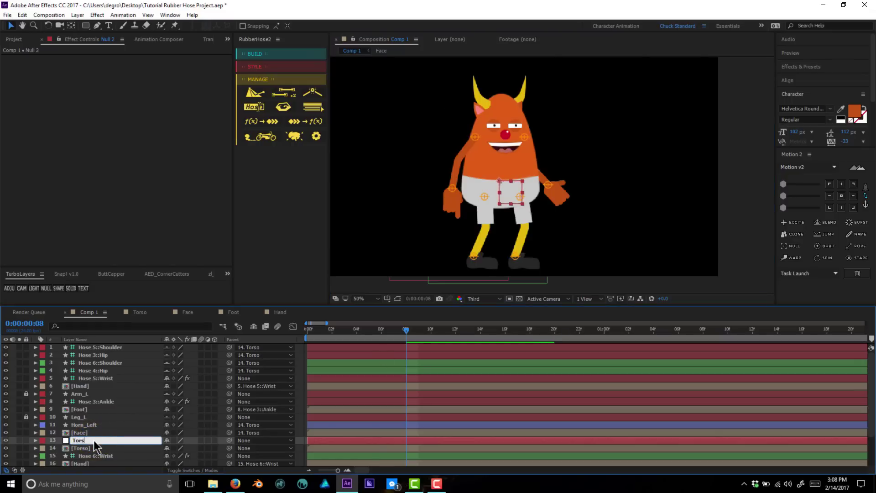
type("e")
key("Return")
left_click(43, 440)
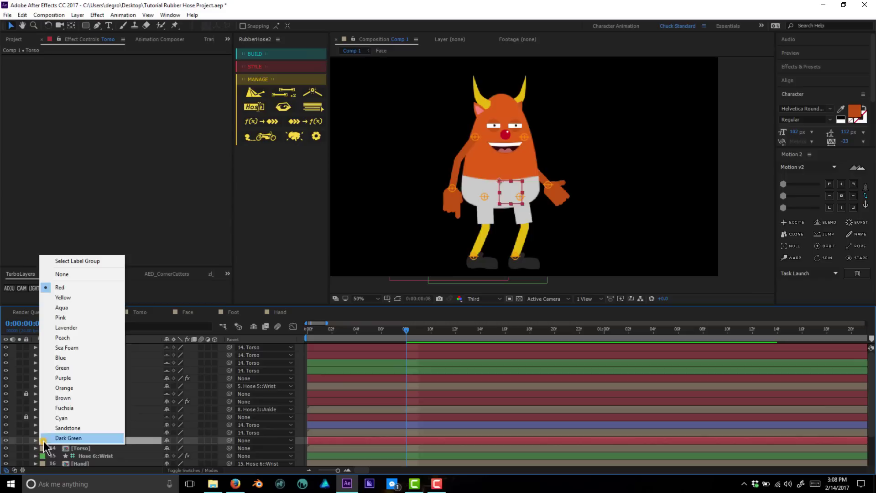
left_click(78, 378)
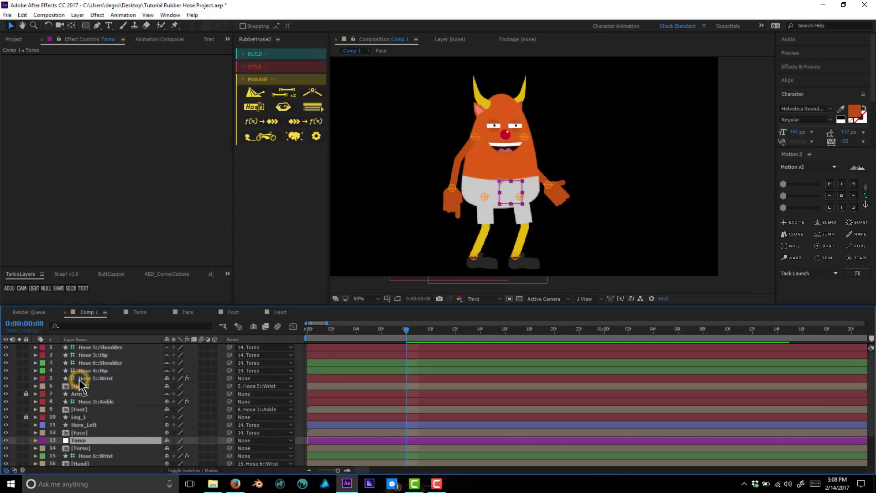
Step: Parent the Torso precomp layer to the Torso null, mark the precomp as shy and lock it
left_click(85, 448)
left_click_drag(229, 448, 79, 441)
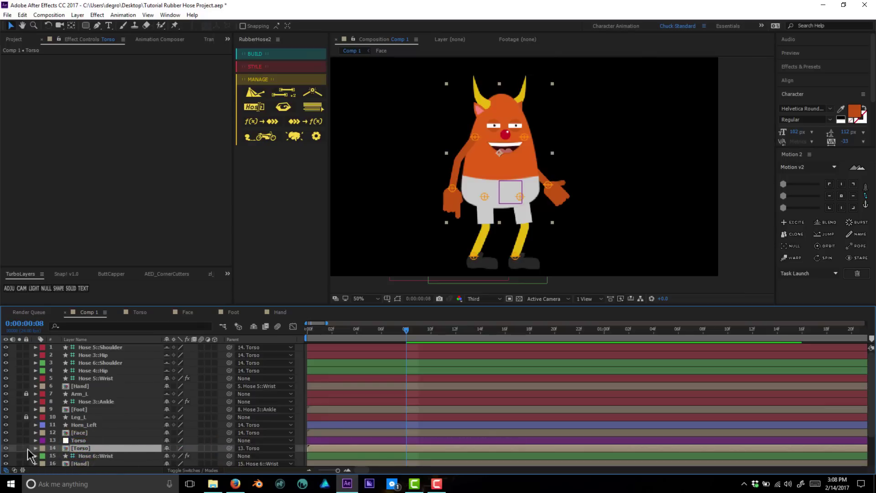
left_click(167, 448)
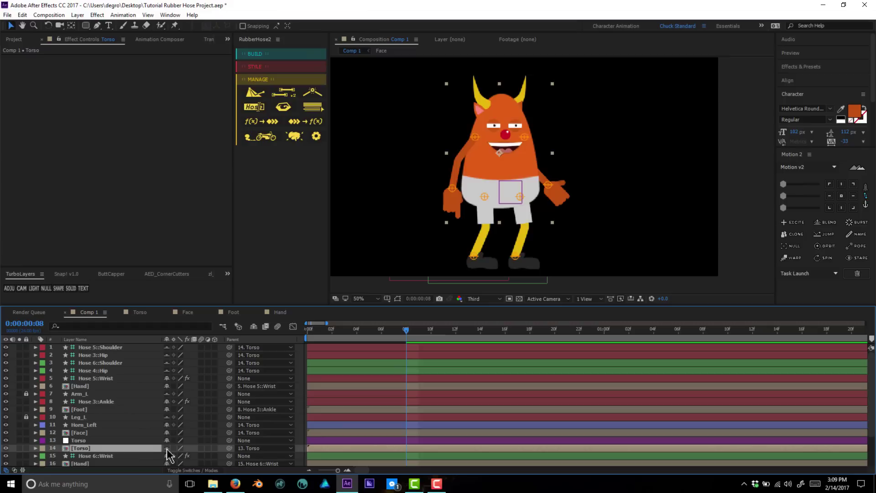
left_click(26, 448)
Step: Try rotating the Torso null counter-clockwise to tilt the body, and undo the rotation
left_click(79, 441)
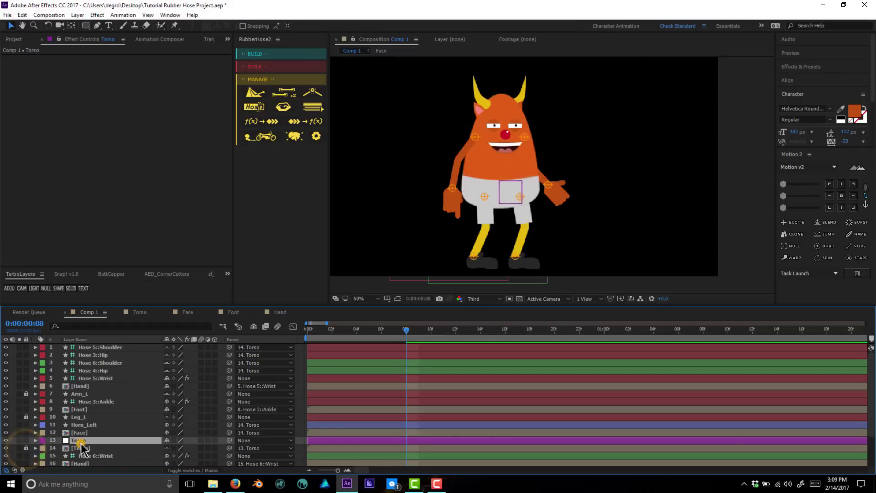
key("w")
mouse_move(528, 182)
left_mouse_down()
mouse_move(523, 203)
mouse_move(523, 188)
left_mouse_up()
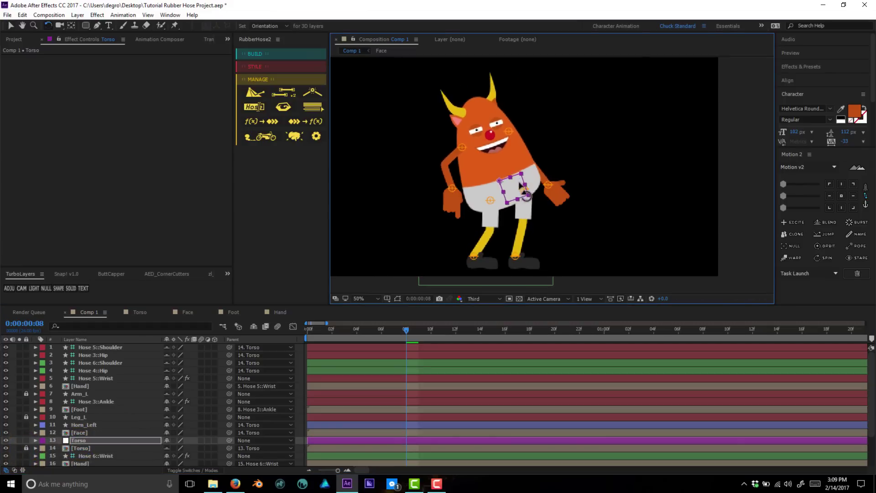
key("ctrl+z")
key("v")
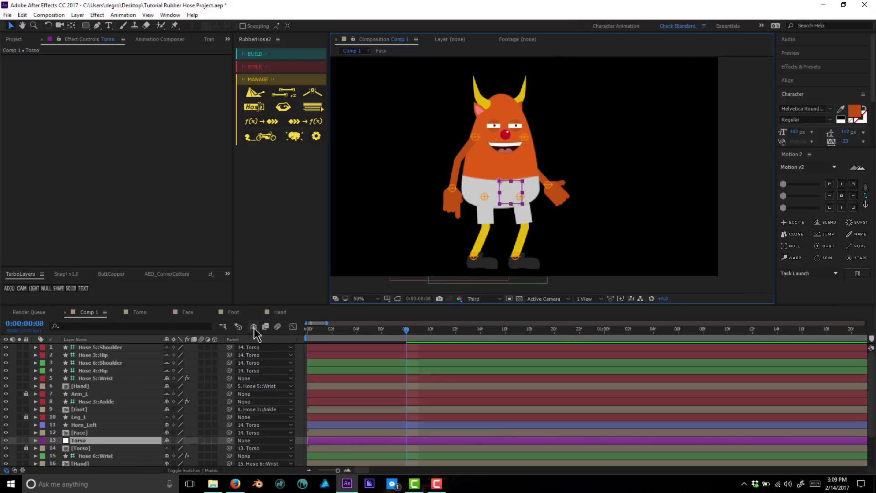
Step: Hide all shy layers in Comp 1's timeline and leave no layer selected
left_click(297, 367)
scroll(295, 369, "down", 2)
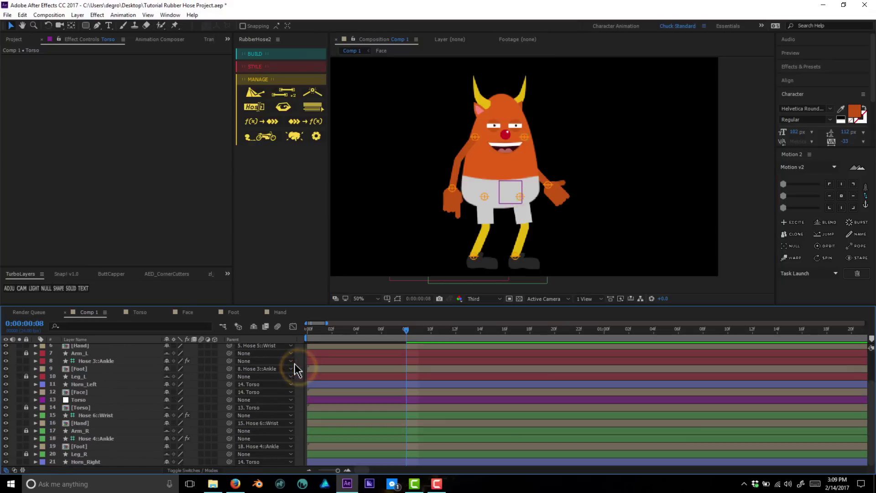
left_click(254, 327)
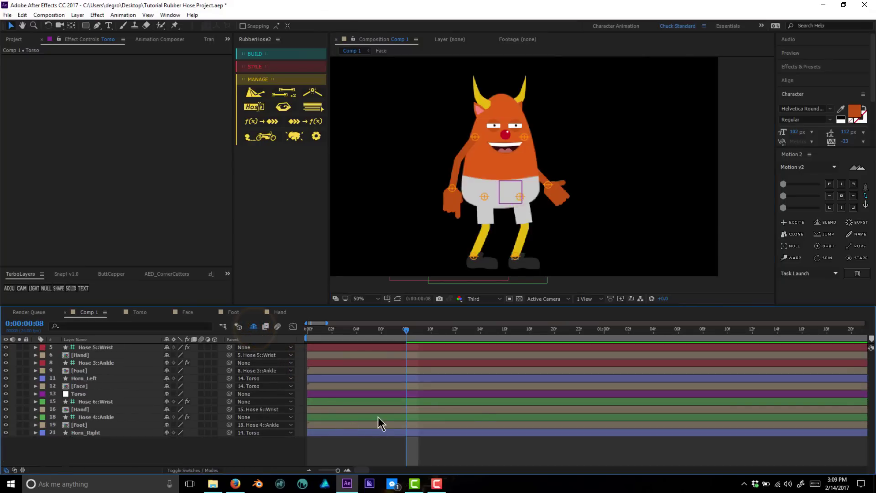
left_click(144, 459)
Step: Look through the Face and Torso compositions and return to Comp 1
mouse_move(508, 173)
left_mouse_down()
mouse_move(514, 157)
mouse_move(504, 180)
left_mouse_up()
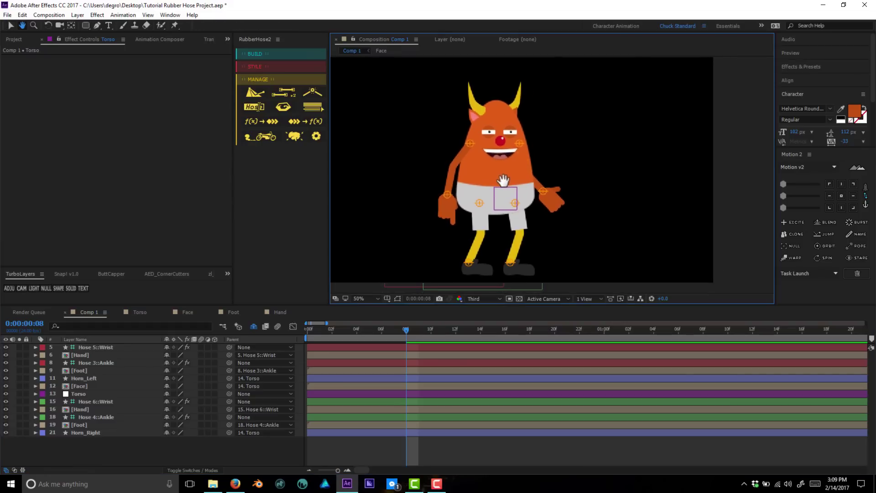
key("v")
left_click(187, 312)
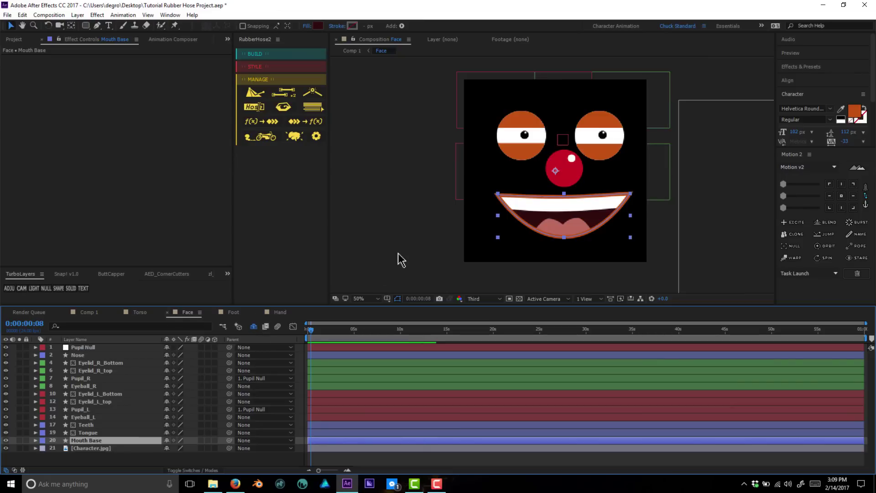
left_click(140, 313)
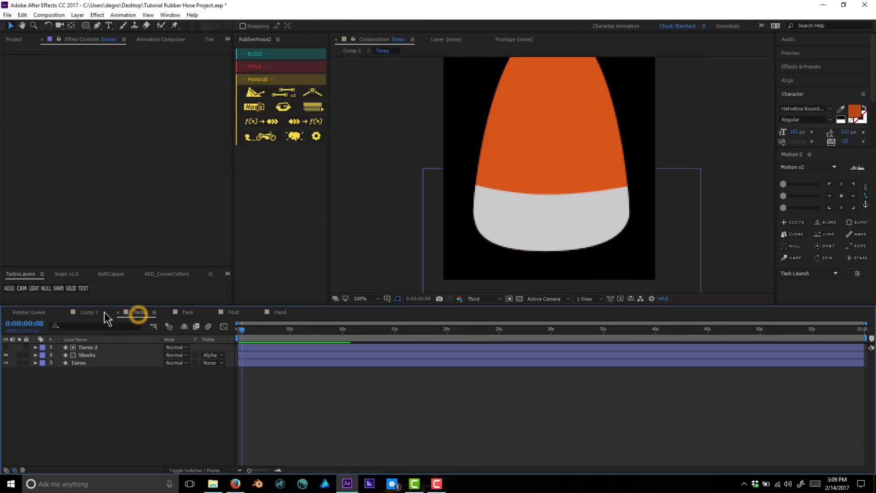
left_click(91, 312)
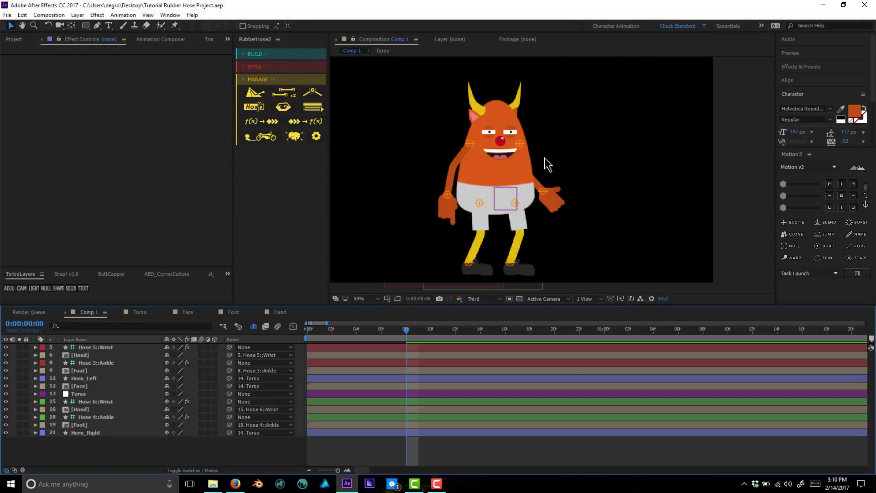
Step: Switch to the Character Animation workspace and widen the timeline area against the composition viewer
left_click(620, 26)
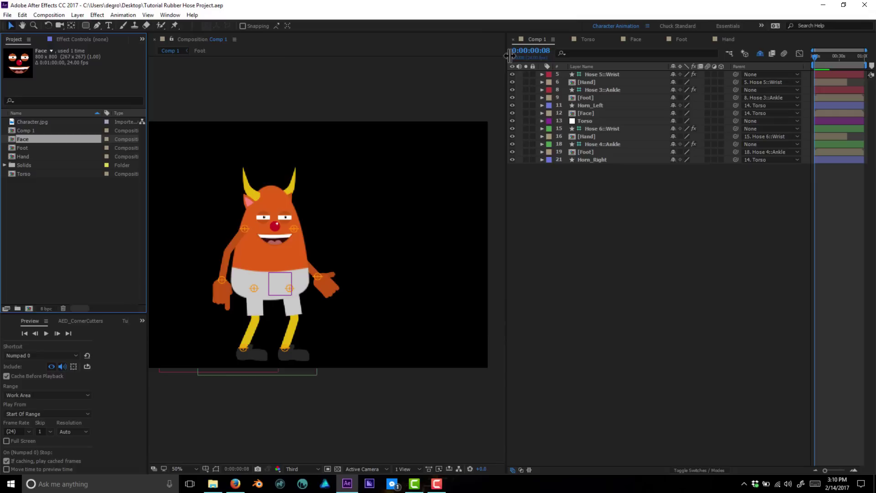
left_click_drag(505, 75, 439, 82)
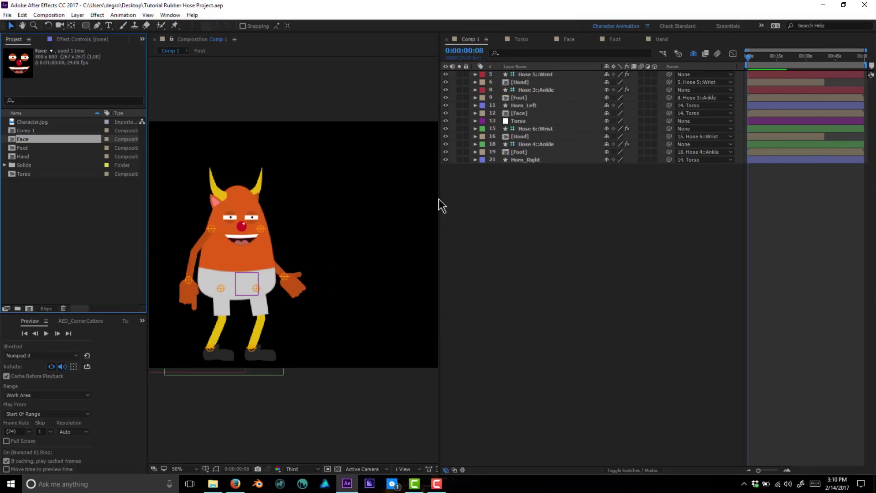
left_click_drag(439, 201, 411, 201)
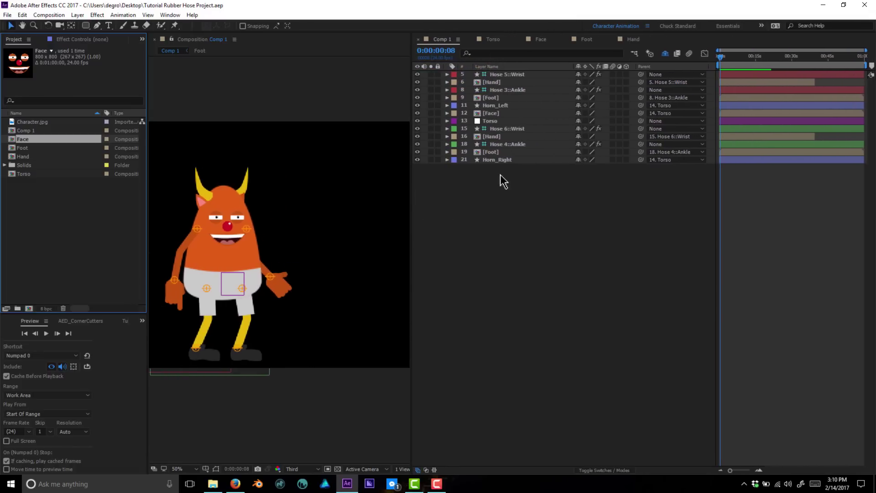
left_click(557, 214)
left_click_drag(417, 78, 431, 78)
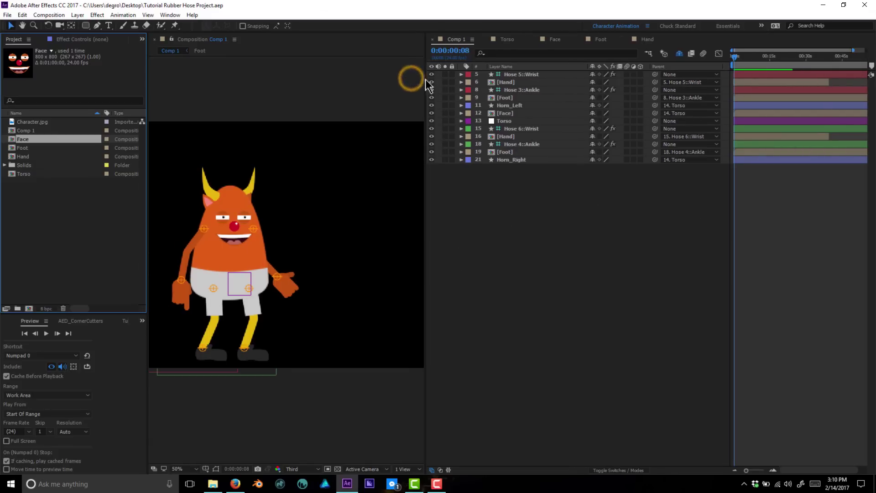
Step: Lock the Comp 1 viewer, set up a locked second viewer beside it showing the Face composition, and close the duplicate Face view
left_click(172, 40)
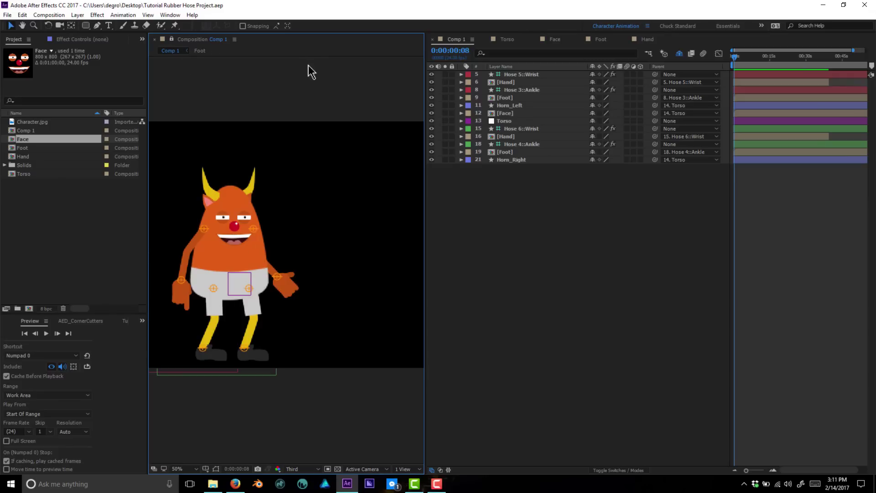
double_click(234, 232)
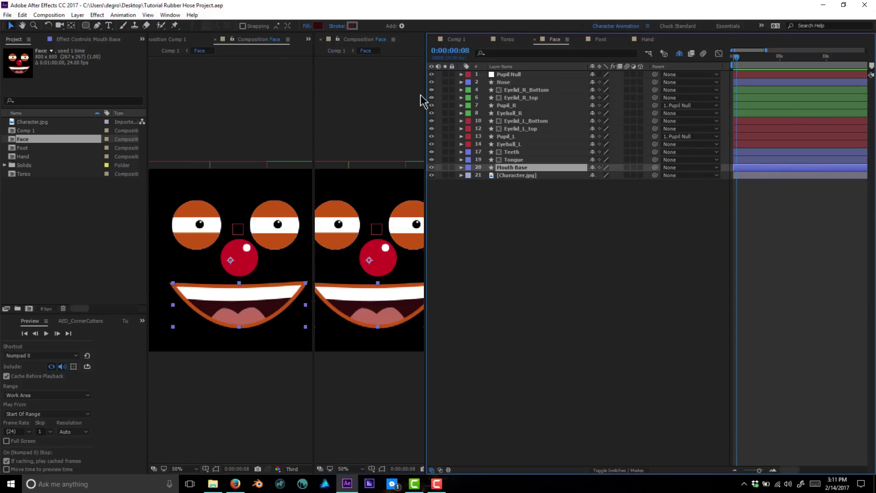
left_click(338, 40)
left_click(337, 40)
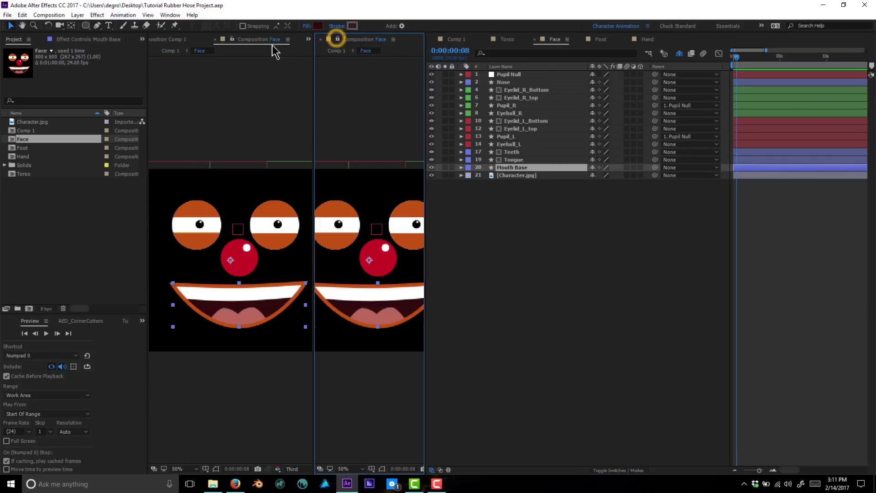
left_click(189, 40)
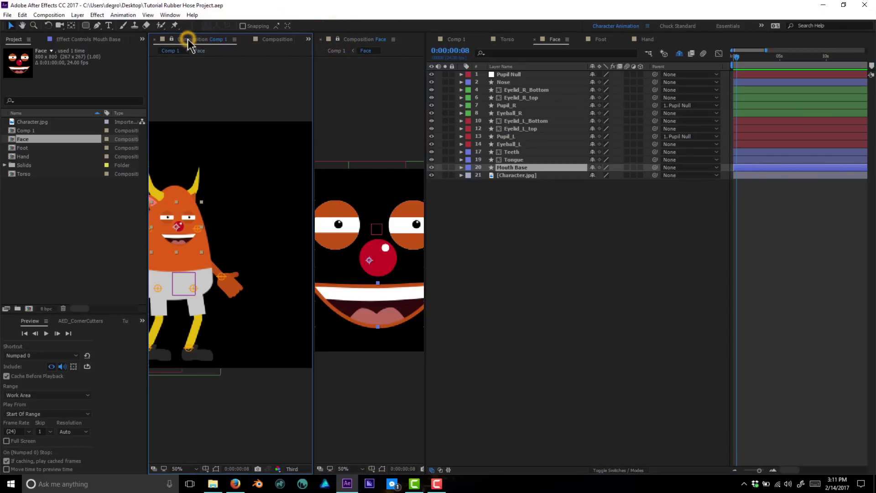
left_click(275, 39)
left_click(215, 39)
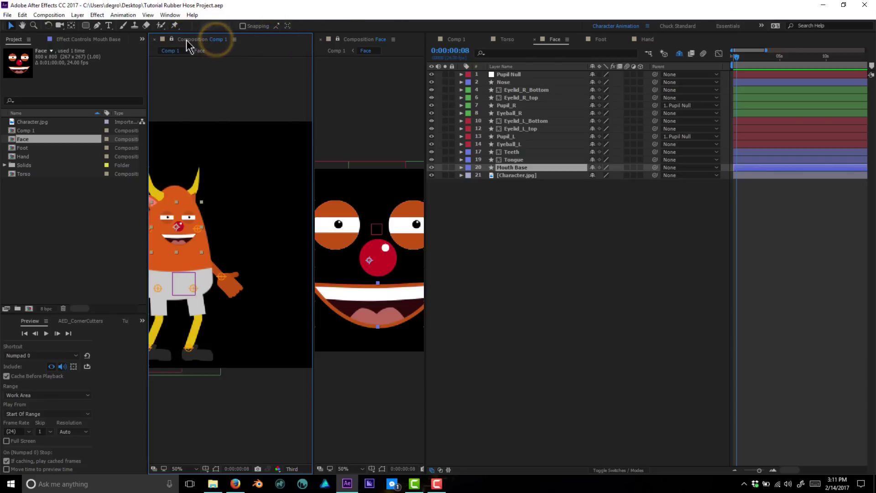
left_click(187, 40)
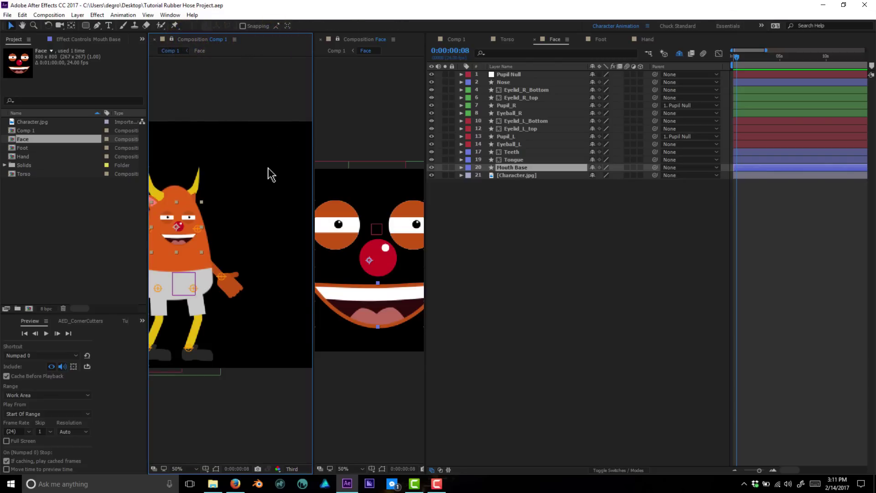
Step: Test selecting an ankle and a wrist controller in the Comp 1 viewer and the nose in the Face viewer
scroll(269, 182, "down", 2)
mouse_move(235, 239)
left_mouse_down()
mouse_move(260, 238)
mouse_move(249, 230)
left_mouse_up()
scroll(260, 239, "up", 2)
left_click(235, 328)
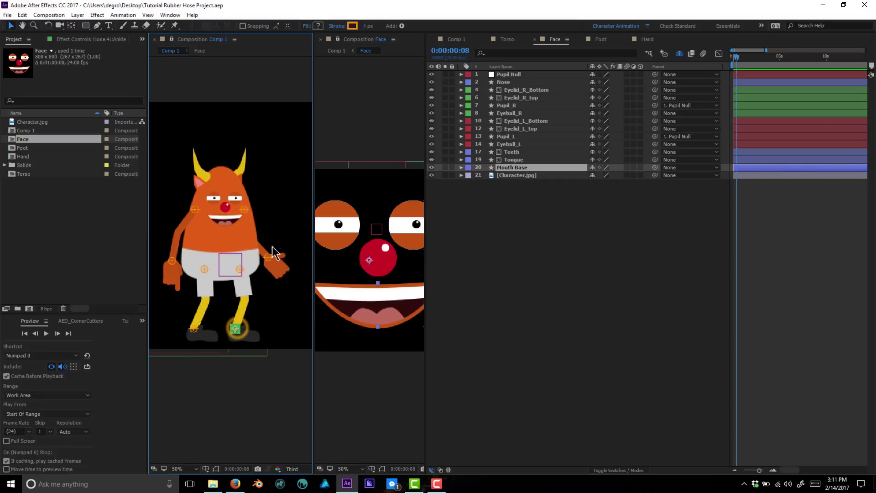
left_click(268, 257)
left_click(380, 263)
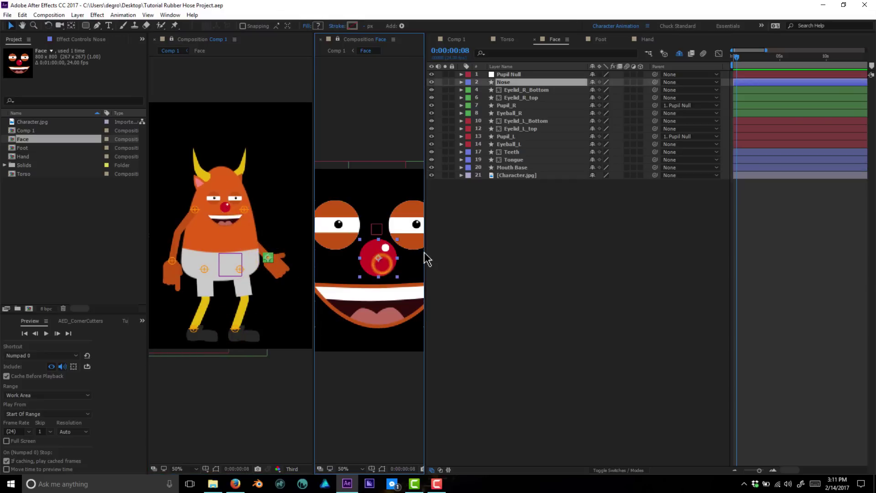
Step: Widen both composition viewers and set the Face viewer's magnification to Fit up to 100%
left_click_drag(426, 258, 496, 254)
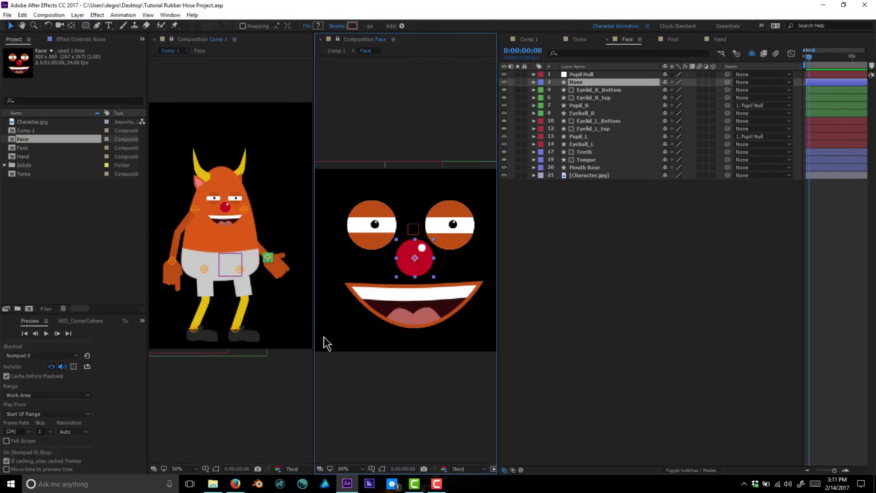
left_click_drag(313, 342, 325, 345)
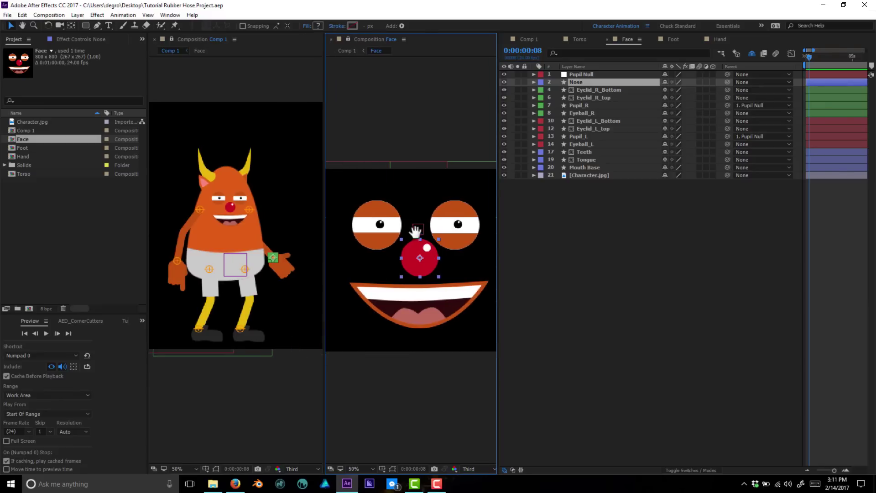
left_click_drag(415, 231, 415, 163)
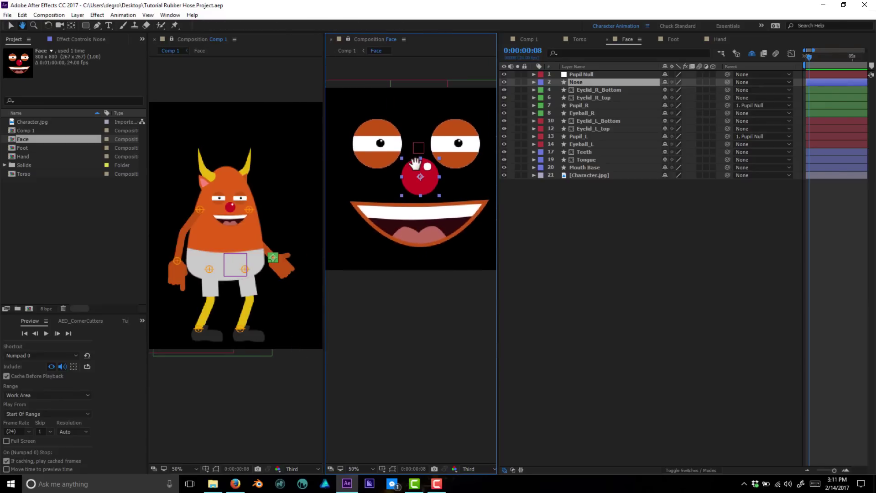
key("v")
left_click(355, 469)
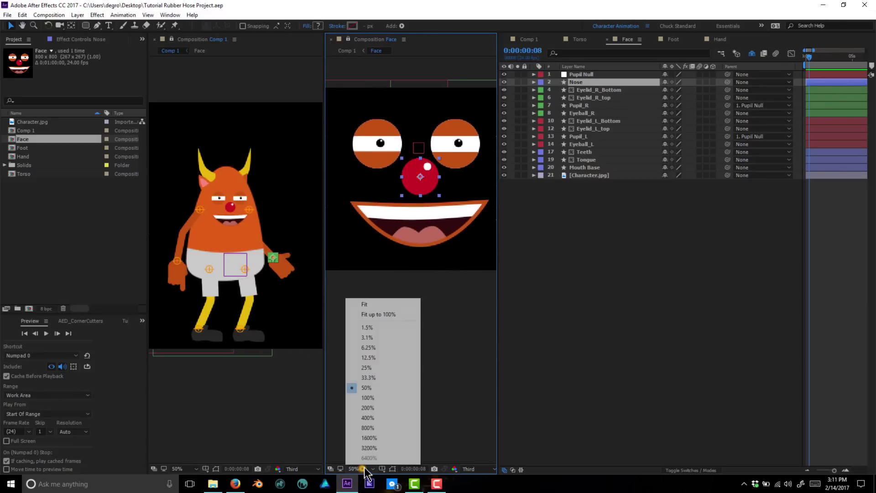
left_click(376, 314)
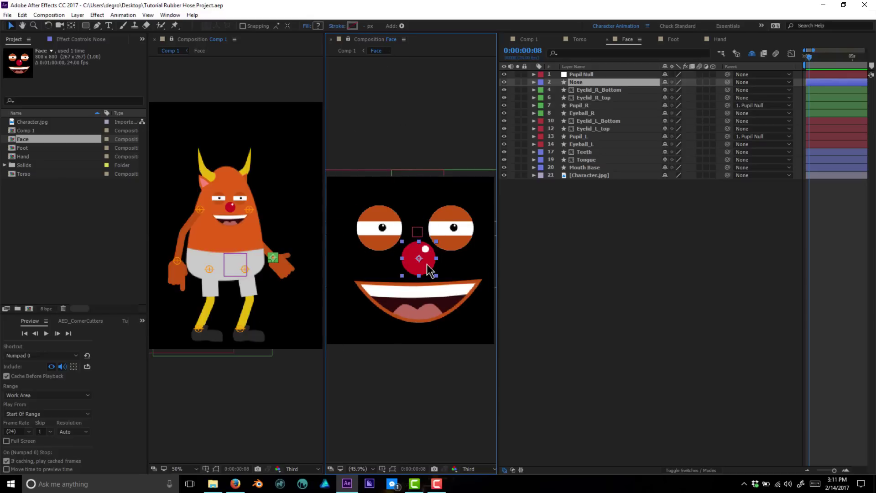
Step: Dock Comp 1's timeline in its own panel below the other timelines, and hide the Parent column in the Face and Comp 1 timelines
right_click(724, 68)
left_click(750, 73)
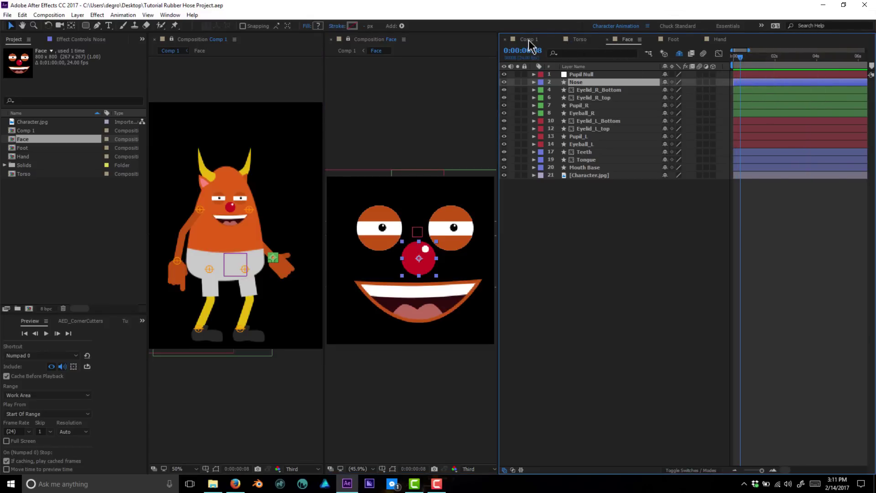
left_click_drag(532, 41, 589, 468)
left_click_drag(593, 254, 595, 186)
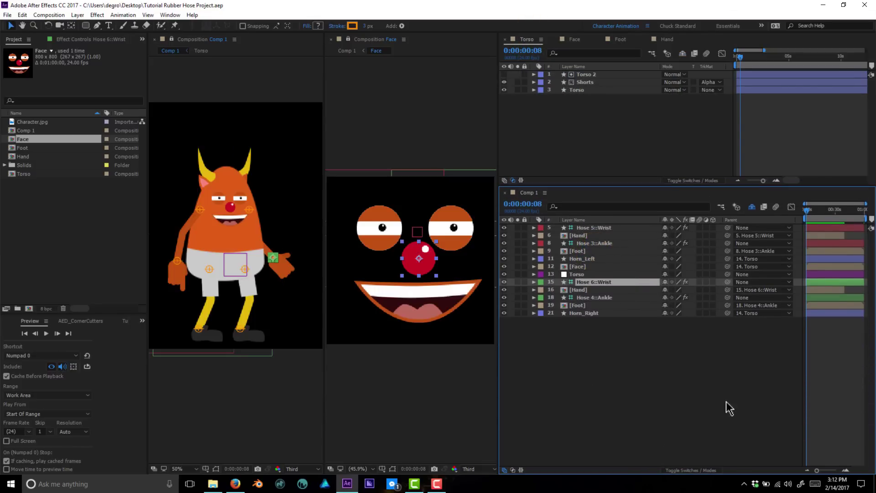
right_click(770, 223)
left_click(784, 225)
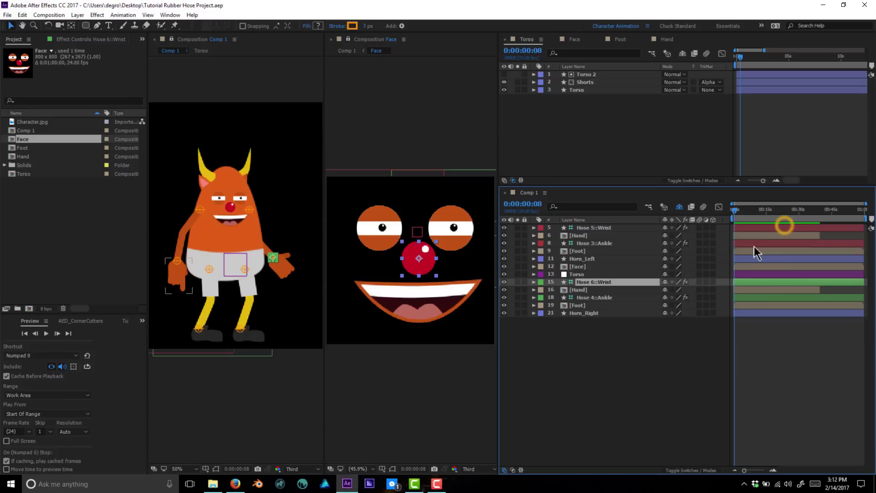
Step: Show the Face composition in the upper timeline and enlarge that panel until all its layers fit
left_click(240, 328)
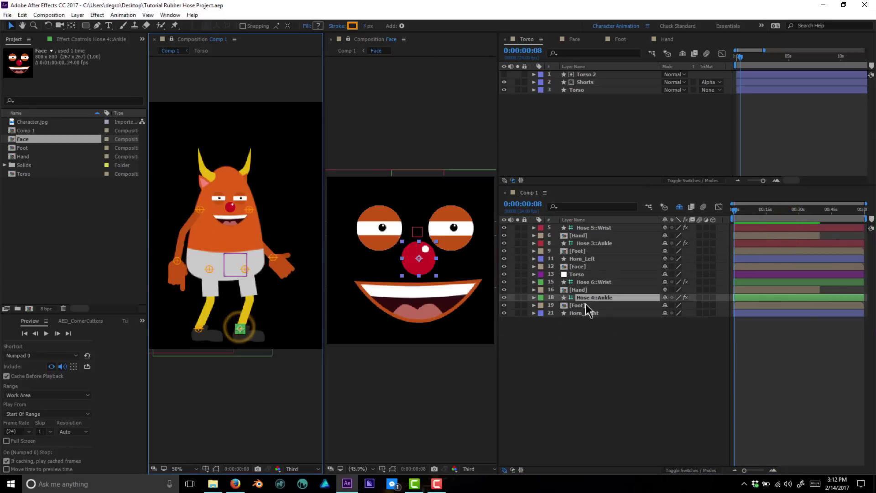
left_click(596, 356)
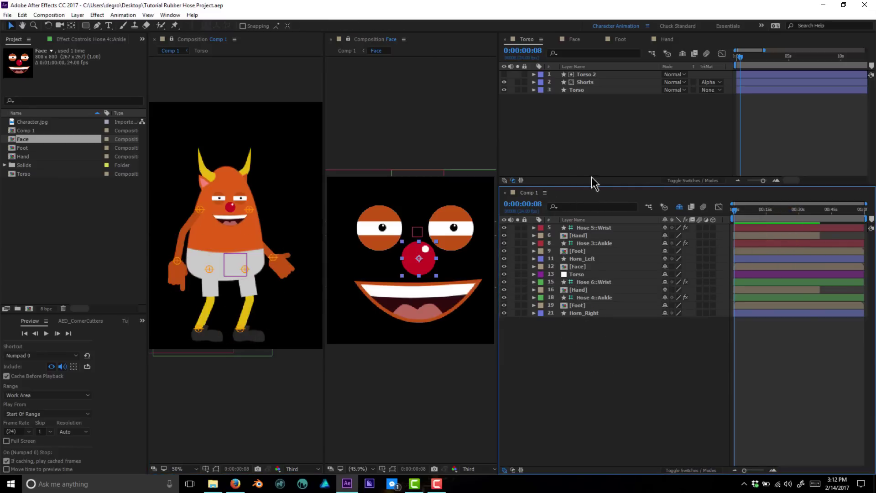
left_click(577, 130)
left_click(574, 39)
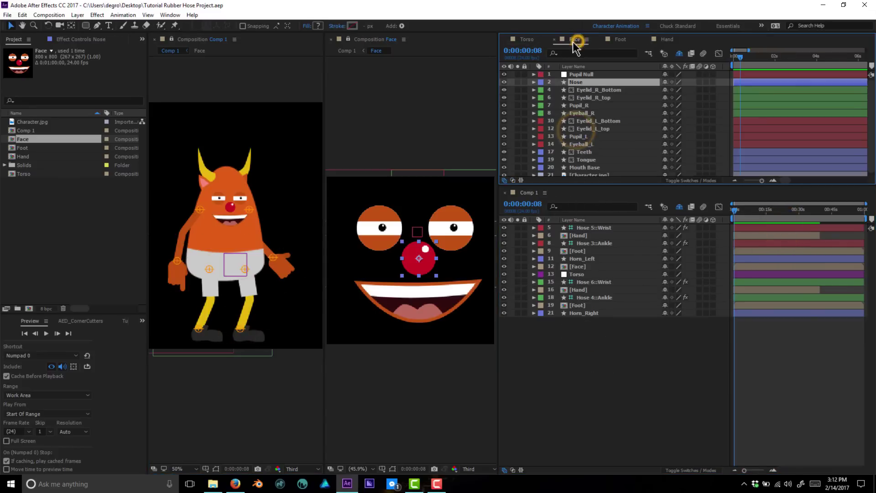
left_click_drag(629, 185, 633, 205)
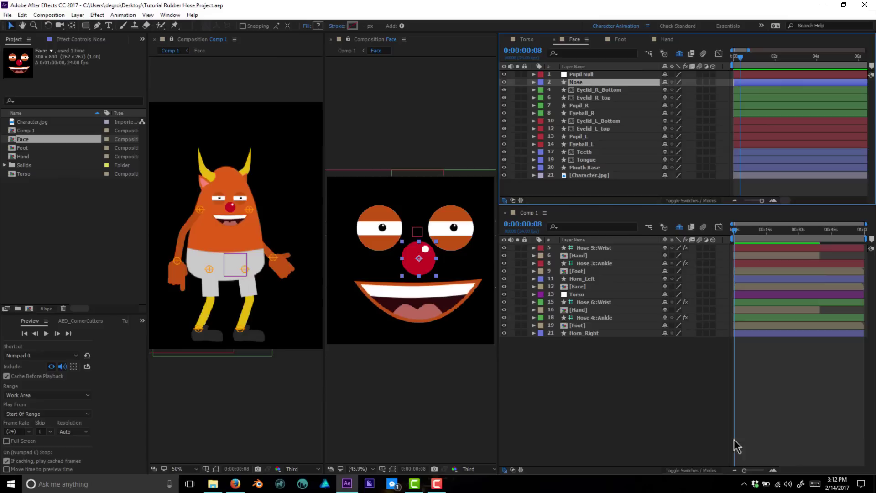
Step: Move Comp 1's current time to 0:00:01:00 and reveal the Torso null's Position property
left_click(772, 470)
left_click(772, 470)
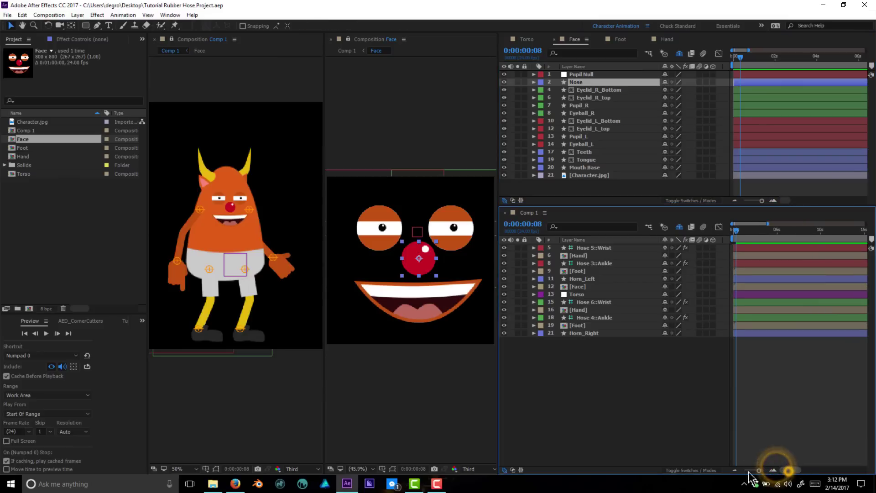
left_click(772, 470)
left_click(772, 470)
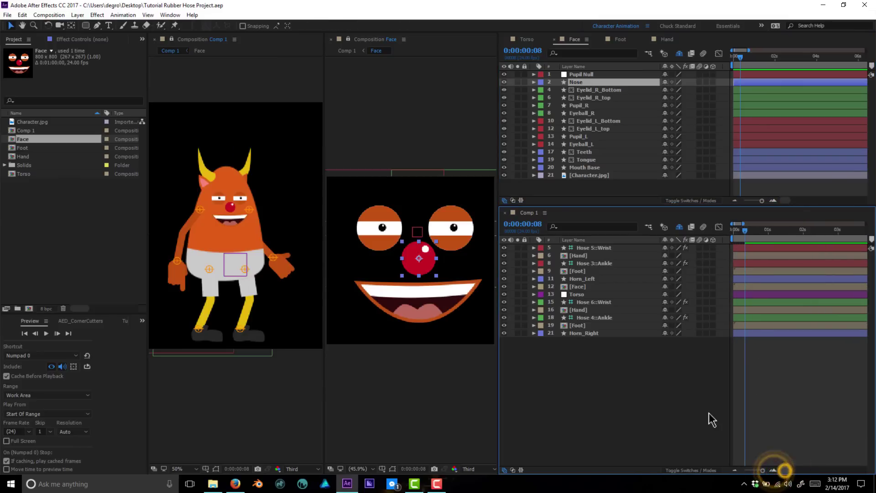
left_click_drag(729, 232, 767, 237)
left_click(600, 382)
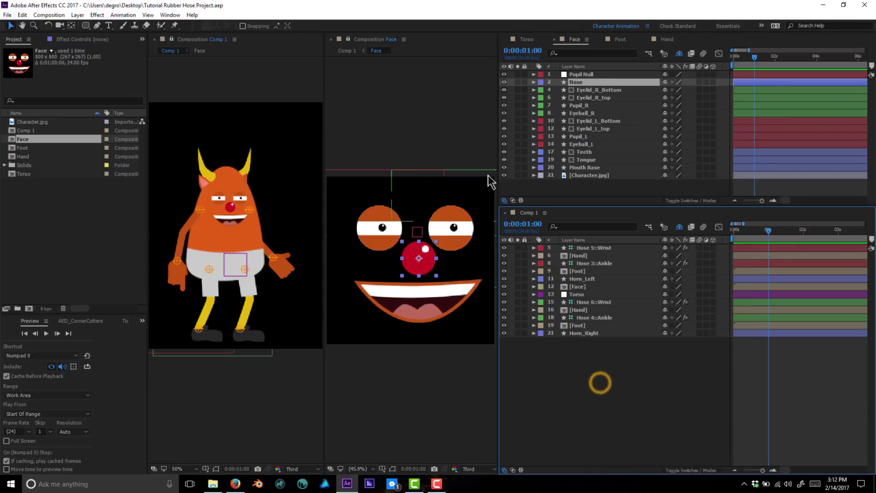
left_click(232, 266)
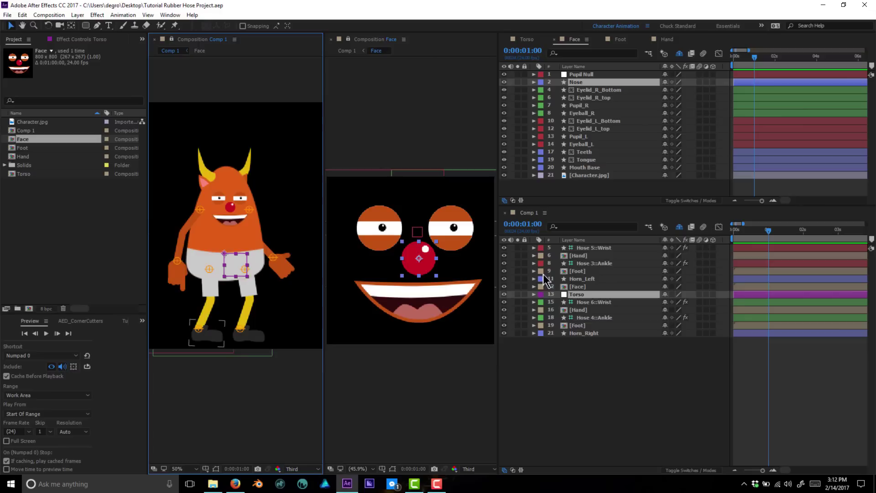
key("p")
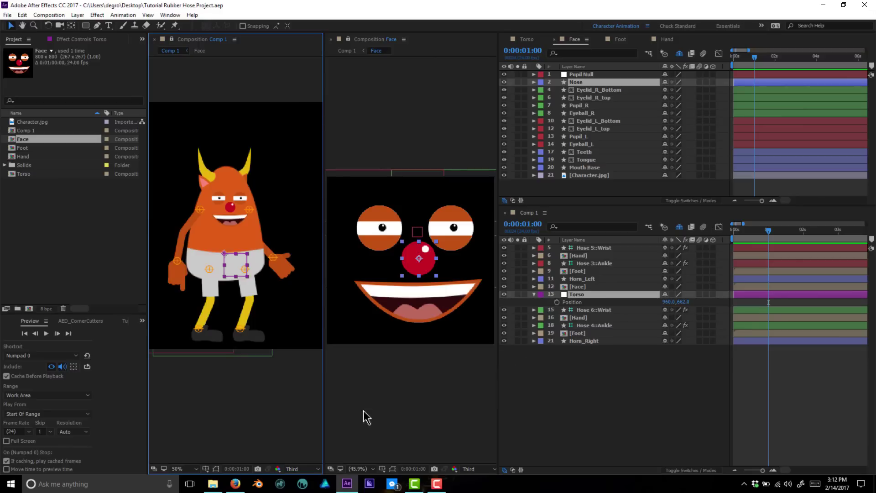
Step: Bring up the Motion 2 panel, dock it beneath the Project panel group, and show the Project panel again
left_click(170, 15)
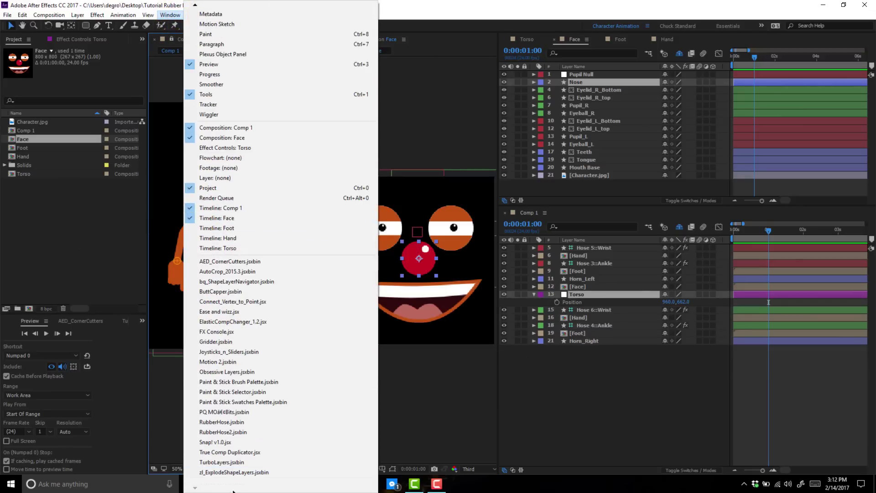
left_click(223, 383)
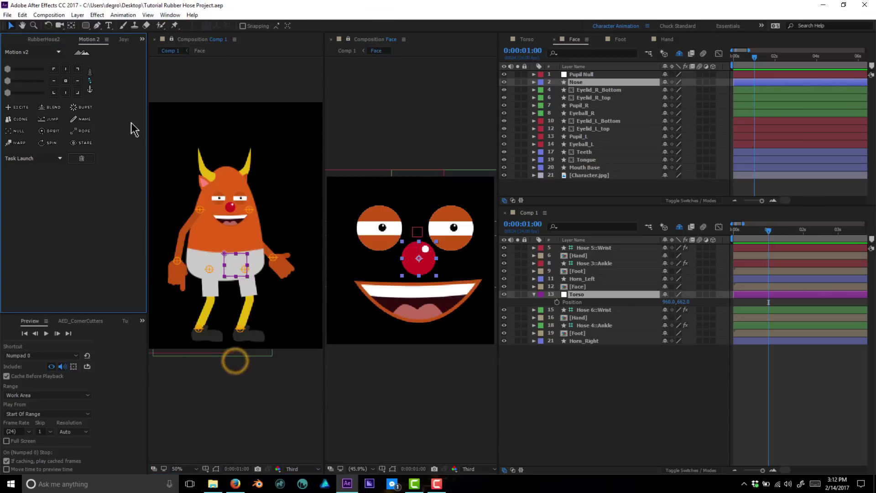
left_click_drag(102, 47, 66, 183)
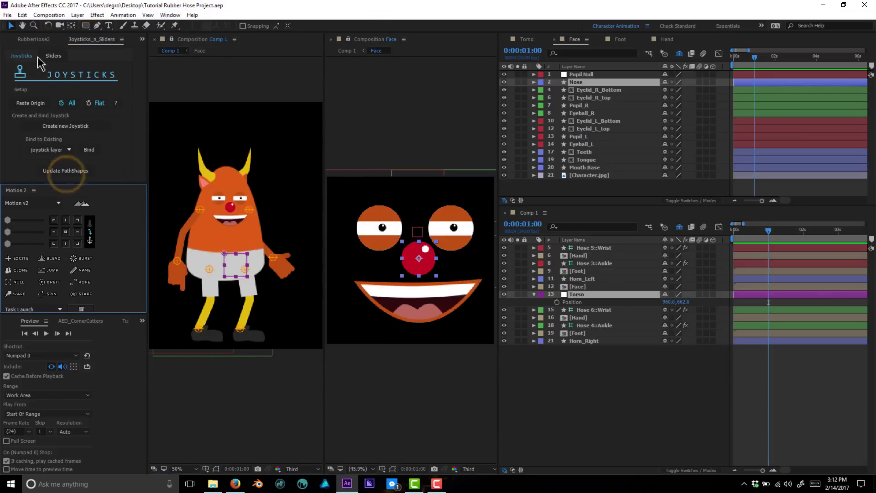
left_click(38, 39)
scroll(40, 41, "up", 2)
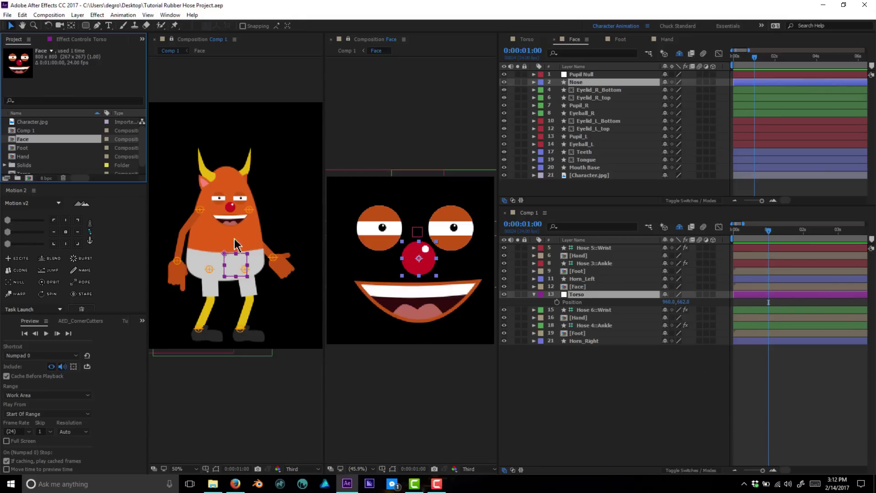
Step: Set a Position keyframe on the Torso null at 0:00:01:00 and advance the current time to 0:00:01:06
left_click(556, 302)
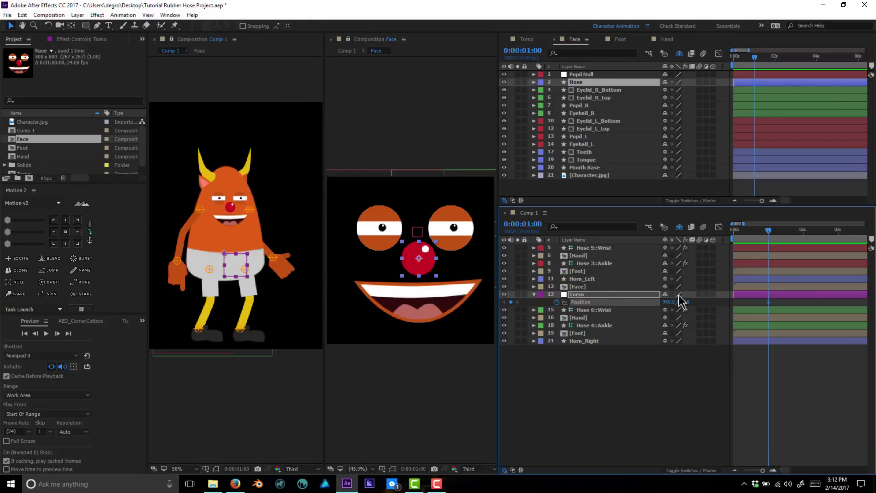
key("Page_Down")
key("Page_Down")
key("Page_Down")
key("Page_Down")
key("Page_Down")
key("Page_Down")
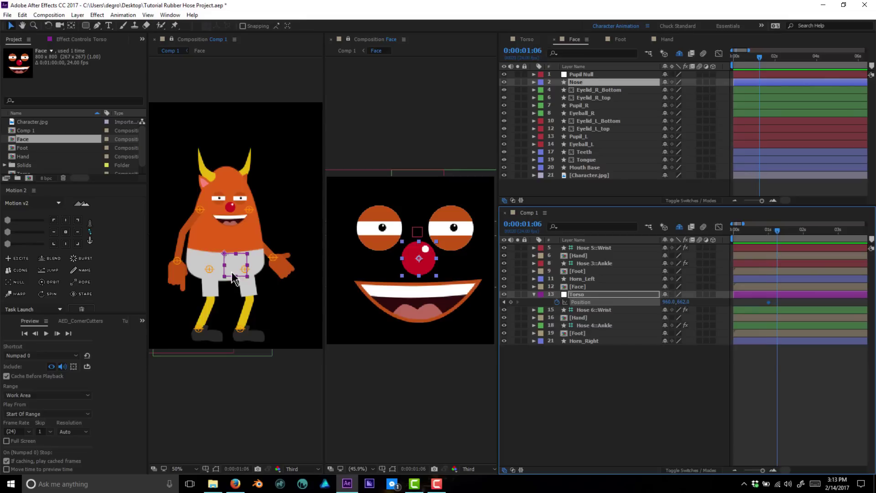
Step: Lower the Torso null to 960, 740 at 0:00:01:06 and raise it to 960, 618 at 0:00:01:16
mouse_move(231, 275)
left_mouse_down()
mouse_move(234, 292)
mouse_move(235, 279)
left_mouse_up()
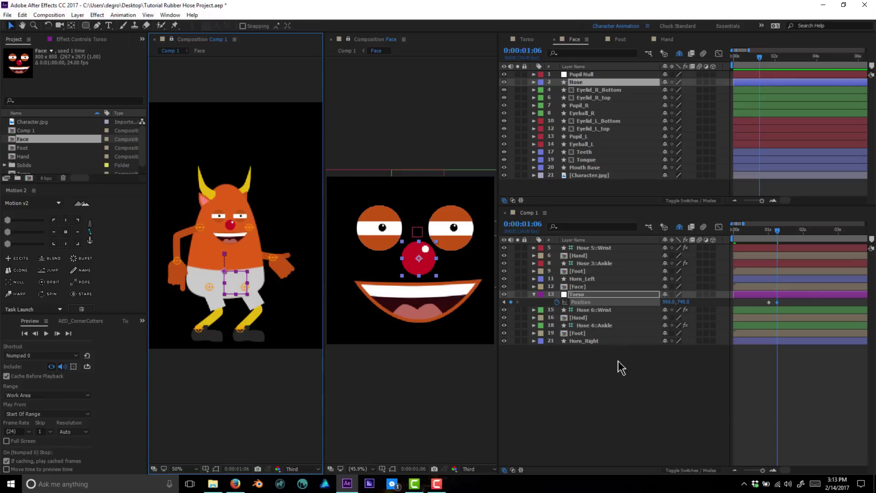
key("space")
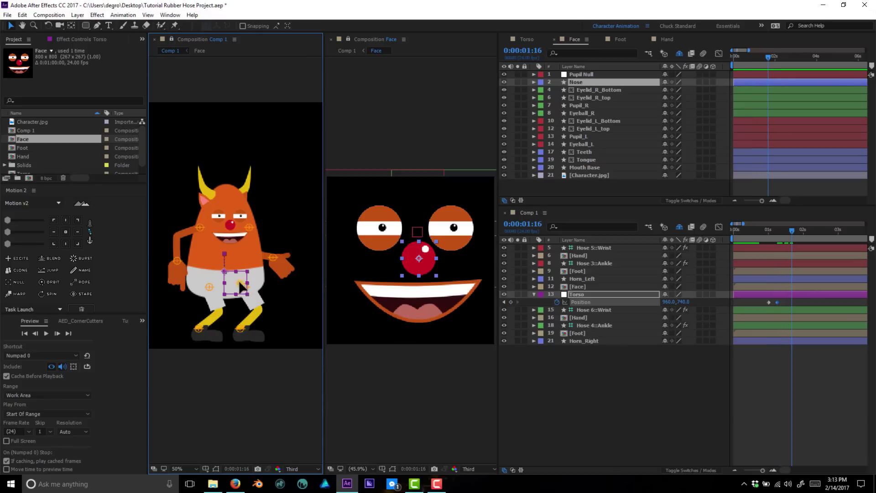
left_click_drag(239, 280, 239, 252)
Step: Advance to 0:00:02:00 and move the Torso null down to 960, 648
key("Page_Down")
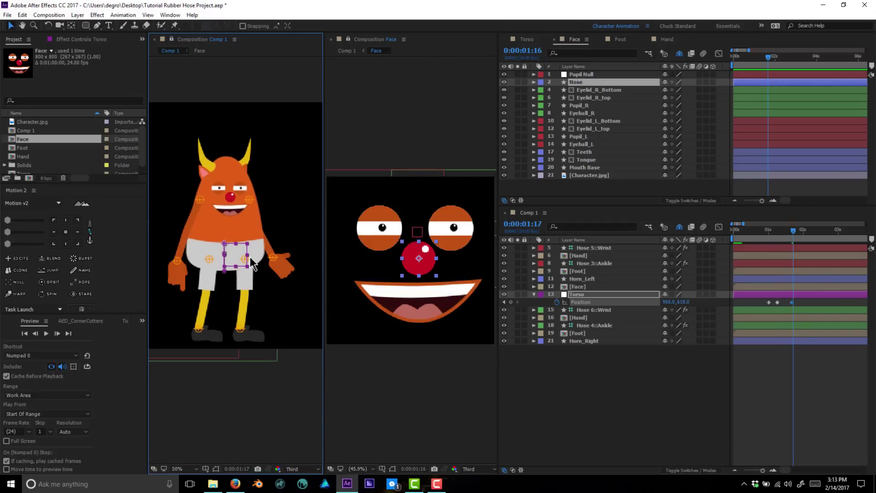
key("Page_Down")
key("Page_Down")
key("Page_Down")
key("Page_Down")
key("Page_Down")
key("Page_Down")
key("Page_Down")
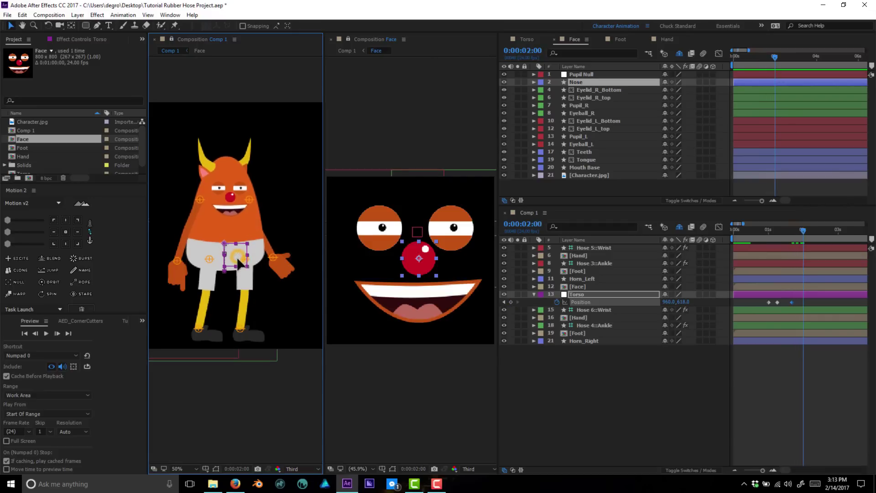
left_click_drag(239, 262, 239, 269)
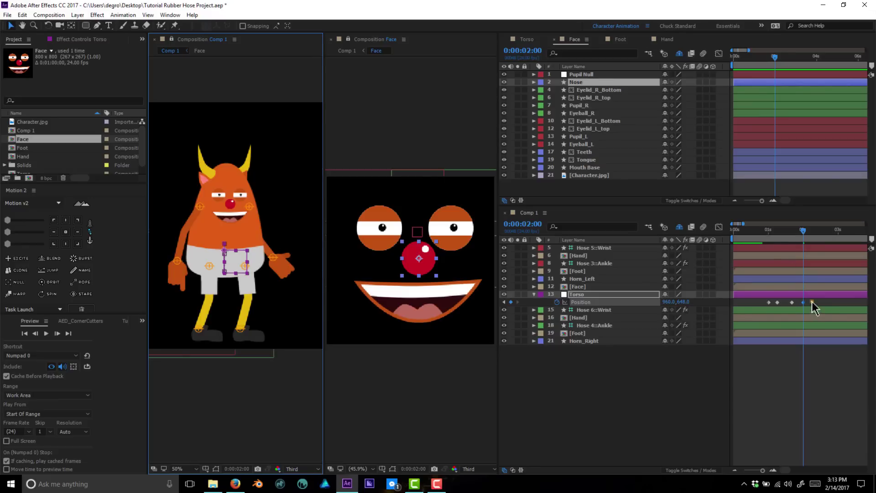
Step: Ease all of the Torso null's Position keyframes with Motion 2
left_click_drag(812, 297, 763, 307)
left_click(29, 232)
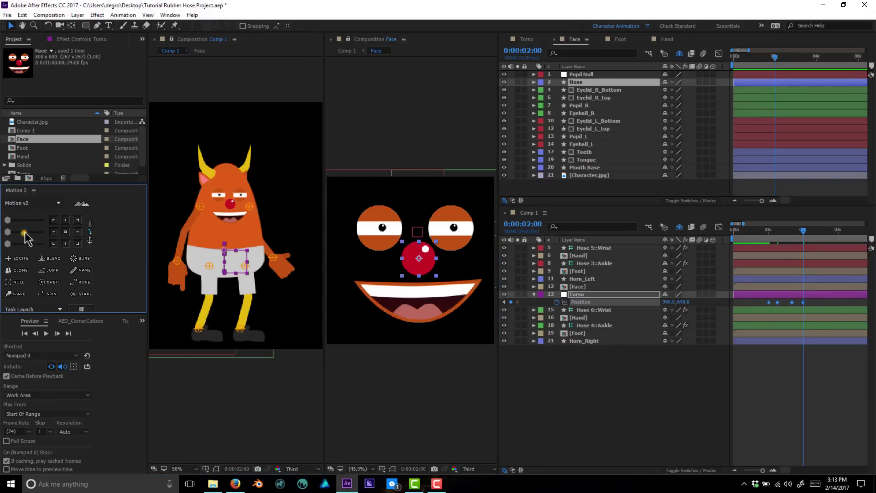
Step: Limit Comp 1's work area to 0:00:01:00 through just past 0:00:02:00 and preview the torso motion
mouse_move(785, 233)
left_mouse_down()
mouse_move(767, 234)
mouse_move(804, 239)
left_mouse_up()
key("b")
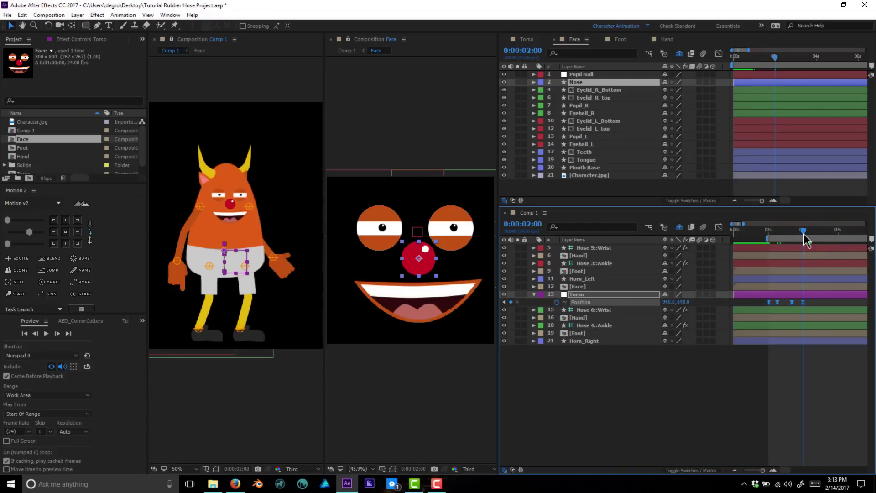
key("space")
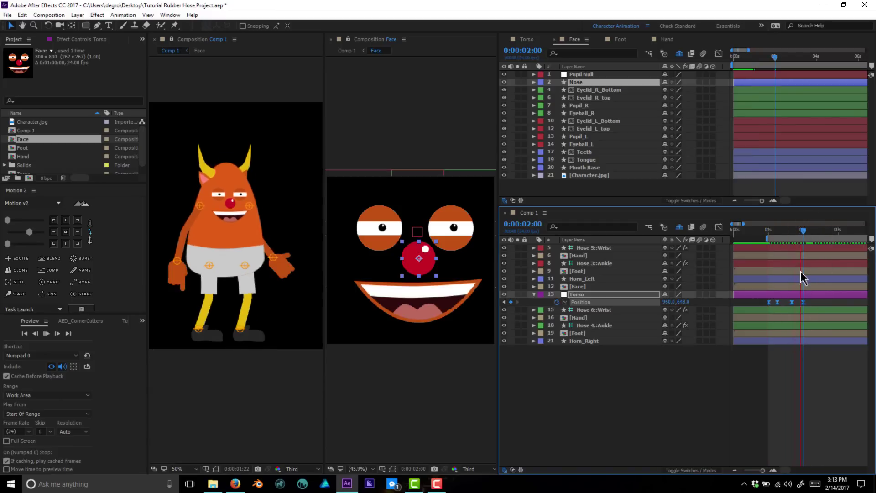
key("n")
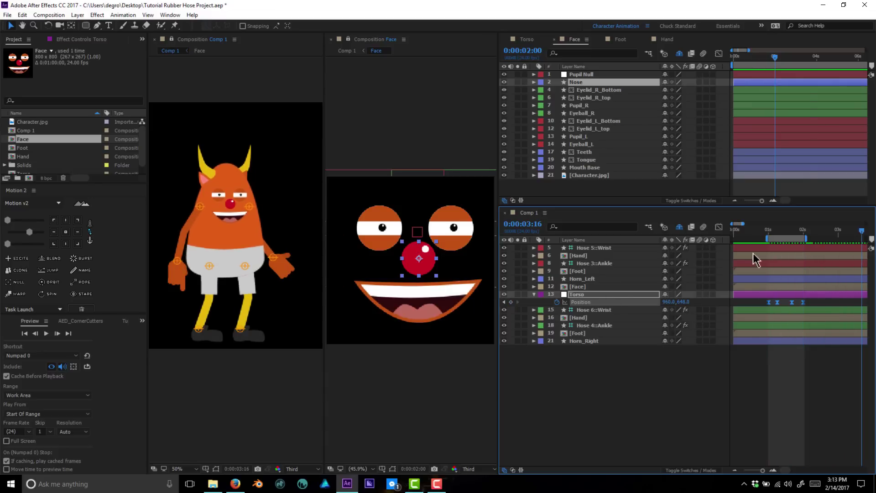
Step: Set Position keyframes on Hose 5::Wrist and Hose 6::Wrist at 0:00:01:00
left_click(769, 233)
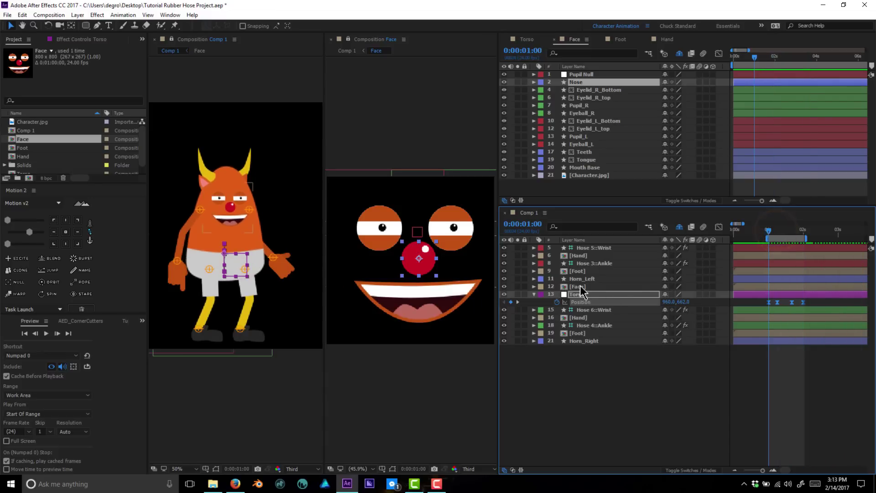
left_click(603, 248)
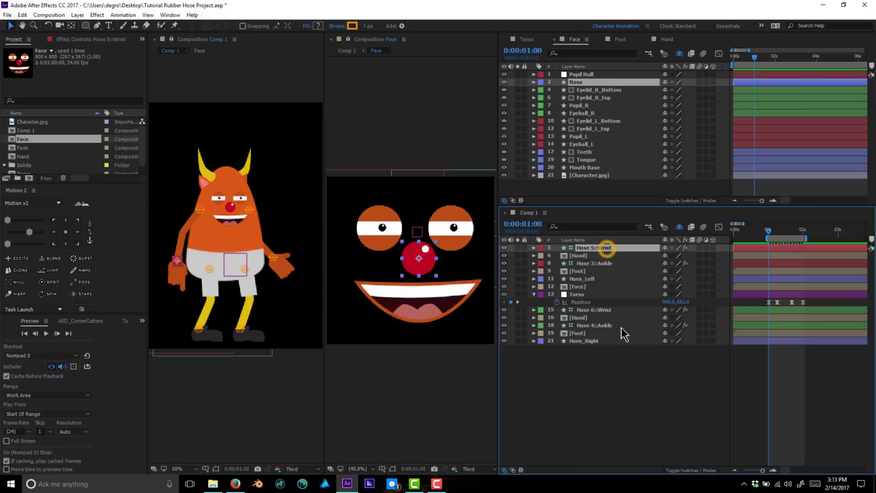
left_click(603, 310, "ctrl")
key("p")
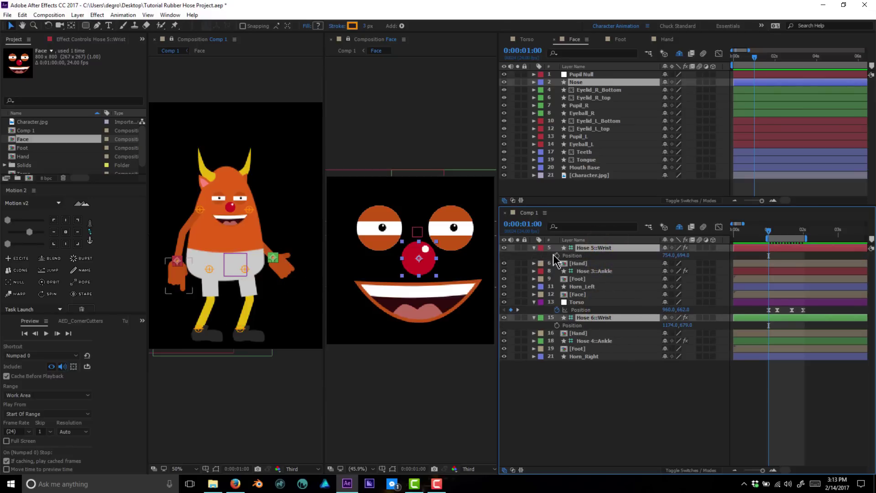
left_click(557, 255)
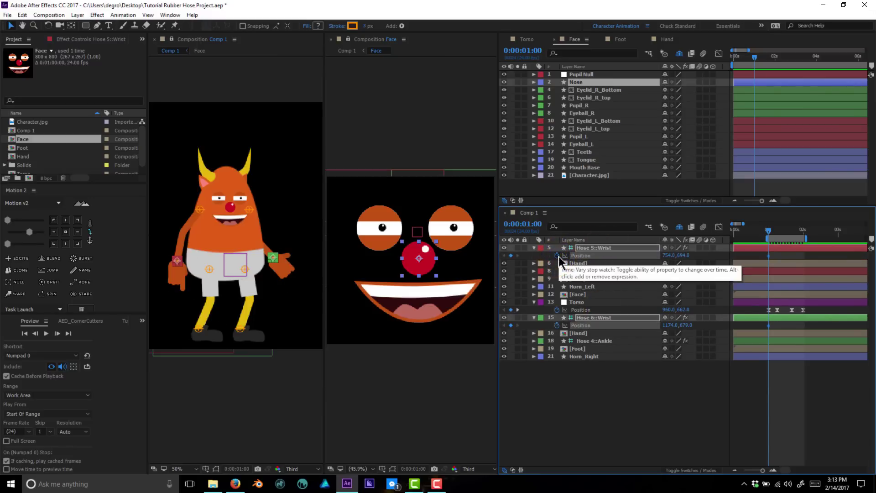
Step: Raise both wrist controllers at 0:00:01:06, to 756, 640 for Hose 5 and 1176, 625 for Hose 6
key("Page_Down")
key("Page_Down")
key("Page_Down")
key("Page_Down")
key("Page_Down")
key("Page_Down")
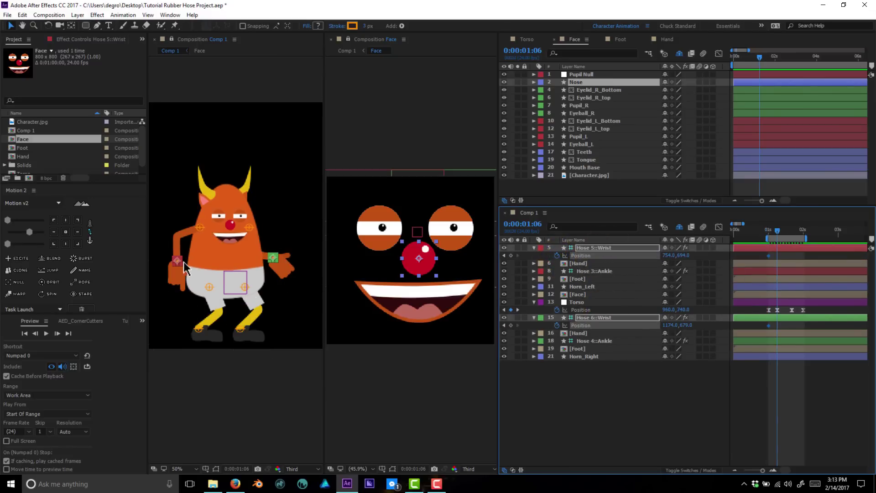
left_click_drag(178, 261, 177, 249)
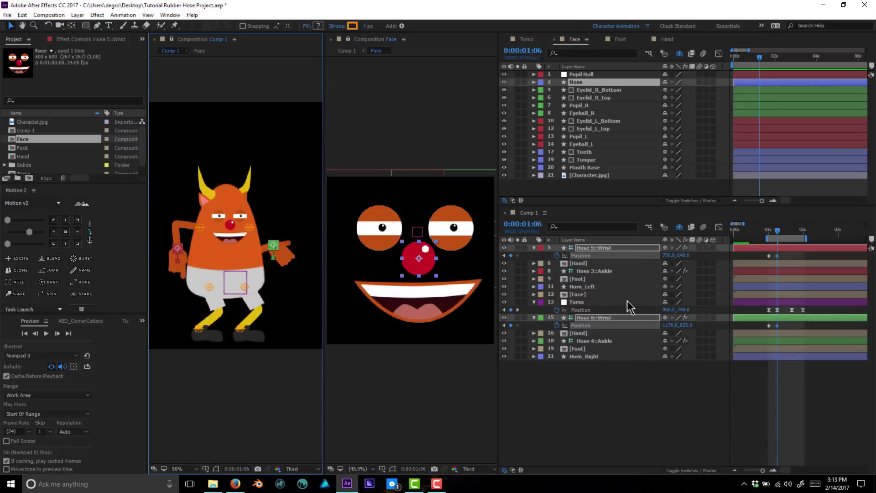
Step: Lower both wrists at 0:00:01:16 to 756, 710 and 1176, 695, and place them at 756, 682 and 1176, 667 at 0:00:02:00
key("Page_Down")
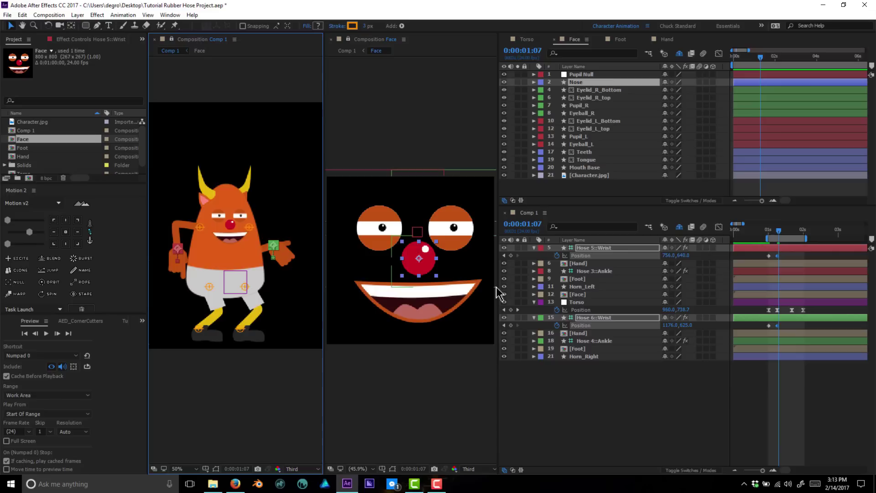
key("k")
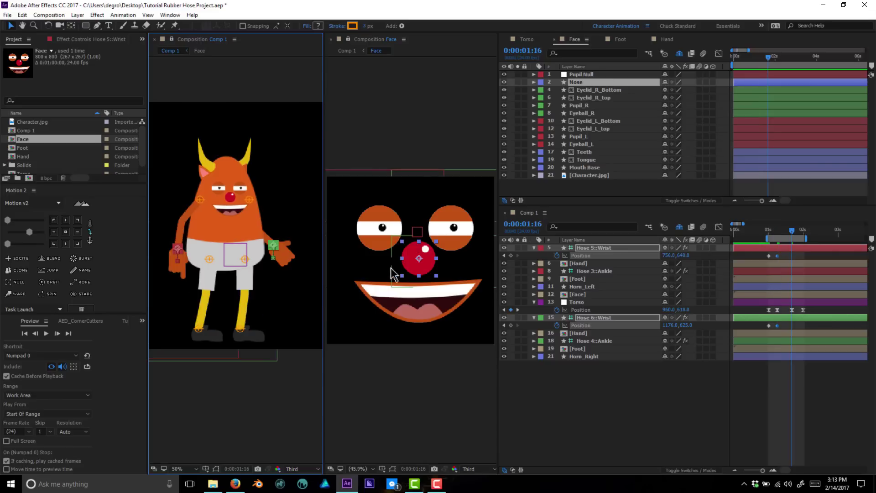
left_click_drag(273, 249, 274, 253)
key("k")
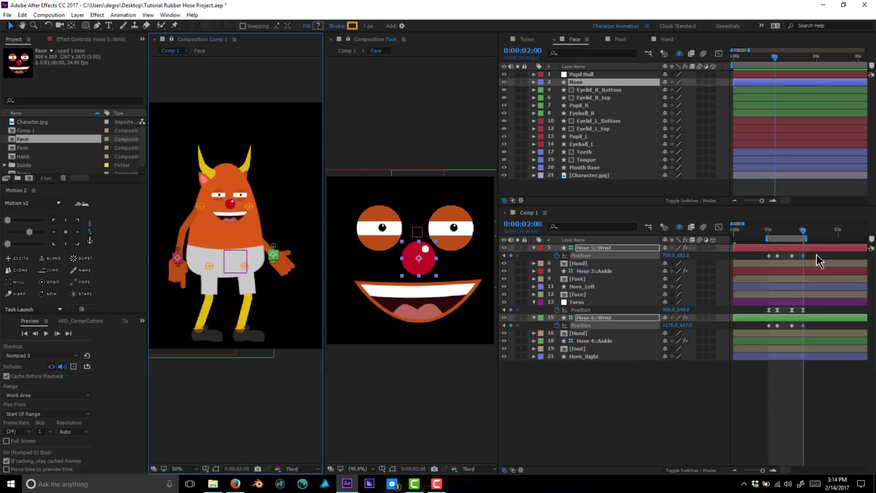
Step: Ease the Position keyframes of both wrists and the Torso null with Motion 2 and deselect them
left_click_drag(817, 253, 762, 338)
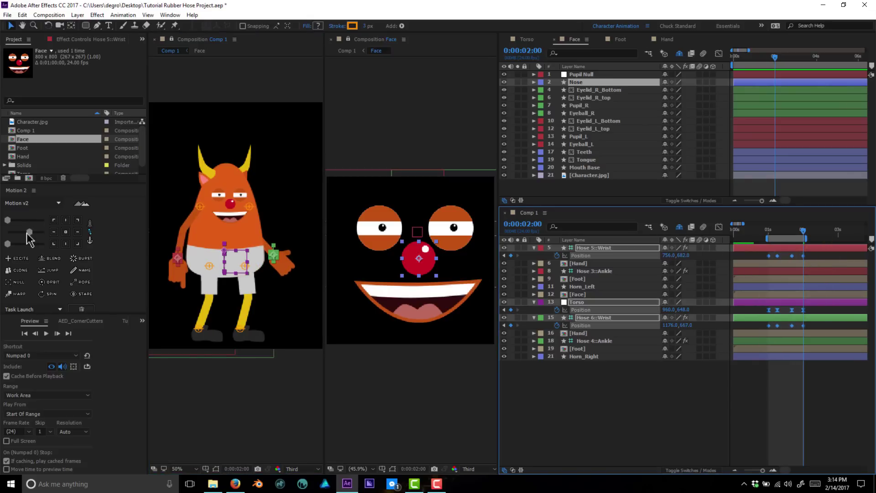
left_click_drag(29, 232, 30, 233)
left_click(633, 402)
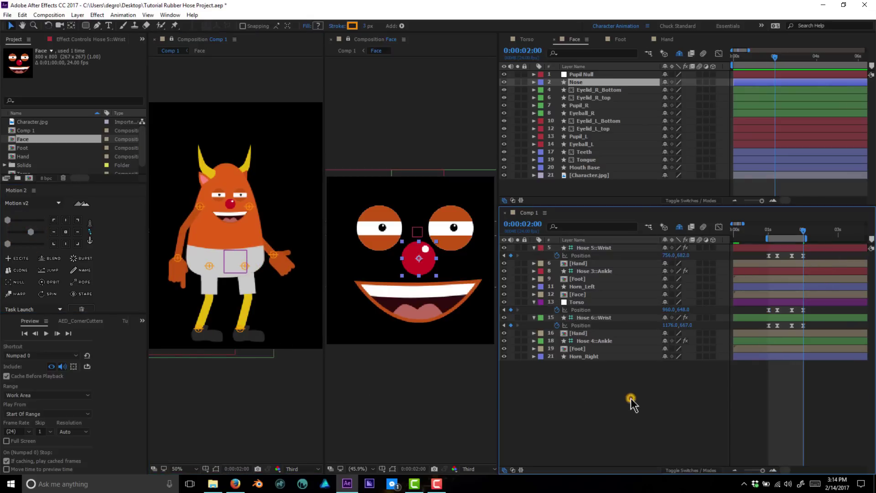
Step: Set the RubberHose 2 Bend Direction of Hose 6::Wrist to 100 so the arm bends outward
left_click(609, 249)
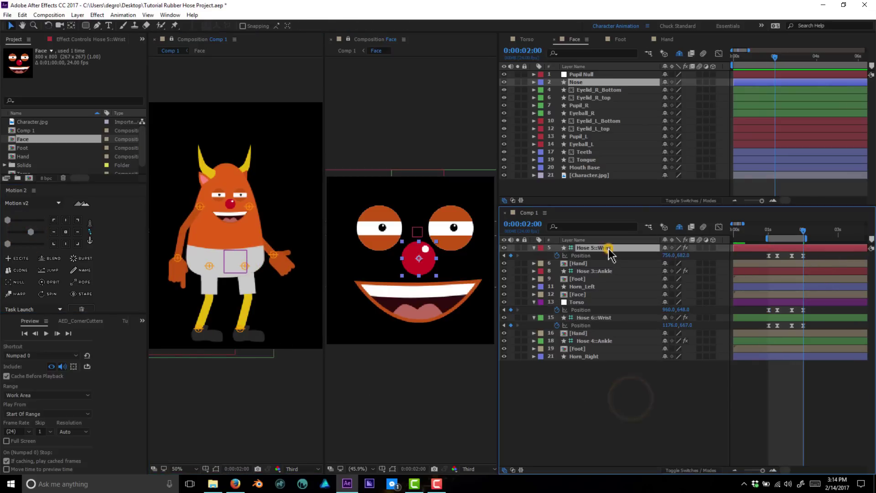
left_click(599, 317)
left_click(98, 39)
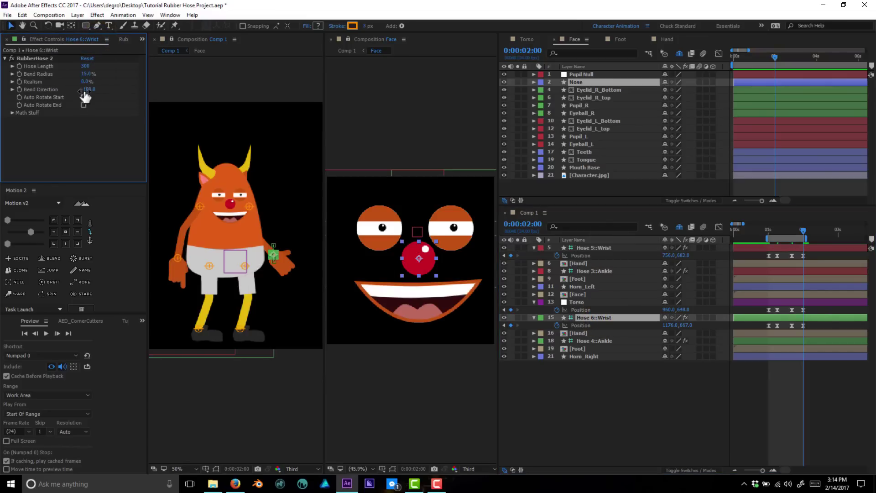
left_click_drag(88, 90, 245, 95)
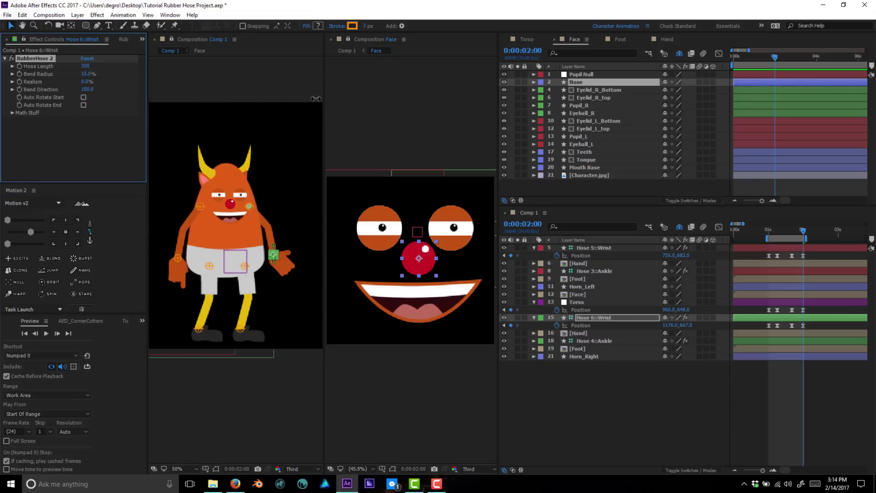
Step: Rotate the hand on the Hose 6 arm so it points downward and preview the animation
left_click(295, 270)
key("w")
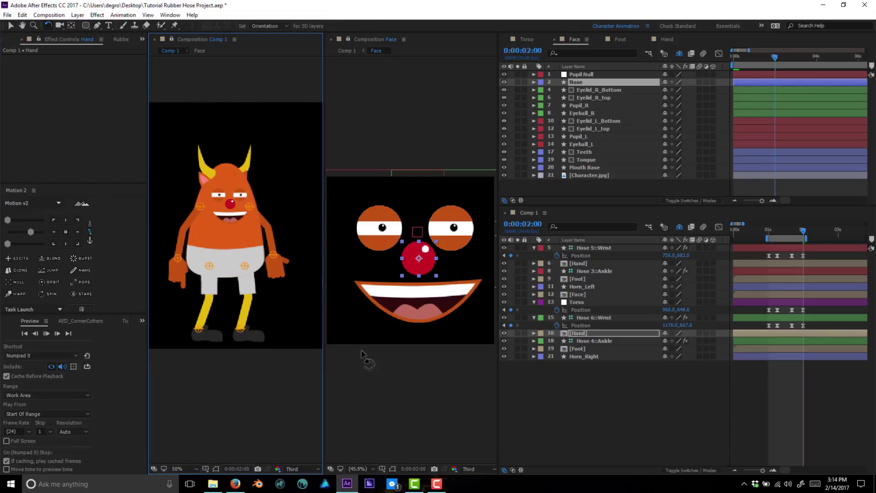
key("space")
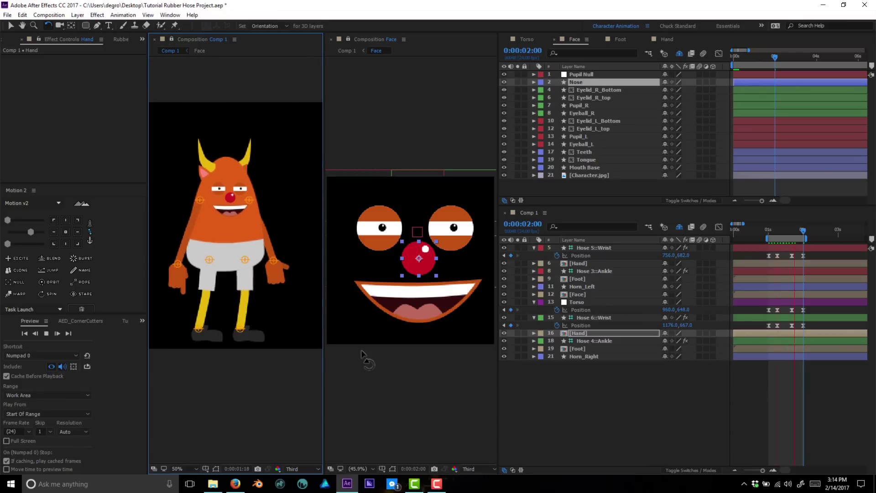
key("space")
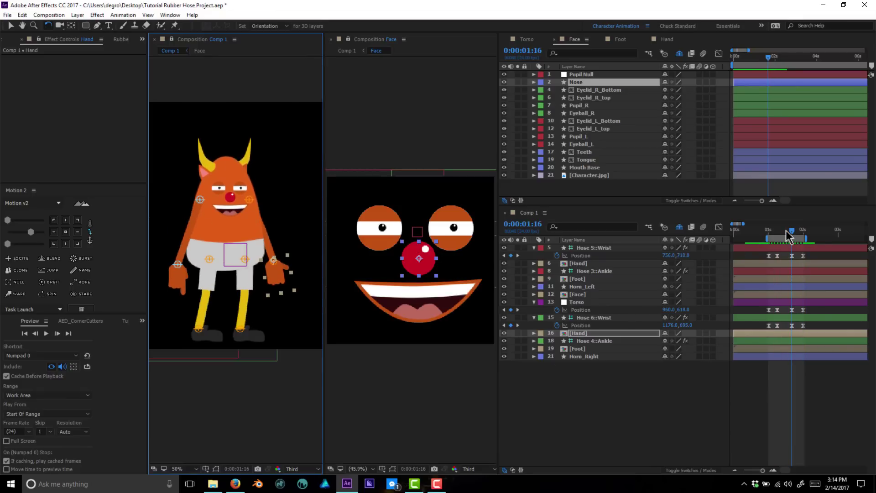
Step: Return to 0:00:01:00 and set Position keyframes on all four eyelid layers in the Face composition
left_click_drag(788, 235, 779, 241)
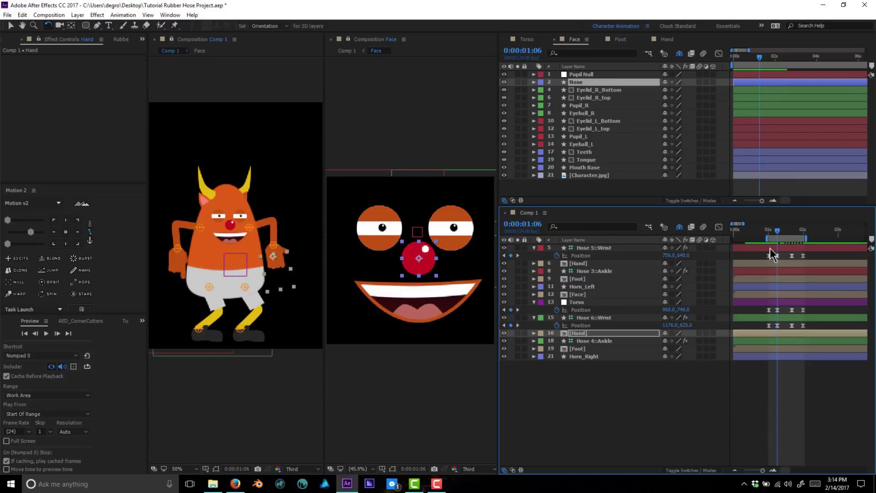
key("j")
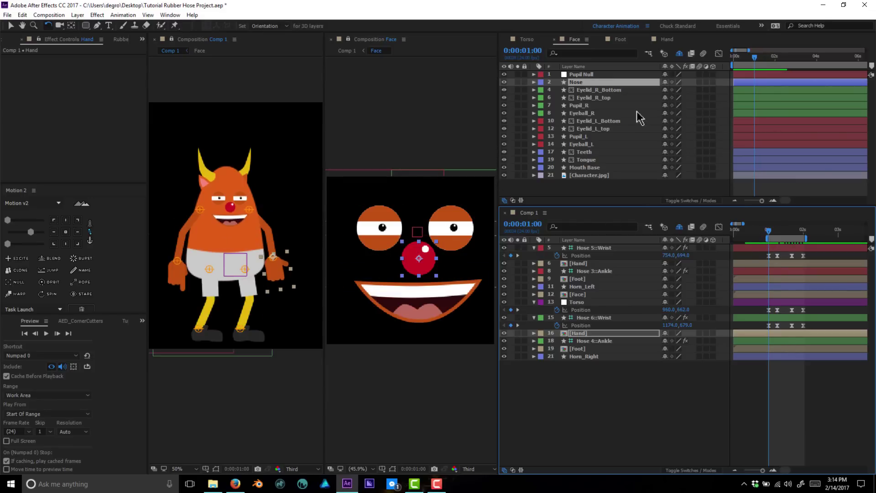
left_click(598, 90)
left_click(601, 97, "ctrl")
left_click(613, 120, "ctrl")
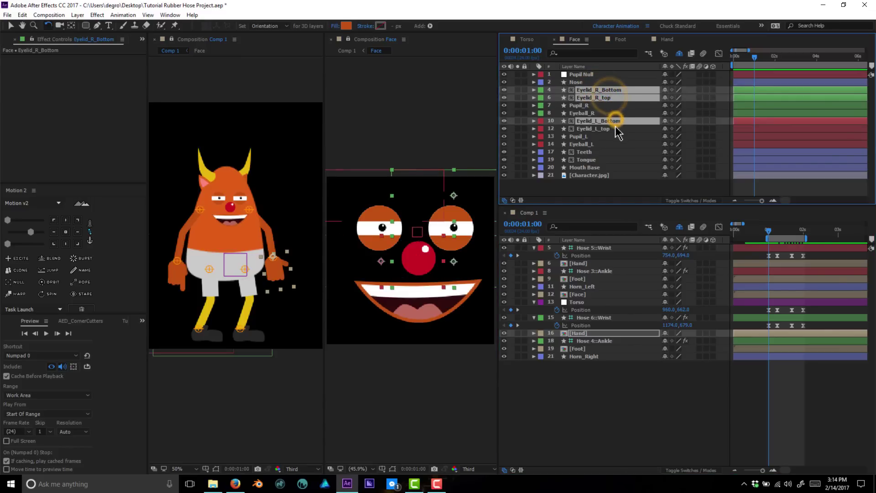
left_click(616, 130, "ctrl")
key("p")
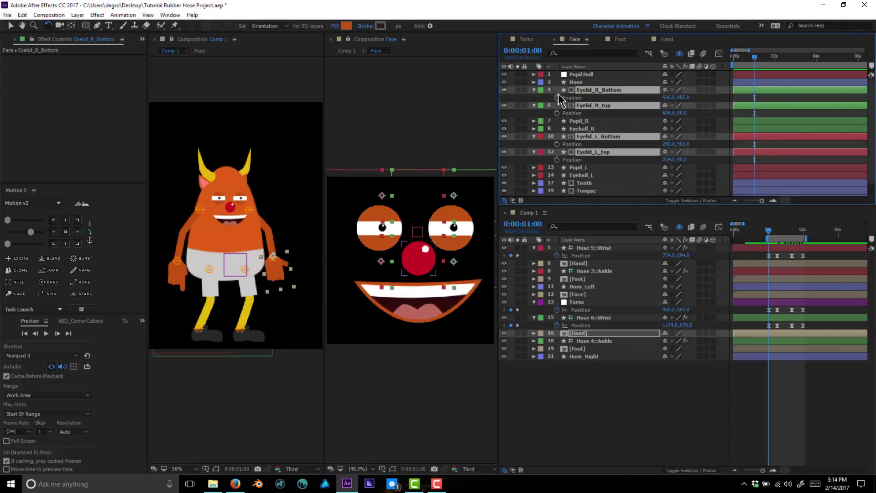
left_click(557, 98)
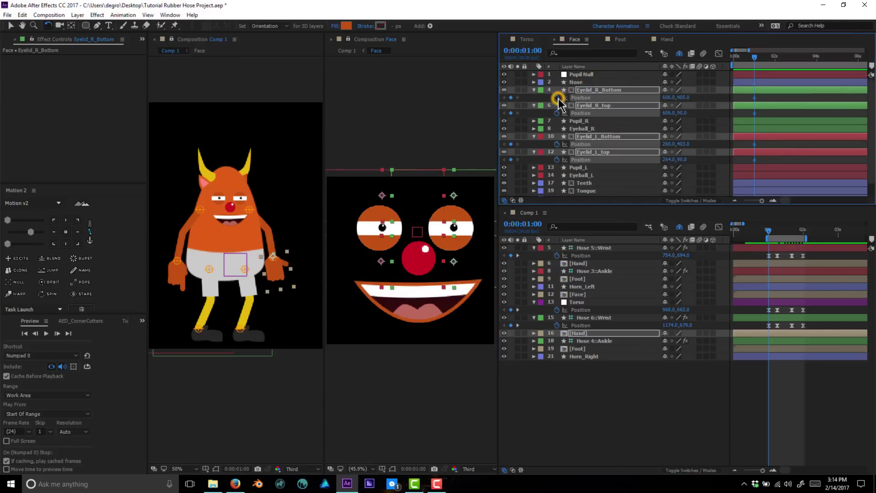
Step: Open both eyes at 0:00:01:00, moving Eyelid_R_top to Y 52.9, Eyelid_L_top to Y 46.4 and both bottom eyelids to about Y 451
key("v")
left_click(424, 121)
left_click_drag(470, 178, 469, 170)
left_click(370, 177)
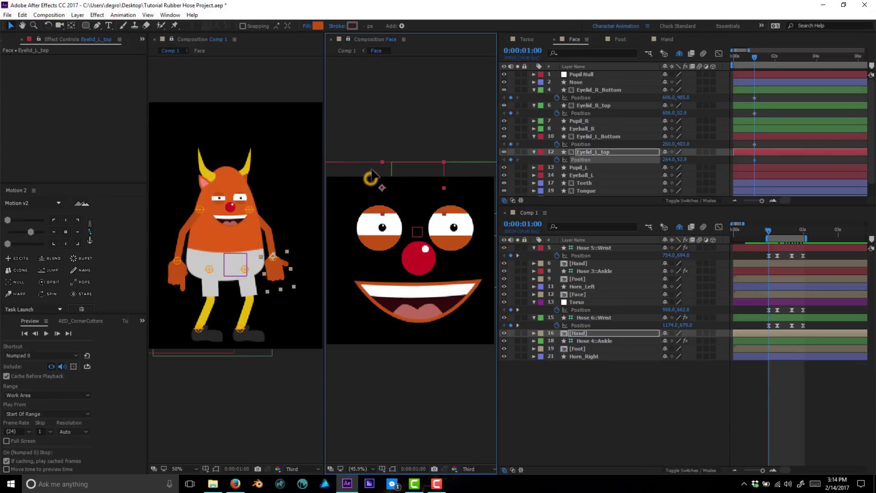
left_click_drag(370, 173, 371, 172)
left_click_drag(362, 246, 361, 256)
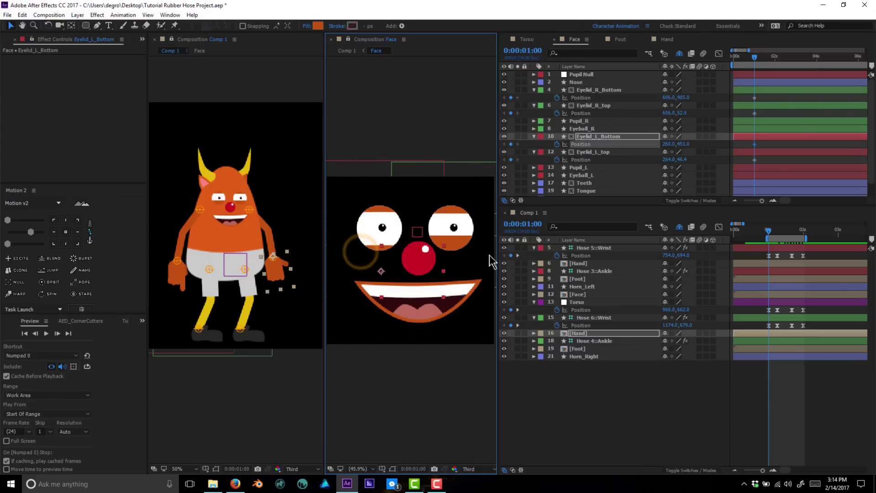
left_click_drag(472, 256, 473, 266)
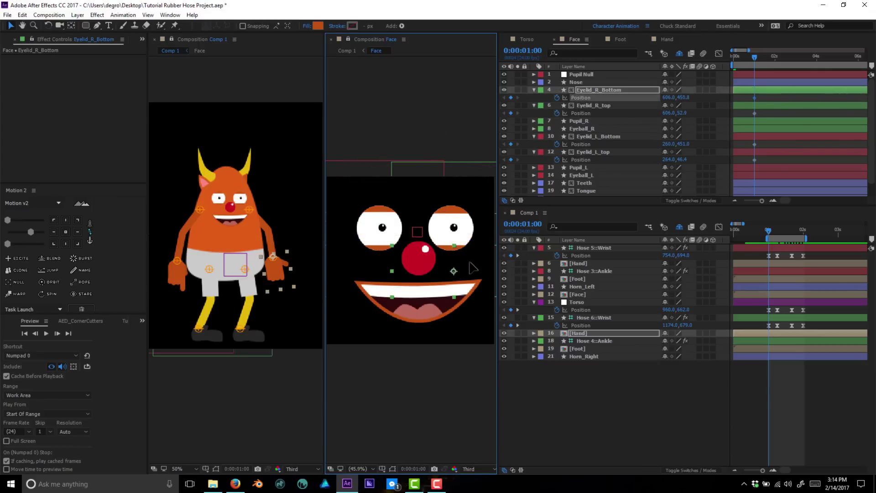
left_click(757, 251)
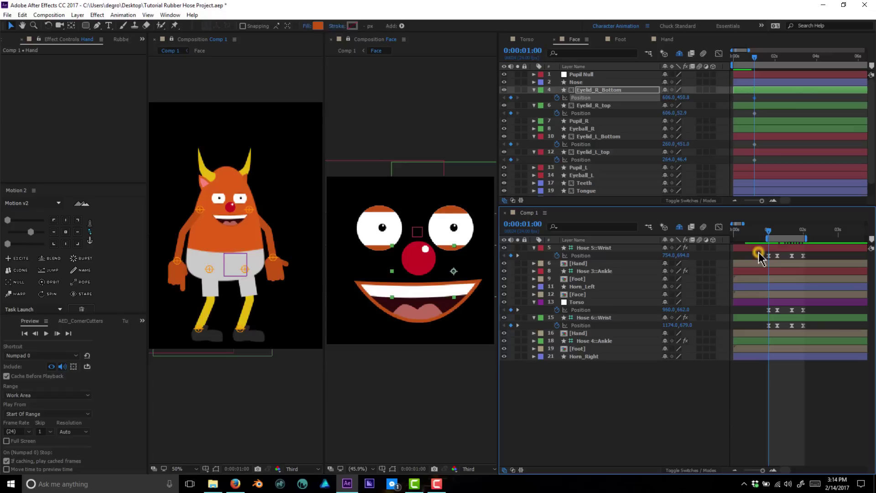
Step: At 0:00:01:06, half-close both eyes, moving Eyelid_R_top to Y 105.2, Eyelid_L_top to Y 98.7, Eyelid_R_Bottom to Y 396.2 and Eyelid_L_Bottom to Y 398.6
key("k")
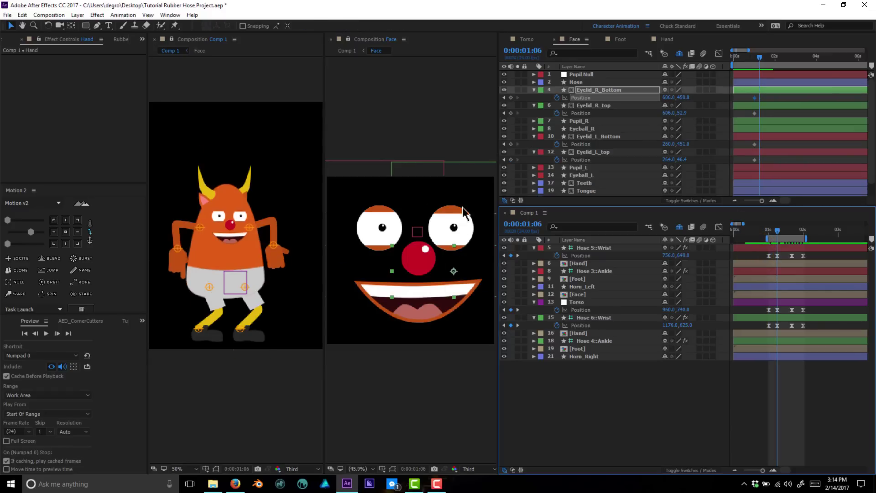
left_click_drag(463, 164, 464, 175)
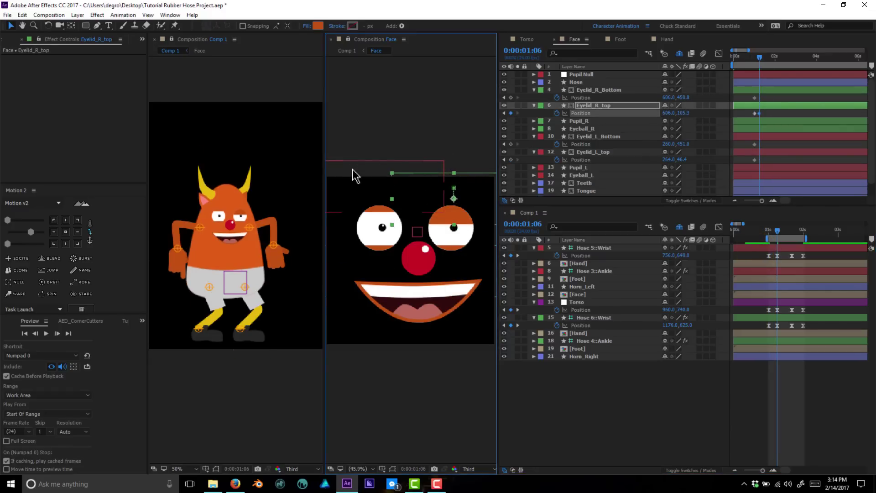
left_click_drag(355, 174, 352, 173)
left_click_drag(354, 270, 353, 260)
left_click_drag(471, 267, 472, 252)
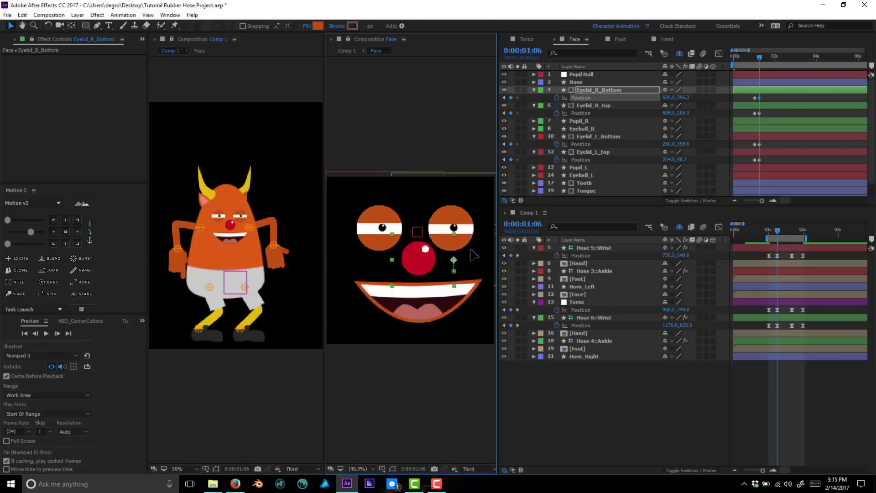
Step: At 0:00:01:16, add Position keyframes holding the half-closed pose on all four eyelid layers
left_click(750, 261)
key("shift+Page_Down")
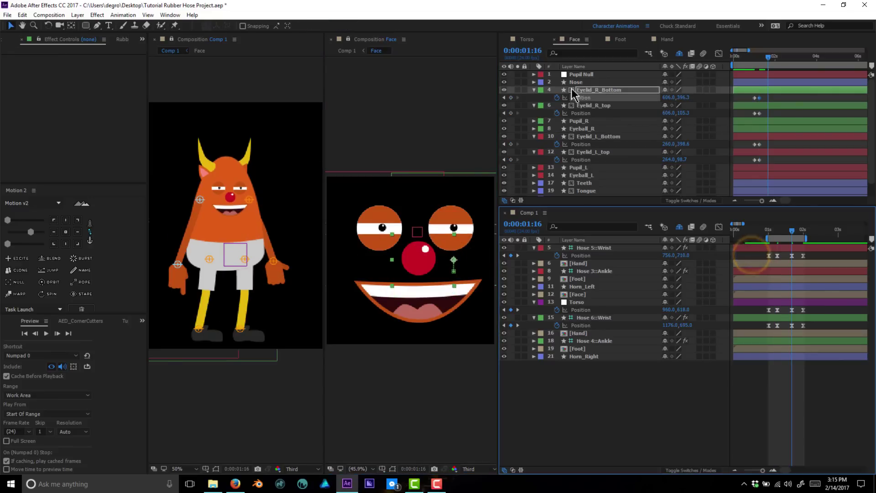
left_click(511, 97)
left_click(511, 112)
left_click(510, 143)
left_click(511, 159)
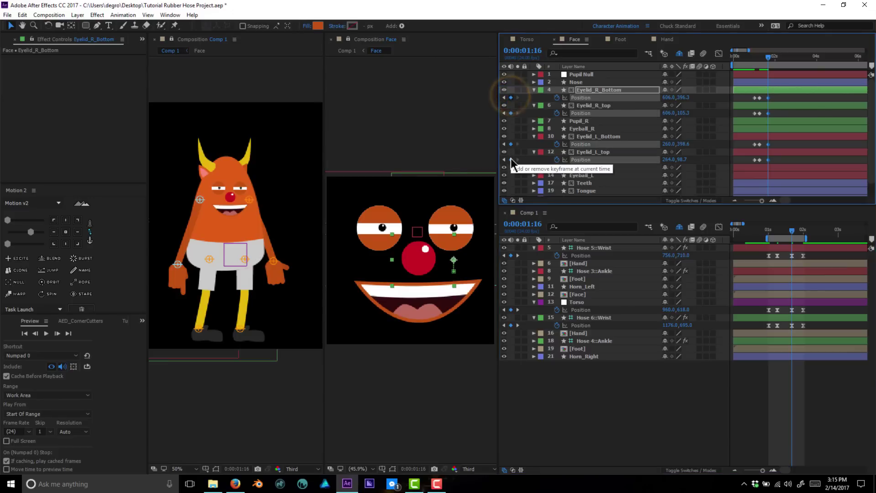
Step: At 0:00:02:00, reopen one eye by pasting the 0:00:01:00 Position keyframes of Eyelid_R_Bottom and Eyelid_R_top
left_click(755, 311)
key("k")
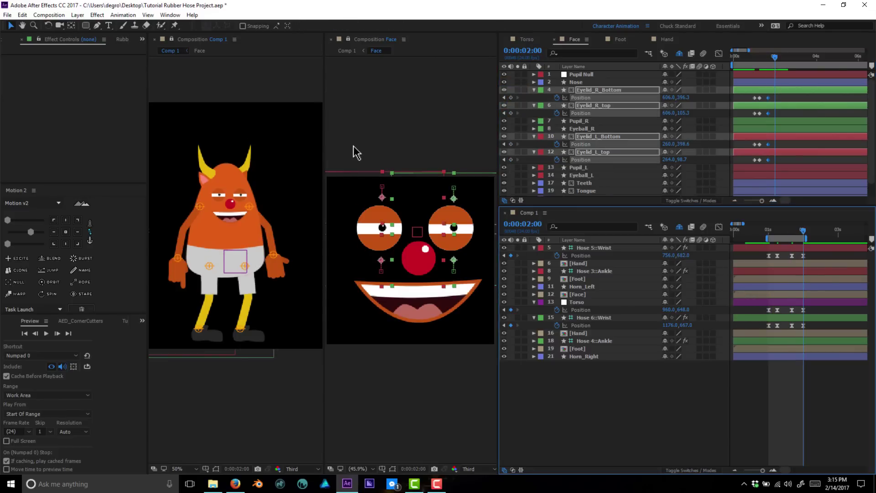
left_click(748, 97)
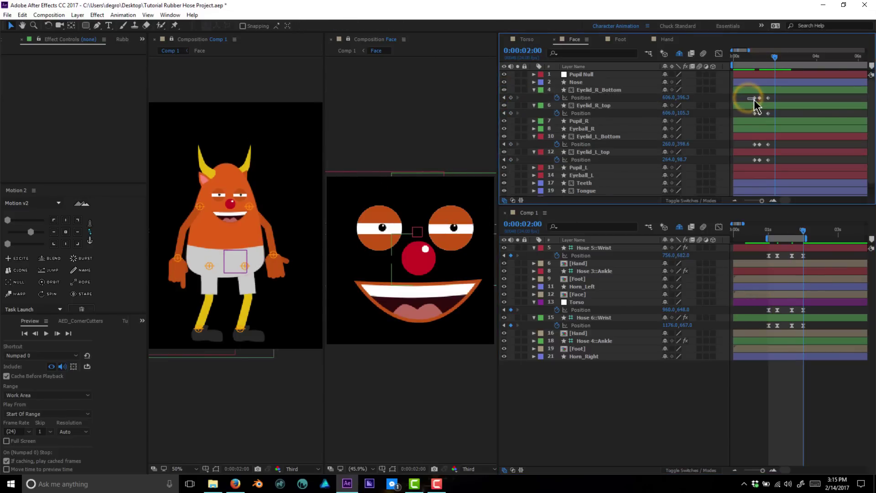
left_click(754, 98)
key("ctrl+c")
key("ctrl+v")
left_click(753, 112)
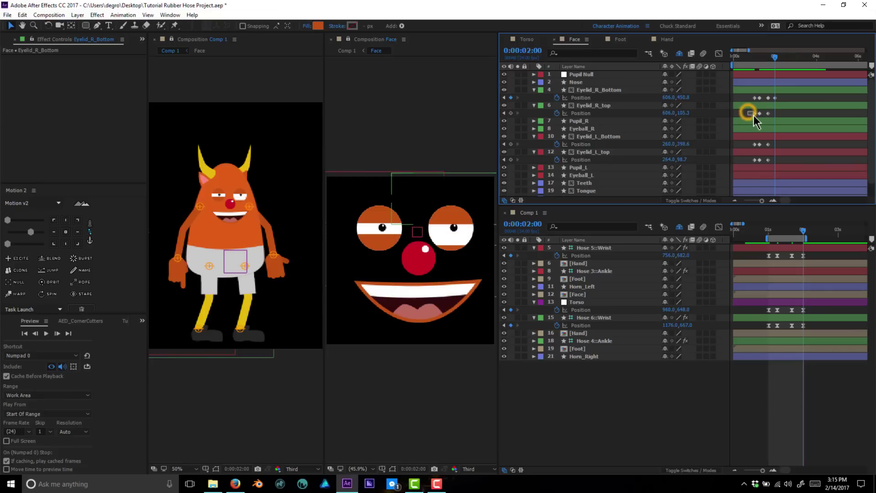
key("ctrl+c")
key("ctrl+v")
Step: Paste the 0:00:01:00 Position keyframes of Eyelid_L_Bottom and Eyelid_L_top at 0:00:02:00 to reopen the other eye
left_click(749, 142)
left_click(755, 144)
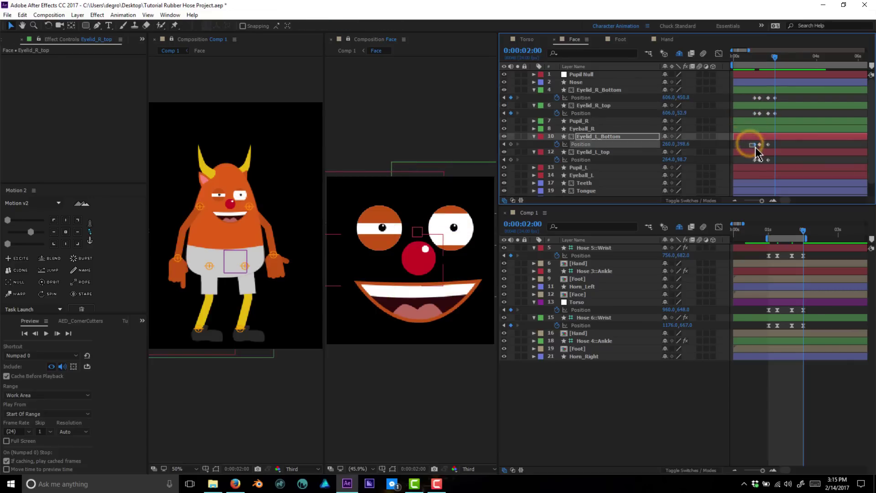
left_click(754, 159)
key("ctrl+c")
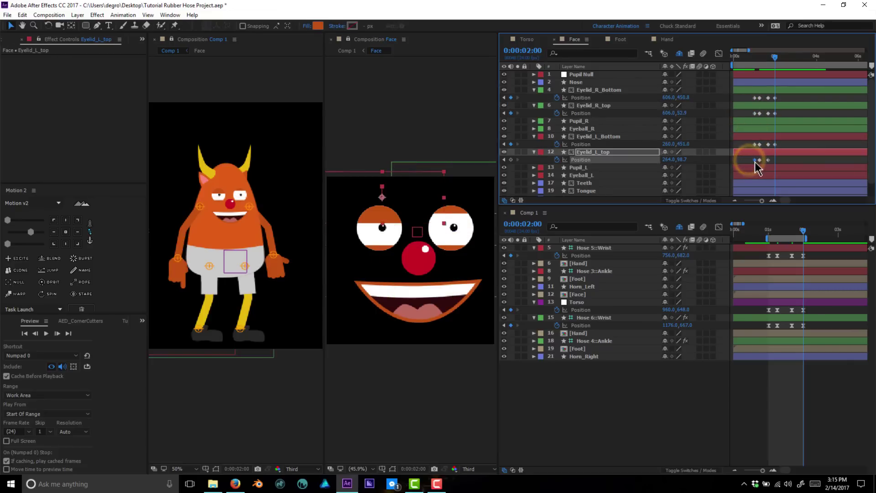
key("ctrl+v")
key("ctrl+b")
right_click(418, 39)
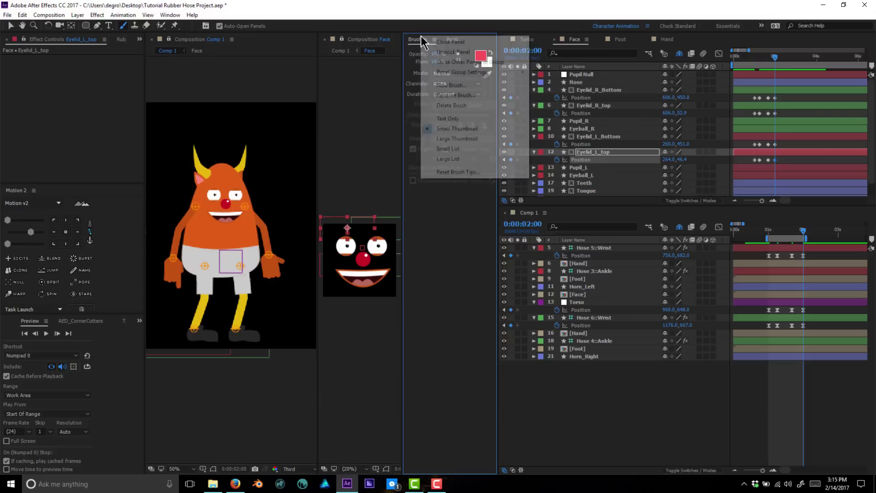
left_click(431, 40)
right_click(415, 41)
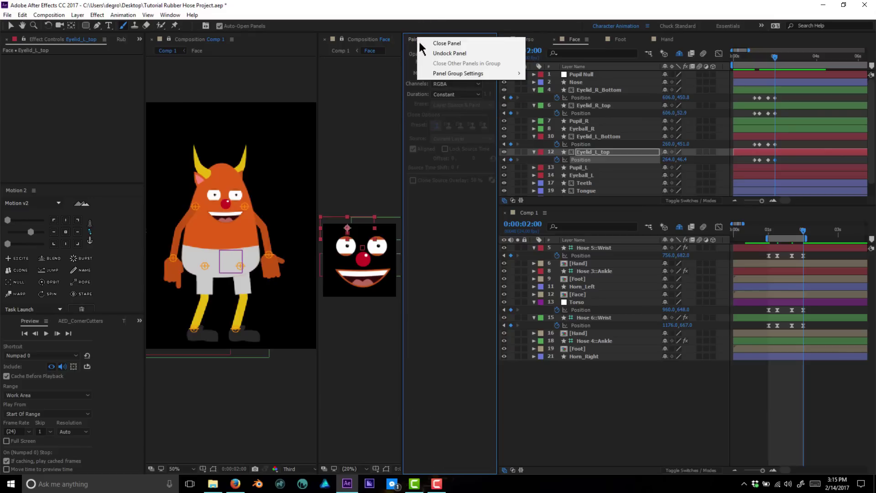
left_click(431, 41)
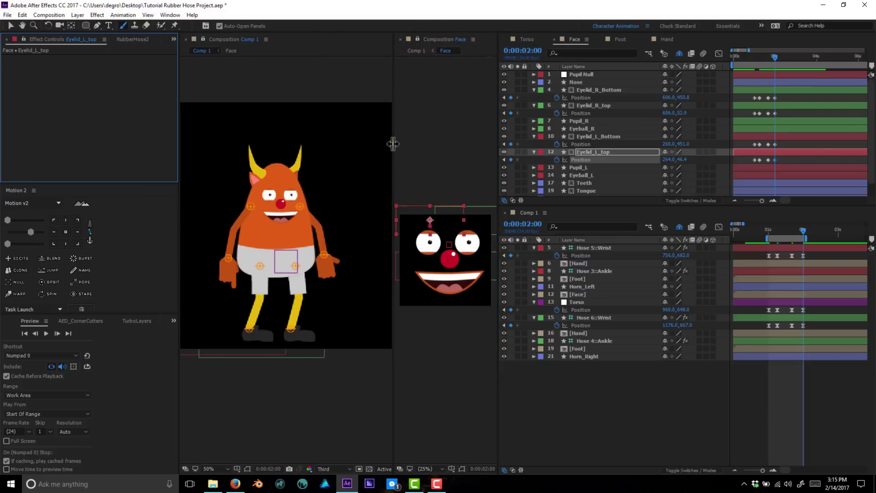
Step: Ease all Position keyframes of the four eyelid layers with Motion v2
left_click_drag(393, 144, 351, 150)
left_click_drag(788, 98, 749, 166)
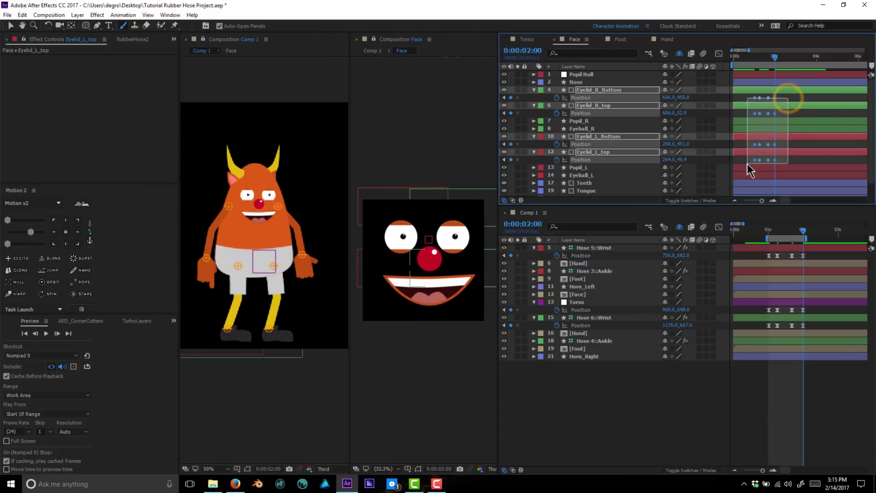
left_click(33, 233)
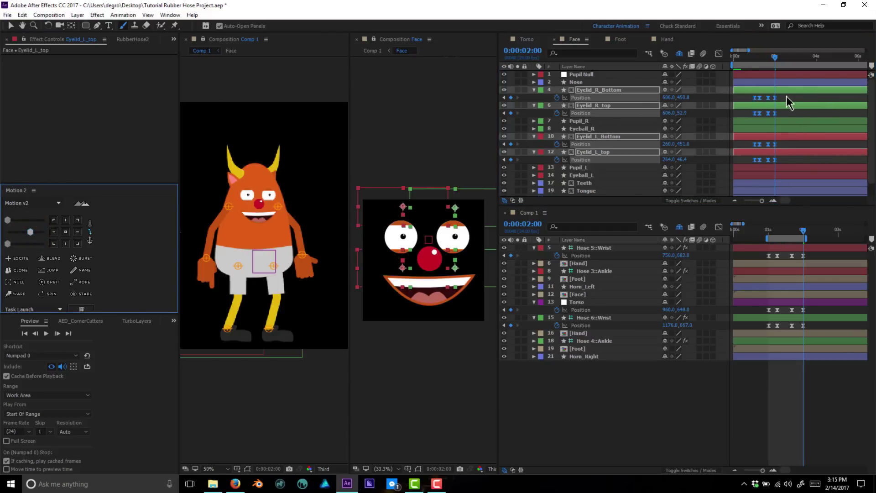
Step: Shift all the eyelid keyframes slightly later in the Face timeline and preview the animation in Comp 1
left_click(755, 98)
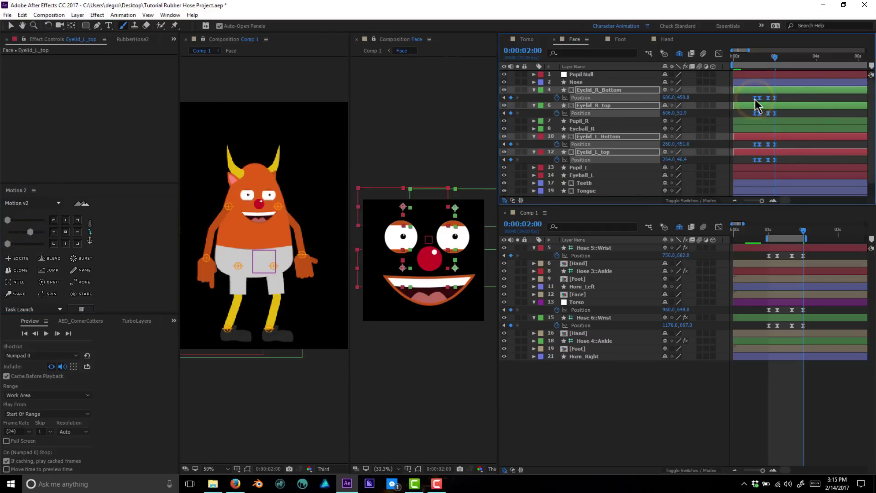
left_click_drag(754, 99, 755, 99)
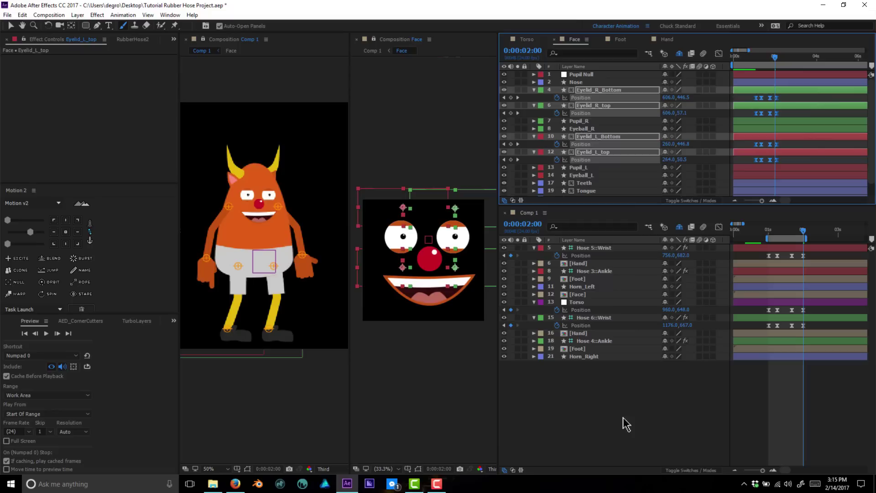
left_click(535, 408)
key("space")
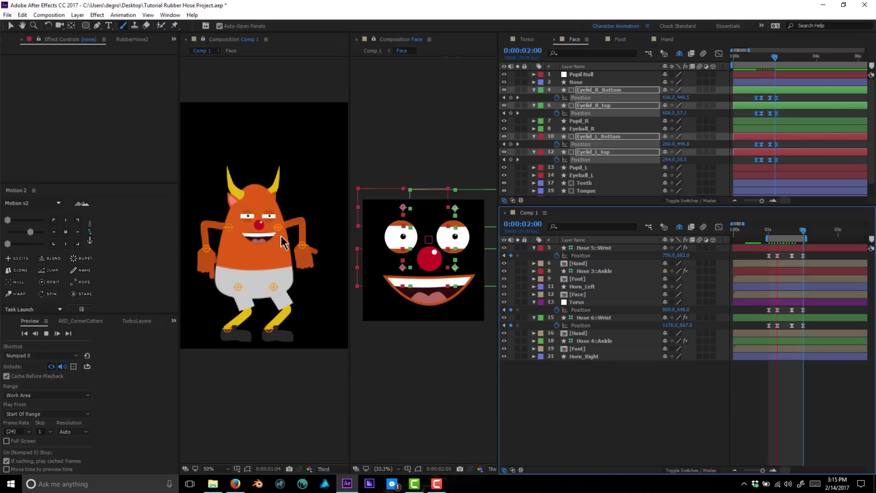
Step: At 0:00:01:00 in Comp 1, set Position keyframes on the Face, Horn_Left and Horn_Right layers
left_click(768, 231)
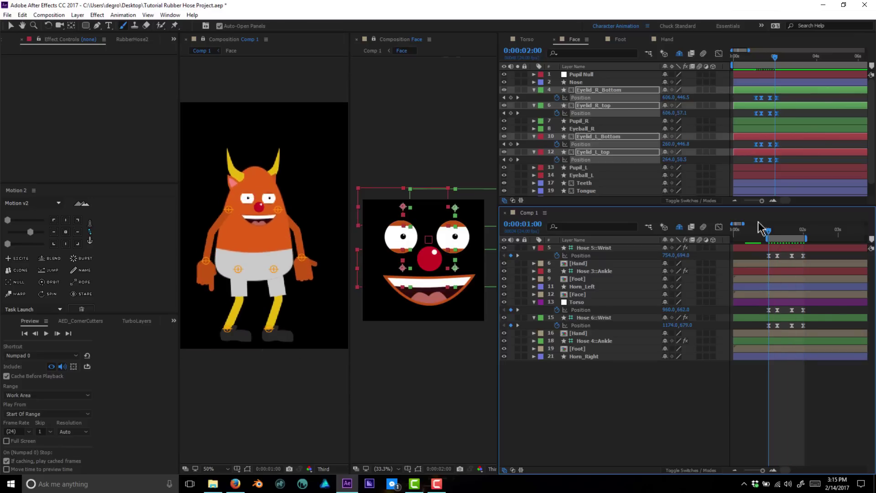
left_click(246, 213)
scroll(242, 183, "up", 3)
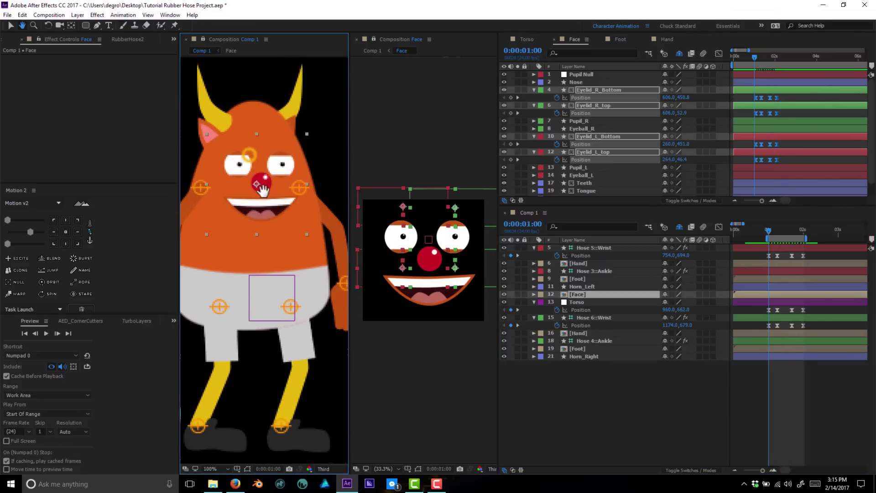
left_click(306, 157, "shift")
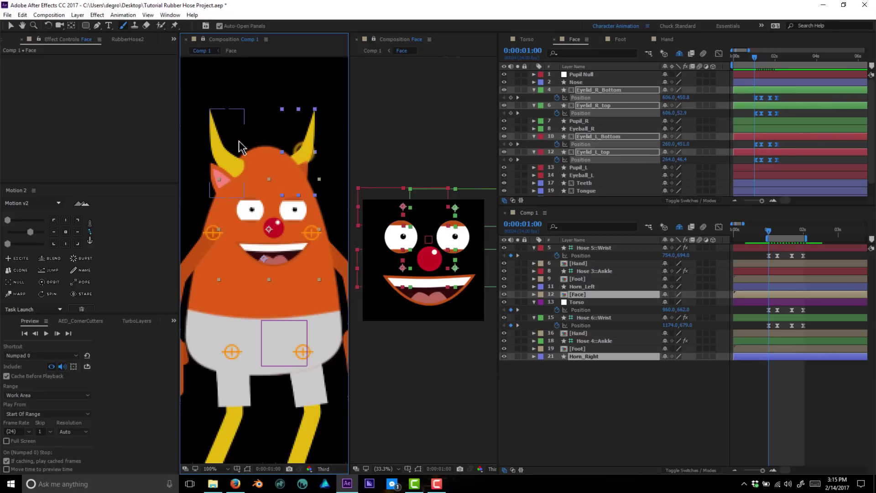
left_click(226, 147, "shift")
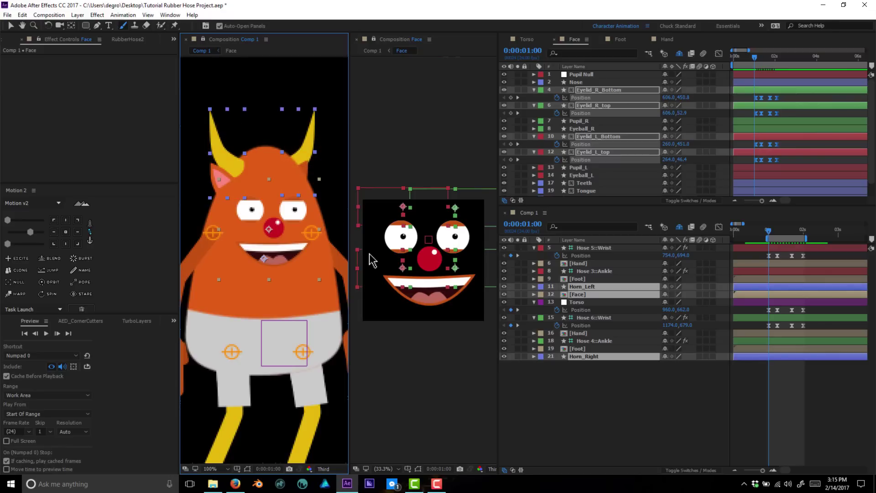
key("p")
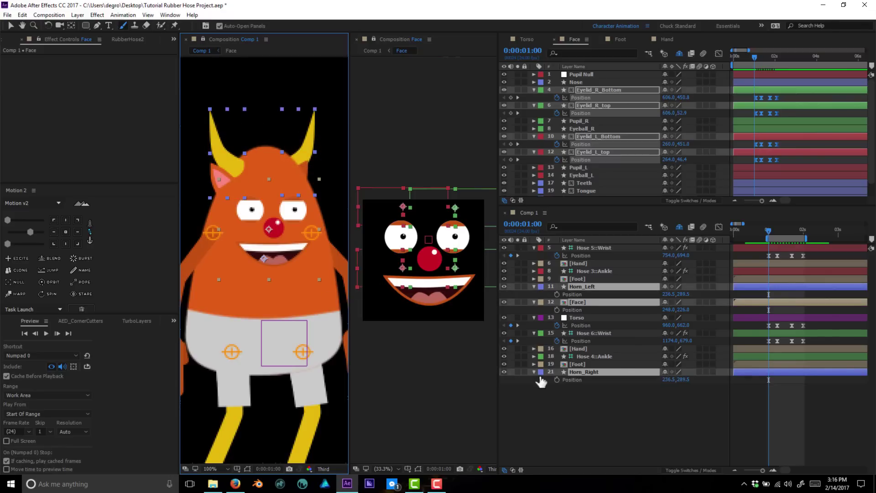
left_click(556, 294)
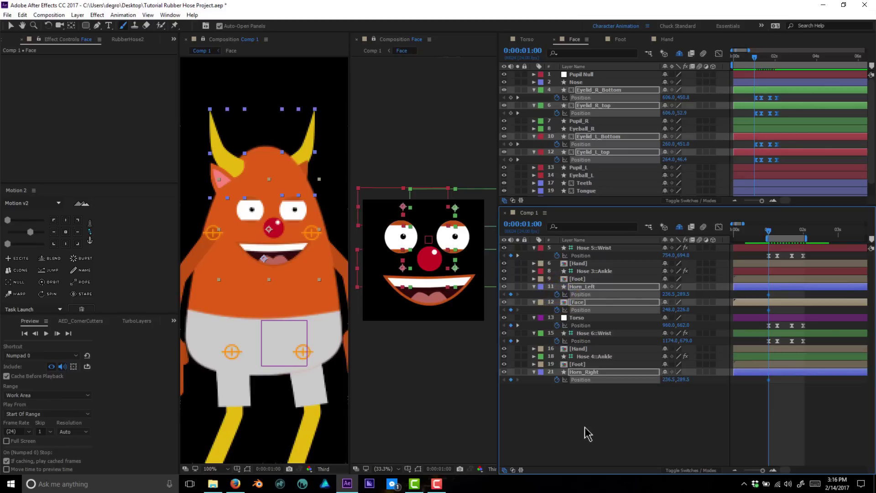
Step: At 0:00:01:06, shift the Face to X 260, Horn_Left to about X 261.5 and Horn_Right to about X 218.5
key("space")
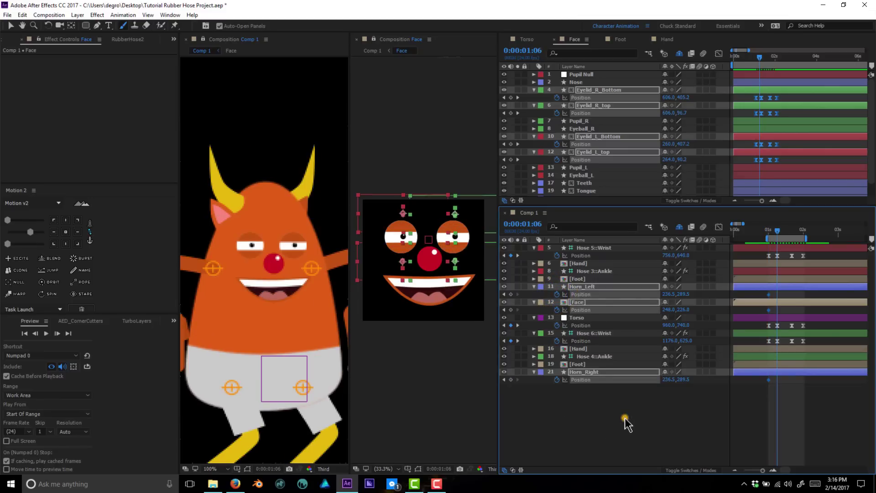
left_click(625, 422)
left_click(281, 271)
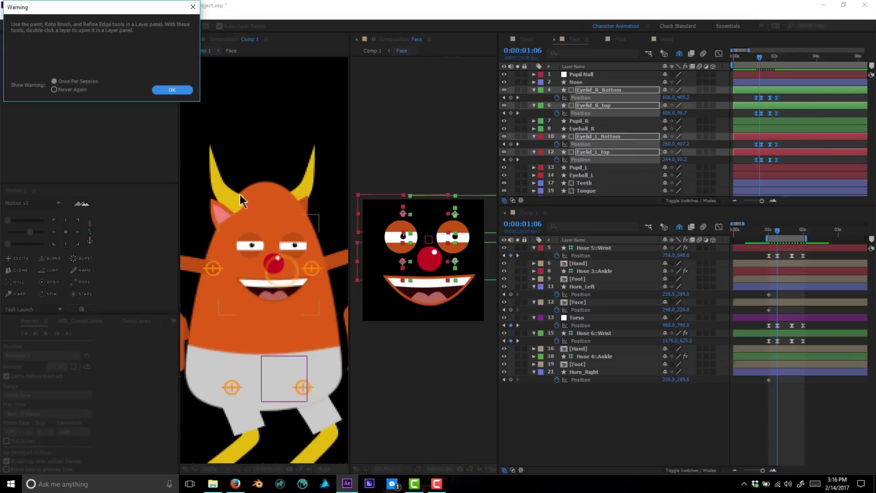
left_click(172, 90)
left_click(290, 281)
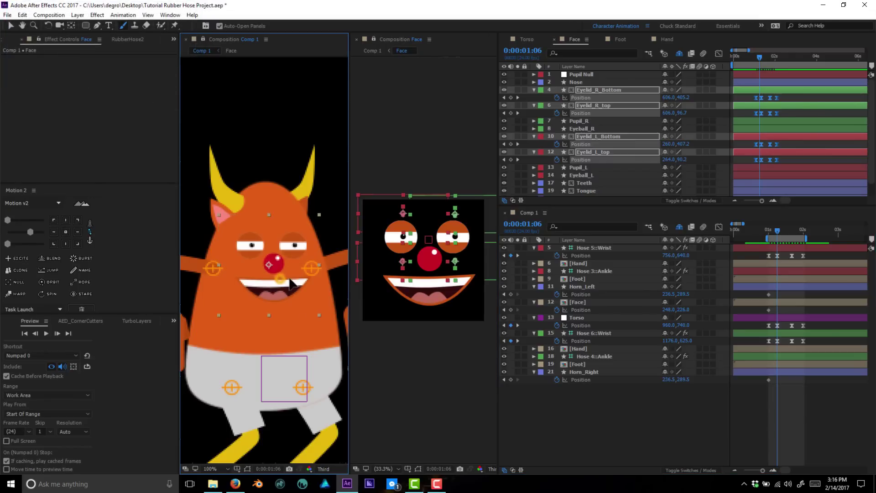
left_click_drag(290, 279, 298, 280)
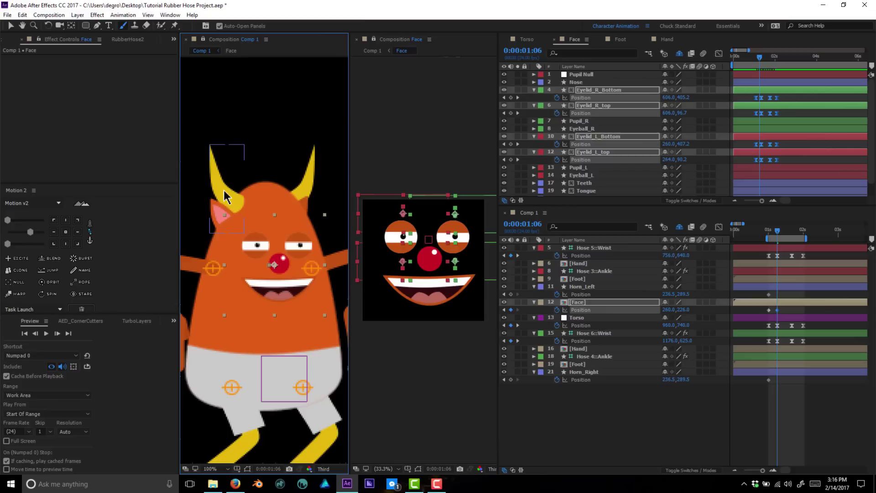
left_click_drag(224, 196, 234, 192)
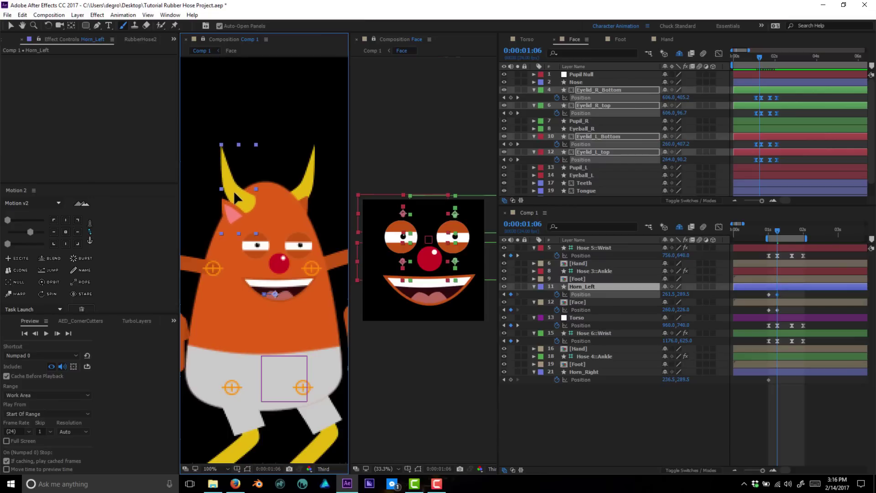
left_click_drag(304, 182, 298, 182)
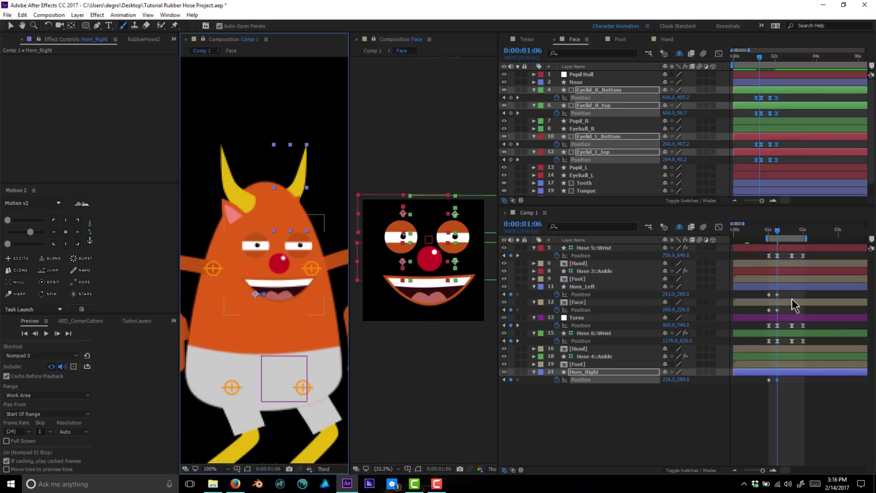
Step: At 0:00:01:16, add holding Position keyframes on Horn_Left, Face and Horn_Right
key("space")
left_click(510, 294)
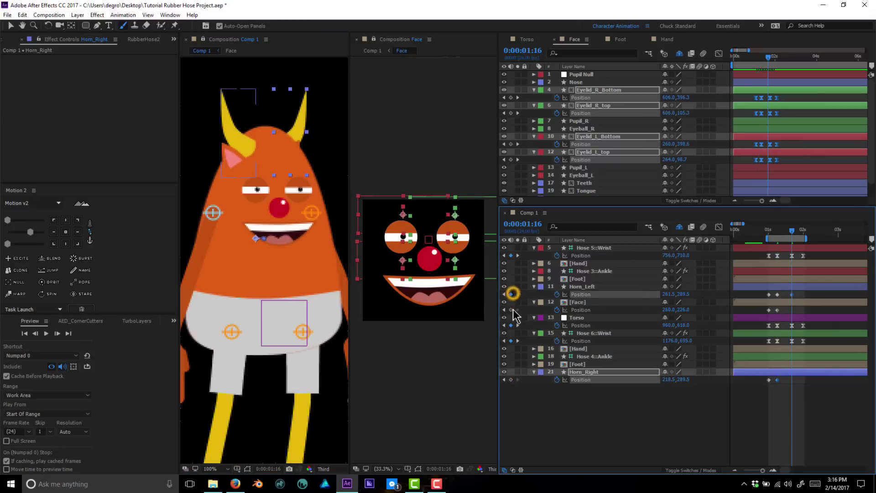
left_click(510, 309)
left_click(511, 379)
Step: At 0:00:02:00 in Comp 1, shift the Horn_Left layer to about X 236.5
key("k")
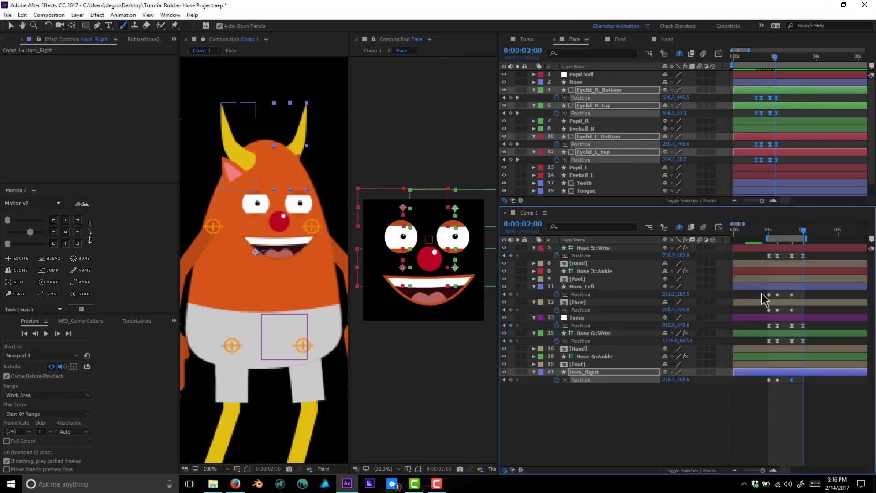
left_click_drag(762, 293, 769, 301)
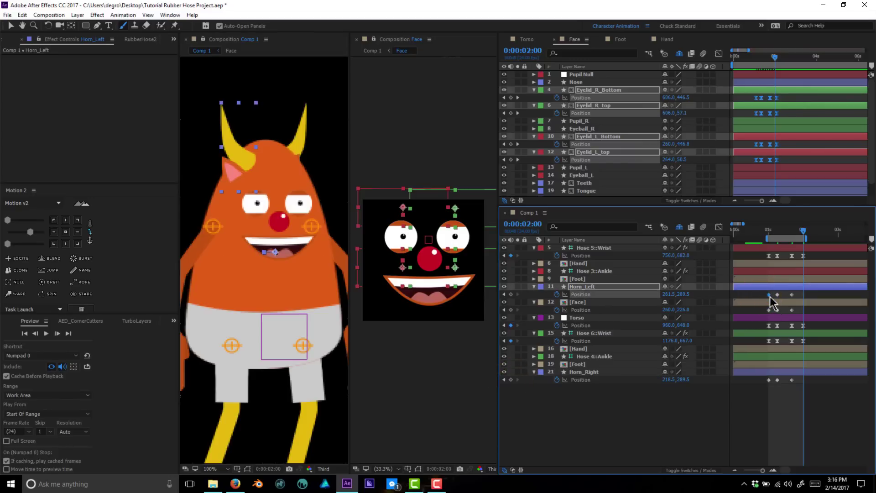
key("shift+Left")
key("shift+Left")
key("Left")
key("Left")
key("Left")
key("Left")
key("Left")
Step: At 0:00:02:00, shift the Face layer to X 248
left_click(769, 310)
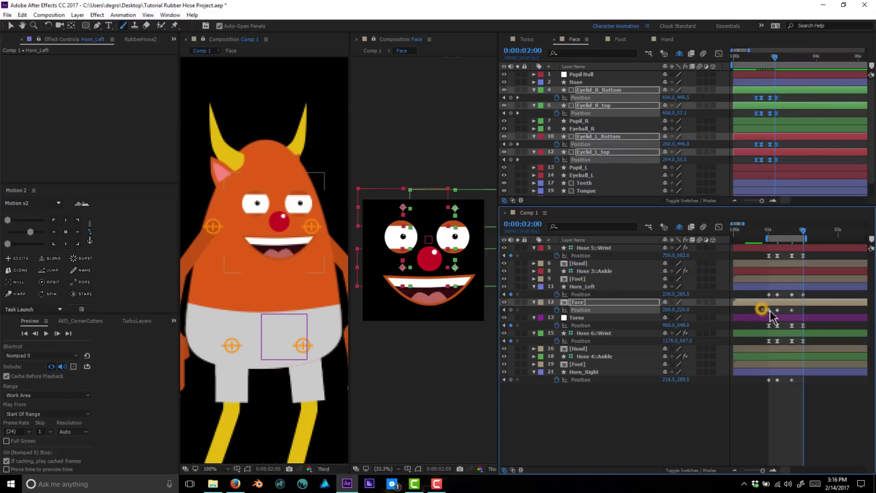
key("shift+Left")
key("Left")
key("Left")
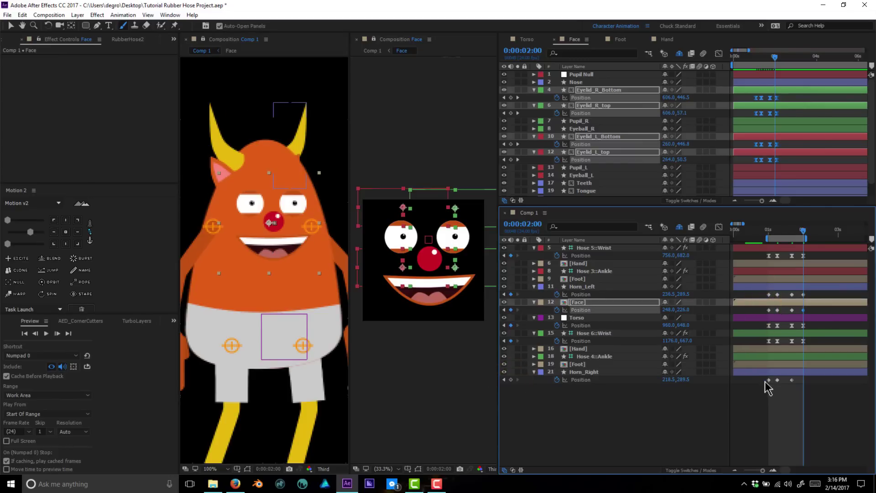
Step: At 0:00:02:00, shift the Horn_Right layer to about X 236.5
left_click(768, 380)
key("shift+Right")
key("Right")
key("Right")
key("Right")
key("Right")
key("Right")
key("Right")
key("Right")
key("Right")
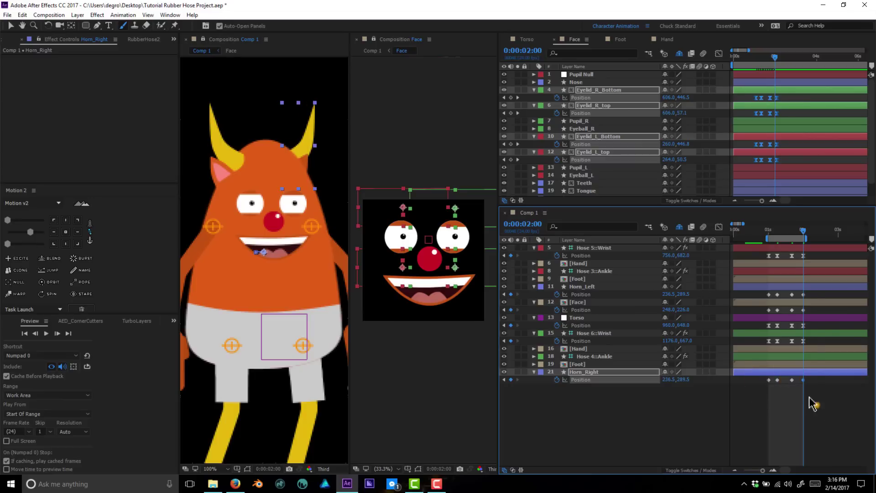
Step: Ease all Position keyframes in Comp 1 with Motion 2, and shift the Face and both horns' keyframes about three frames later
left_click_drag(812, 403, 749, 251)
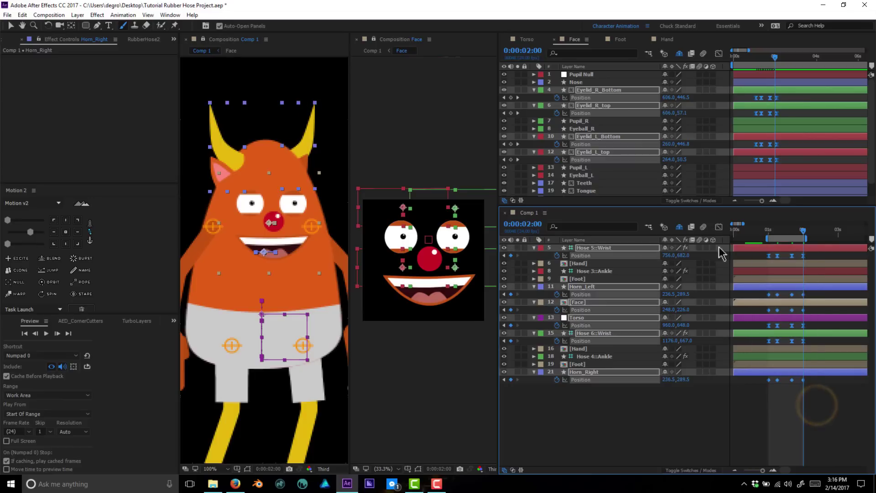
left_click(32, 232)
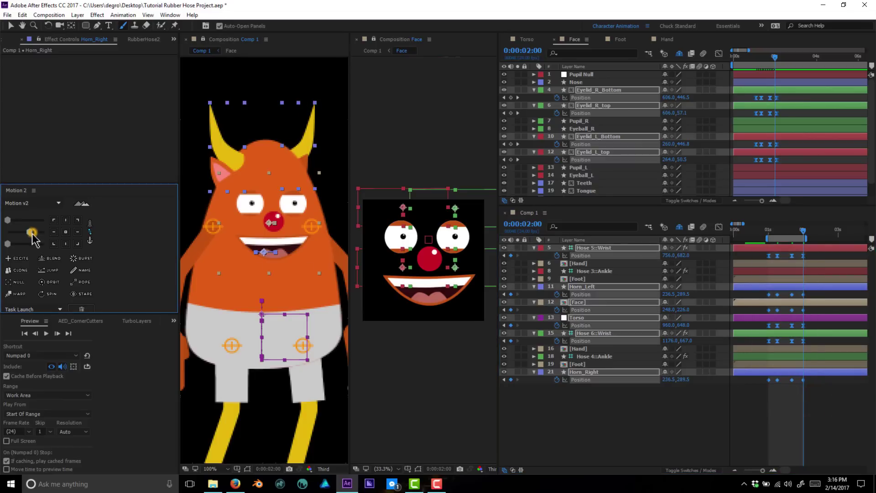
left_click(822, 290)
left_click_drag(815, 382, 772, 382)
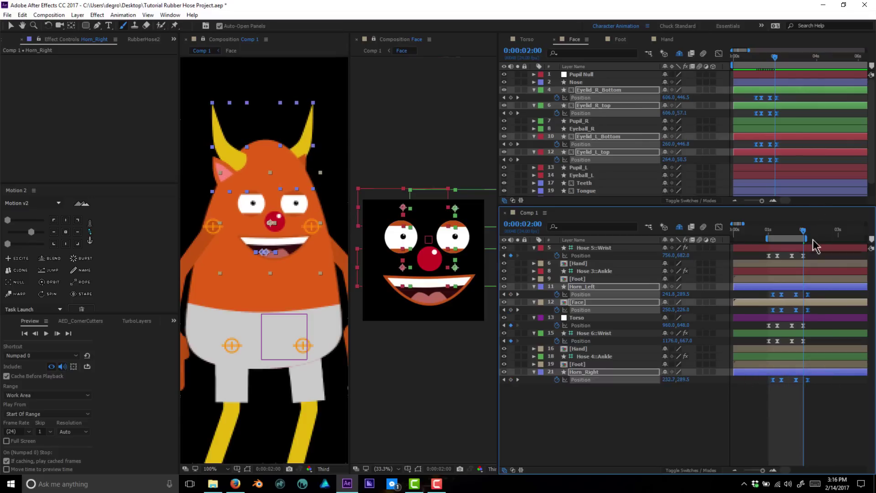
Step: Extend the end of Comp 1's work area to about 2.4 seconds and preview the whole monster's animation
left_click_drag(807, 239, 819, 238)
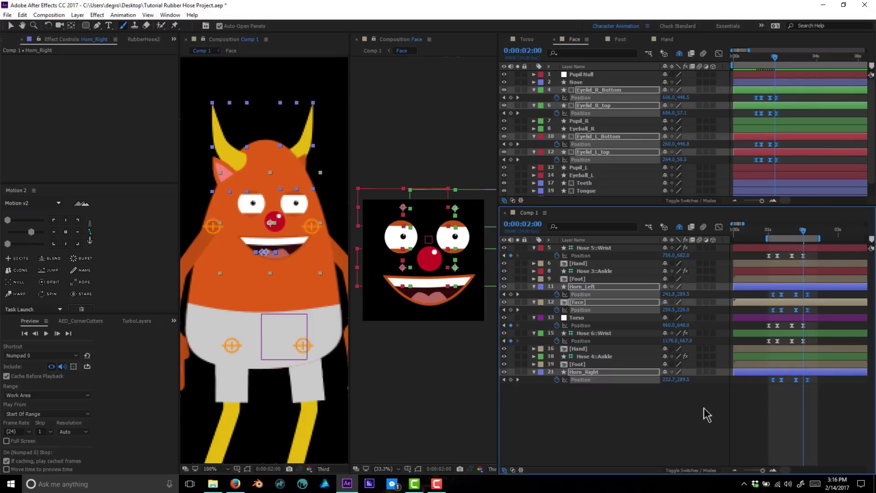
key("space")
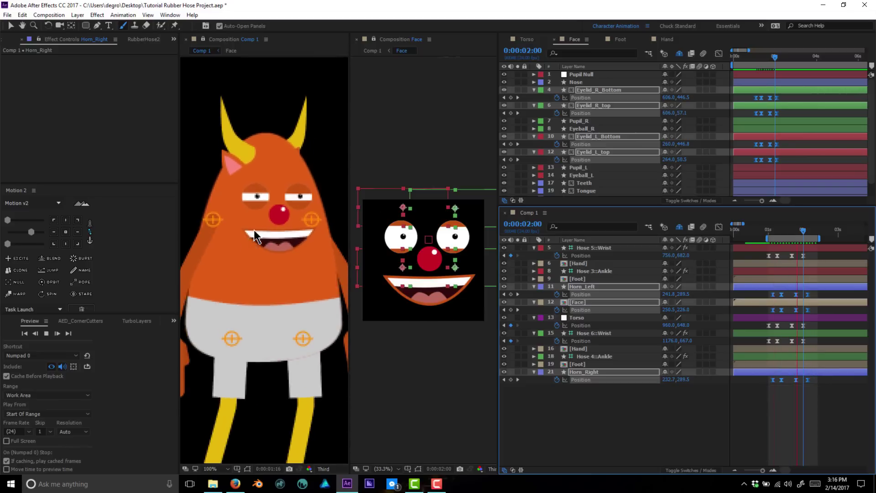
scroll(254, 229, "down", 2)
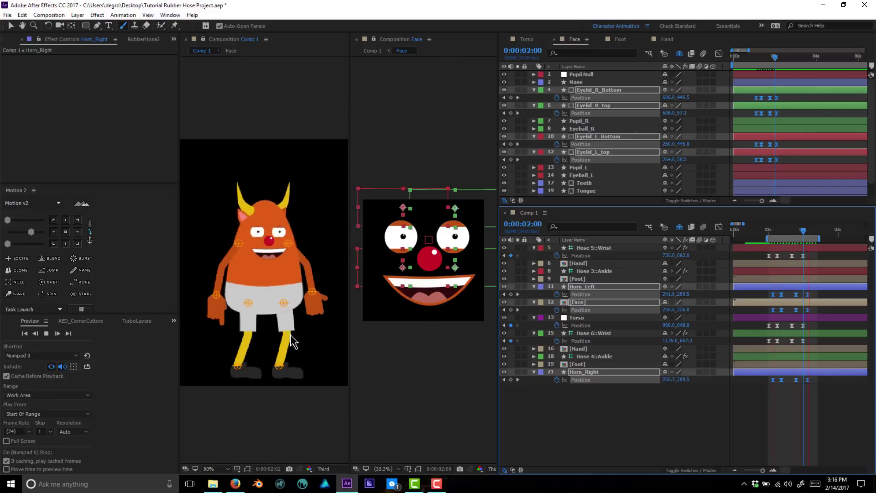